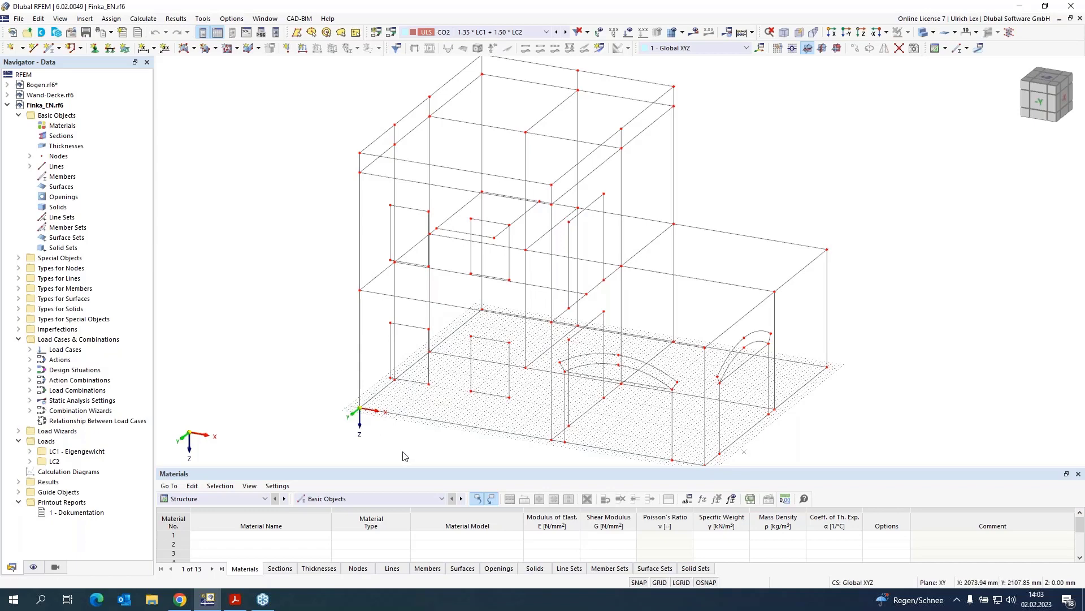
- Check in the base data of Finka_EN.rf6 that the Masonry Design add-on is activated and accept the settings
{"action": "middle_click_drag", "start_coordinate": [402, 451], "coordinate": [407, 439], "text": "ctrl"}
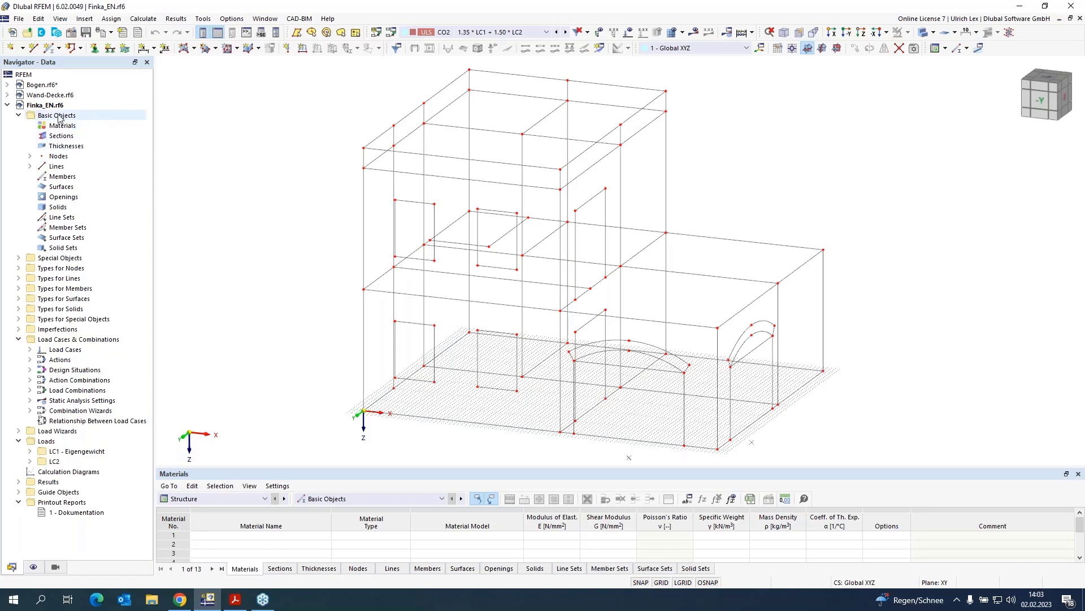
{"action": "right_click", "coordinate": [44, 105]}
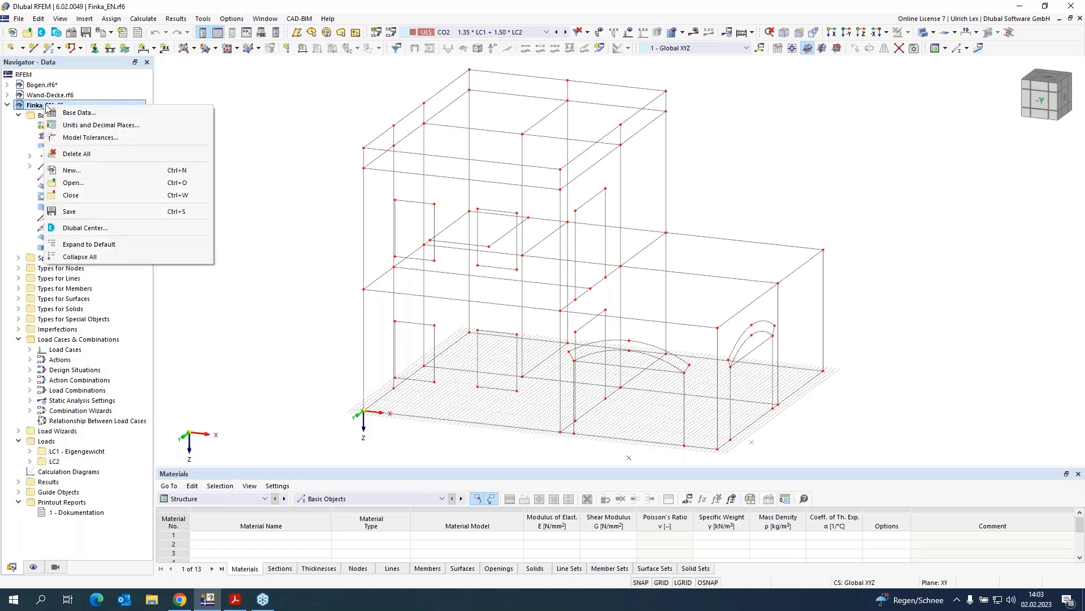
{"action": "left_click", "coordinate": [75, 111]}
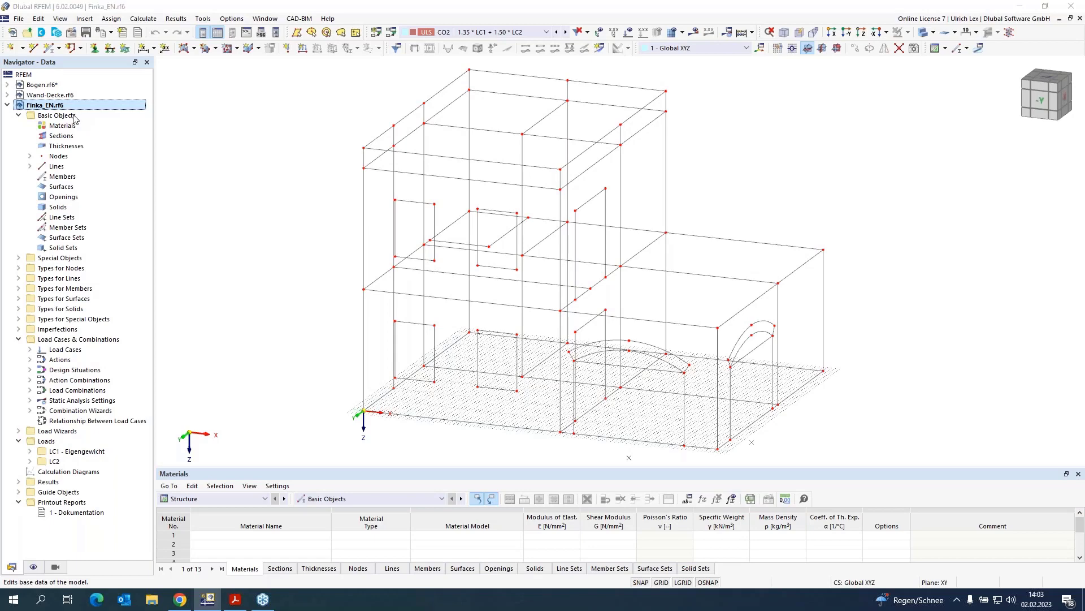
{"action": "left_click", "coordinate": [352, 81]}
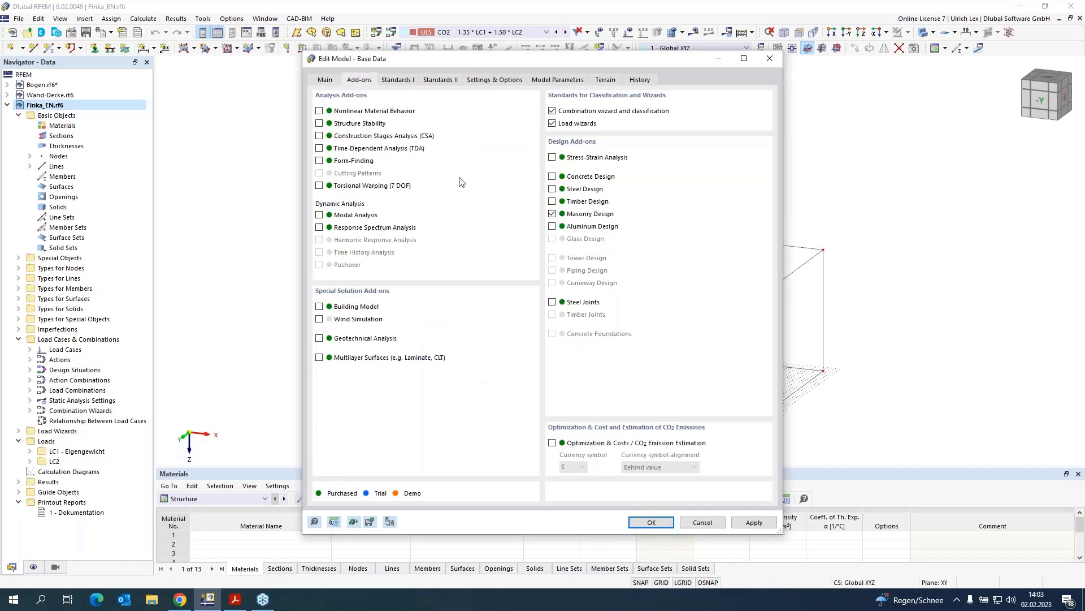
{"action": "left_click", "coordinate": [553, 214]}
{"action": "left_click_drag", "start_coordinate": [554, 56], "coordinate": [574, 44]}
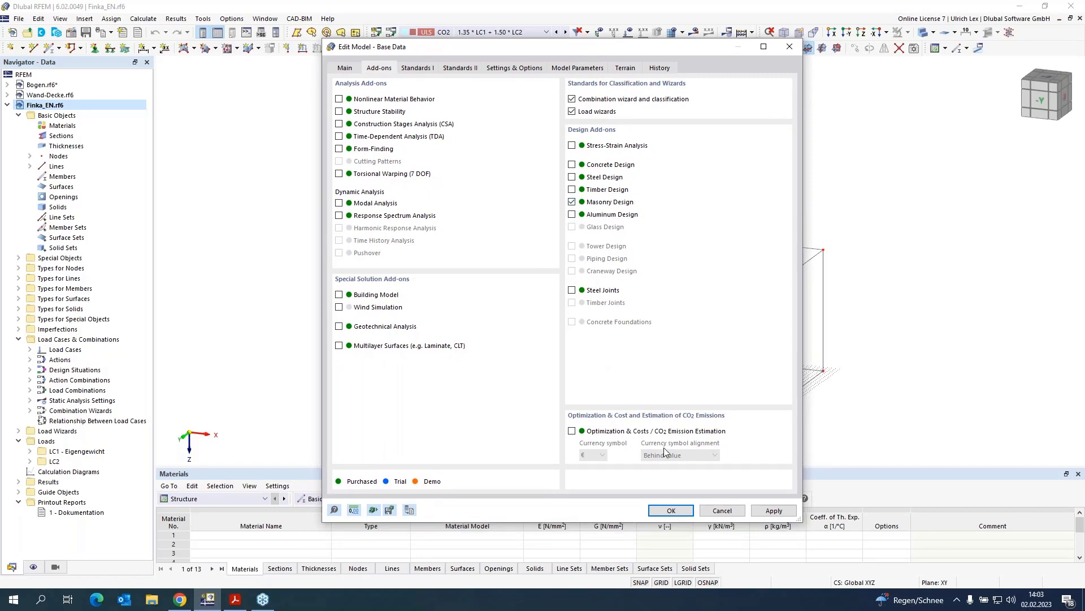
{"action": "left_click", "coordinate": [672, 511]}
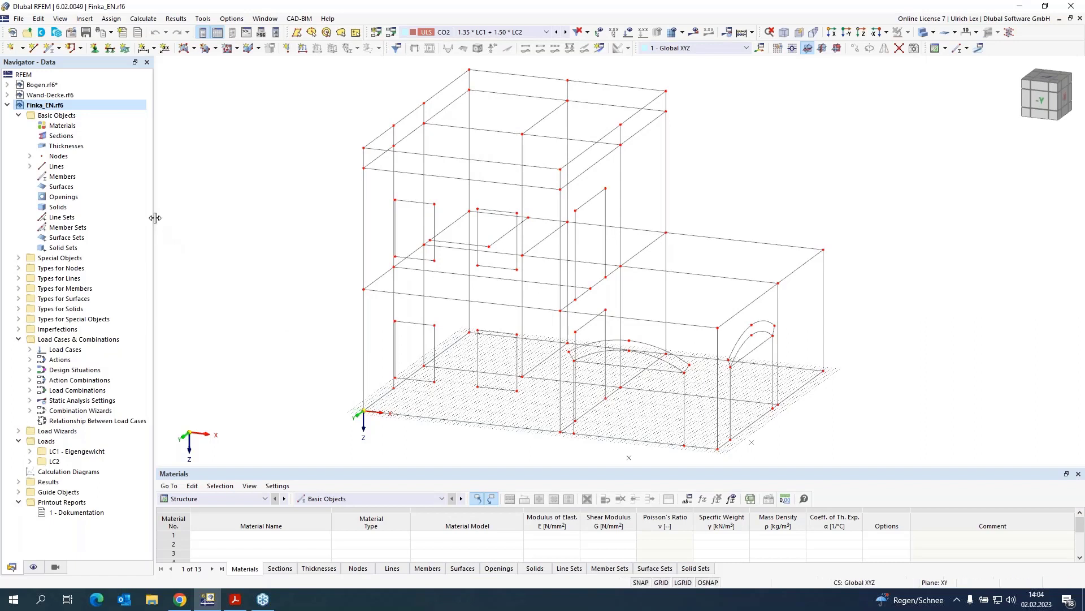
- Start a new material with the type Masonry and the material model Orthotropic | Masonry | Plastic (Surfaces)
{"action": "right_click", "coordinate": [73, 127]}
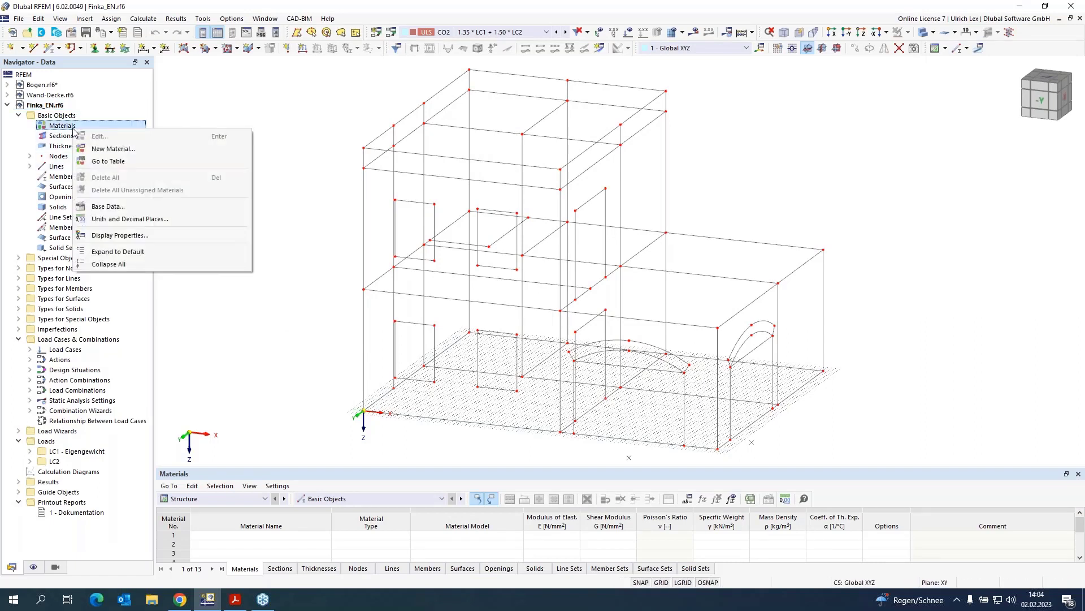
{"action": "left_click", "coordinate": [133, 150]}
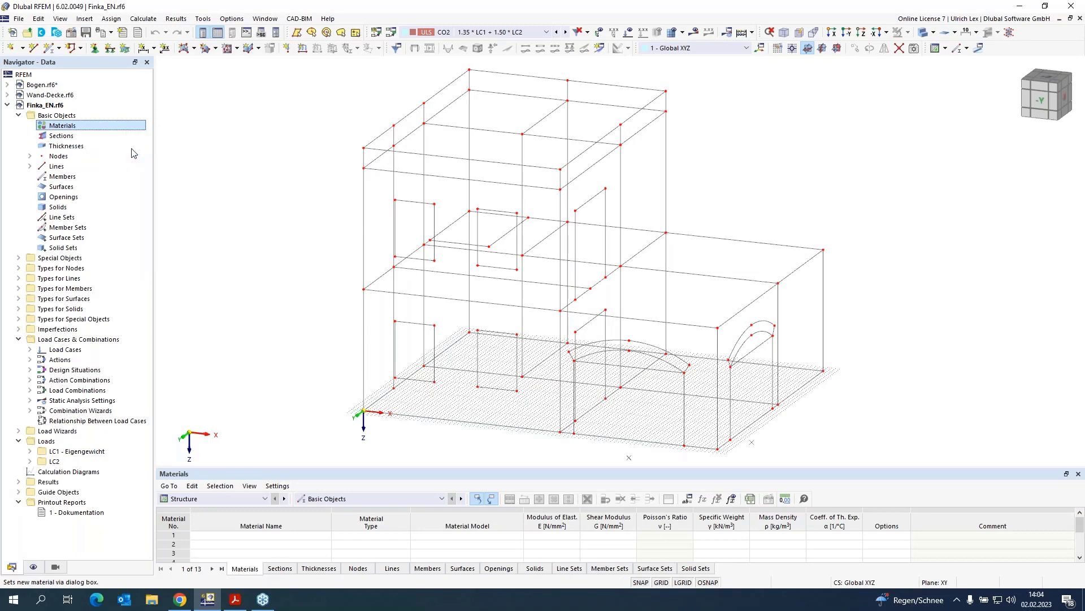
{"action": "left_click_drag", "start_coordinate": [449, 62], "coordinate": [305, 61]}
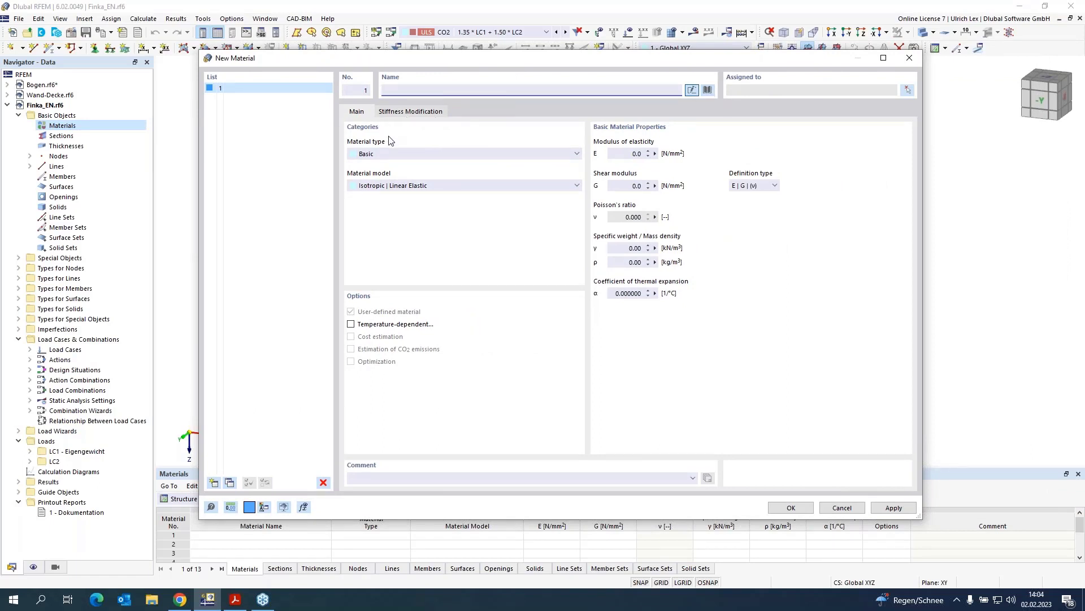
{"action": "left_click", "coordinate": [392, 155]}
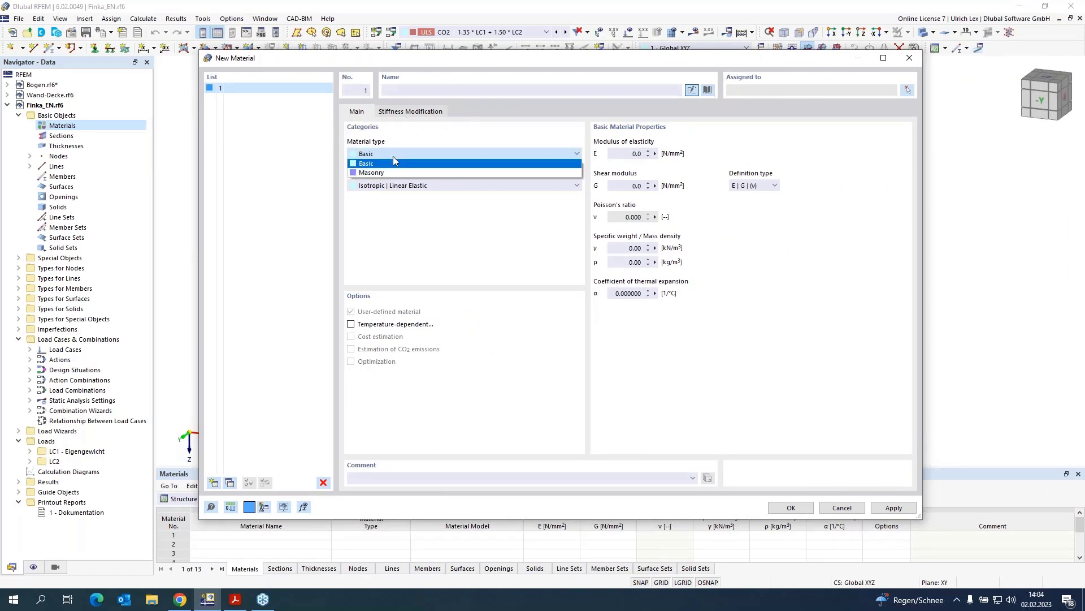
{"action": "left_click", "coordinate": [391, 171]}
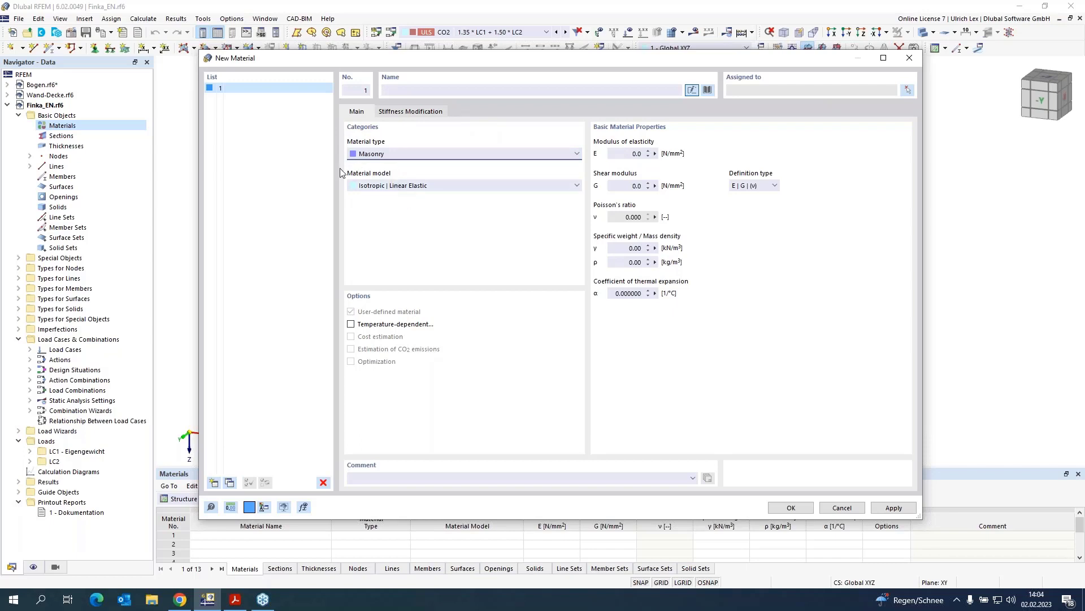
{"action": "left_click", "coordinate": [460, 188]}
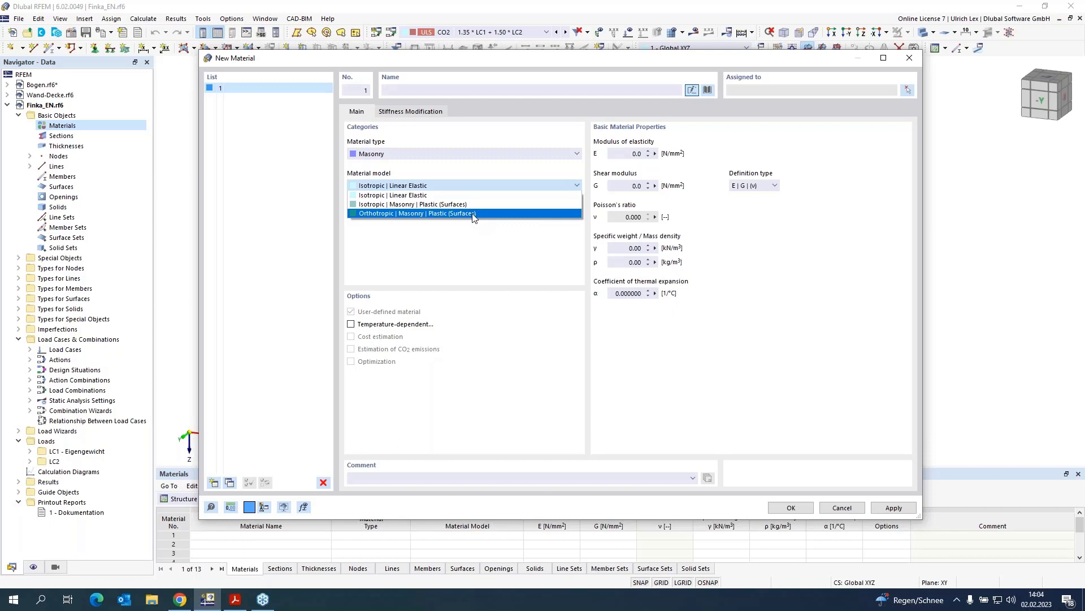
{"action": "left_click", "coordinate": [497, 218]}
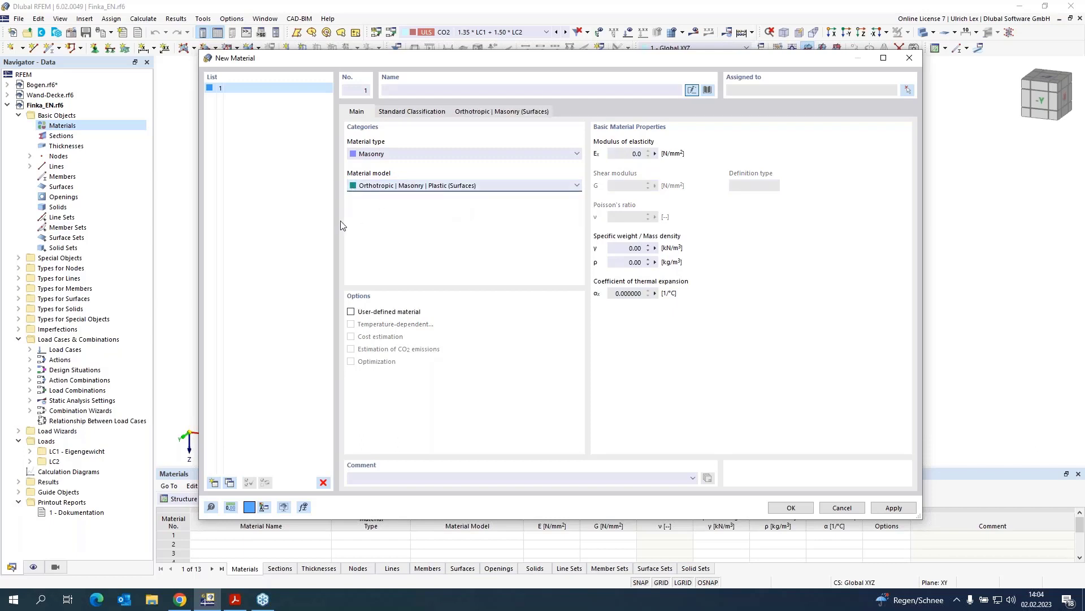
- Filter the material library to Masonry and assign Porotherm 38 Plan, Thin Layer Mortar 1-3 mm from the Wienerberger Mortared Masonry series
{"action": "left_click", "coordinate": [707, 90]}
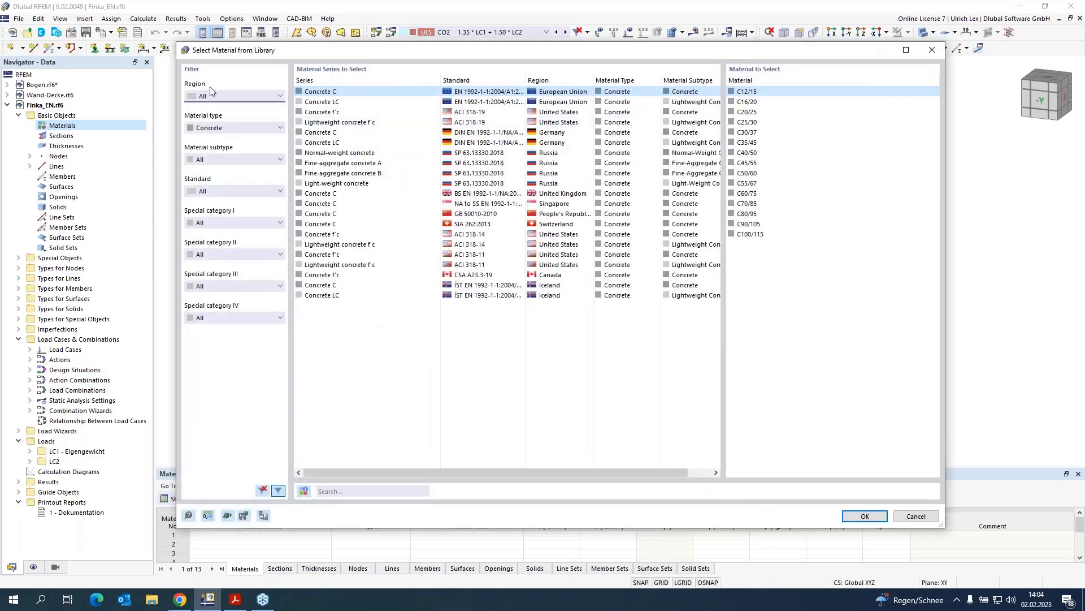
{"action": "left_click", "coordinate": [237, 128]}
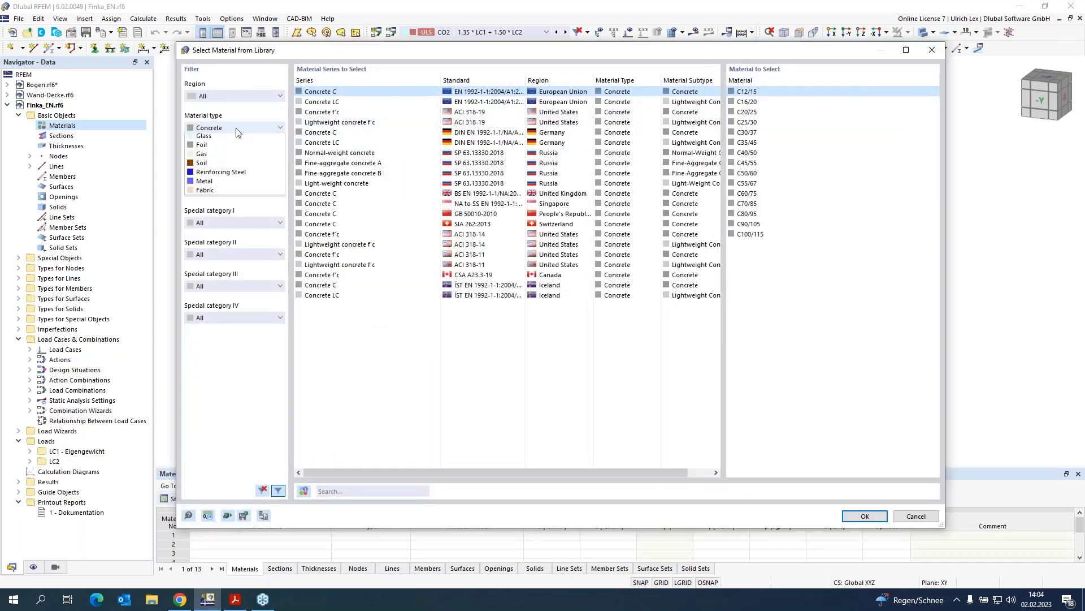
{"action": "left_click", "coordinate": [239, 186]}
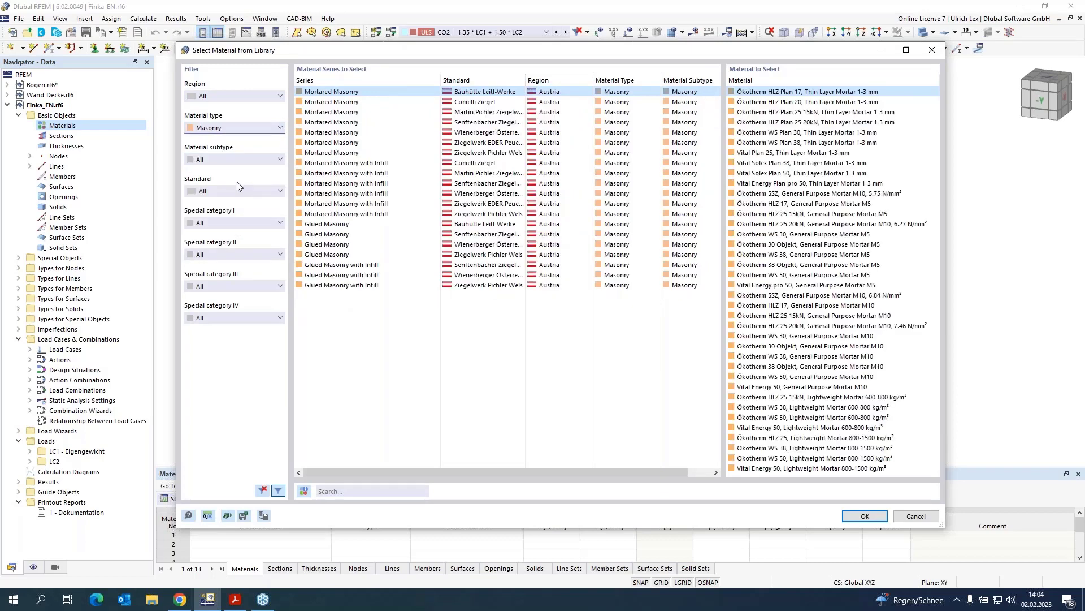
{"action": "left_click", "coordinate": [372, 132]}
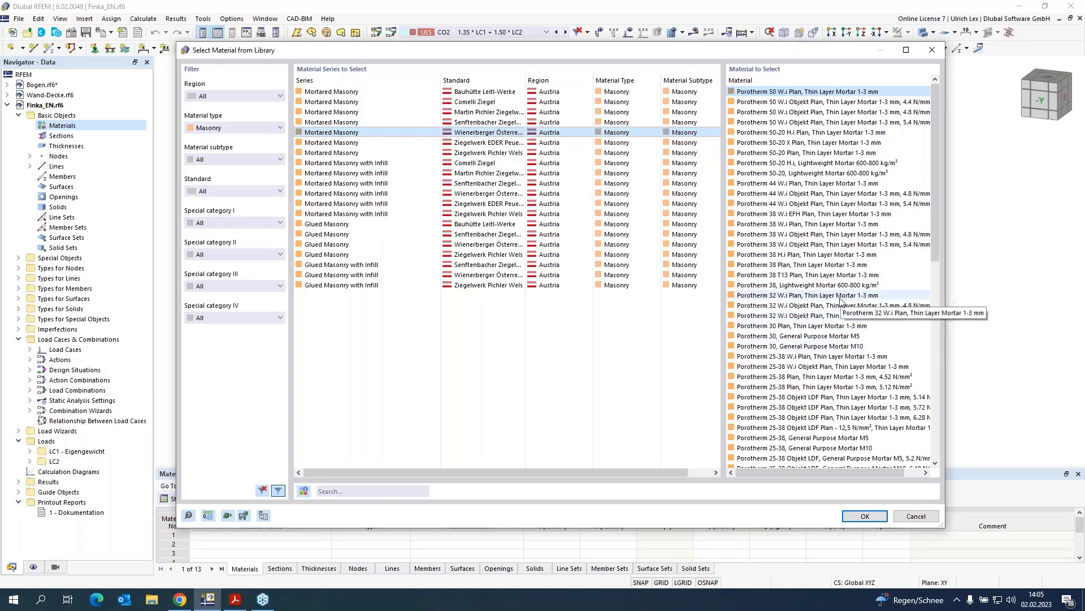
{"action": "left_click", "coordinate": [885, 265]}
{"action": "left_click", "coordinate": [865, 516]}
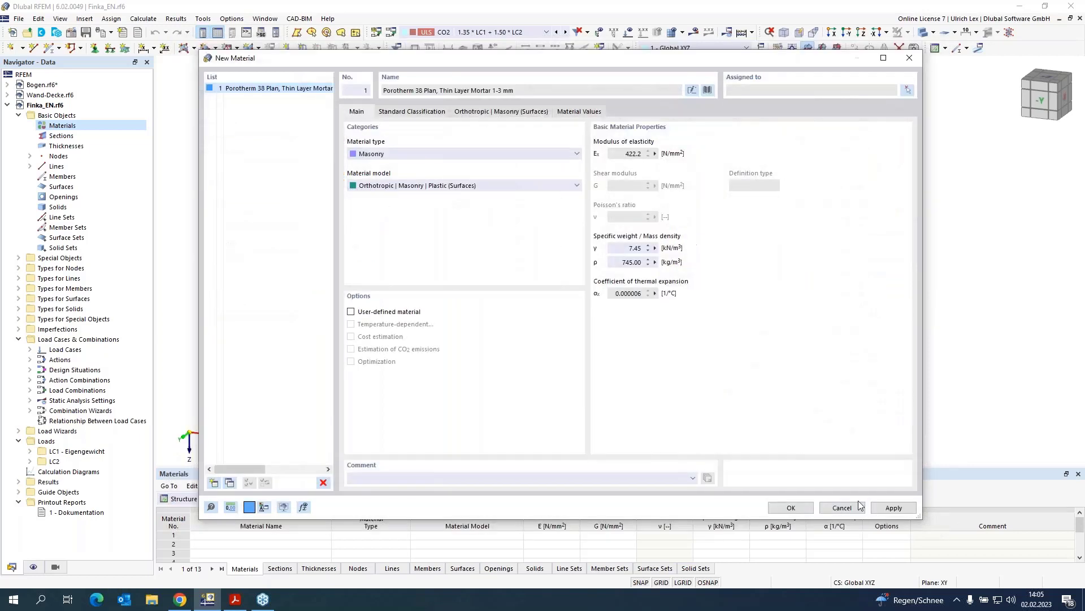
{"action": "left_click", "coordinate": [691, 92]}
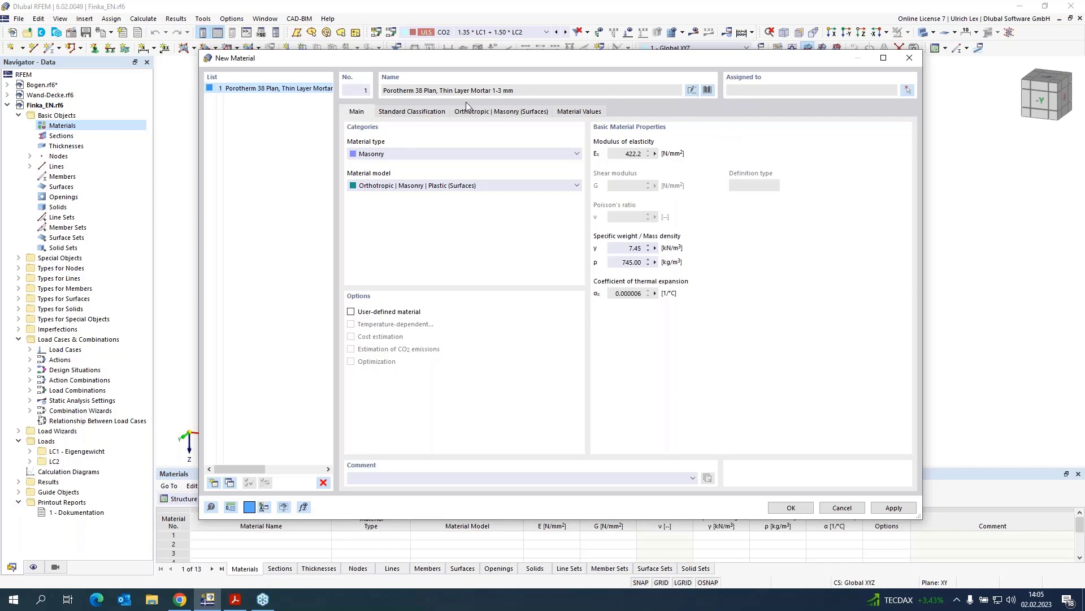
- Examine the material's standard classification parameters, including the available brickwork grouping options, and apply the material
{"action": "left_click", "coordinate": [432, 112]}
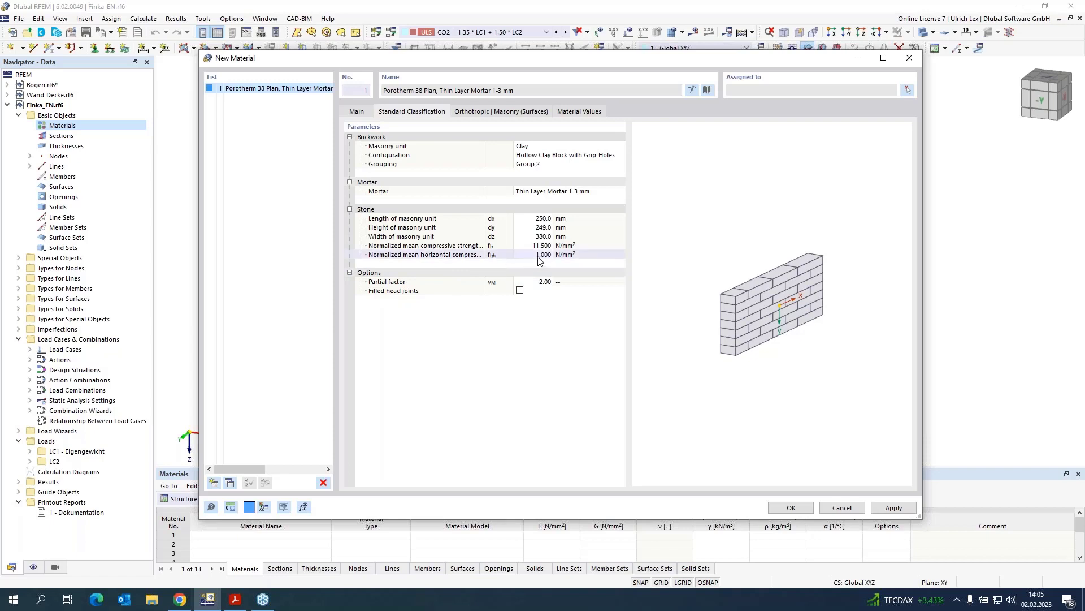
{"action": "left_click_drag", "start_coordinate": [485, 220], "coordinate": [502, 220]}
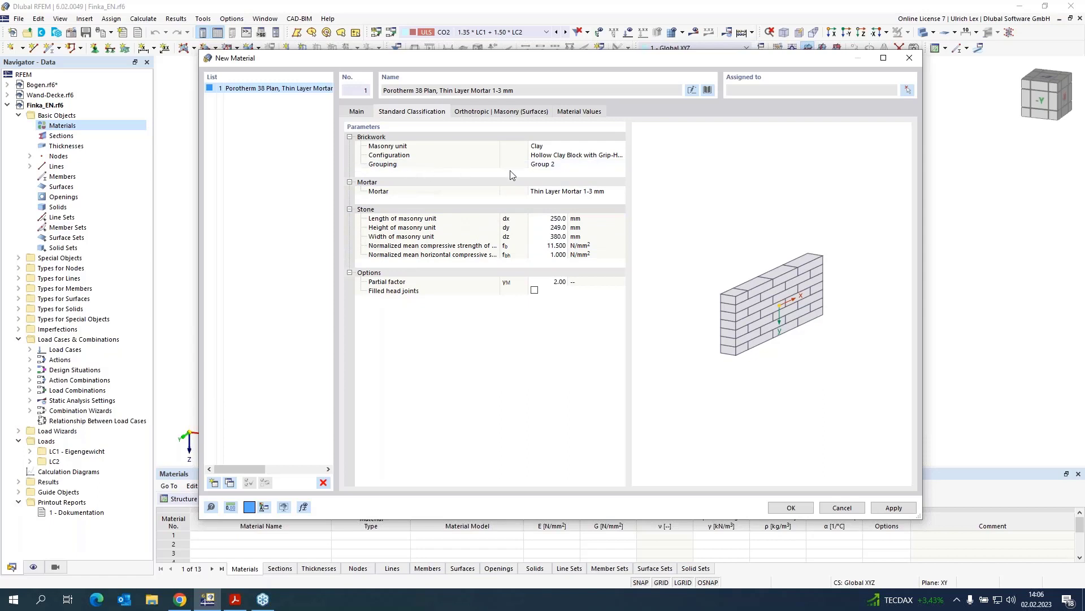
{"action": "left_click", "coordinate": [568, 165]}
{"action": "left_click", "coordinate": [622, 165]}
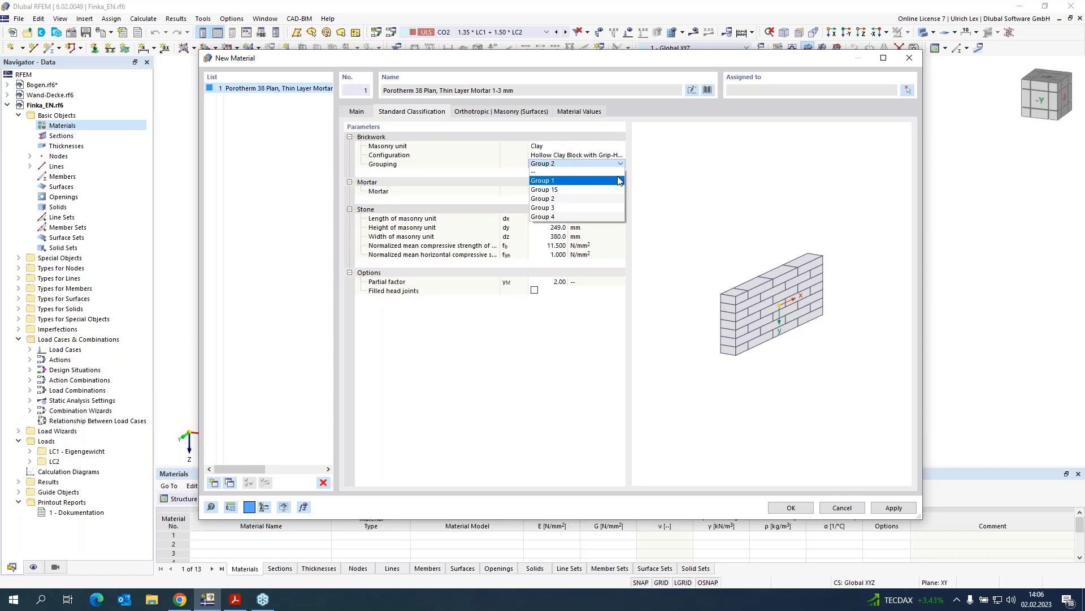
{"action": "key", "text": "Up"}
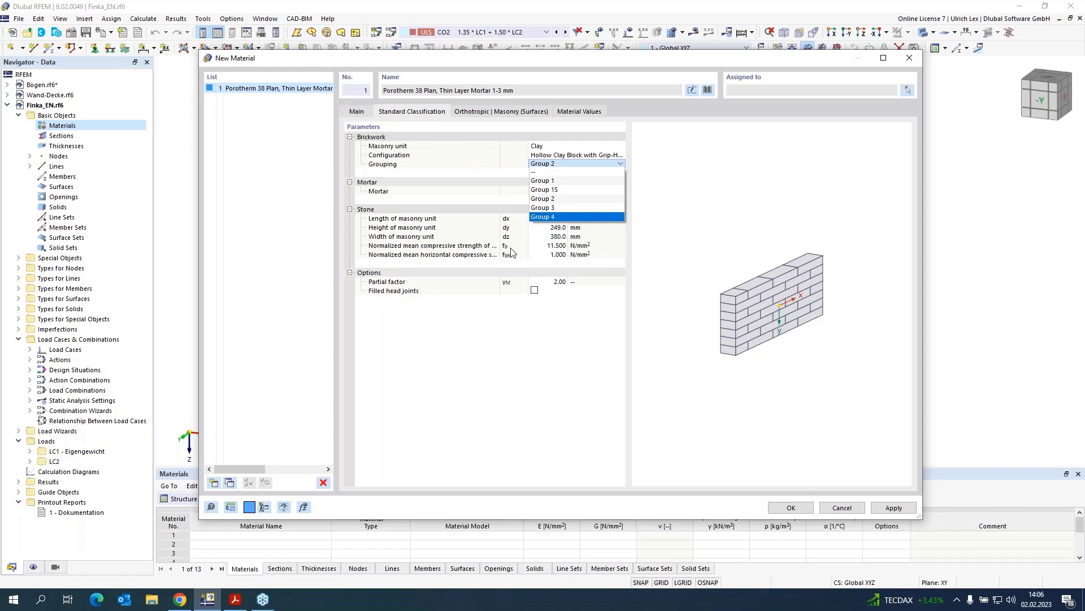
{"action": "left_click", "coordinate": [556, 335]}
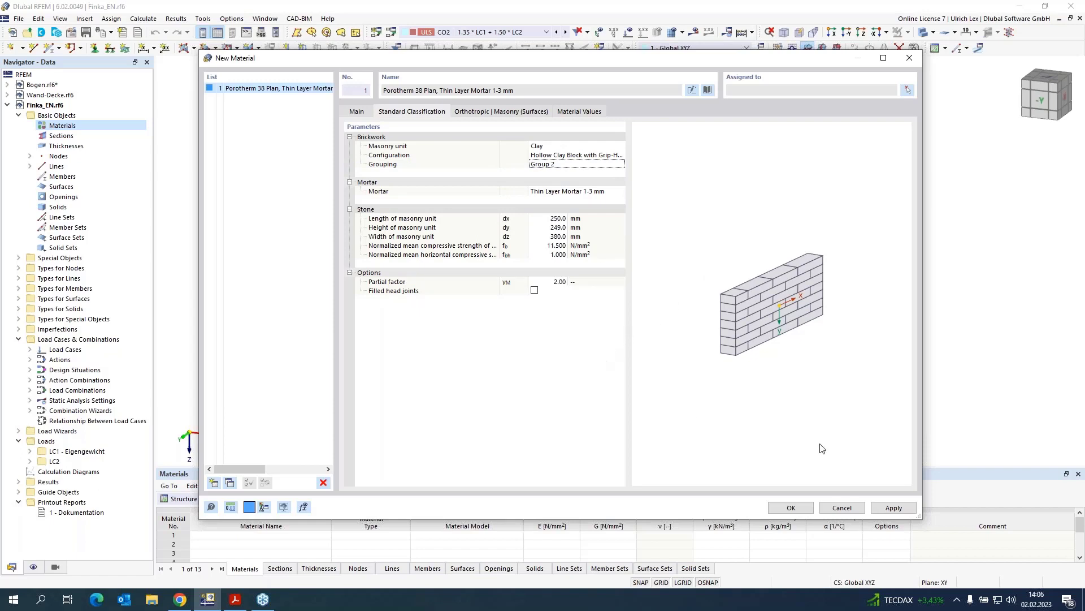
{"action": "left_click", "coordinate": [904, 512]}
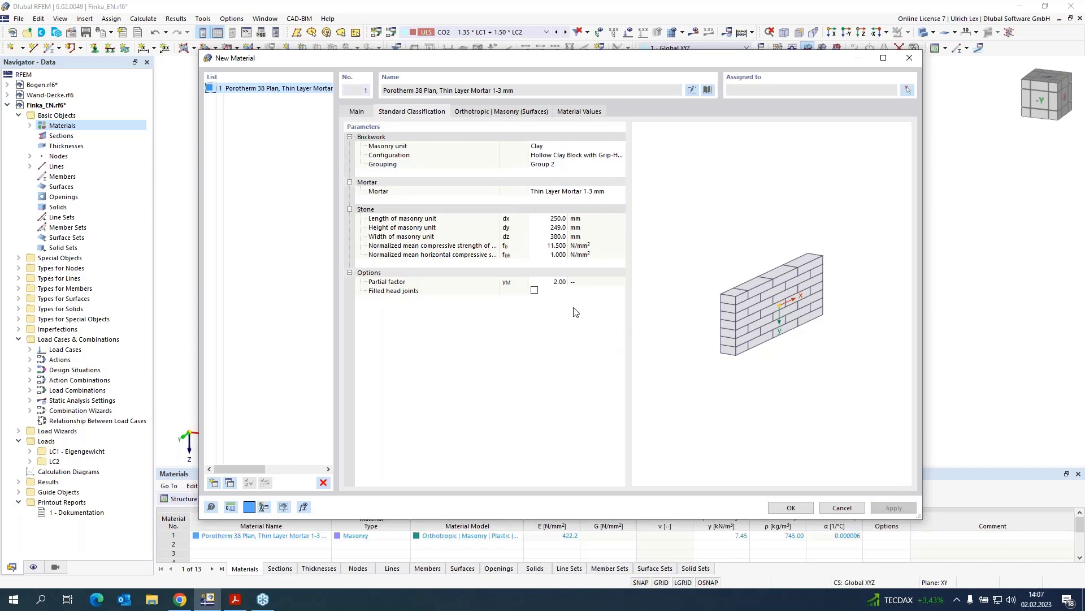
- Replace material 1 with Porotherm 17-50 Plan, Thin Layer Mortar 1-3 mm, 4.95 N/mm² from the library and apply it
{"action": "left_click", "coordinate": [707, 90]}
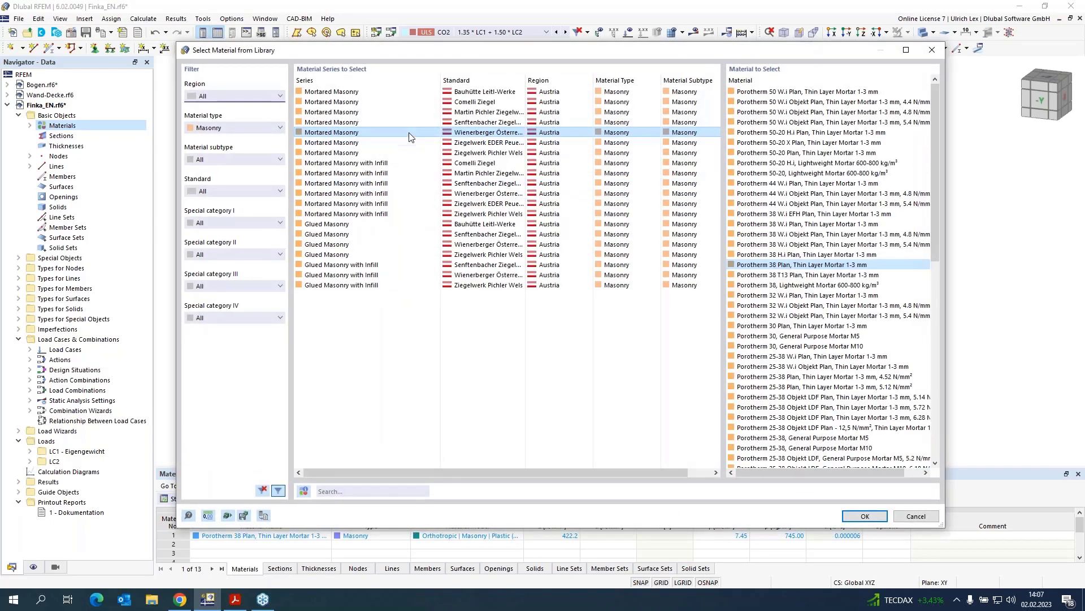
{"action": "scroll", "coordinate": [842, 255], "scroll_direction": "down", "scroll_amount": 10}
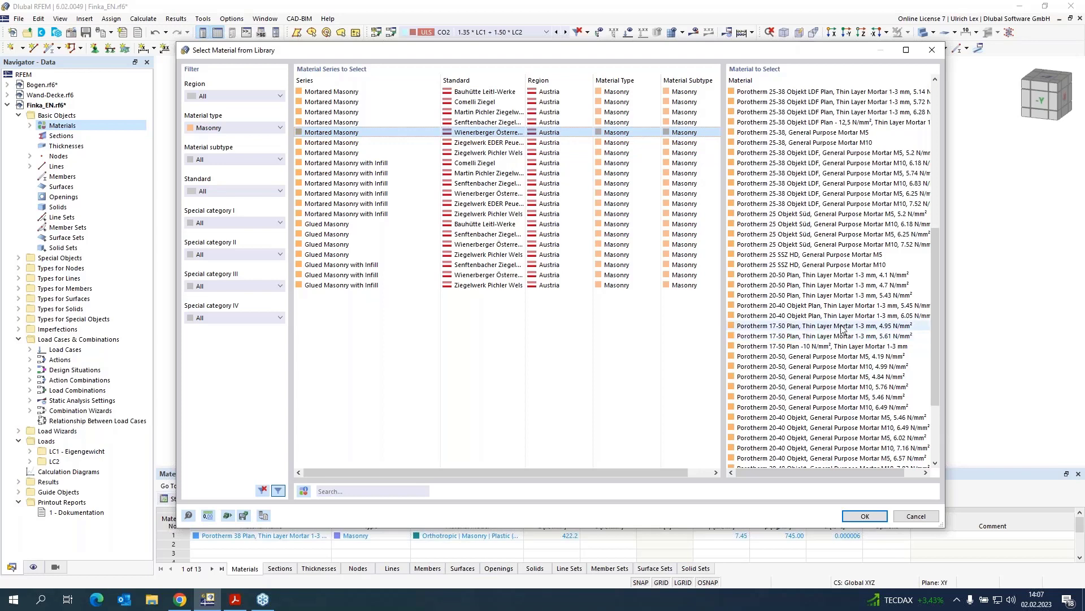
{"action": "left_click", "coordinate": [841, 326]}
{"action": "left_click", "coordinate": [880, 518]}
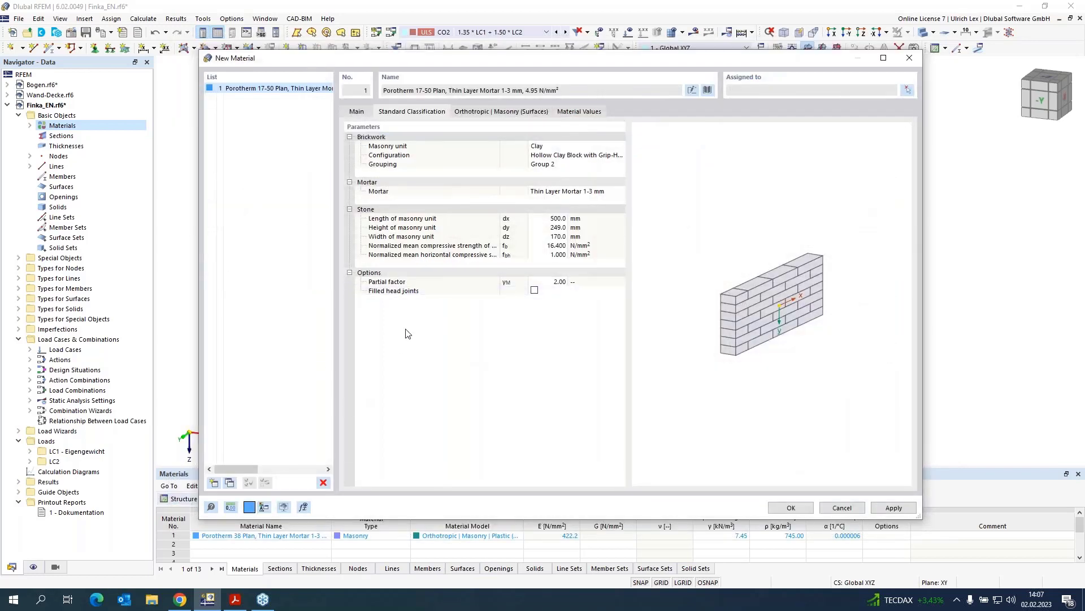
{"action": "left_click", "coordinate": [895, 507]}
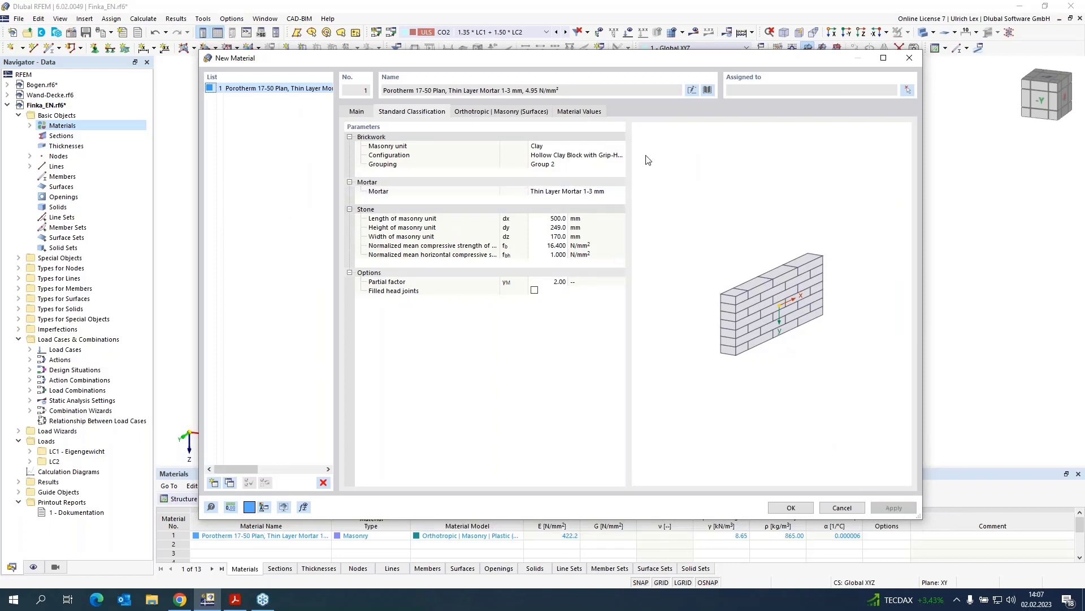
{"action": "left_click", "coordinate": [707, 91]}
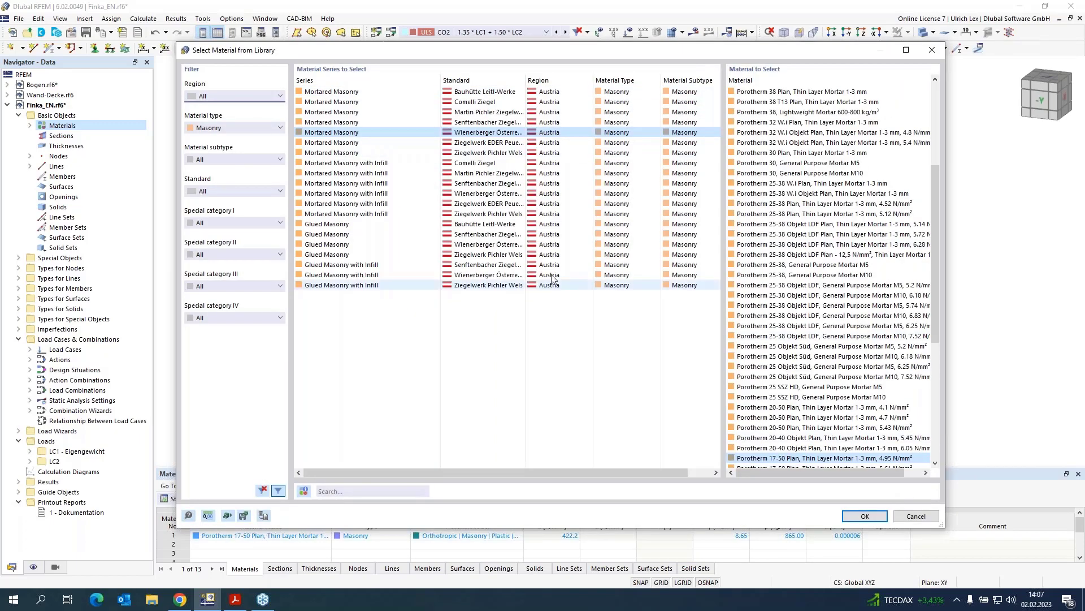
{"action": "left_click", "coordinate": [916, 515]}
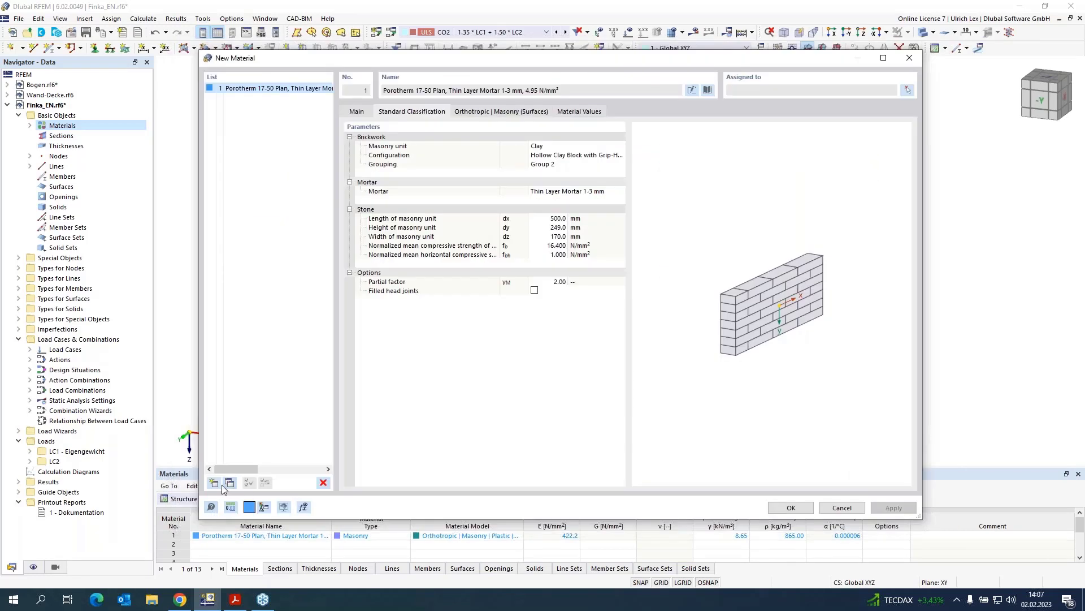
- Add material 2 as Porotherm 38 Plan, Thin Layer Mortar 1-3 mm from the Wienerberger Mortared Masonry series in the library
{"action": "left_click", "coordinate": [214, 483]}
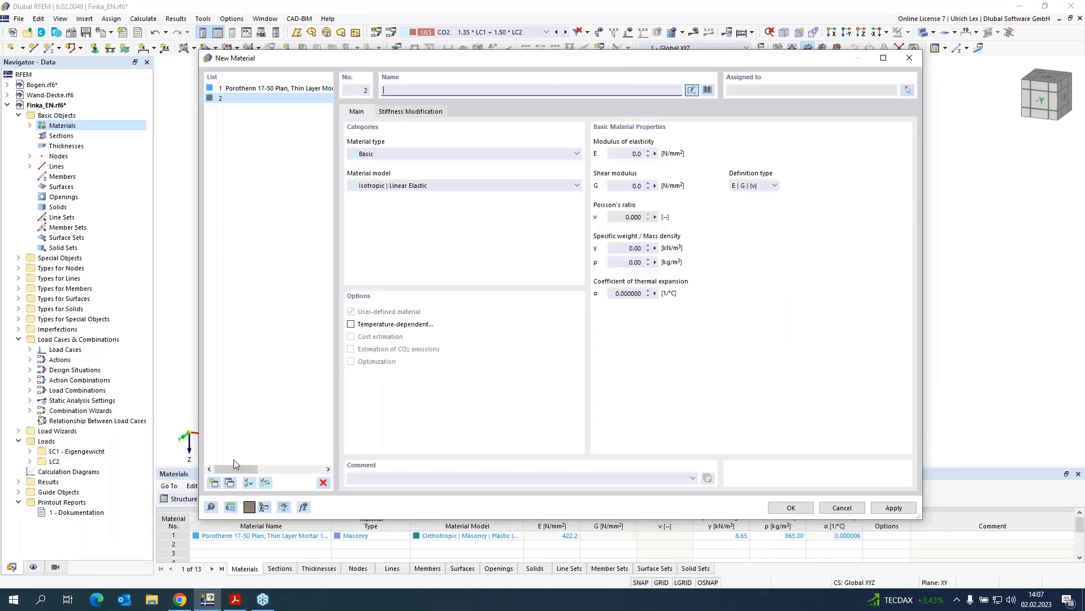
{"action": "left_click", "coordinate": [707, 90]}
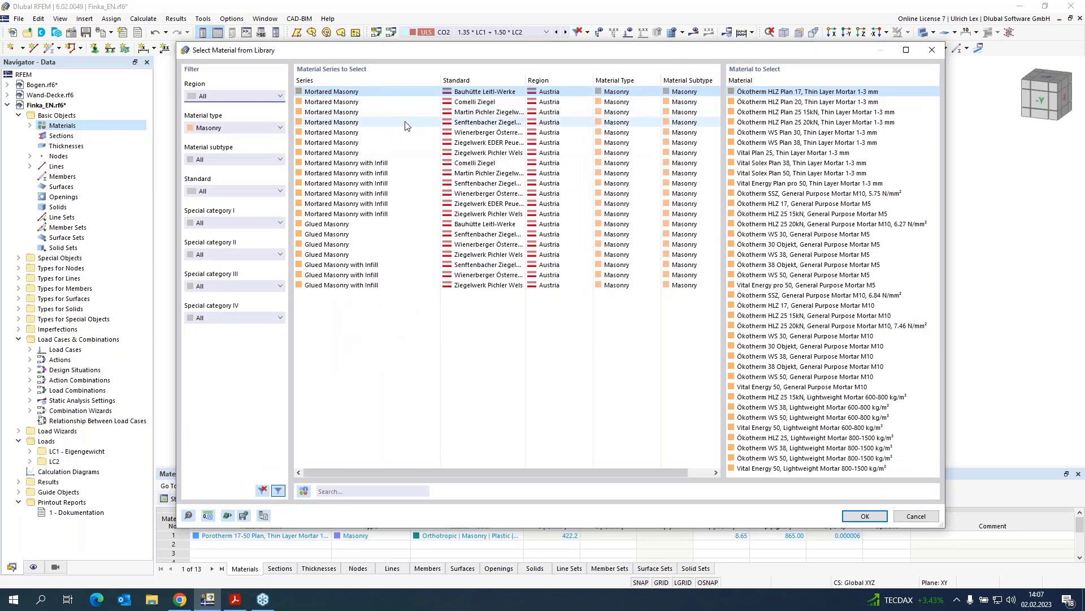
{"action": "left_click", "coordinate": [421, 133]}
{"action": "scroll", "coordinate": [797, 340], "scroll_direction": "down", "scroll_amount": 3}
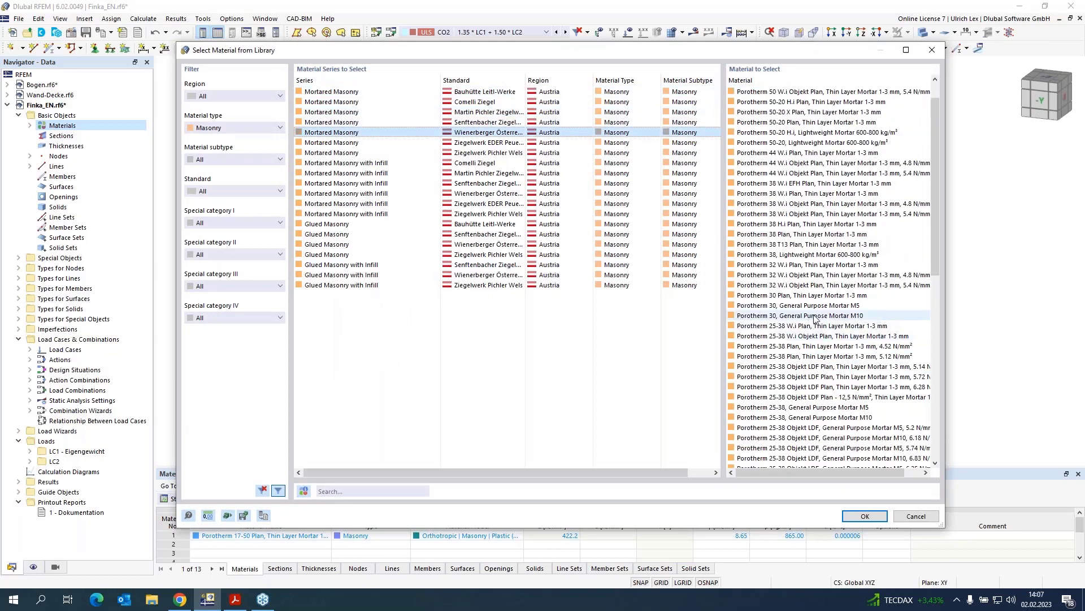
{"action": "scroll", "coordinate": [843, 288], "scroll_direction": "up", "scroll_amount": 3}
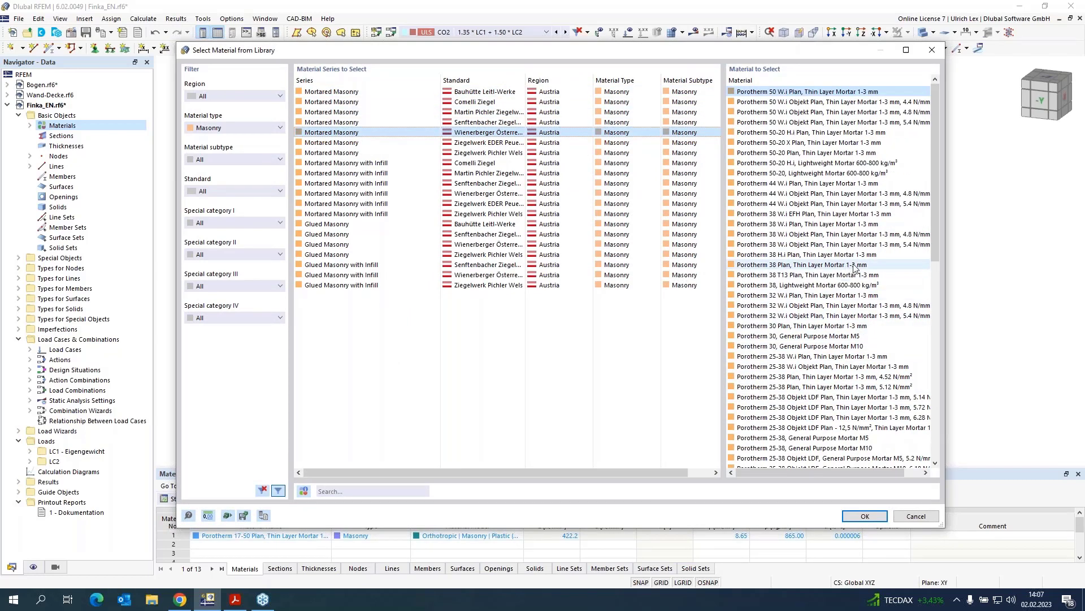
{"action": "left_click", "coordinate": [885, 266]}
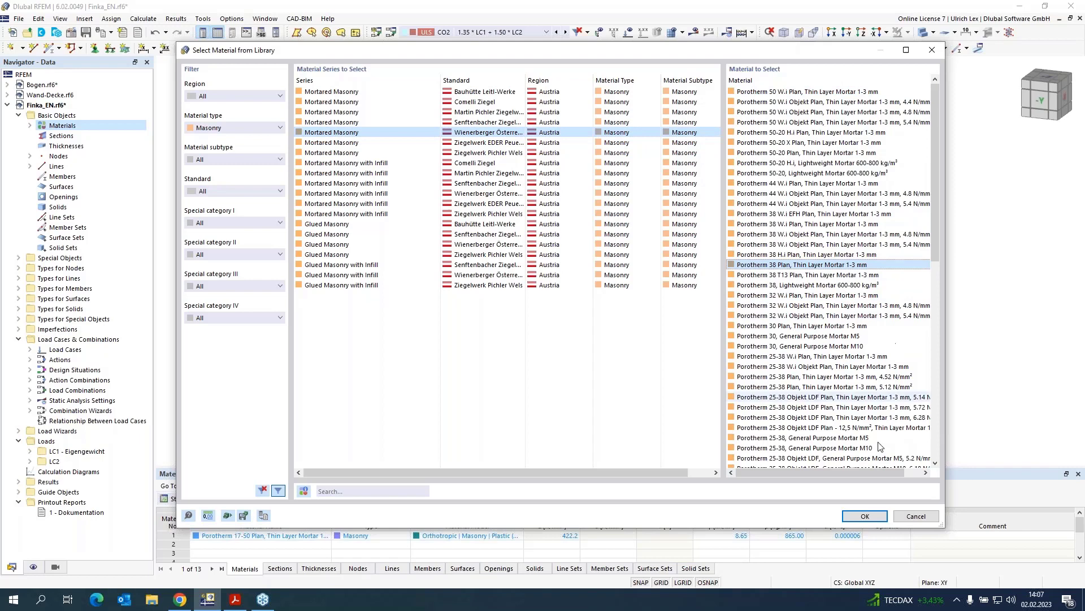
{"action": "left_click", "coordinate": [865, 516]}
- Add material 3 as Mauerziegel voll, General Purpose Mortar M10 from the Wienerberger Mortared Masonry series in the library
{"action": "left_click", "coordinate": [214, 482]}
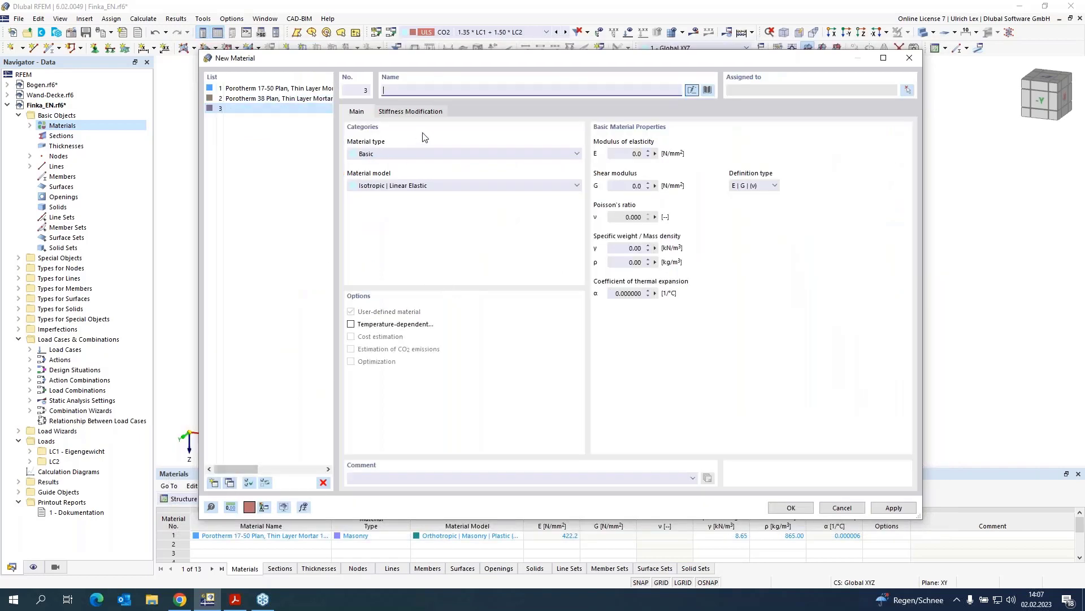
{"action": "left_click", "coordinate": [707, 91]}
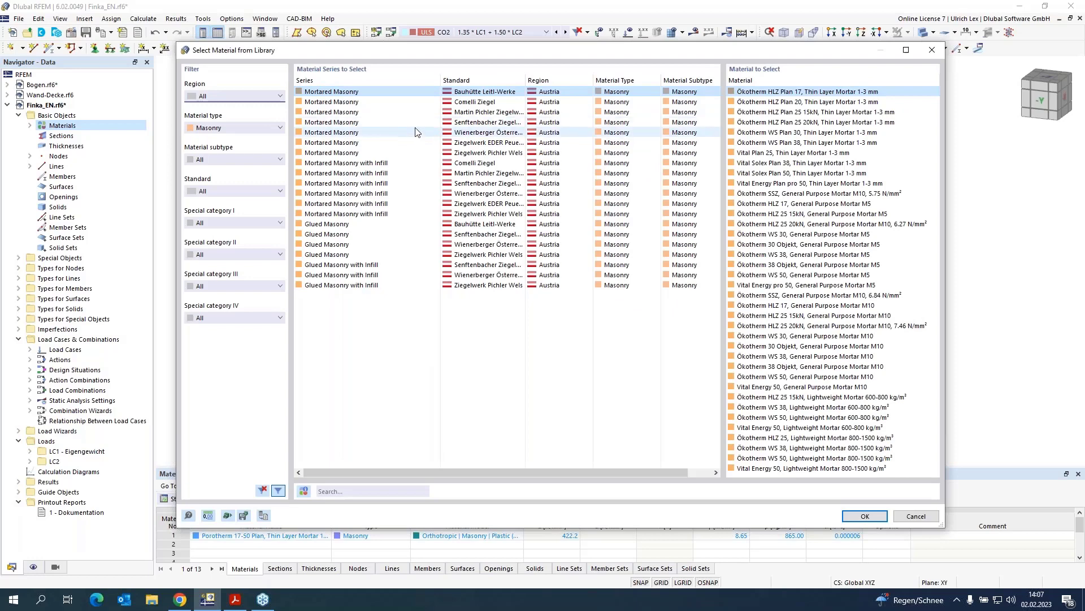
{"action": "left_click", "coordinate": [416, 132]}
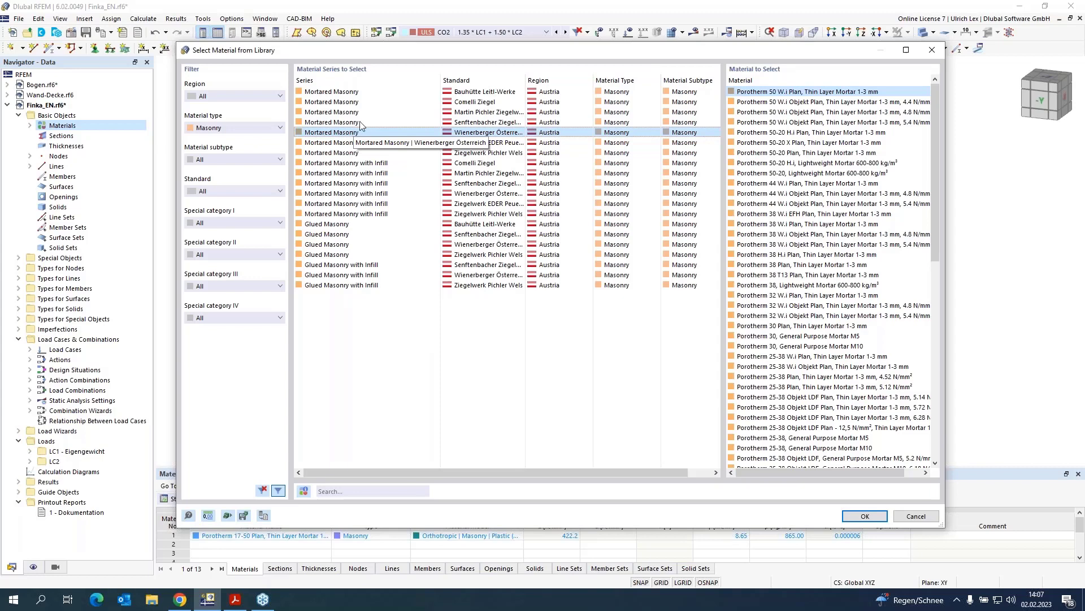
{"action": "scroll", "coordinate": [890, 347], "scroll_direction": "down", "scroll_amount": 9}
{"action": "scroll", "coordinate": [889, 347], "scroll_direction": "down", "scroll_amount": 5}
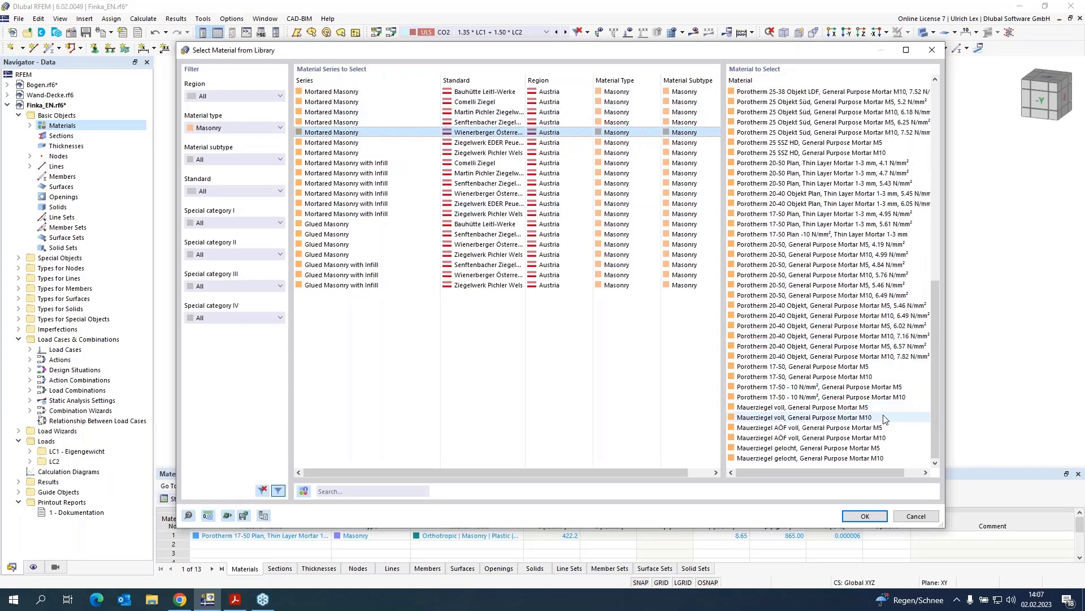
{"action": "left_click", "coordinate": [887, 416]}
{"action": "left_click", "coordinate": [865, 515]}
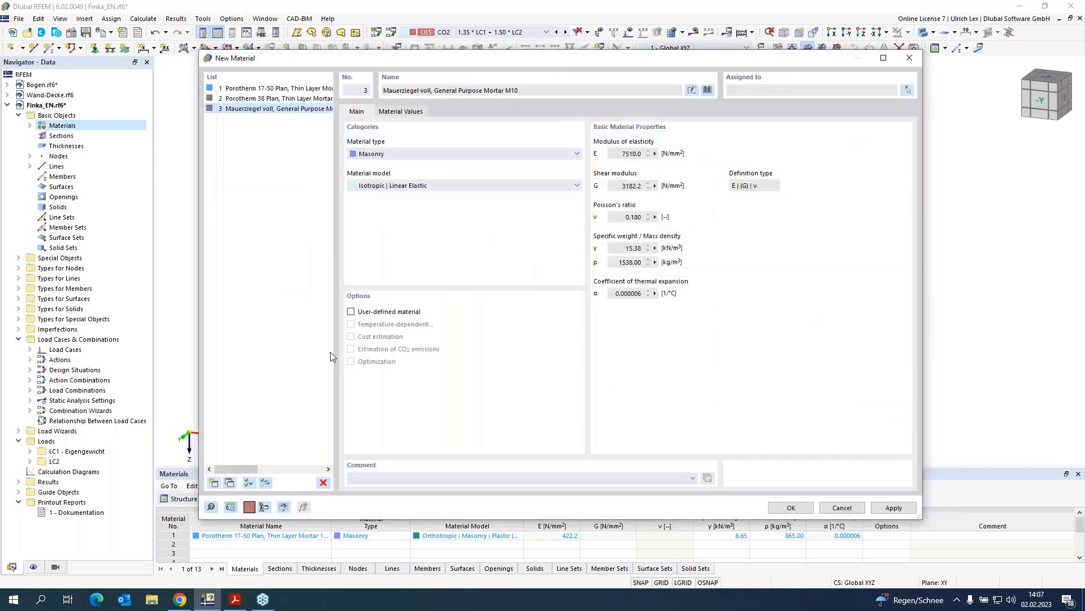
- Add material 4 as concrete C25/30 from the EN 1992-1-1 series, filtering the library to Concrete
{"action": "left_click", "coordinate": [216, 480]}
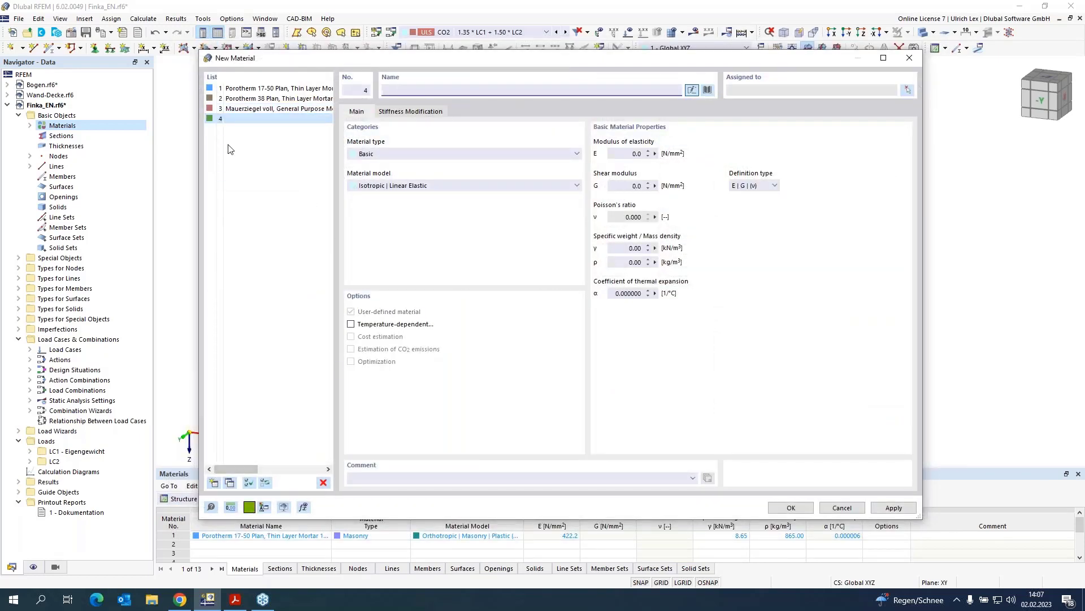
{"action": "left_click", "coordinate": [708, 91]}
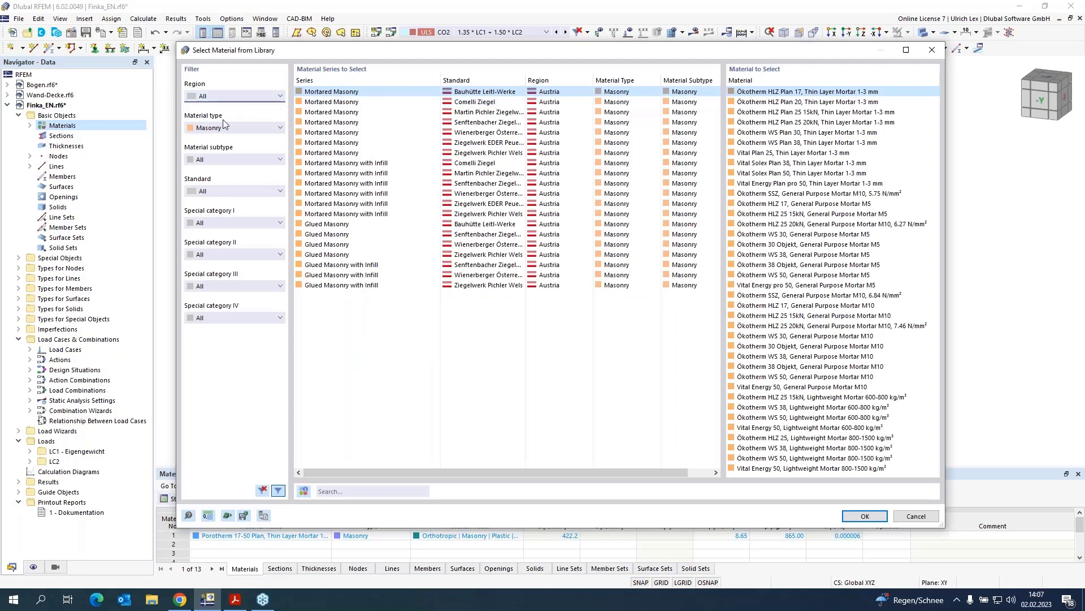
{"action": "left_click", "coordinate": [225, 127]}
{"action": "left_click", "coordinate": [223, 146]}
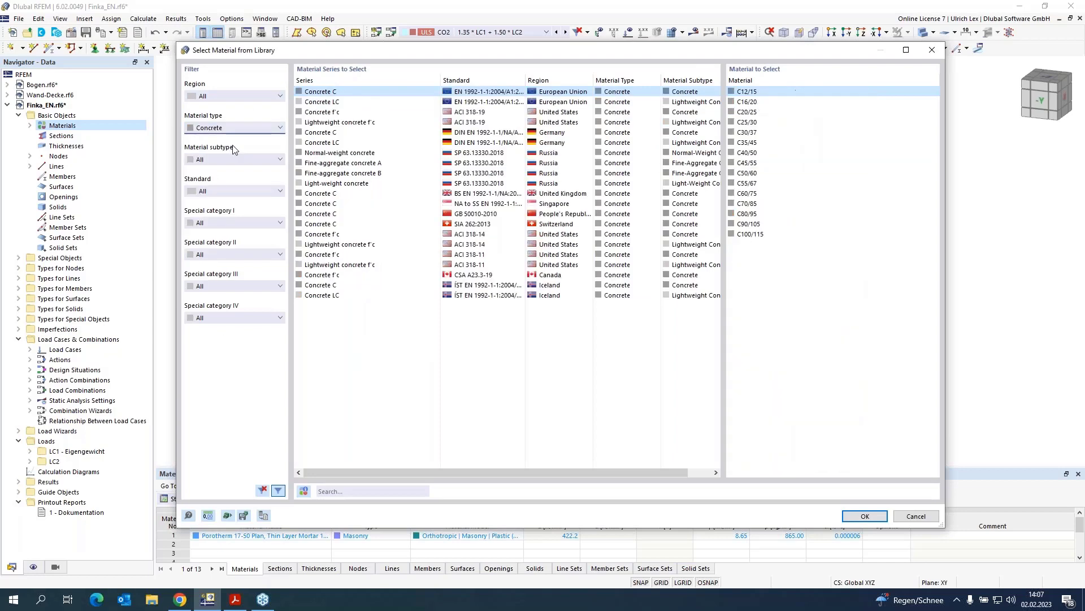
{"action": "left_click", "coordinate": [752, 123]}
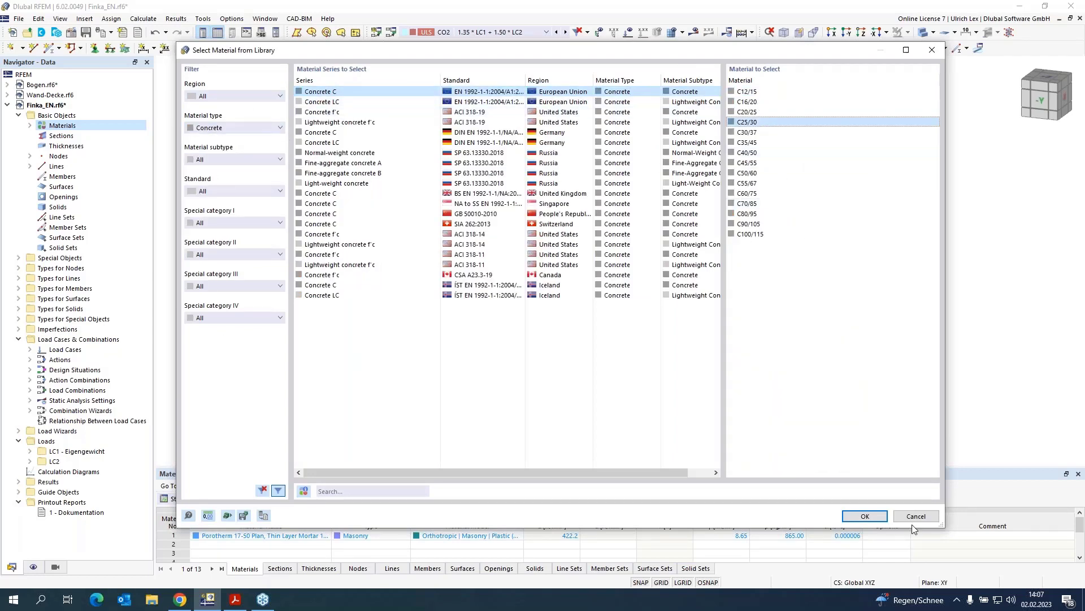
{"action": "left_click", "coordinate": [865, 516]}
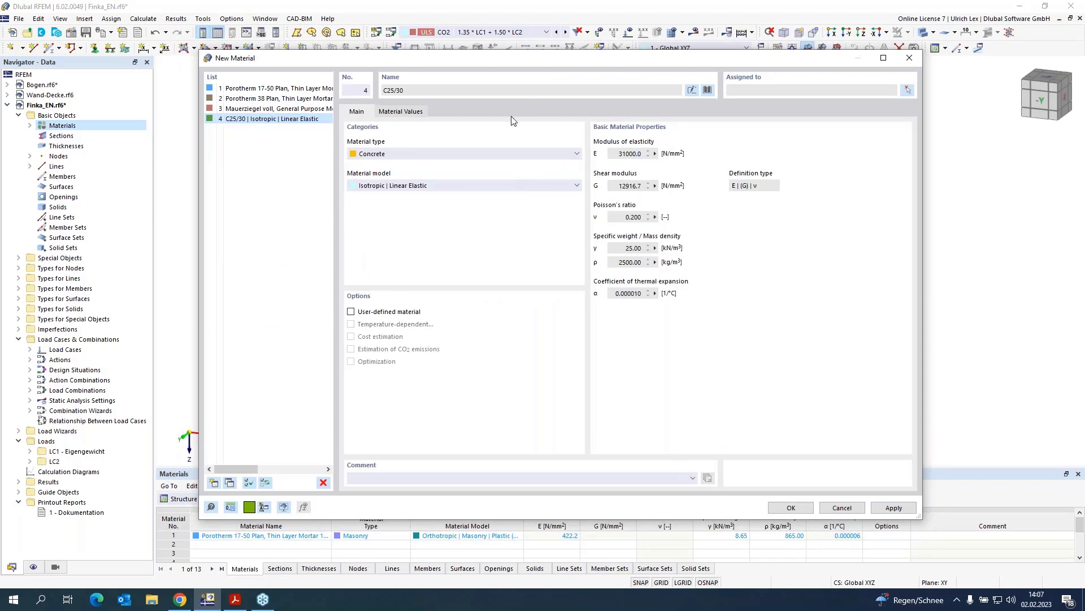
- Set the material model of masonry materials 1 to 3 together to Orthotropic | Masonry | Plastic (Surfaces) and confirm the materials
{"action": "left_click", "coordinate": [313, 108]}
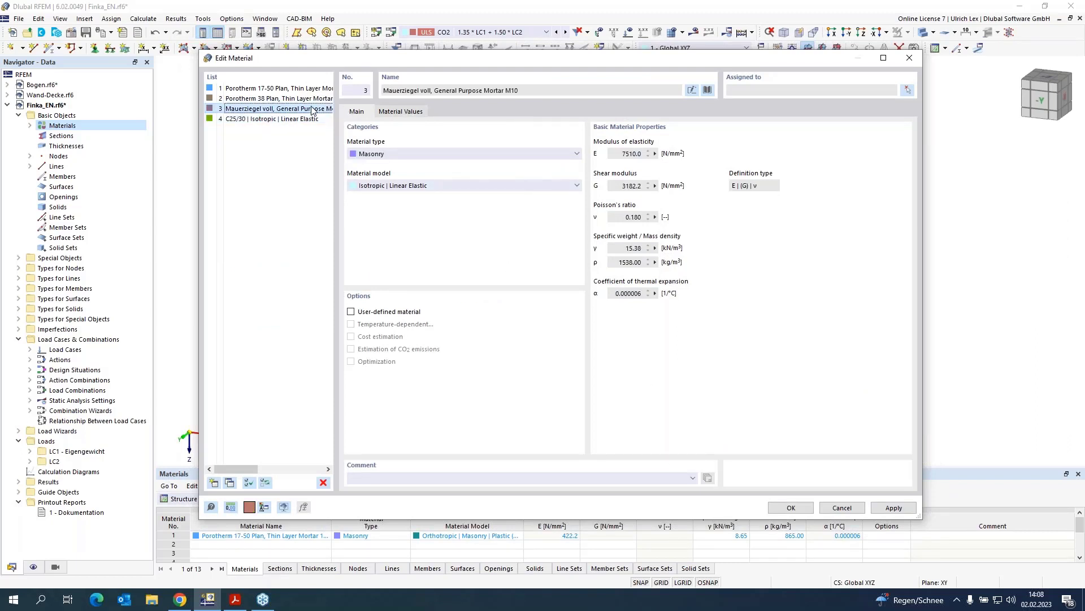
{"action": "left_click", "coordinate": [313, 90], "text": "shift"}
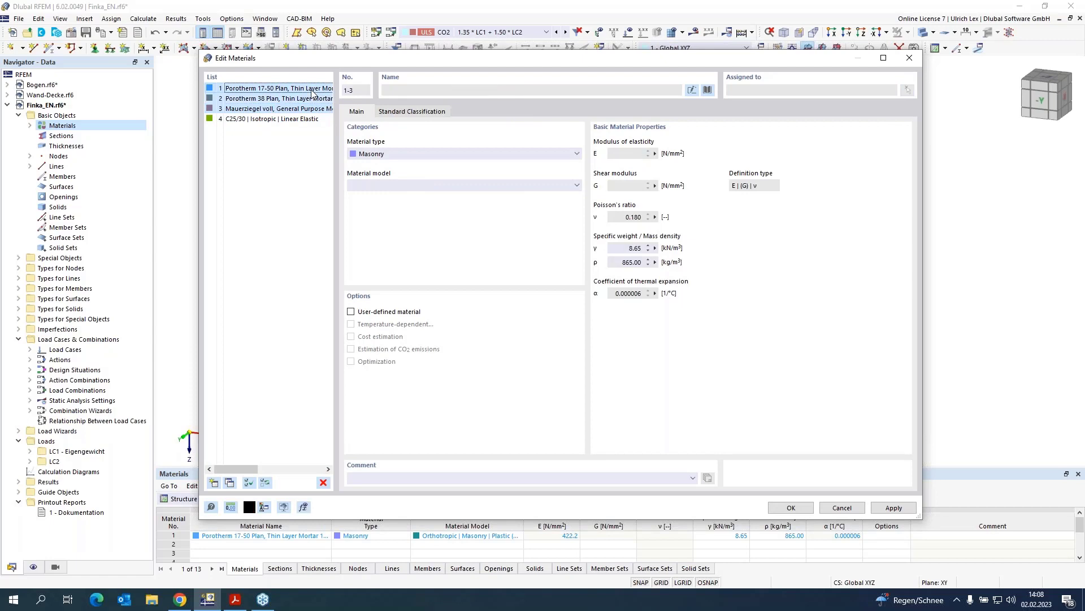
{"action": "left_click", "coordinate": [409, 187]}
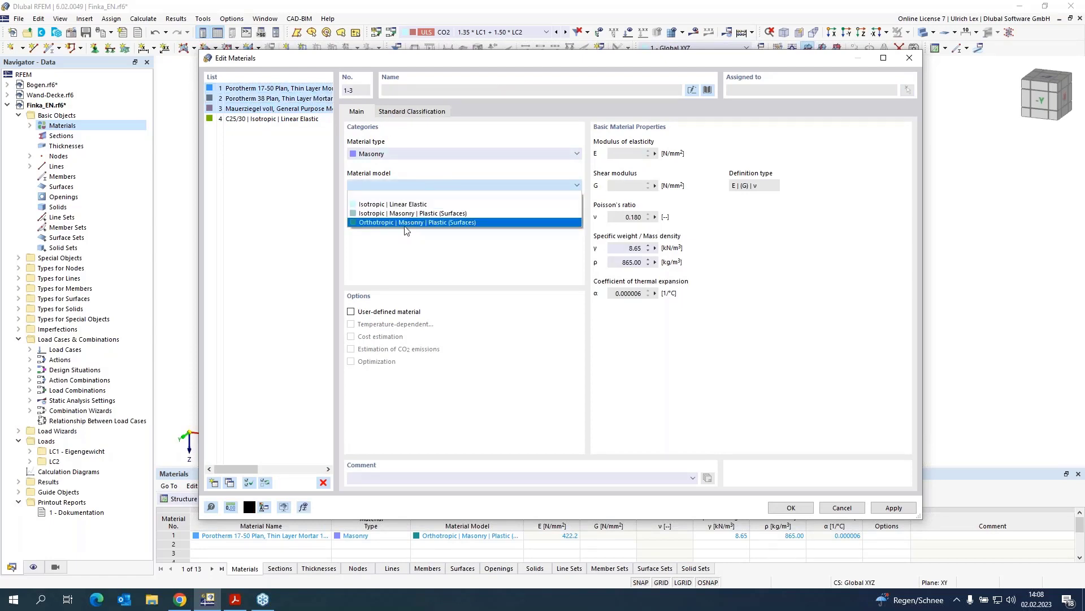
{"action": "left_click", "coordinate": [480, 222]}
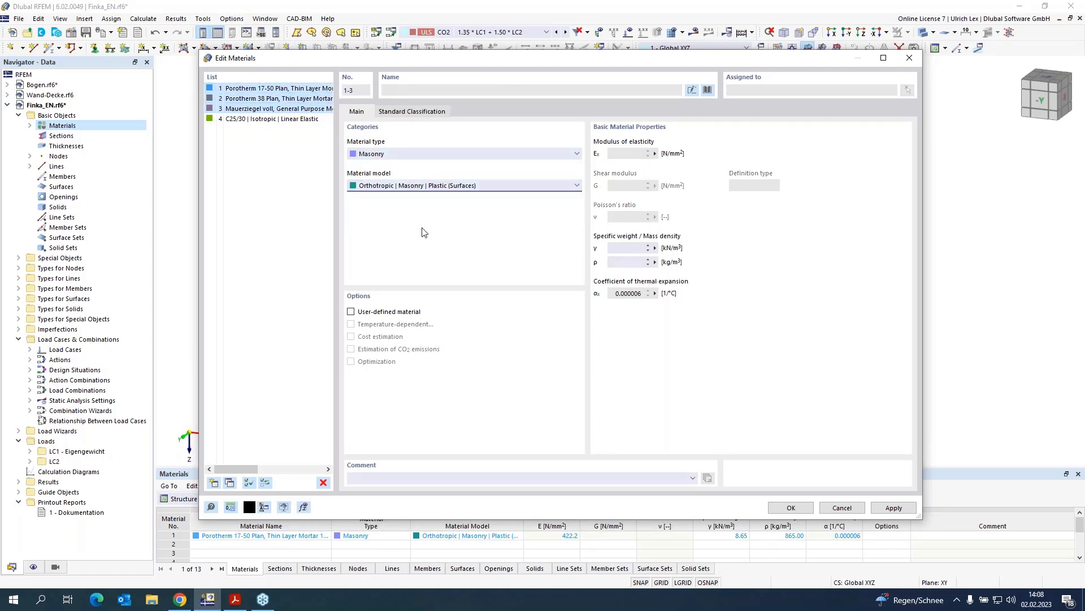
{"action": "left_click", "coordinate": [789, 512]}
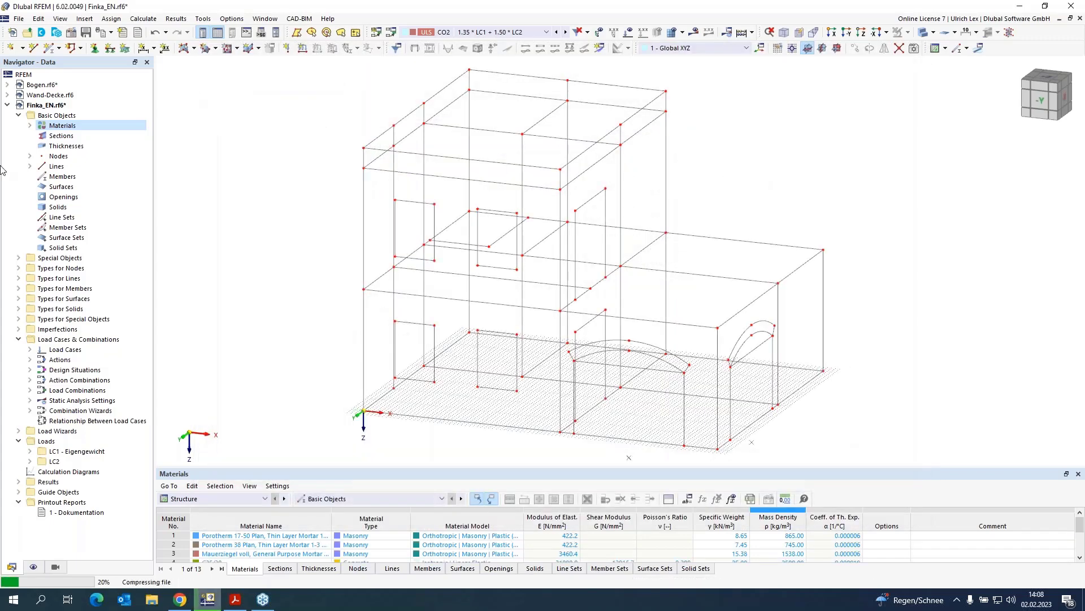
- Create a uniform thickness of 380 mm with the Porotherm 38 Plan material and apply it
{"action": "right_click", "coordinate": [75, 149]}
{"action": "left_click", "coordinate": [113, 165]}
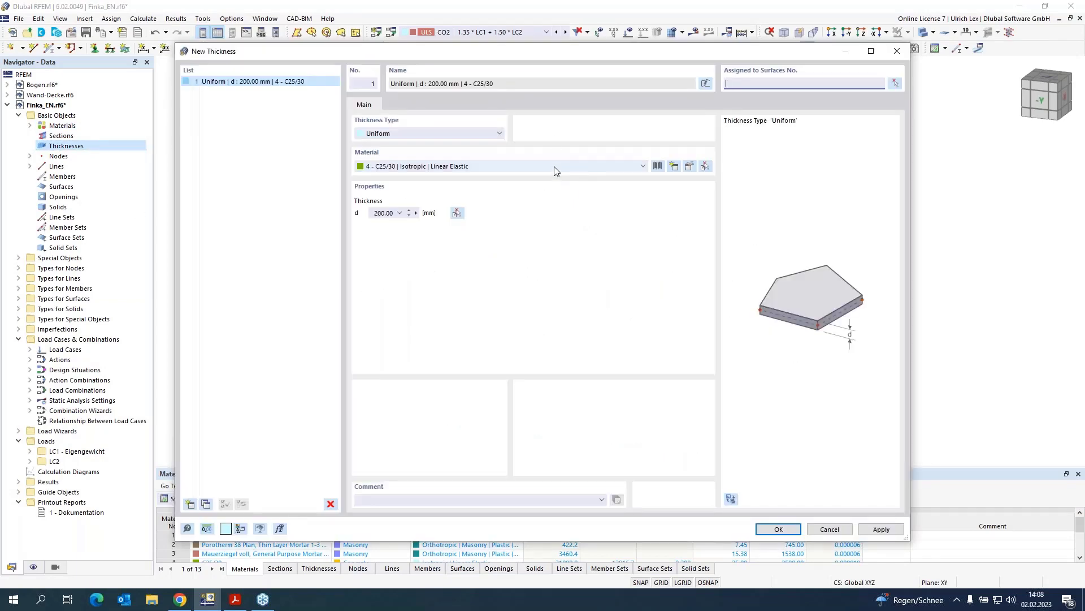
{"action": "left_click", "coordinate": [534, 166]}
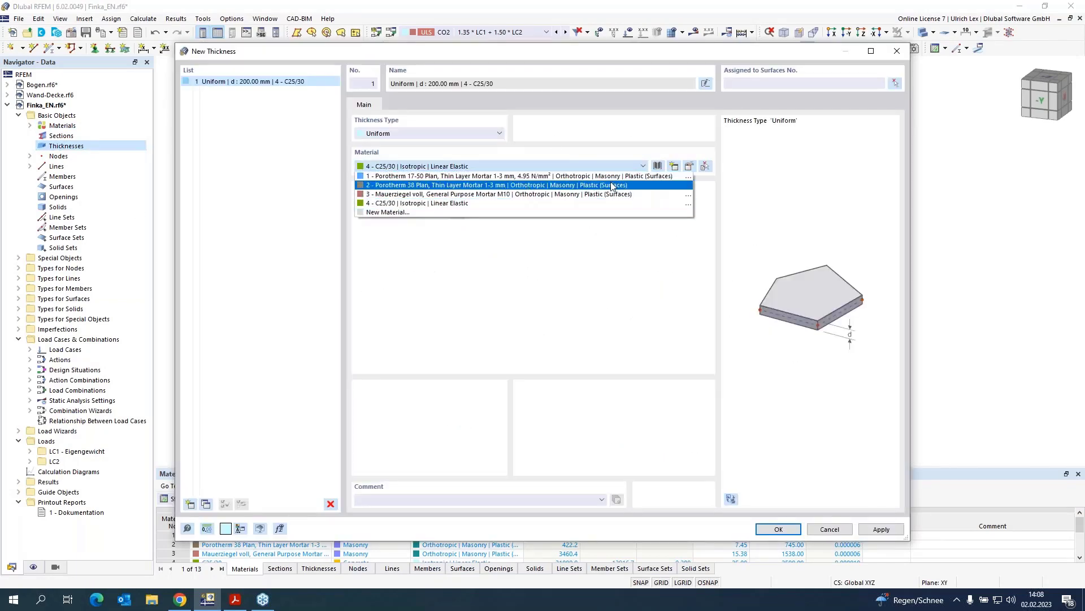
{"action": "left_click", "coordinate": [648, 190]}
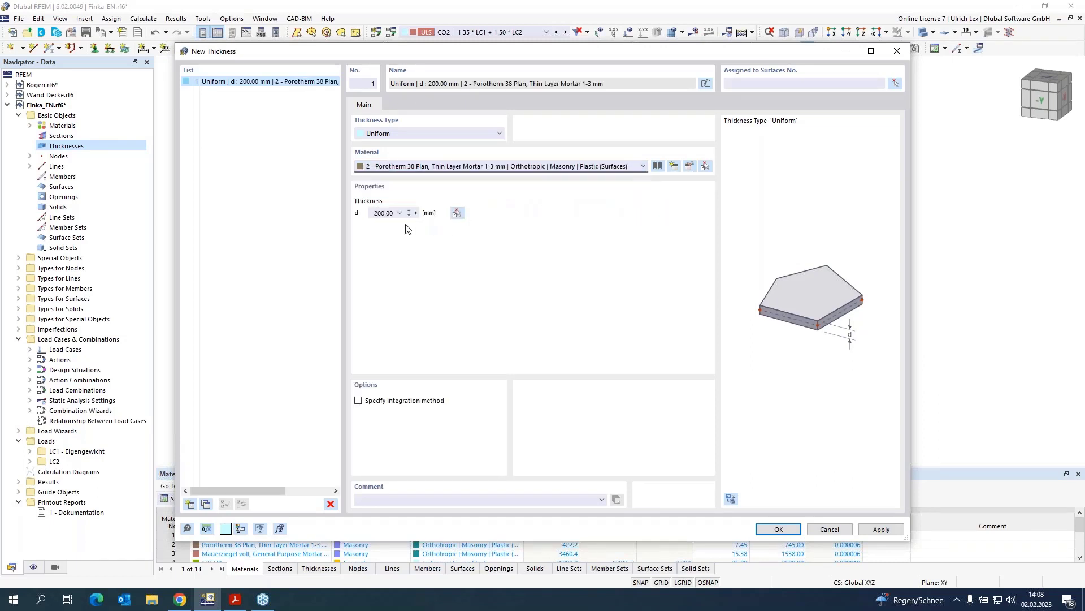
{"action": "double_click", "coordinate": [382, 216]}
{"action": "left_click", "coordinate": [880, 528]}
- Add a second uniform thickness of 170 mm with the Porotherm 17-50 Plan material
{"action": "left_click", "coordinate": [190, 503]}
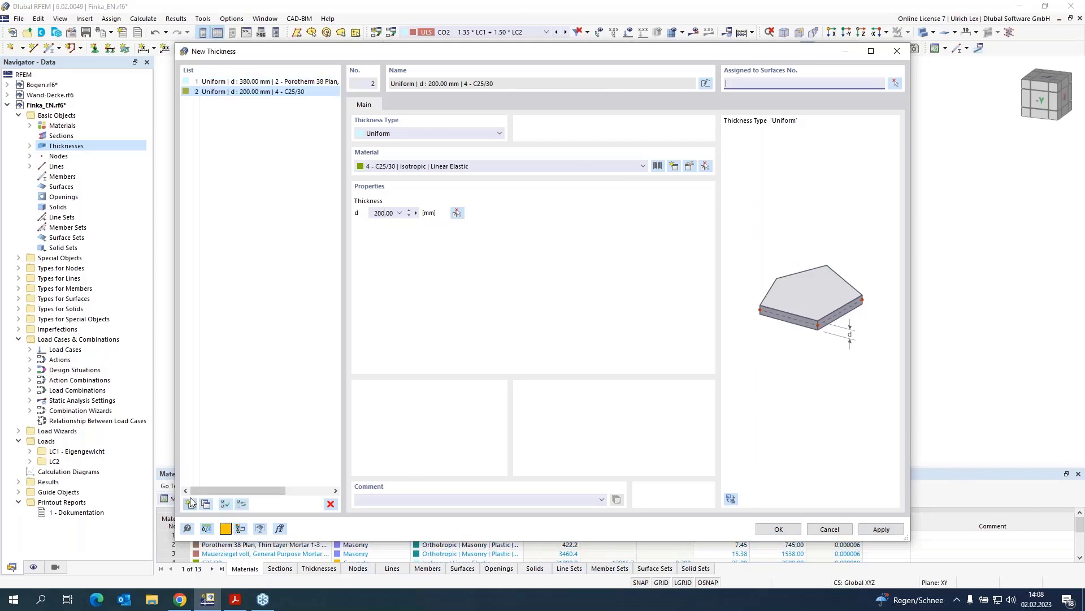
{"action": "left_click", "coordinate": [485, 166]}
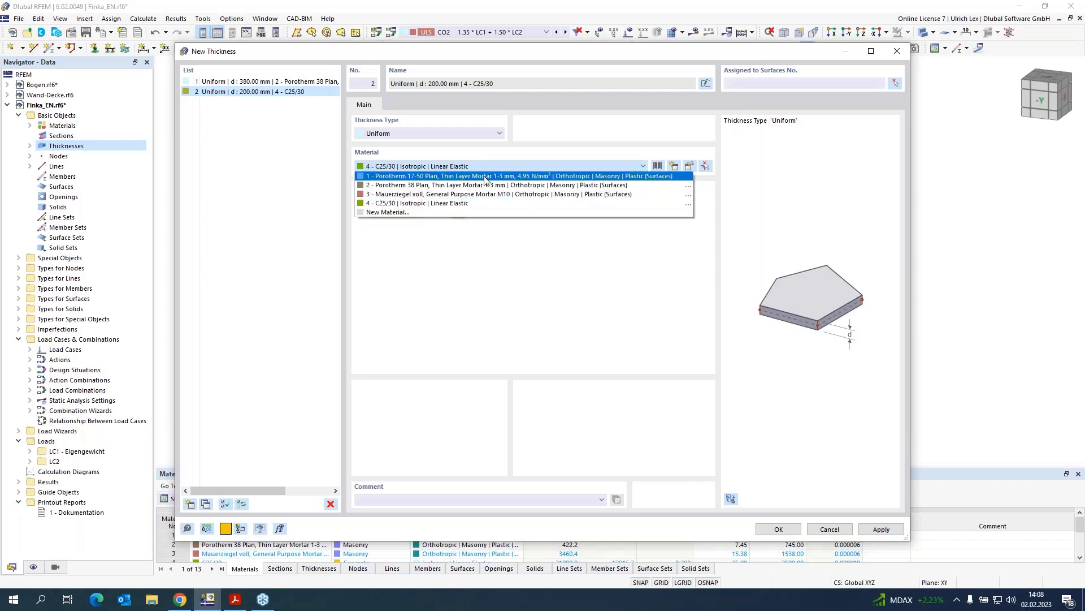
{"action": "left_click", "coordinate": [485, 176]}
{"action": "double_click", "coordinate": [380, 213]}
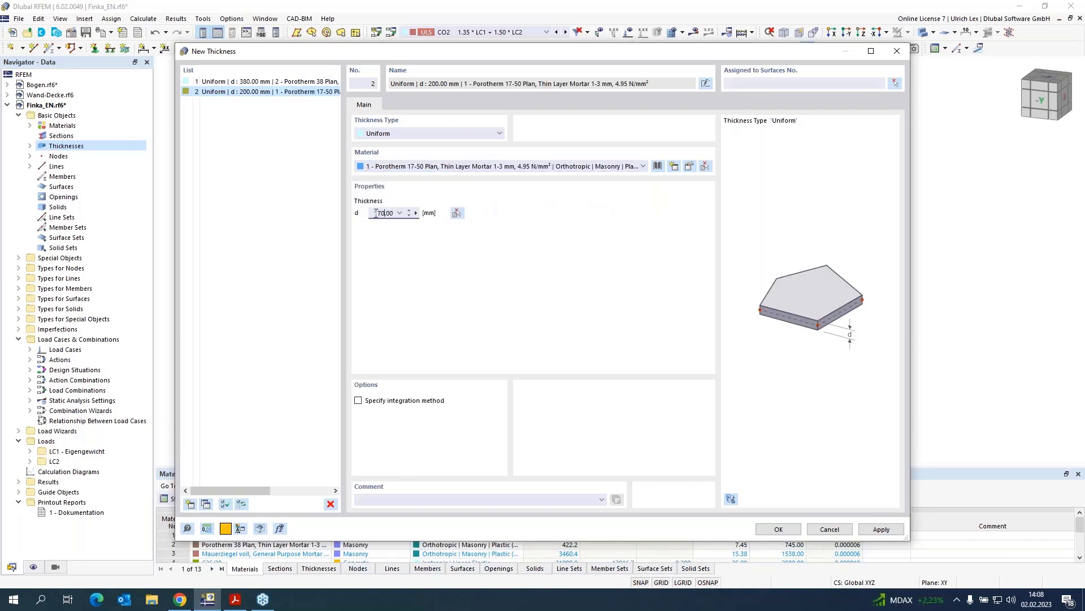
- Add a third uniform thickness of 250 mm with the Mauerziegel voll, General Purpose Mortar M10 material
{"action": "left_click", "coordinate": [190, 505]}
{"action": "left_click", "coordinate": [467, 166]}
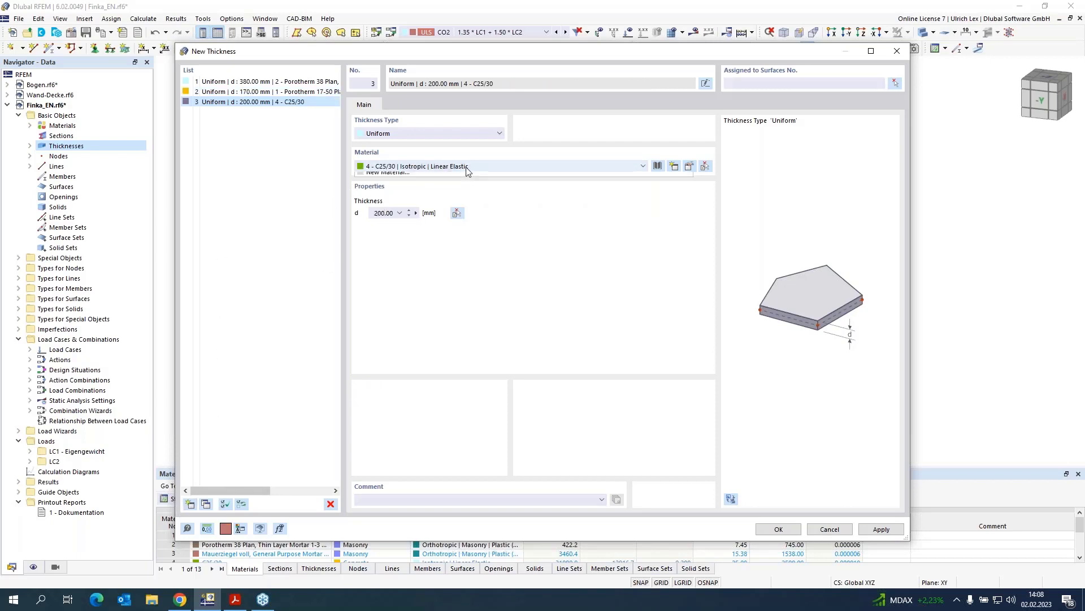
{"action": "left_click", "coordinate": [461, 194]}
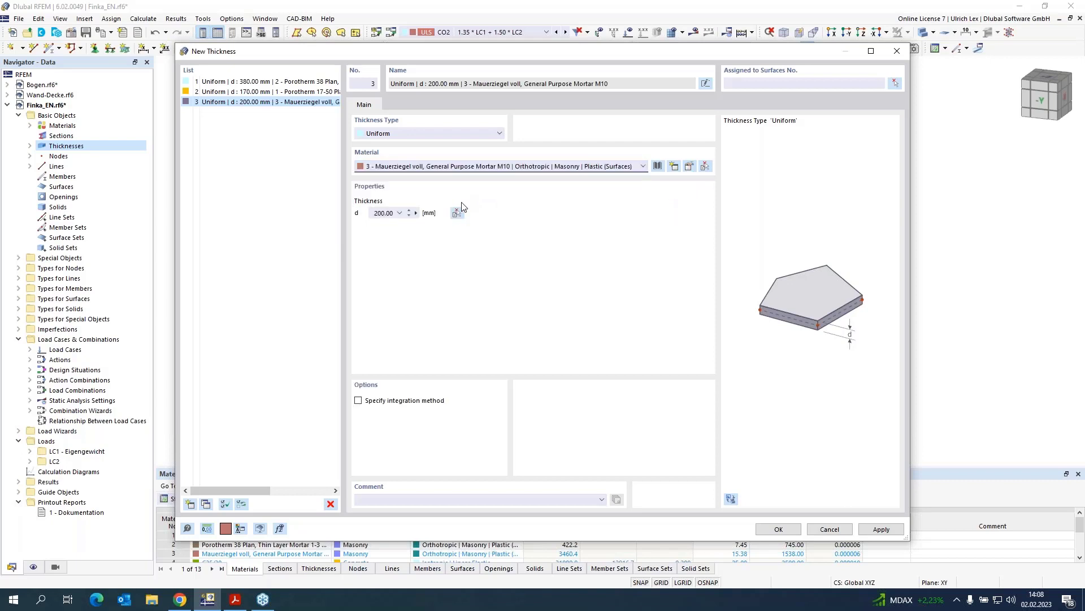
{"action": "double_click", "coordinate": [381, 213]}
- Add a fourth uniform thickness of 200 mm in C25/30, confirm, and list the model's defined materials and thicknesses
{"action": "left_click", "coordinate": [190, 503]}
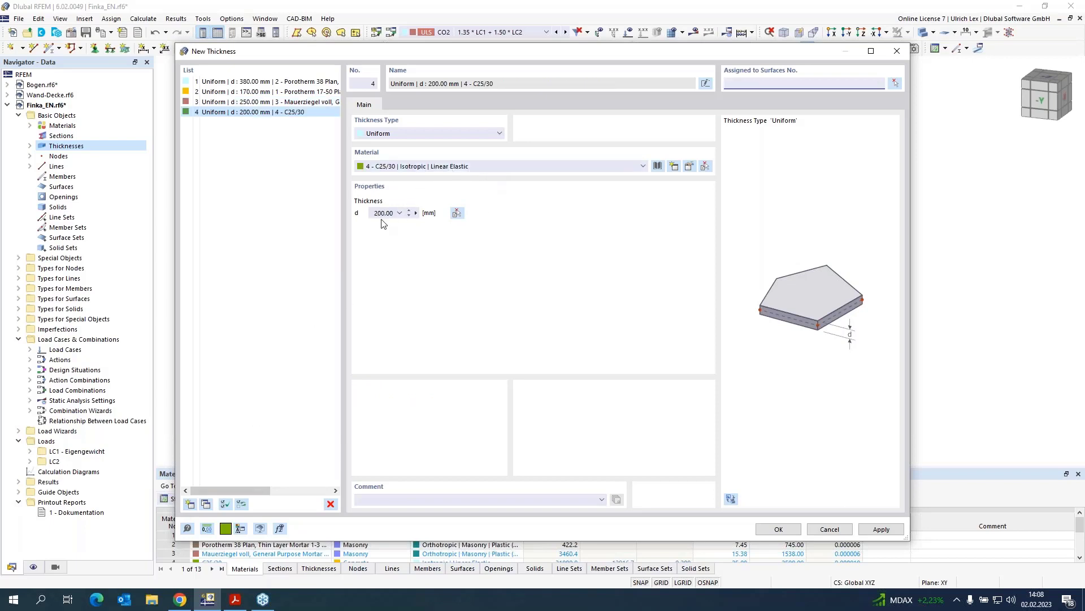
{"action": "left_click", "coordinate": [775, 529]}
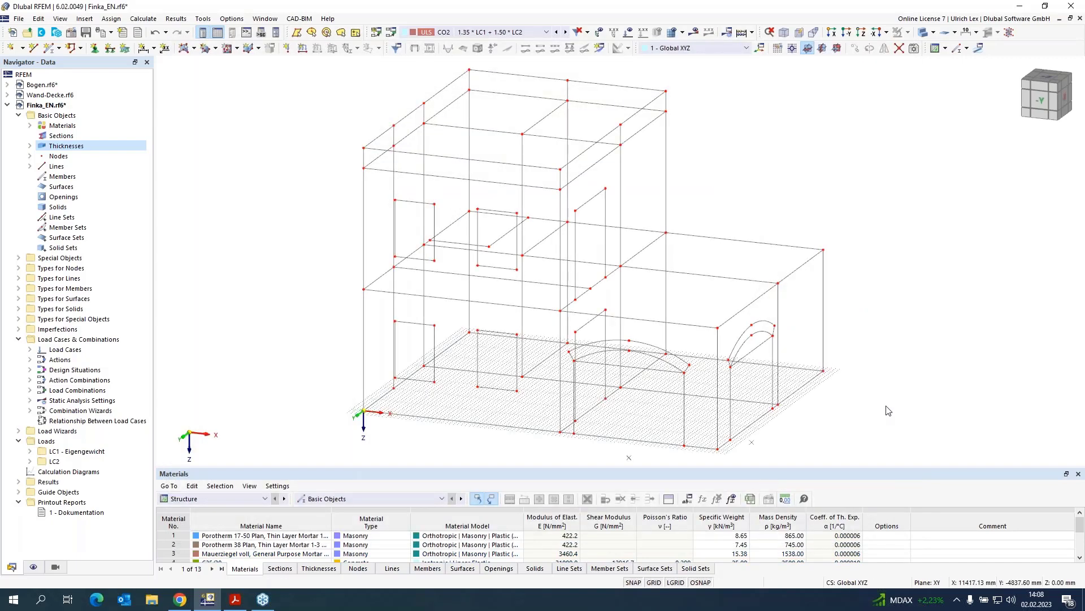
{"action": "left_click", "coordinate": [30, 126]}
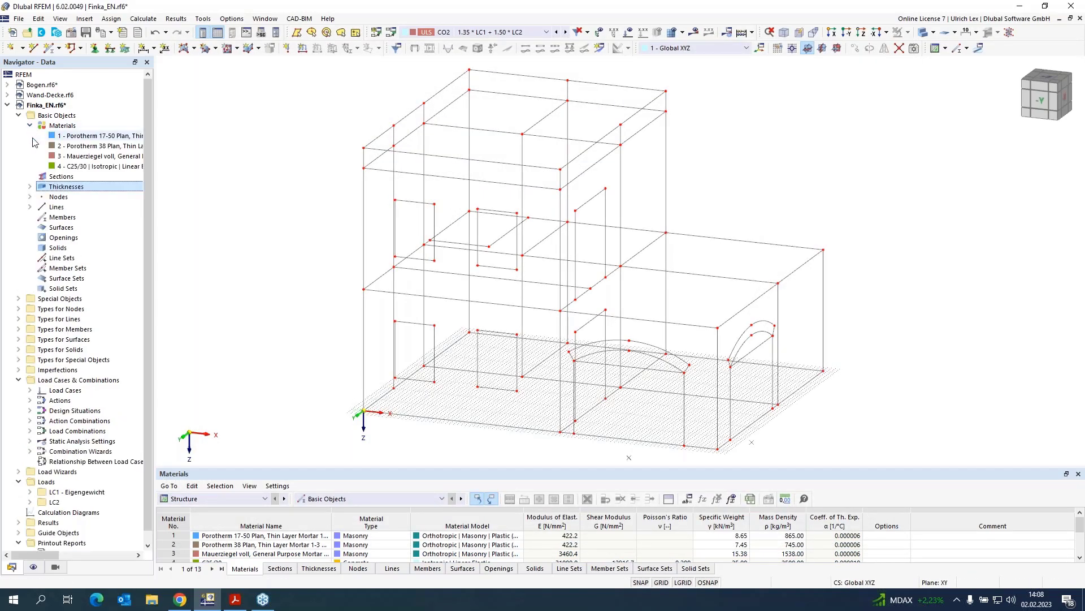
{"action": "left_click", "coordinate": [29, 186]}
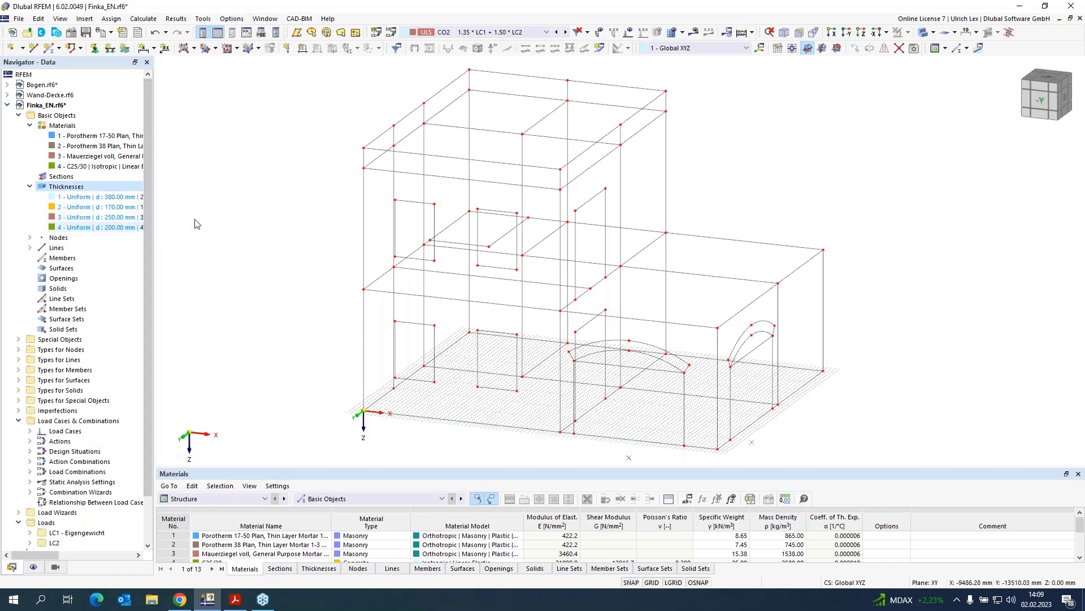
- Create the ground-floor rear wall surface at Y = -7000 mm from its boundary lines, using the uniform 380 mm Porotherm 38 Plan thickness
{"action": "left_click", "coordinate": [194, 49]}
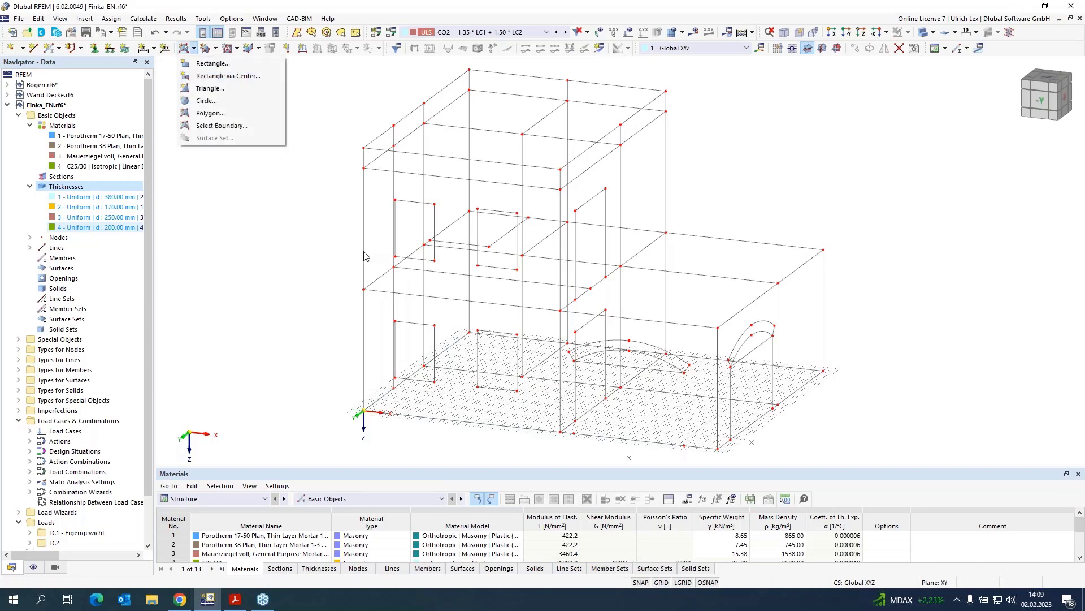
{"action": "left_click", "coordinate": [249, 132]}
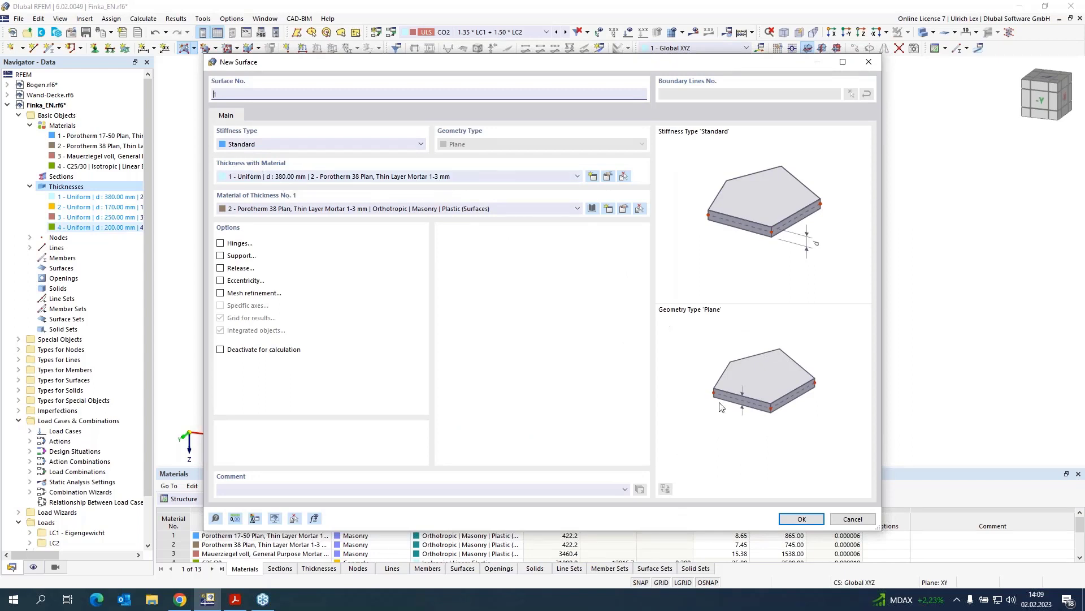
{"action": "left_click", "coordinate": [802, 519]}
{"action": "scroll", "coordinate": [838, 334], "scroll_direction": "up", "scroll_amount": 3}
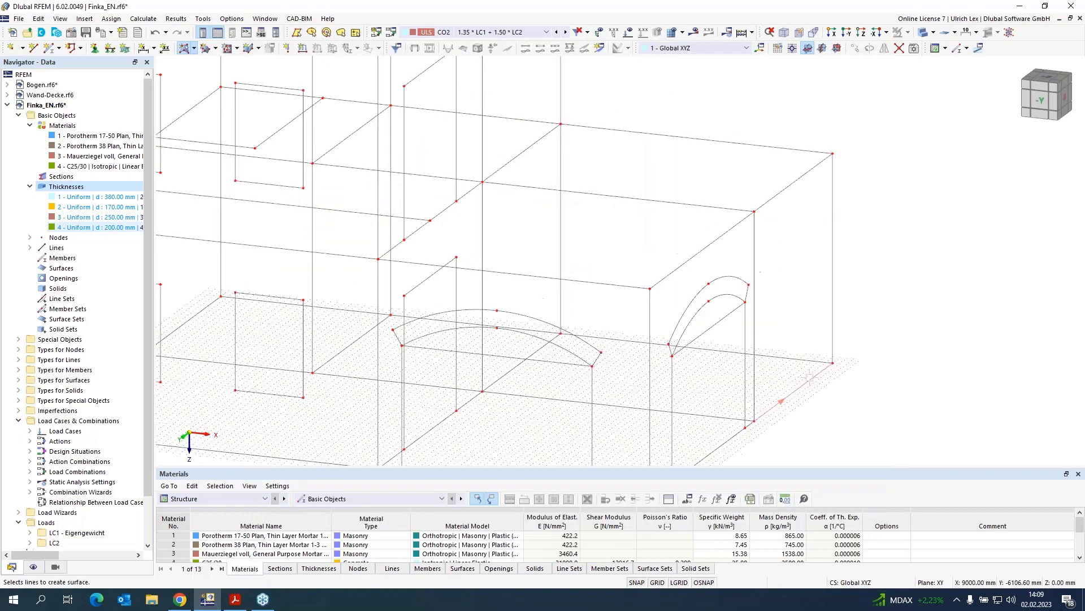
{"action": "left_click", "coordinate": [838, 334]}
{"action": "left_click", "coordinate": [789, 102]}
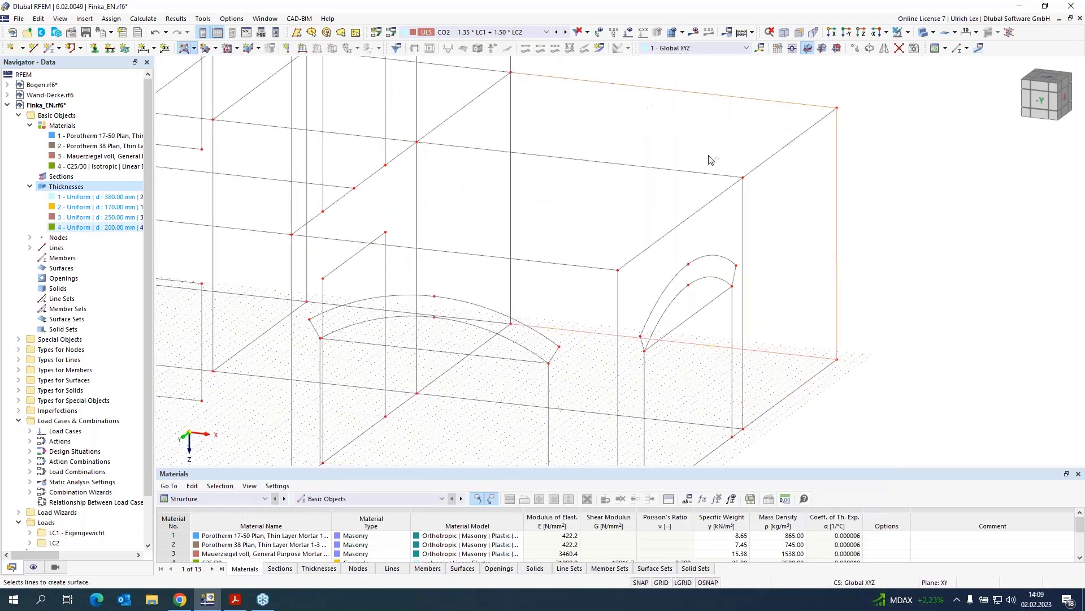
{"action": "scroll", "coordinate": [711, 160], "scroll_direction": "down", "scroll_amount": 3}
{"action": "scroll", "coordinate": [586, 122], "scroll_direction": "up", "scroll_amount": 3}
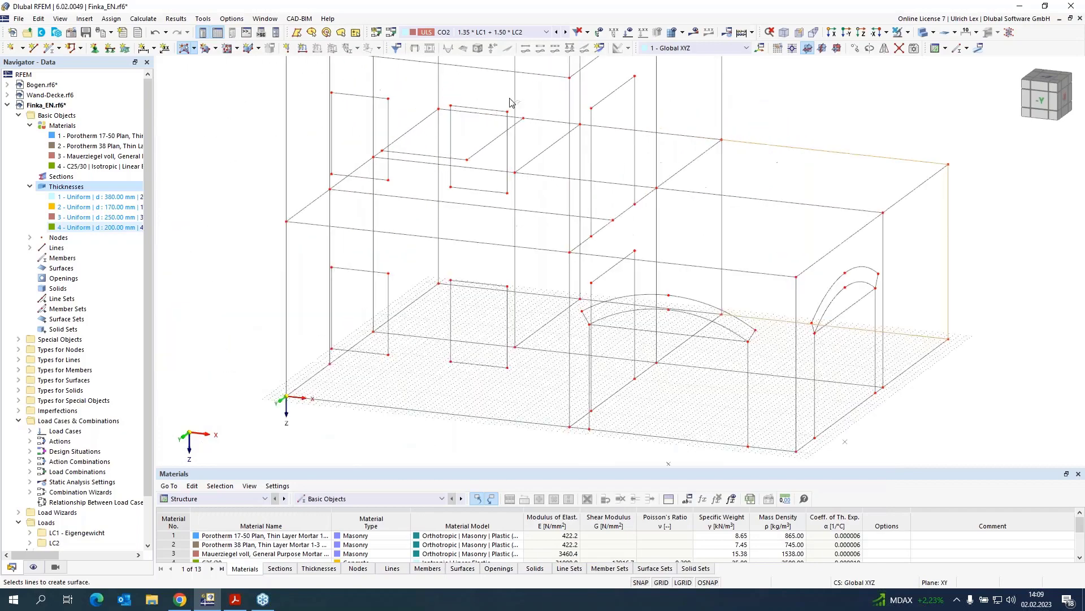
{"action": "left_click", "coordinate": [586, 122]}
{"action": "left_click", "coordinate": [563, 121]}
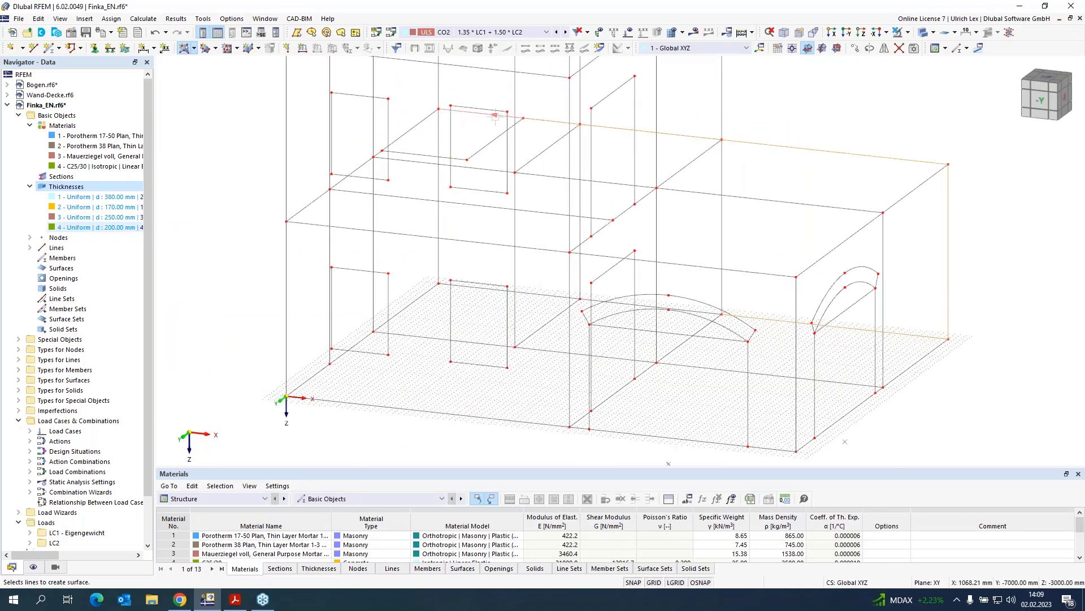
{"action": "left_click", "coordinate": [439, 249]}
{"action": "scroll", "coordinate": [514, 291], "scroll_direction": "up", "scroll_amount": 3}
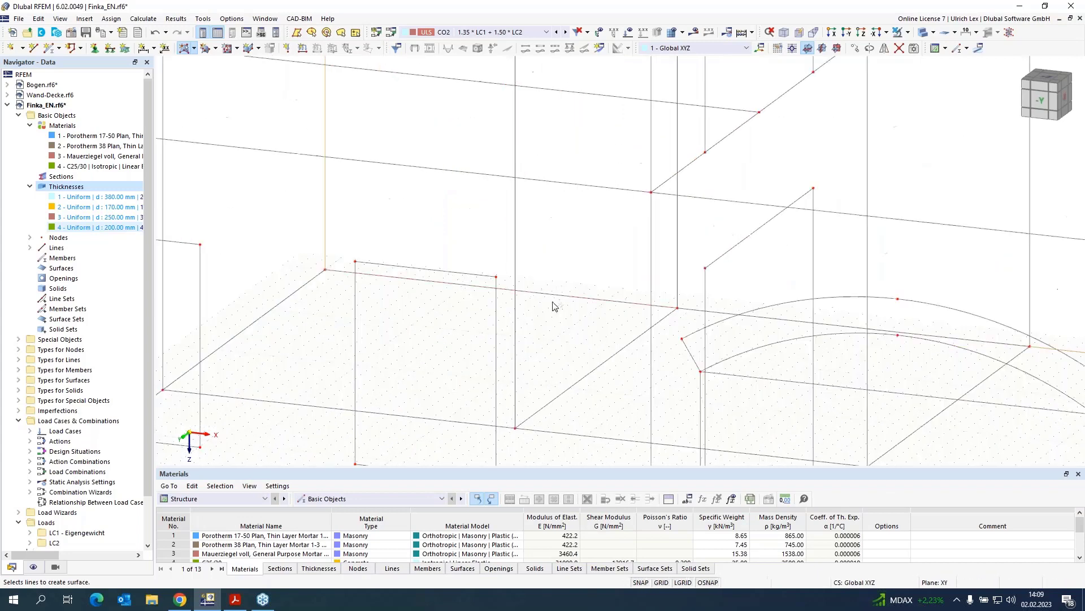
{"action": "left_click", "coordinate": [554, 301]}
{"action": "left_click", "coordinate": [680, 314]}
{"action": "scroll", "coordinate": [526, 265], "scroll_direction": "down", "scroll_amount": 1}
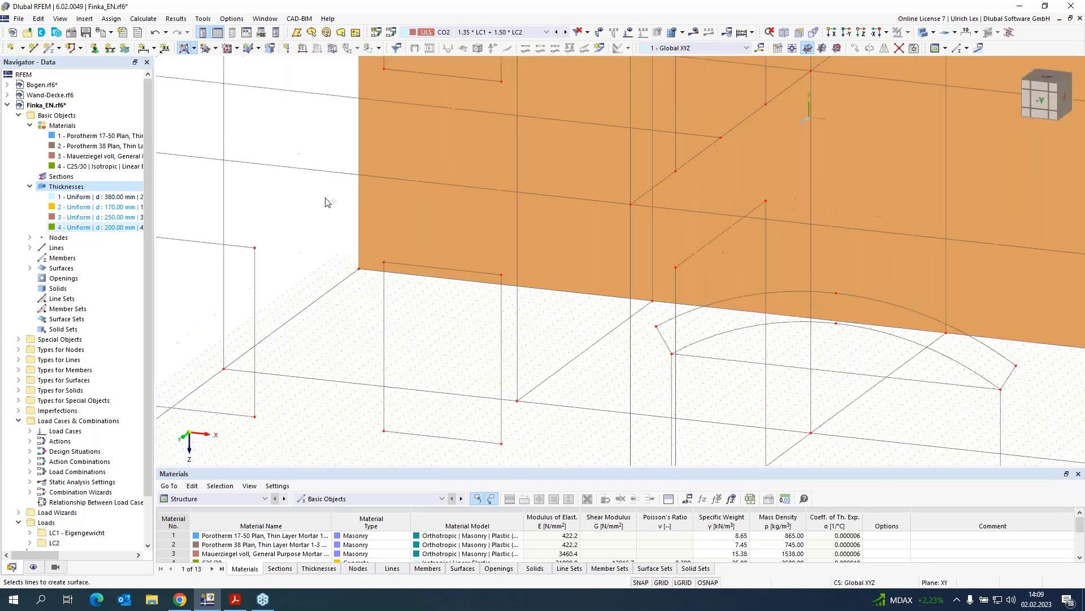
- Create the ground-floor end wall surface at X = 0 from its boundary lines, running from the rear wall to the front corner
{"action": "scroll", "coordinate": [289, 199], "scroll_direction": "down", "scroll_amount": 3}
{"action": "scroll", "coordinate": [509, 226], "scroll_direction": "down", "scroll_amount": 1}
{"action": "scroll", "coordinate": [515, 130], "scroll_direction": "up", "scroll_amount": 2}
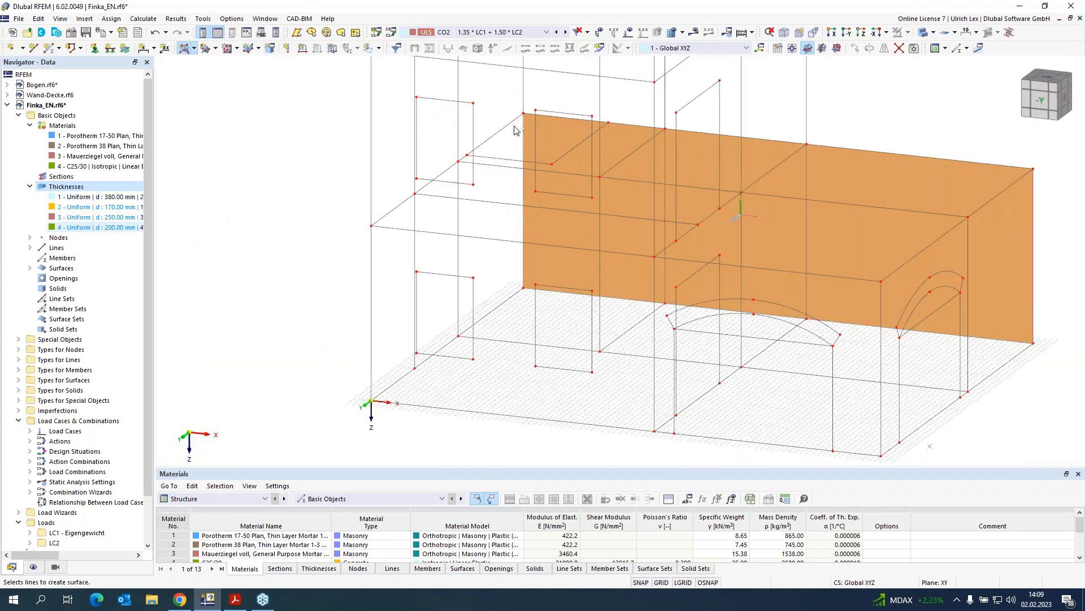
{"action": "scroll", "coordinate": [455, 161], "scroll_direction": "up", "scroll_amount": 4}
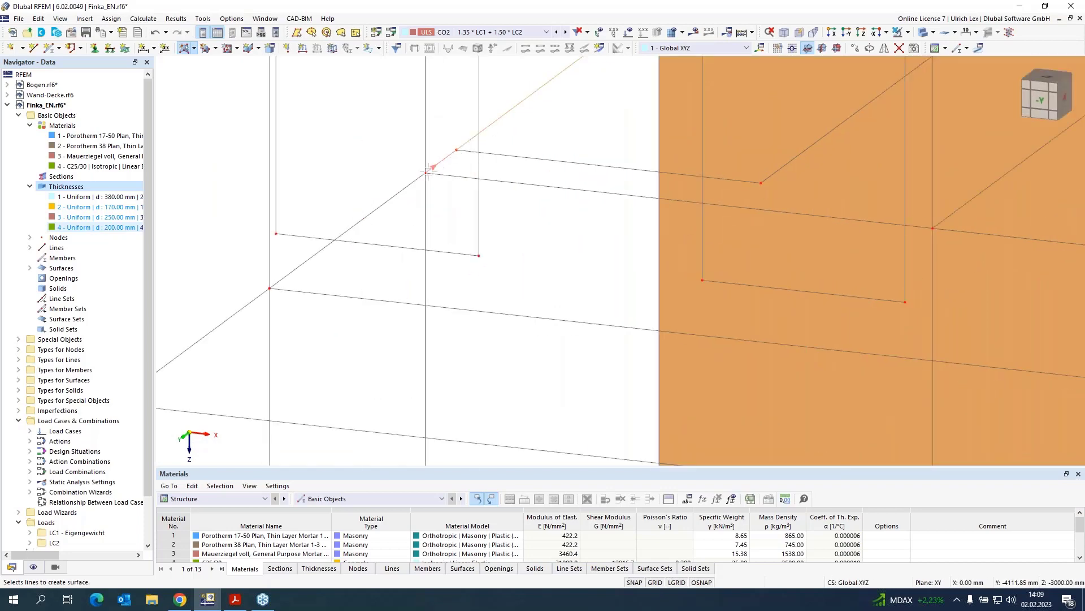
{"action": "scroll", "coordinate": [421, 161], "scroll_direction": "down", "scroll_amount": 2}
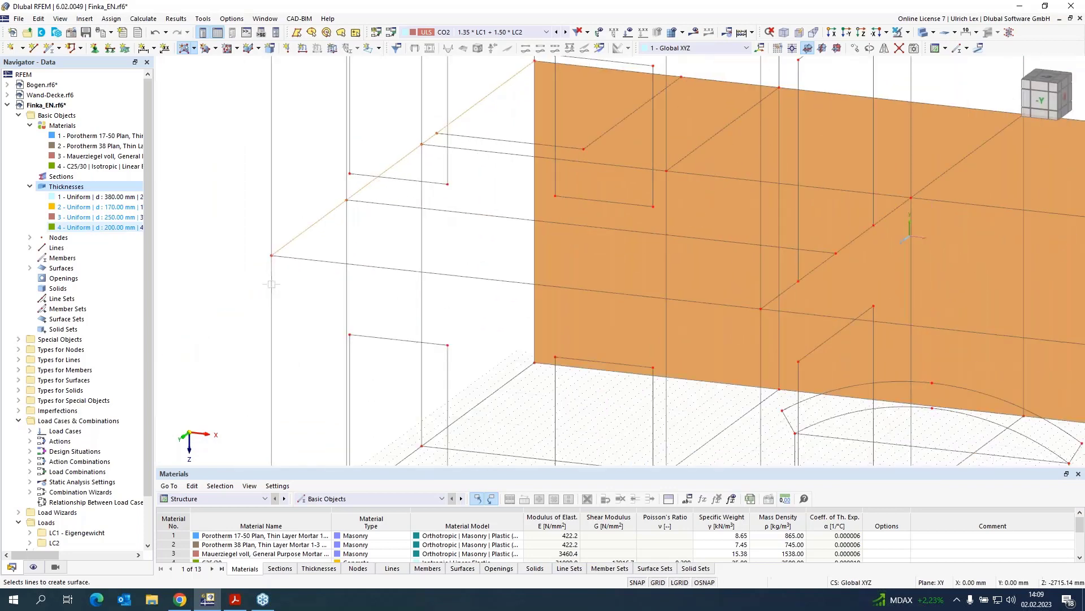
{"action": "scroll", "coordinate": [274, 211], "scroll_direction": "down", "scroll_amount": 2}
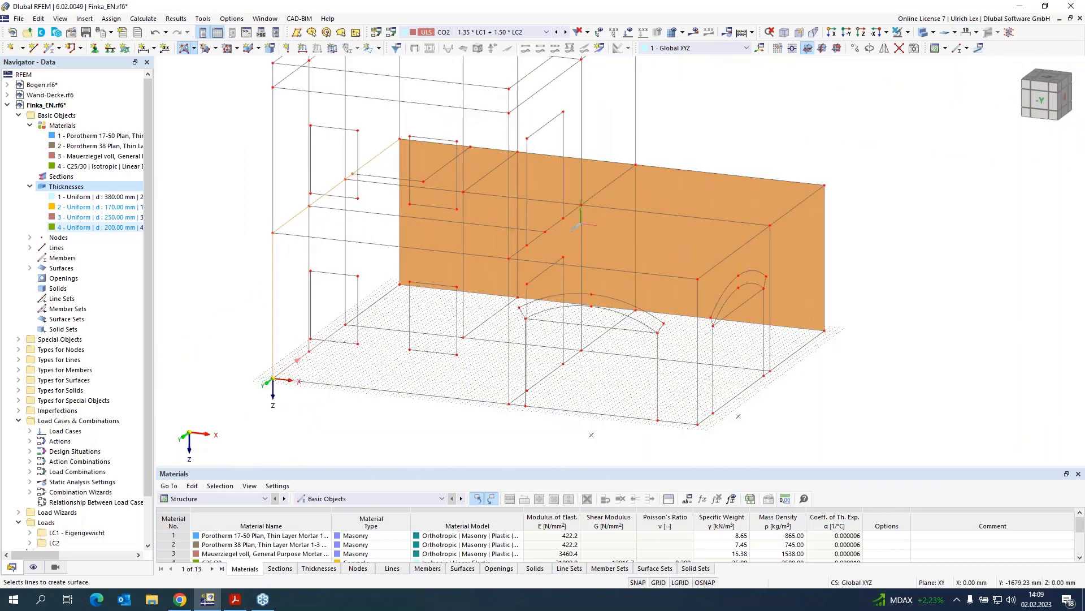
{"action": "scroll", "coordinate": [314, 352], "scroll_direction": "up", "scroll_amount": 3}
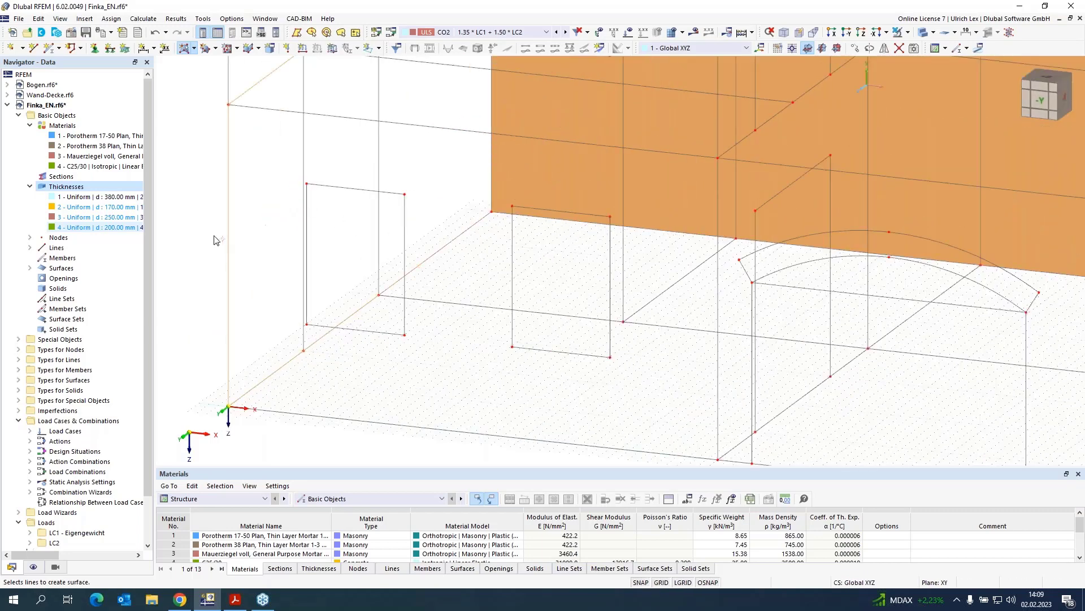
{"action": "scroll", "coordinate": [213, 240], "scroll_direction": "down", "scroll_amount": 2}
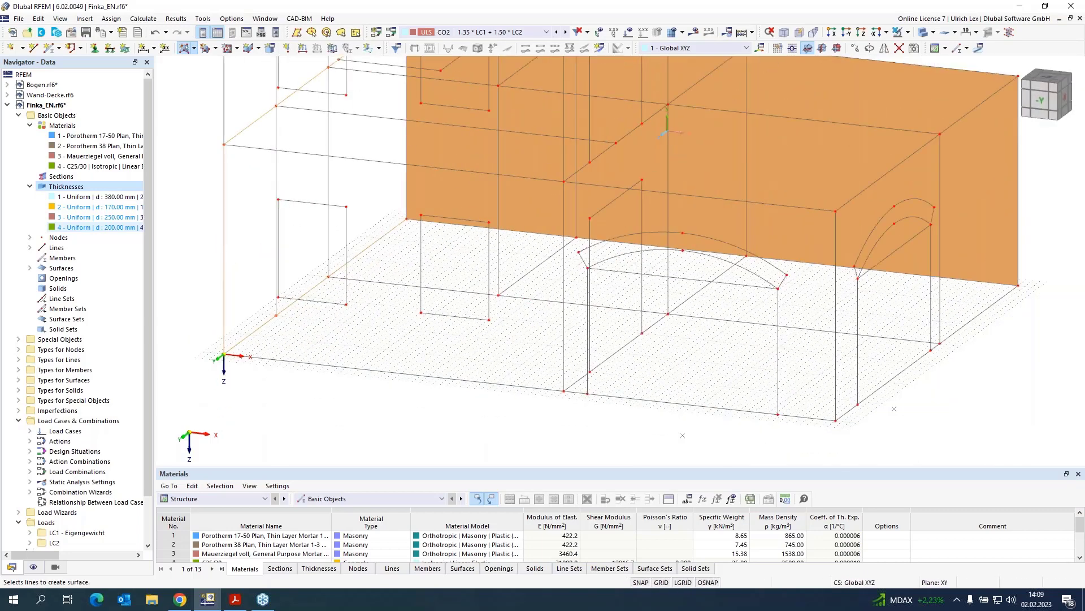
{"action": "left_click", "coordinate": [406, 139]}
- Create the short ground-floor end wall surface at X = 9000 mm from its boundary lines, adjoining the rear wall
{"action": "scroll", "coordinate": [326, 204], "scroll_direction": "down", "scroll_amount": 3}
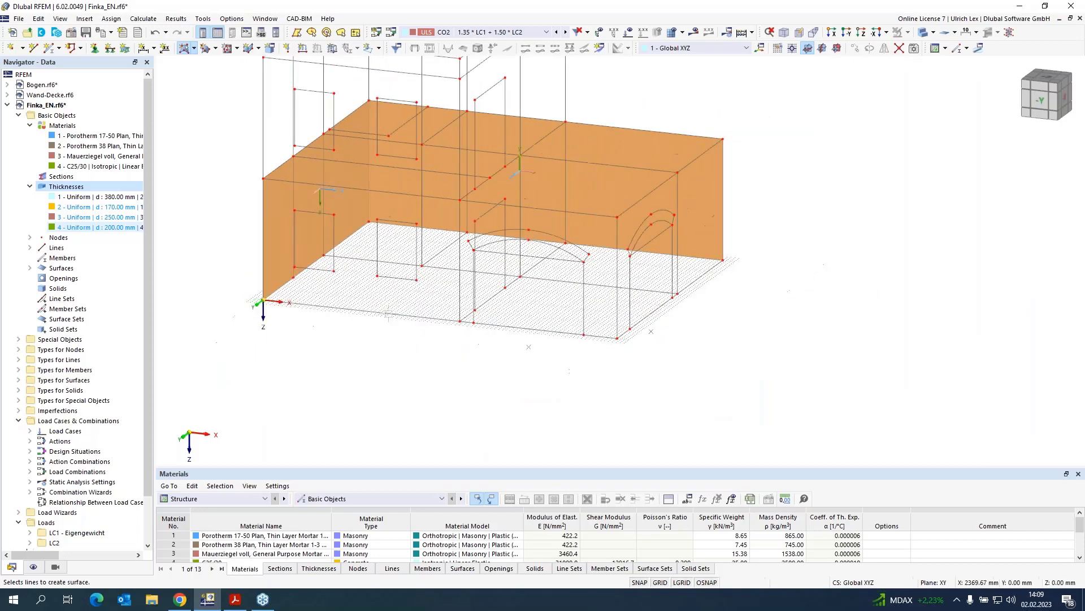
{"action": "scroll", "coordinate": [704, 271], "scroll_direction": "up", "scroll_amount": 3}
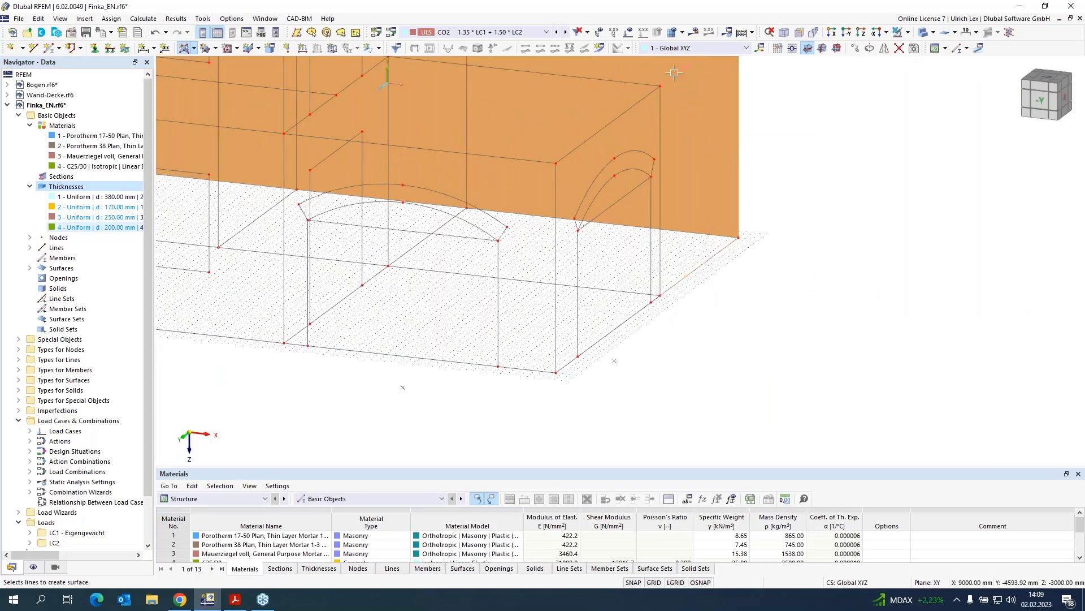
{"action": "left_click", "coordinate": [665, 109]}
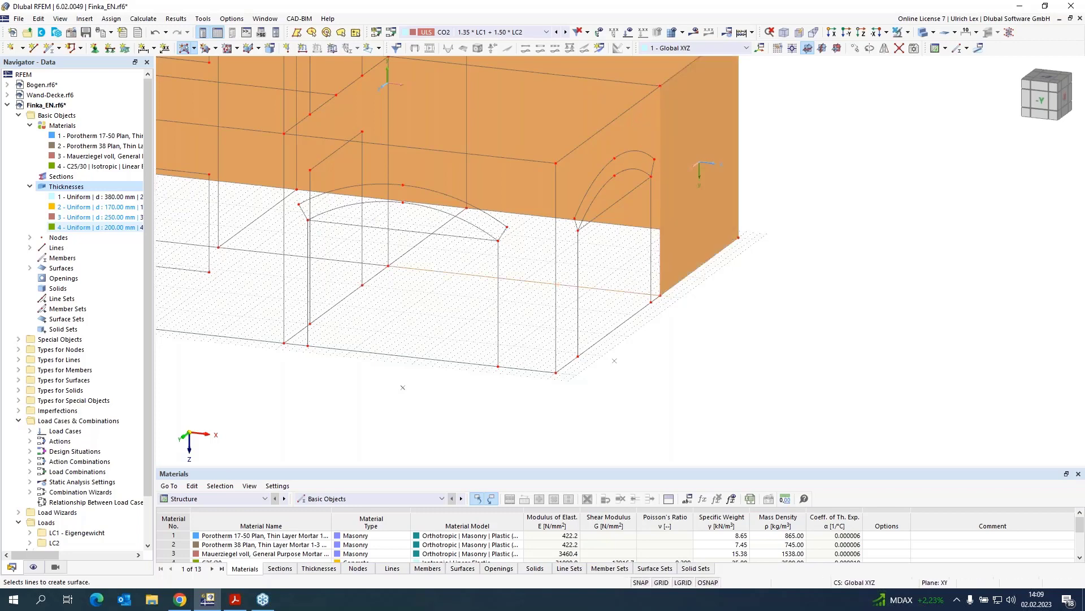
- Create the set-back ground-floor wall surface behind the arches, between X = 5000 mm and X = 9000 mm, from its boundary lines
{"action": "scroll", "coordinate": [626, 82], "scroll_direction": "down", "scroll_amount": 3}
{"action": "scroll", "coordinate": [478, 178], "scroll_direction": "up", "scroll_amount": 4}
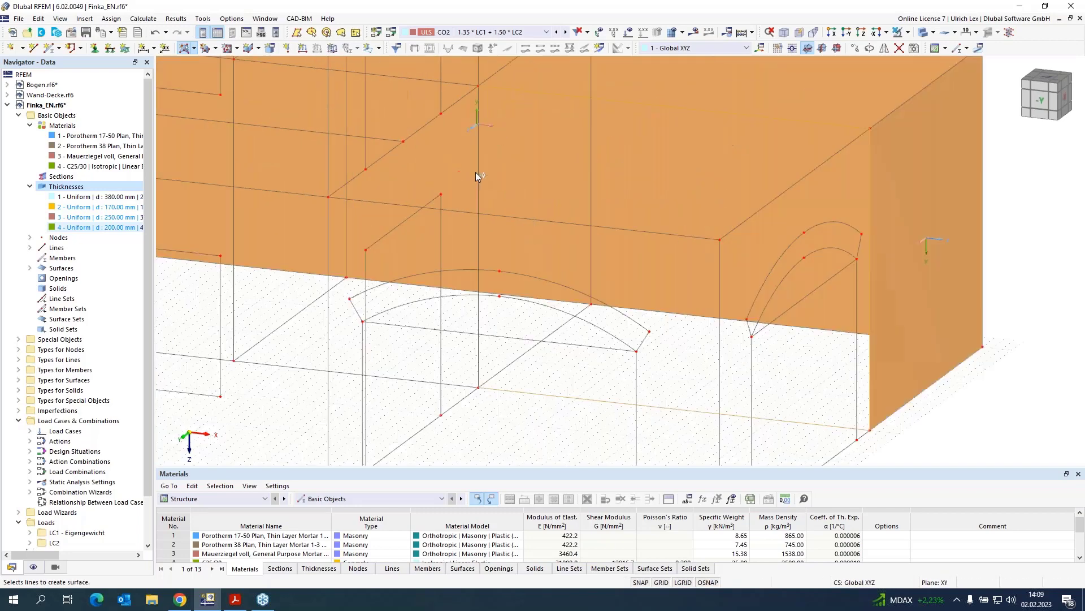
{"action": "left_click", "coordinate": [480, 185]}
- Create the ground-floor cross wall surface at X = 5000 mm from its boundary lines, running from the set-back wall to the front edge
{"action": "left_click", "coordinate": [463, 395]}
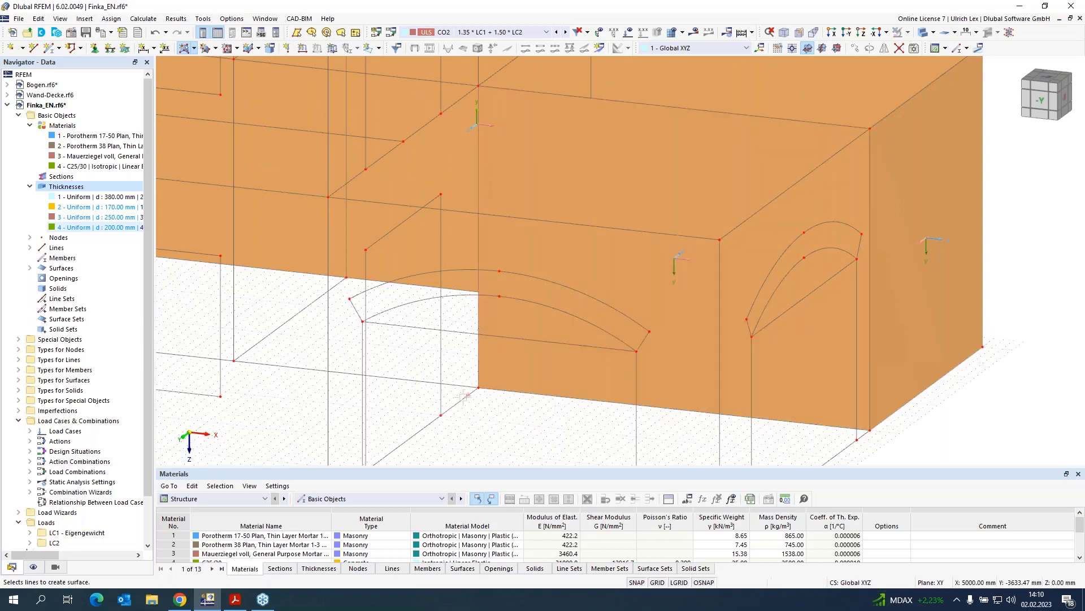
{"action": "left_click", "coordinate": [475, 368]}
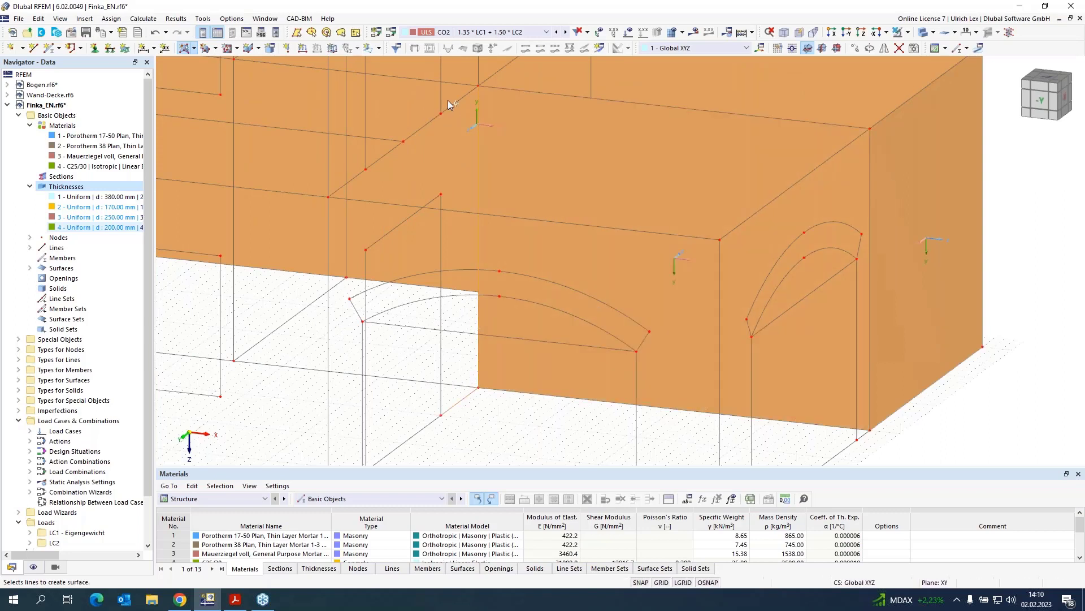
{"action": "left_click", "coordinate": [430, 122]}
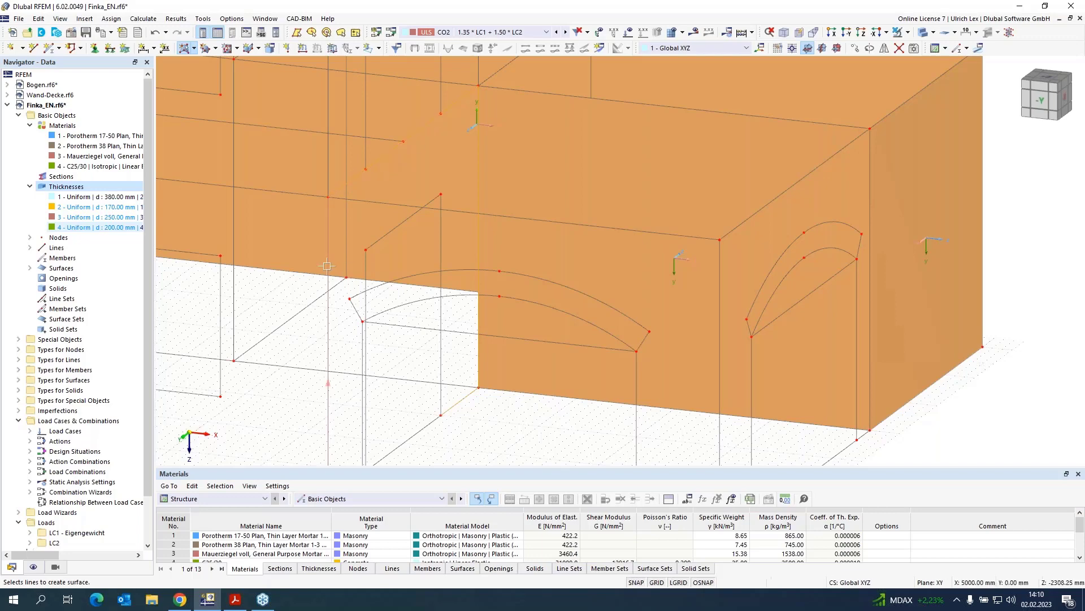
{"action": "scroll", "coordinate": [435, 215], "scroll_direction": "down", "scroll_amount": 3}
{"action": "scroll", "coordinate": [405, 340], "scroll_direction": "up", "scroll_amount": 3}
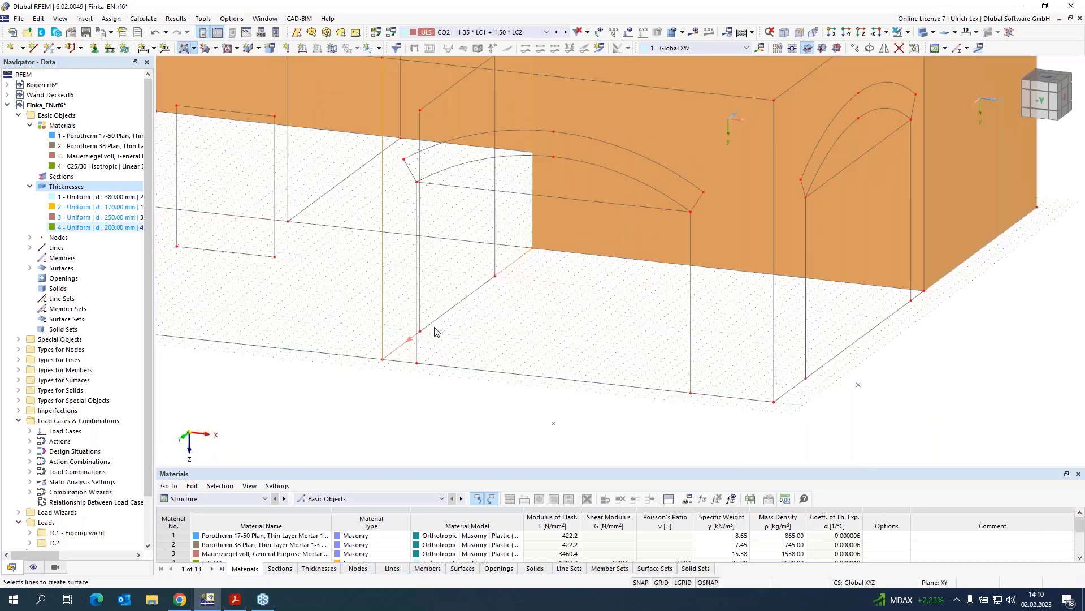
{"action": "scroll", "coordinate": [534, 322], "scroll_direction": "down", "scroll_amount": 3}
{"action": "scroll", "coordinate": [396, 328], "scroll_direction": "up", "scroll_amount": 3}
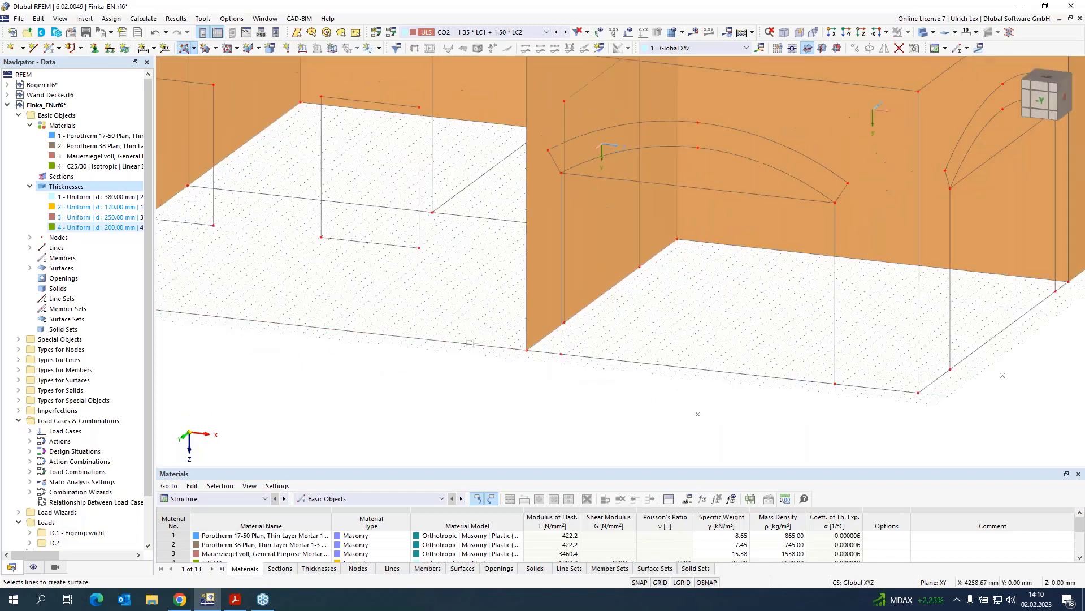
- Create the ground-floor front wall surface at Y = 0, between X = 0 and X = 5000 mm, from its boundary lines
{"action": "scroll", "coordinate": [515, 376], "scroll_direction": "down", "scroll_amount": 4}
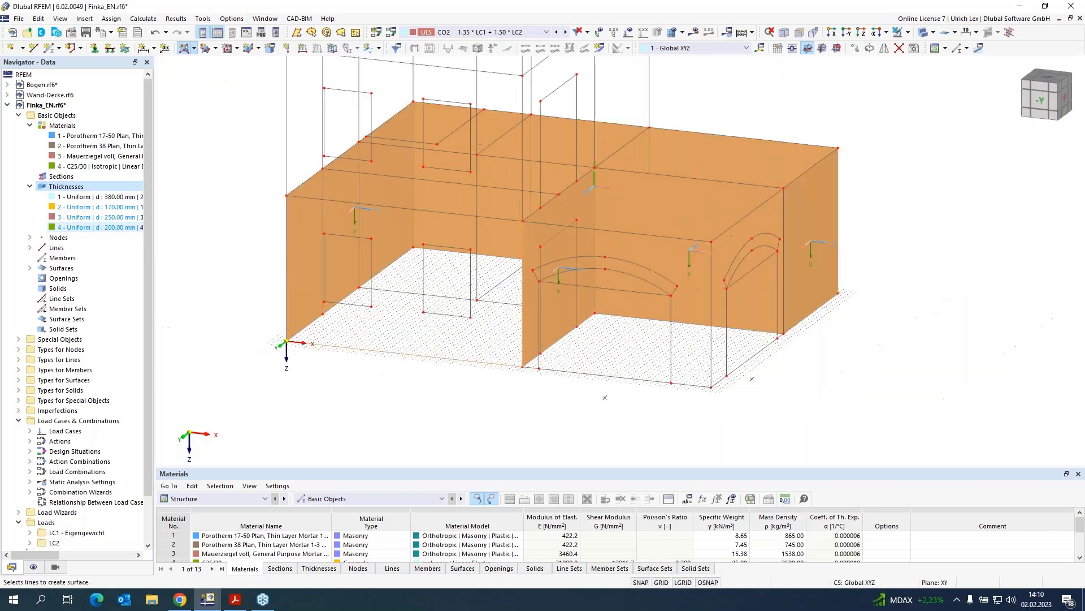
{"action": "scroll", "coordinate": [517, 229], "scroll_direction": "up", "scroll_amount": 4}
{"action": "scroll", "coordinate": [619, 260], "scroll_direction": "down", "scroll_amount": 2}
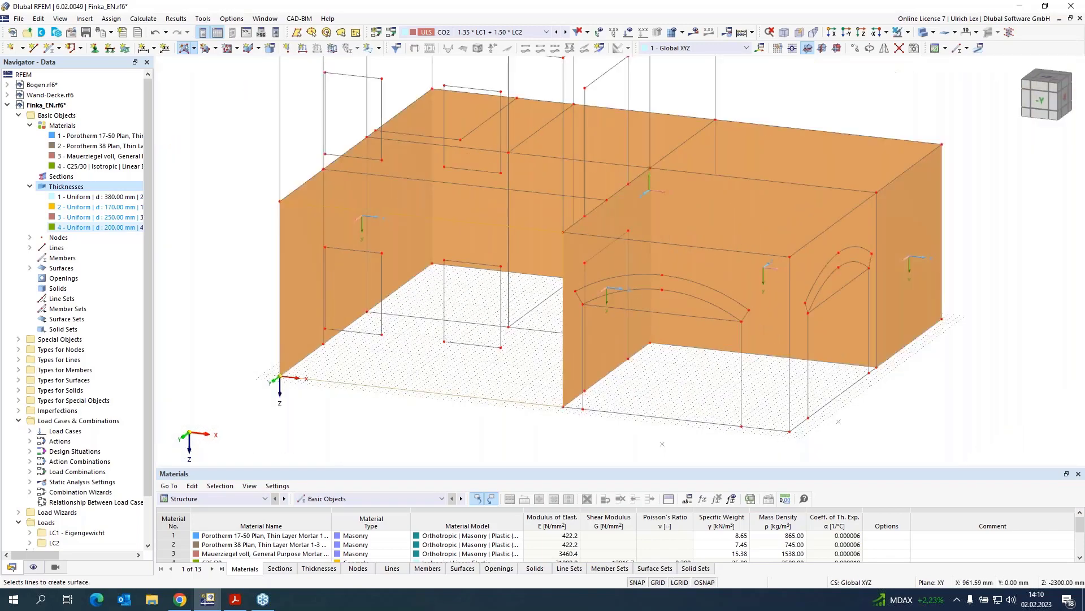
{"action": "left_click", "coordinate": [281, 256]}
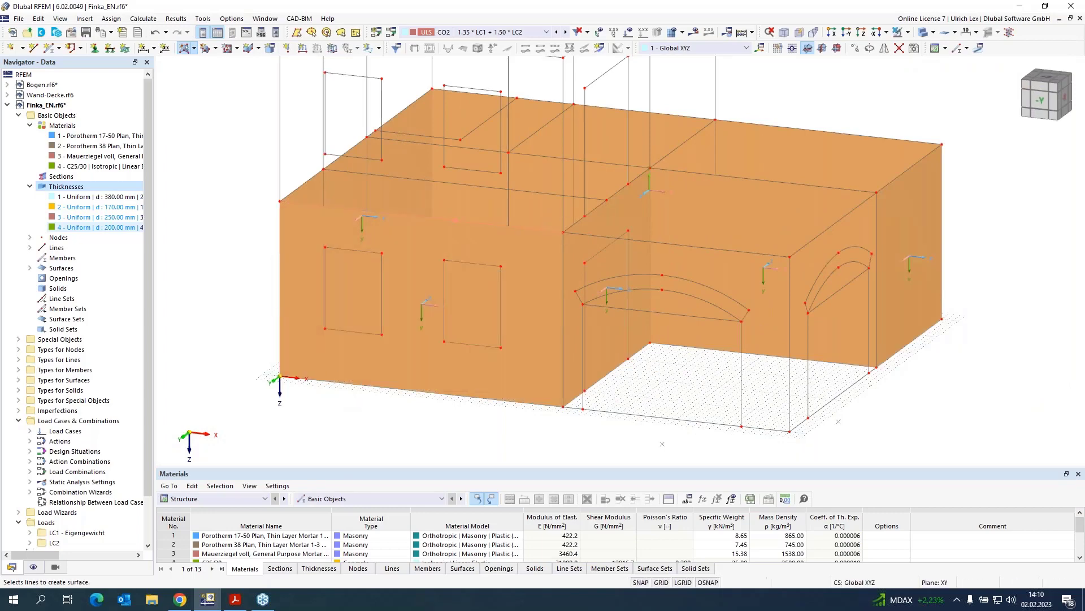
- Create the upper-storey front wall surface at Y = 0, up to Z = -6000 mm, from its boundary lines
{"action": "left_click", "coordinate": [565, 211]}
{"action": "scroll", "coordinate": [569, 356], "scroll_direction": "down", "scroll_amount": 3}
{"action": "scroll", "coordinate": [555, 176], "scroll_direction": "up", "scroll_amount": 4}
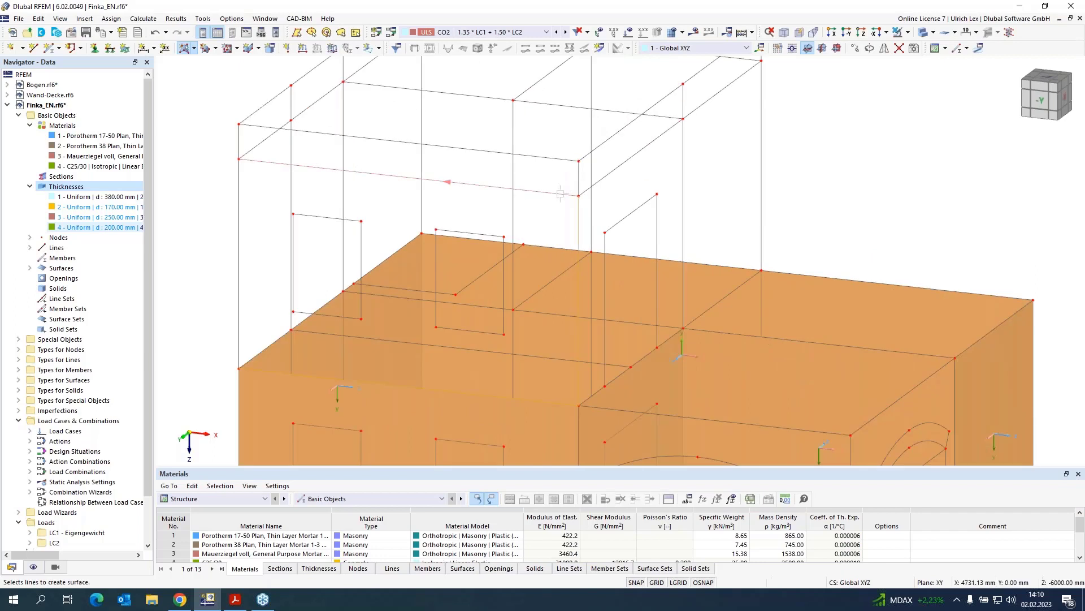
{"action": "left_click", "coordinate": [560, 193]}
{"action": "left_click", "coordinate": [240, 213]}
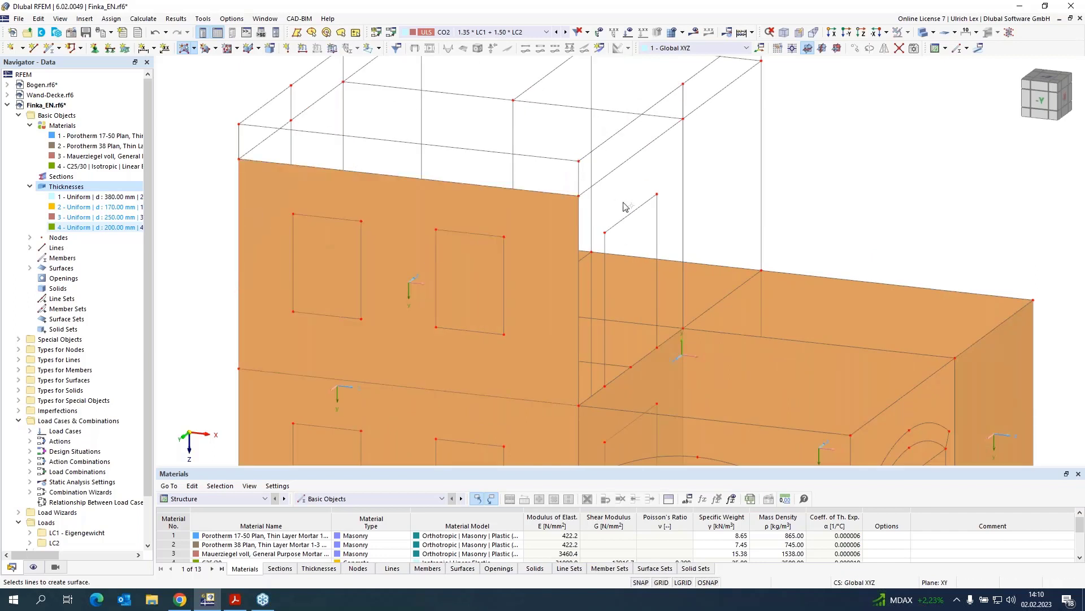
- Create the upper-storey side wall surface at X = 5000 mm over the full building depth from its boundary lines
{"action": "left_click", "coordinate": [615, 175]}
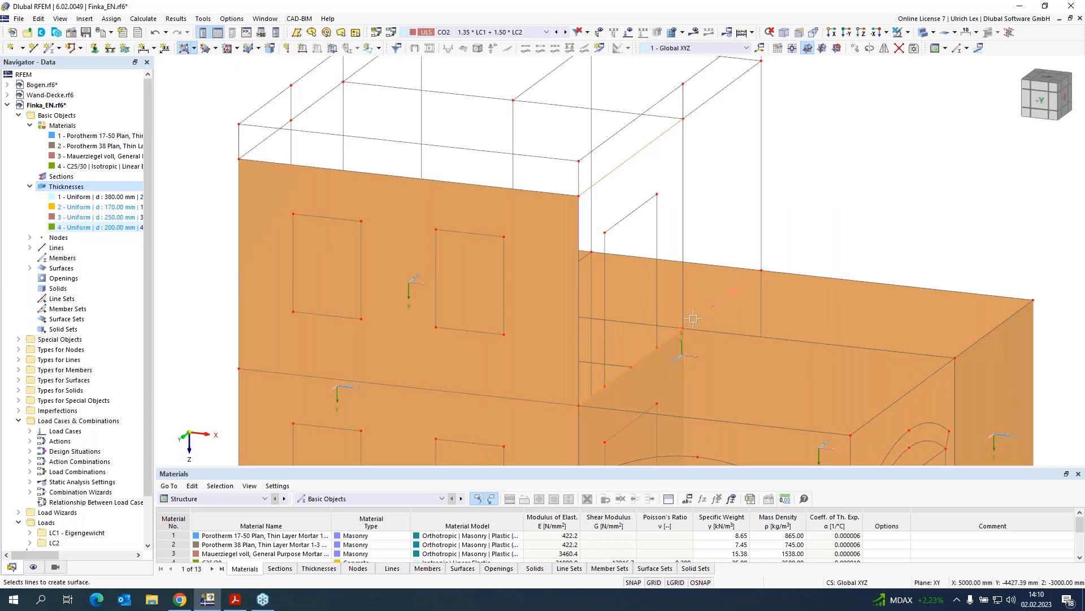
{"action": "left_click", "coordinate": [718, 94]}
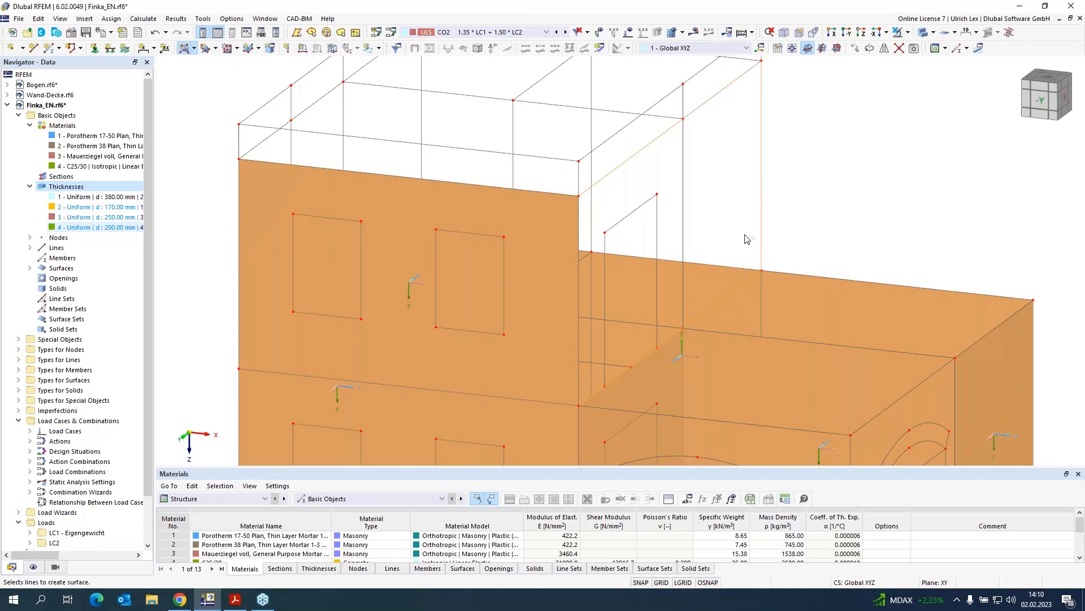
{"action": "left_click", "coordinate": [578, 293]}
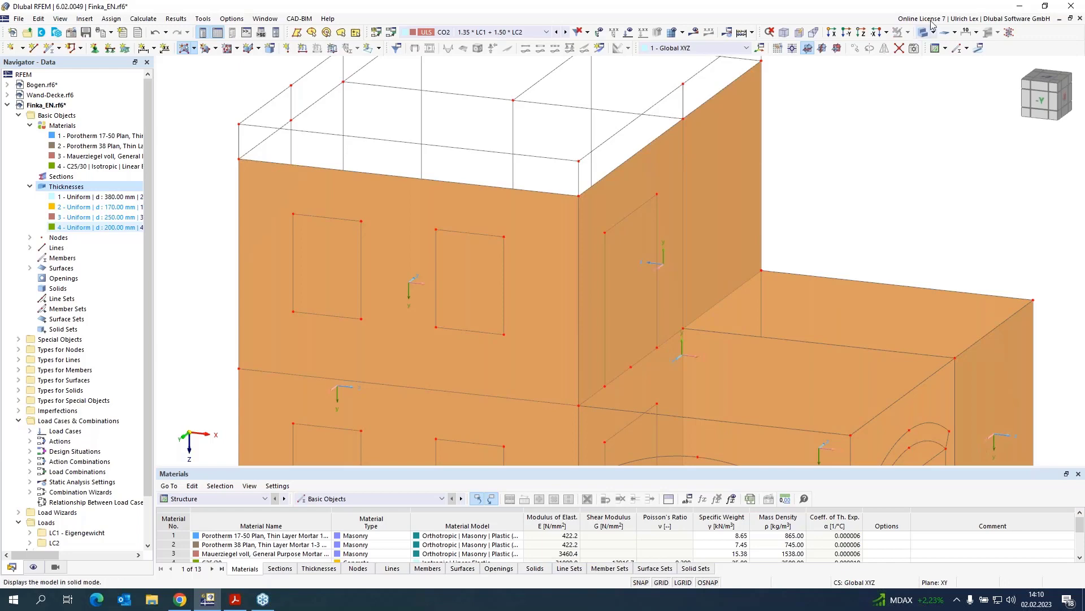
- Switch the model to transparent display and create the upper-storey rear wall surface at Y = -7000 mm from its boundary lines
{"action": "left_click", "coordinate": [924, 33]}
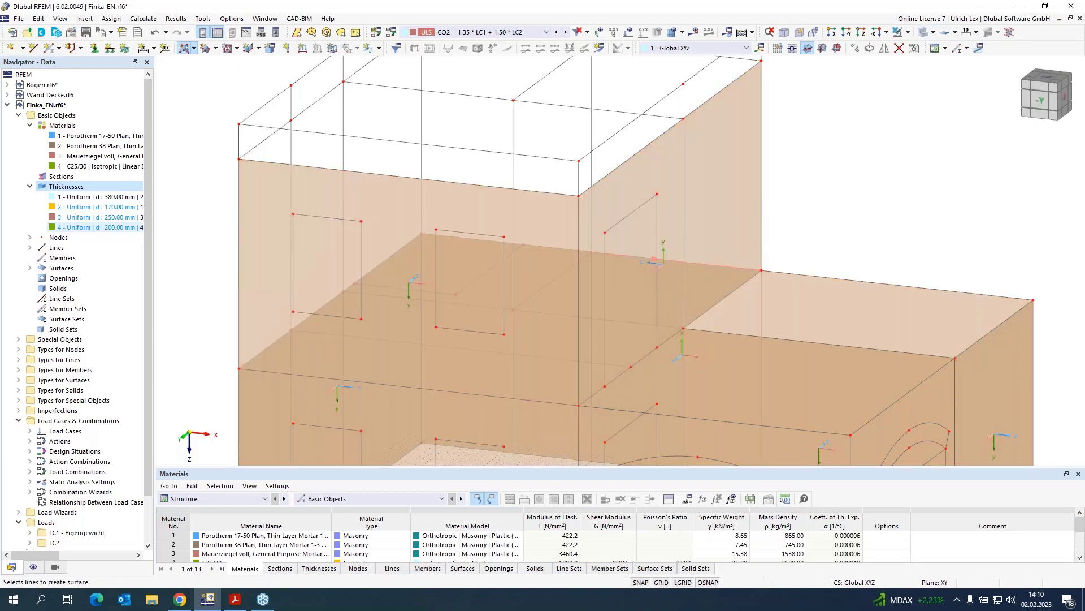
{"action": "scroll", "coordinate": [768, 267], "scroll_direction": "down", "scroll_amount": 3}
{"action": "scroll", "coordinate": [768, 141], "scroll_direction": "up", "scroll_amount": 5}
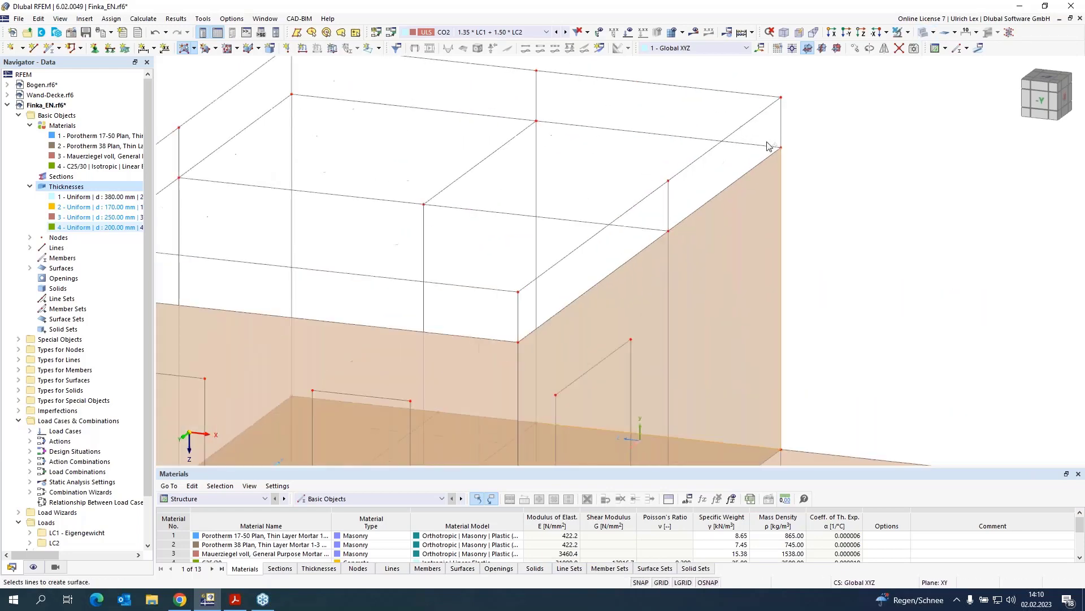
{"action": "left_click", "coordinate": [755, 145]}
{"action": "left_click", "coordinate": [524, 119]}
{"action": "scroll", "coordinate": [378, 260], "scroll_direction": "down", "scroll_amount": 2}
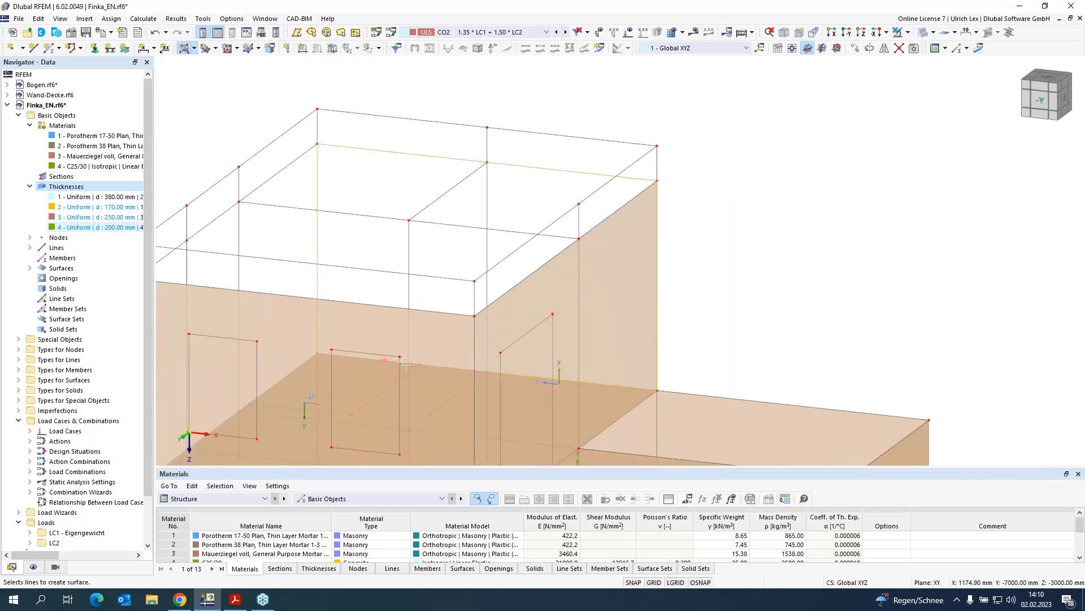
{"action": "left_click", "coordinate": [429, 364]}
{"action": "scroll", "coordinate": [429, 365], "scroll_direction": "down", "scroll_amount": 1}
{"action": "scroll", "coordinate": [430, 364], "scroll_direction": "up", "scroll_amount": 3}
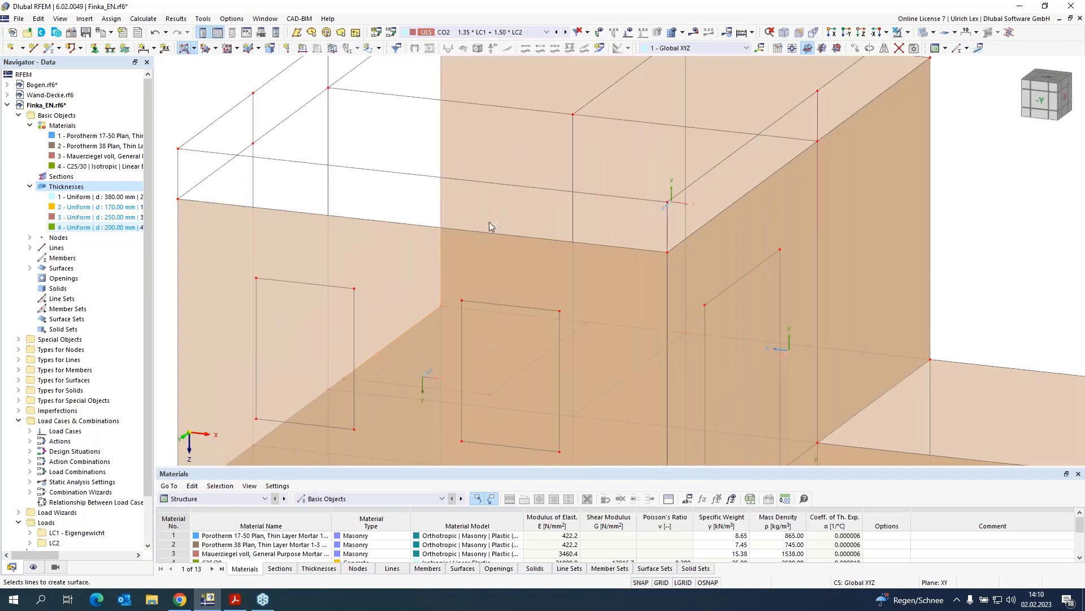
- Create the upper-storey side wall surface at X = 0, up to Z = -6000 mm, from its boundary lines
{"action": "scroll", "coordinate": [490, 224], "scroll_direction": "down", "scroll_amount": 2}
{"action": "left_click", "coordinate": [376, 128]}
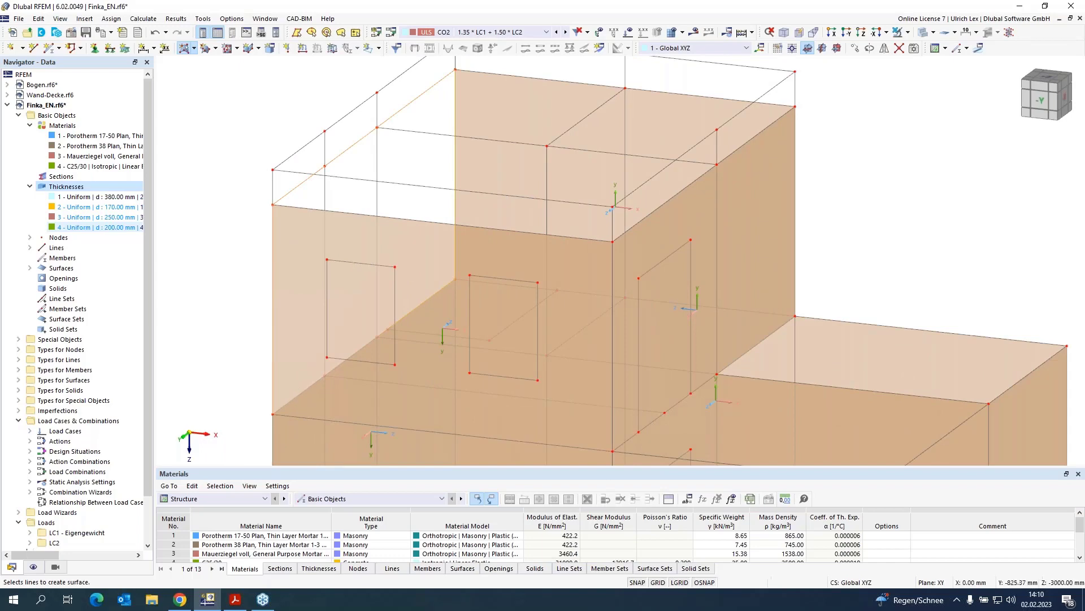
{"action": "left_click", "coordinate": [380, 332]}
{"action": "scroll", "coordinate": [281, 203], "scroll_direction": "down", "scroll_amount": 4}
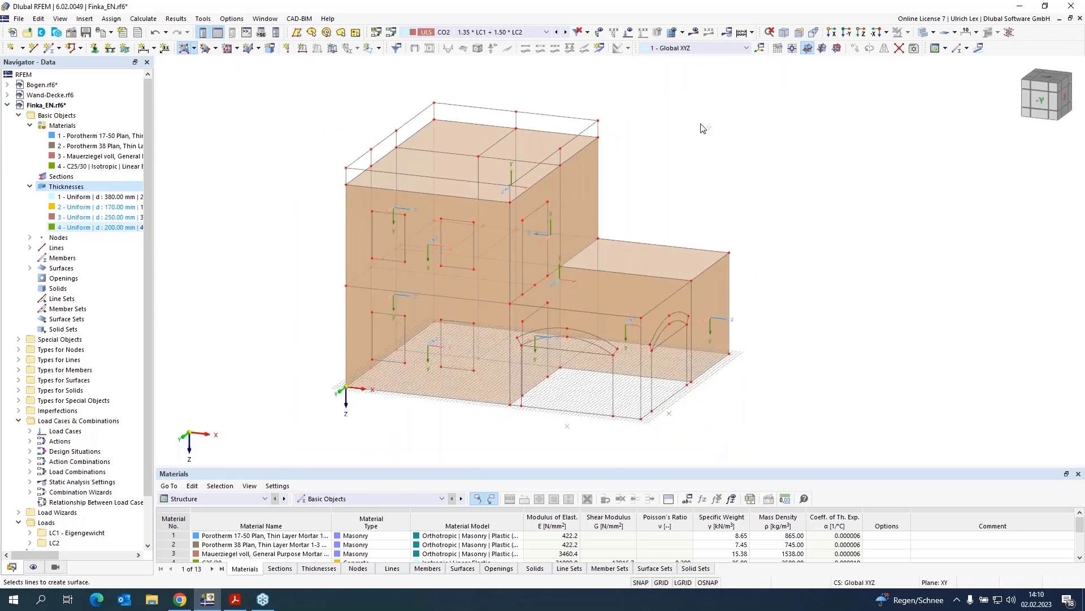
- Create the ground-floor interior wall surface at X = 2500 mm from its boundary lines, using the 170 mm Porotherm 17-50 Plan thickness
{"action": "left_click", "coordinate": [185, 49]}
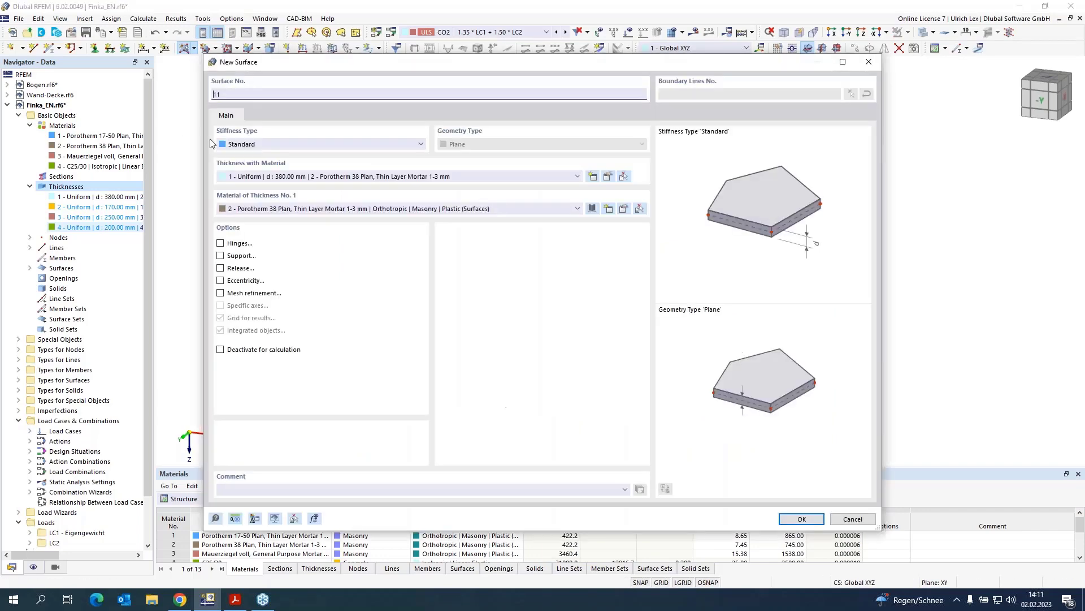
{"action": "left_click", "coordinate": [315, 180]}
{"action": "left_click", "coordinate": [300, 193]}
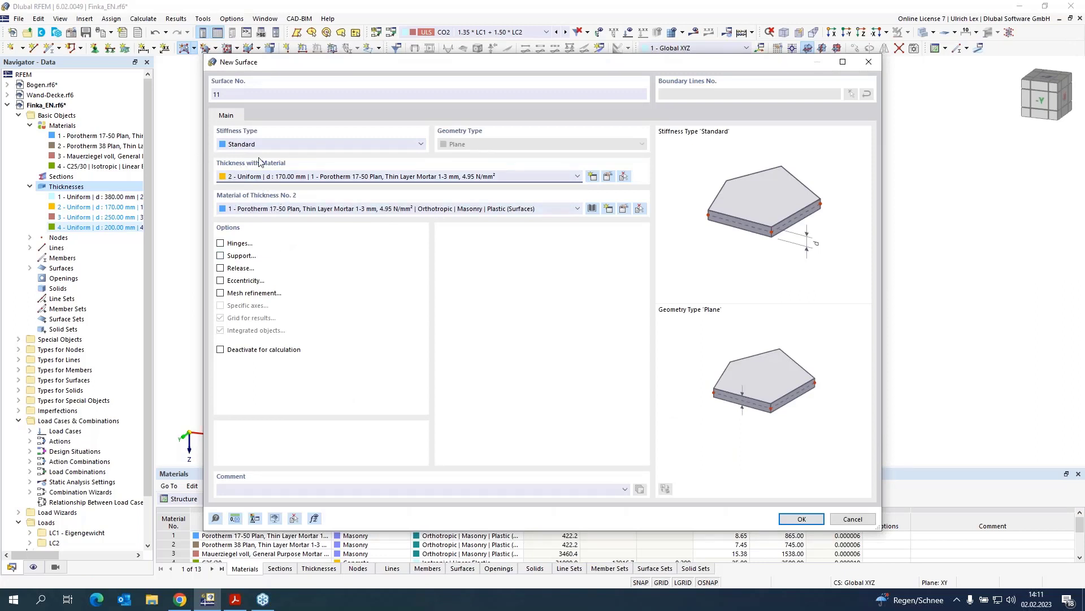
{"action": "left_click", "coordinate": [801, 520]}
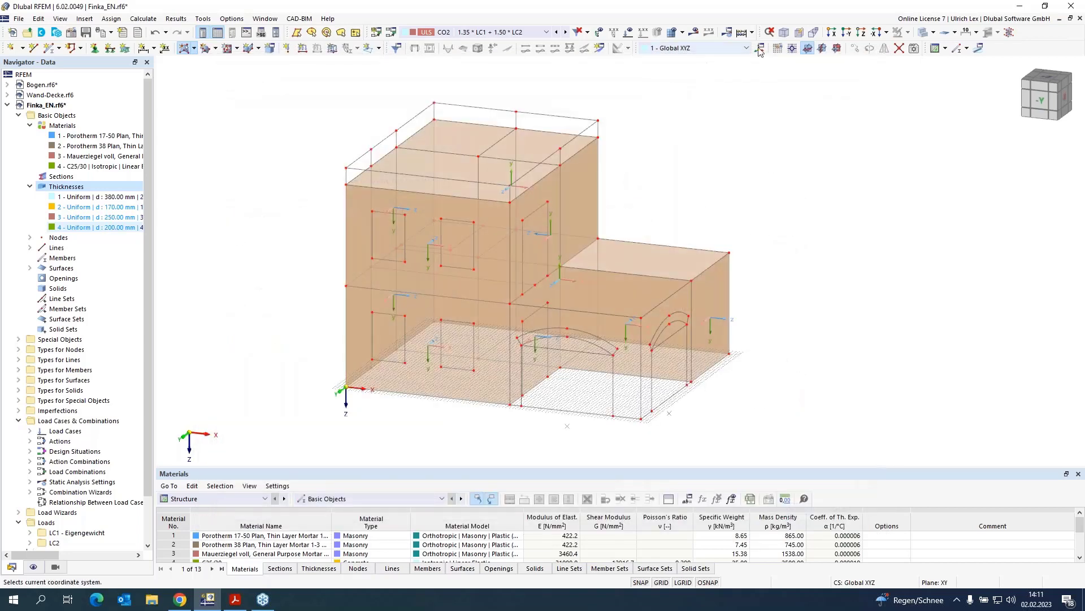
{"action": "scroll", "coordinate": [505, 322], "scroll_direction": "up", "scroll_amount": 4}
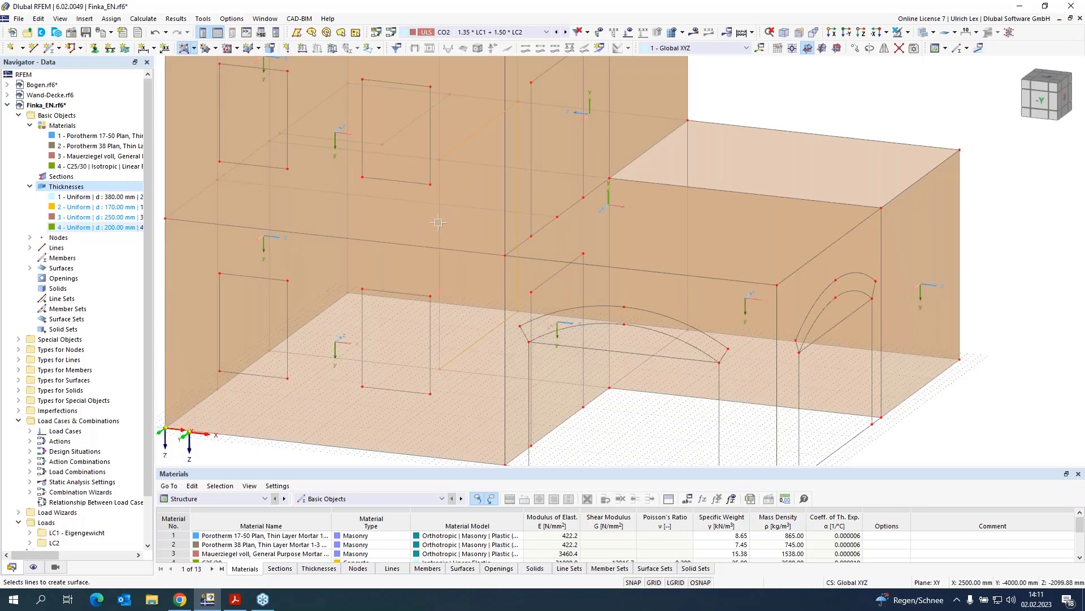
{"action": "scroll", "coordinate": [396, 238], "scroll_direction": "down", "scroll_amount": 5}
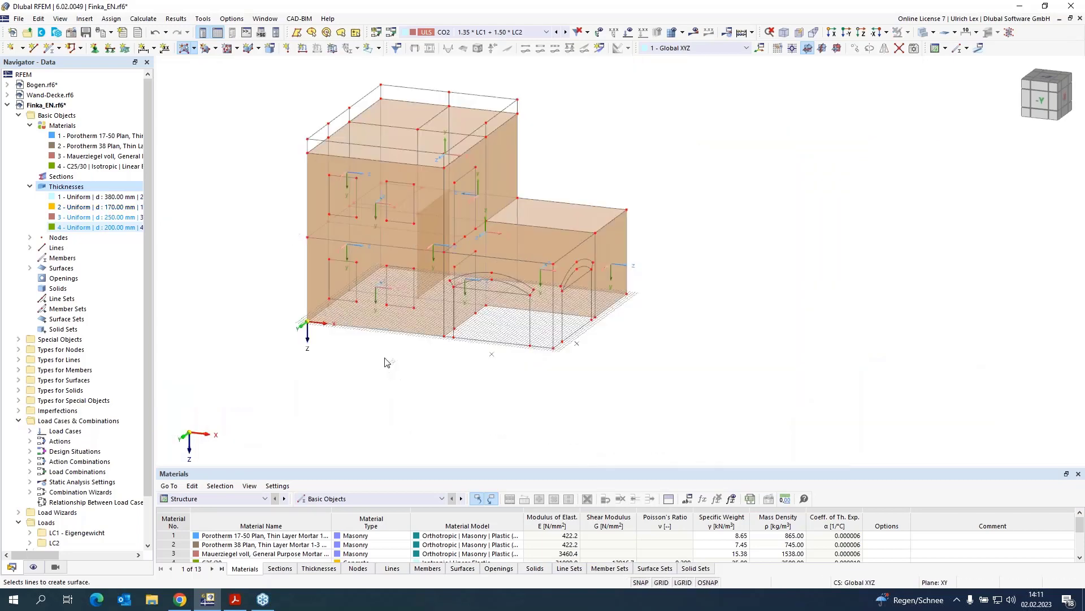
{"action": "left_click", "coordinate": [184, 47]}
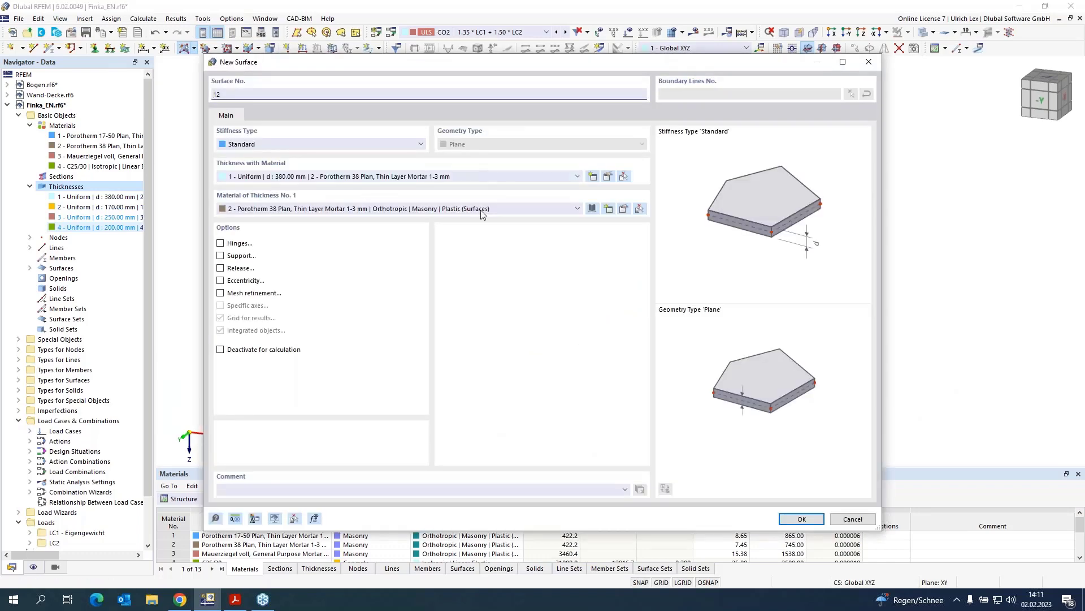
{"action": "left_click", "coordinate": [510, 208]}
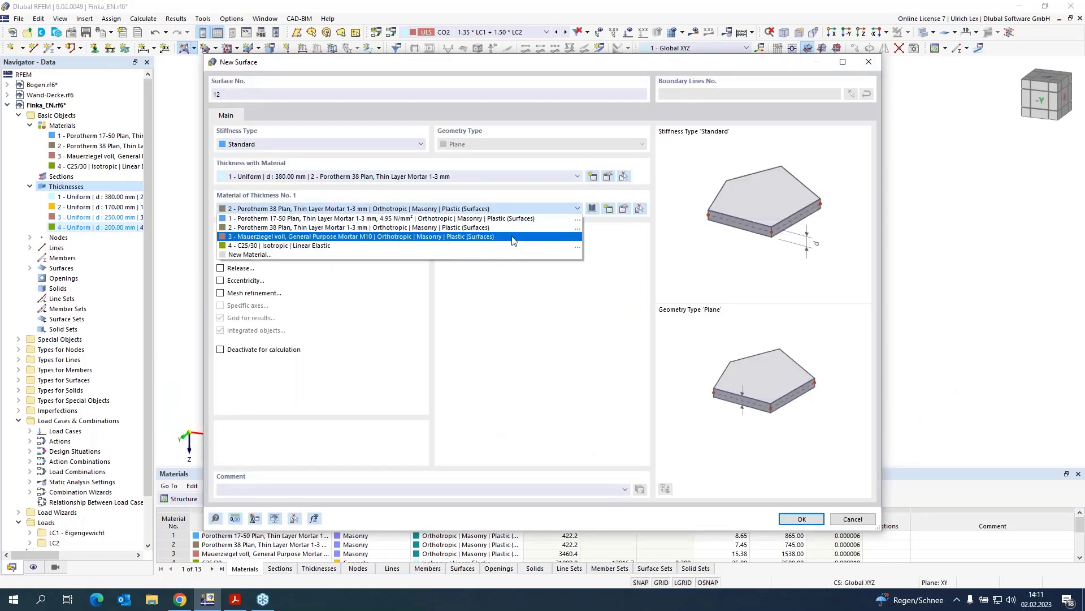
{"action": "left_click", "coordinate": [514, 237]}
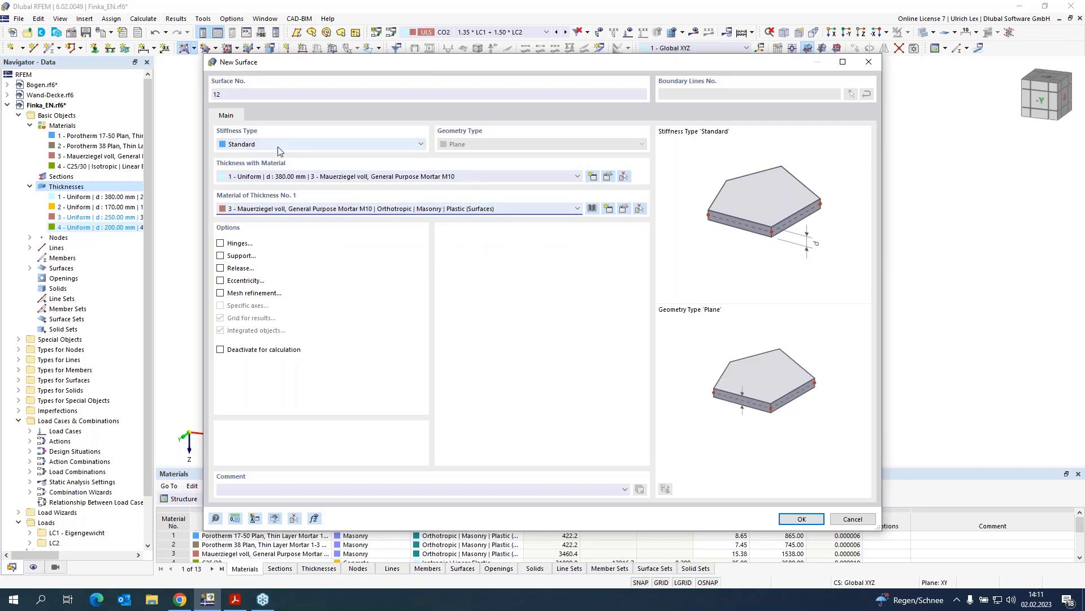
{"action": "left_click", "coordinate": [822, 520]}
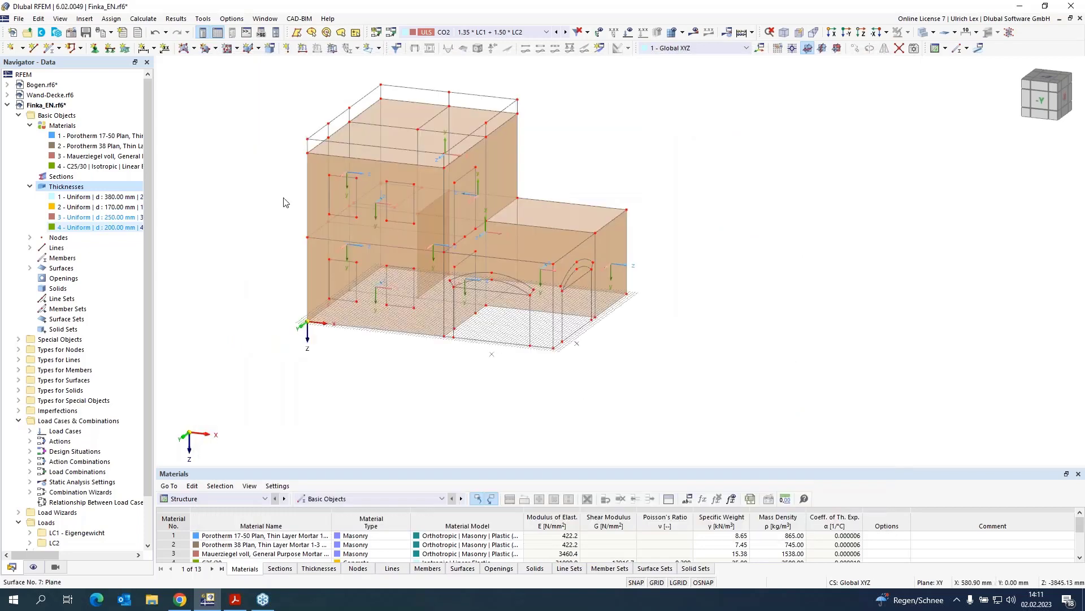
- Create the annex front wall surface at Y = 0, from X = 5000 to 9000 mm, with the 250 mm Mauerziegel voll thickness
{"action": "left_click", "coordinate": [184, 47]}
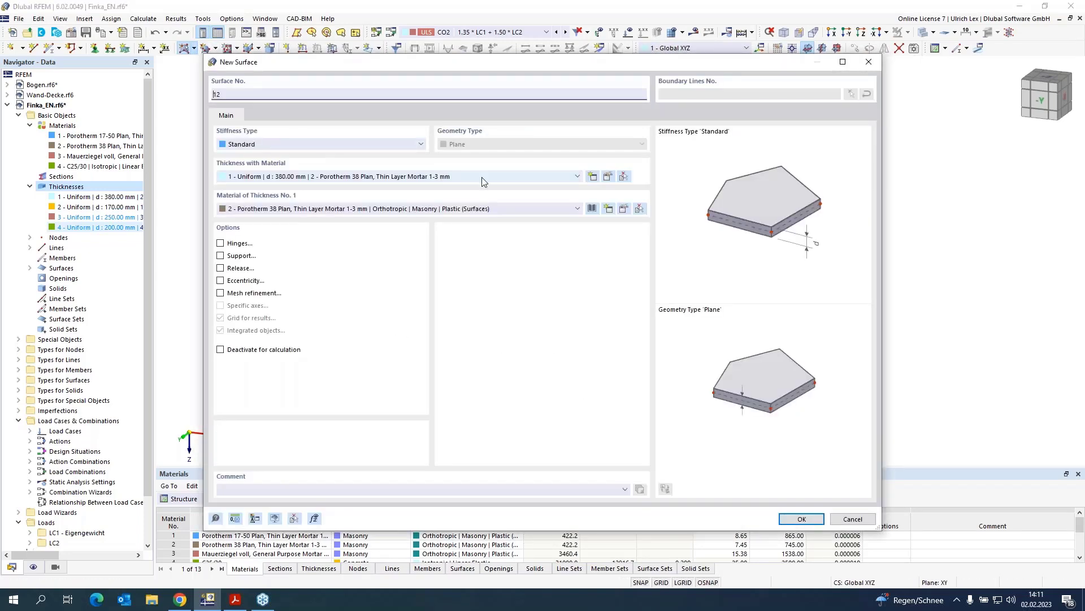
{"action": "left_click", "coordinate": [484, 181]}
{"action": "left_click", "coordinate": [485, 232]}
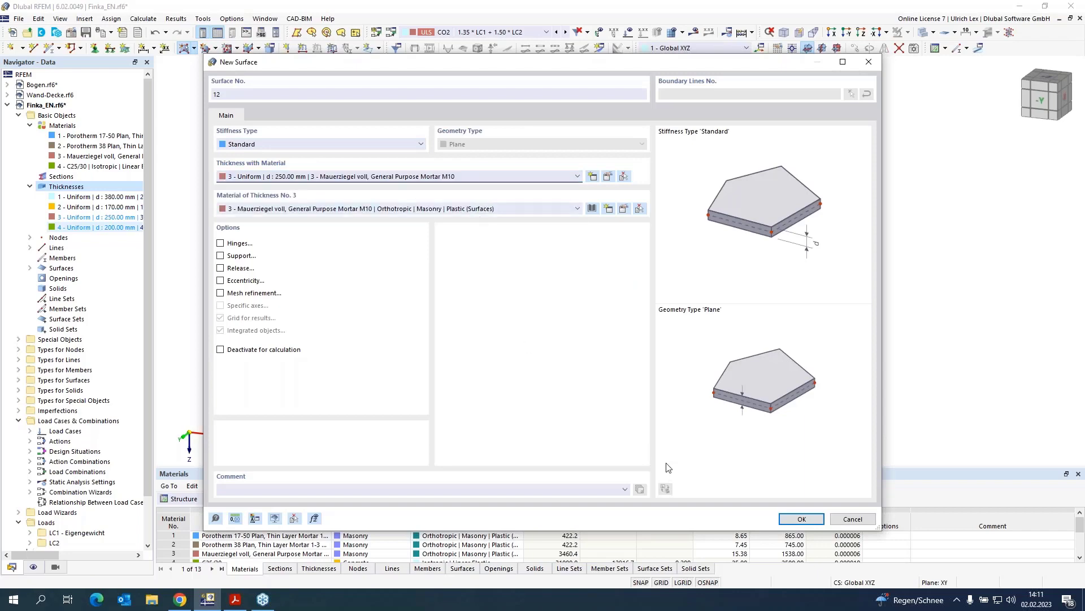
{"action": "left_click", "coordinate": [801, 518]}
{"action": "scroll", "coordinate": [545, 291], "scroll_direction": "up", "scroll_amount": 2}
{"action": "scroll", "coordinate": [483, 338], "scroll_direction": "up", "scroll_amount": 3}
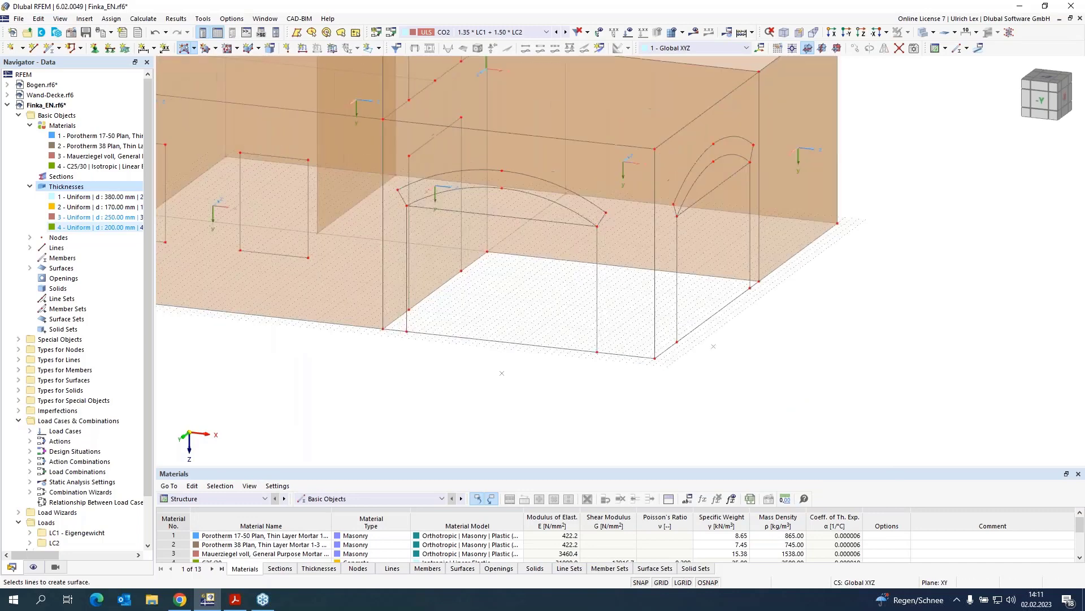
{"action": "left_click", "coordinate": [382, 293]}
{"action": "left_click", "coordinate": [527, 136]}
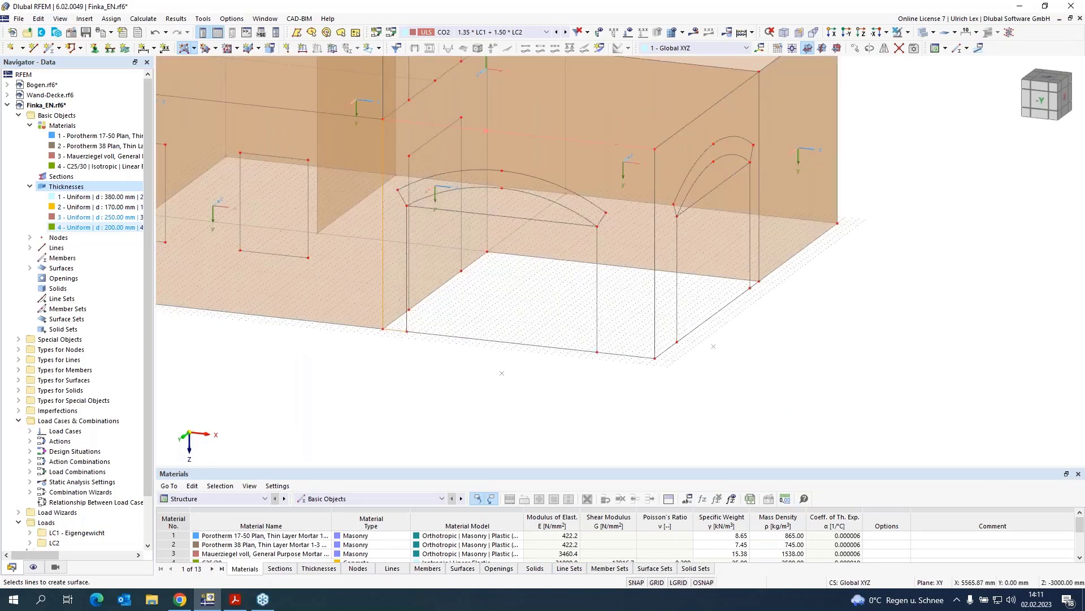
{"action": "left_click", "coordinate": [655, 187]}
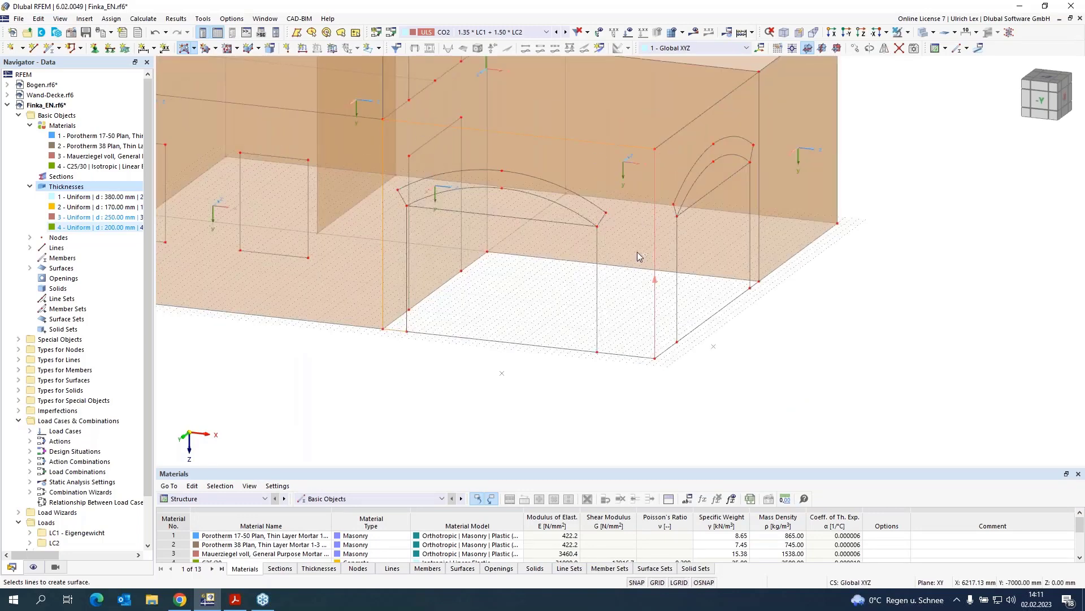
{"action": "left_click", "coordinate": [564, 349]}
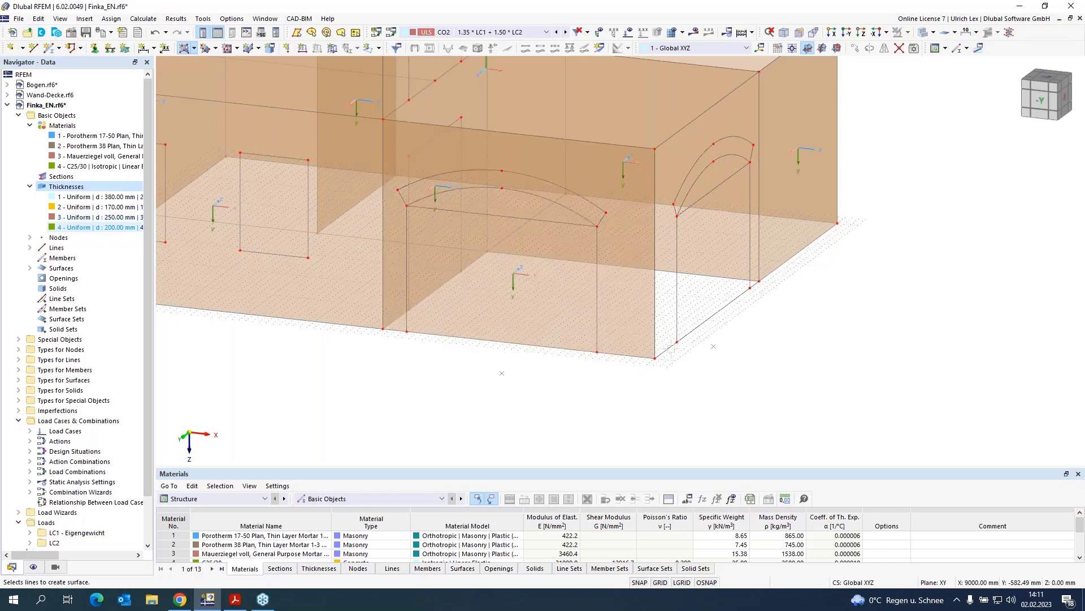
- Create the annex side wall surface at X = 9000 mm, between Y = 0 and Y = -4000 mm, from its boundary lines
{"action": "left_click", "coordinate": [679, 133]}
{"action": "left_click", "coordinate": [758, 111]}
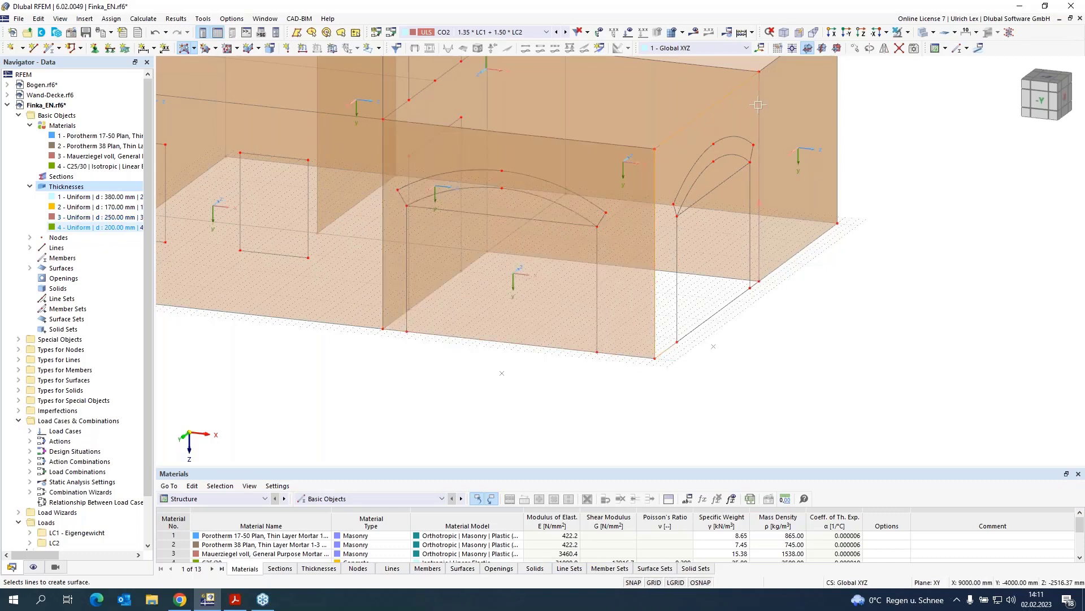
{"action": "left_click", "coordinate": [743, 293]}
{"action": "scroll", "coordinate": [622, 413], "scroll_direction": "down", "scroll_amount": 3}
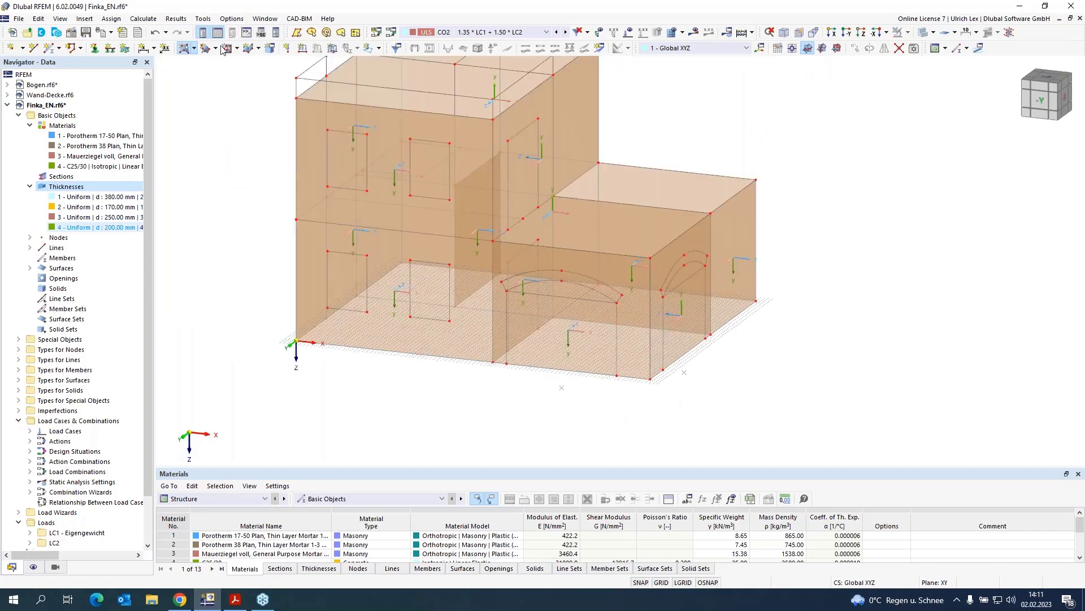
- Create the roof slab surface at Z = -6000 mm by boundary selection, using the 200 mm C25/30 concrete thickness
{"action": "left_click", "coordinate": [193, 48]}
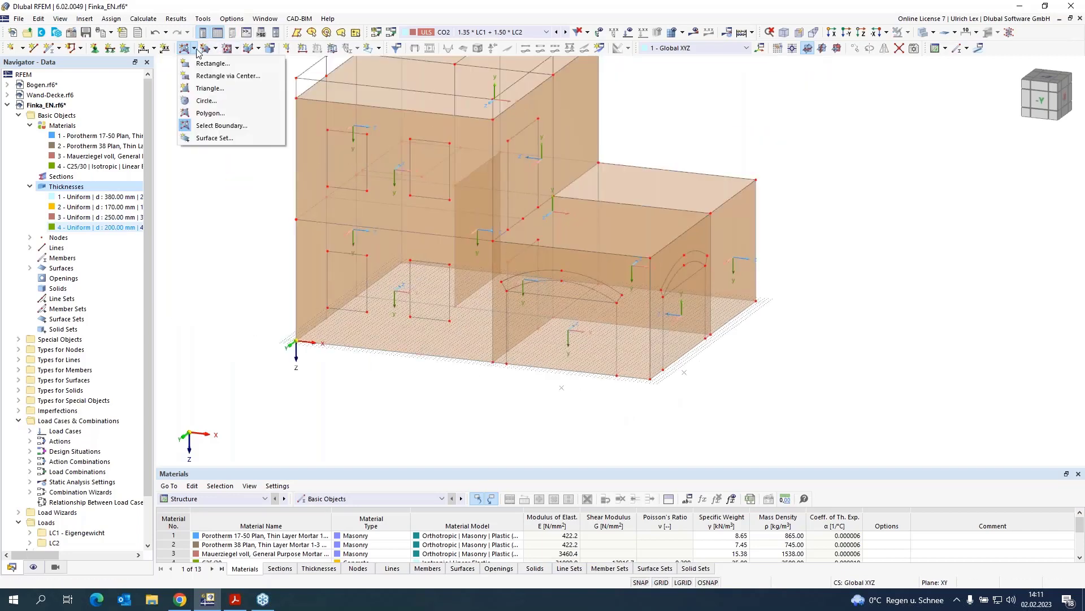
{"action": "left_click", "coordinate": [213, 126]}
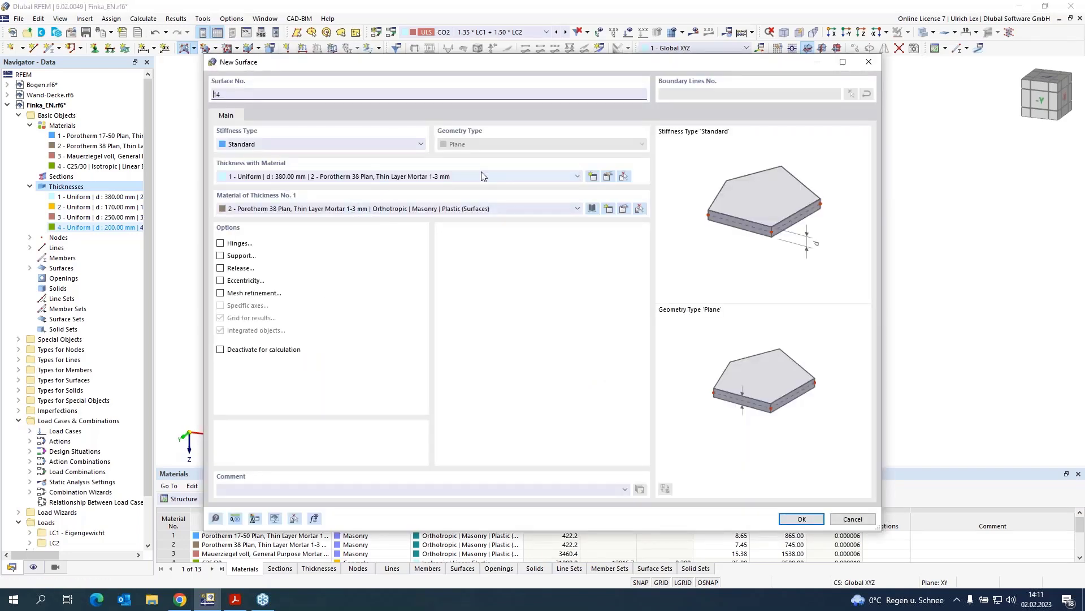
{"action": "left_click", "coordinate": [483, 176]}
{"action": "left_click", "coordinate": [441, 217]}
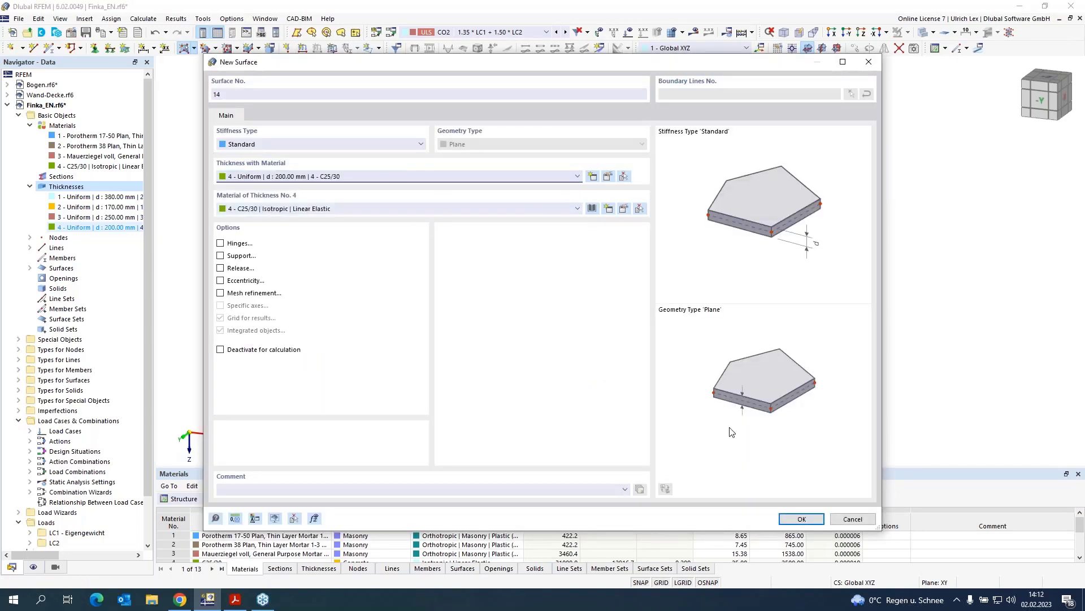
{"action": "left_click", "coordinate": [801, 519]}
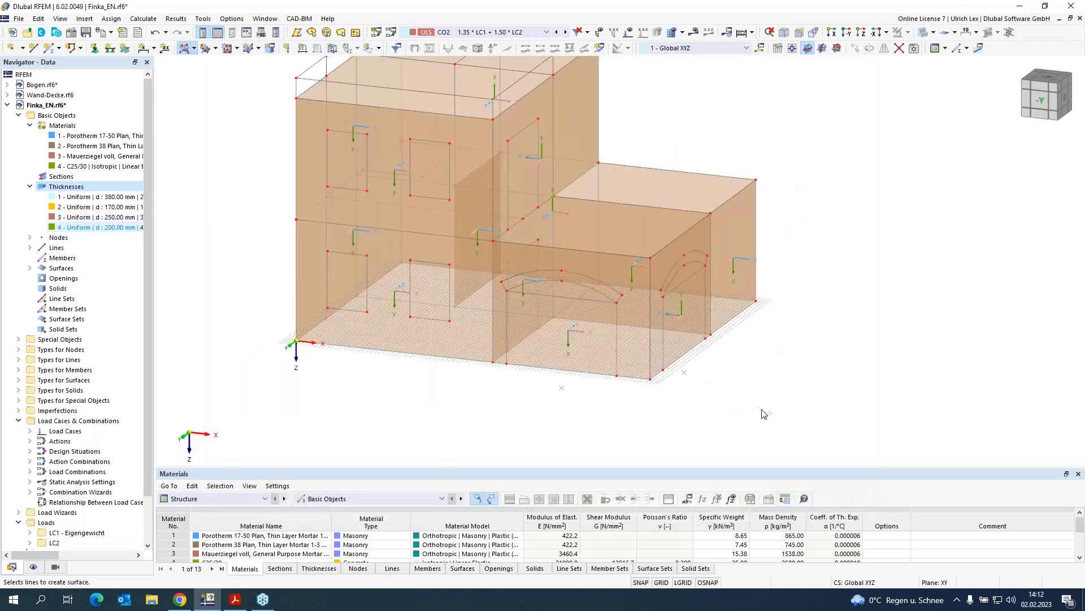
{"action": "scroll", "coordinate": [514, 144], "scroll_direction": "up", "scroll_amount": 3}
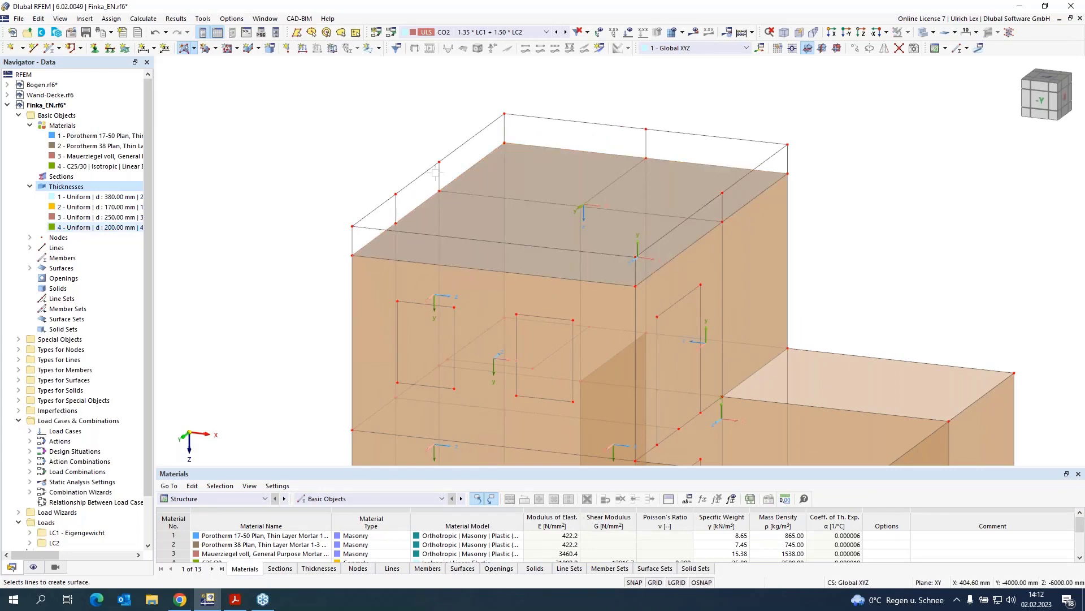
{"action": "scroll", "coordinate": [388, 239], "scroll_direction": "down", "scroll_amount": 2}
- Create the concrete slab surfaces at Z = -3000 mm over the main building and the annex from their boundary lines
{"action": "scroll", "coordinate": [342, 266], "scroll_direction": "up", "scroll_amount": 3}
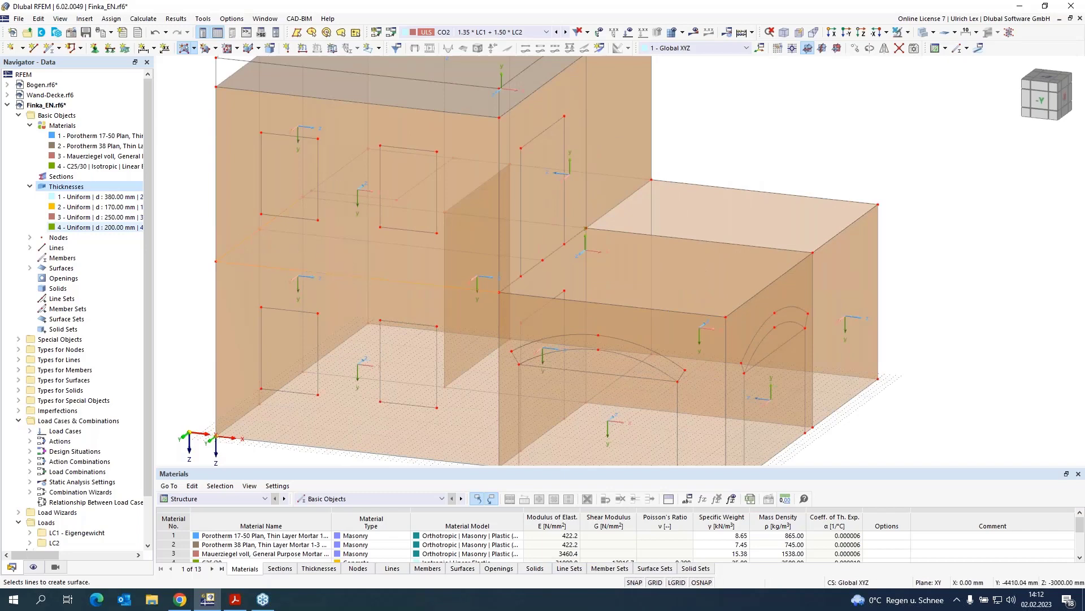
{"action": "scroll", "coordinate": [307, 196], "scroll_direction": "up", "scroll_amount": 4}
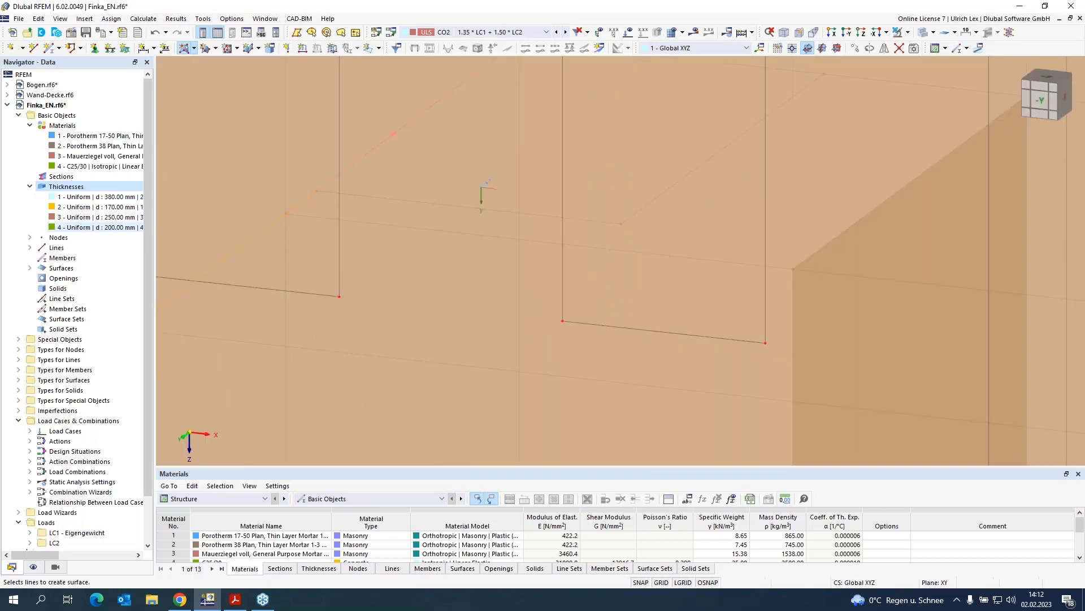
{"action": "scroll", "coordinate": [435, 173], "scroll_direction": "down", "scroll_amount": 3}
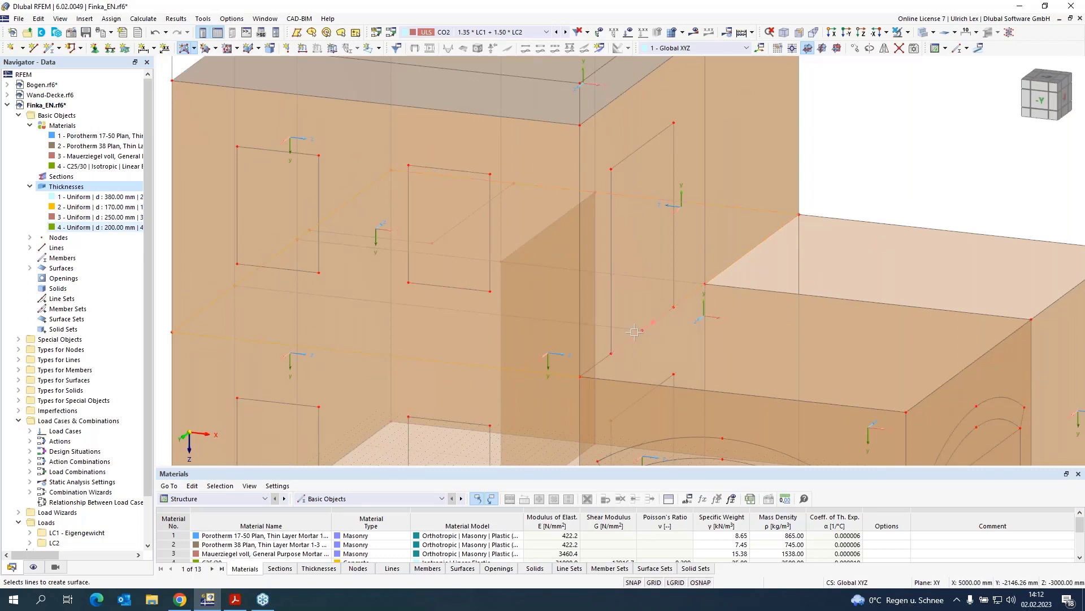
{"action": "left_click", "coordinate": [604, 363]}
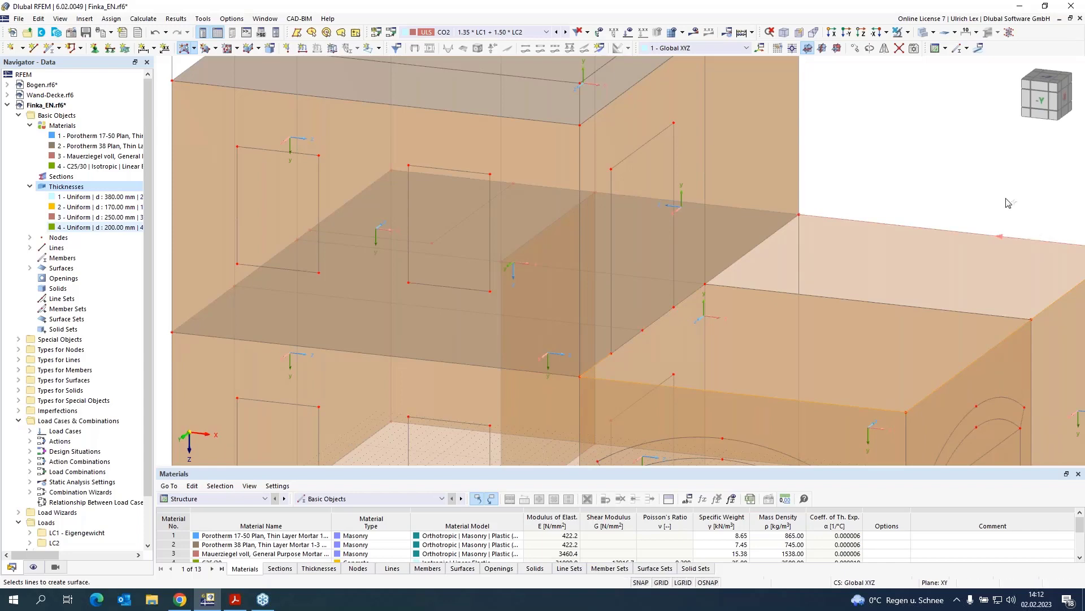
{"action": "scroll", "coordinate": [972, 155], "scroll_direction": "down", "scroll_amount": 2}
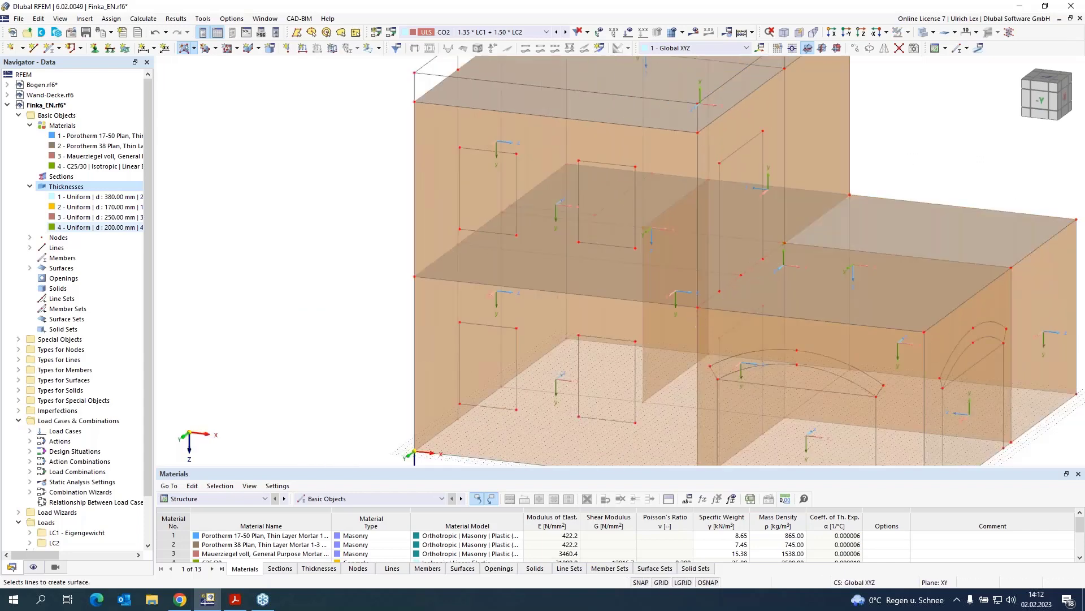
- Create the concrete ground slab surface at Z = 0 over the footprint of the main building and annex from its boundary lines
{"action": "scroll", "coordinate": [718, 289], "scroll_direction": "down", "scroll_amount": 3}
{"action": "scroll", "coordinate": [630, 406], "scroll_direction": "up", "scroll_amount": 4}
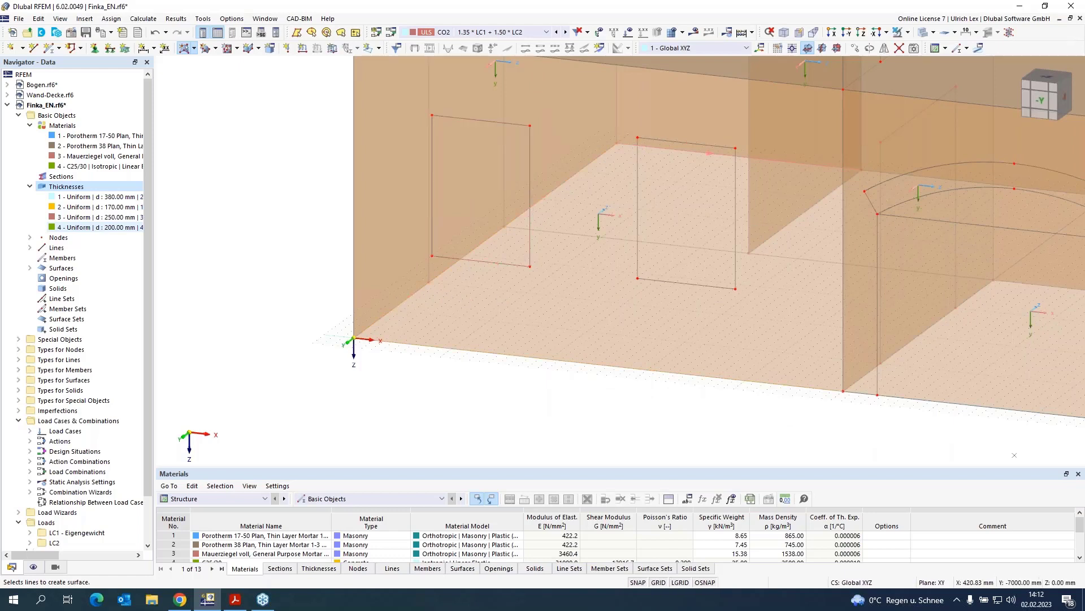
{"action": "scroll", "coordinate": [1014, 455], "scroll_direction": "up", "scroll_amount": 3}
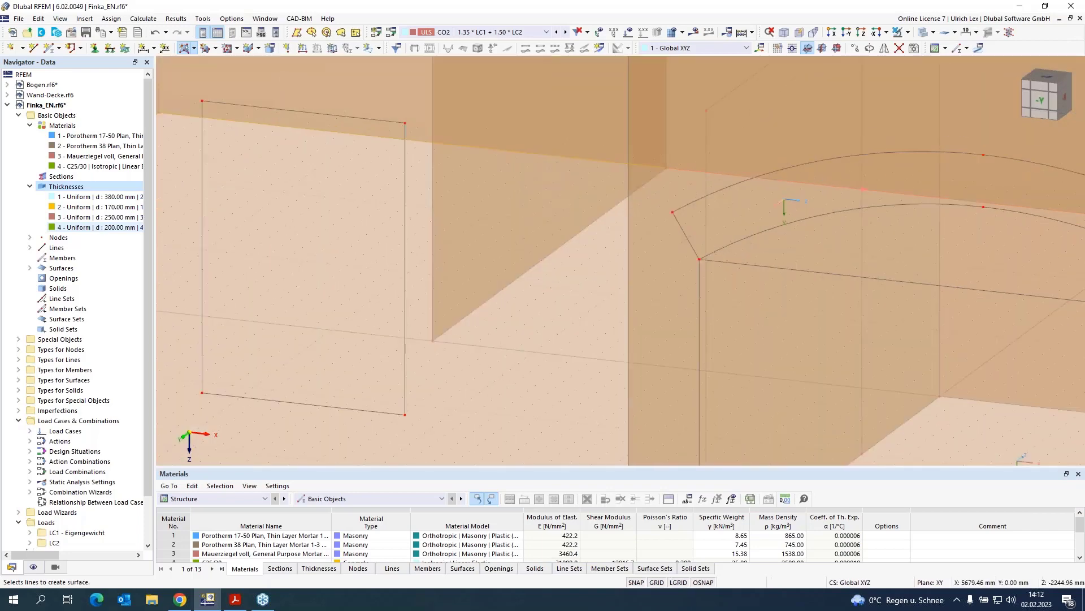
{"action": "scroll", "coordinate": [783, 451], "scroll_direction": "down", "scroll_amount": 3}
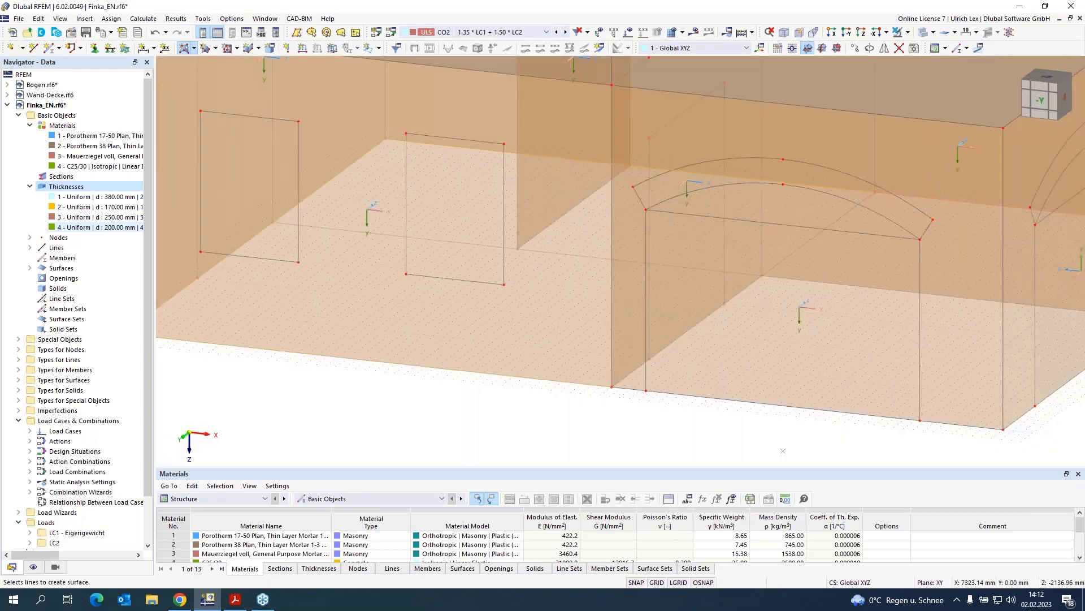
{"action": "scroll", "coordinate": [783, 451], "scroll_direction": "down", "scroll_amount": 2}
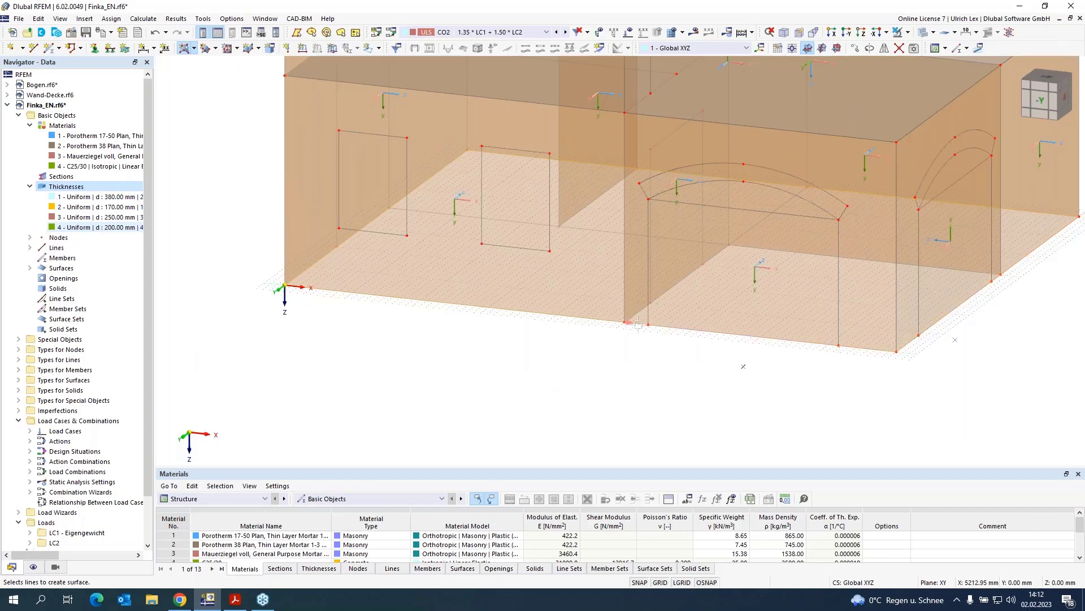
{"action": "scroll", "coordinate": [568, 381], "scroll_direction": "down", "scroll_amount": 3}
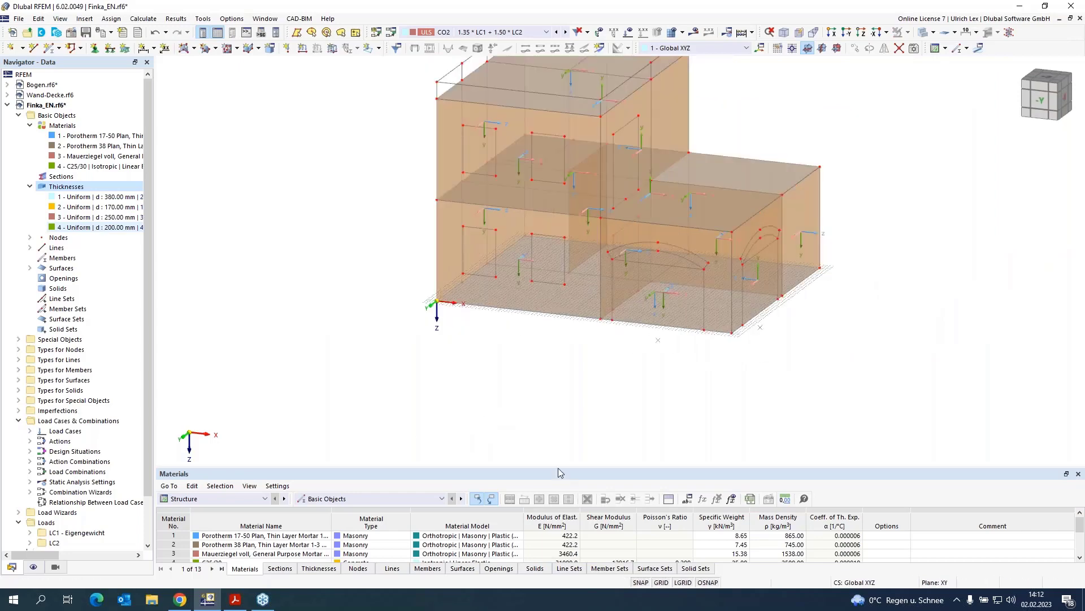
{"action": "scroll", "coordinate": [701, 401], "scroll_direction": "down", "scroll_amount": 2}
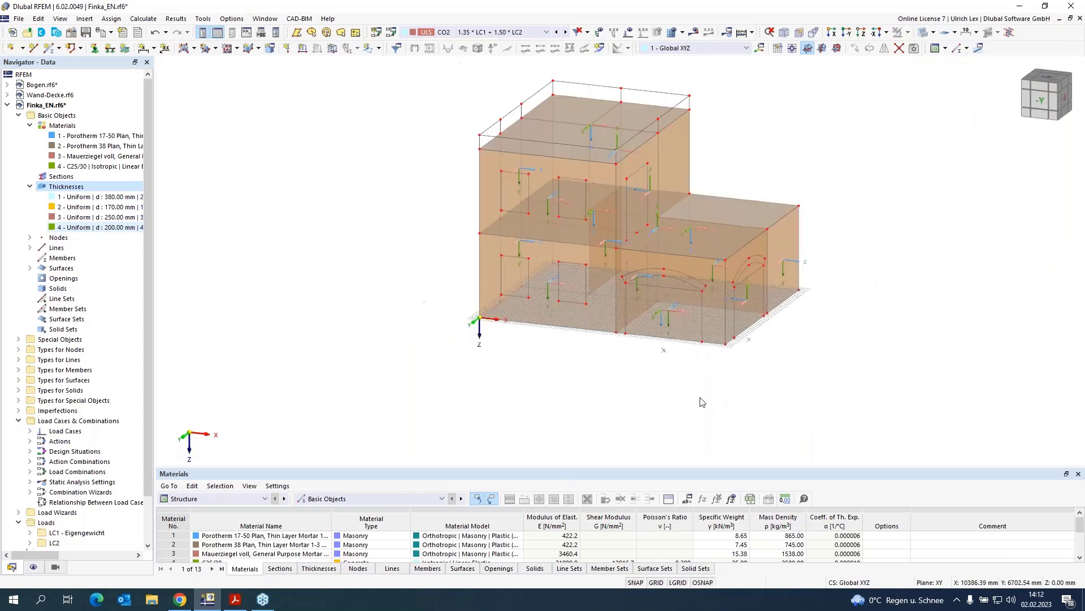
- Display the model in solid mode and examine the finished walls and slabs of the building from several angles
{"action": "middle_click_drag", "start_coordinate": [900, 298], "coordinate": [846, 296], "text": "ctrl"}
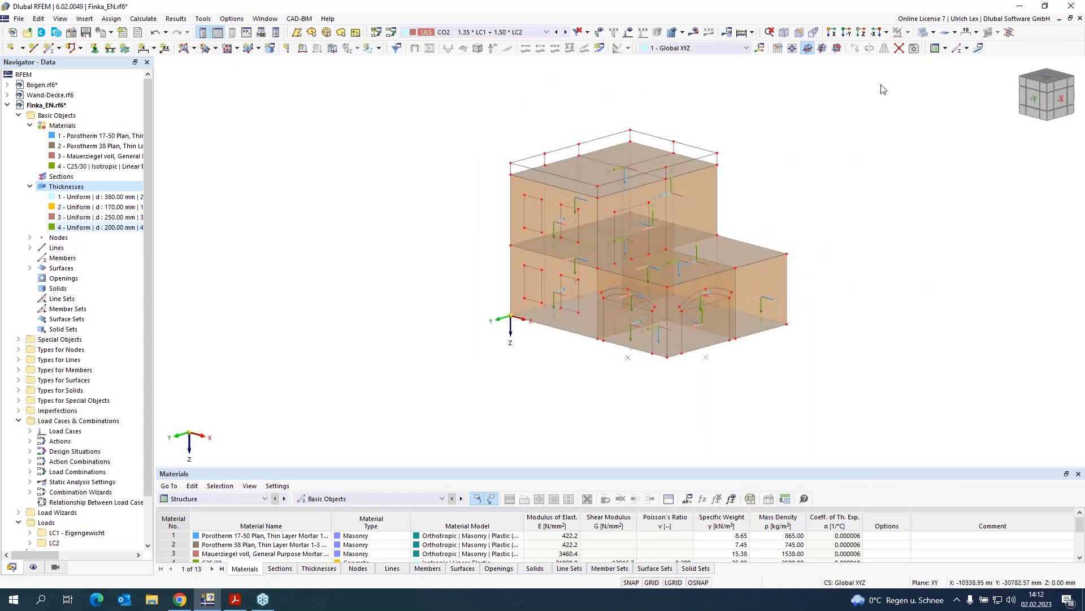
{"action": "left_click", "coordinate": [923, 32]}
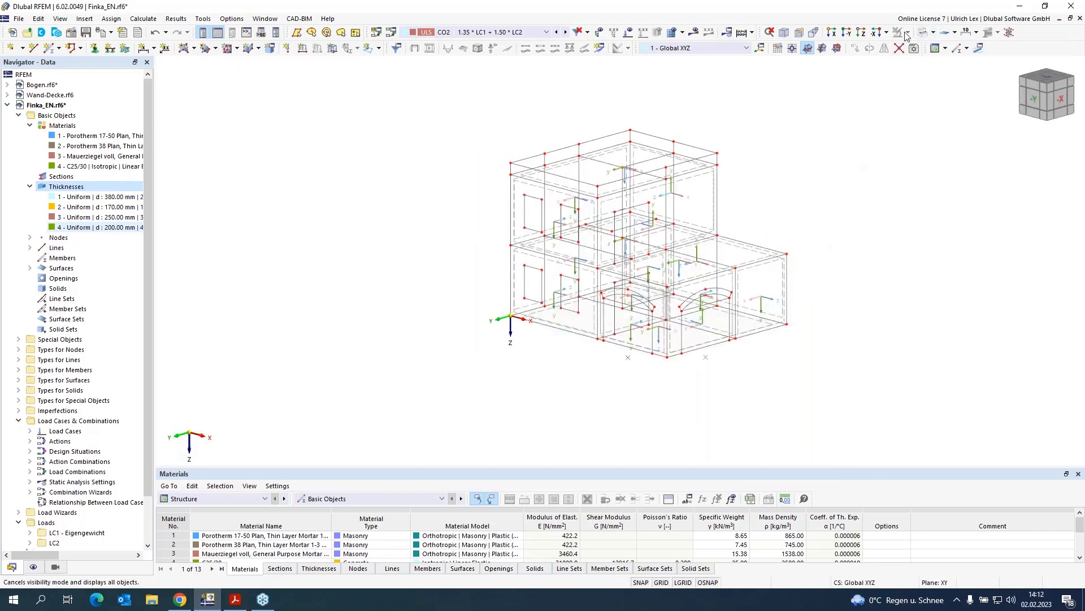
{"action": "left_click", "coordinate": [926, 32]}
{"action": "scroll", "coordinate": [735, 187], "scroll_direction": "up", "scroll_amount": 2}
{"action": "scroll", "coordinate": [718, 153], "scroll_direction": "down", "scroll_amount": 1}
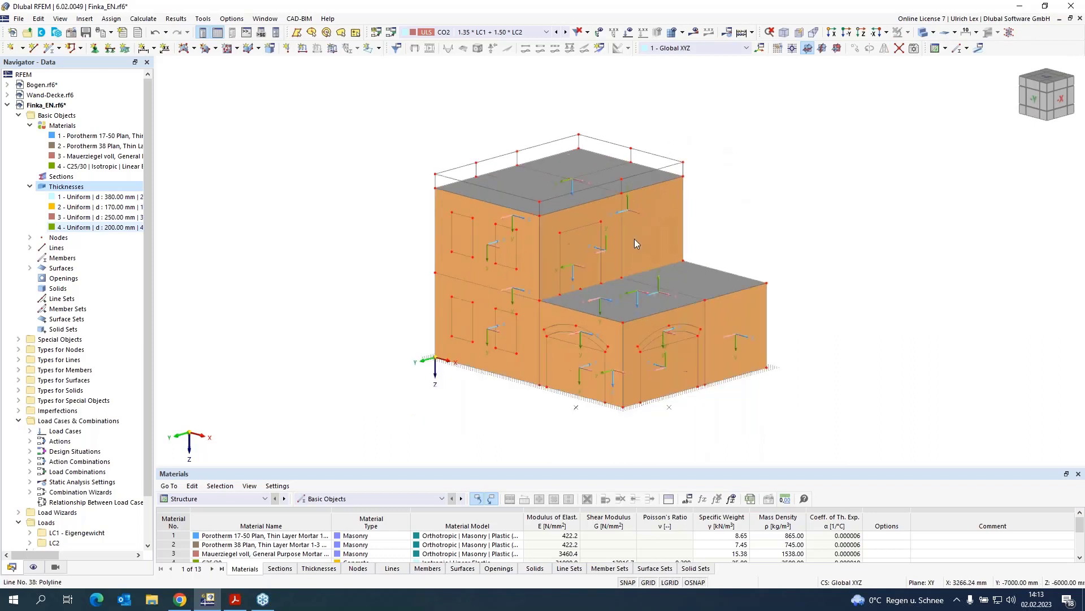
{"action": "scroll", "coordinate": [489, 426], "scroll_direction": "down", "scroll_amount": 1}
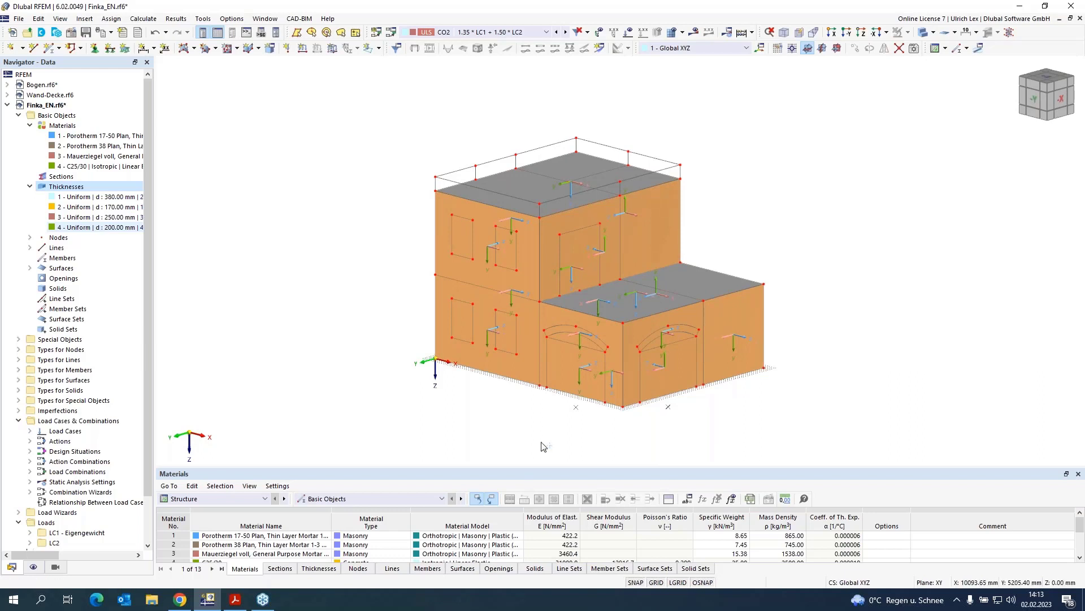
{"action": "middle_click_drag", "start_coordinate": [542, 443], "coordinate": [561, 444], "text": "ctrl"}
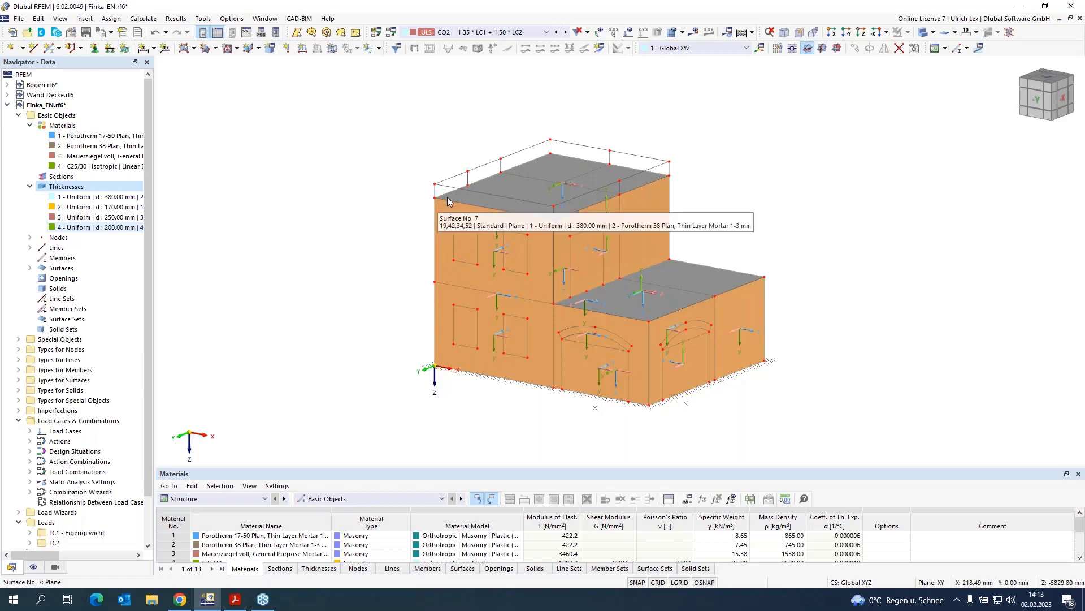
- Create the four parapet surfaces around the roof edge by boundary selection, using the 200 mm C25/30 concrete thickness
{"action": "scroll", "coordinate": [512, 176], "scroll_direction": "up", "scroll_amount": 4}
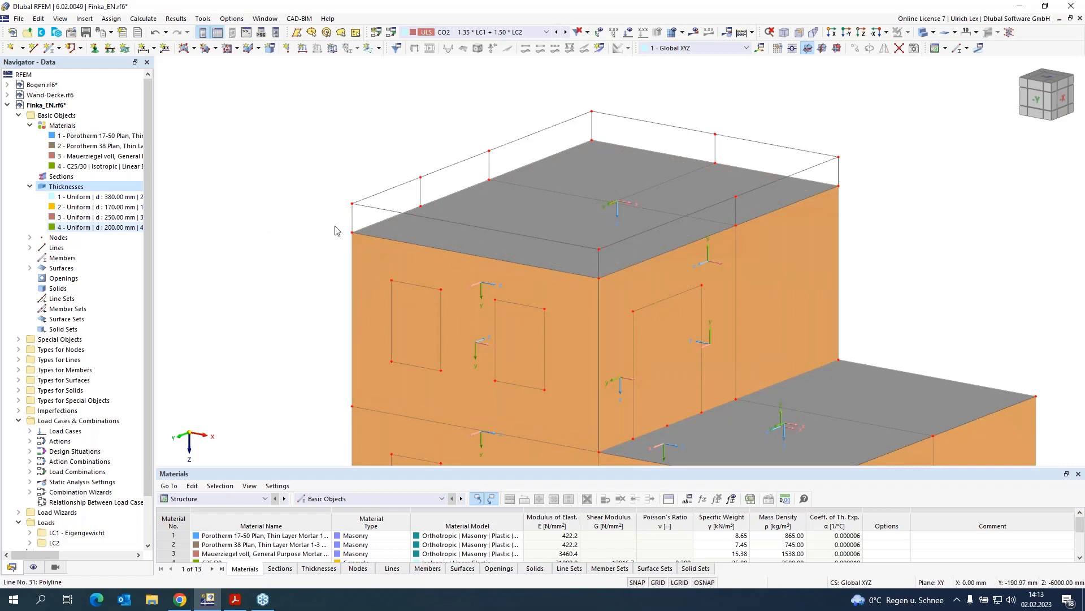
{"action": "left_click", "coordinate": [184, 50]}
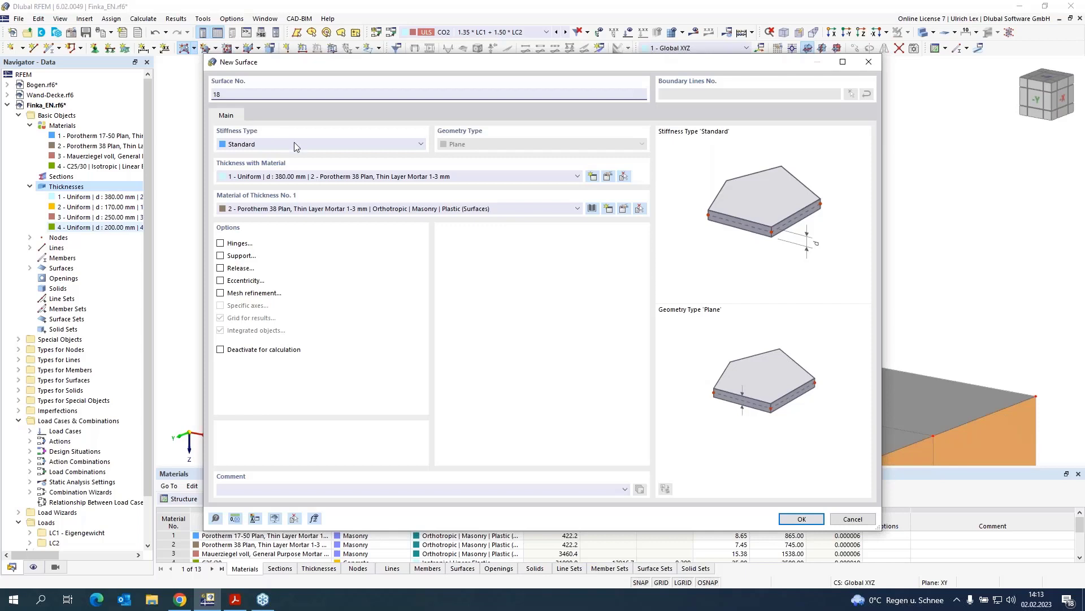
{"action": "left_click", "coordinate": [467, 181]}
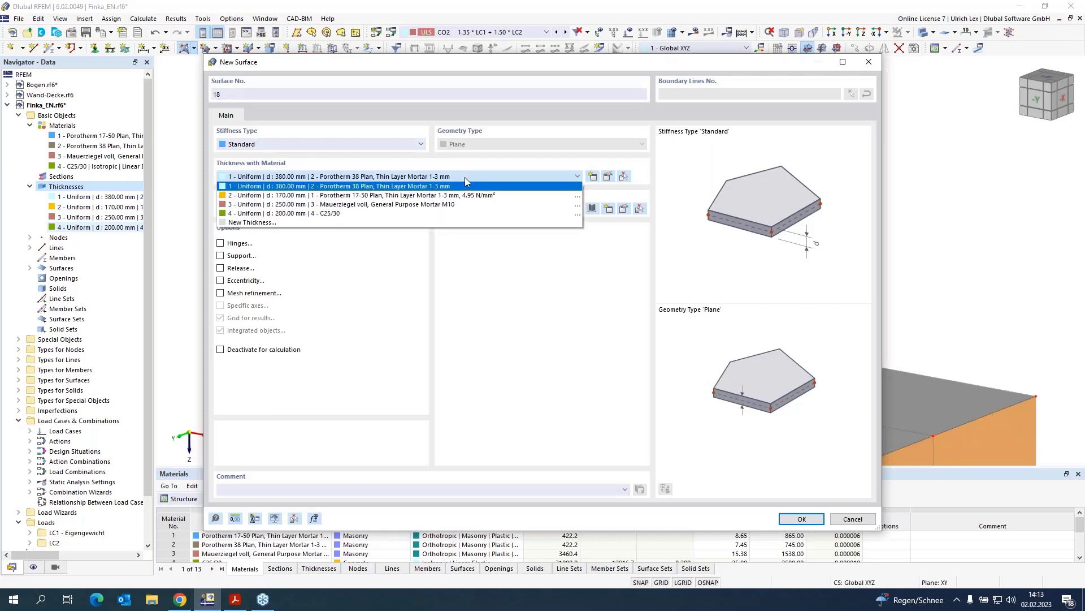
{"action": "left_click", "coordinate": [463, 213]}
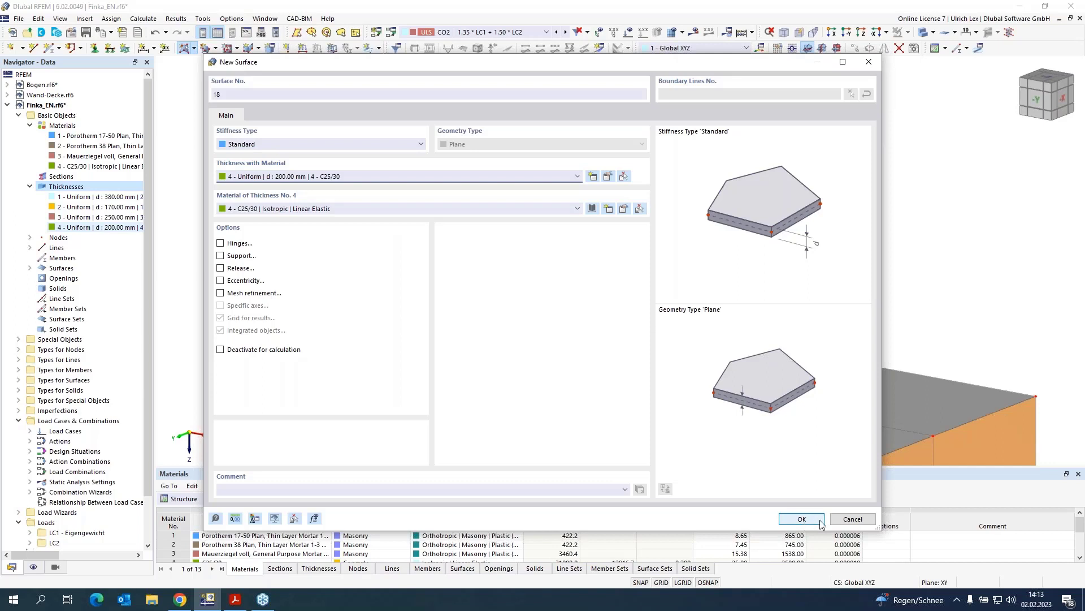
{"action": "left_click", "coordinate": [801, 519]}
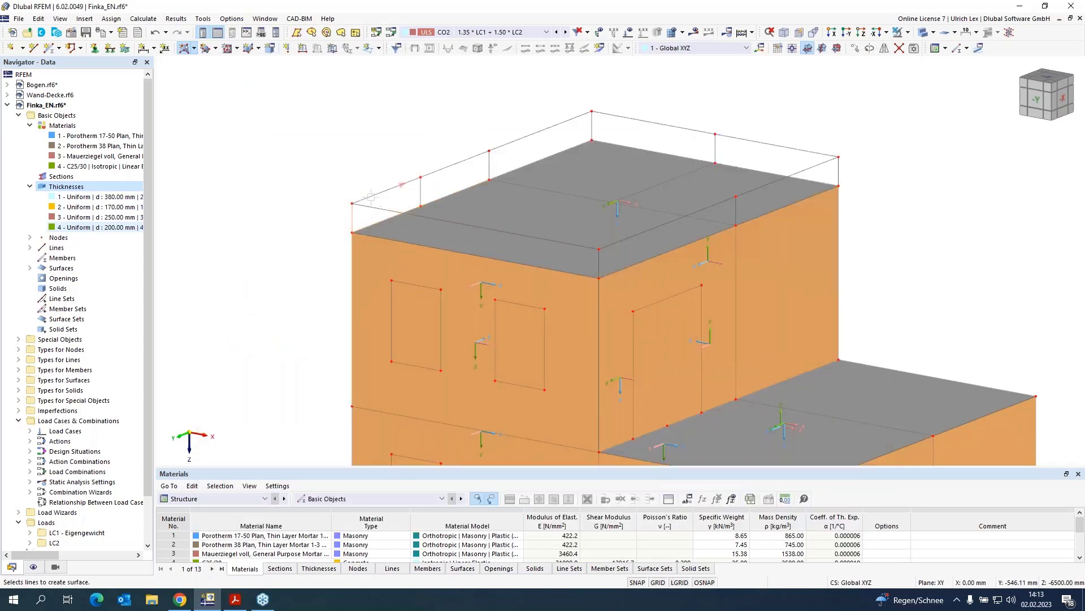
{"action": "left_click", "coordinate": [572, 146]}
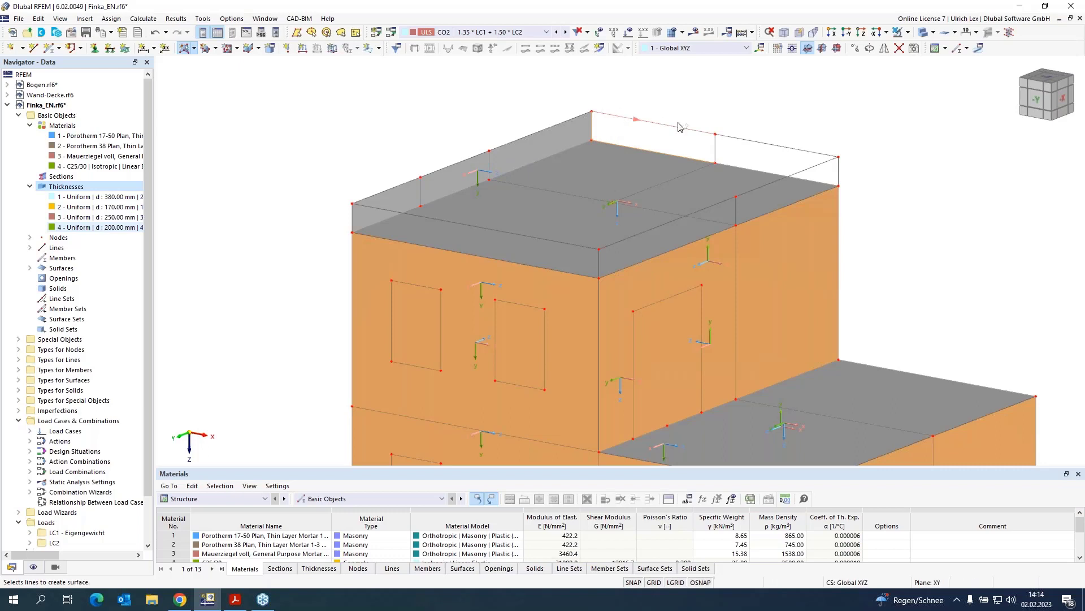
{"action": "left_click", "coordinate": [838, 179]}
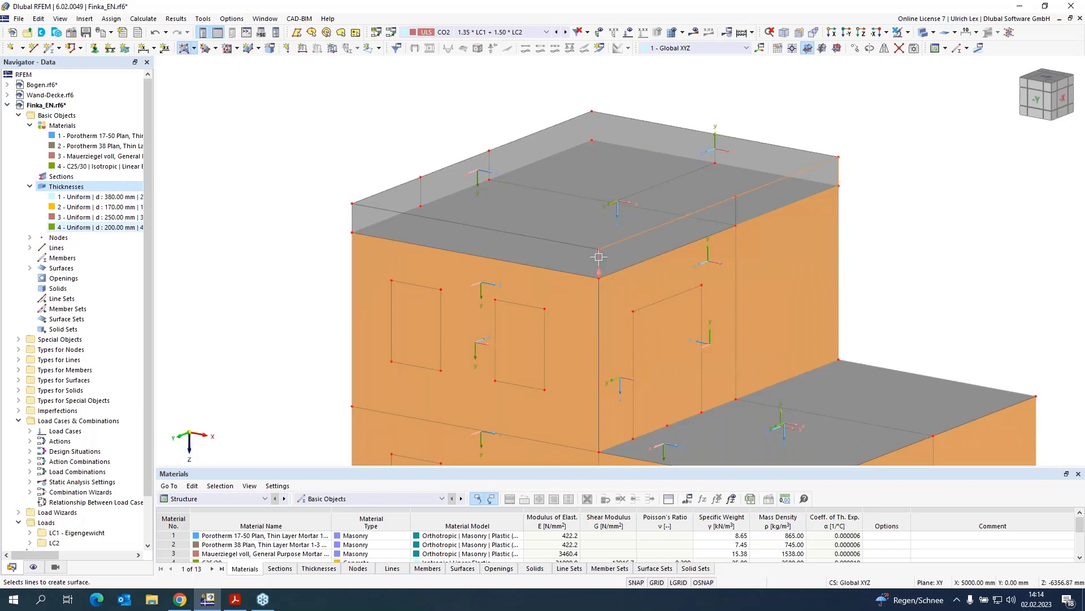
{"action": "left_click", "coordinate": [615, 271]}
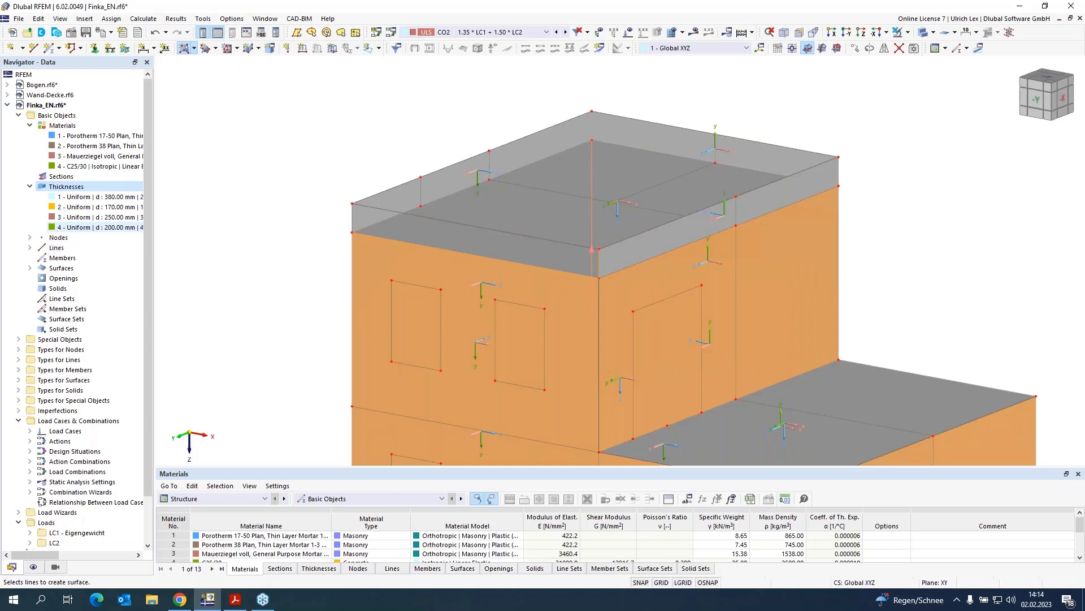
{"action": "left_click", "coordinate": [568, 243]}
{"action": "left_click", "coordinate": [350, 215]}
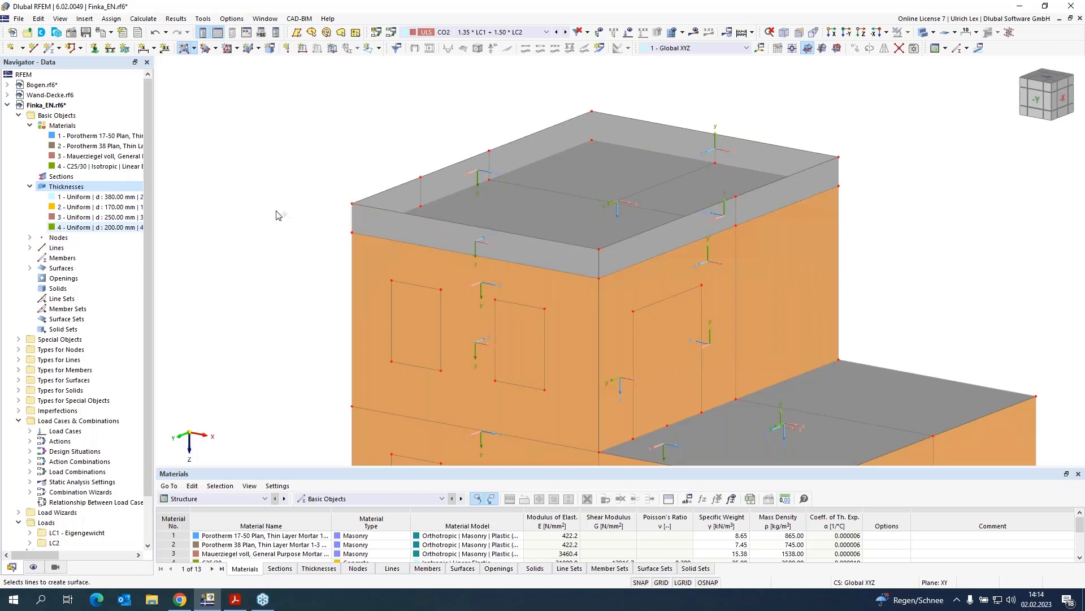
{"action": "key", "text": "Escape"}
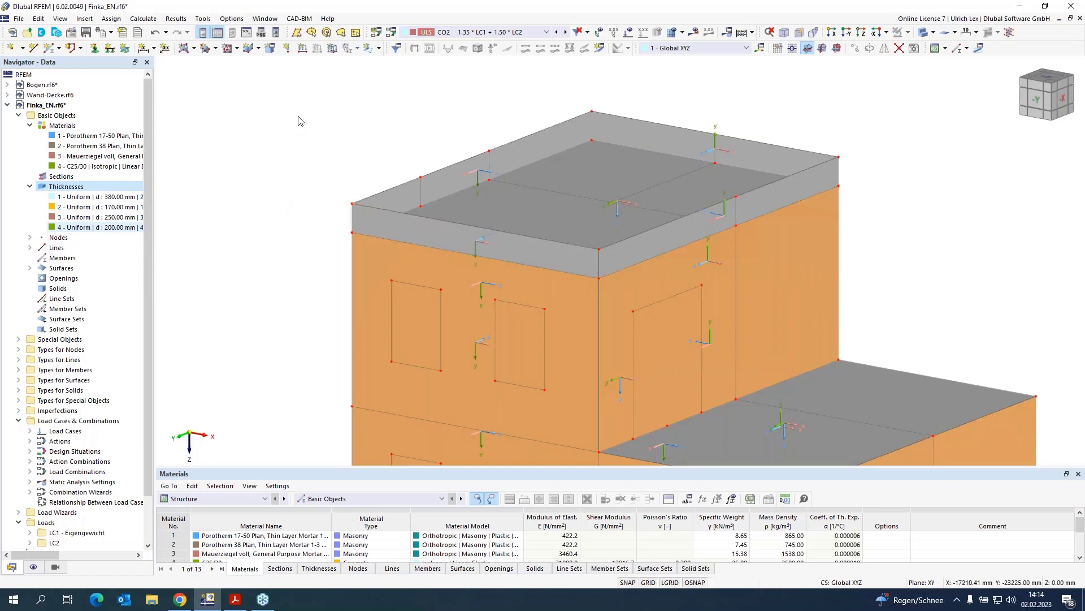
- Edit the two outer vertical corner lines of the annex at X = 9000 mm and add a beam member with uniform section distribution
{"action": "scroll", "coordinate": [294, 122], "scroll_direction": "down", "scroll_amount": 3}
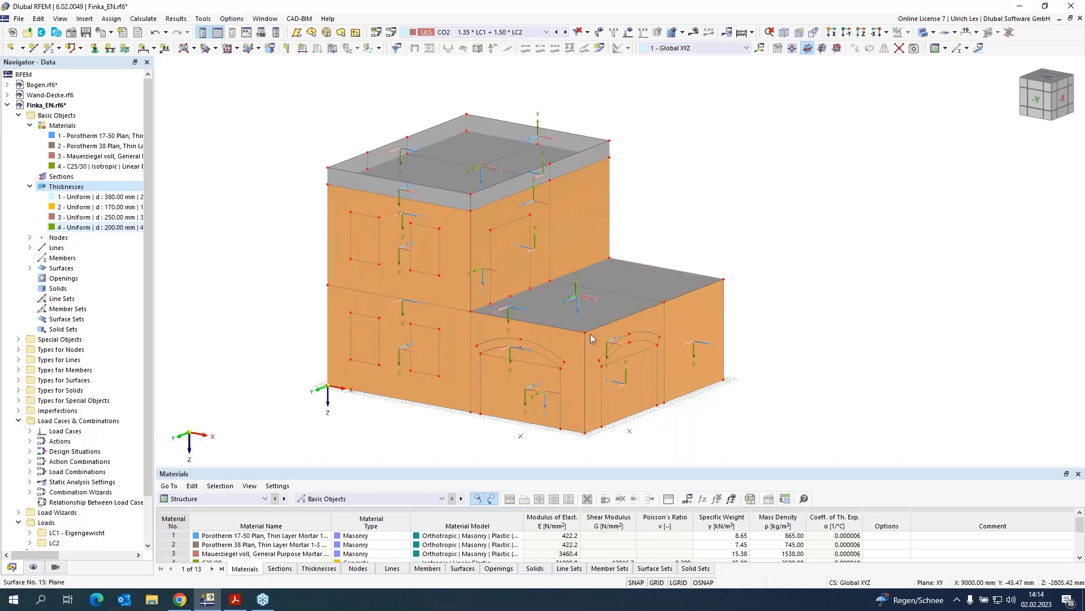
{"action": "scroll", "coordinate": [617, 461], "scroll_direction": "up", "scroll_amount": 1}
{"action": "scroll", "coordinate": [618, 461], "scroll_direction": "up", "scroll_amount": 1}
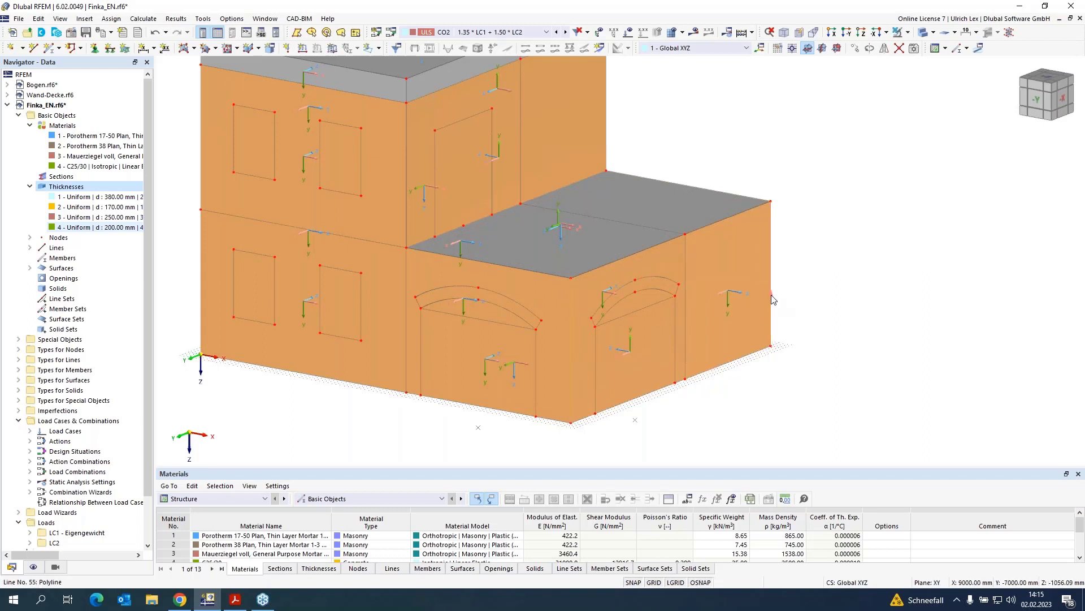
{"action": "double_click", "coordinate": [757, 342]}
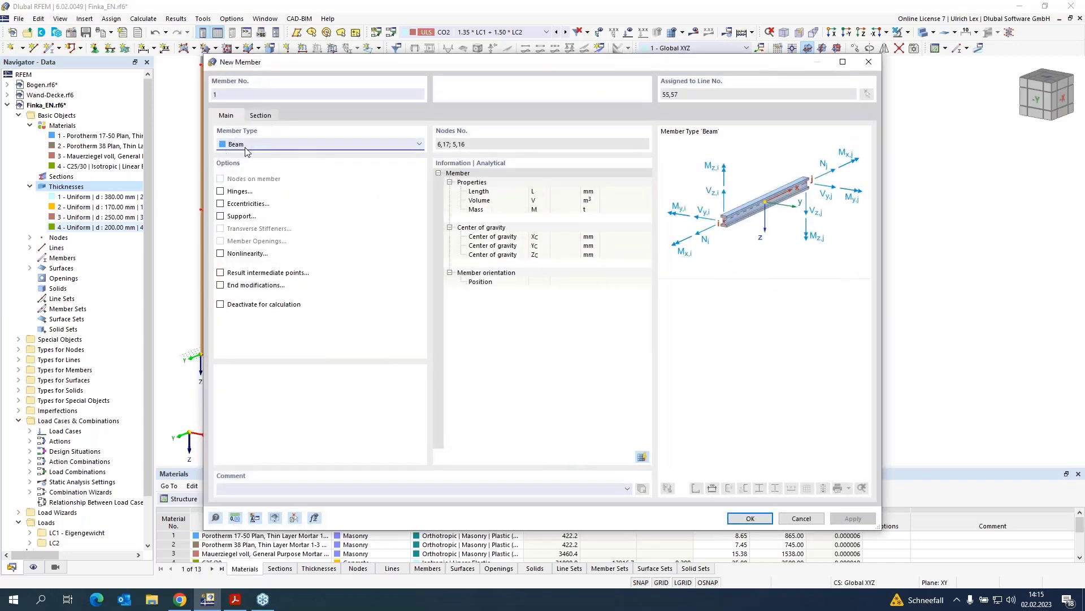
{"action": "left_click", "coordinate": [261, 115]}
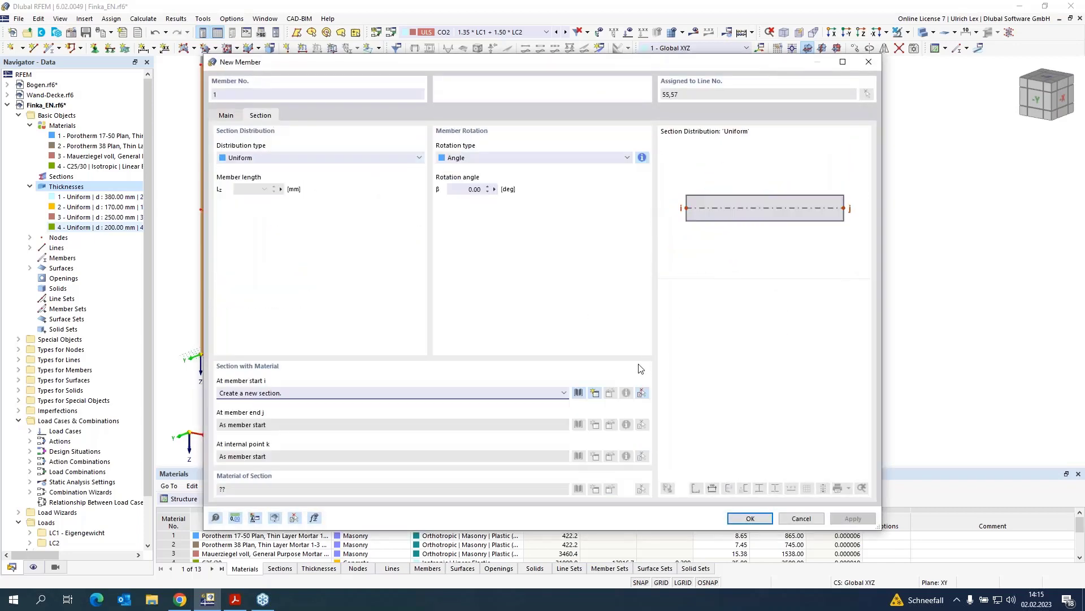
- Define a massive rectangular C25/30 section of 250 x 250 mm and apply it to the two annex corner columns
{"action": "left_click", "coordinate": [595, 393]}
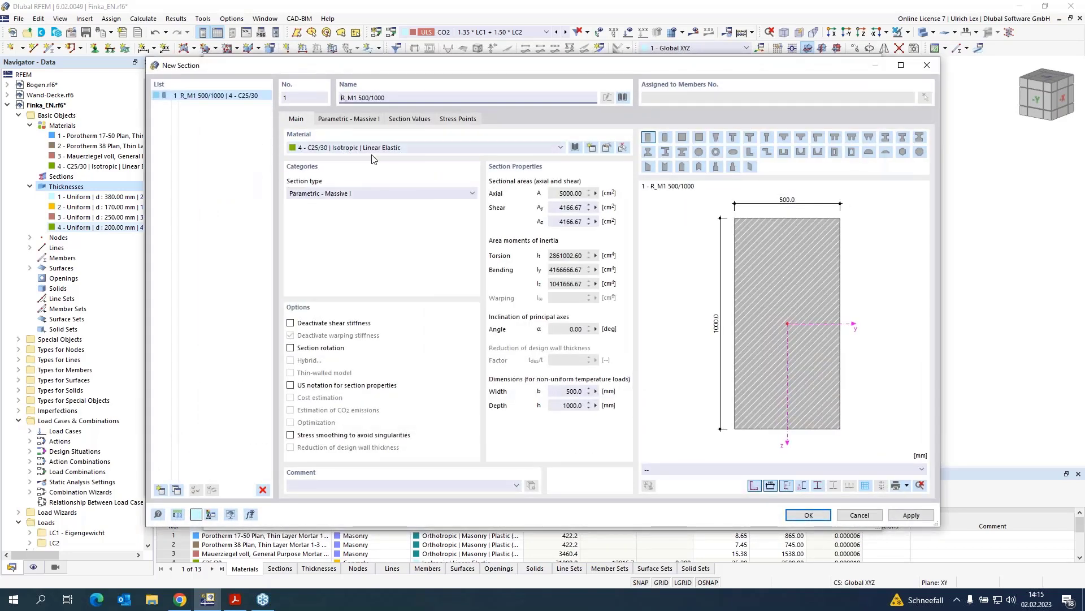
{"action": "left_click", "coordinate": [362, 121]}
{"action": "left_click", "coordinate": [371, 153]}
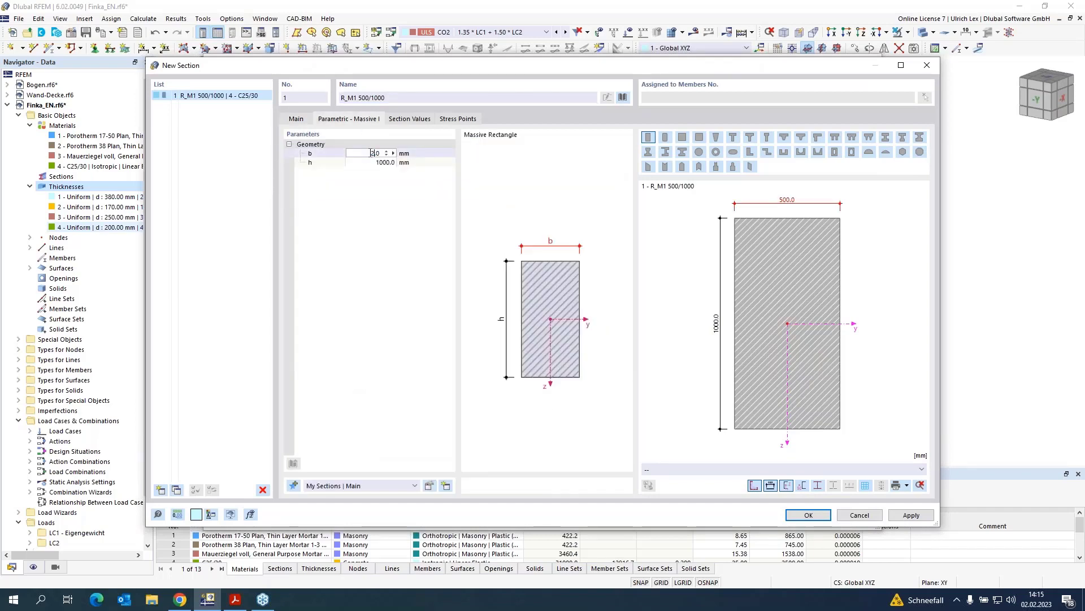
{"action": "type", "text": "250"}
{"action": "key", "text": "Tab"}
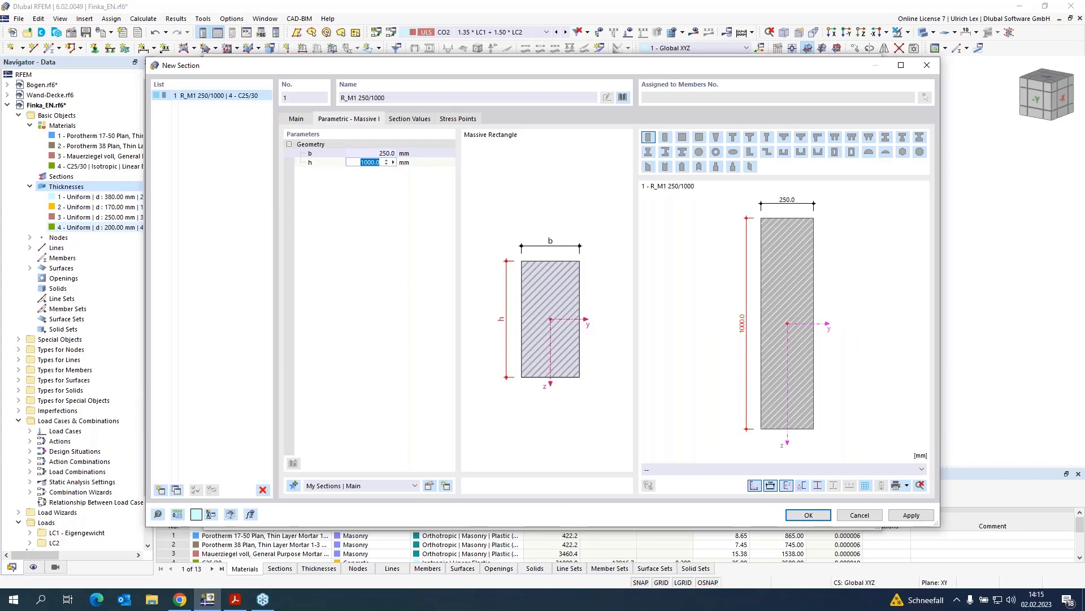
{"action": "type", "text": "250"}
{"action": "key", "text": "Return"}
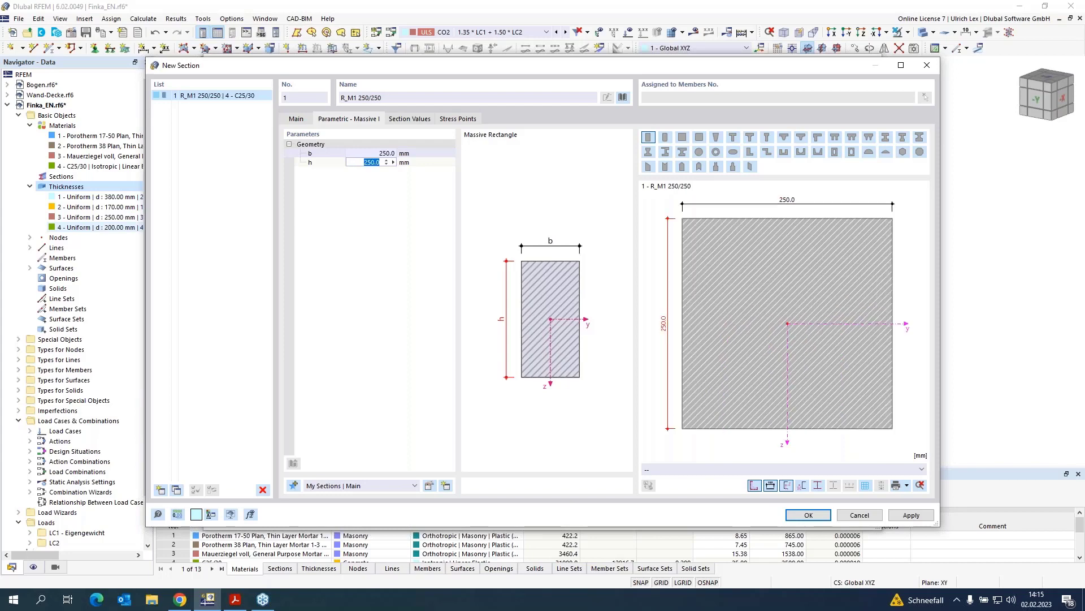
{"action": "left_click", "coordinate": [803, 516]}
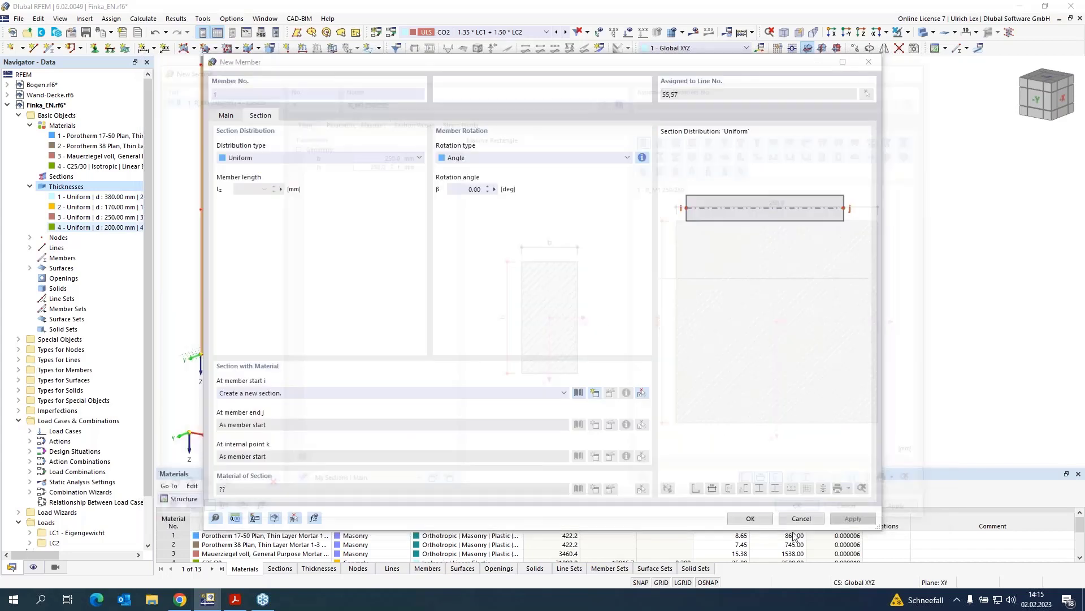
{"action": "left_click", "coordinate": [762, 520]}
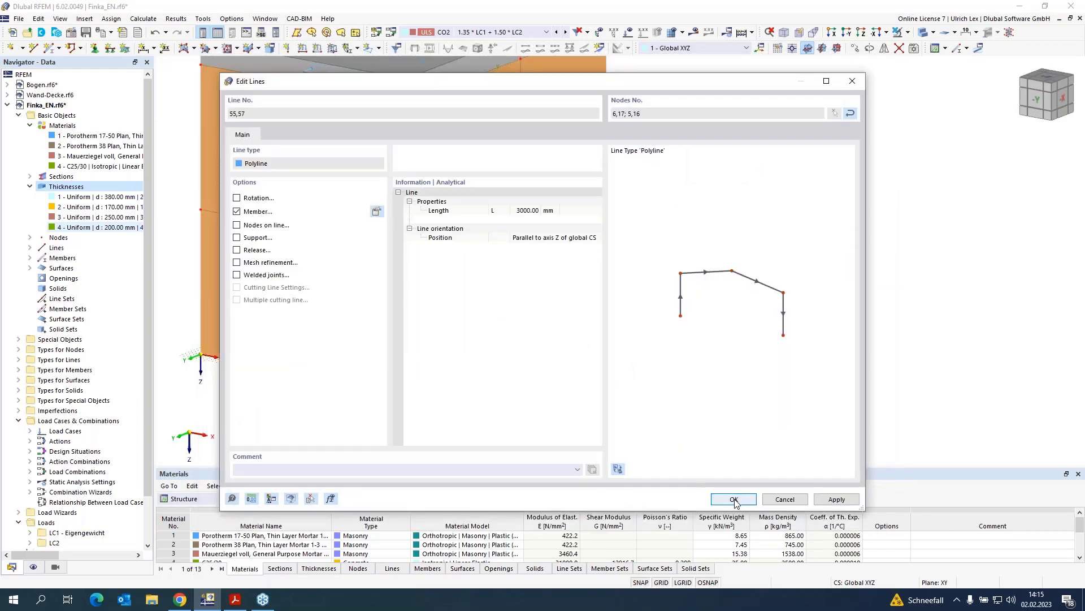
{"action": "left_click", "coordinate": [734, 500]}
- Reverse the local axis system of the rear annex wall surface at X = 9000 mm (Surface No. 3)
{"action": "scroll", "coordinate": [757, 336], "scroll_direction": "down", "scroll_amount": 3}
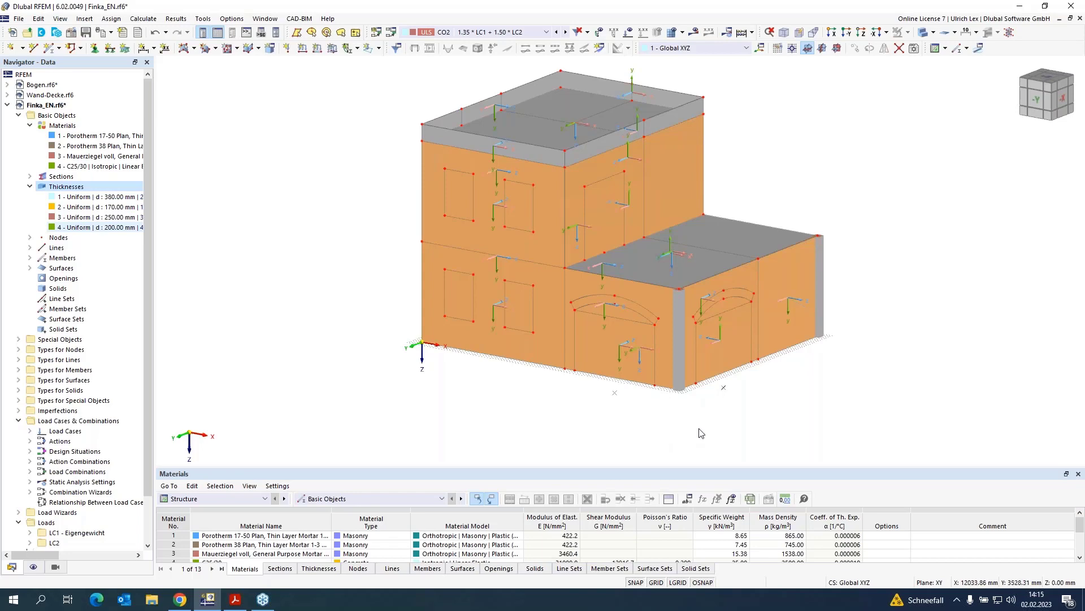
{"action": "mouse_move", "coordinate": [703, 428]}
{"action": "middle_mouse_down", "text": "ctrl"}
{"action": "mouse_move", "coordinate": [741, 416]}
{"action": "mouse_move", "coordinate": [737, 378]}
{"action": "mouse_move", "coordinate": [736, 407]}
{"action": "mouse_move", "coordinate": [715, 412]}
{"action": "middle_mouse_up", "text": "ctrl"}
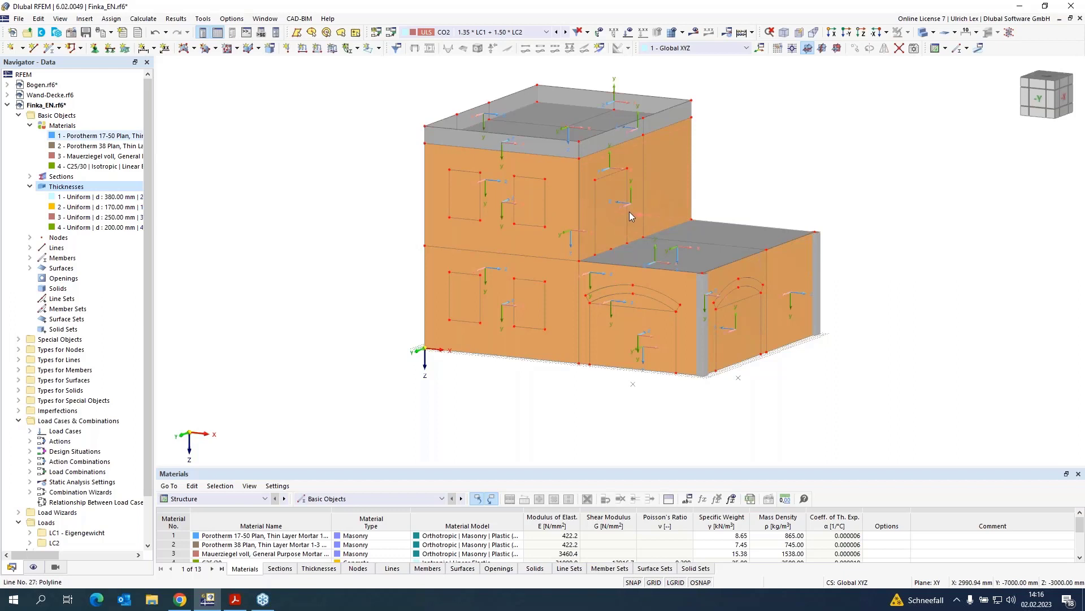
{"action": "mouse_move", "coordinate": [622, 225]}
{"action": "mouse_move", "coordinate": [635, 198]}
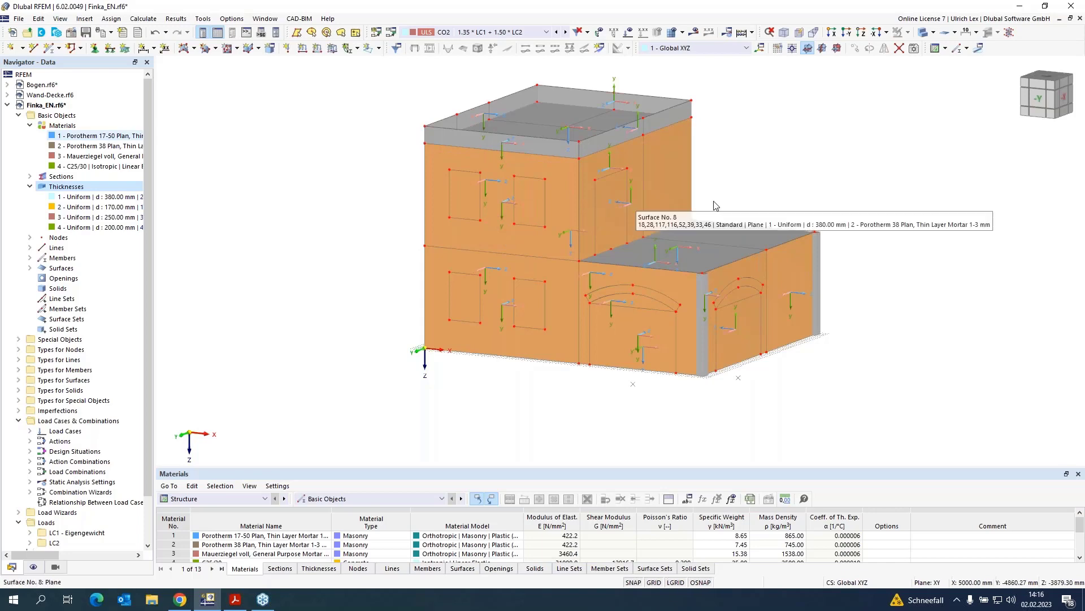
{"action": "middle_click_drag", "start_coordinate": [911, 243], "coordinate": [782, 310], "text": "ctrl"}
{"action": "left_click", "coordinate": [786, 305]}
{"action": "right_click", "coordinate": [792, 297]}
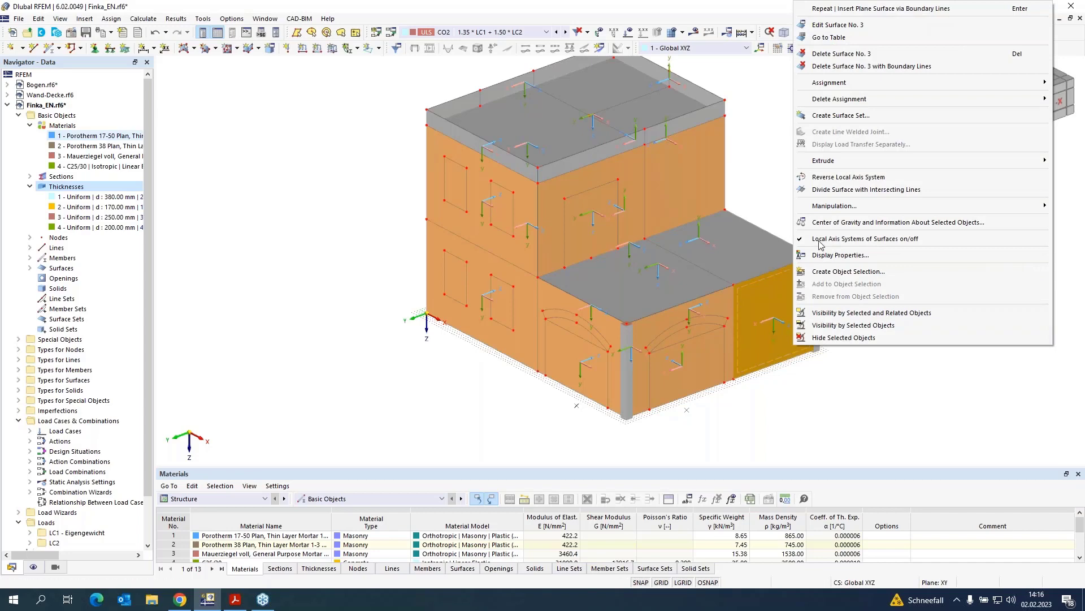
{"action": "left_click", "coordinate": [838, 177]}
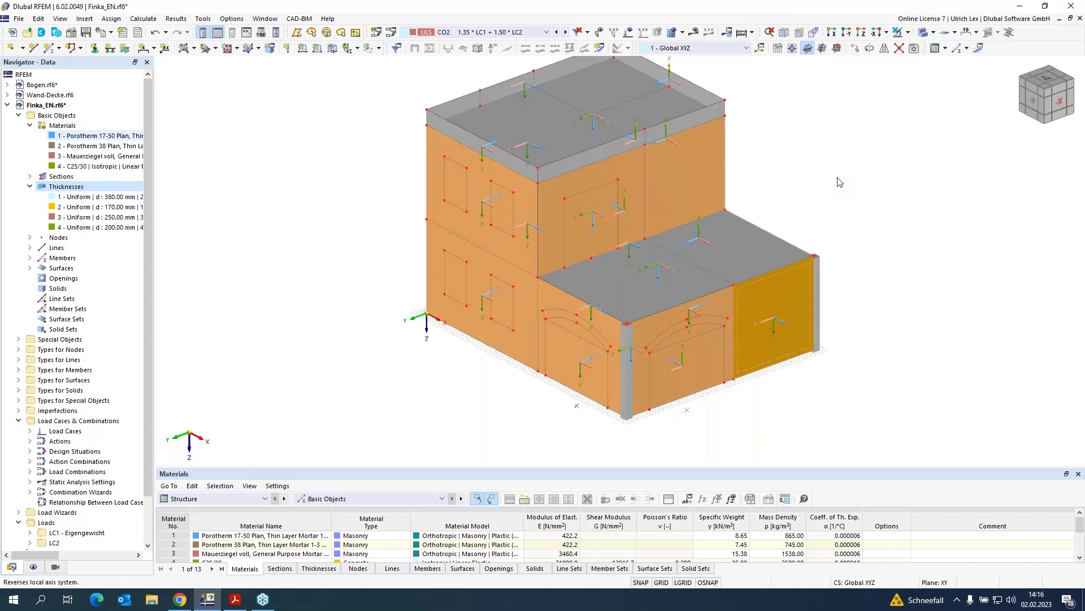
{"action": "left_click", "coordinate": [914, 305]}
- Display the model as wireframe and reverse the local axis system of the ground-floor wall between main building and annex (Surface No. 5)
{"action": "middle_click_drag", "start_coordinate": [912, 301], "coordinate": [859, 280], "text": "ctrl"}
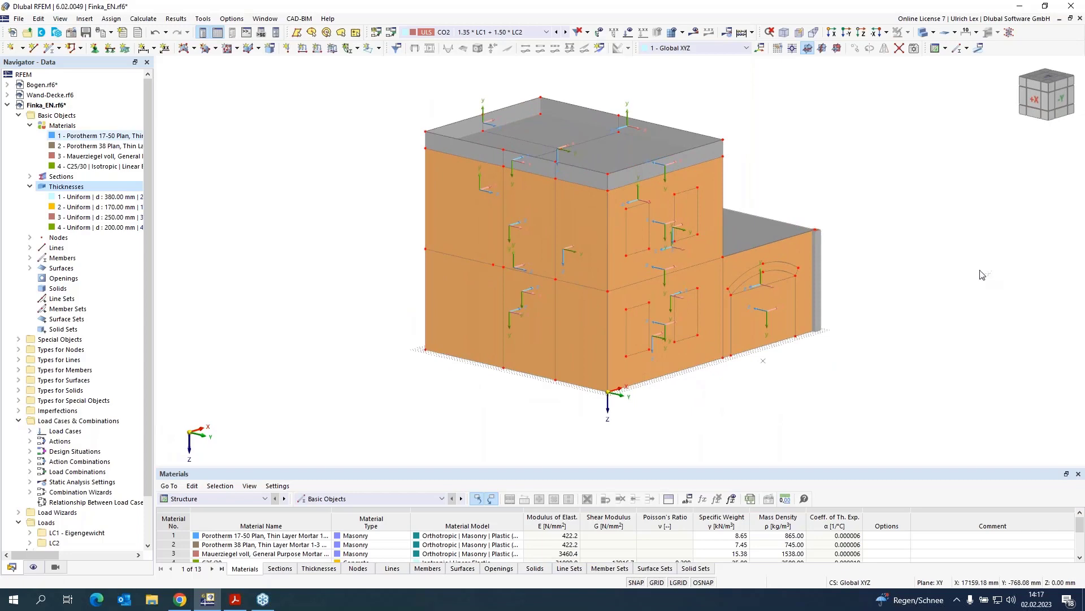
{"action": "middle_click_drag", "start_coordinate": [981, 271], "coordinate": [803, 271], "text": "ctrl"}
{"action": "left_click", "coordinate": [924, 34]}
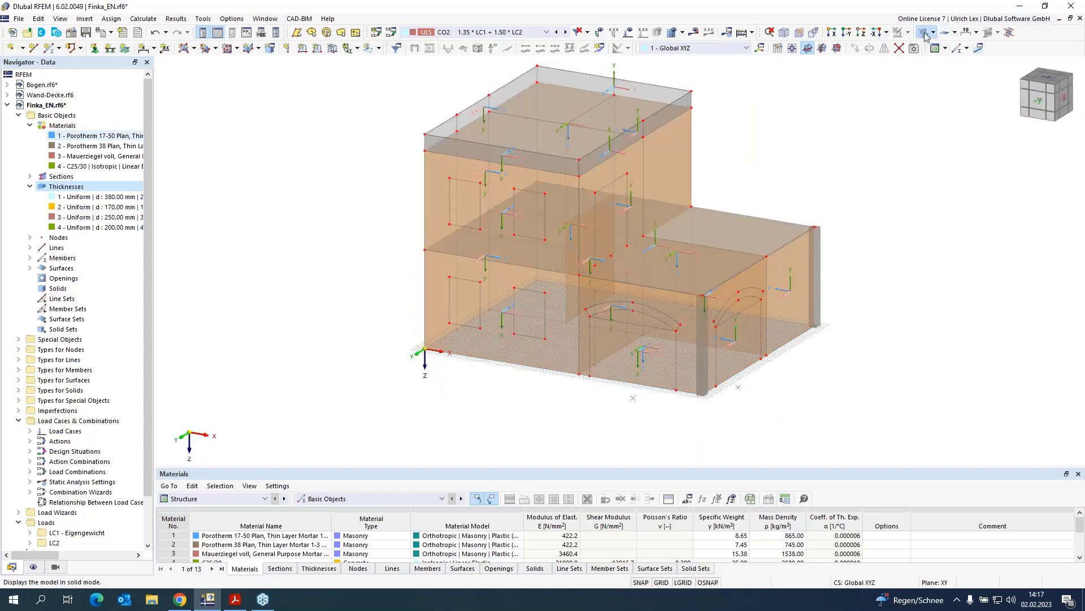
{"action": "left_click", "coordinate": [925, 35]}
{"action": "mouse_move", "coordinate": [746, 339]}
{"action": "middle_mouse_down", "text": "ctrl"}
{"action": "mouse_move", "coordinate": [731, 363]}
{"action": "mouse_move", "coordinate": [742, 355]}
{"action": "middle_mouse_up", "text": "ctrl"}
{"action": "scroll", "coordinate": [617, 277], "scroll_direction": "up", "scroll_amount": 5}
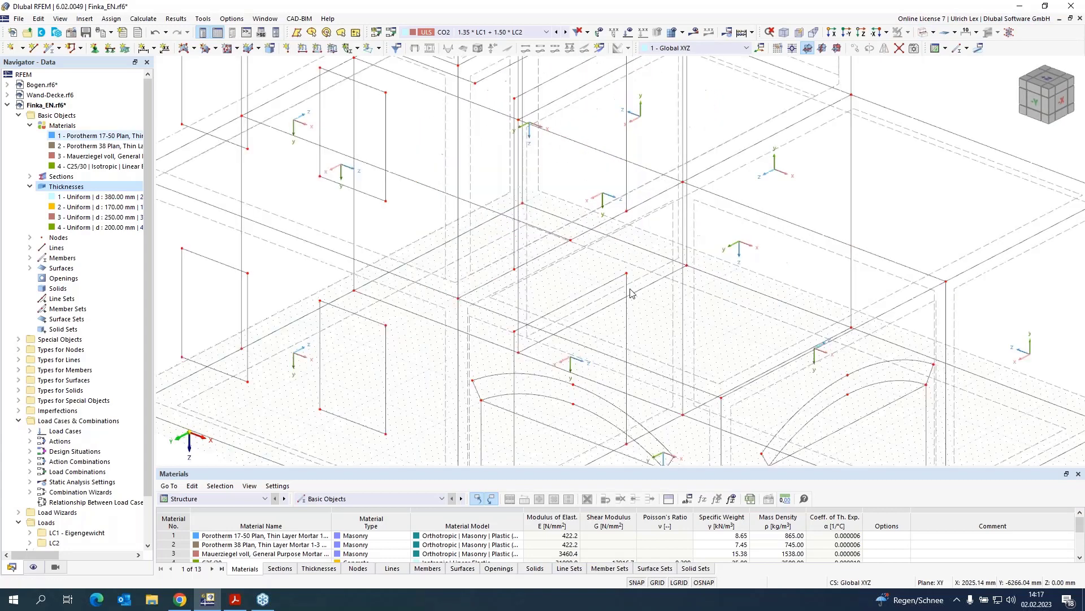
{"action": "right_click", "coordinate": [680, 313]}
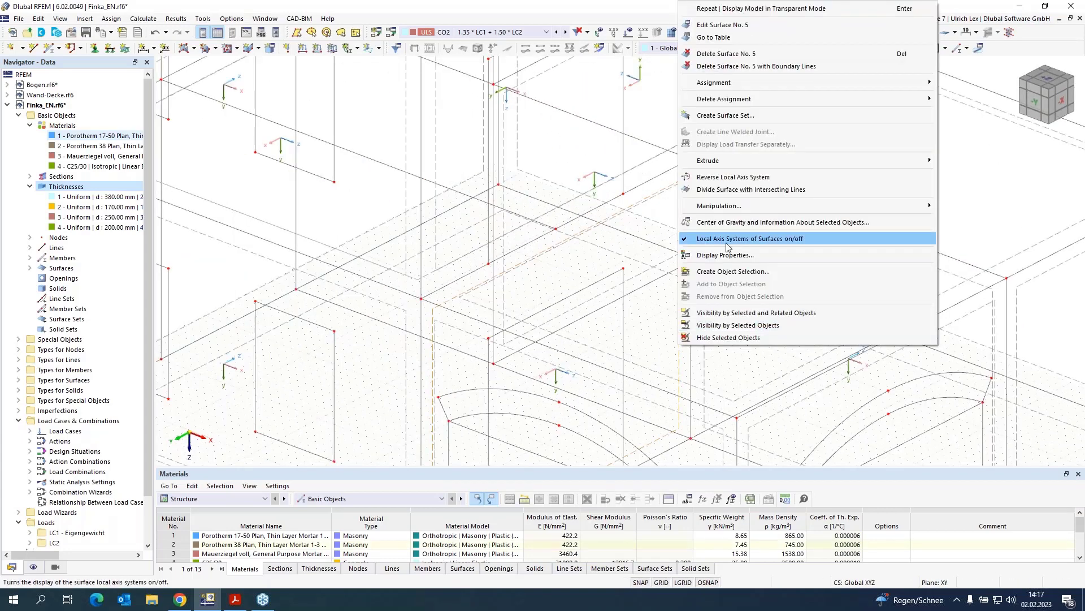
{"action": "left_click", "coordinate": [726, 177]}
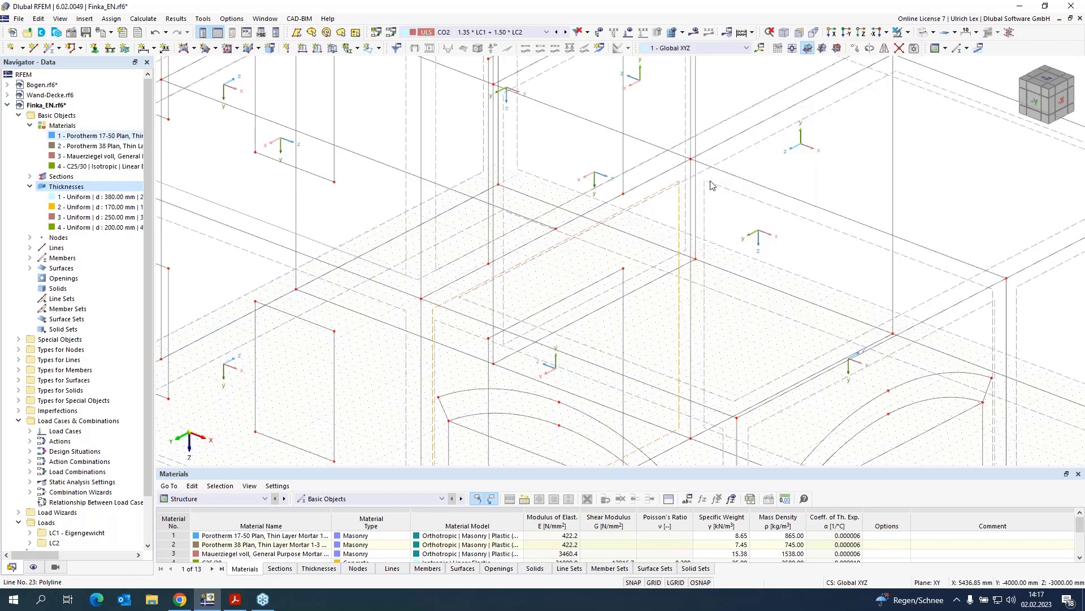
- Switch the model display from wireframe to solid and show the front wall of the building
{"action": "scroll", "coordinate": [600, 243], "scroll_direction": "down", "scroll_amount": 5}
{"action": "scroll", "coordinate": [600, 243], "scroll_direction": "down", "scroll_amount": 1}
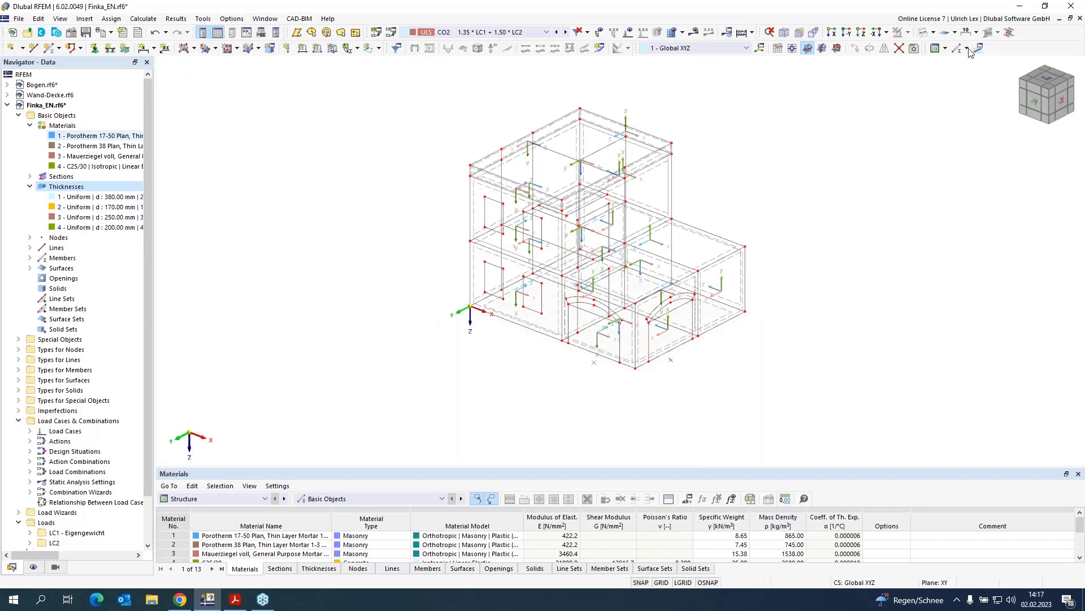
{"action": "left_click", "coordinate": [924, 33]}
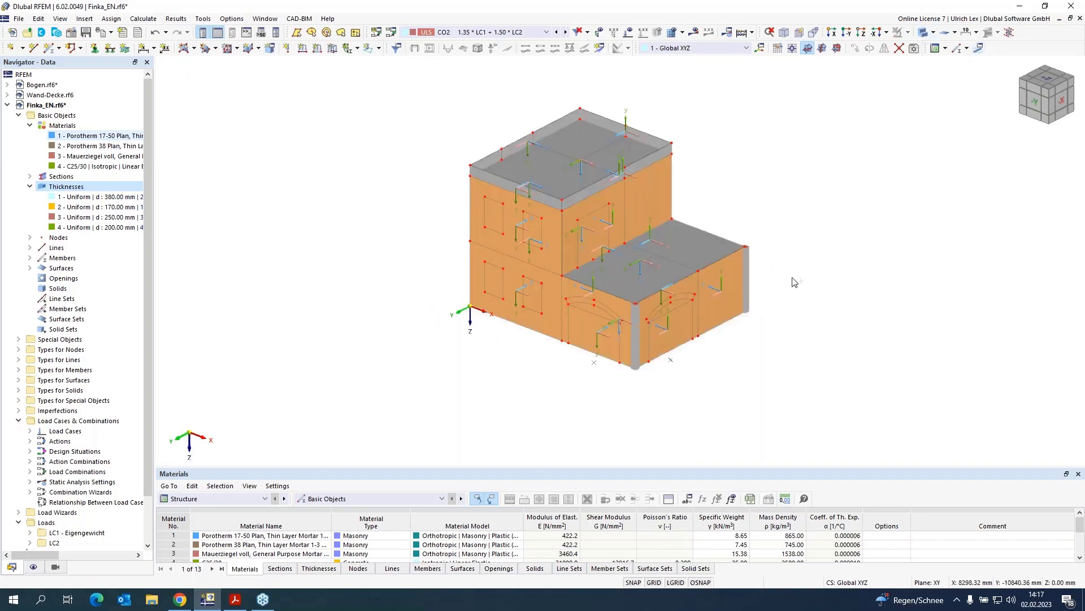
{"action": "mouse_move", "coordinate": [780, 286]}
{"action": "middle_mouse_down", "text": "ctrl"}
{"action": "mouse_move", "coordinate": [805, 283]}
{"action": "mouse_move", "coordinate": [790, 278]}
{"action": "middle_mouse_up", "text": "ctrl"}
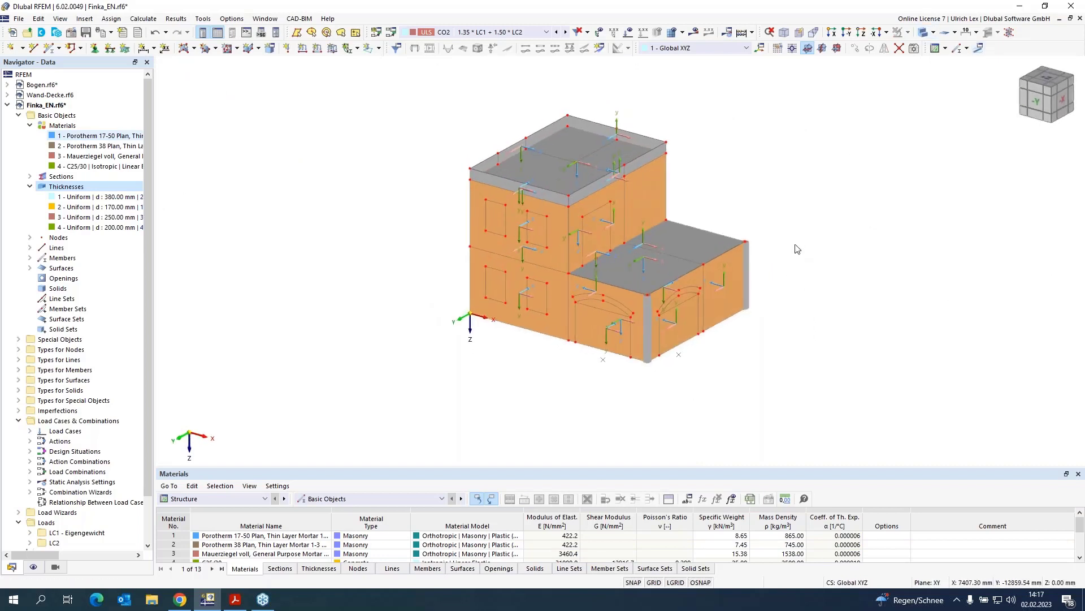
{"action": "scroll", "coordinate": [723, 170], "scroll_direction": "up", "scroll_amount": 2}
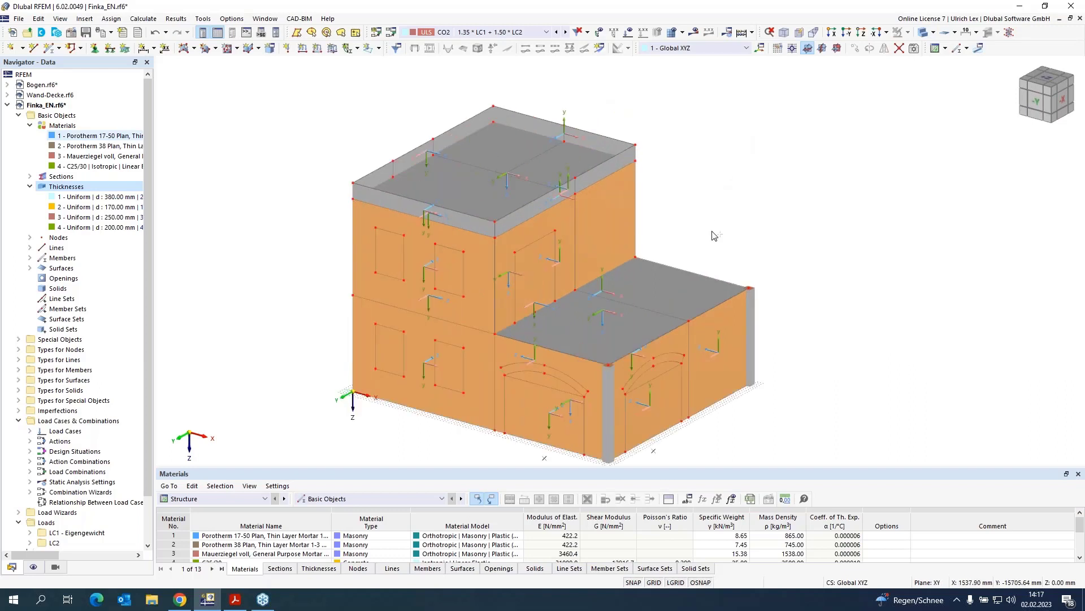
{"action": "middle_click_drag", "start_coordinate": [713, 234], "coordinate": [724, 220], "text": "ctrl"}
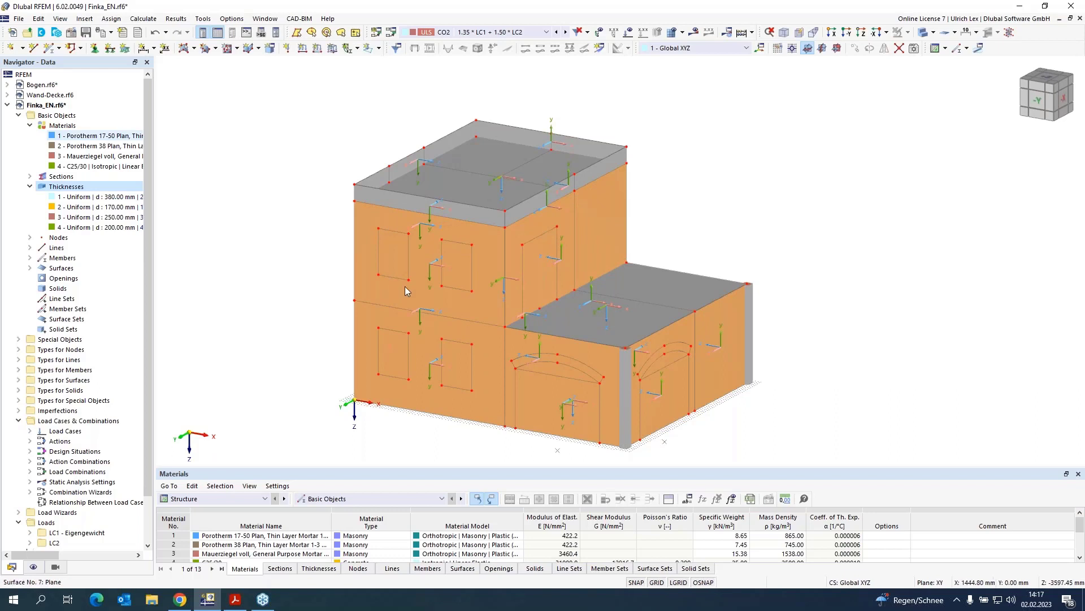
- Create openings graphically from the boundary lines of the four windows in the front wall, two on each floor
{"action": "left_click", "coordinate": [237, 49]}
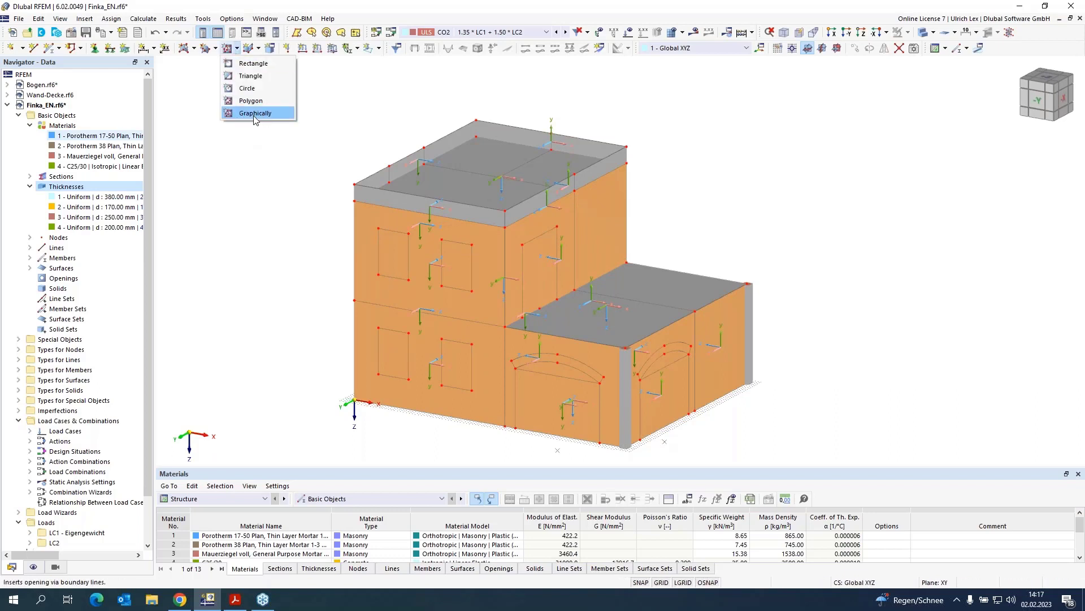
{"action": "left_click", "coordinate": [256, 115]}
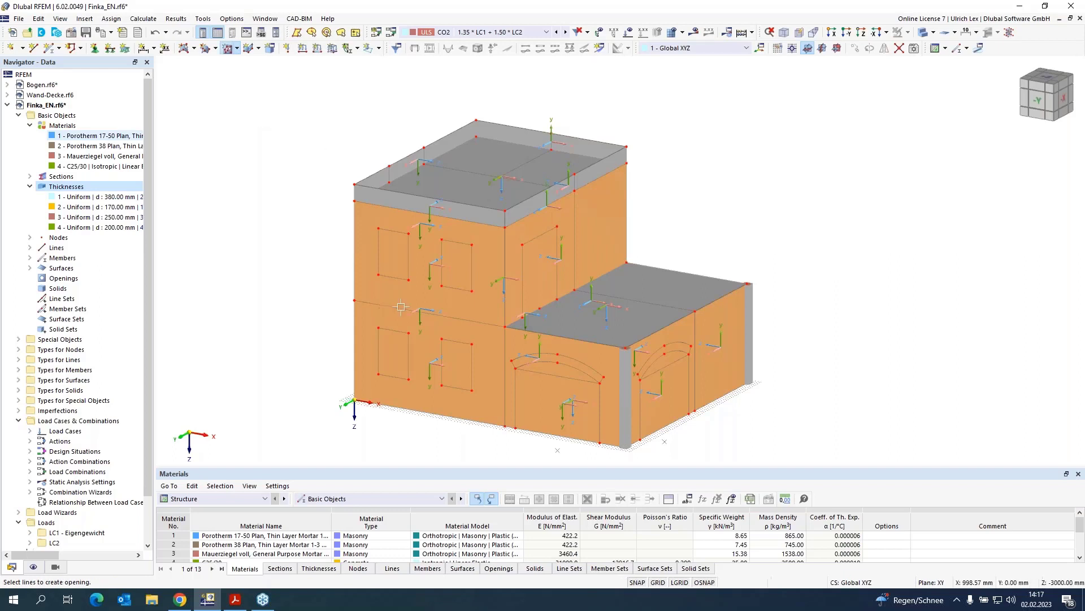
{"action": "scroll", "coordinate": [407, 294], "scroll_direction": "up", "scroll_amount": 3}
{"action": "left_click", "coordinate": [387, 259]}
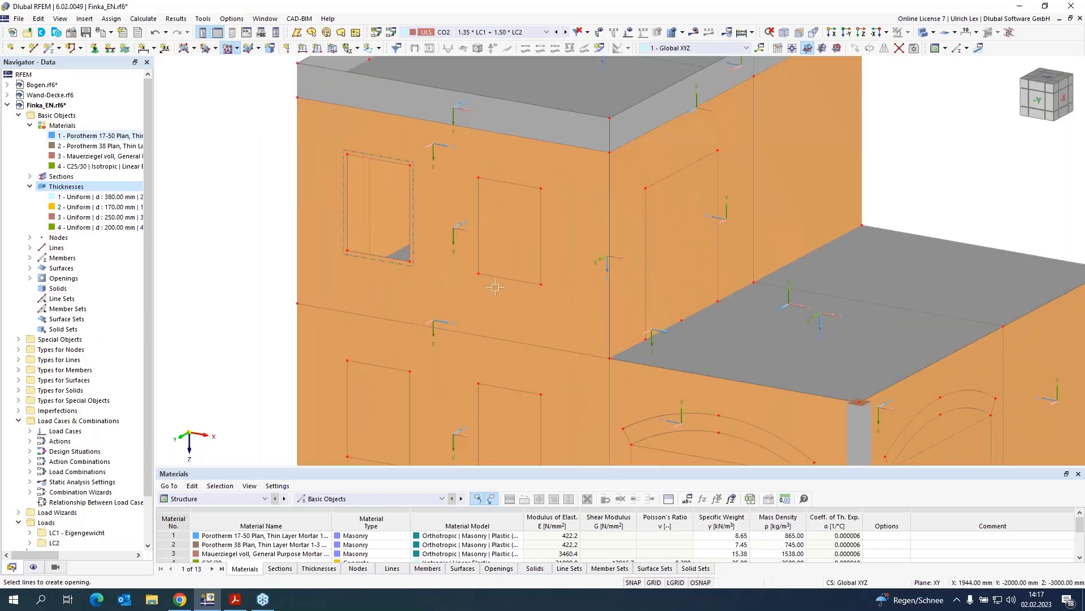
{"action": "left_click", "coordinate": [509, 279]}
{"action": "left_click", "coordinate": [382, 368]}
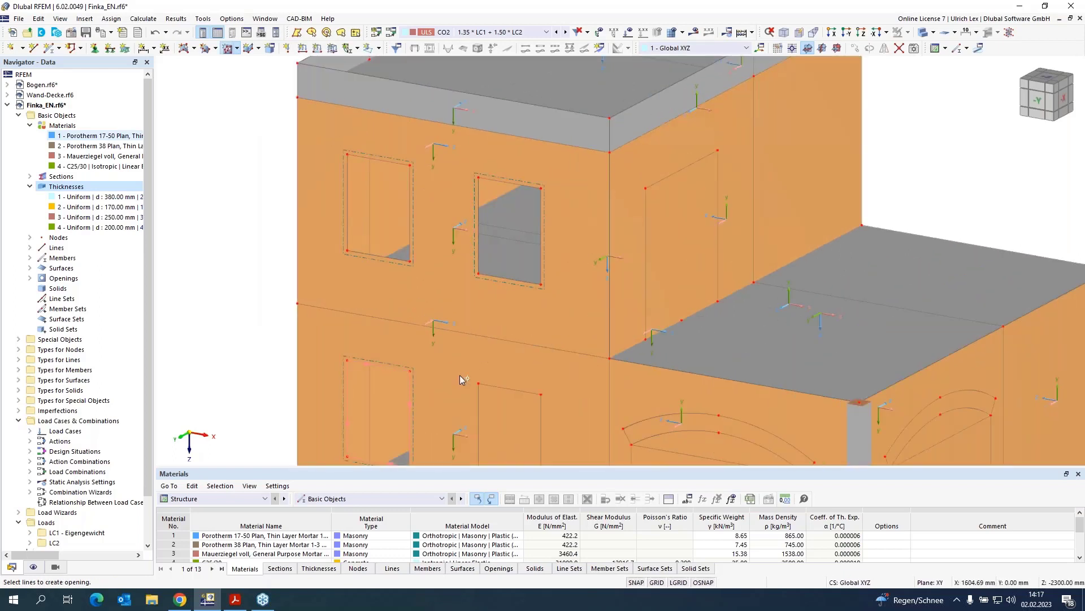
{"action": "left_click", "coordinate": [509, 389]}
- Create the upper-floor door opening from its boundary lines in the side wall facing the annex roof
{"action": "scroll", "coordinate": [545, 216], "scroll_direction": "down", "scroll_amount": 1}
{"action": "scroll", "coordinate": [545, 216], "scroll_direction": "down", "scroll_amount": 2}
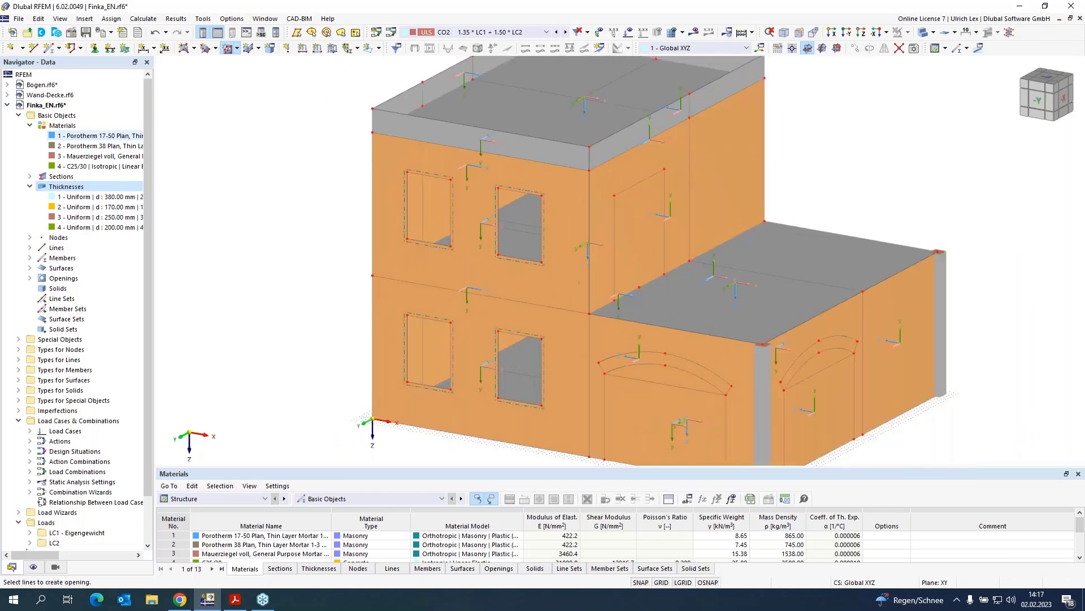
{"action": "scroll", "coordinate": [647, 287], "scroll_direction": "up", "scroll_amount": 3}
{"action": "left_click", "coordinate": [594, 270]}
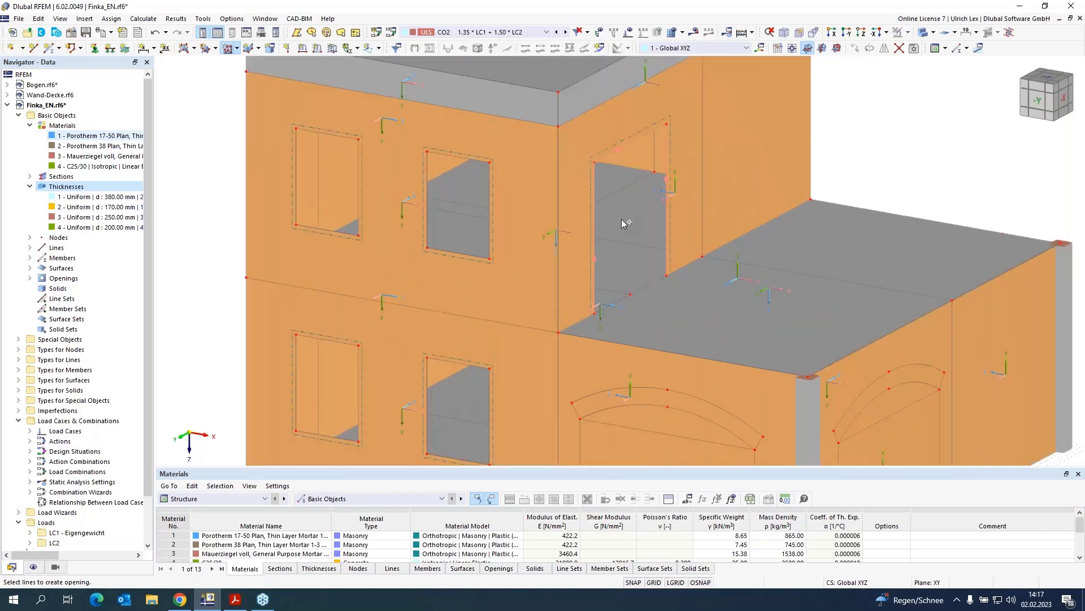
- Display the model as transparent solid and create the ground-floor door opening in the wall between main building and annex
{"action": "scroll", "coordinate": [618, 124], "scroll_direction": "down", "scroll_amount": 2}
{"action": "scroll", "coordinate": [616, 119], "scroll_direction": "down", "scroll_amount": 1}
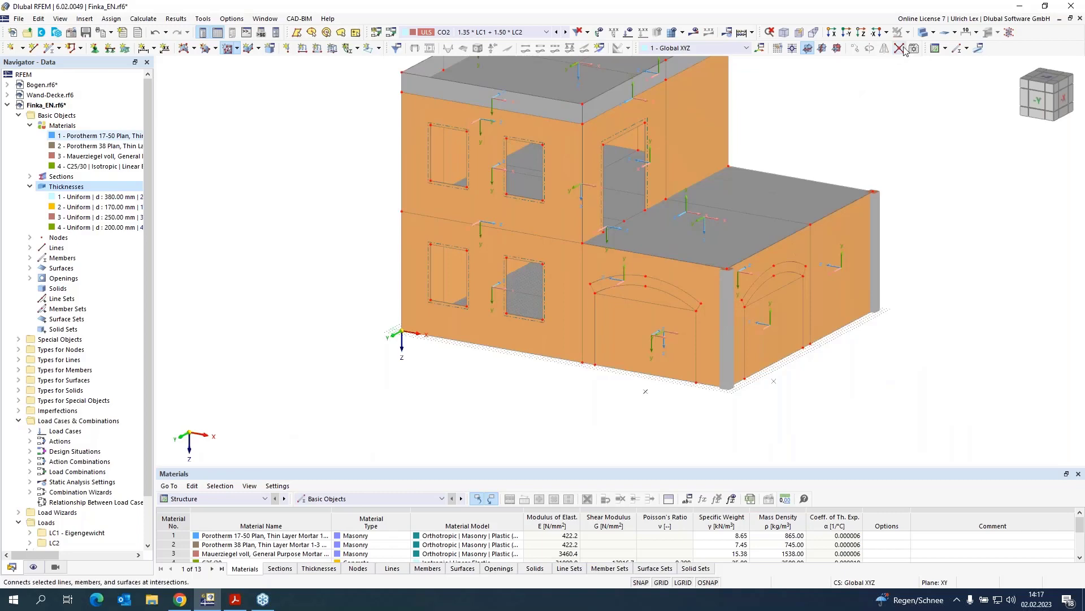
{"action": "left_click", "coordinate": [923, 33]}
{"action": "scroll", "coordinate": [634, 334], "scroll_direction": "up", "scroll_amount": 2}
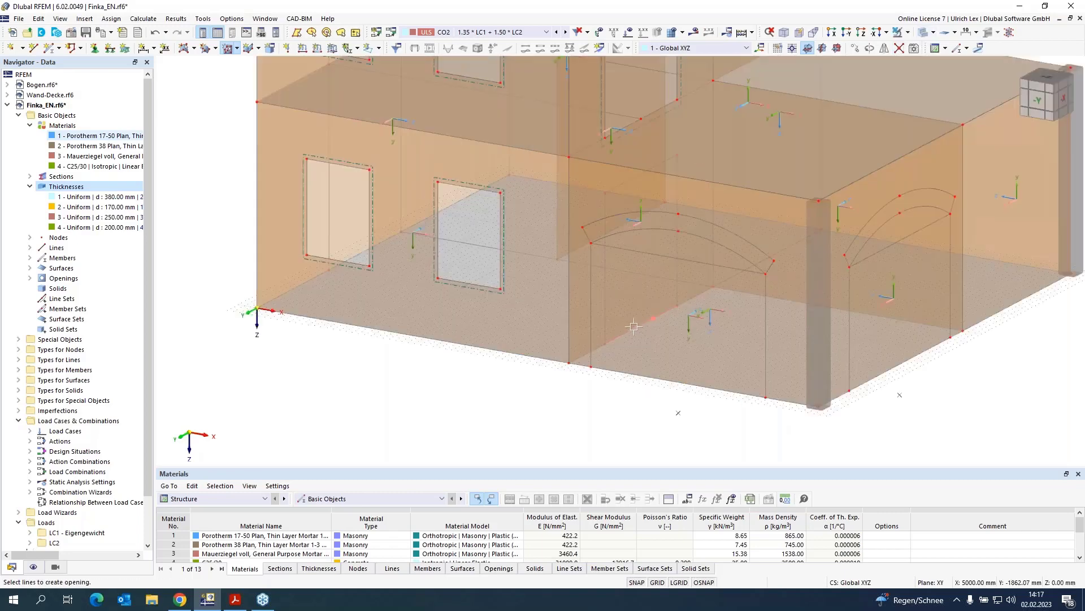
{"action": "left_click", "coordinate": [605, 313]}
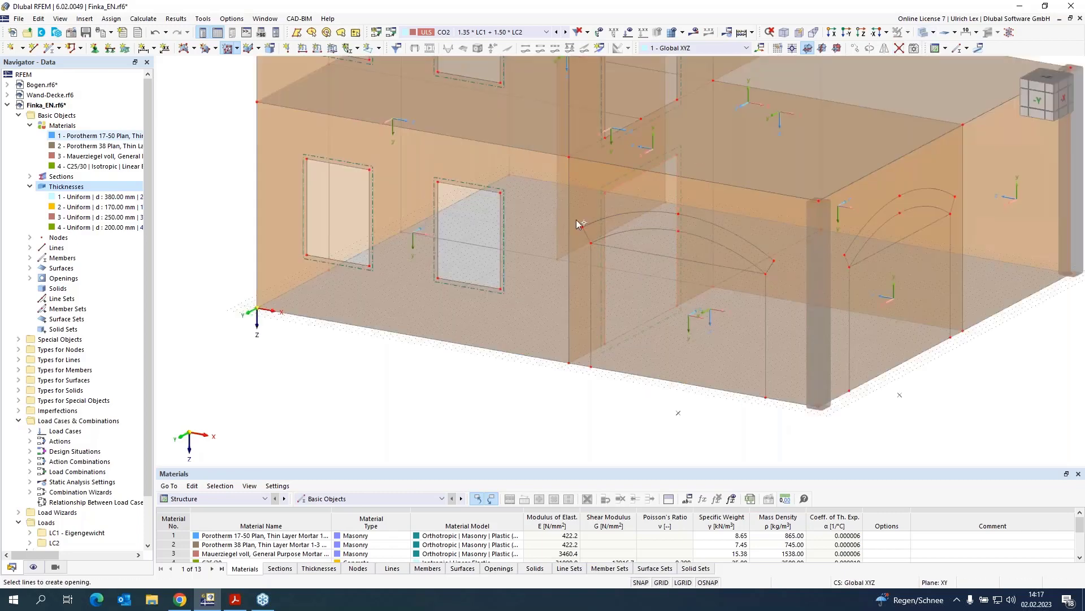
- Create the arched opening in the annex's front wall from its jambs, inclined arch ends, outer arc and base line
{"action": "scroll", "coordinate": [577, 253], "scroll_direction": "down", "scroll_amount": 2}
{"action": "scroll", "coordinate": [603, 291], "scroll_direction": "up", "scroll_amount": 4}
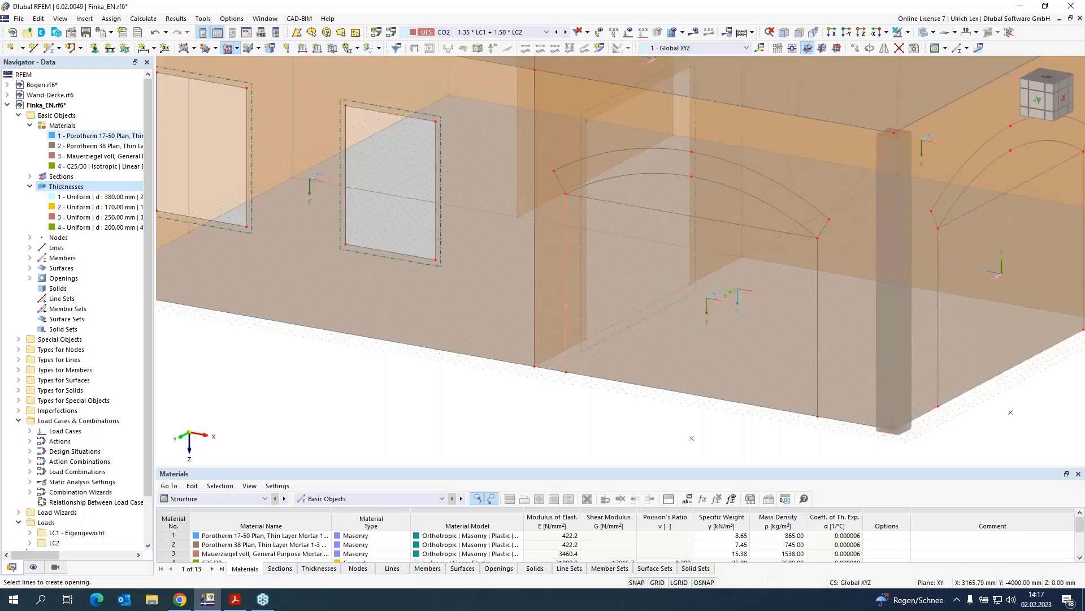
{"action": "left_click", "coordinate": [566, 248]}
{"action": "left_click", "coordinate": [559, 182]}
{"action": "left_click", "coordinate": [656, 148]}
{"action": "left_click", "coordinate": [823, 229]}
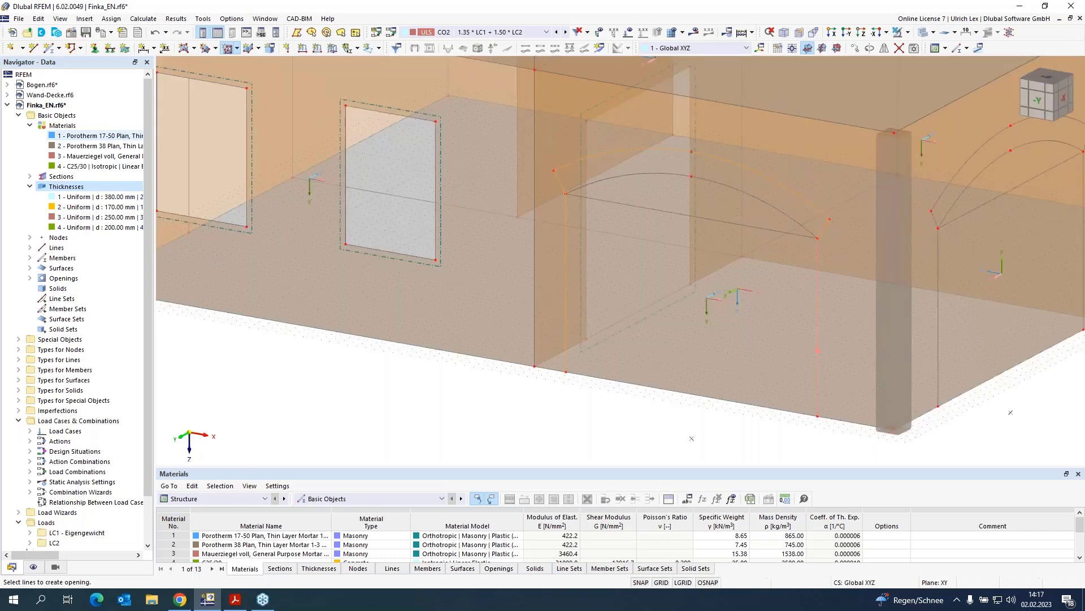
{"action": "left_click", "coordinate": [709, 395]}
- Create the arched opening in the annex's outer wall at X = 9000 mm from its jambs, arch ends, outer arc and base line
{"action": "scroll", "coordinate": [712, 390], "scroll_direction": "down", "scroll_amount": 2}
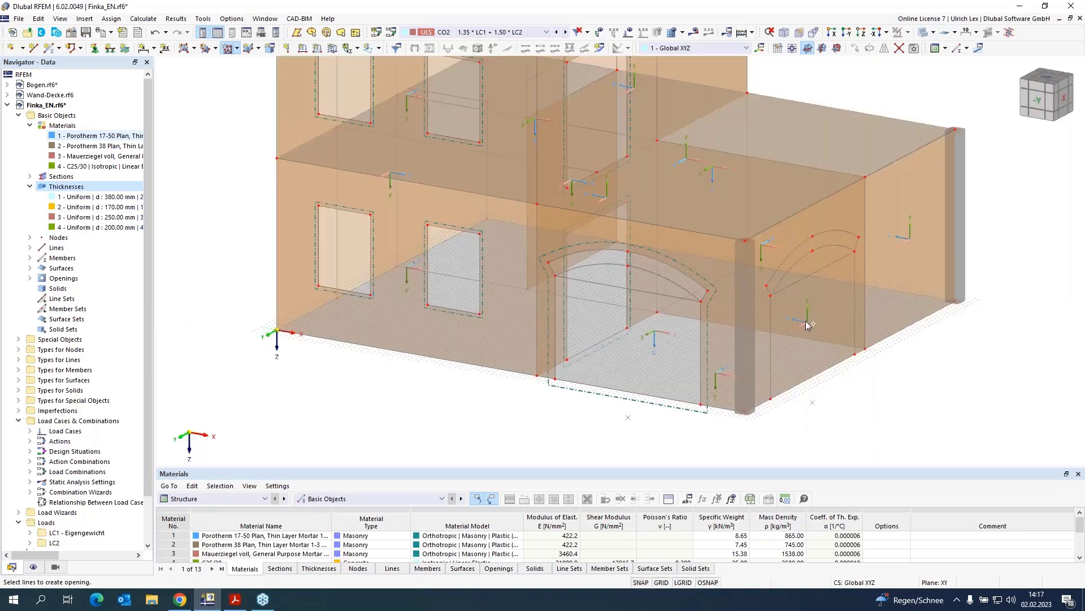
{"action": "scroll", "coordinate": [745, 337], "scroll_direction": "up", "scroll_amount": 3}
{"action": "left_click", "coordinate": [745, 337]}
{"action": "left_click", "coordinate": [741, 268]}
{"action": "left_click", "coordinate": [761, 225]}
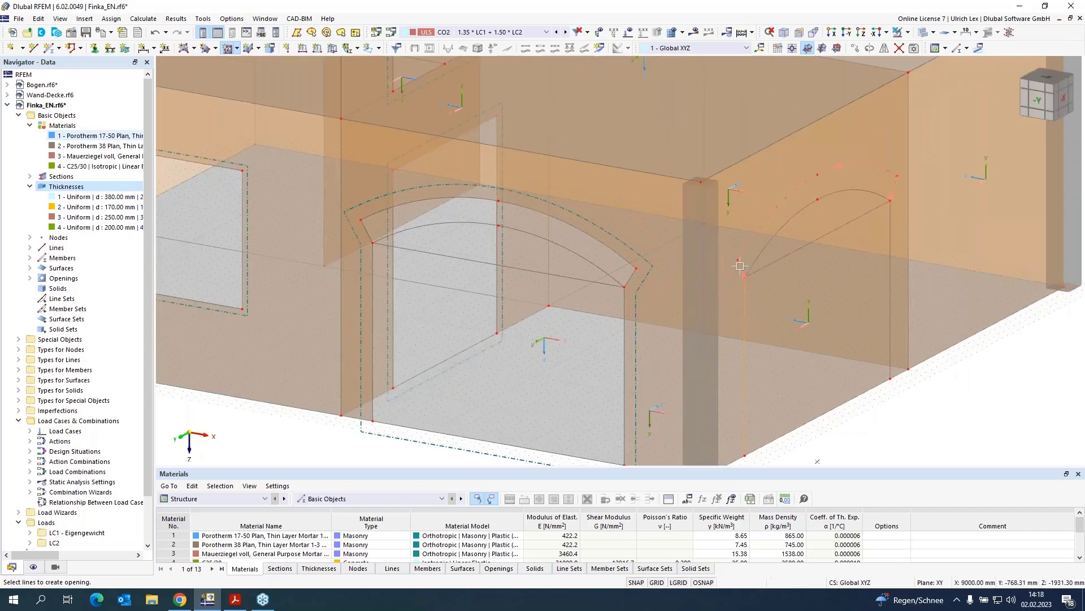
{"action": "left_click", "coordinate": [894, 188]}
{"action": "left_click", "coordinate": [890, 230]}
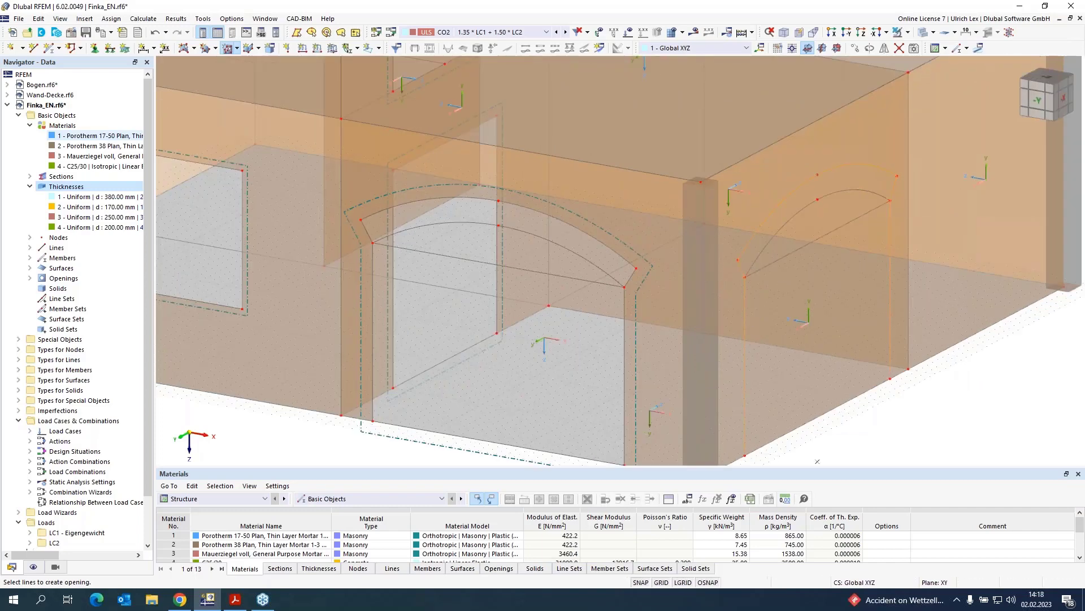
{"action": "left_click", "coordinate": [870, 388]}
{"action": "scroll", "coordinate": [868, 362], "scroll_direction": "down", "scroll_amount": 4}
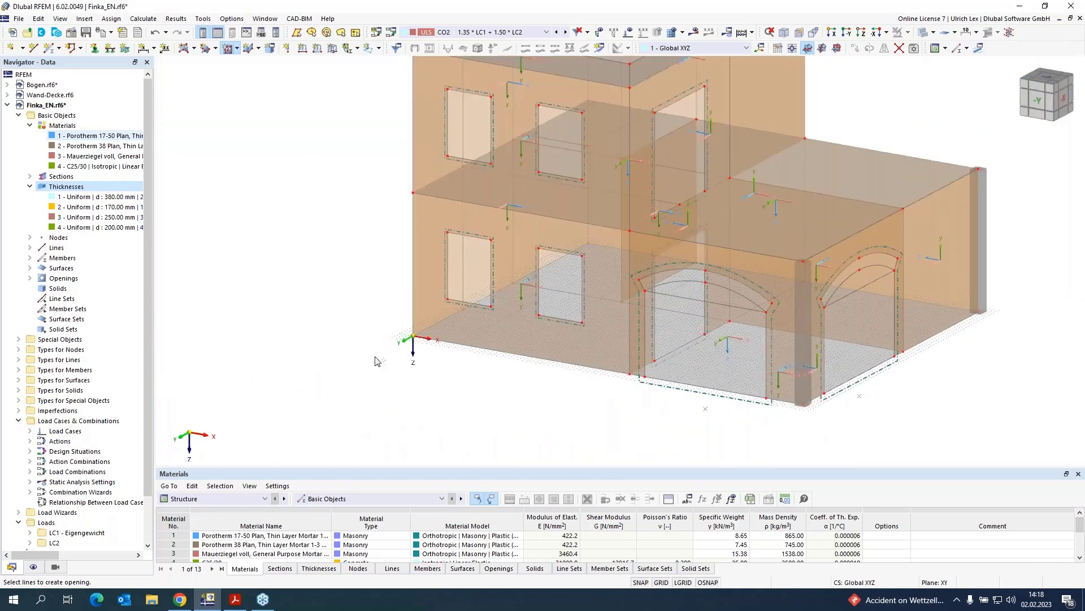
{"action": "key", "text": "Escape"}
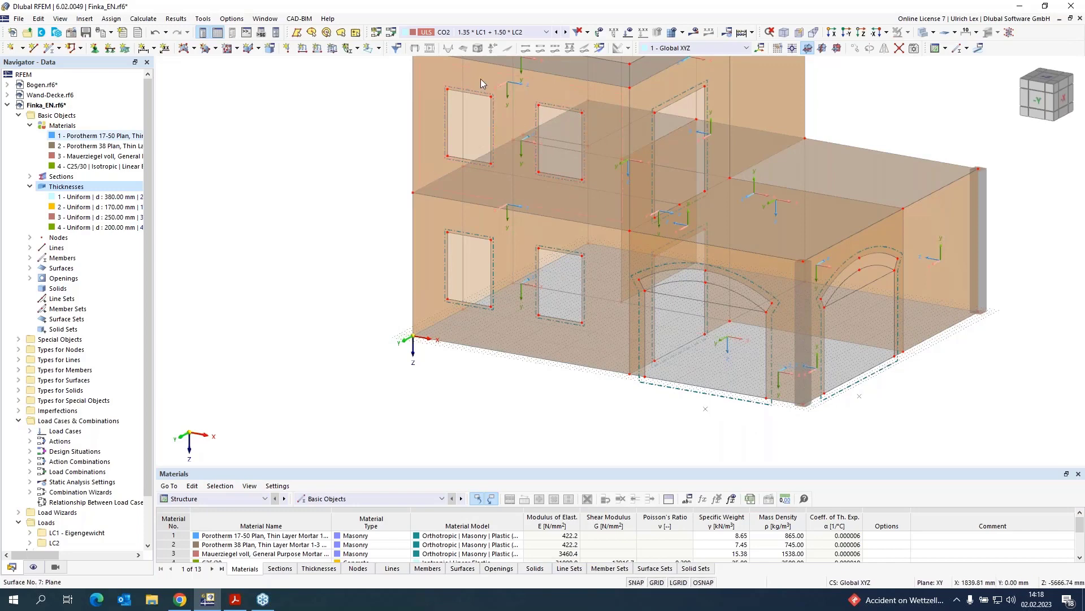
- Edit the top lines of the four front windows together and add a beam member with uniform section distribution
{"action": "scroll", "coordinate": [420, 250], "scroll_direction": "down", "scroll_amount": 1}
{"action": "scroll", "coordinate": [503, 91], "scroll_direction": "up", "scroll_amount": 2}
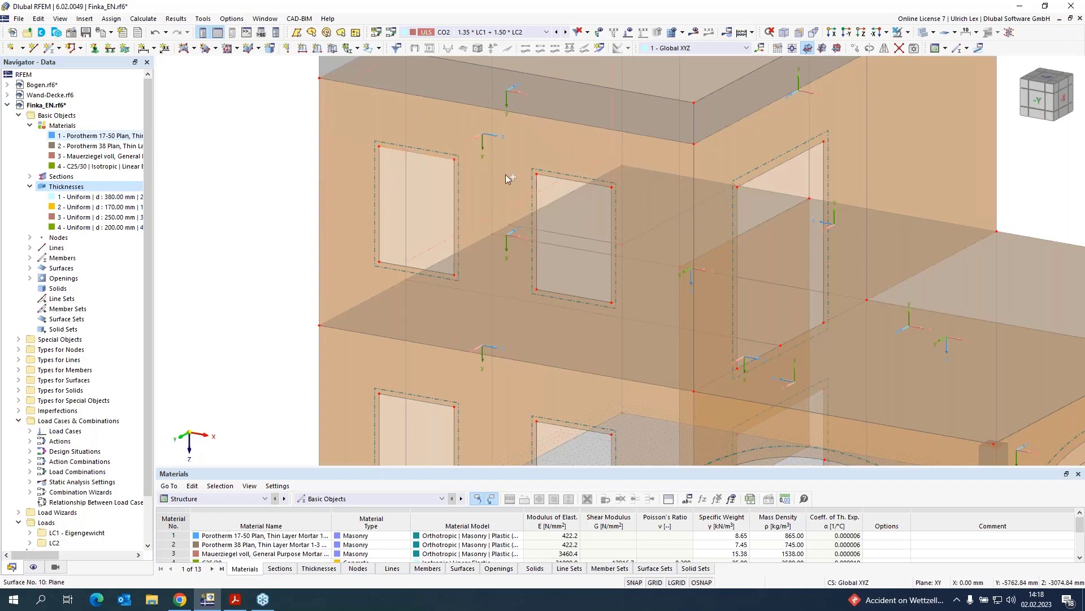
{"action": "double_click", "coordinate": [562, 426]}
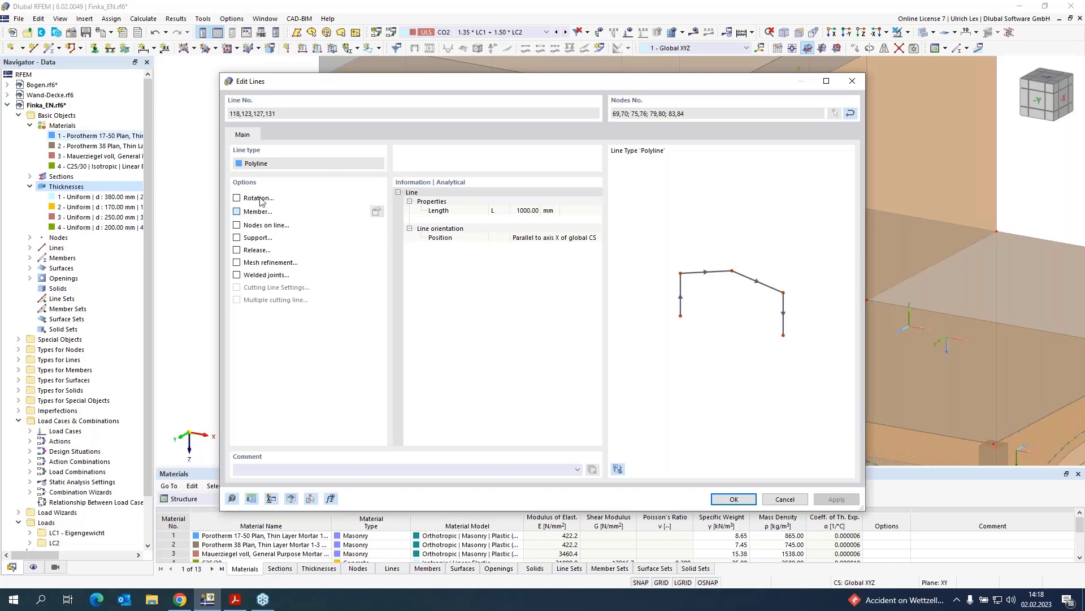
{"action": "left_click", "coordinate": [301, 211]}
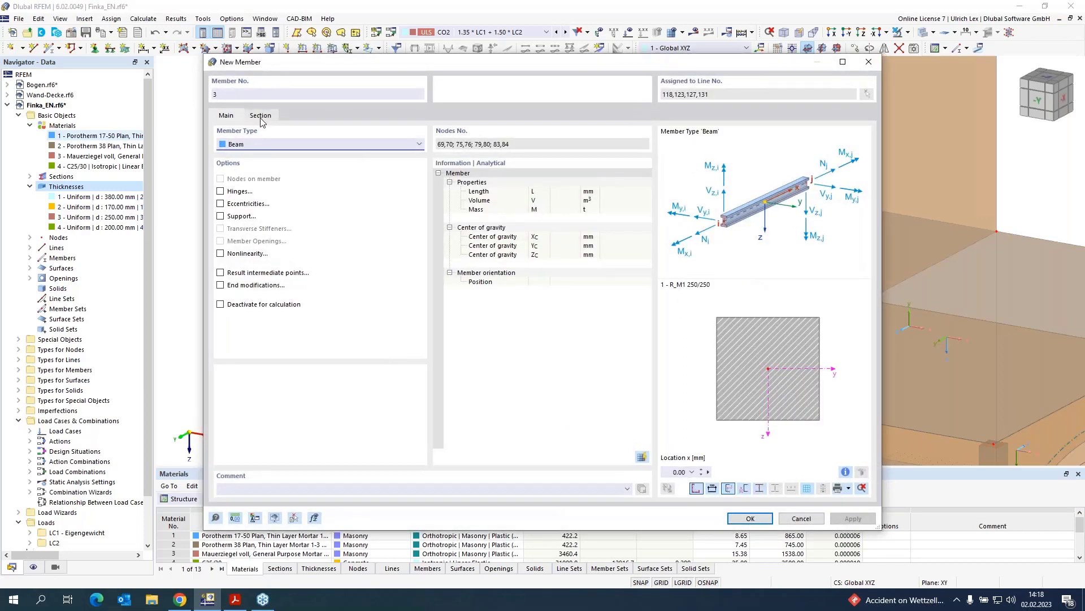
{"action": "left_click", "coordinate": [261, 116]}
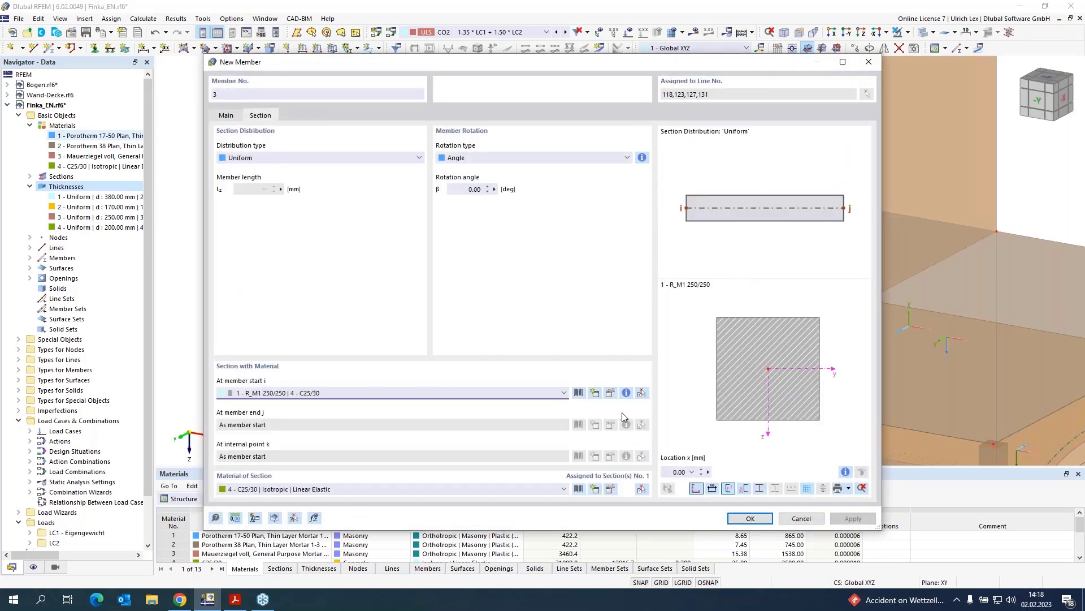
- Define a massive rectangular C25/30 section with b = 300 mm and h = 50 mm and apply it to the four window lintels
{"action": "left_click", "coordinate": [597, 395]}
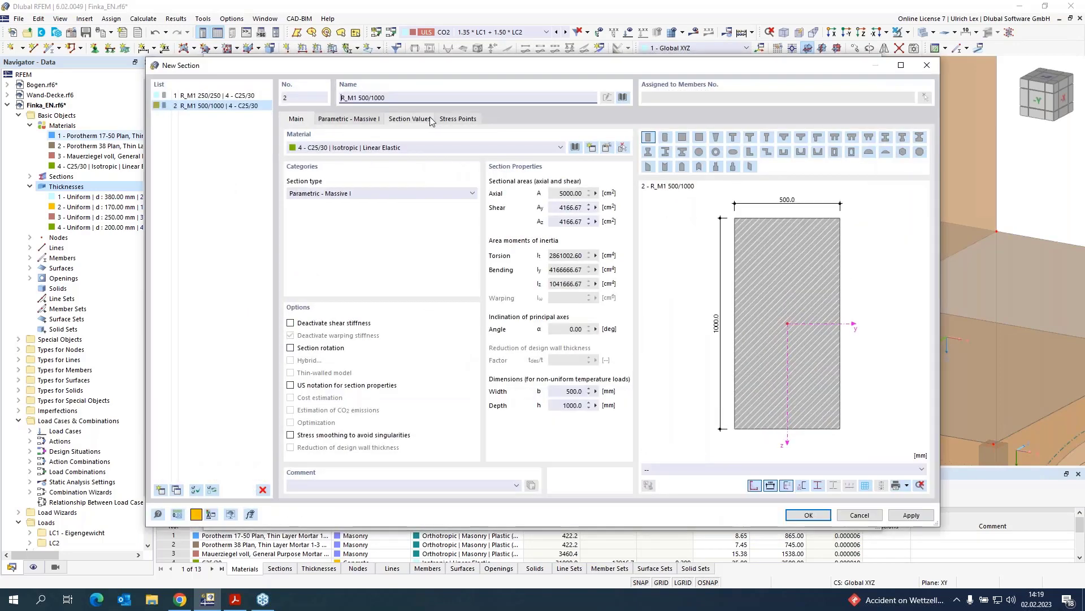
{"action": "left_click", "coordinate": [349, 118]}
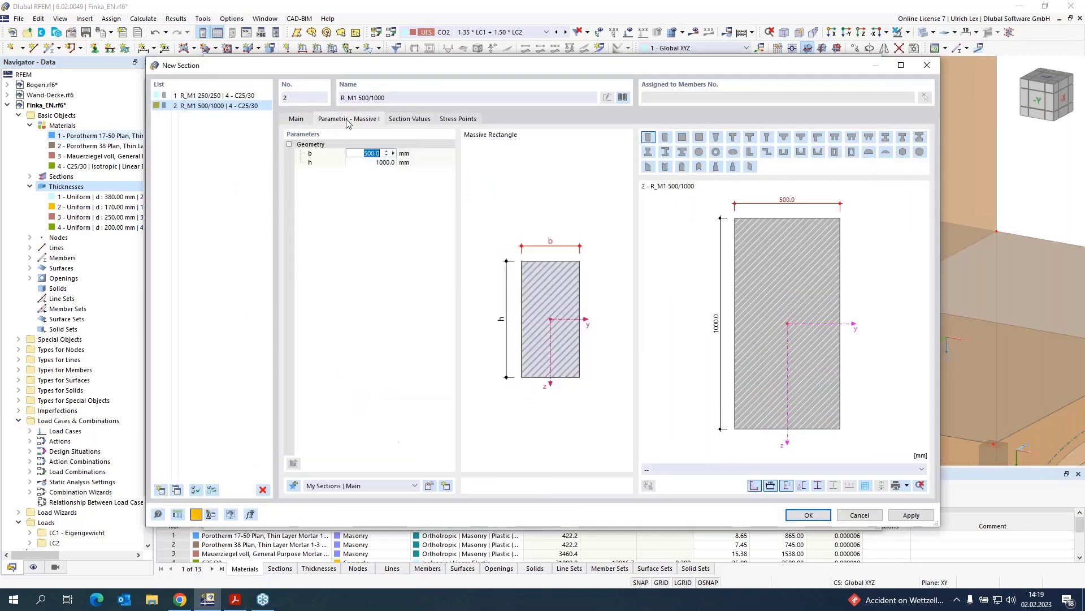
{"action": "left_click", "coordinate": [372, 152]}
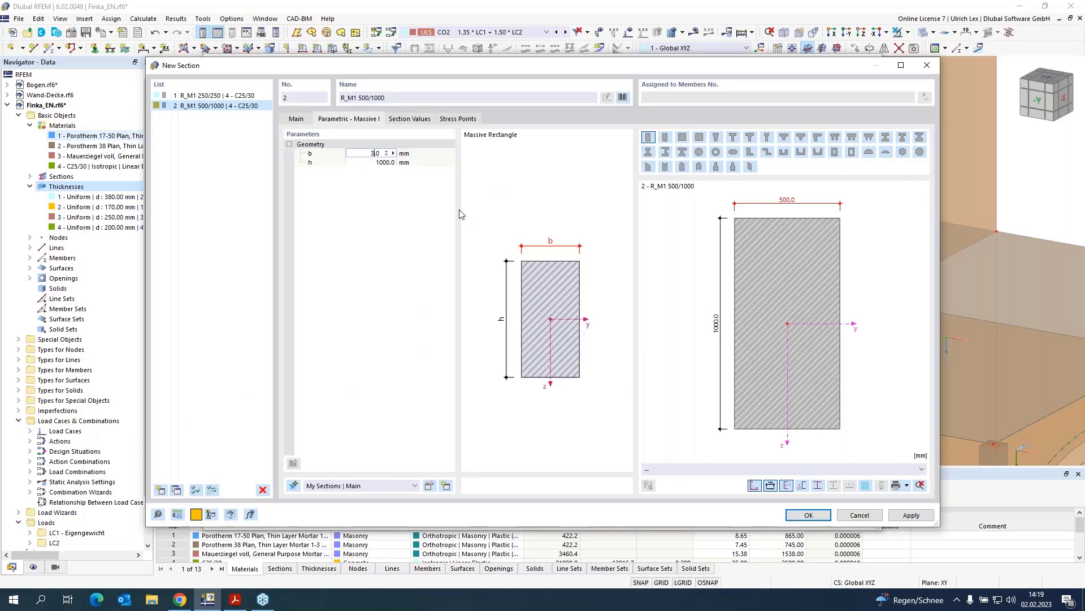
{"action": "type", "text": "300.0"}
{"action": "key", "text": "Tab"}
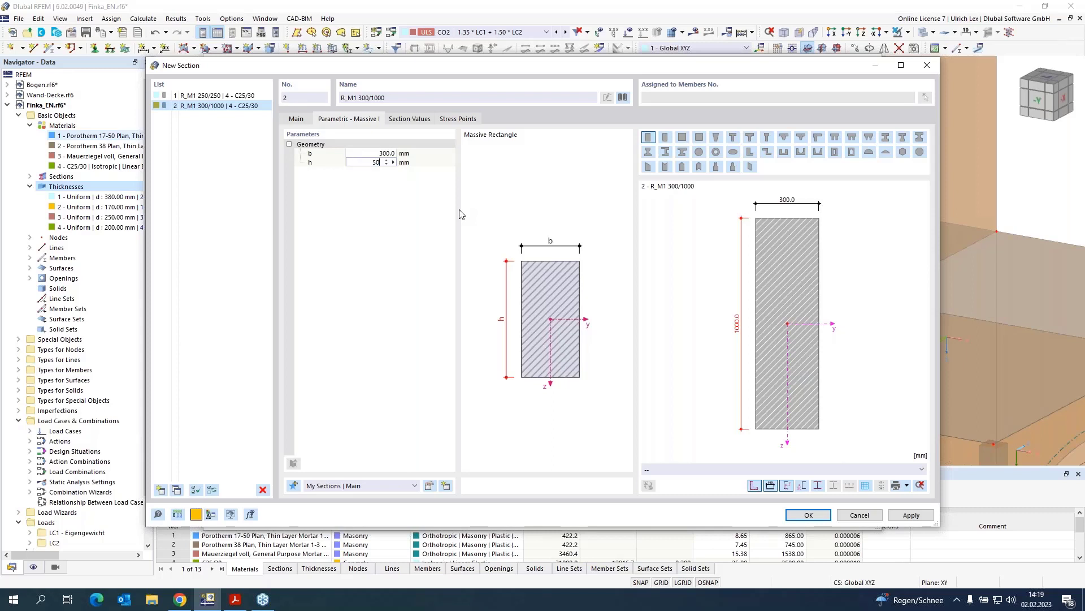
{"action": "type", "text": "50"}
{"action": "key", "text": "Return"}
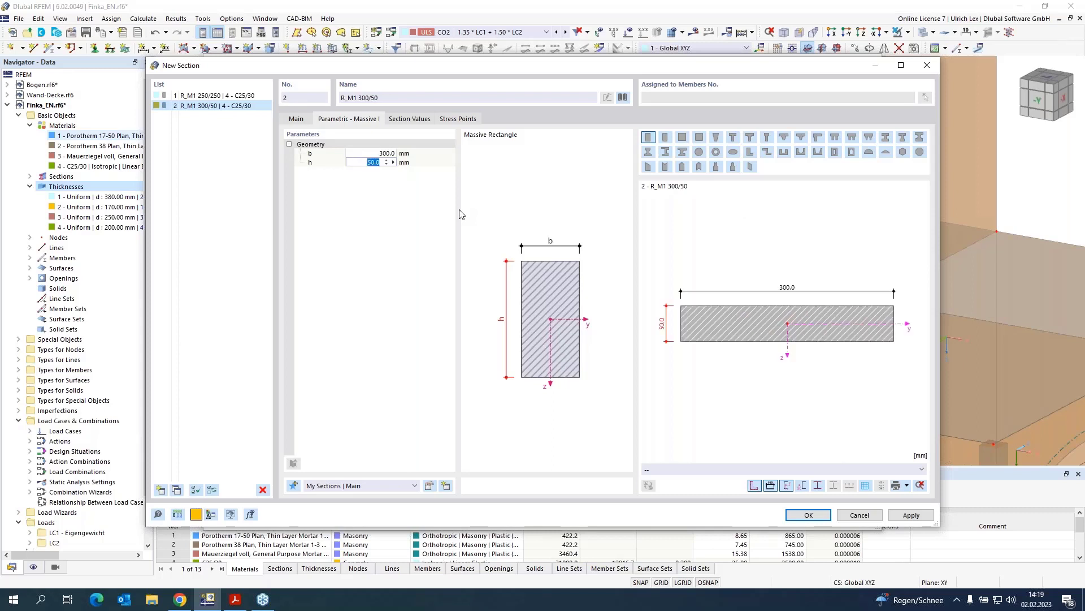
{"action": "left_click", "coordinate": [809, 515]}
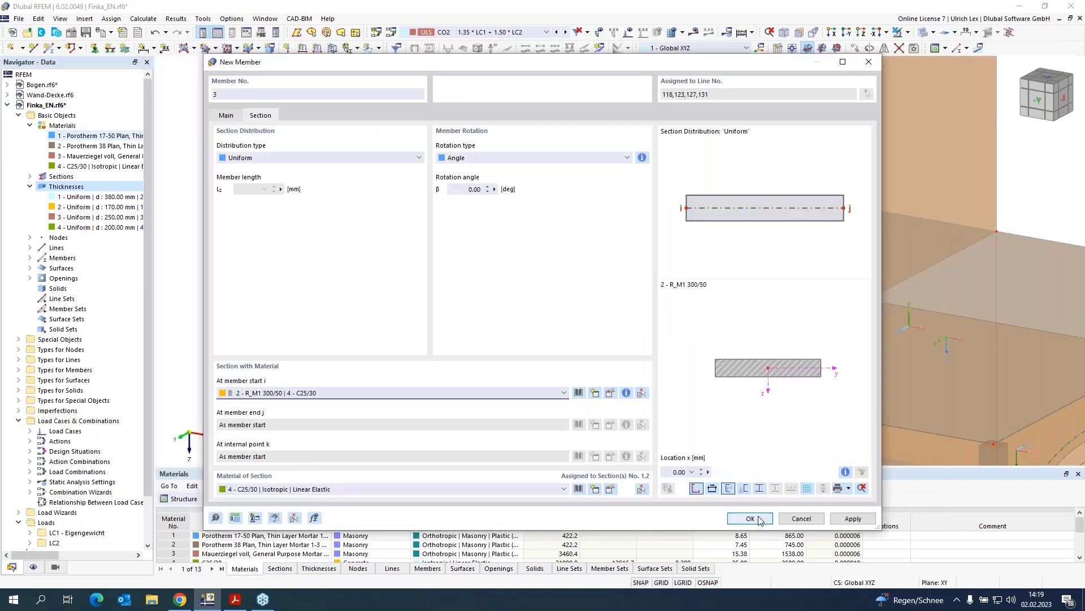
{"action": "left_click", "coordinate": [758, 519]}
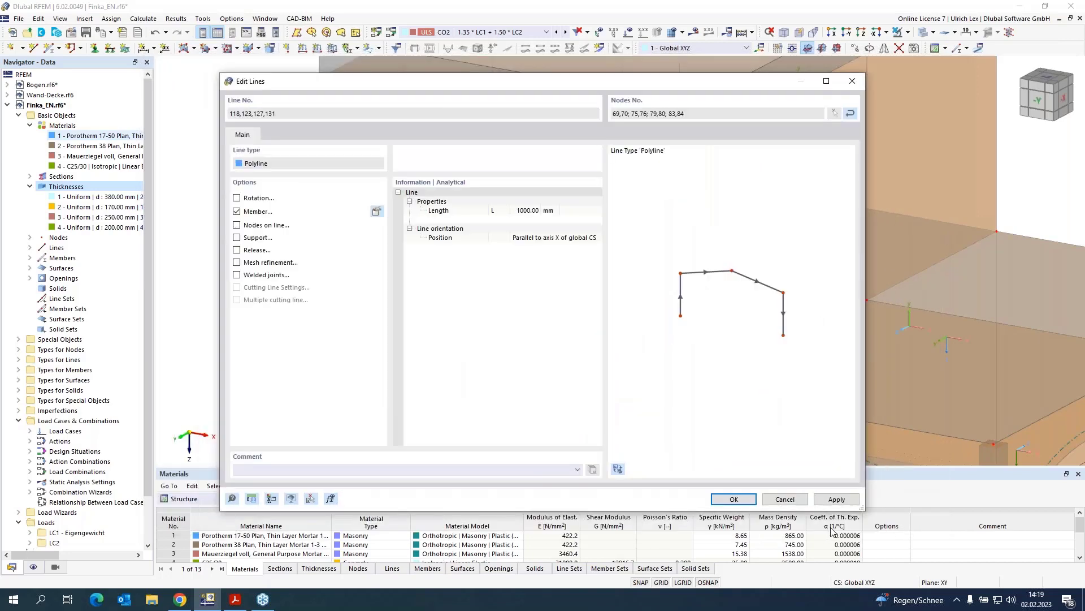
{"action": "left_click", "coordinate": [720, 499]}
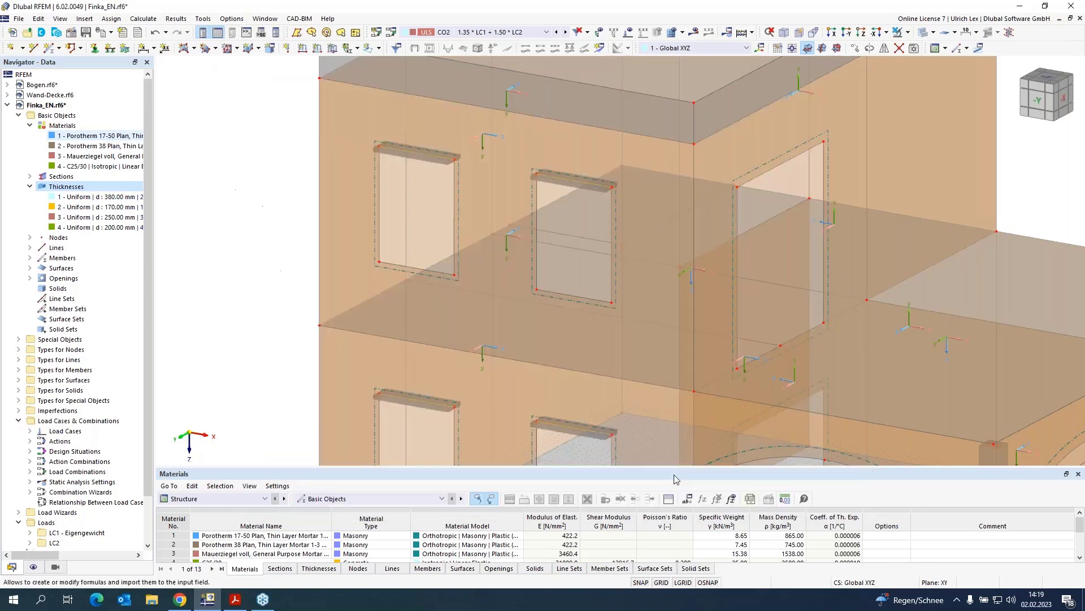
{"action": "scroll", "coordinate": [252, 213], "scroll_direction": "down", "scroll_amount": 2}
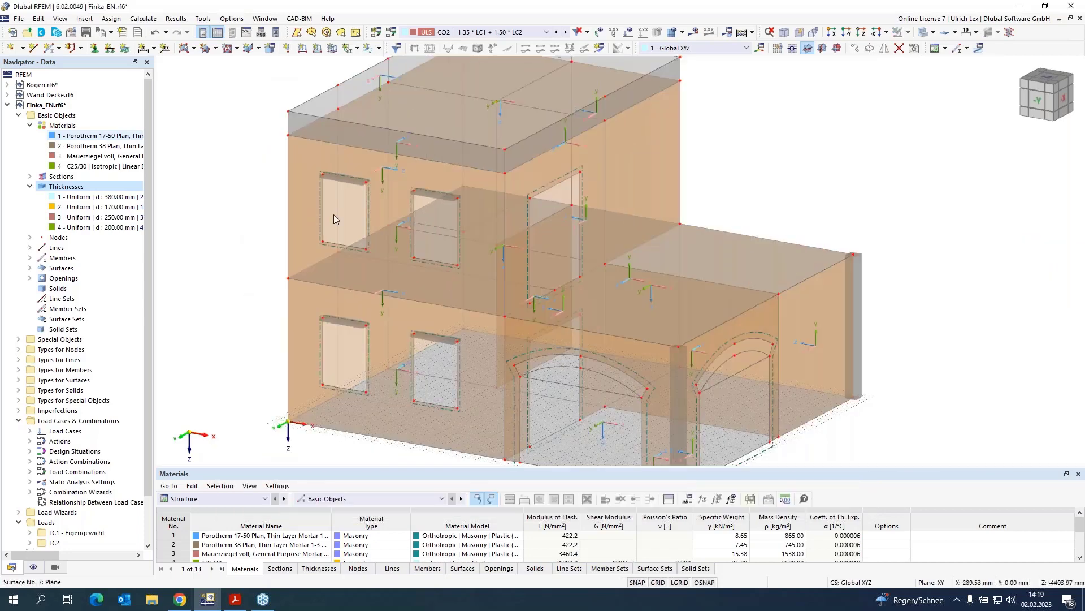
{"action": "middle_click_drag", "start_coordinate": [775, 199], "coordinate": [813, 148]}
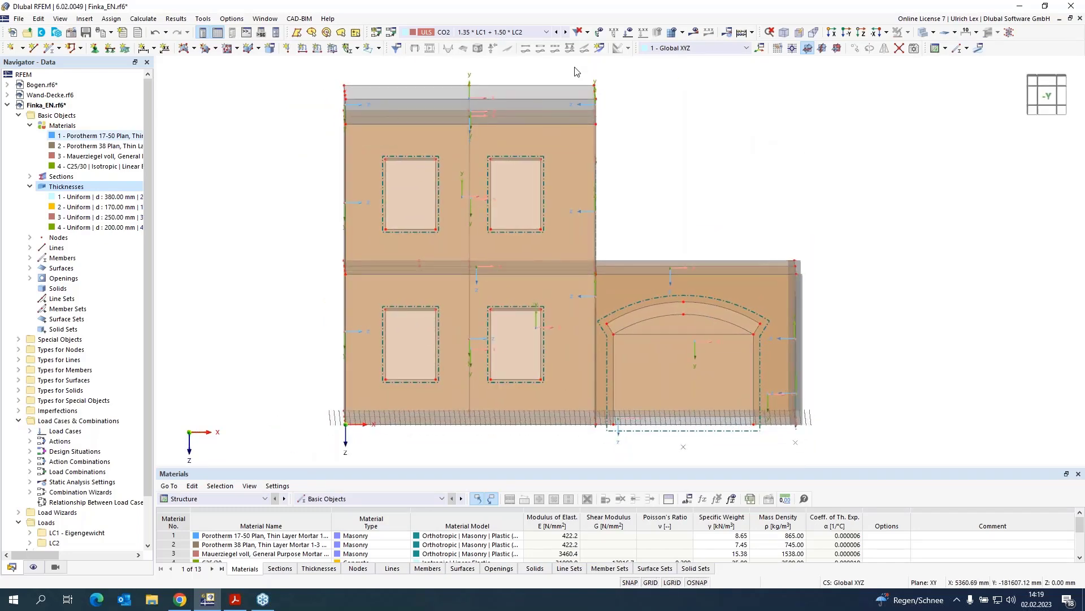
- Isolate the wall at X = 5000 mm and its related objects, and view its two stacked openings
{"action": "left_click_drag", "start_coordinate": [577, 64], "coordinate": [601, 457]}
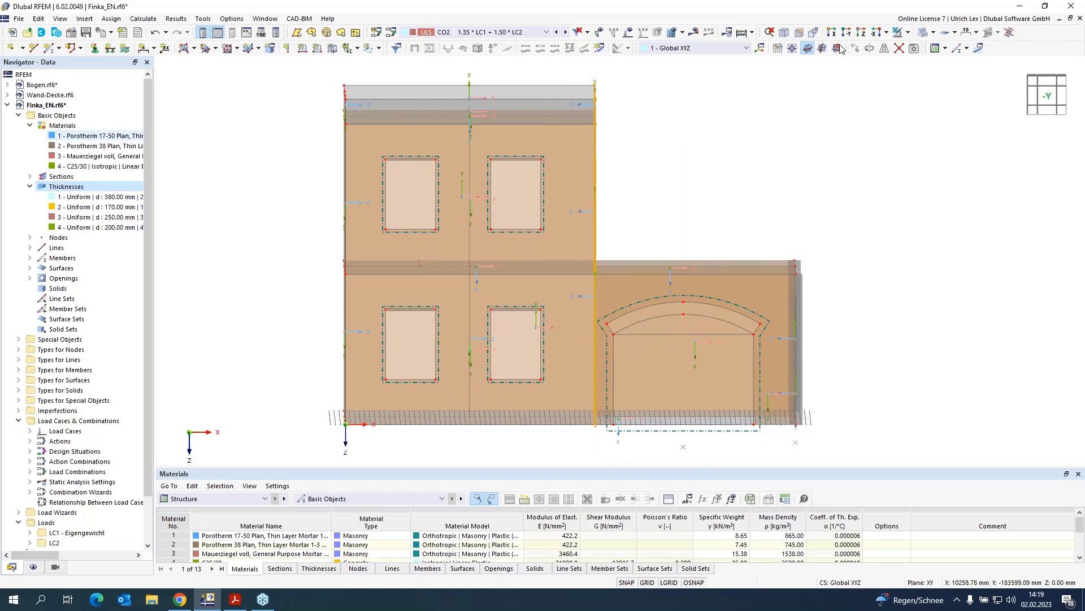
{"action": "left_click", "coordinate": [931, 32]}
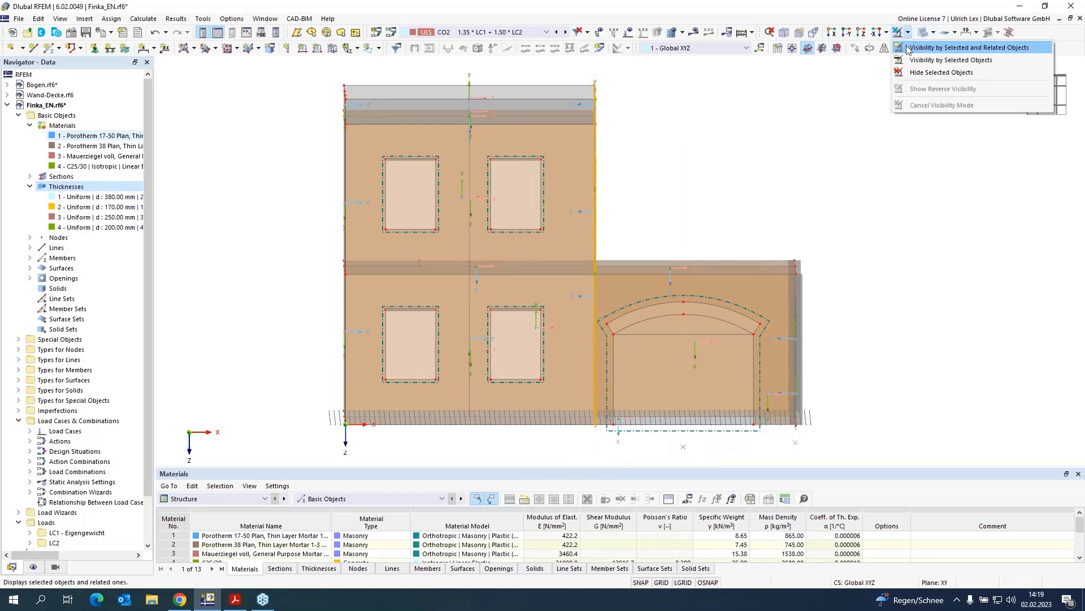
{"action": "left_click", "coordinate": [961, 48]}
{"action": "middle_click_drag", "start_coordinate": [868, 161], "coordinate": [718, 199], "text": "ctrl"}
{"action": "key", "text": "Escape"}
{"action": "scroll", "coordinate": [484, 173], "scroll_direction": "up", "scroll_amount": 5}
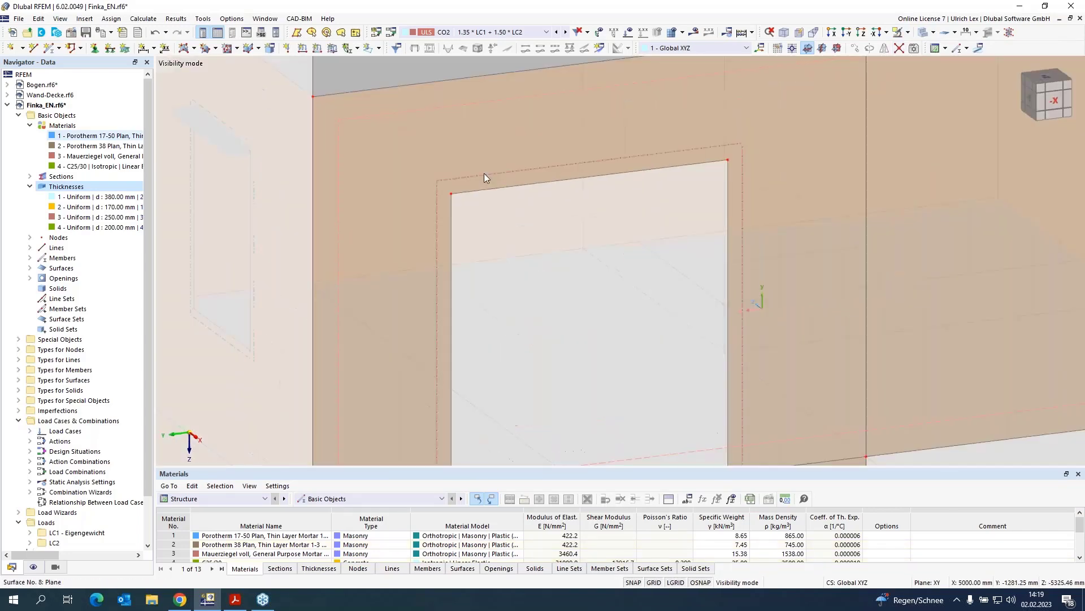
- Enable parallel object snapping and draw a 100 mm line extending the upper opening's top edge beyond its Y = -1000 mm corner
{"action": "right_click", "coordinate": [701, 583]}
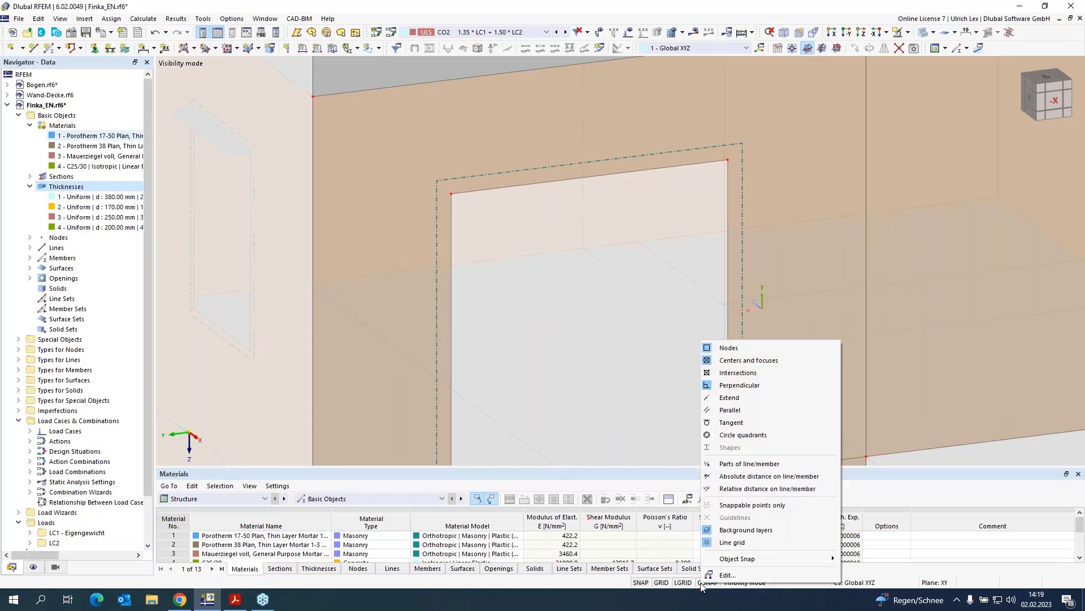
{"action": "left_click", "coordinate": [758, 410]}
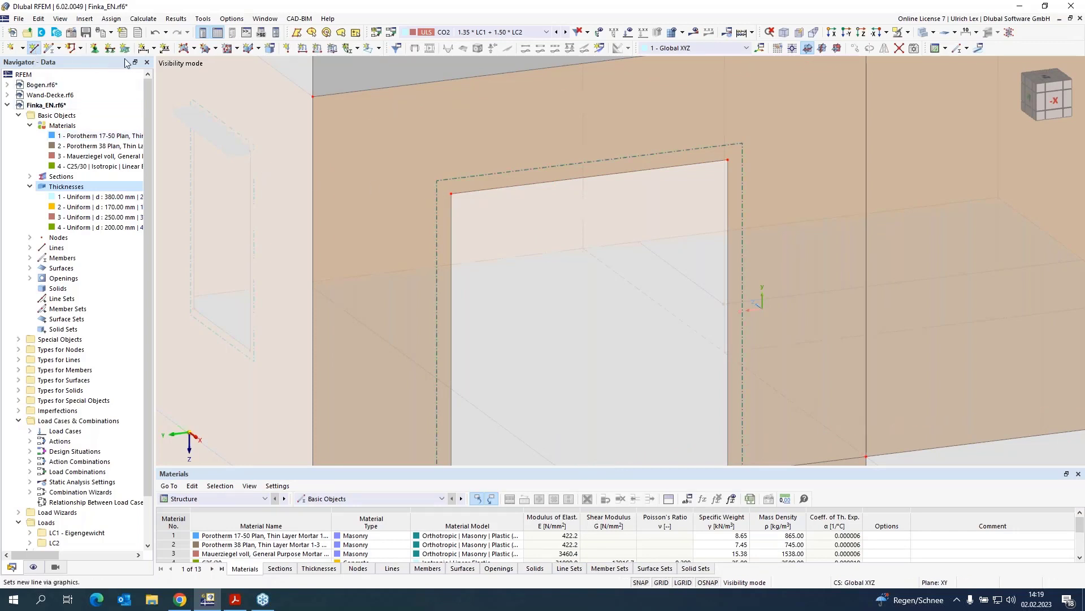
{"action": "left_click", "coordinate": [451, 194]}
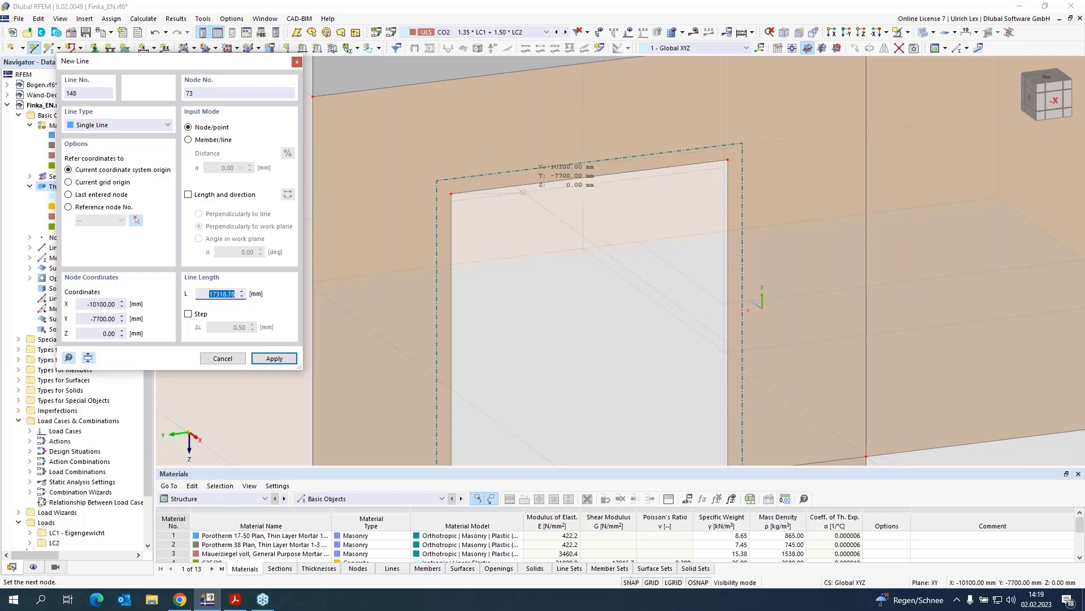
{"action": "scroll", "coordinate": [509, 189], "scroll_direction": "up", "scroll_amount": 3}
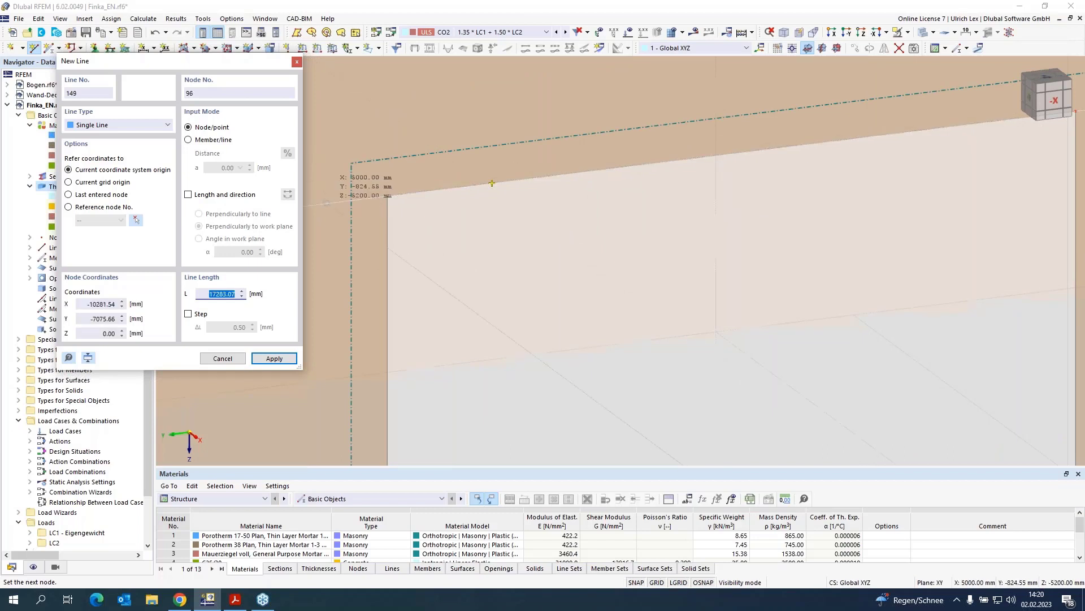
{"action": "left_click", "coordinate": [387, 195]}
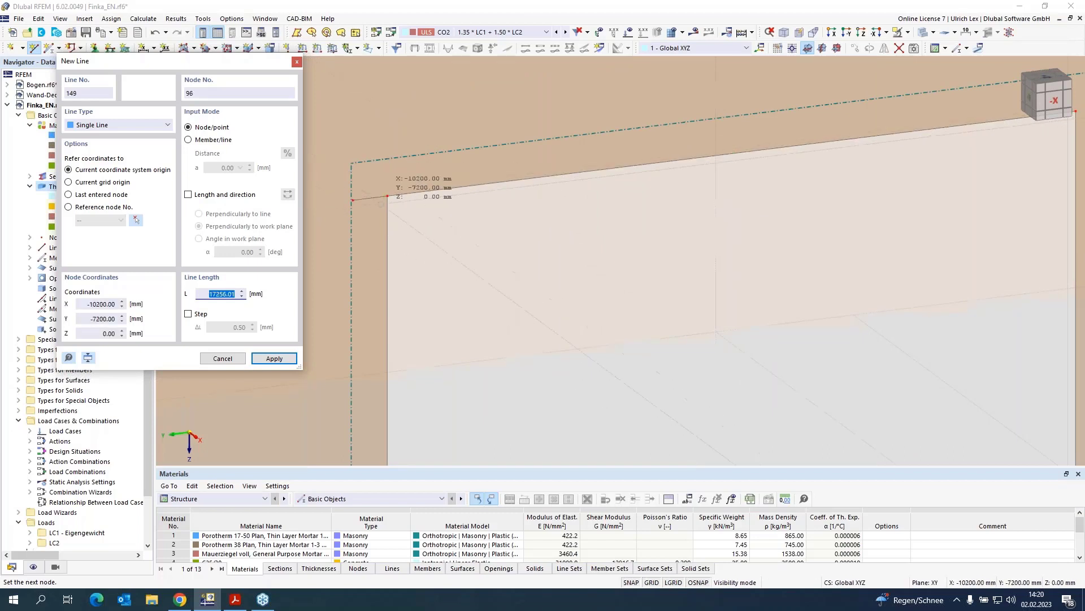
- Draw a 2100 mm line from the extension's end along the upper opening's top edge to the corner at Y = -3000 mm
{"action": "scroll", "coordinate": [332, 264], "scroll_direction": "down", "scroll_amount": 2}
{"action": "scroll", "coordinate": [332, 264], "scroll_direction": "down", "scroll_amount": 1}
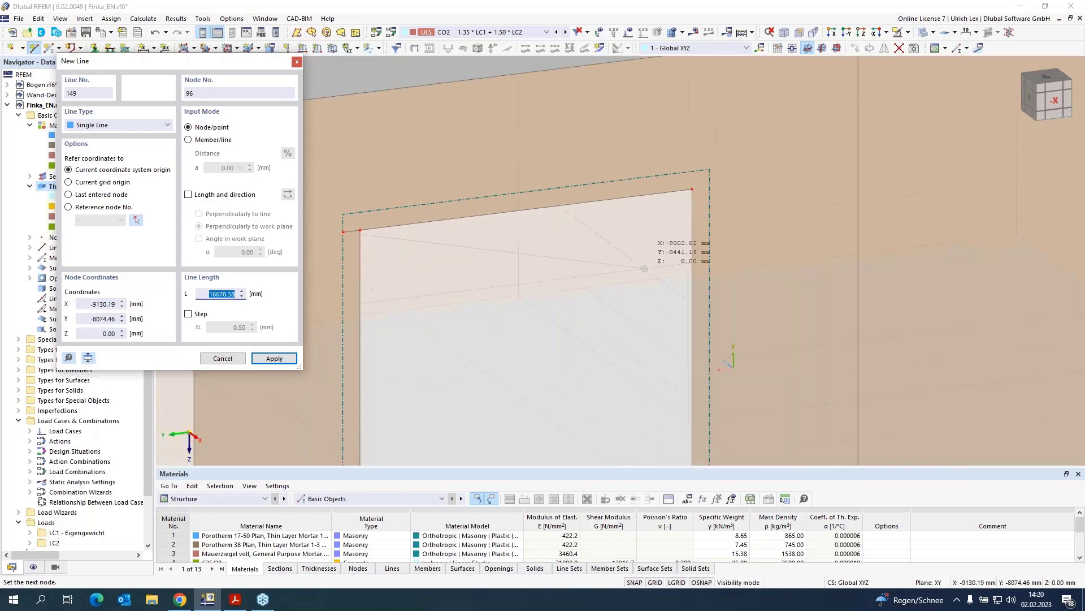
{"action": "scroll", "coordinate": [719, 200], "scroll_direction": "up", "scroll_amount": 4}
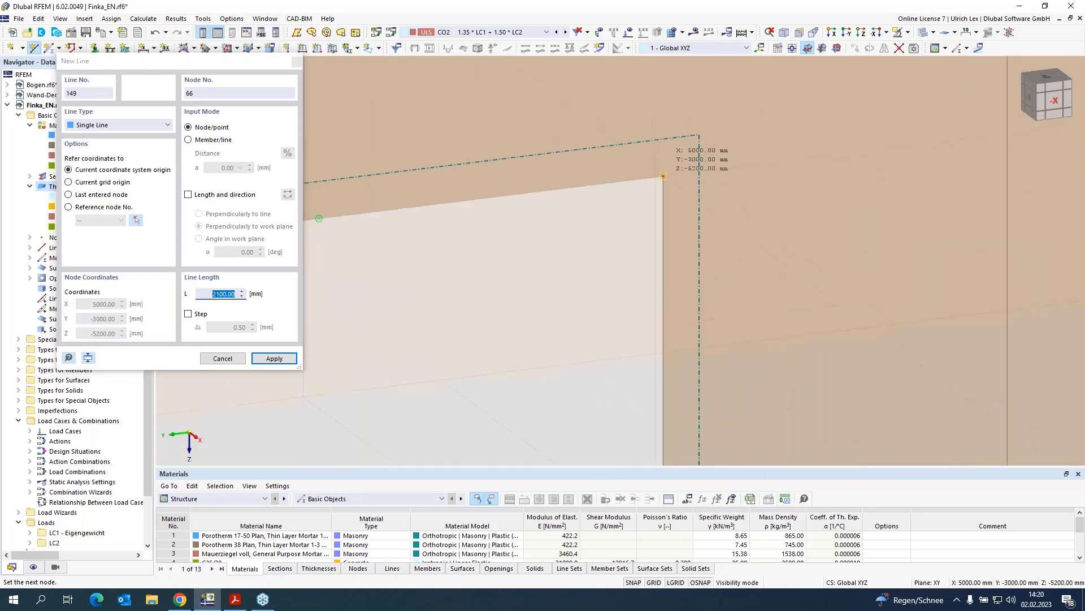
{"action": "left_click", "coordinate": [663, 177]}
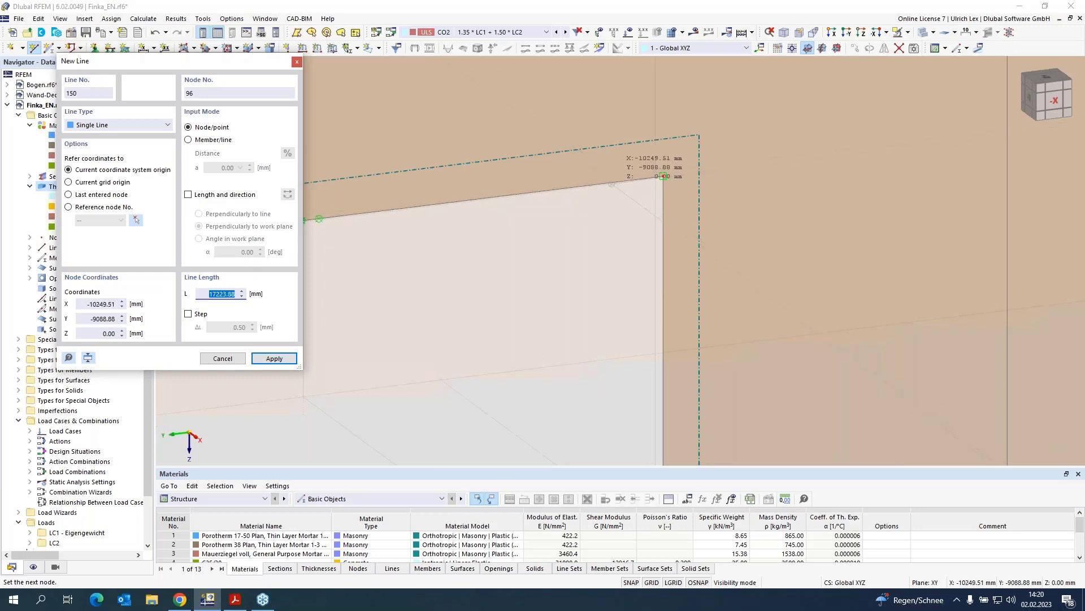
{"action": "left_click", "coordinate": [663, 177]}
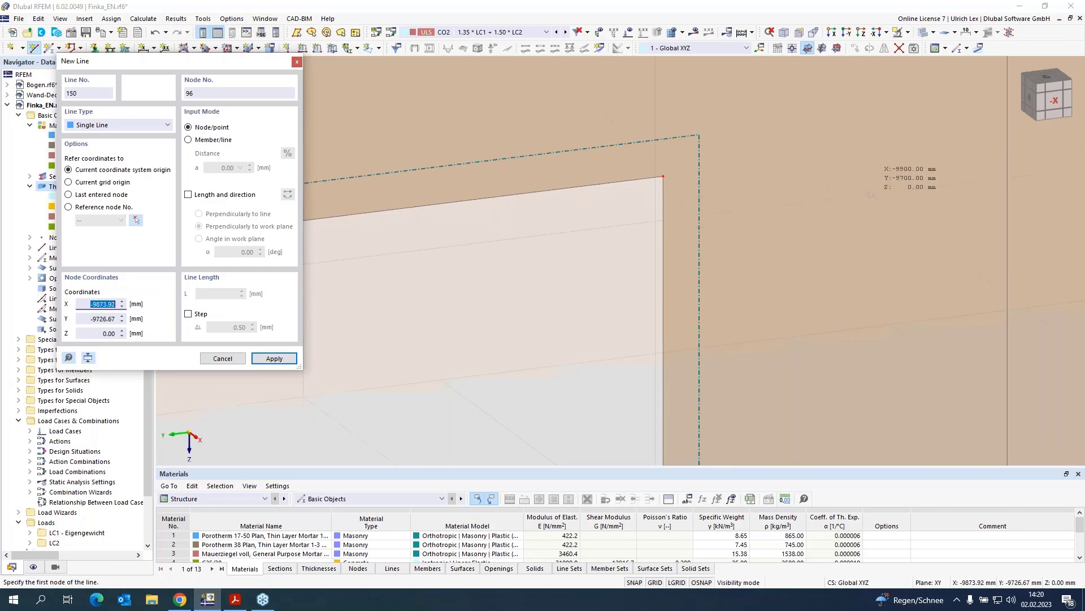
{"action": "key", "text": "Escape"}
- Display the model as wireframe and window-select the overlapping lines at the extended corner of the upper opening
{"action": "scroll", "coordinate": [872, 202], "scroll_direction": "down", "scroll_amount": 2}
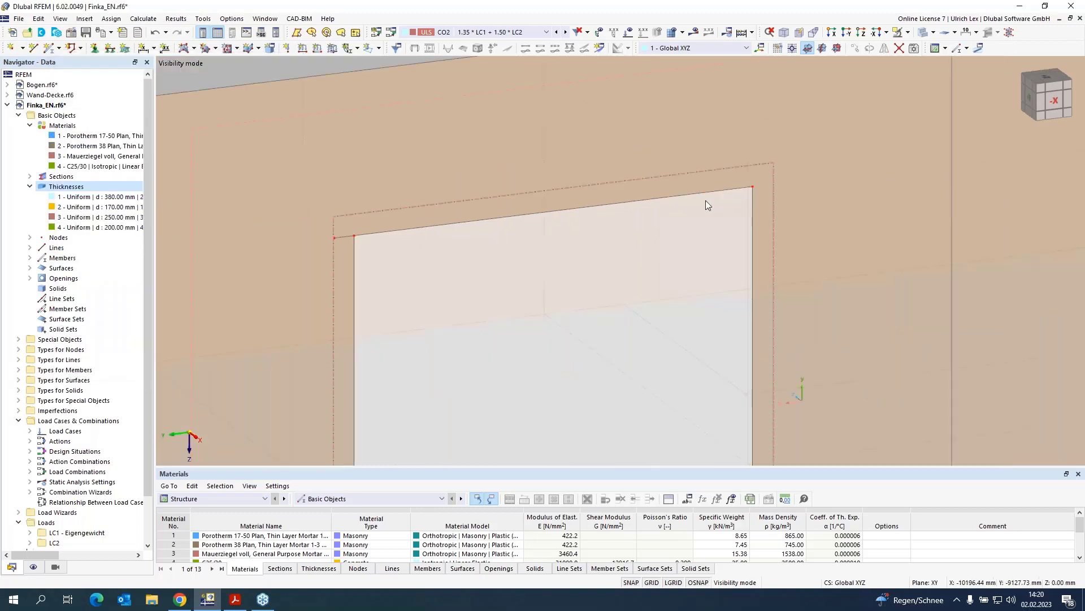
{"action": "left_click", "coordinate": [342, 237]}
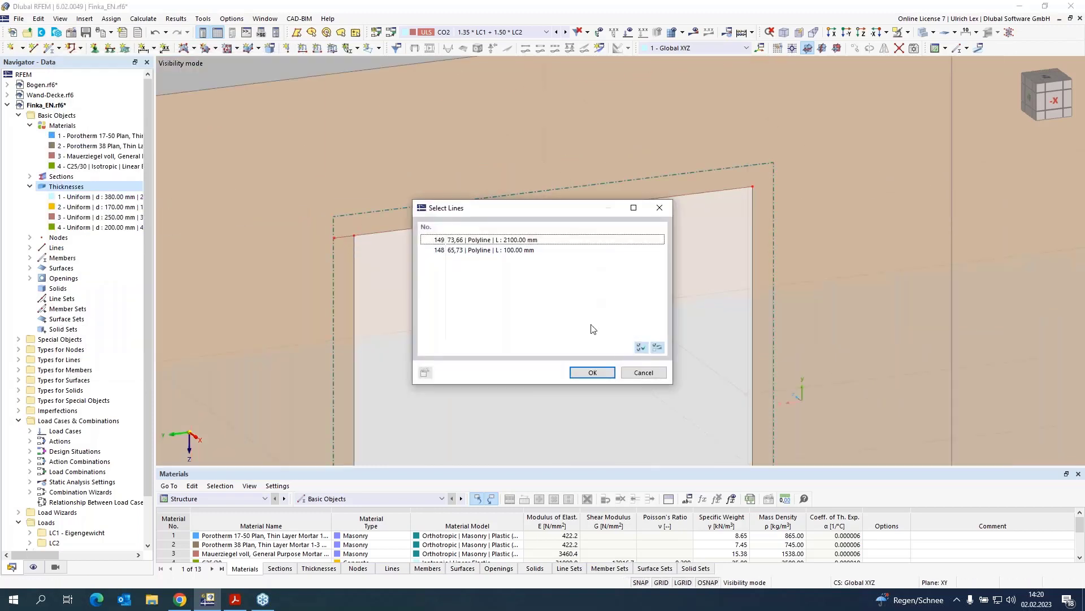
{"action": "left_click", "coordinate": [643, 372]}
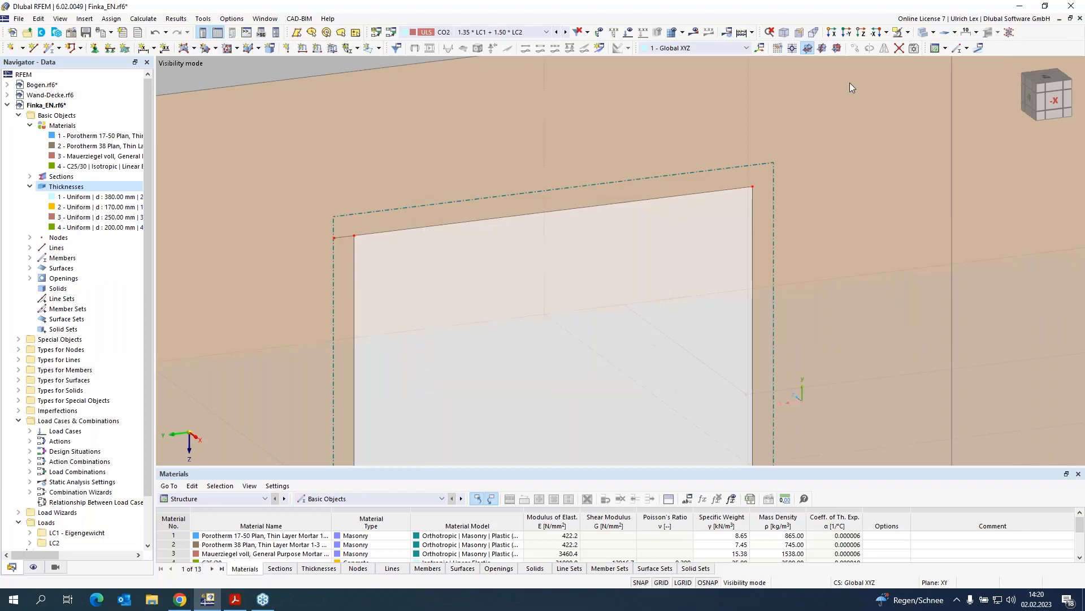
{"action": "left_click", "coordinate": [922, 32]}
{"action": "scroll", "coordinate": [347, 249], "scroll_direction": "up", "scroll_amount": 2}
{"action": "scroll", "coordinate": [345, 245], "scroll_direction": "up", "scroll_amount": 1}
{"action": "left_click_drag", "start_coordinate": [401, 256], "coordinate": [270, 187]}
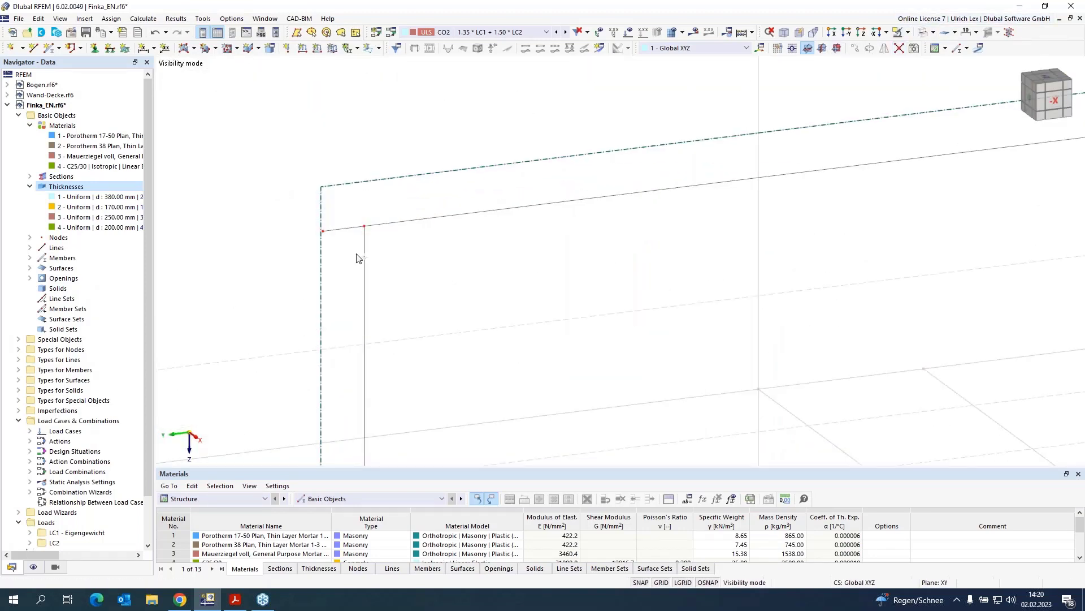
- Copy the short bearing line to the upper opening's other top corner at Y = -3000 mm
{"action": "scroll", "coordinate": [302, 265], "scroll_direction": "down", "scroll_amount": 3}
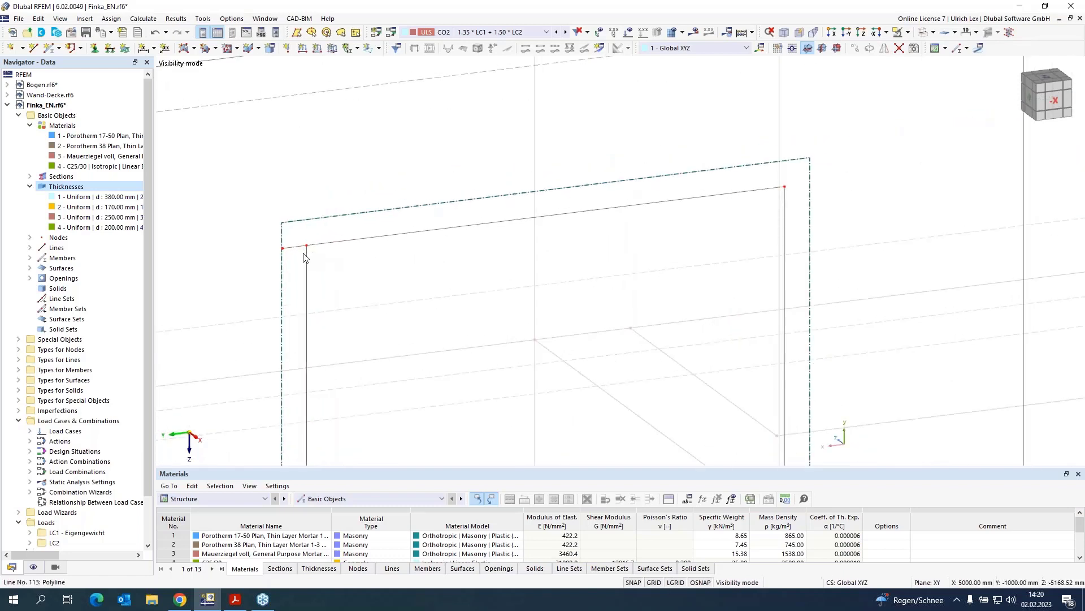
{"action": "left_click_drag", "start_coordinate": [341, 229], "coordinate": [785, 188]}
{"action": "scroll", "coordinate": [347, 146], "scroll_direction": "down", "scroll_amount": 6}
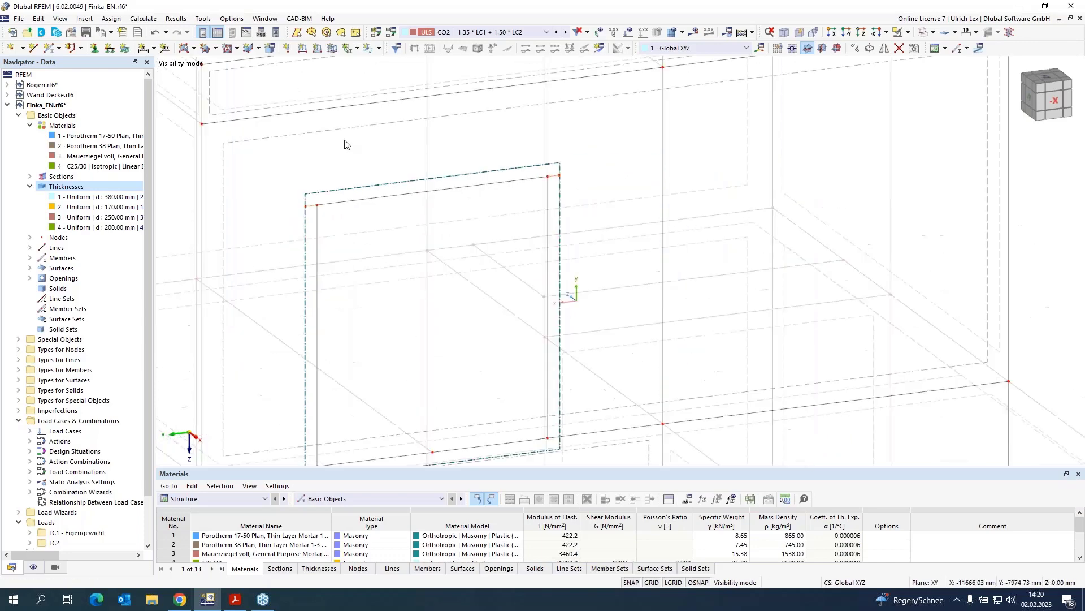
- Copy both short bearing lines 3000 mm down in Z to the top corners of the lower opening
{"action": "scroll", "coordinate": [348, 202], "scroll_direction": "up", "scroll_amount": 1}
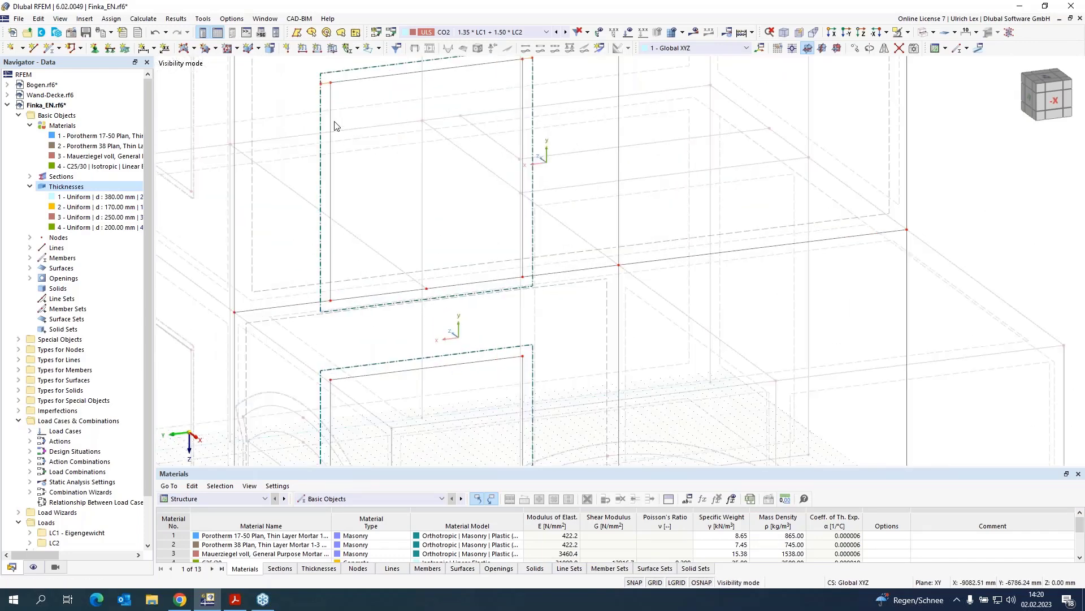
{"action": "scroll", "coordinate": [294, 115], "scroll_direction": "up", "scroll_amount": 1}
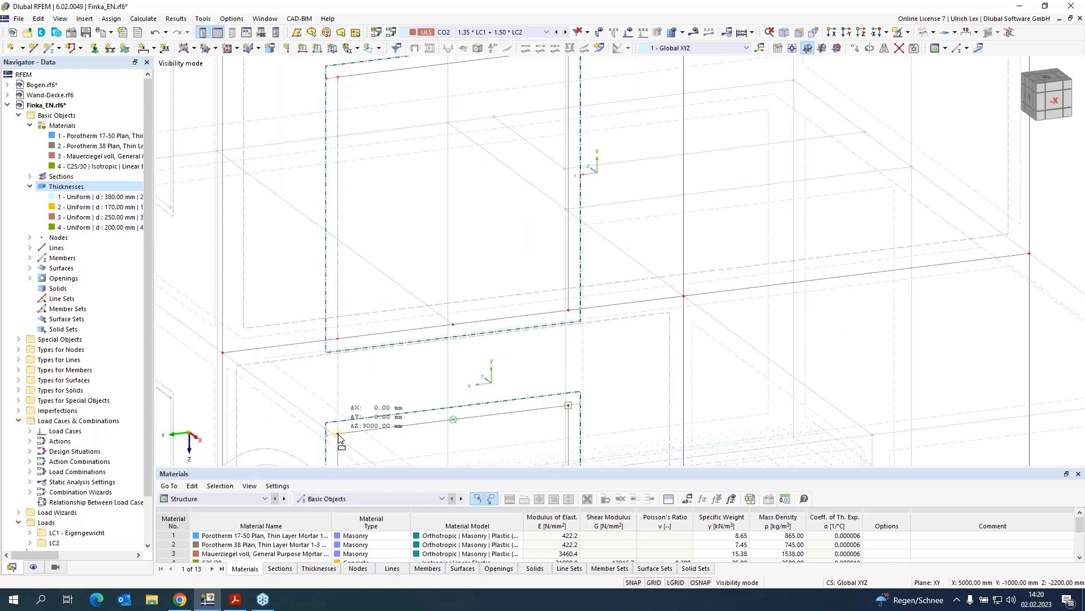
{"action": "scroll", "coordinate": [456, 375], "scroll_direction": "down", "scroll_amount": 1}
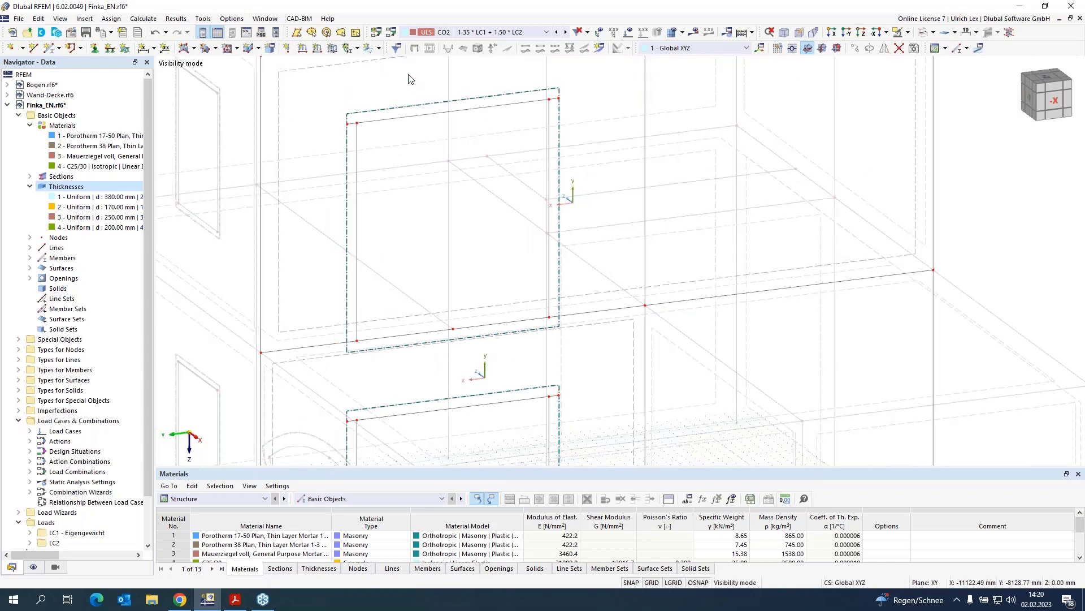
- Edit the upper opening's three top lines together and add a beam member with section R_M1 300/50 in C25/30
{"action": "scroll", "coordinate": [408, 34], "scroll_direction": "up", "scroll_amount": 1}
{"action": "scroll", "coordinate": [408, 71], "scroll_direction": "up", "scroll_amount": 4}
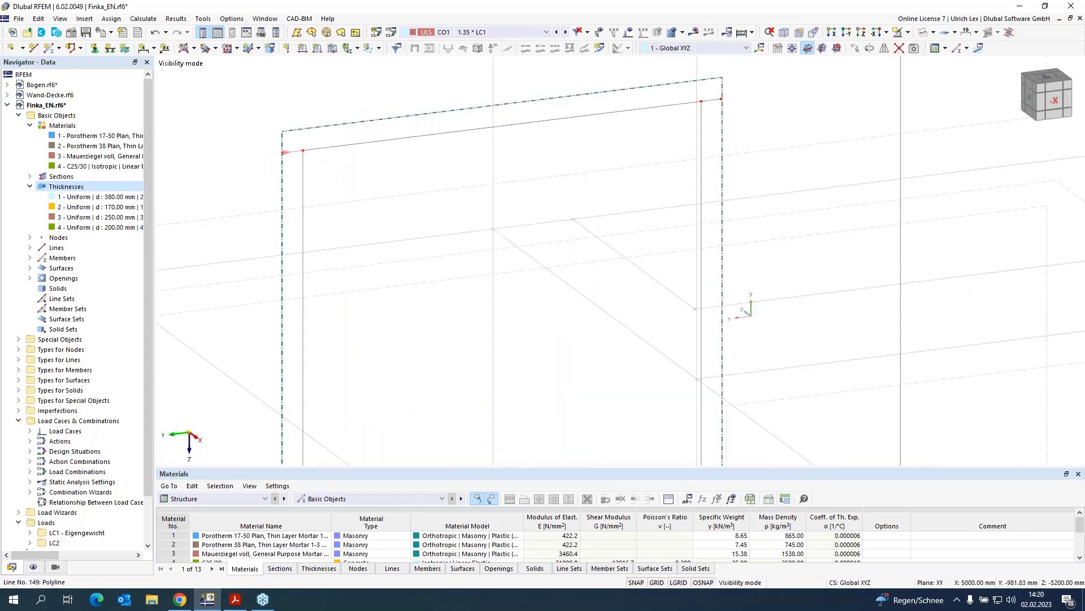
{"action": "double_click", "coordinate": [715, 104]}
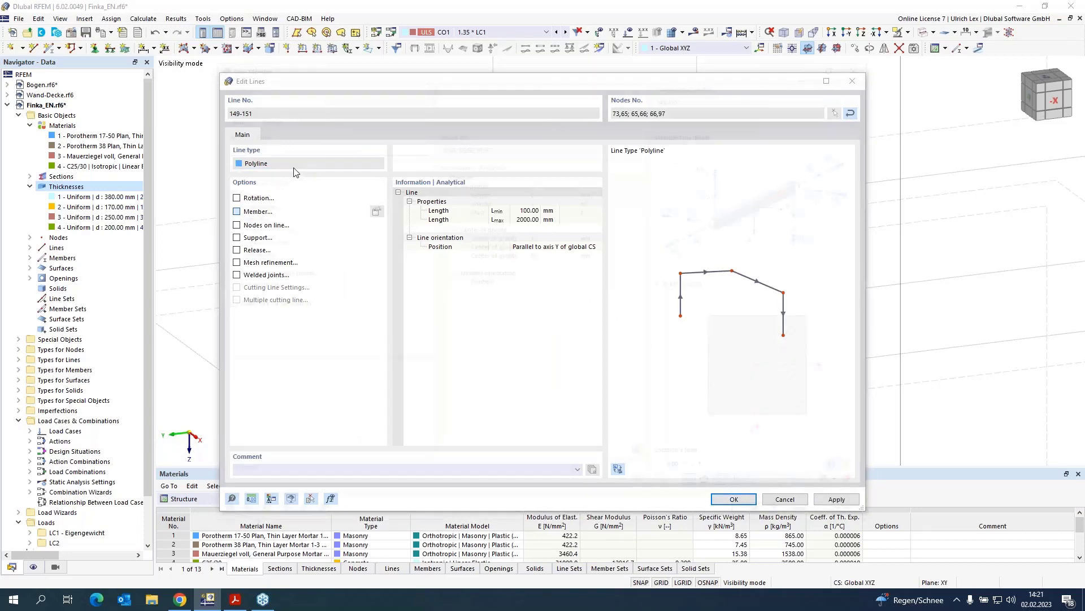
{"action": "left_click", "coordinate": [389, 393]}
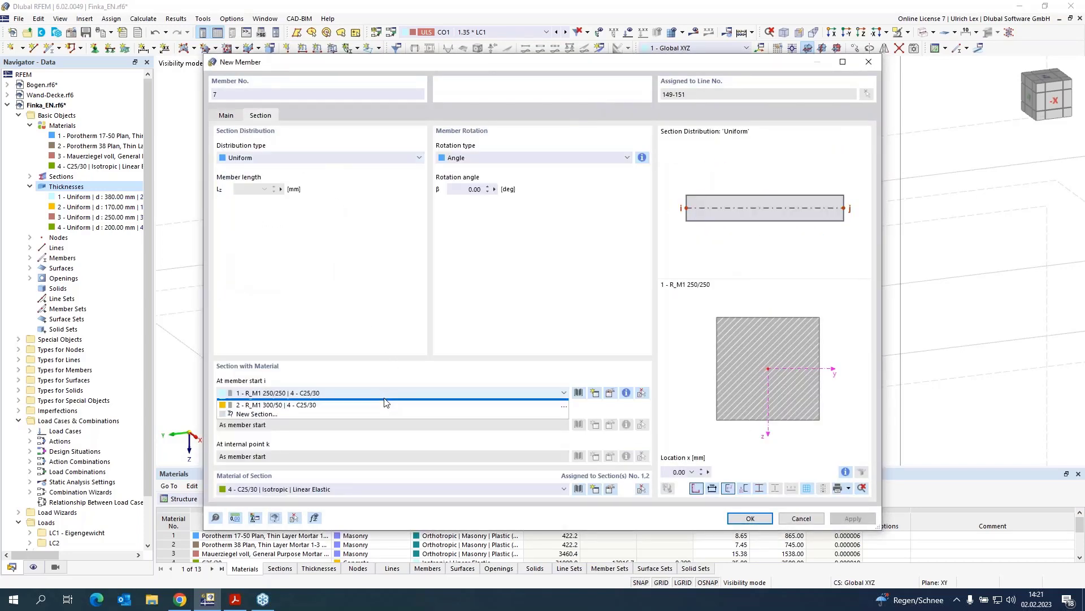
{"action": "left_click", "coordinate": [371, 417]}
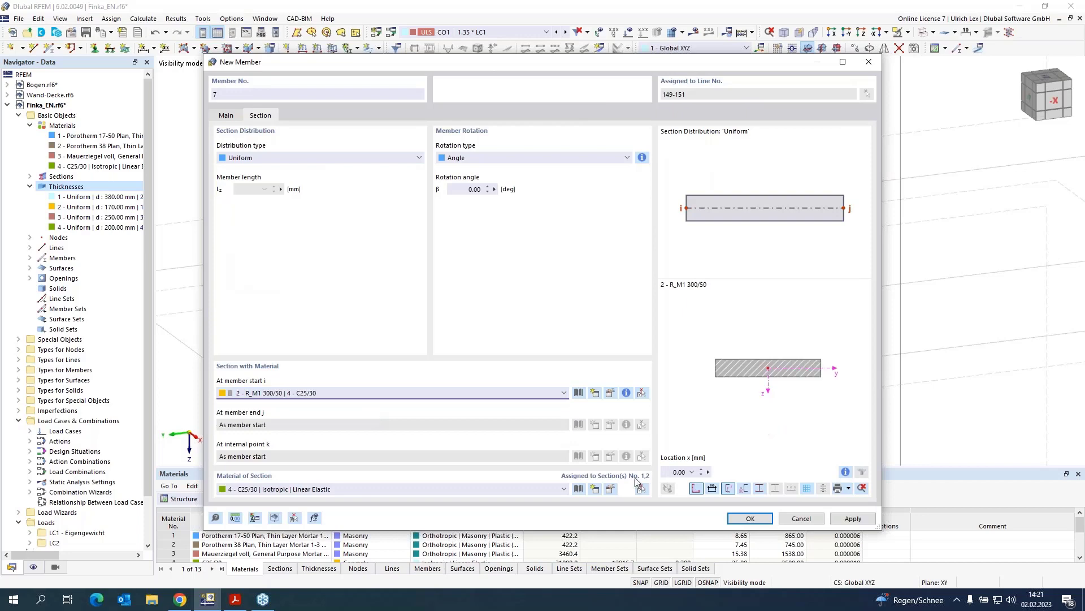
{"action": "left_click", "coordinate": [760, 518]}
{"action": "left_click", "coordinate": [734, 500]}
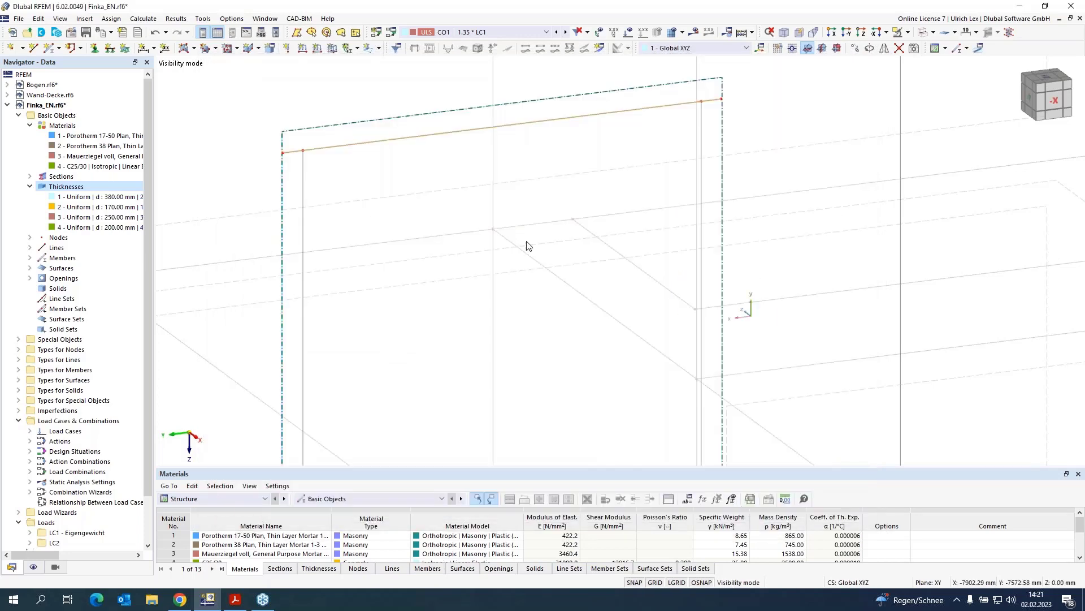
- Add a beam member with section R_M1 300/50 to the lower opening's top line and its two bearing lines
{"action": "scroll", "coordinate": [520, 218], "scroll_direction": "down", "scroll_amount": 4}
{"action": "scroll", "coordinate": [448, 343], "scroll_direction": "up", "scroll_amount": 4}
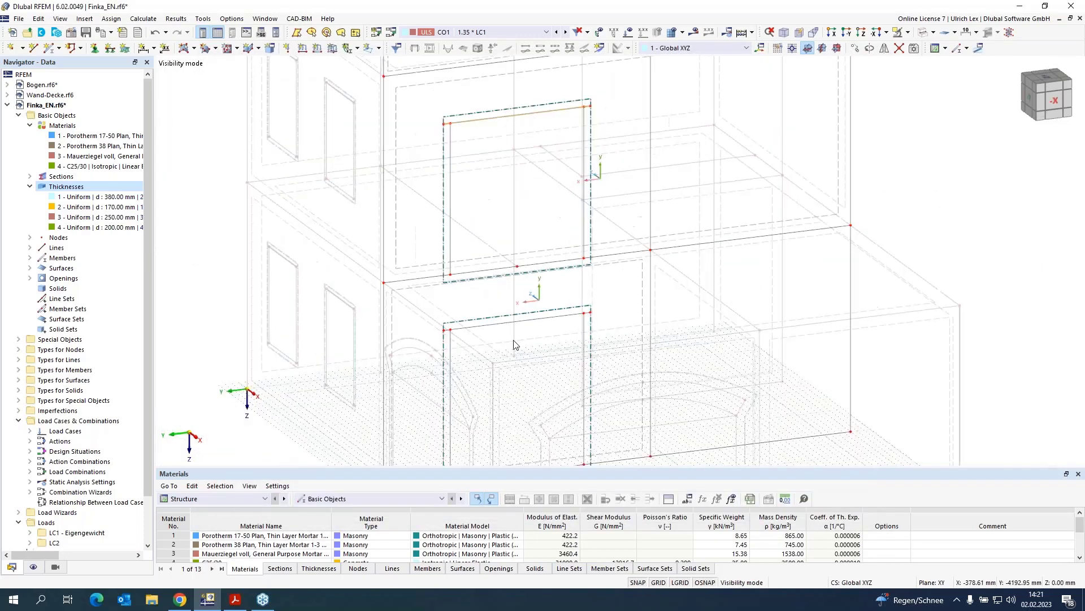
{"action": "scroll", "coordinate": [448, 343], "scroll_direction": "up", "scroll_amount": 1}
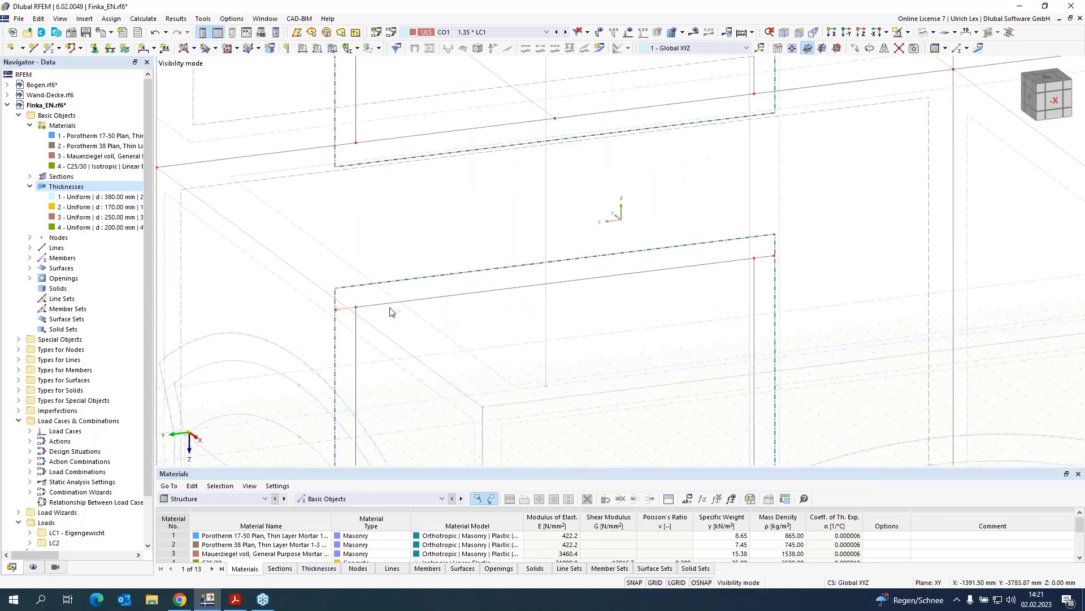
{"action": "double_click", "coordinate": [770, 262]}
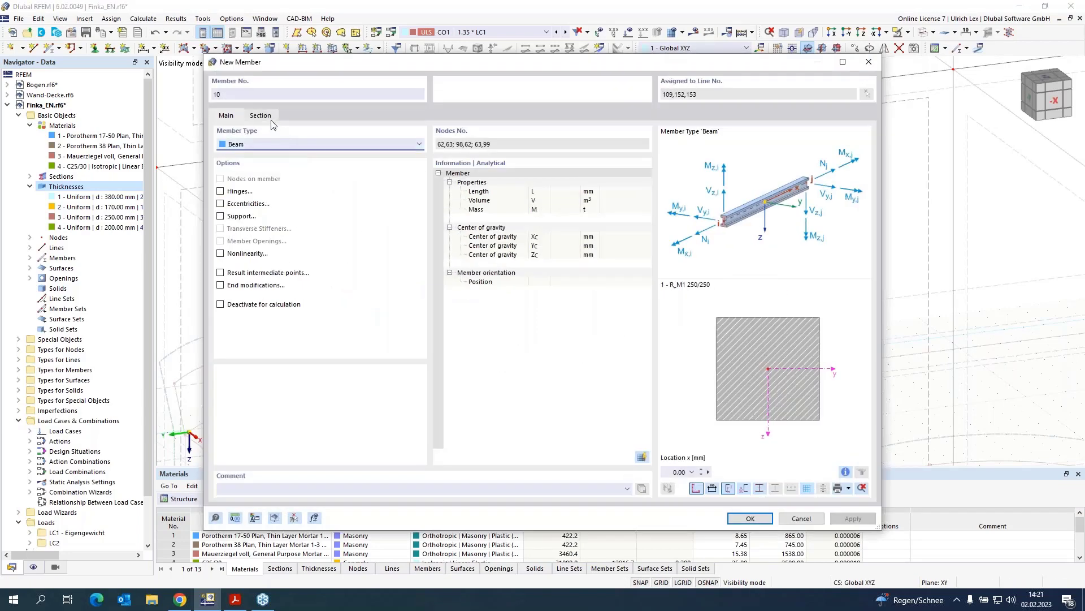
{"action": "left_click", "coordinate": [268, 119]}
{"action": "left_click", "coordinate": [413, 394]}
{"action": "left_click", "coordinate": [395, 412]}
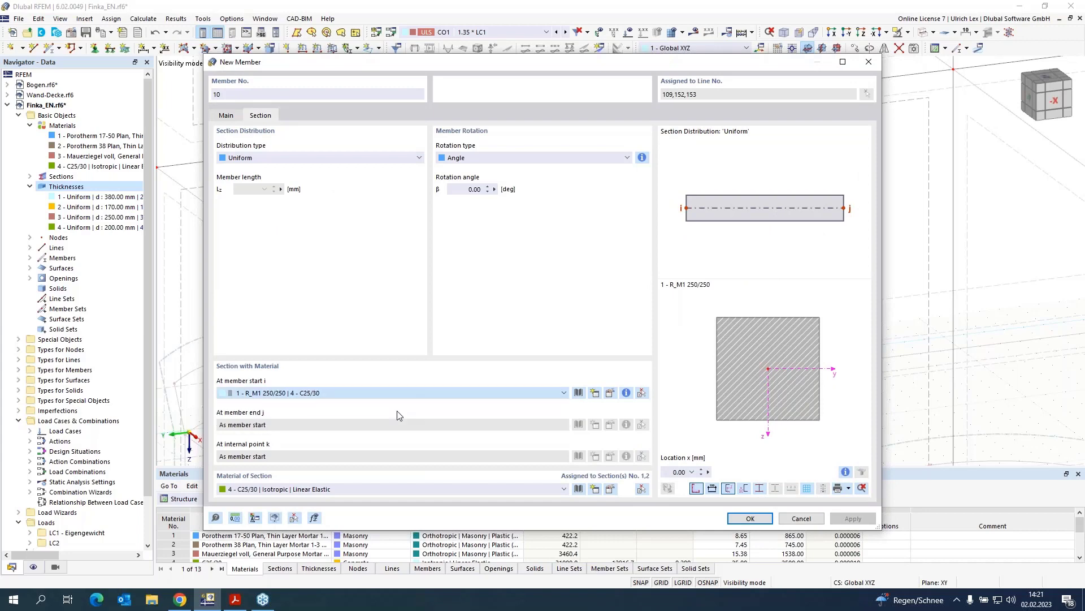
{"action": "left_click", "coordinate": [747, 518]}
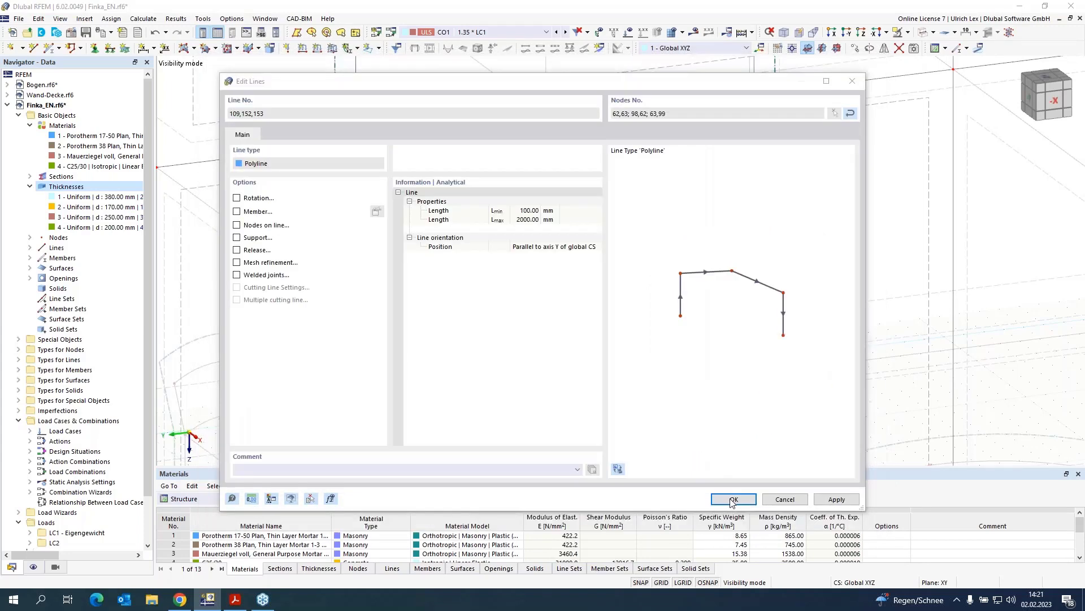
{"action": "left_click", "coordinate": [730, 495]}
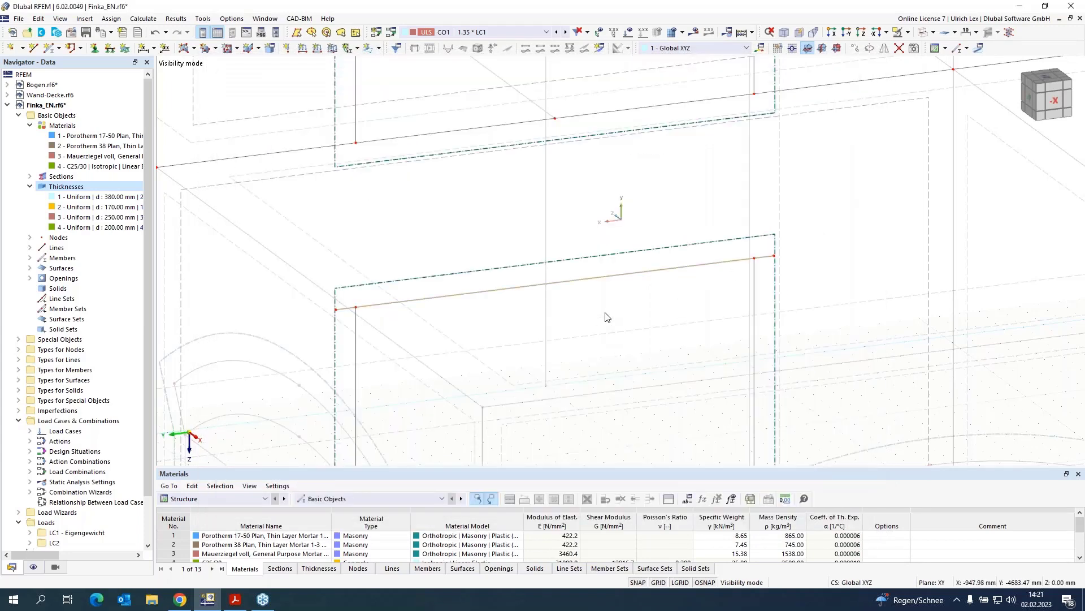
- Restore the solid display of the model to show the wall with both lintels
{"action": "scroll", "coordinate": [606, 316], "scroll_direction": "down", "scroll_amount": 6}
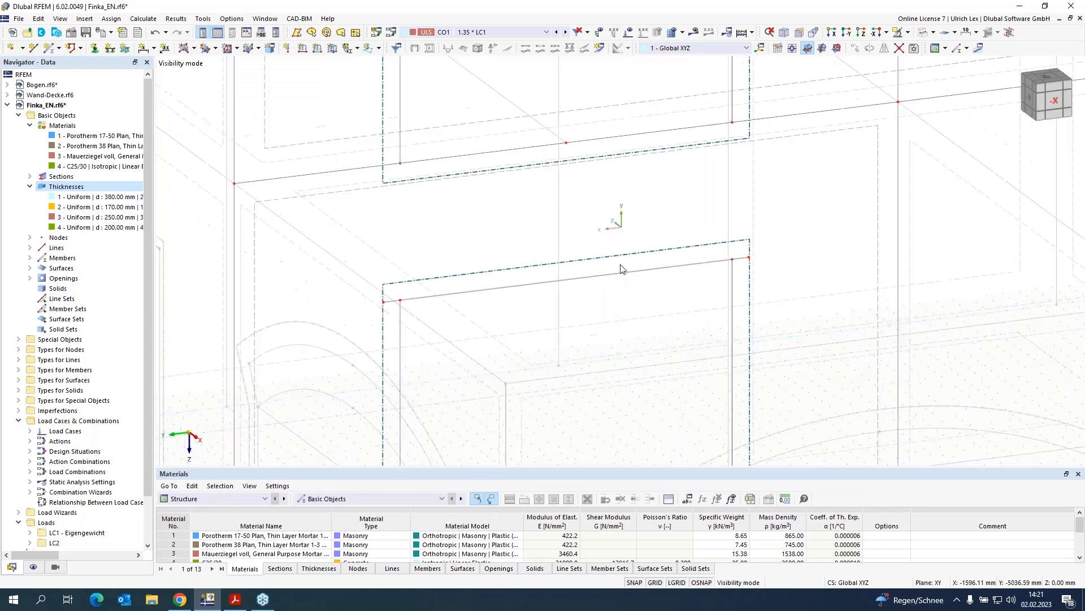
{"action": "left_click", "coordinate": [961, 48]}
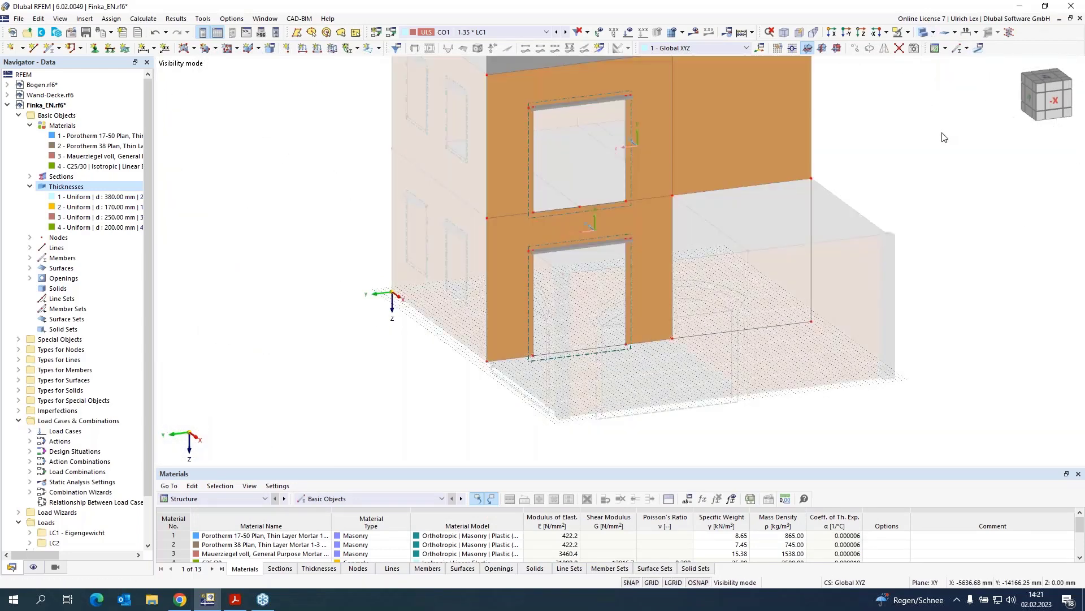
{"action": "scroll", "coordinate": [900, 210], "scroll_direction": "down", "scroll_amount": 2}
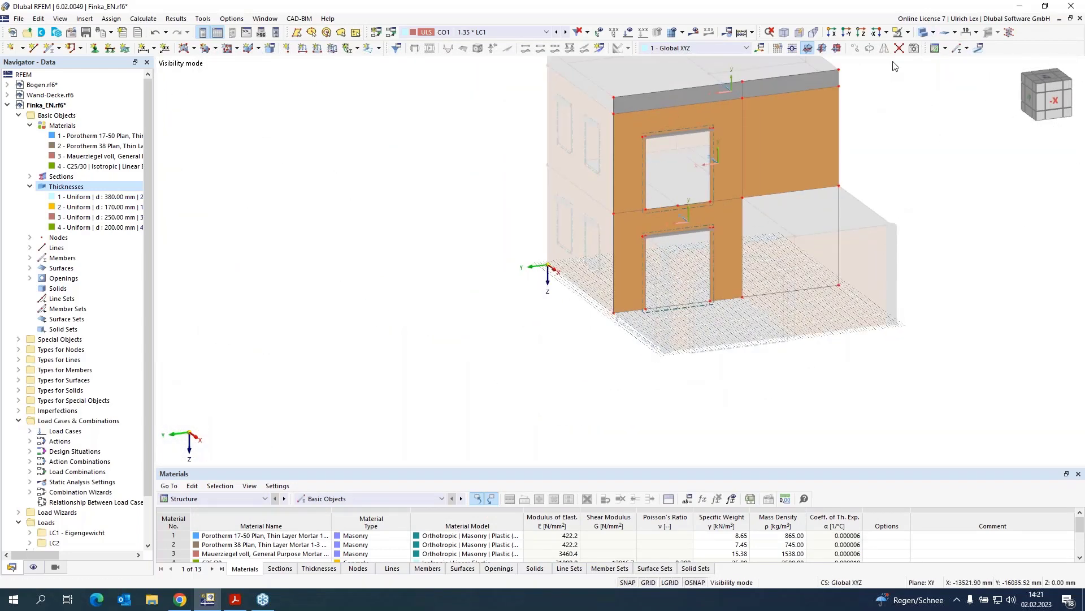
- Bring the complete building model back into view from visibility mode and inspect the window lintels beside the arches
{"action": "left_click", "coordinate": [907, 32]}
{"action": "left_click", "coordinate": [927, 107]}
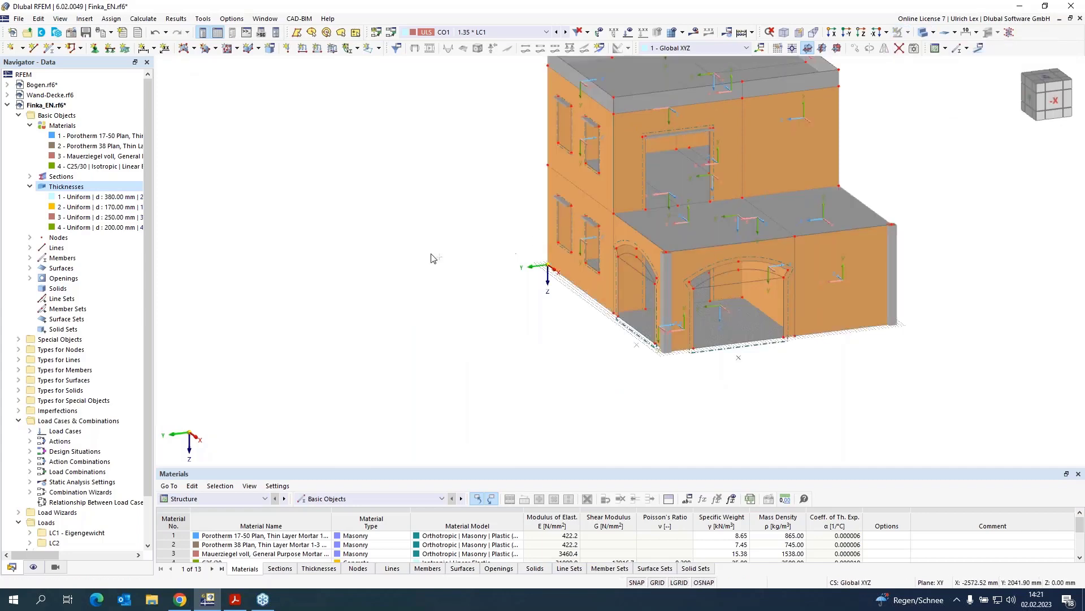
{"action": "scroll", "coordinate": [355, 341], "scroll_direction": "down", "scroll_amount": 2}
{"action": "middle_click_drag", "start_coordinate": [413, 341], "coordinate": [504, 337], "text": "ctrl"}
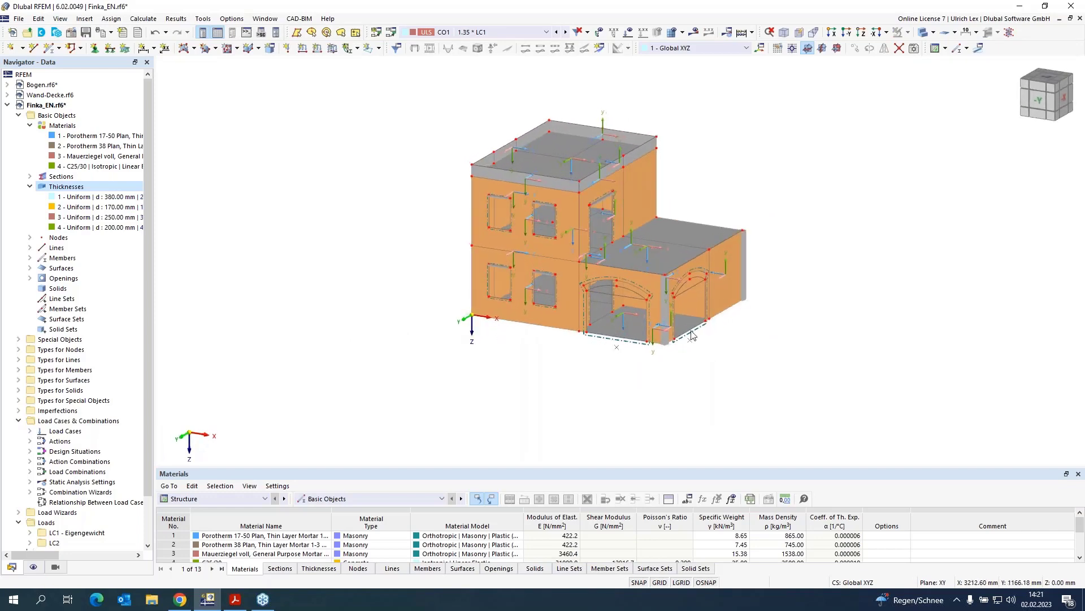
{"action": "scroll", "coordinate": [703, 302], "scroll_direction": "up", "scroll_amount": 4}
{"action": "scroll", "coordinate": [704, 301], "scroll_direction": "up", "scroll_amount": 1}
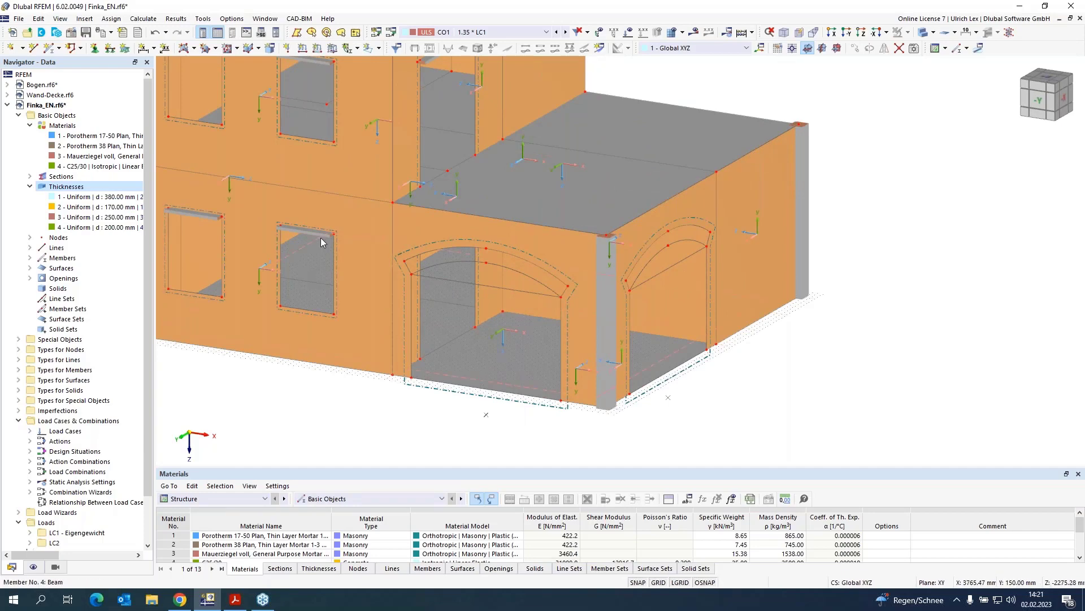
{"action": "scroll", "coordinate": [287, 231], "scroll_direction": "up", "scroll_amount": 3}
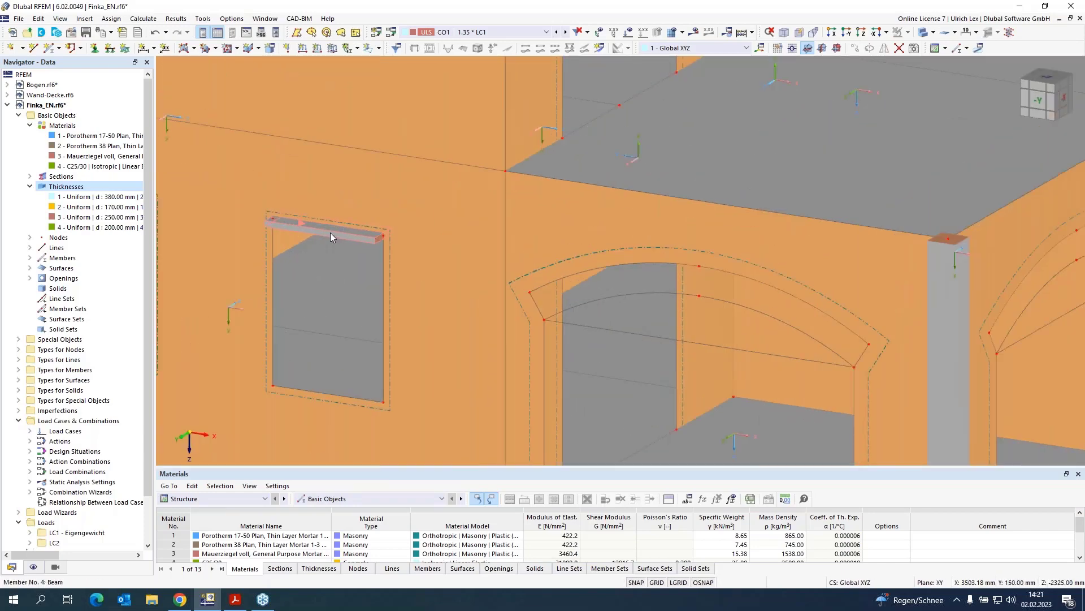
{"action": "scroll", "coordinate": [272, 241], "scroll_direction": "down", "scroll_amount": 1}
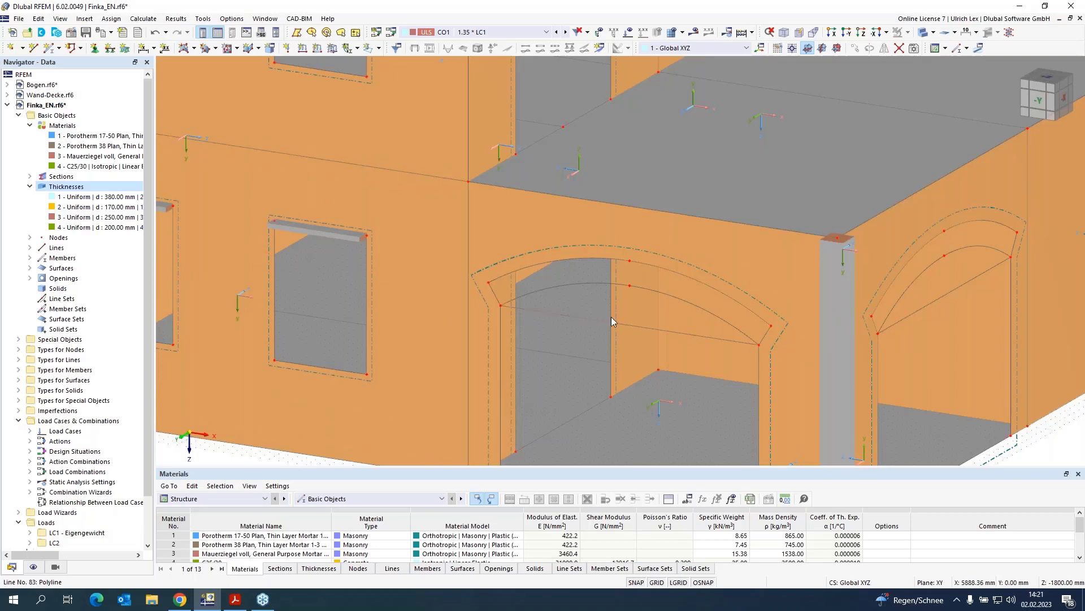
- Create plane surfaces from the boundary lines of both arch bands with thickness 3, uniform 250 mm Mauerziegel voll, General Purpose Mortar M10
{"action": "scroll", "coordinate": [793, 335], "scroll_direction": "up", "scroll_amount": 2}
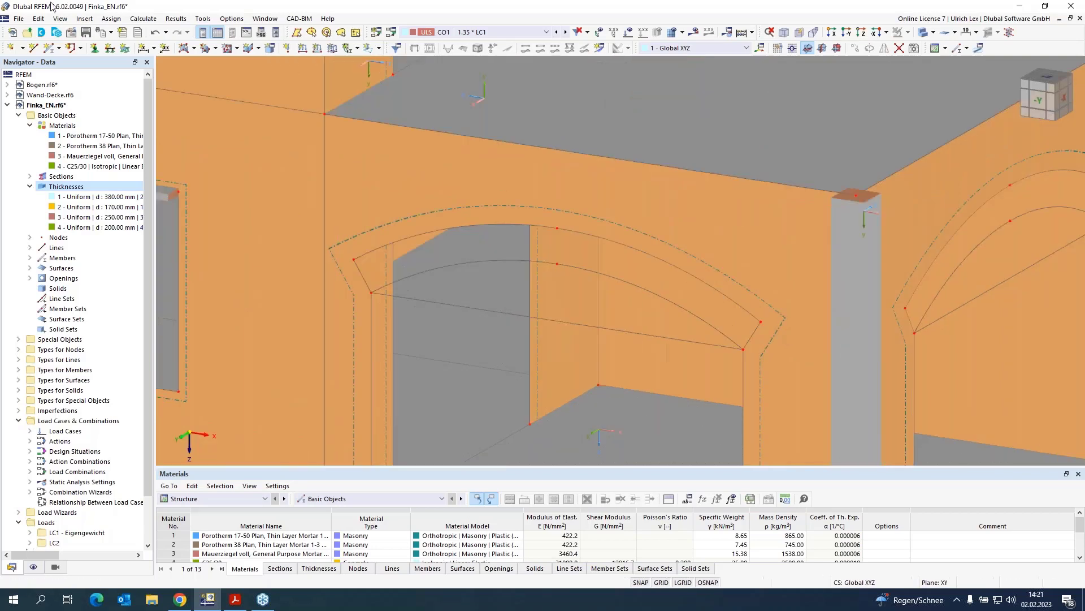
{"action": "left_click", "coordinate": [194, 47]}
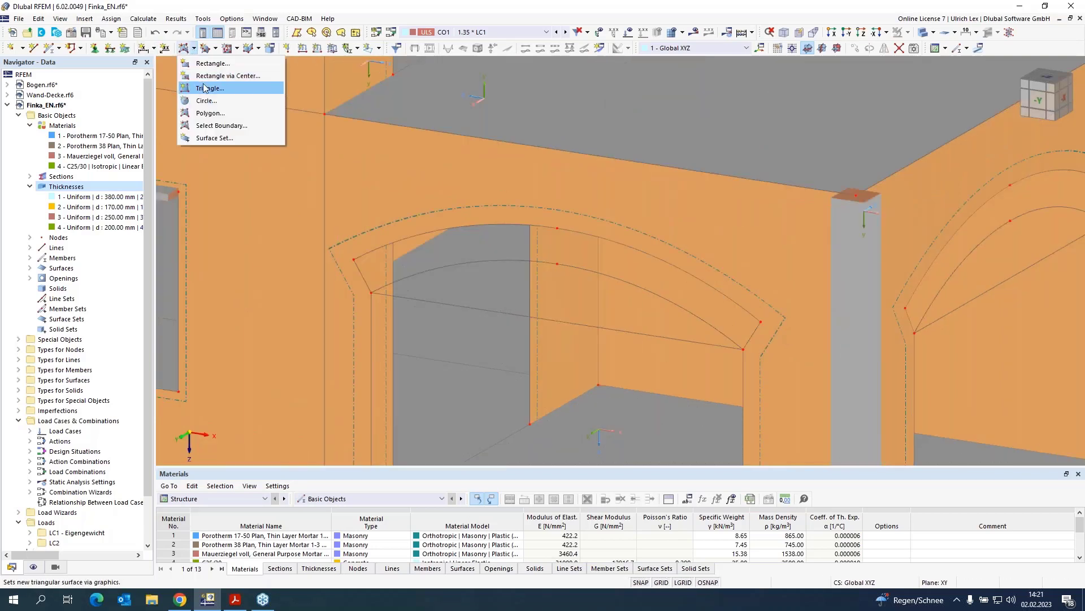
{"action": "left_click", "coordinate": [212, 126]}
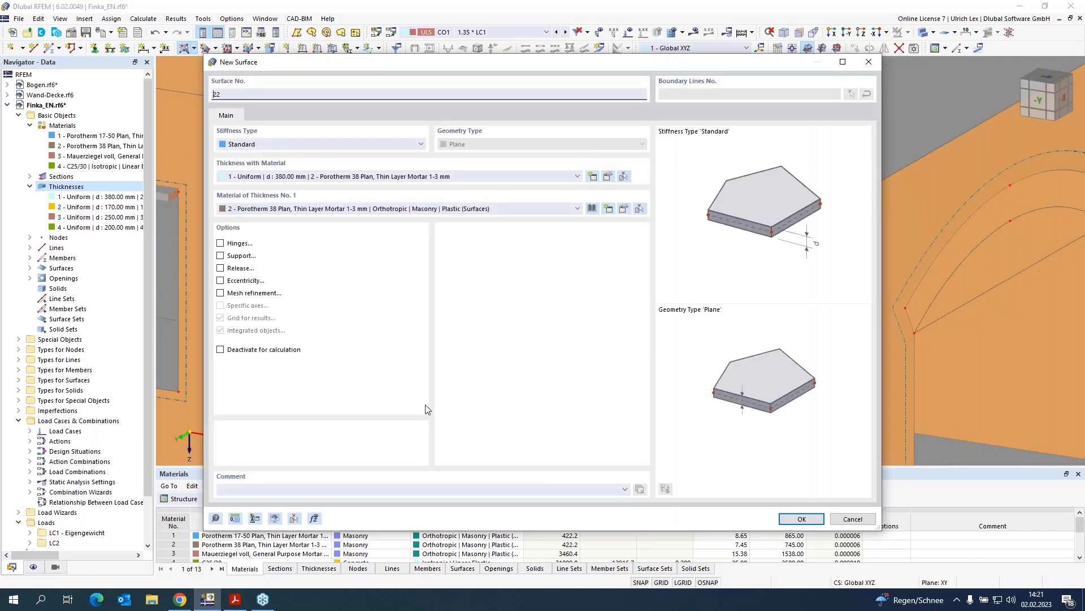
{"action": "left_click", "coordinate": [489, 176]}
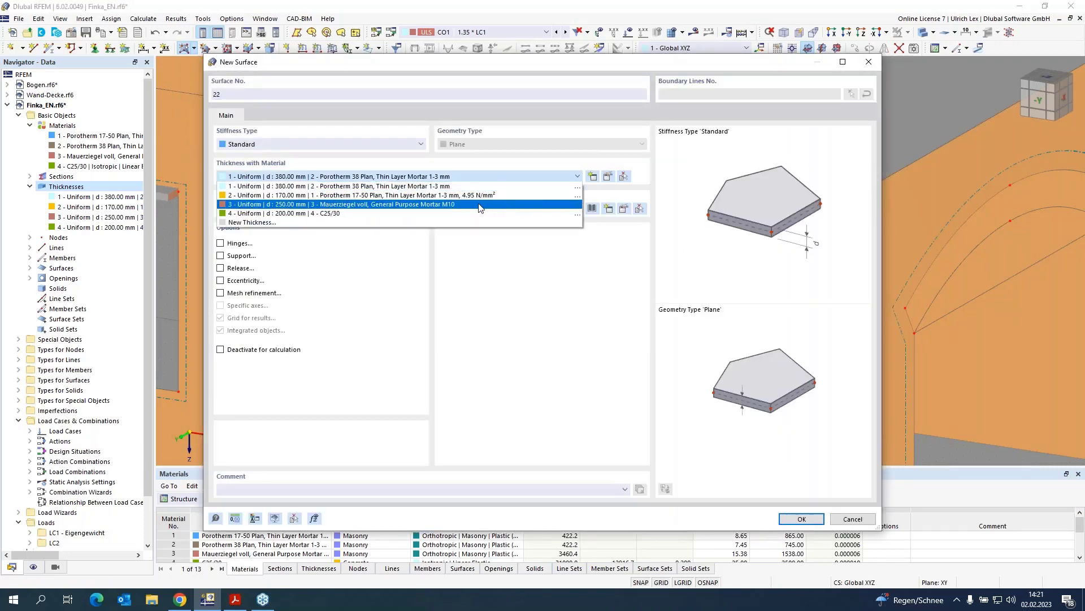
{"action": "left_click", "coordinate": [503, 204]}
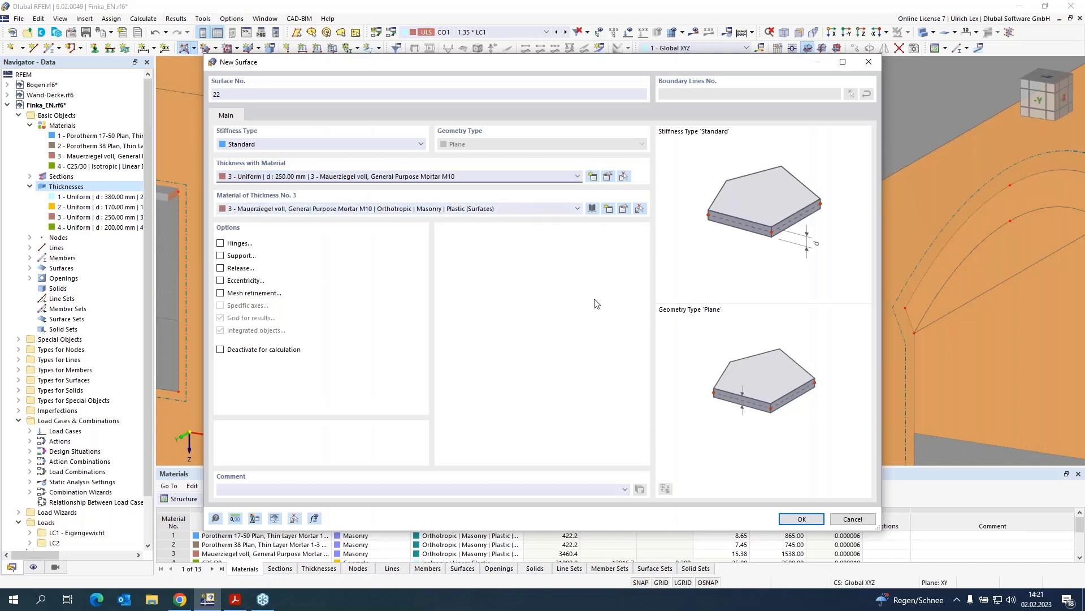
{"action": "left_click", "coordinate": [802, 518]}
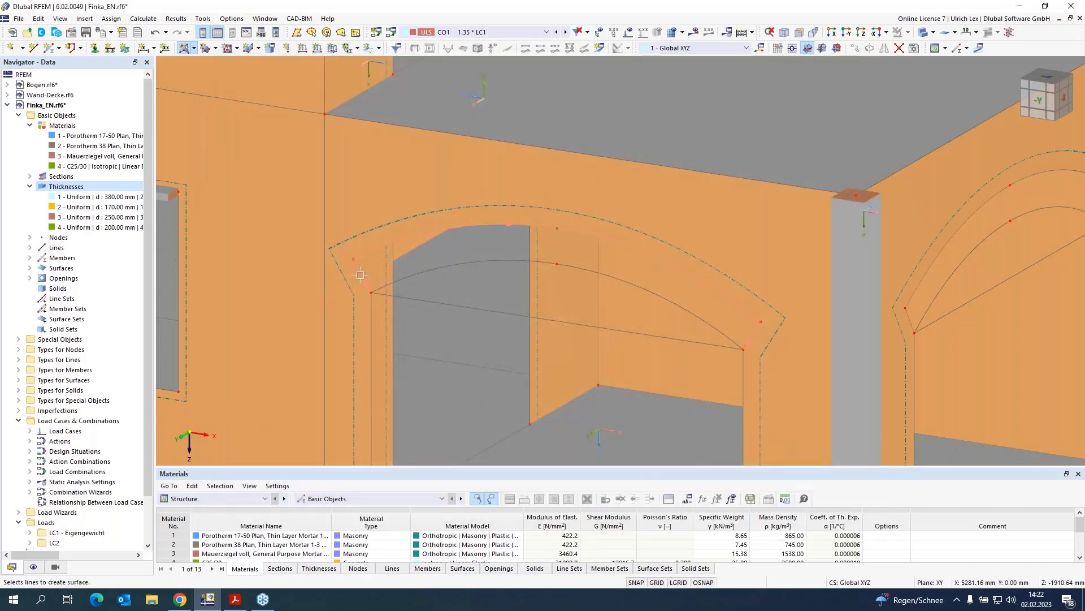
{"action": "left_click", "coordinate": [418, 275]}
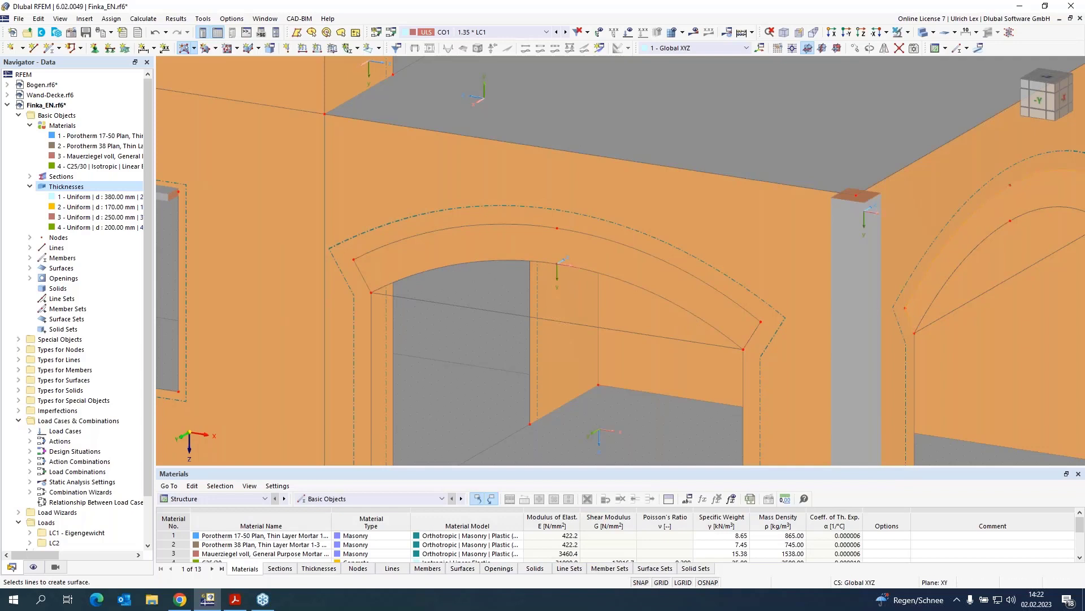
{"action": "left_click", "coordinate": [924, 314]}
{"action": "scroll", "coordinate": [293, 249], "scroll_direction": "down", "scroll_amount": 3}
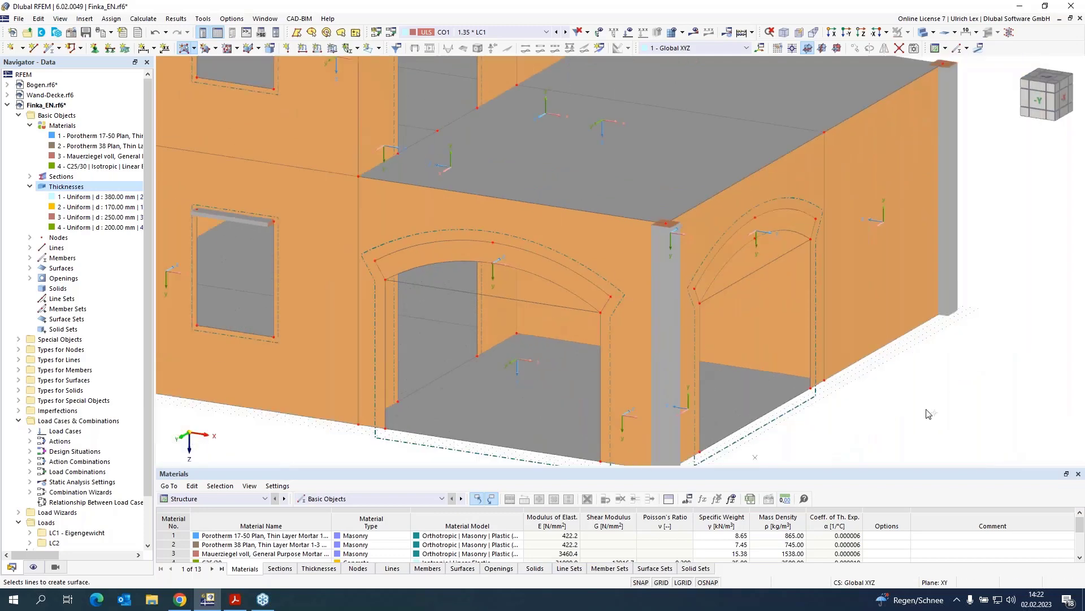
- Reverse the local axis system of the new arch surface in the side wall beyond the corner column
{"action": "scroll", "coordinate": [756, 242], "scroll_direction": "up", "scroll_amount": 3}
{"action": "right_click", "coordinate": [734, 206]}
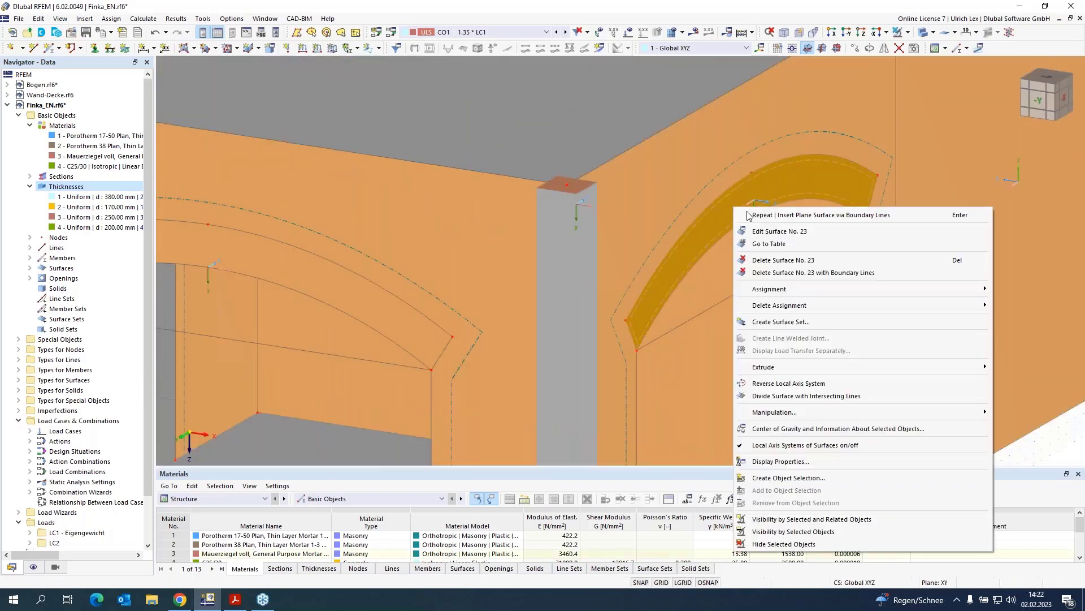
{"action": "left_click", "coordinate": [793, 383]}
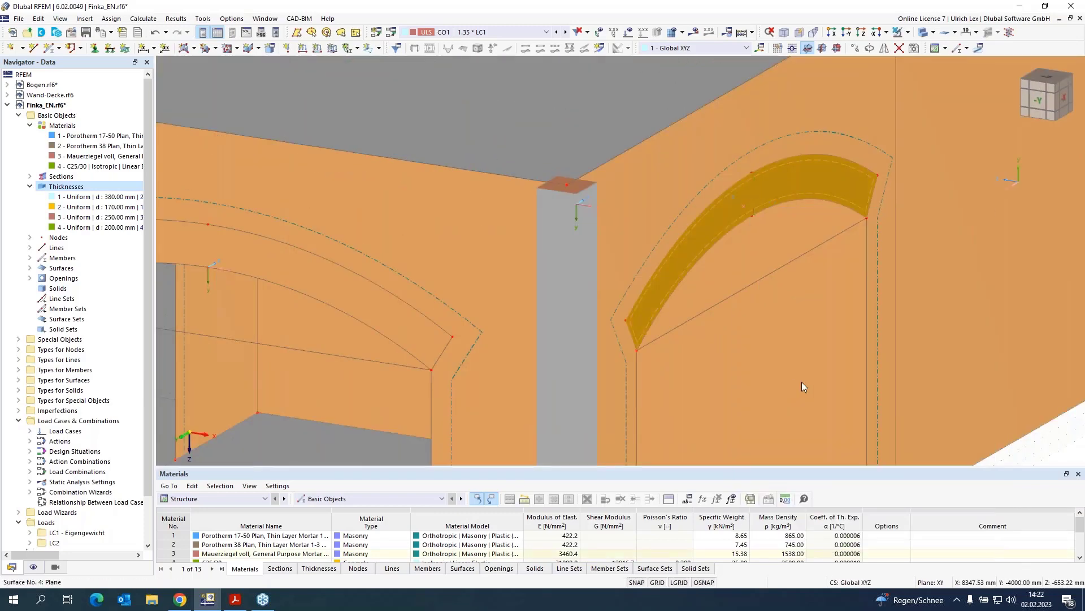
- Enable specific axes for the front arch surface and align its input y-axis parallel to the arch's lower arc line
{"action": "scroll", "coordinate": [923, 364], "scroll_direction": "down", "scroll_amount": 3}
{"action": "scroll", "coordinate": [593, 347], "scroll_direction": "up", "scroll_amount": 4}
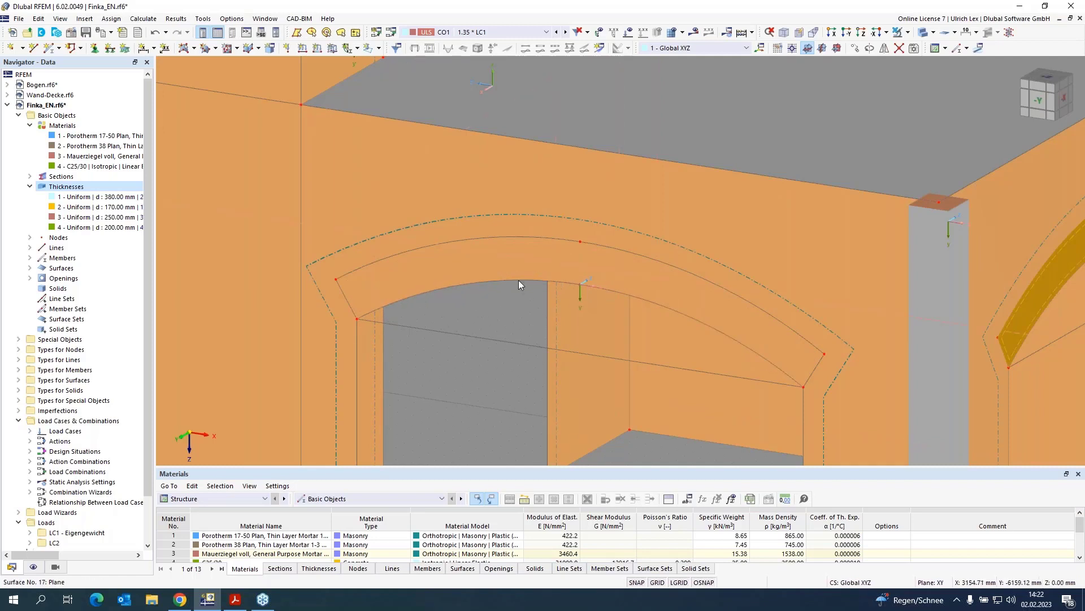
{"action": "double_click", "coordinate": [465, 263]}
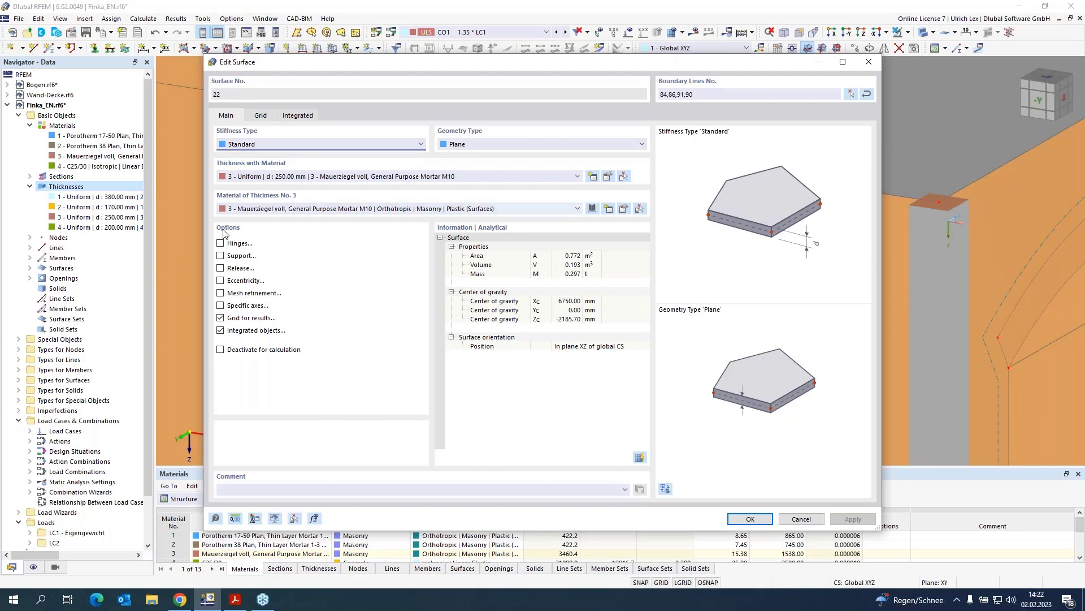
{"action": "left_click", "coordinate": [221, 306]}
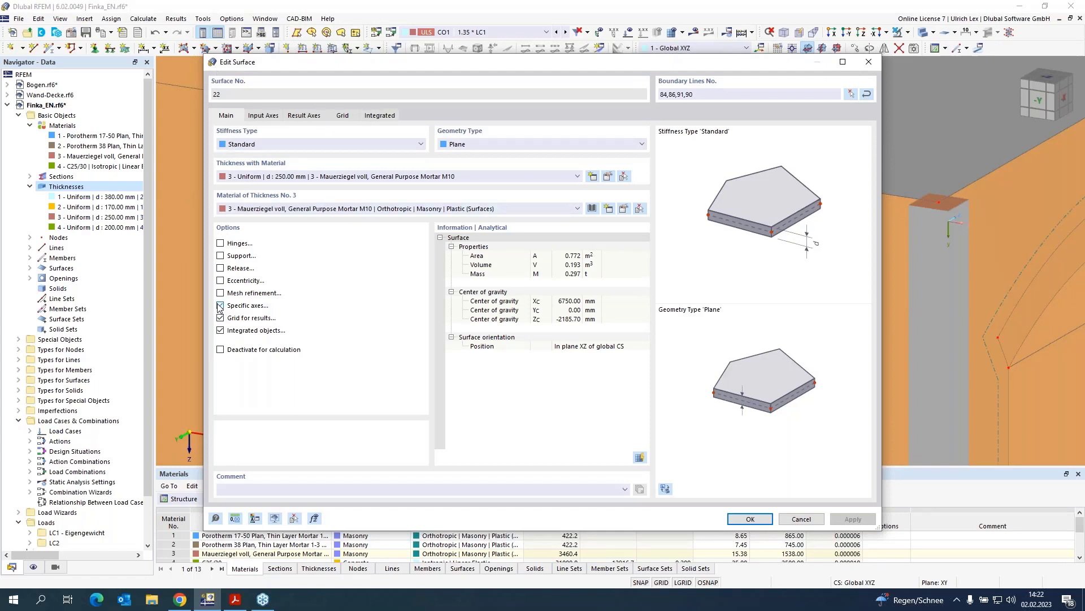
{"action": "left_click", "coordinate": [261, 116]}
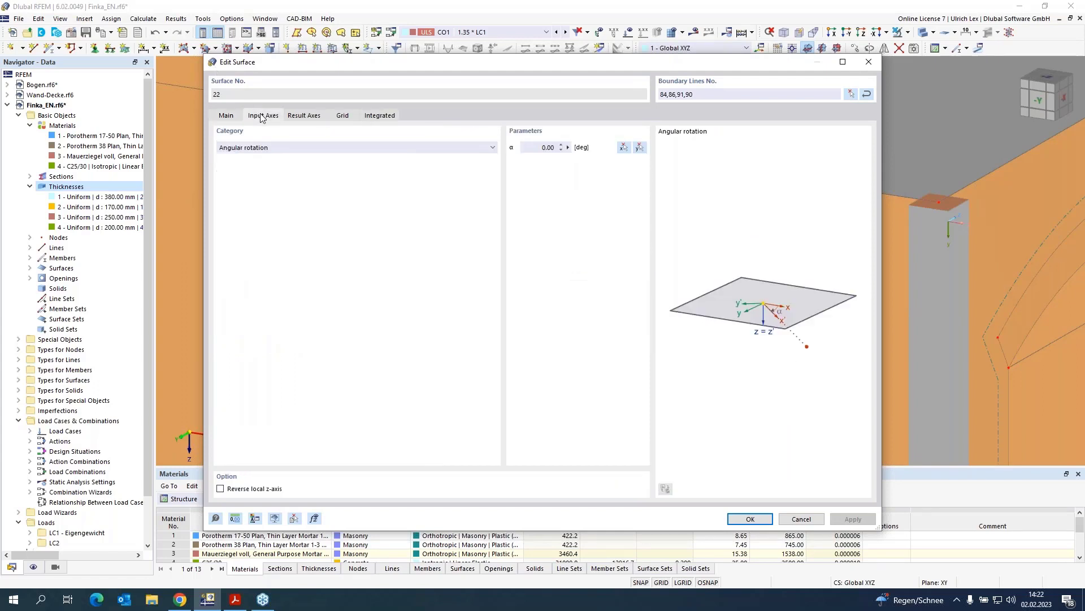
{"action": "left_click", "coordinate": [312, 151]}
{"action": "left_click", "coordinate": [309, 167]}
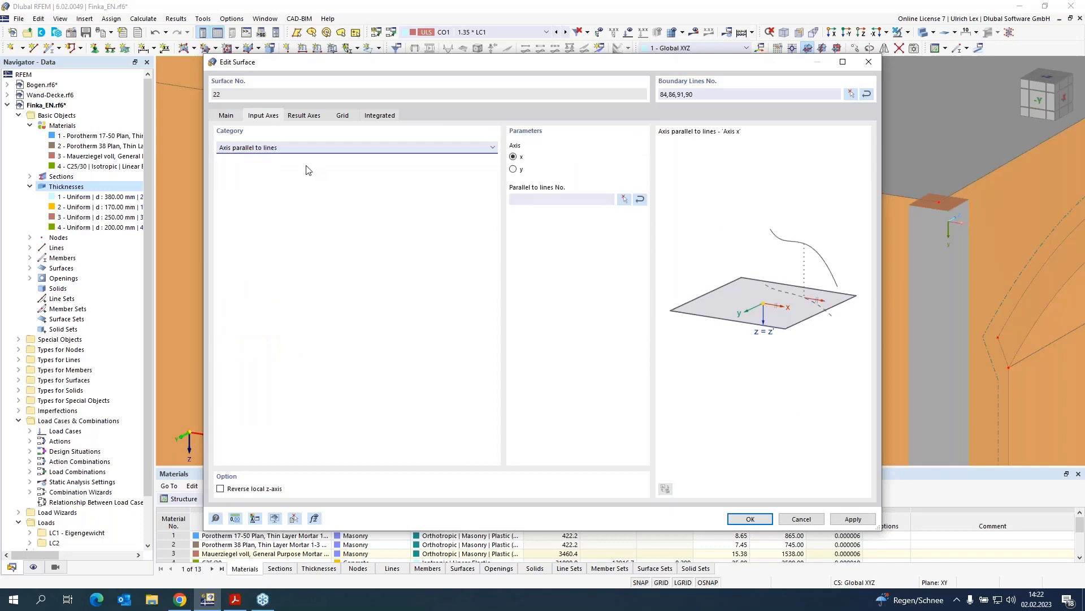
{"action": "left_click", "coordinate": [513, 170]}
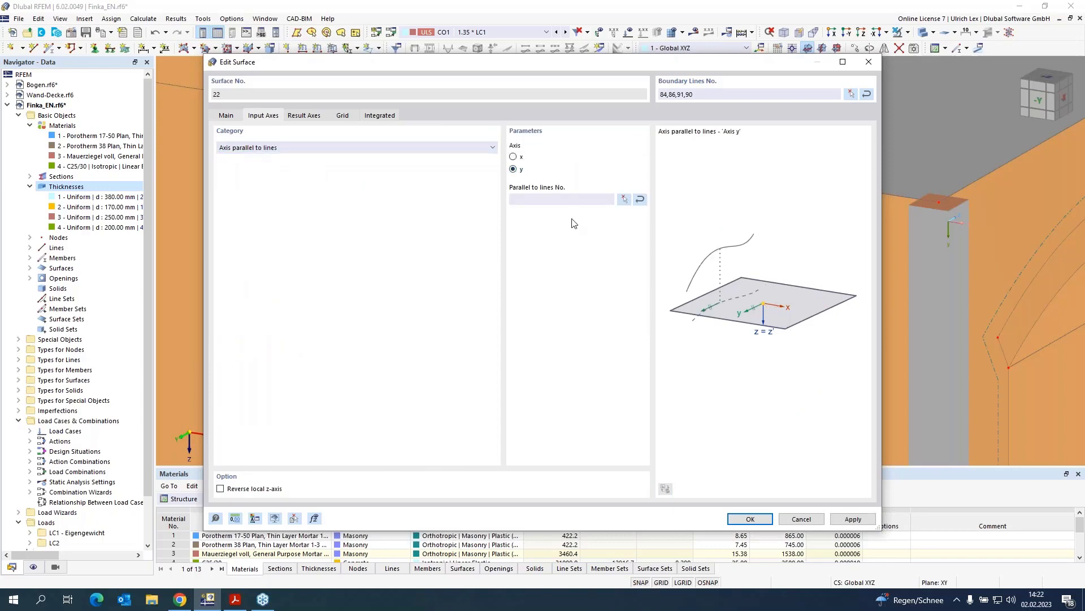
{"action": "left_click", "coordinate": [623, 200]}
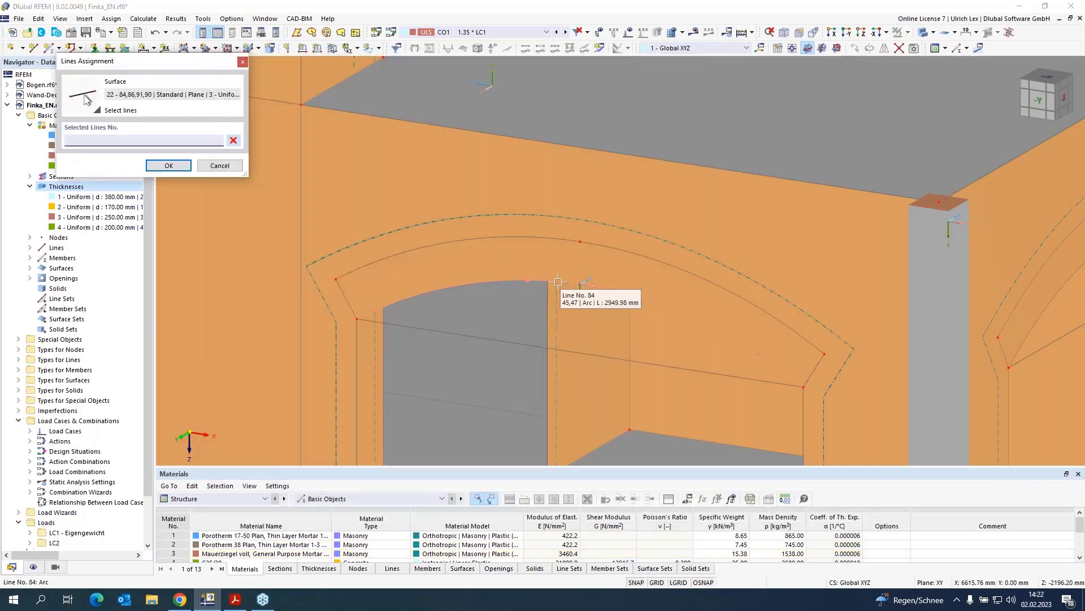
{"action": "left_click", "coordinate": [555, 220]}
{"action": "left_click", "coordinate": [168, 165]}
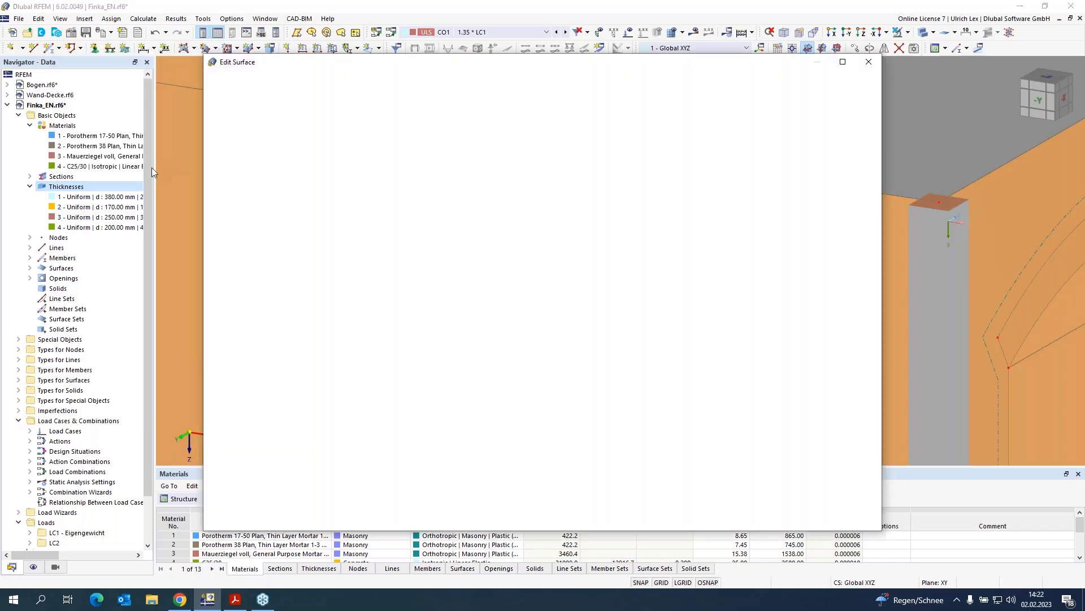
{"action": "left_click", "coordinate": [750, 519]}
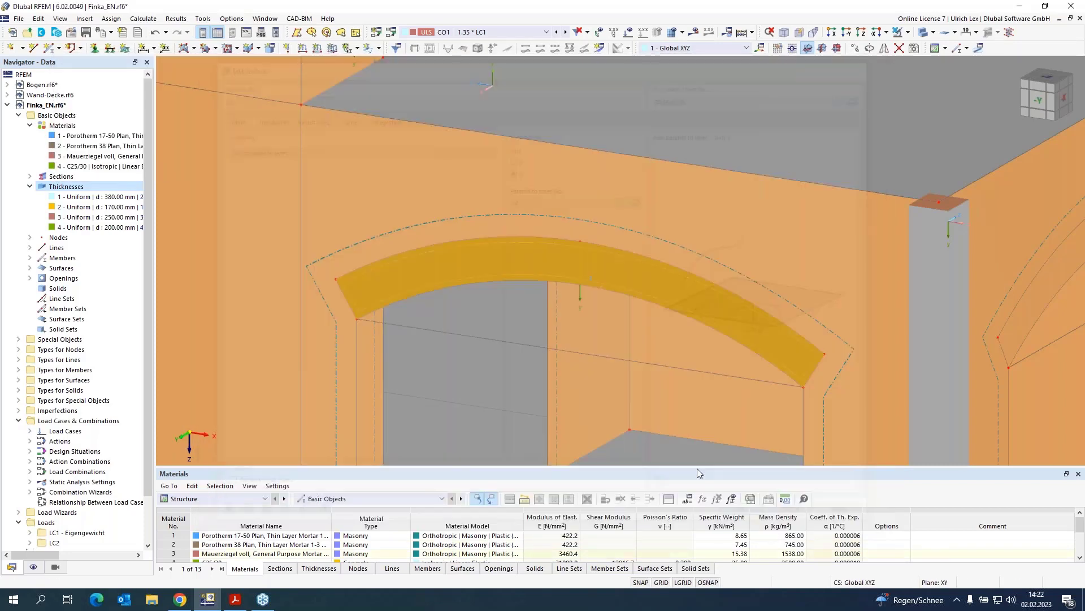
- Set the side arch surface's input axes to axis parallel to lines, with y following its lower arc, line 103
{"action": "scroll", "coordinate": [346, 225], "scroll_direction": "down", "scroll_amount": 3}
{"action": "scroll", "coordinate": [577, 203], "scroll_direction": "up", "scroll_amount": 5}
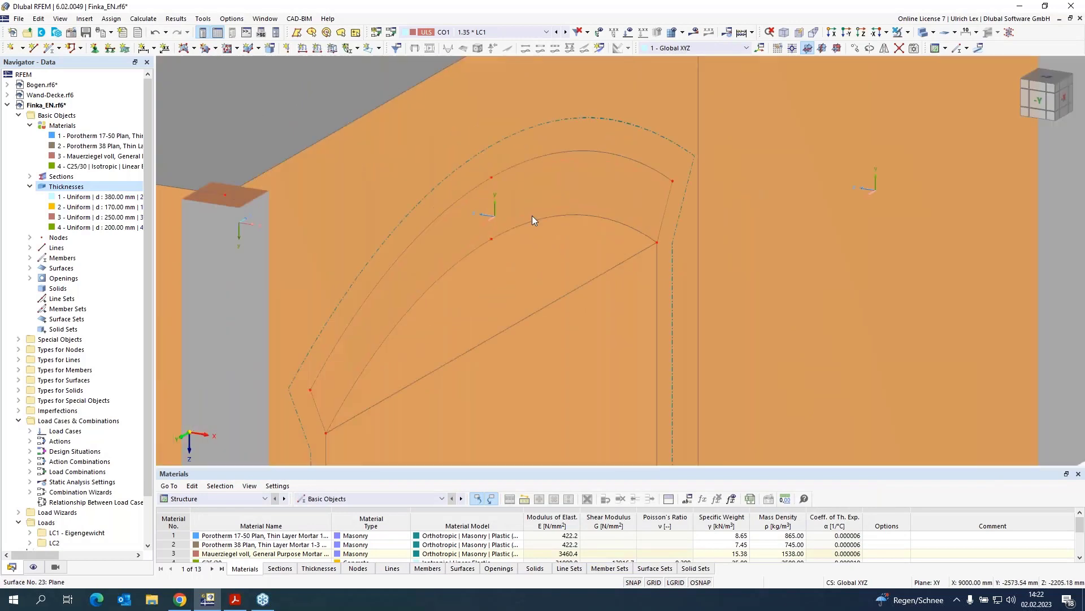
{"action": "double_click", "coordinate": [539, 215]}
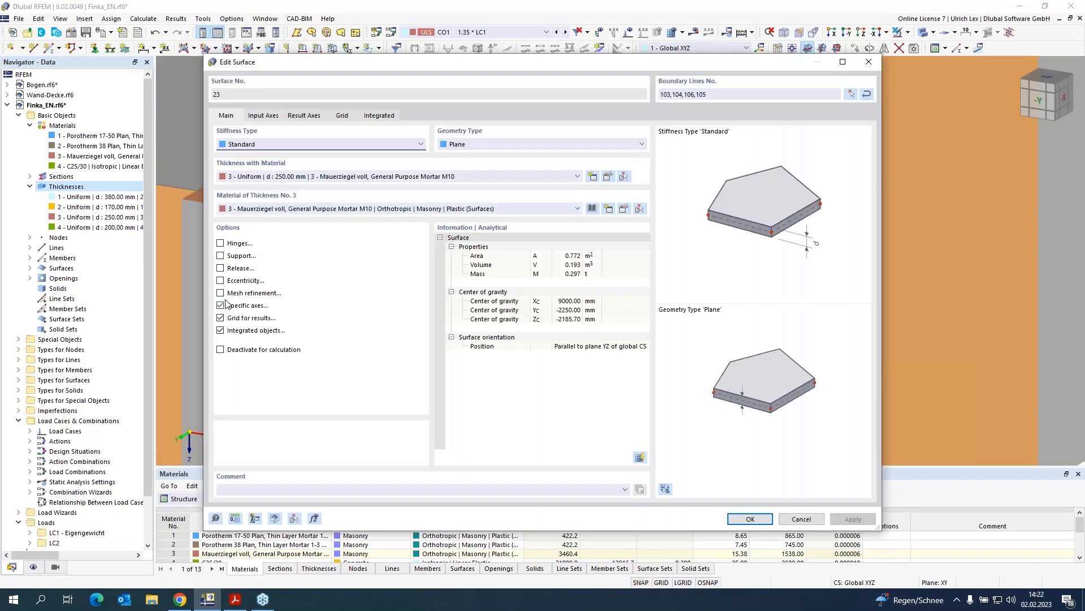
{"action": "left_click", "coordinate": [263, 115]}
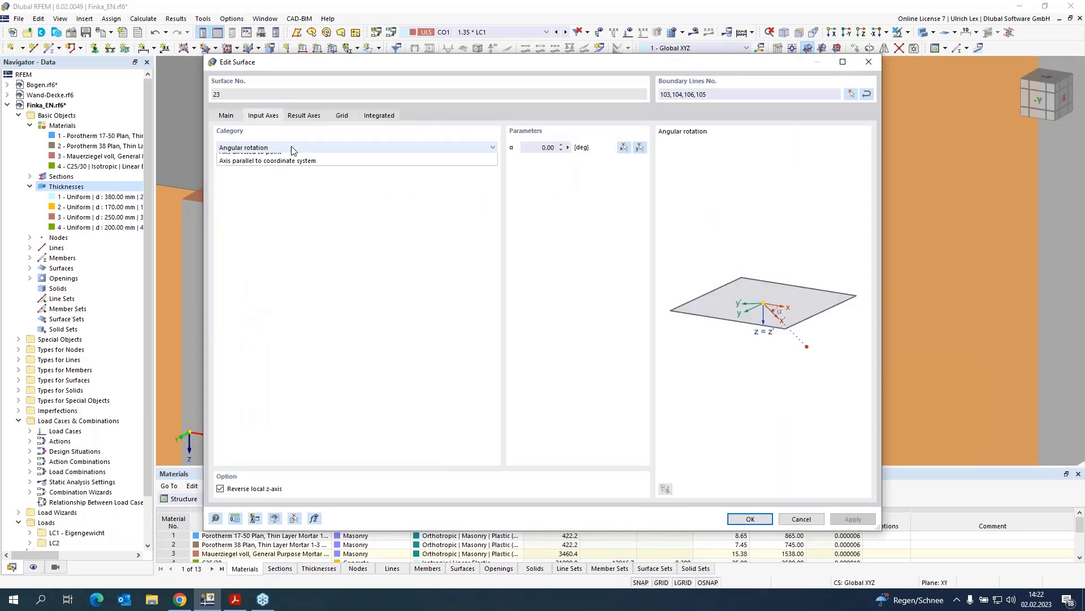
{"action": "left_click", "coordinate": [294, 147]}
{"action": "left_click", "coordinate": [294, 166]}
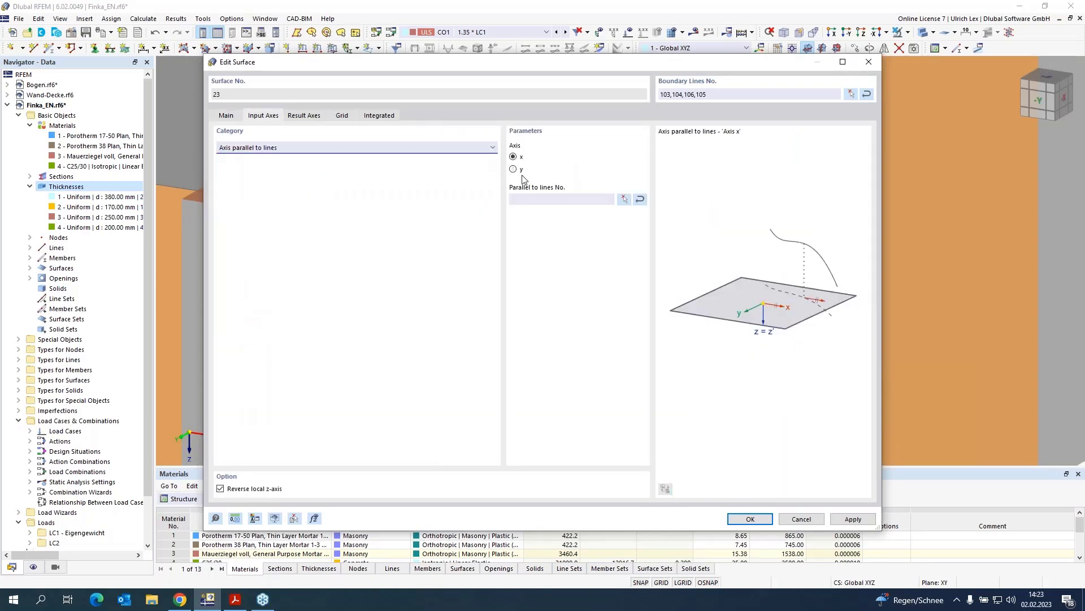
{"action": "left_click", "coordinate": [514, 169]}
{"action": "left_click", "coordinate": [624, 199]}
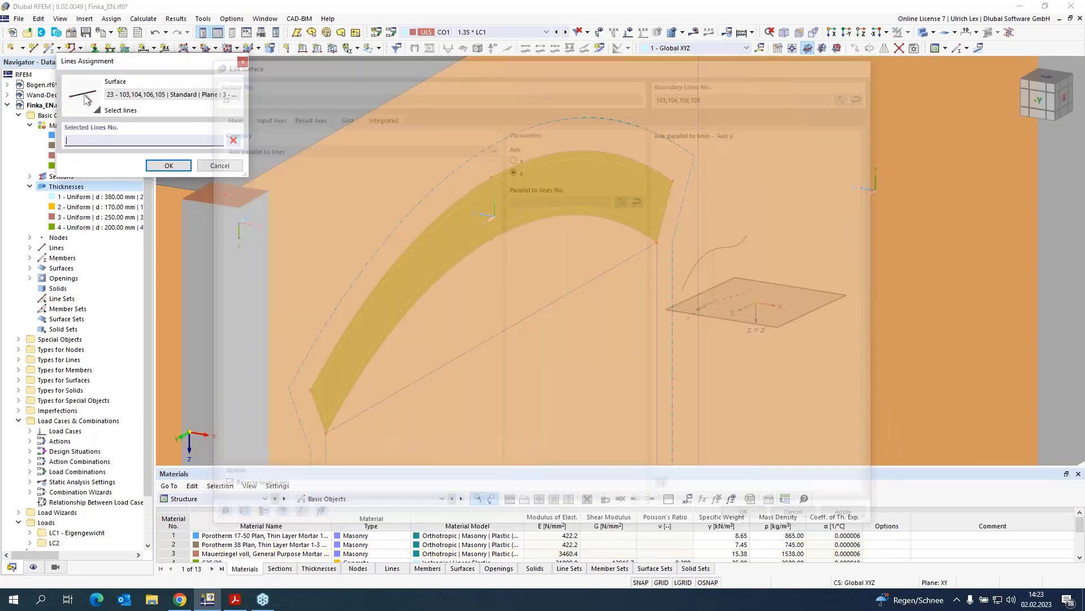
{"action": "left_click", "coordinate": [659, 234]}
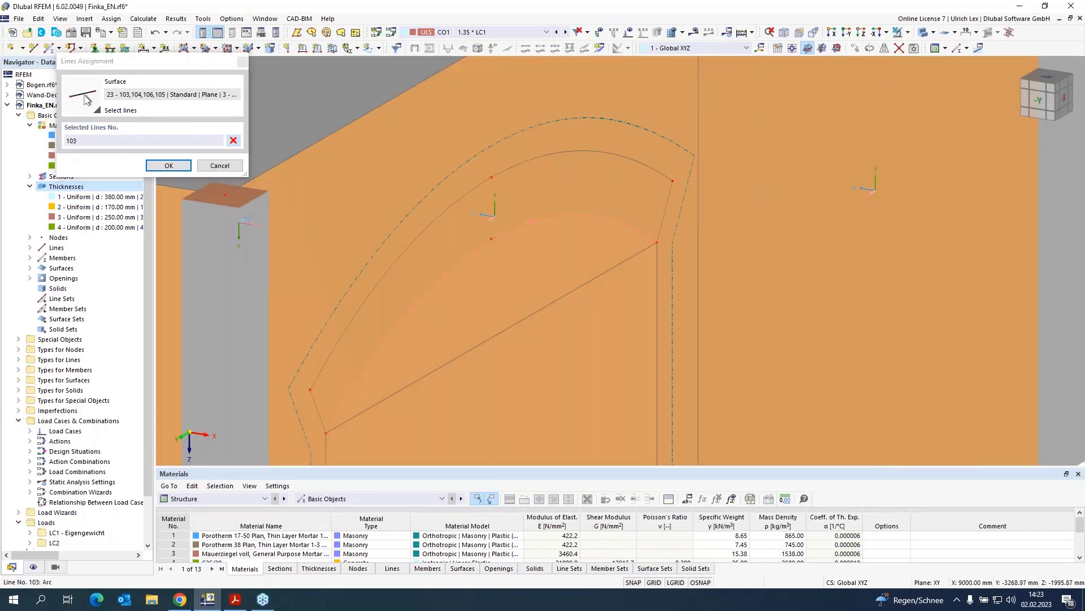
{"action": "left_click", "coordinate": [185, 169]}
{"action": "left_click", "coordinate": [766, 520]}
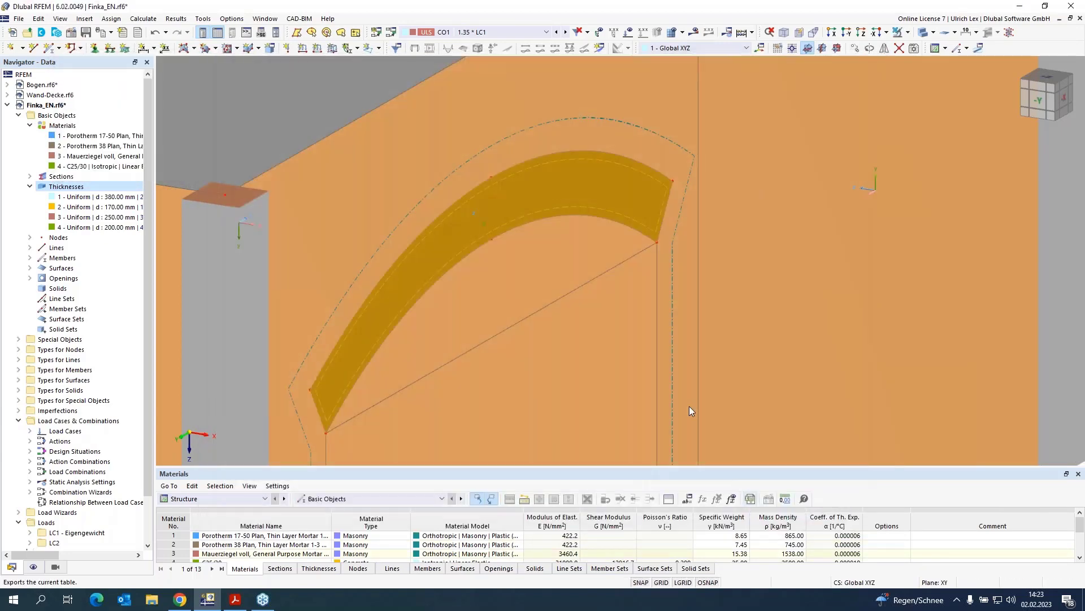
- Hide the local axis systems of the surfaces and save the model
{"action": "scroll", "coordinate": [621, 257], "scroll_direction": "down", "scroll_amount": 3}
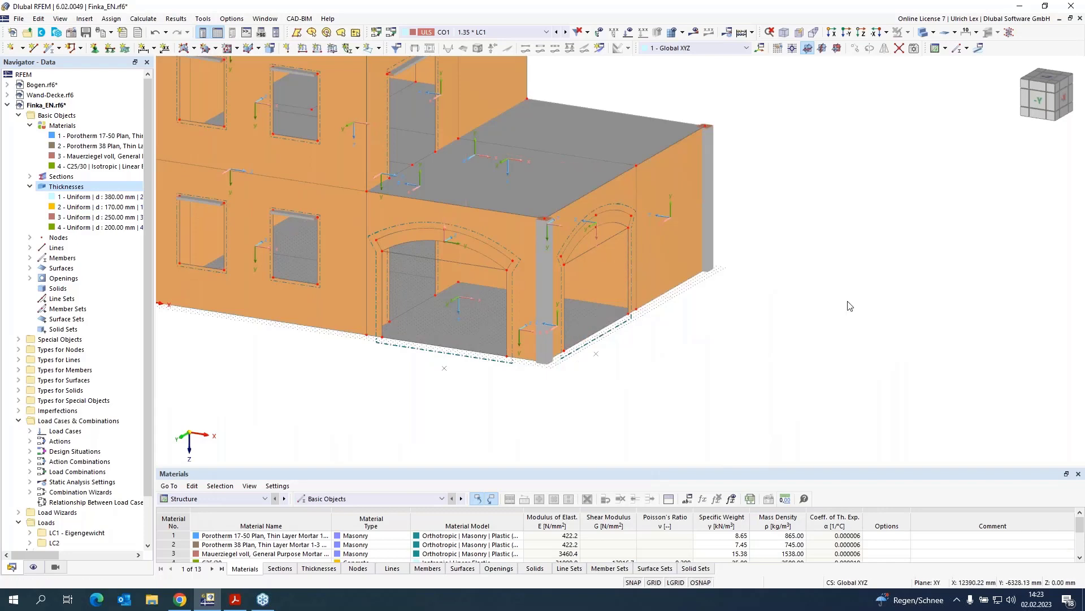
{"action": "scroll", "coordinate": [746, 300], "scroll_direction": "down", "scroll_amount": 3}
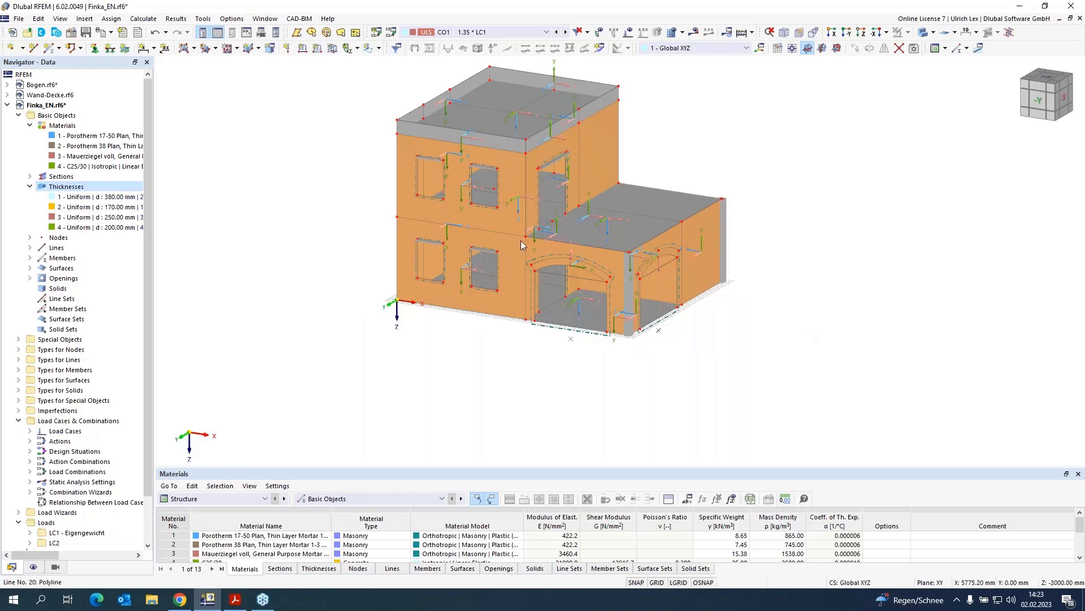
{"action": "scroll", "coordinate": [513, 249], "scroll_direction": "up", "scroll_amount": 3}
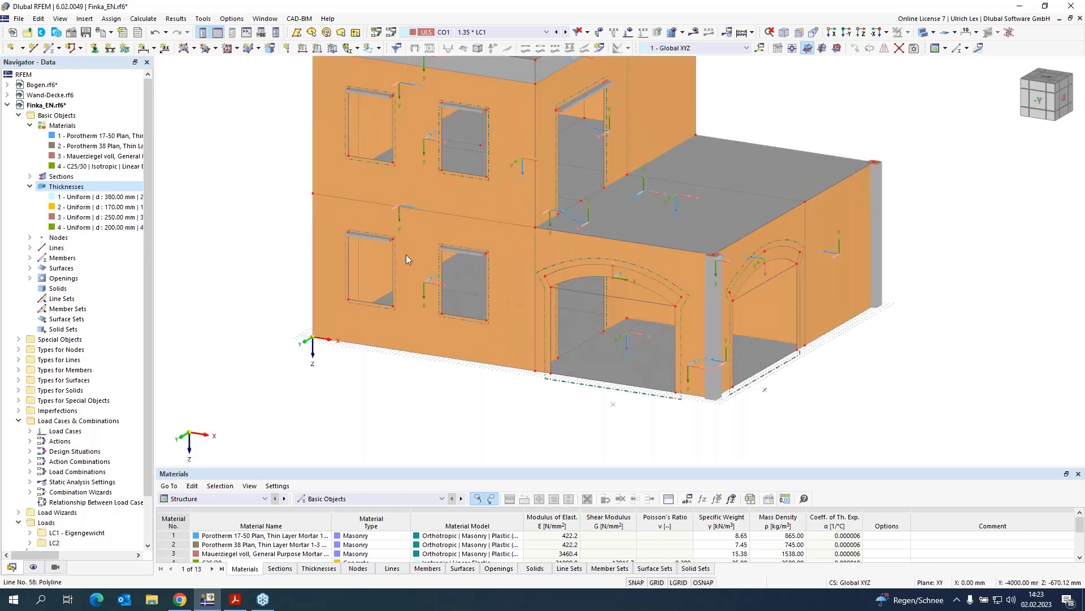
{"action": "right_click", "coordinate": [348, 213]}
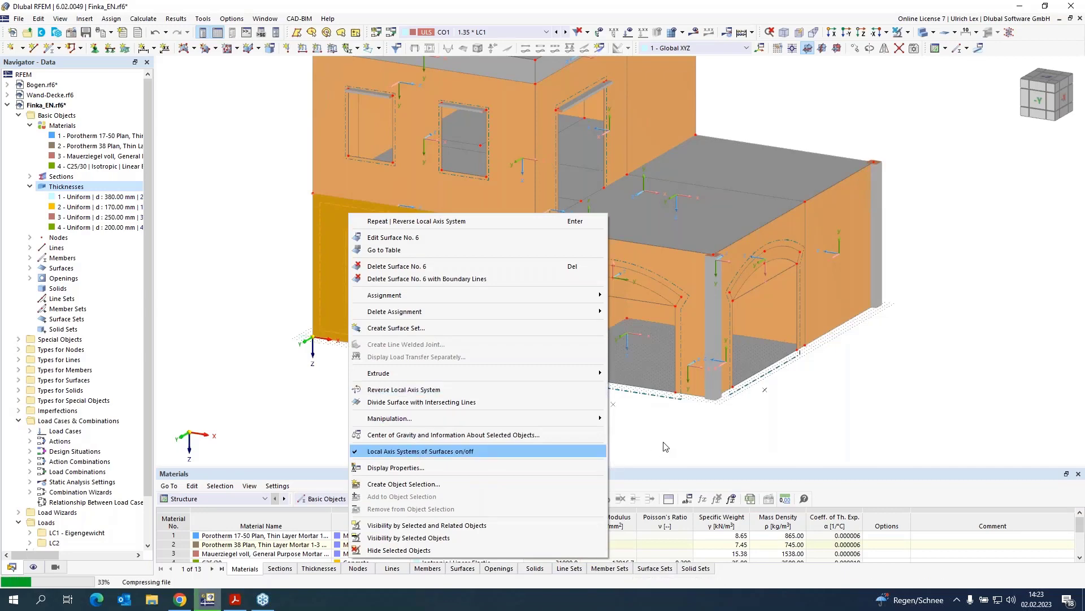
{"action": "left_click", "coordinate": [433, 452]}
{"action": "left_click", "coordinate": [512, 383]}
{"action": "scroll", "coordinate": [500, 425], "scroll_direction": "down", "scroll_amount": 1}
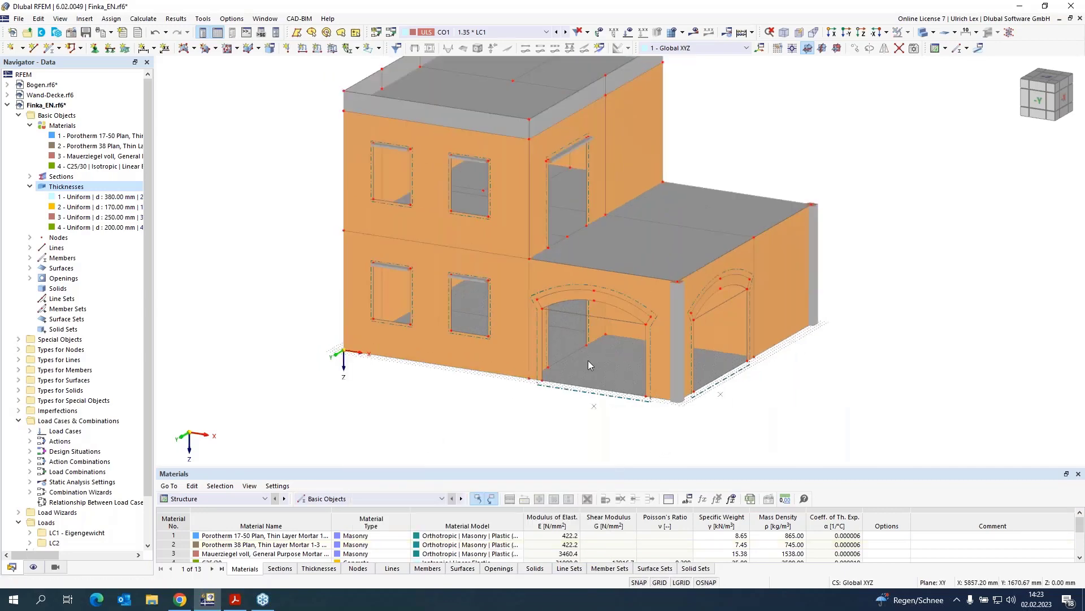
{"action": "scroll", "coordinate": [819, 321], "scroll_direction": "up", "scroll_amount": 1}
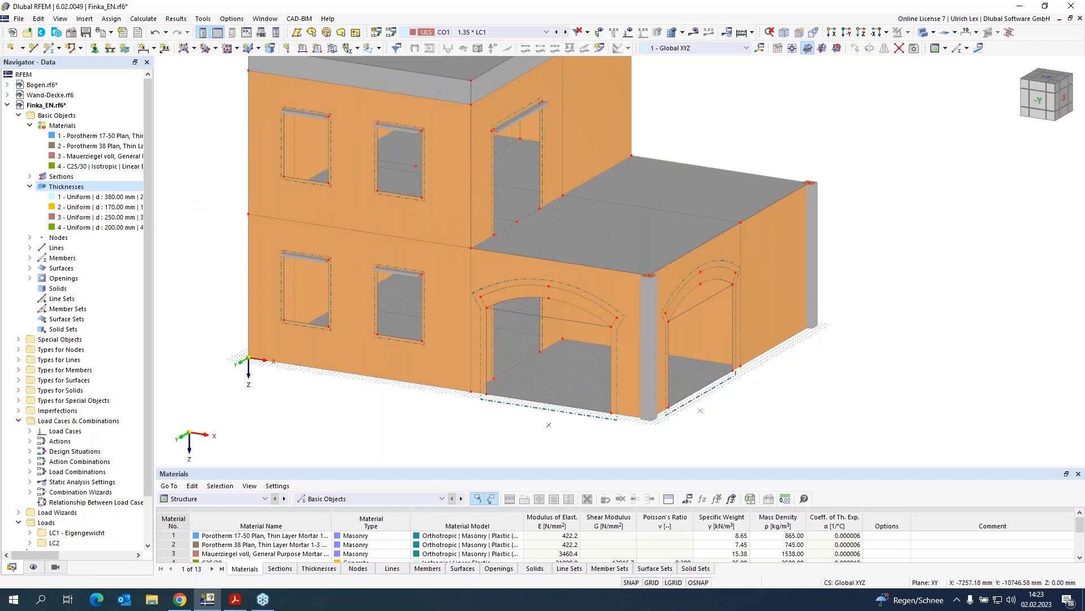
{"action": "left_click", "coordinate": [86, 33]}
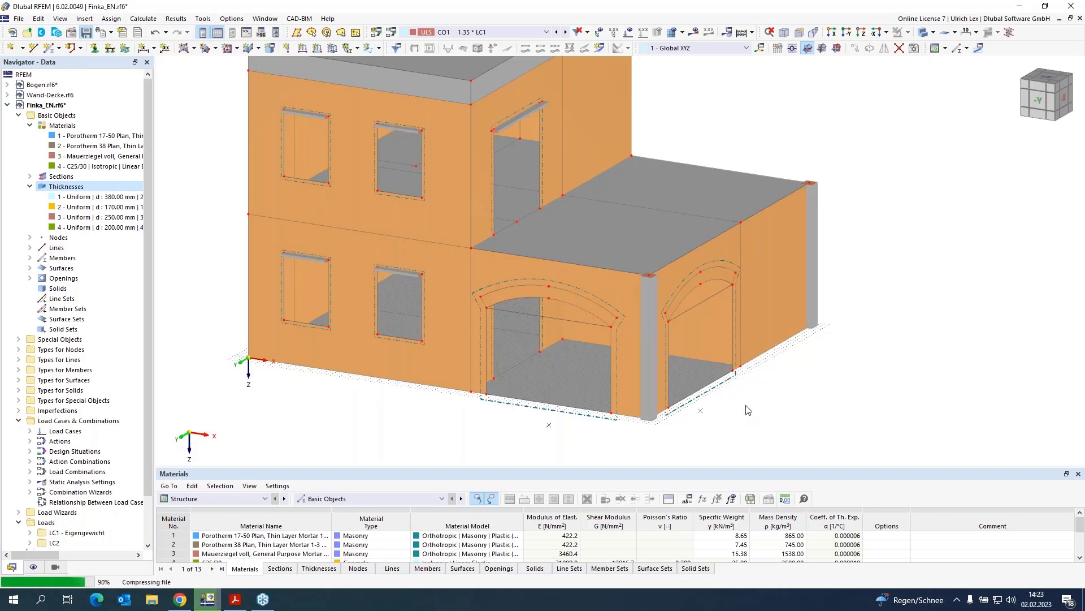
- Enable hinges for the front arch wall next to the corner column and define a new line hinge with only translation ux released
{"action": "scroll", "coordinate": [735, 412], "scroll_direction": "up", "scroll_amount": 2}
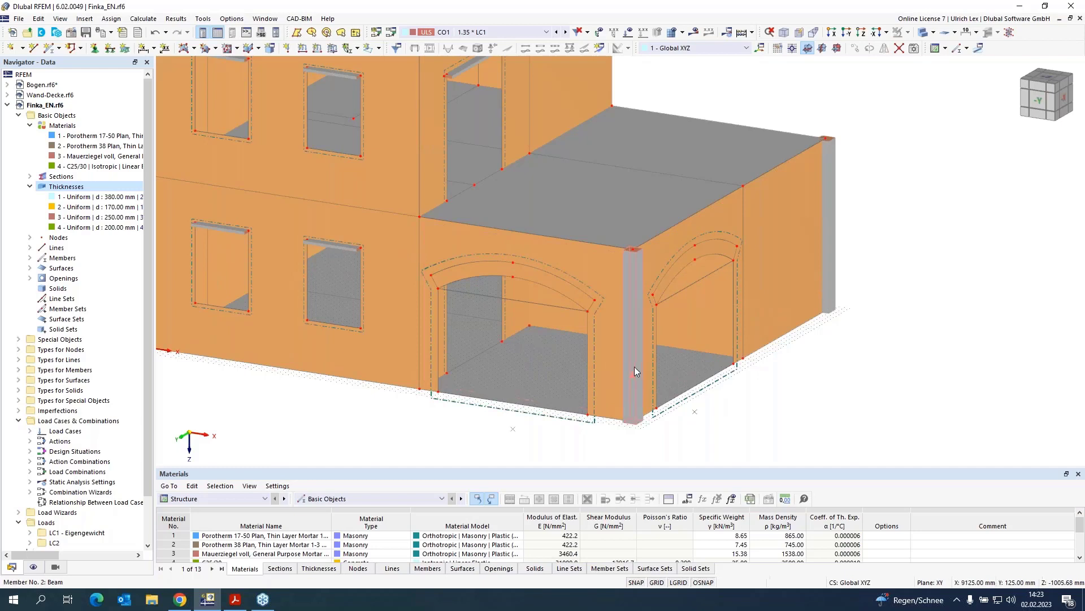
{"action": "mouse_move", "coordinate": [617, 362]}
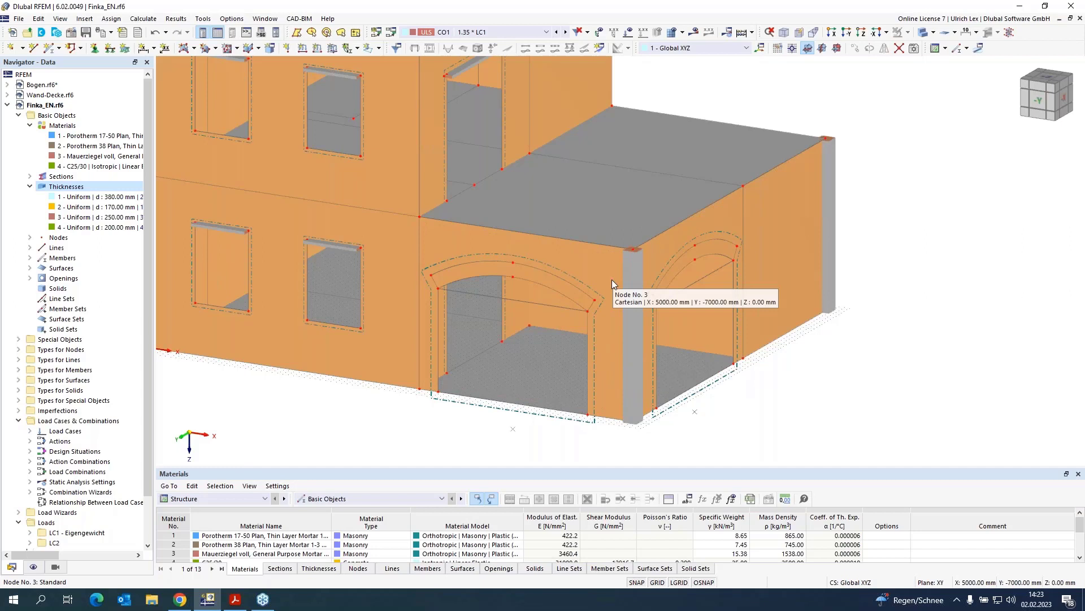
{"action": "double_click", "coordinate": [609, 363]}
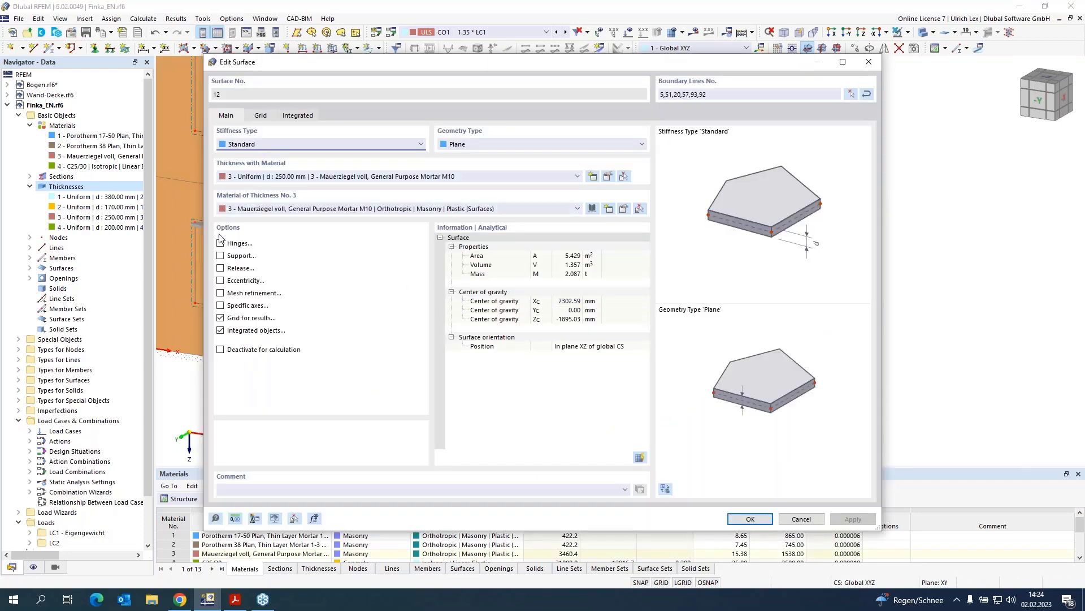
{"action": "left_click", "coordinate": [221, 242]}
{"action": "left_click", "coordinate": [261, 116]}
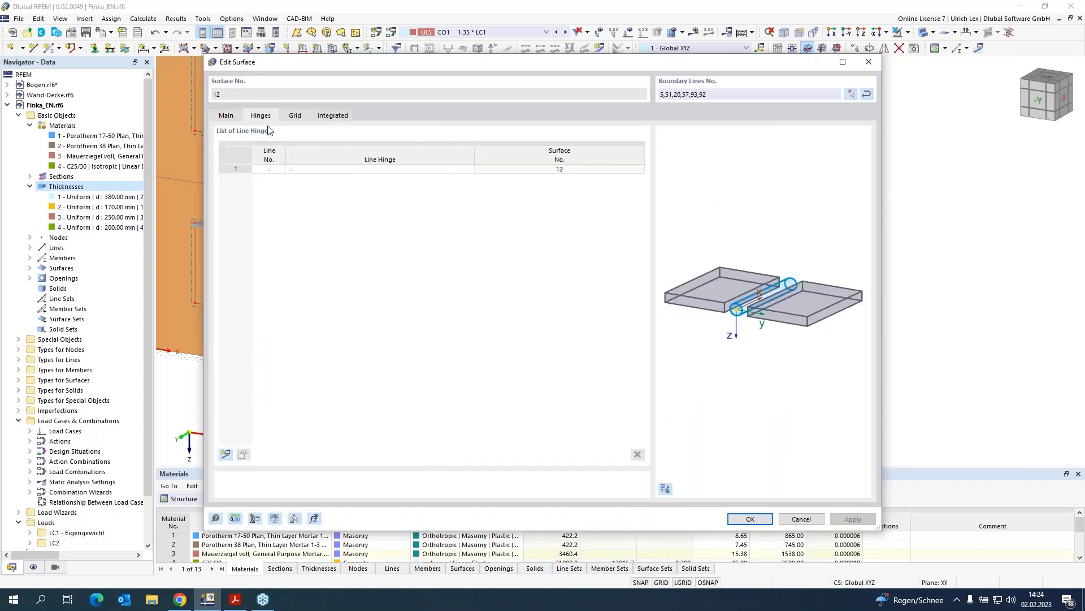
{"action": "left_click", "coordinate": [469, 169]}
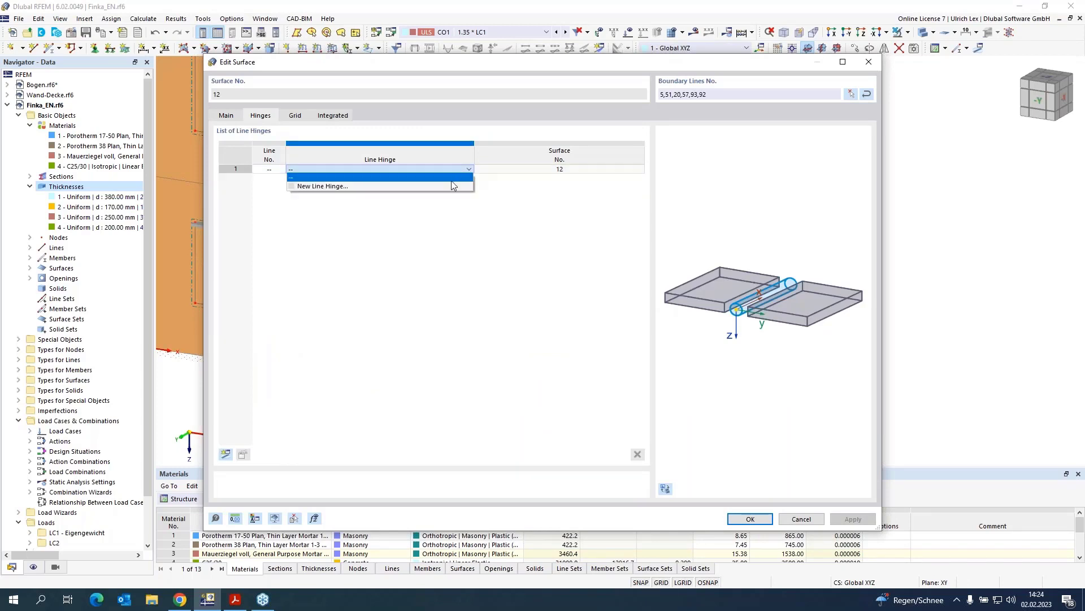
{"action": "left_click", "coordinate": [448, 187]}
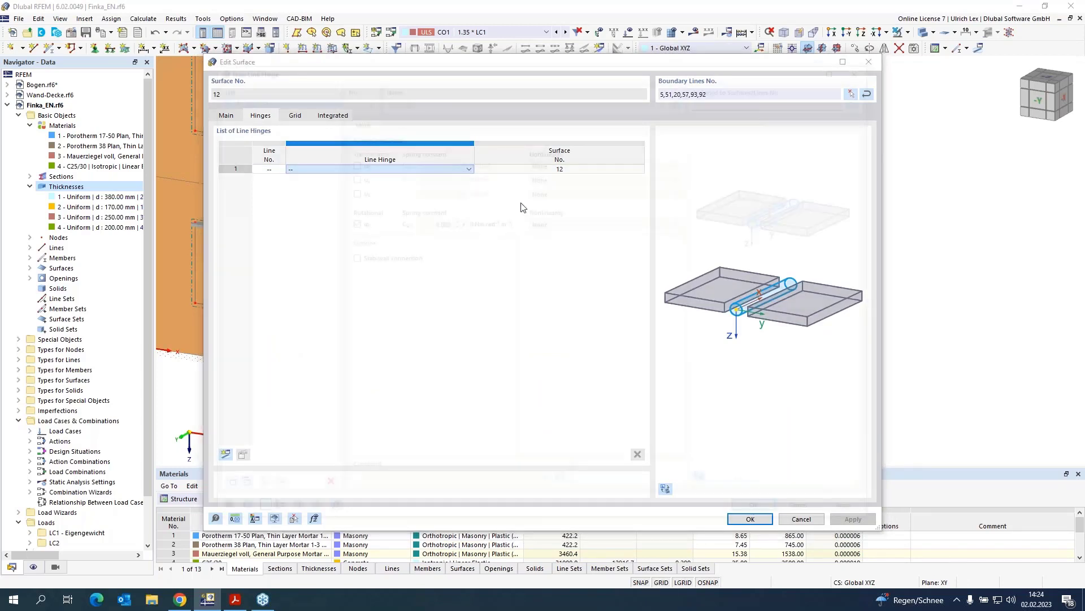
{"action": "left_click", "coordinate": [349, 222]}
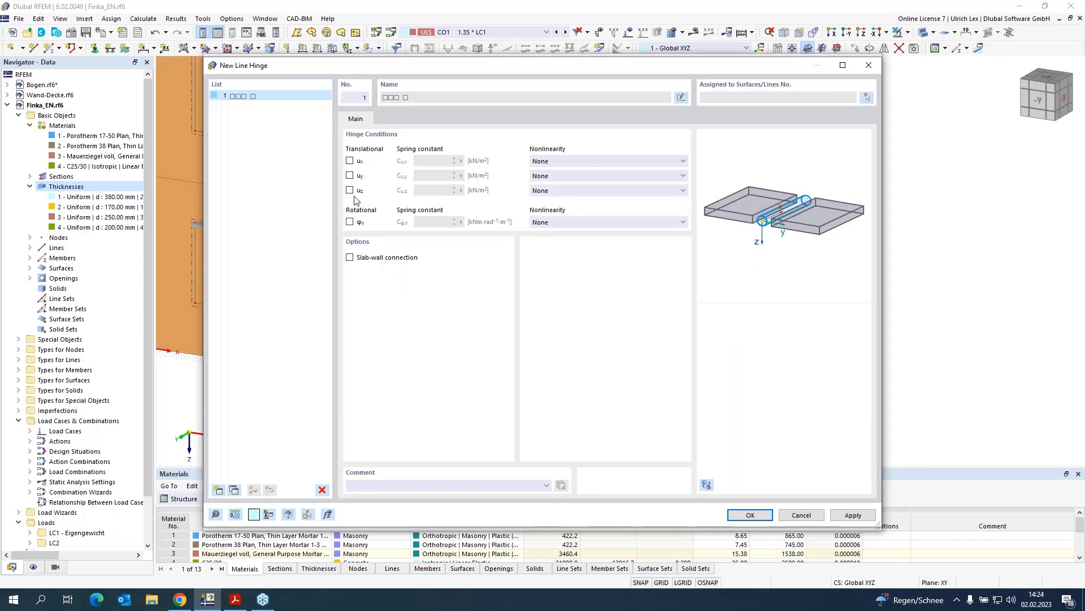
{"action": "left_click", "coordinate": [350, 163]}
- Assign the line hinge to line 57 at the front corner column for both adjoining arch walls, surfaces 12 and 13
{"action": "left_click", "coordinate": [866, 98]}
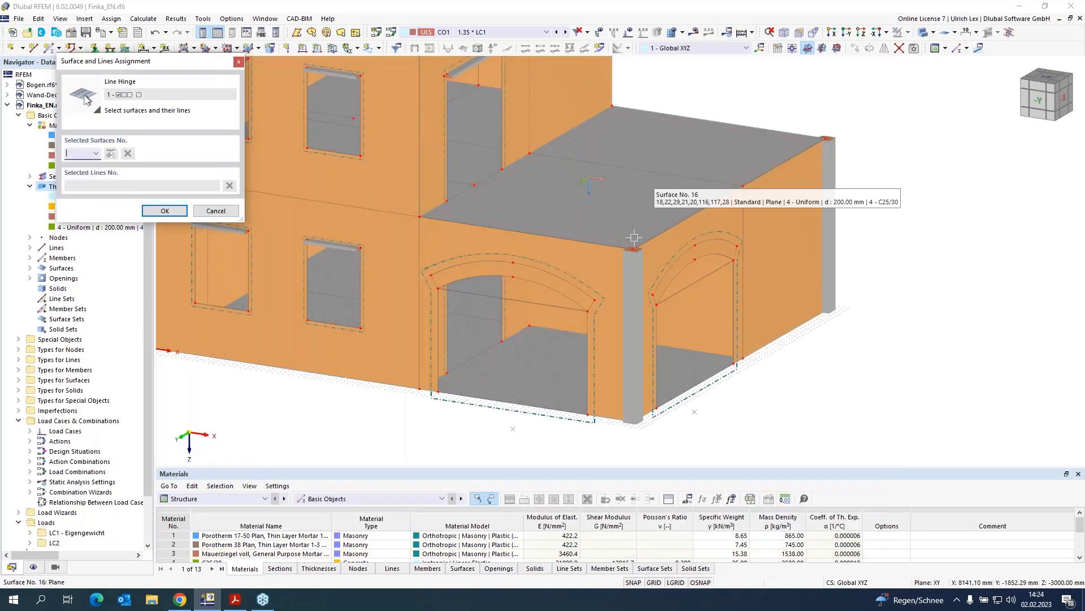
{"action": "left_click", "coordinate": [595, 269]}
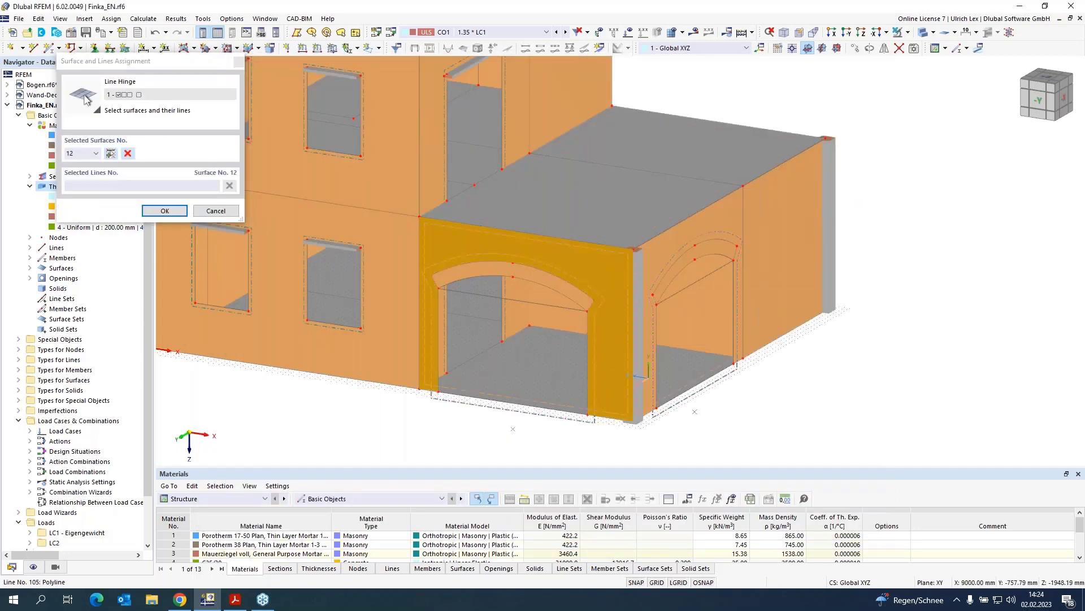
{"action": "left_click", "coordinate": [633, 277]}
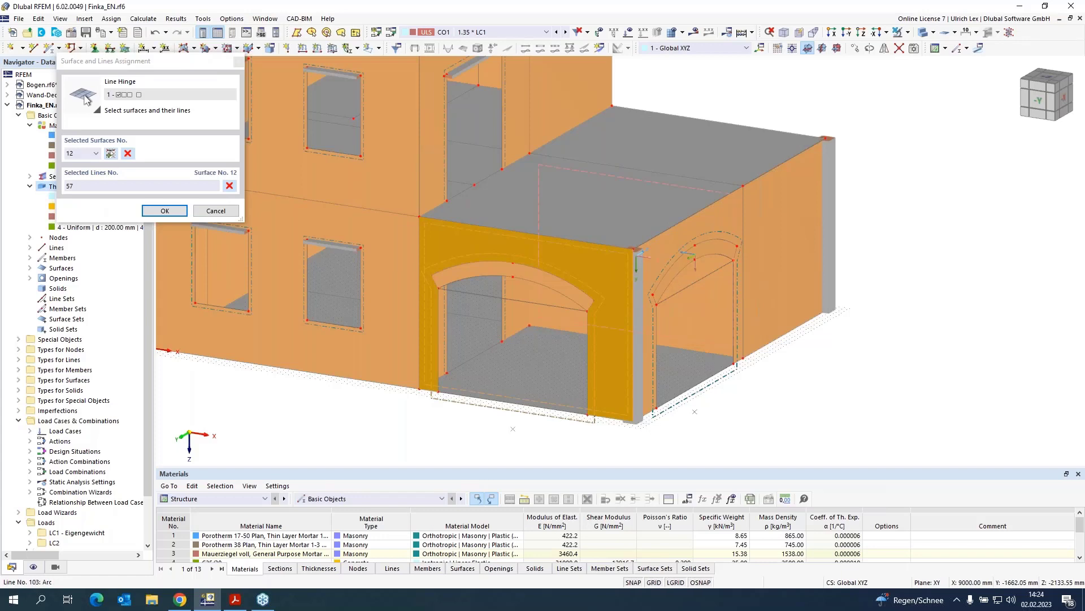
{"action": "left_click", "coordinate": [670, 252]}
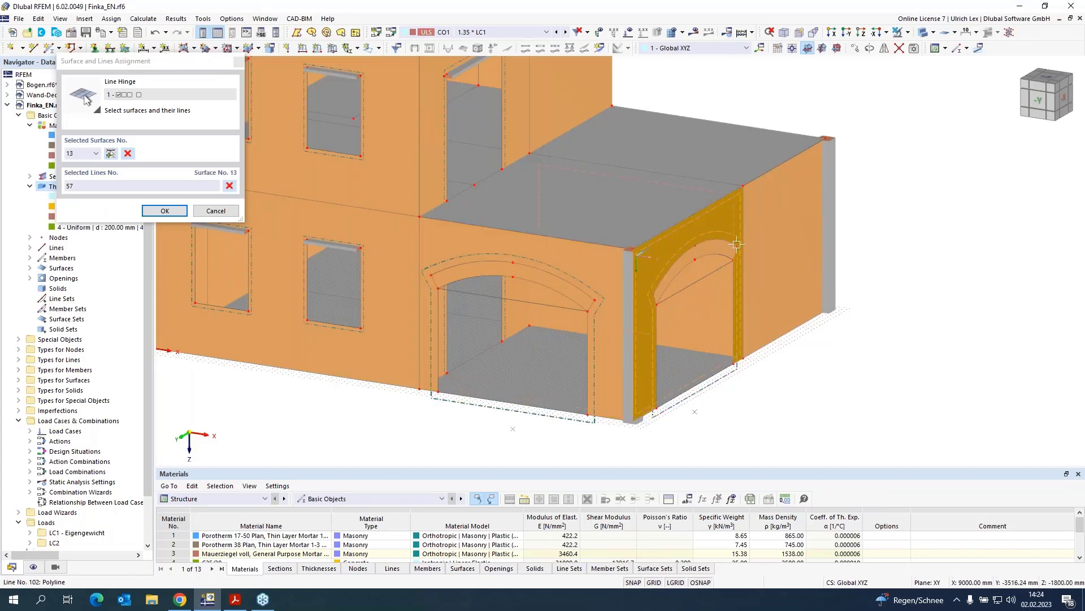
- Assign the hinge also to line 55 at the rear corner column for surfaces 3 and 1, and accept the hinge and surface settings
{"action": "left_click", "coordinate": [764, 225]}
{"action": "scroll", "coordinate": [831, 164], "scroll_direction": "up", "scroll_amount": 4}
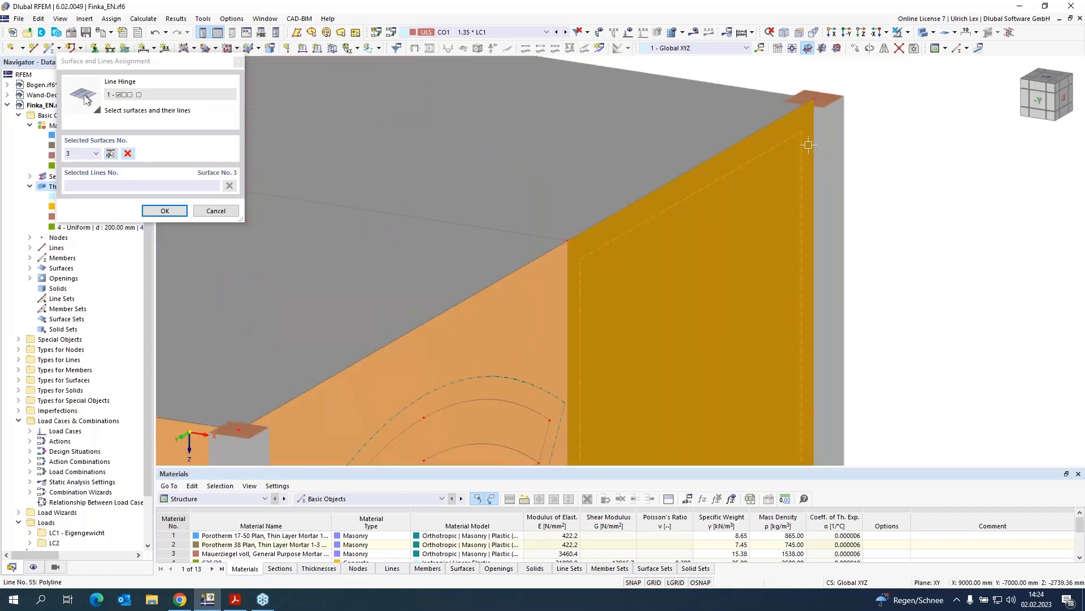
{"action": "scroll", "coordinate": [836, 155], "scroll_direction": "down", "scroll_amount": 5}
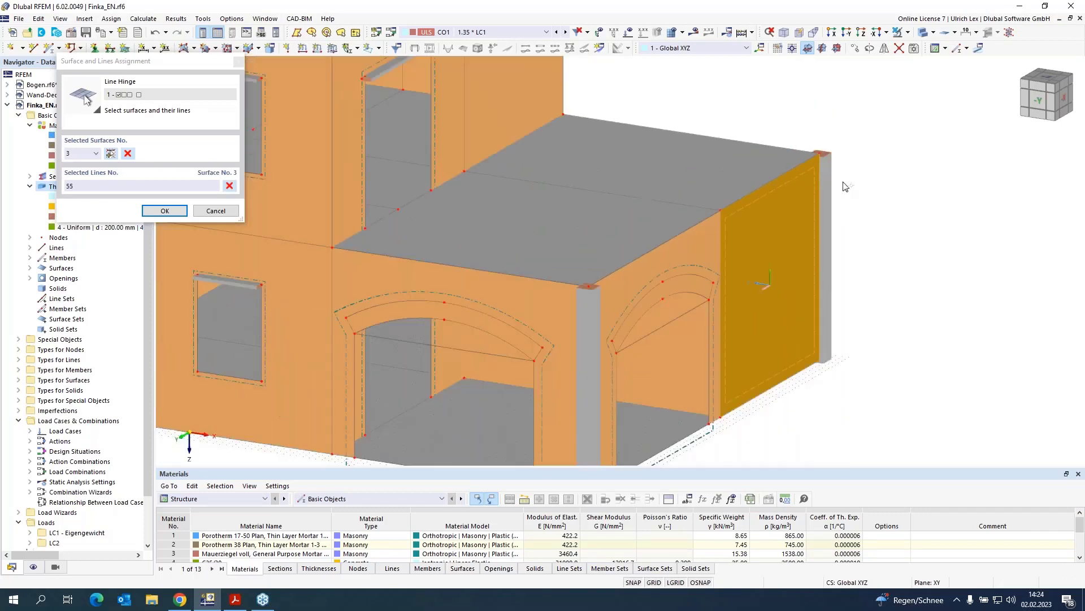
{"action": "middle_click_drag", "start_coordinate": [925, 214], "coordinate": [523, 278]}
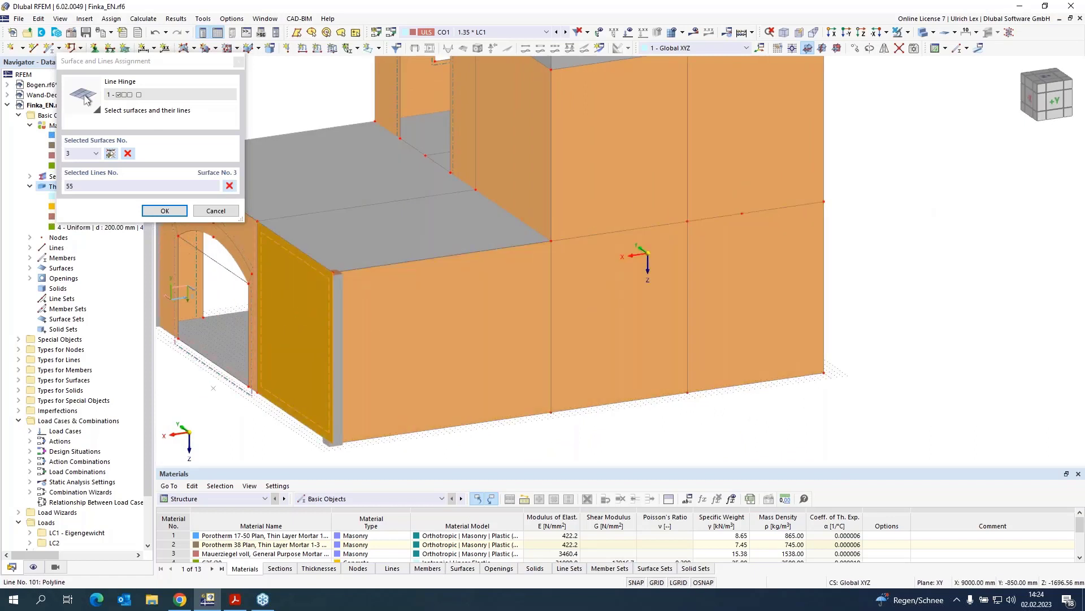
{"action": "left_click", "coordinate": [357, 303]}
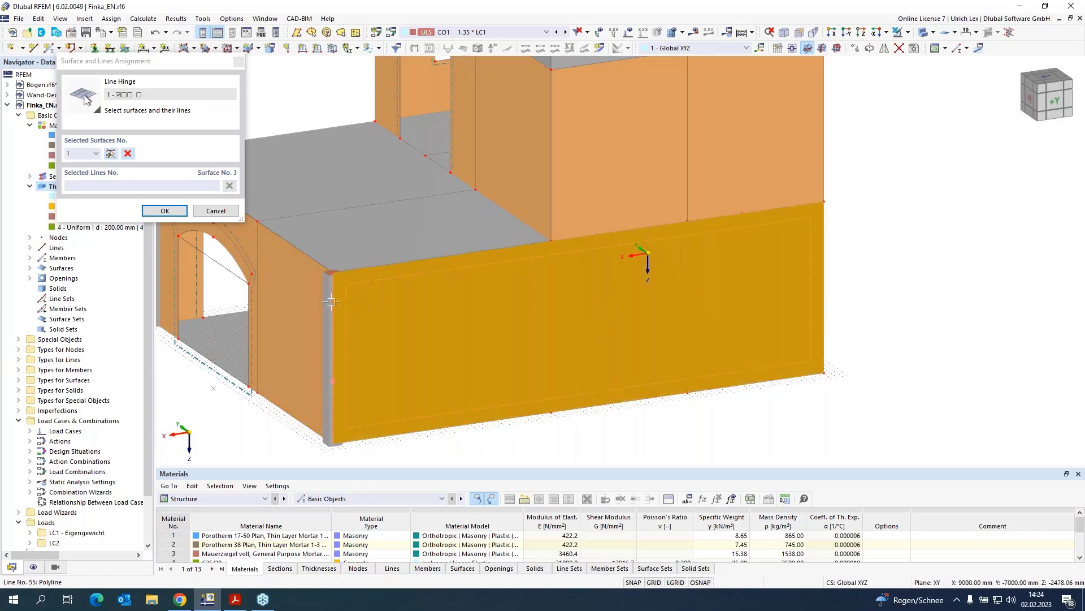
{"action": "left_click", "coordinate": [332, 302]}
{"action": "left_click", "coordinate": [151, 211]}
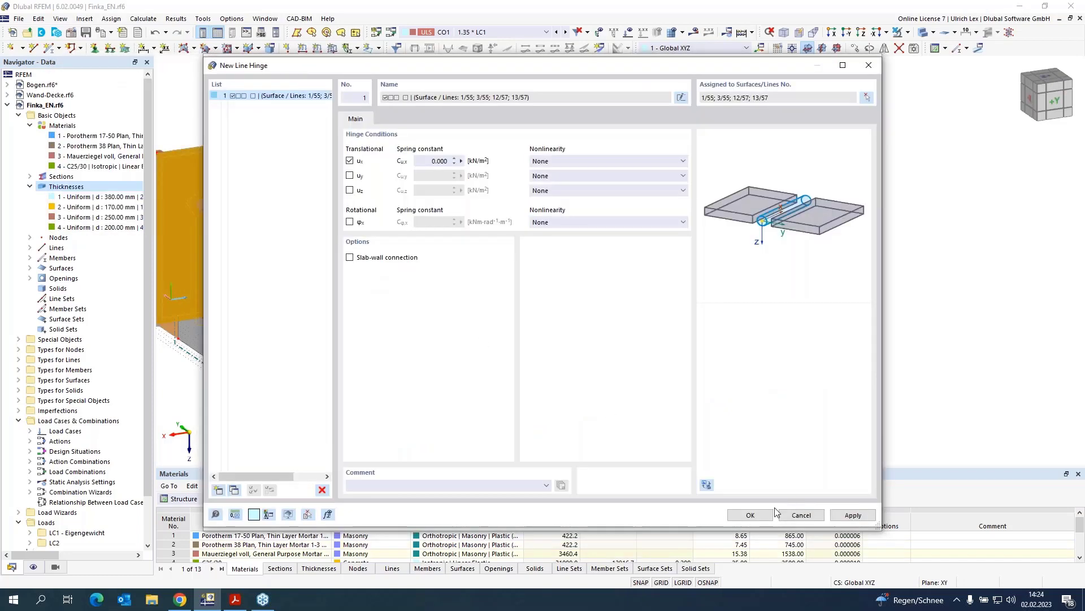
{"action": "left_click", "coordinate": [769, 515]}
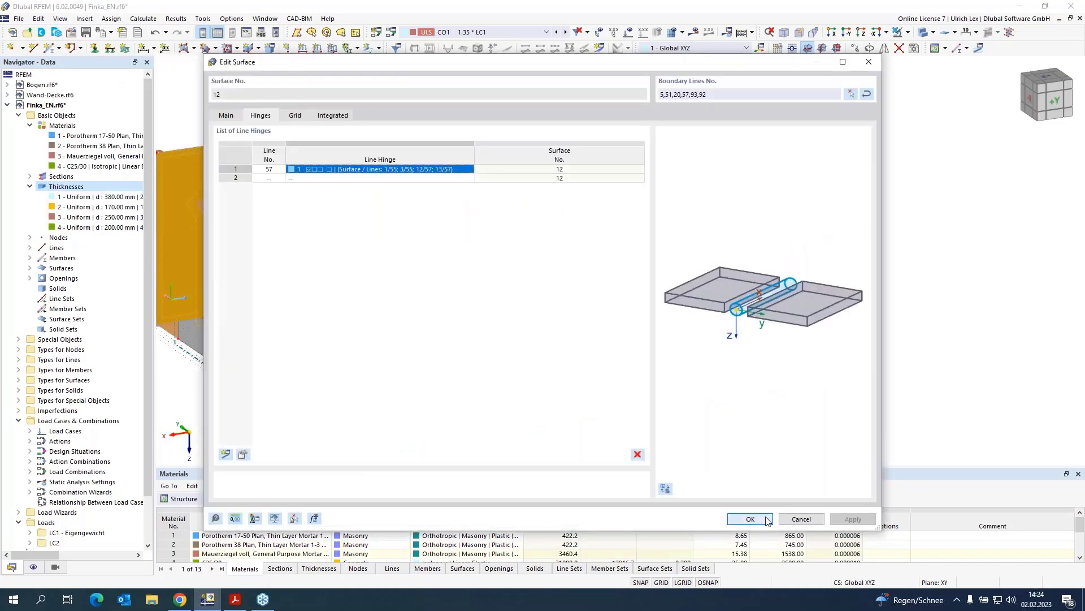
{"action": "left_click", "coordinate": [750, 518]}
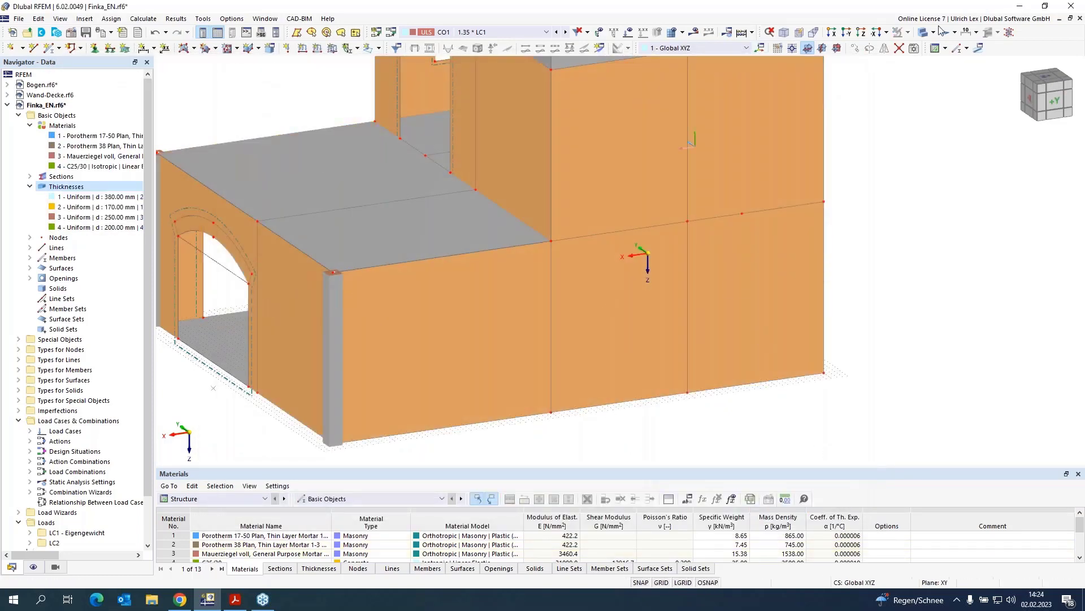
- Switch the model display to transparent and examine the line hinges along both corner columns
{"action": "left_click", "coordinate": [922, 31]}
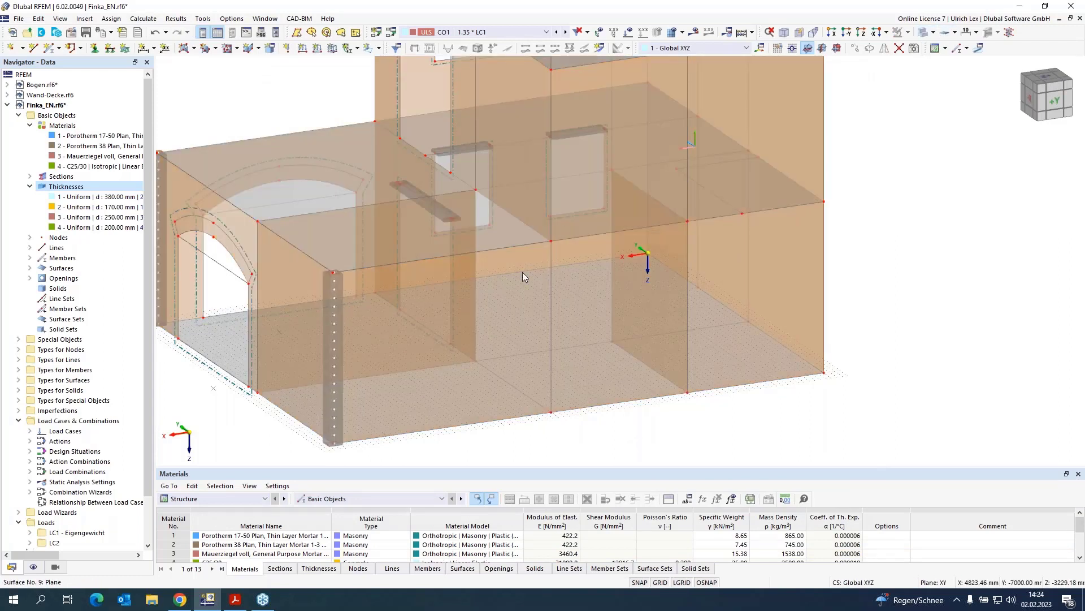
{"action": "scroll", "coordinate": [344, 310], "scroll_direction": "up", "scroll_amount": 5}
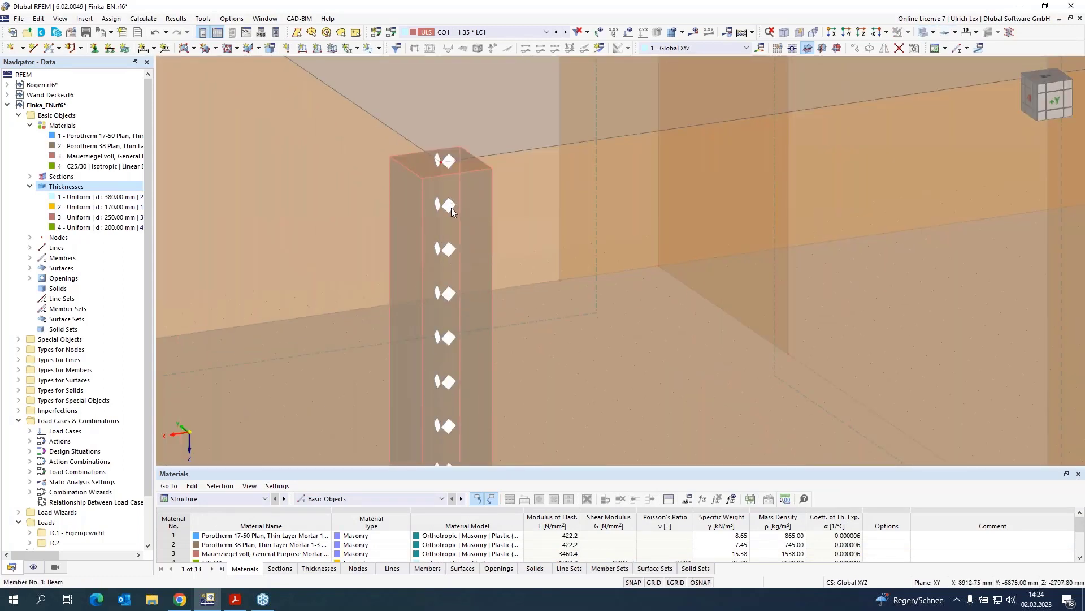
{"action": "scroll", "coordinate": [496, 164], "scroll_direction": "down", "scroll_amount": 5}
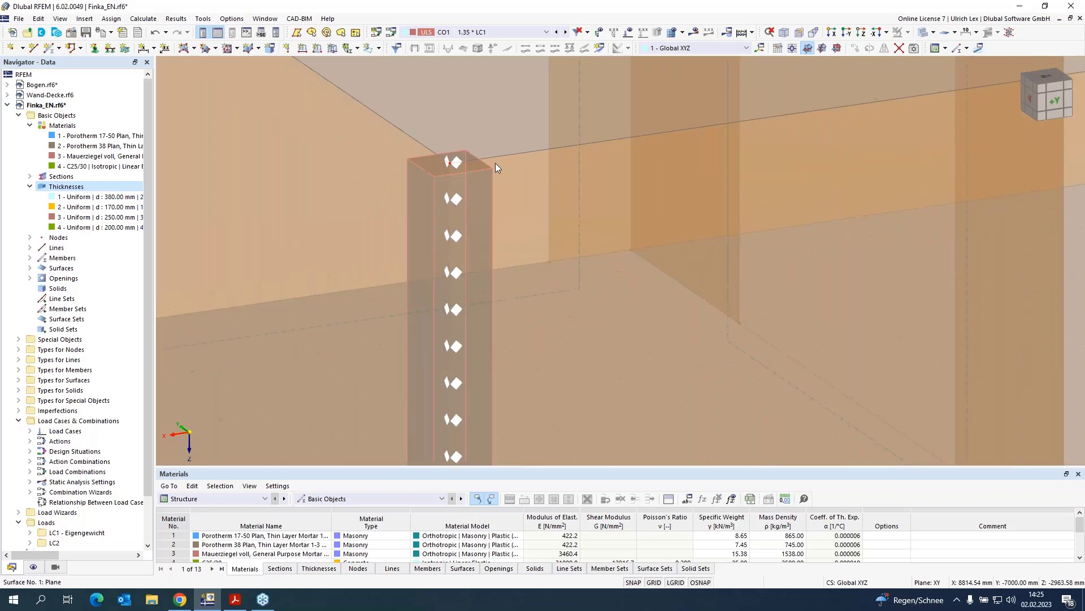
{"action": "scroll", "coordinate": [276, 337], "scroll_direction": "down", "scroll_amount": 1}
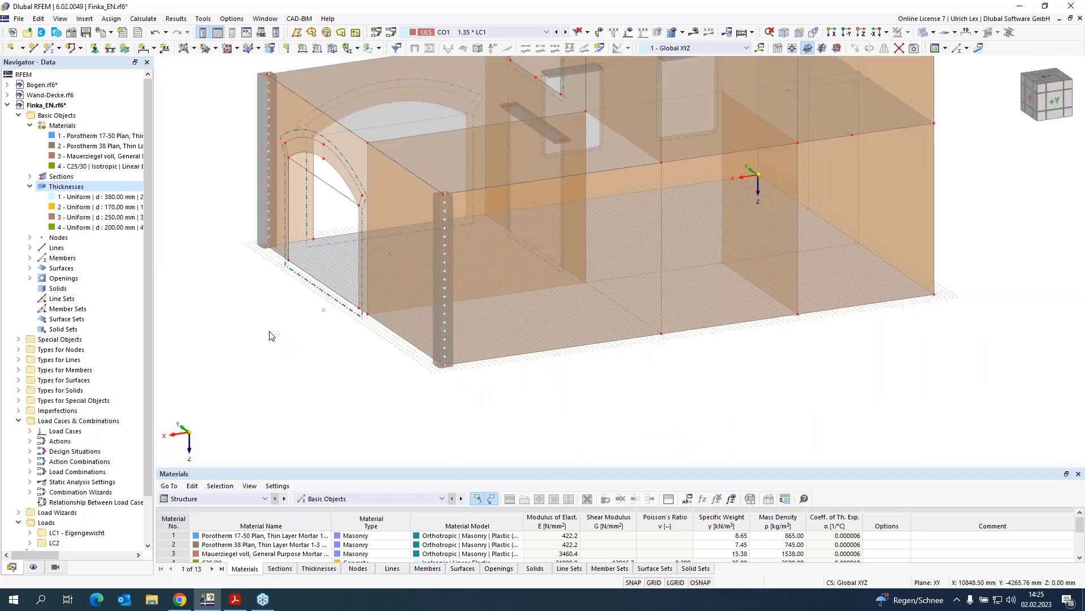
{"action": "middle_click_drag", "start_coordinate": [270, 329], "coordinate": [529, 322]}
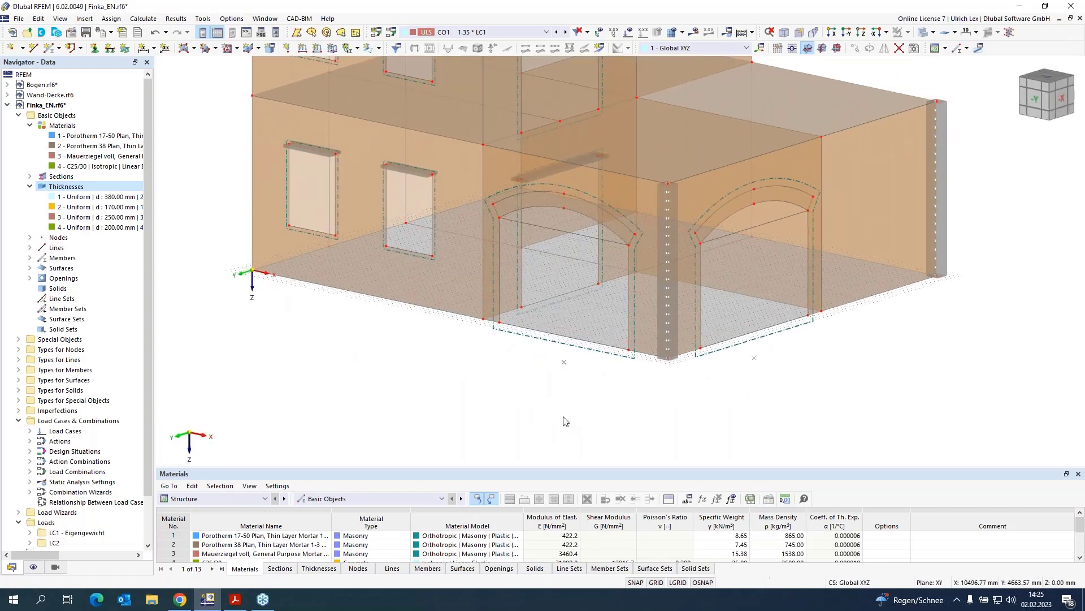
{"action": "scroll", "coordinate": [547, 403], "scroll_direction": "down", "scroll_amount": 1}
{"action": "scroll", "coordinate": [548, 404], "scroll_direction": "down", "scroll_amount": 1}
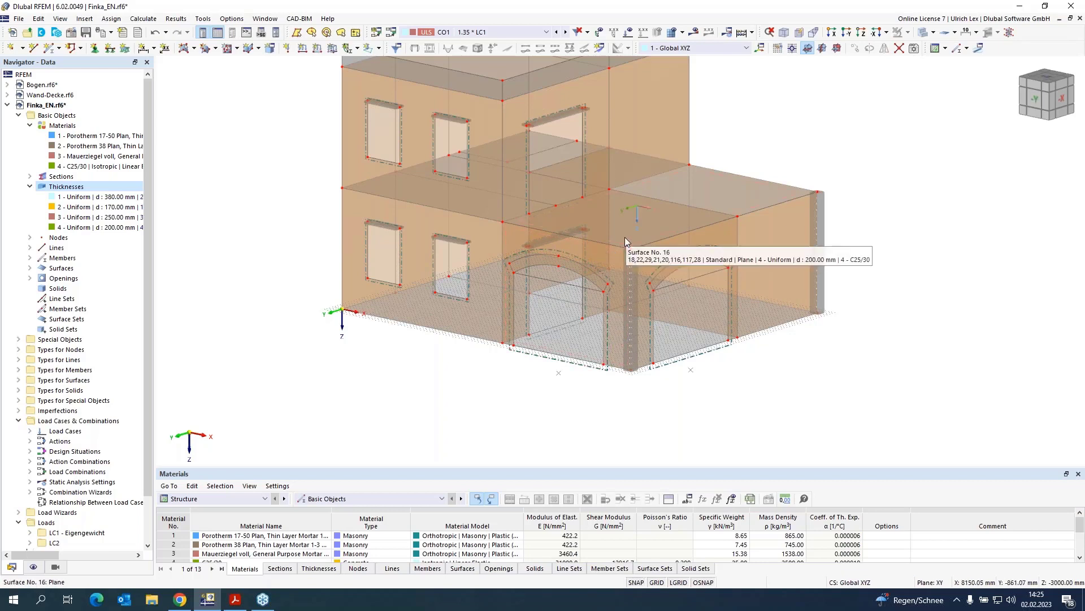
- Enable hinges for the inner wall above the ground-floor lintel, surface 11, and choose the existing line hinge 1
{"action": "double_click", "coordinate": [541, 290]}
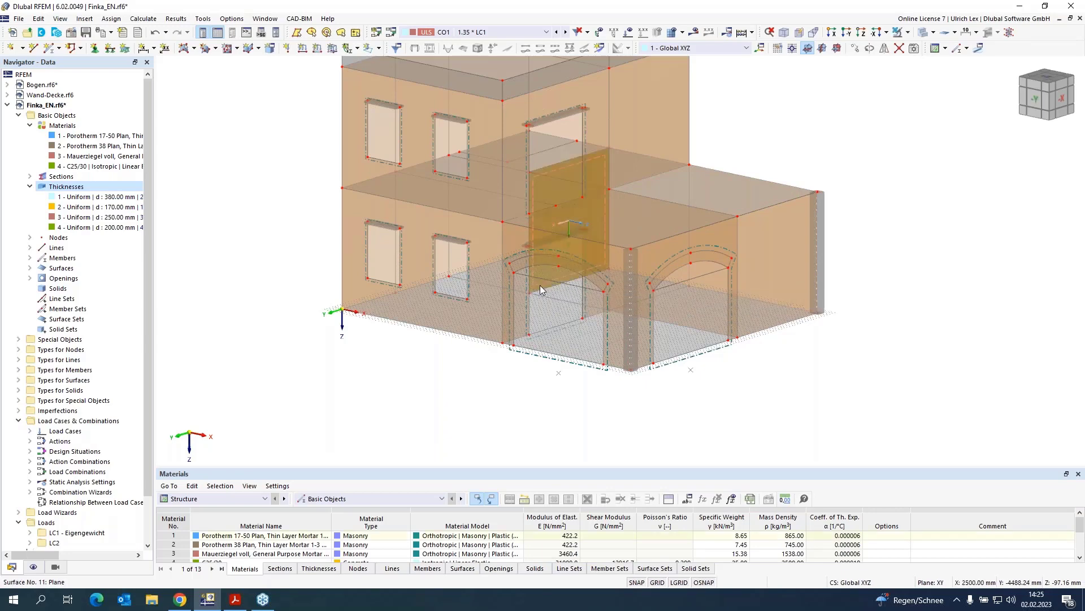
{"action": "left_click", "coordinate": [220, 244]}
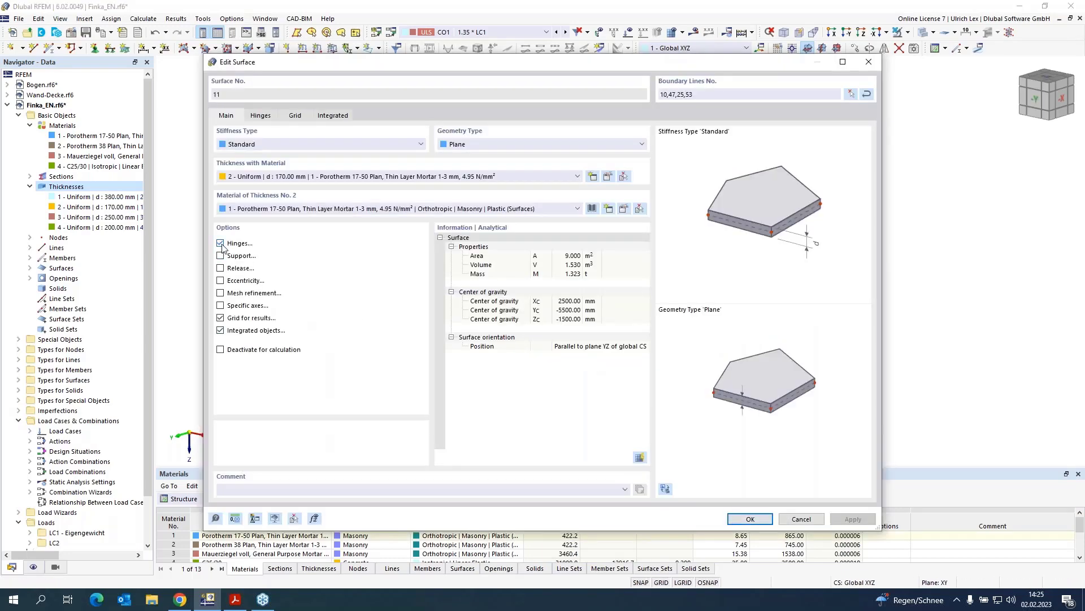
{"action": "left_click", "coordinate": [261, 116]}
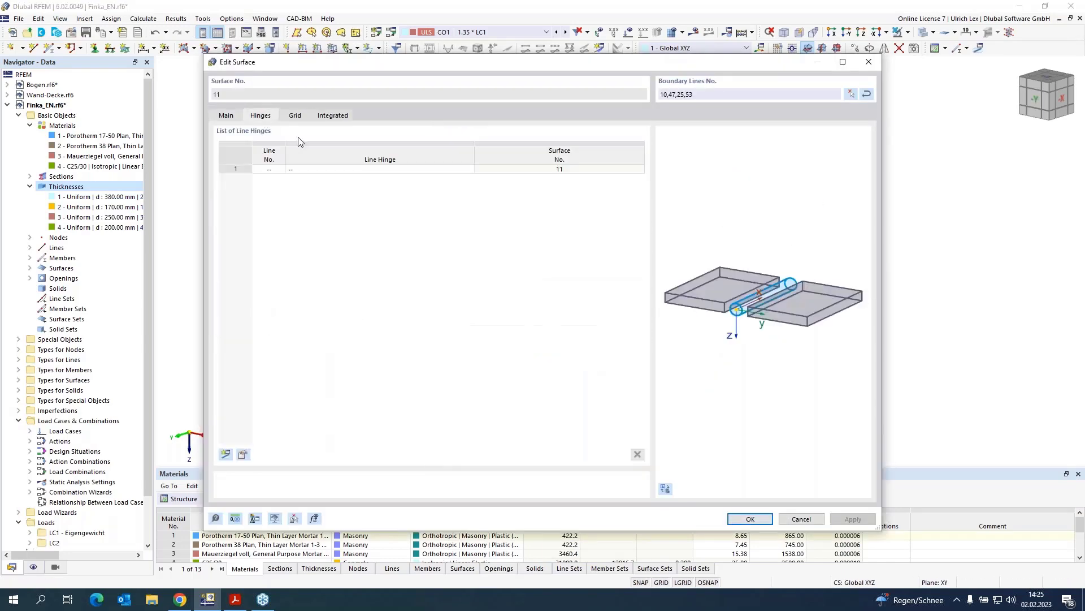
{"action": "left_click", "coordinate": [375, 169]}
{"action": "left_click", "coordinate": [468, 169]}
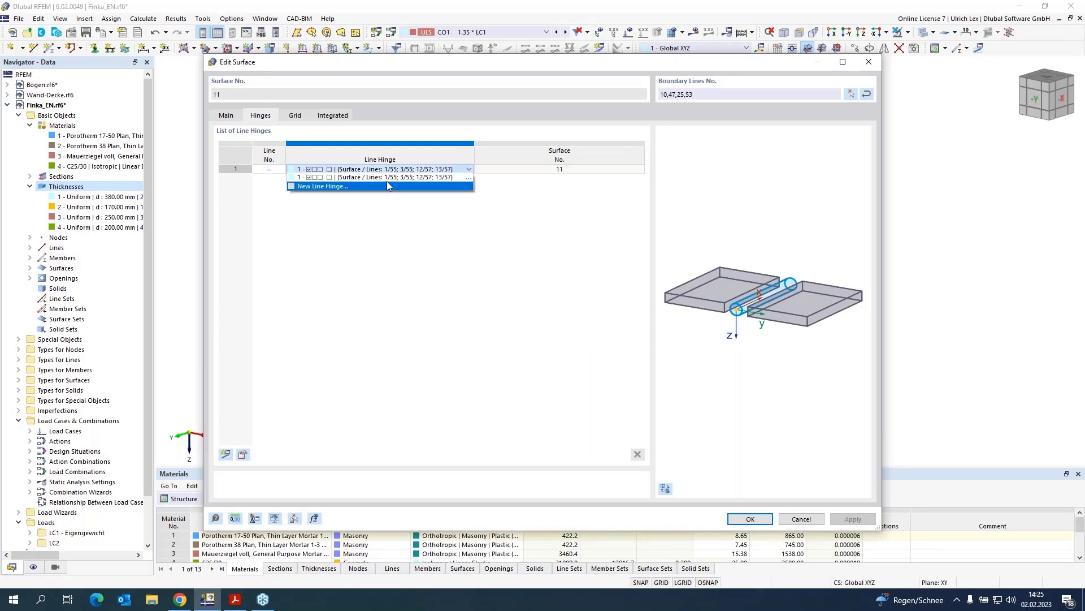
{"action": "left_click", "coordinate": [389, 180]}
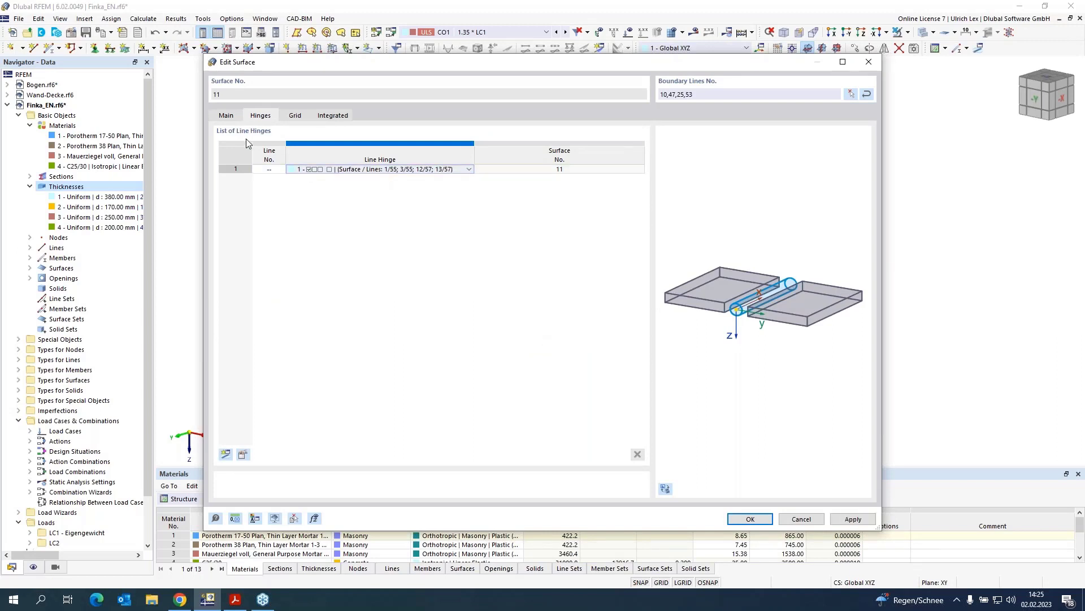
- Assign the hinge to the inner wall's vertical edge, line 47, using the wireframe display to pick it, and apply the surface changes
{"action": "left_click", "coordinate": [269, 169]}
{"action": "left_click", "coordinate": [281, 169]}
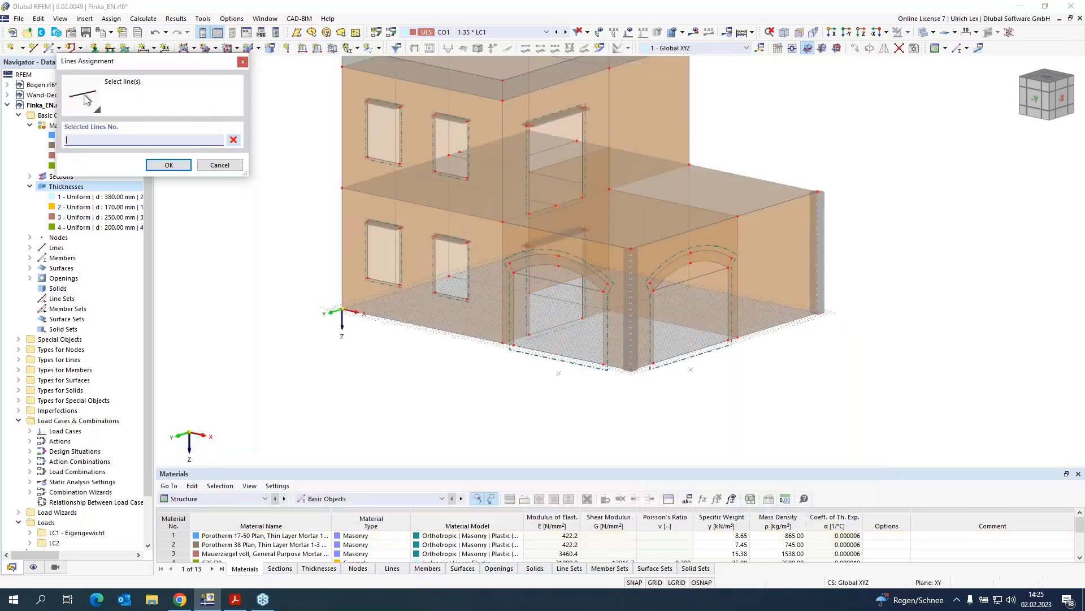
{"action": "scroll", "coordinate": [608, 240], "scroll_direction": "up", "scroll_amount": 4}
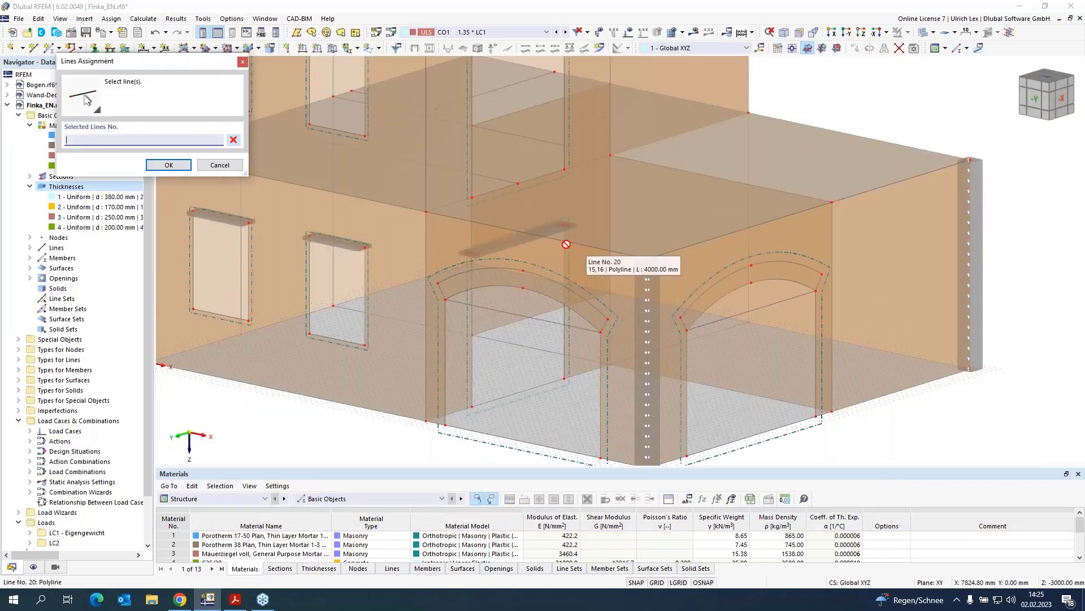
{"action": "scroll", "coordinate": [585, 192], "scroll_direction": "down", "scroll_amount": 4}
{"action": "scroll", "coordinate": [577, 228], "scroll_direction": "up", "scroll_amount": 5}
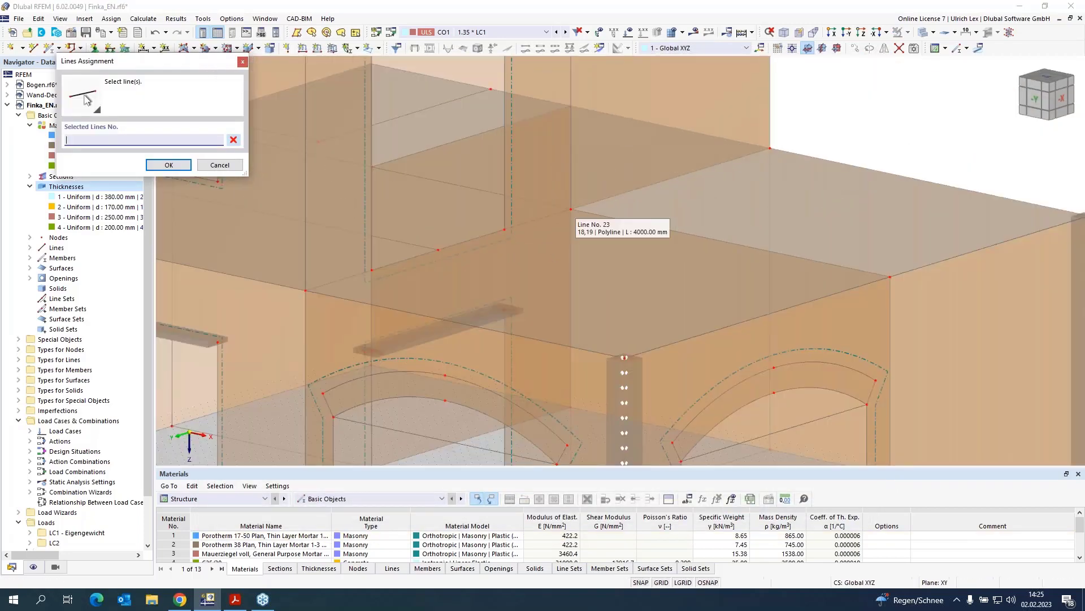
{"action": "scroll", "coordinate": [537, 256], "scroll_direction": "down", "scroll_amount": 3}
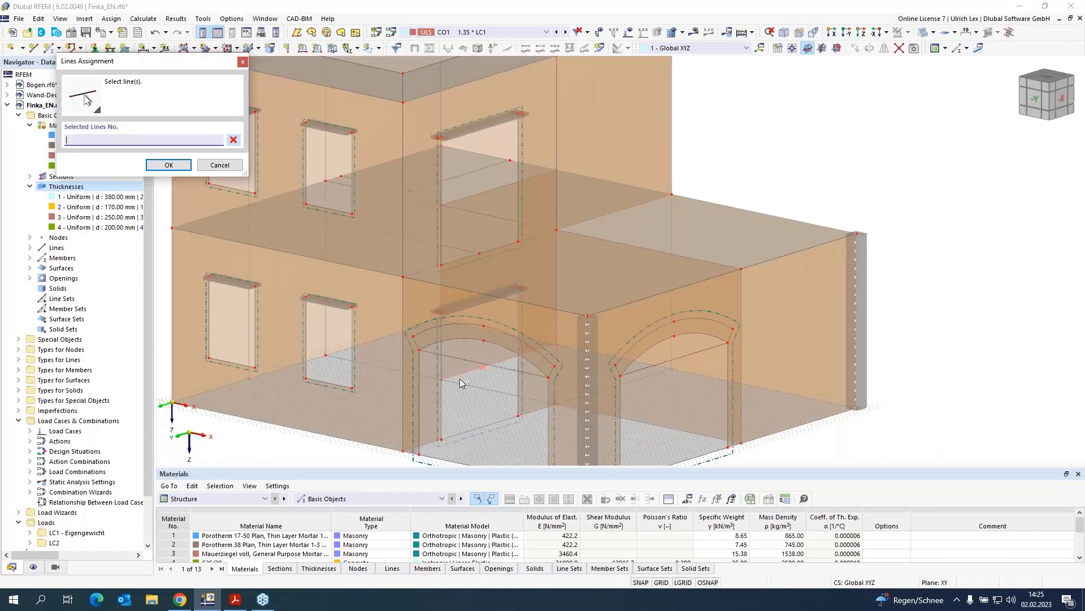
{"action": "left_click", "coordinate": [924, 35]}
{"action": "scroll", "coordinate": [449, 169], "scroll_direction": "up", "scroll_amount": 5}
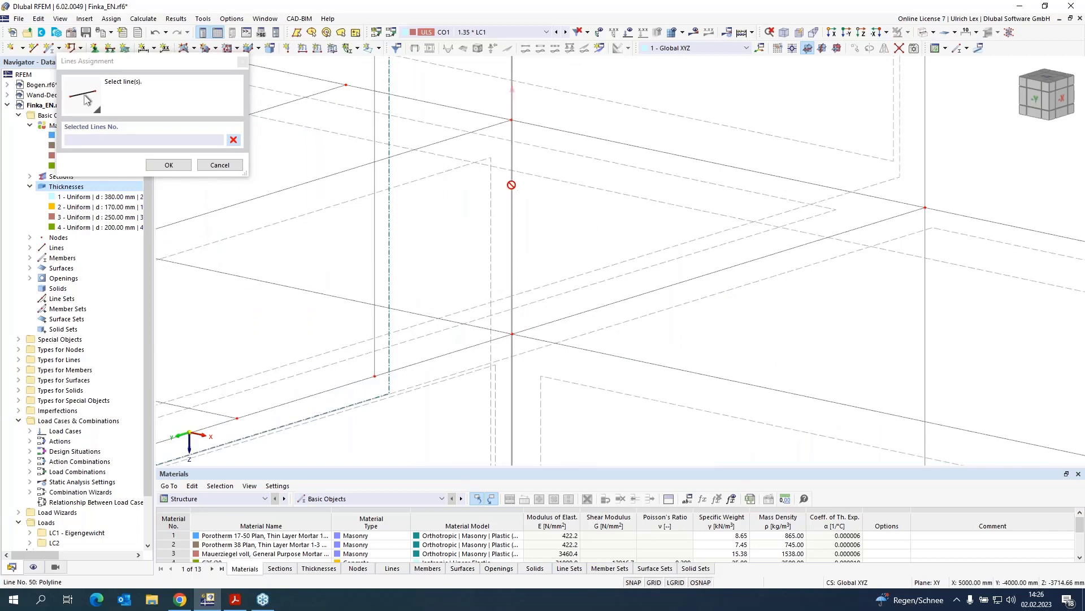
{"action": "scroll", "coordinate": [509, 182], "scroll_direction": "up", "scroll_amount": 3}
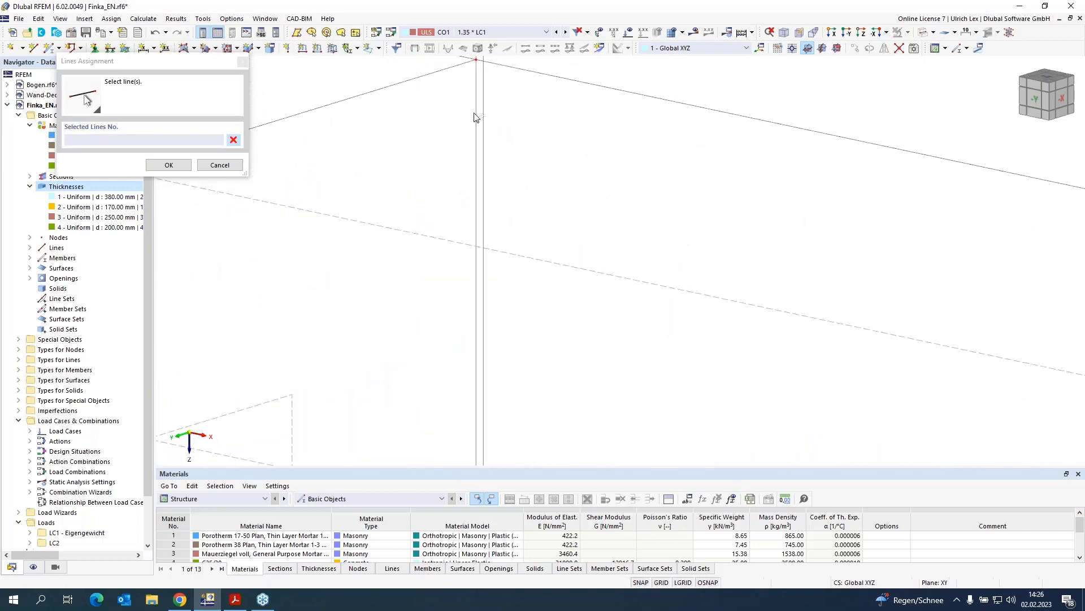
{"action": "left_click", "coordinate": [475, 117]}
{"action": "left_click", "coordinate": [169, 164]}
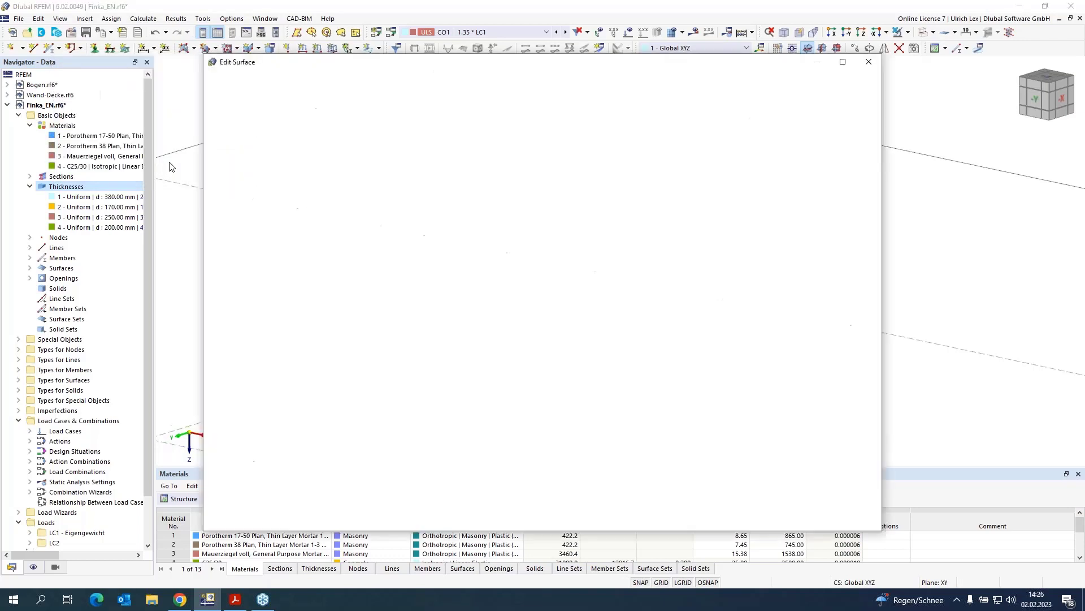
{"action": "left_click", "coordinate": [751, 521]}
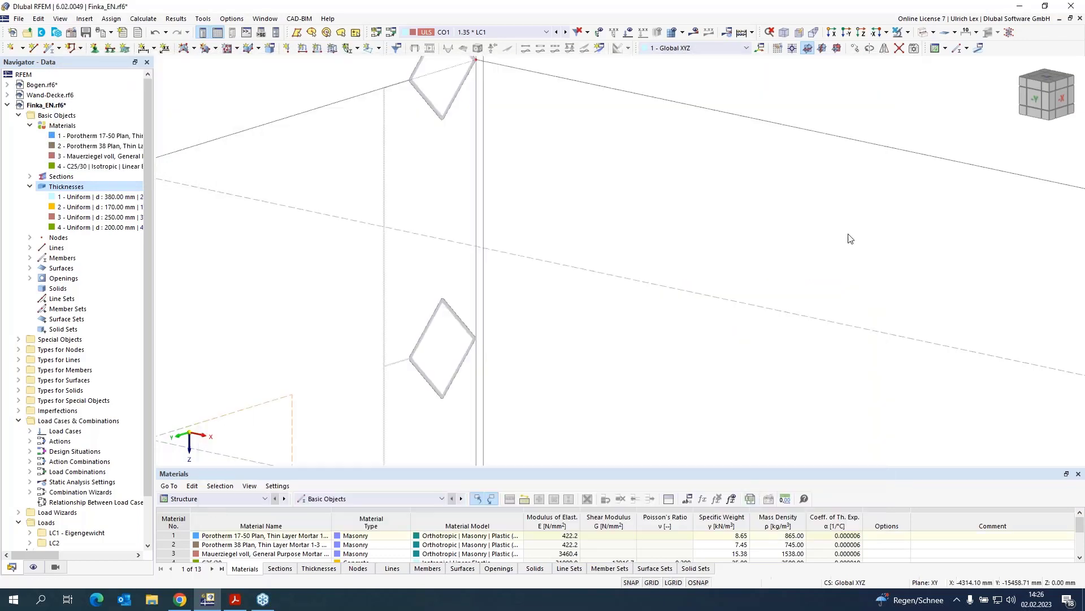
- Return the model display from wireframe to transparent rendering and show the whole building
{"action": "left_click", "coordinate": [924, 33]}
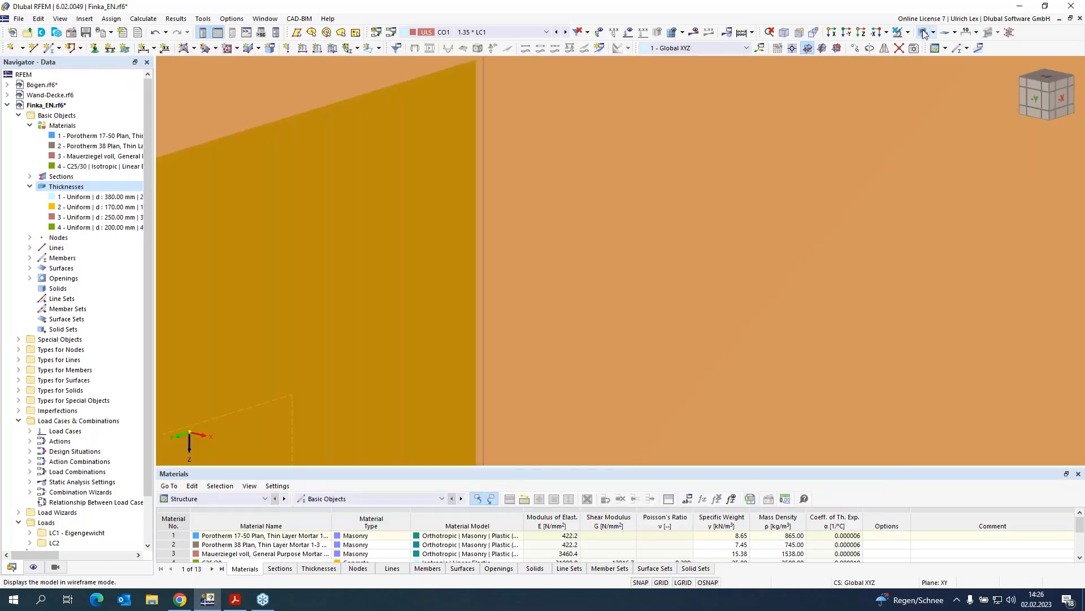
{"action": "scroll", "coordinate": [760, 100], "scroll_direction": "down", "scroll_amount": 10}
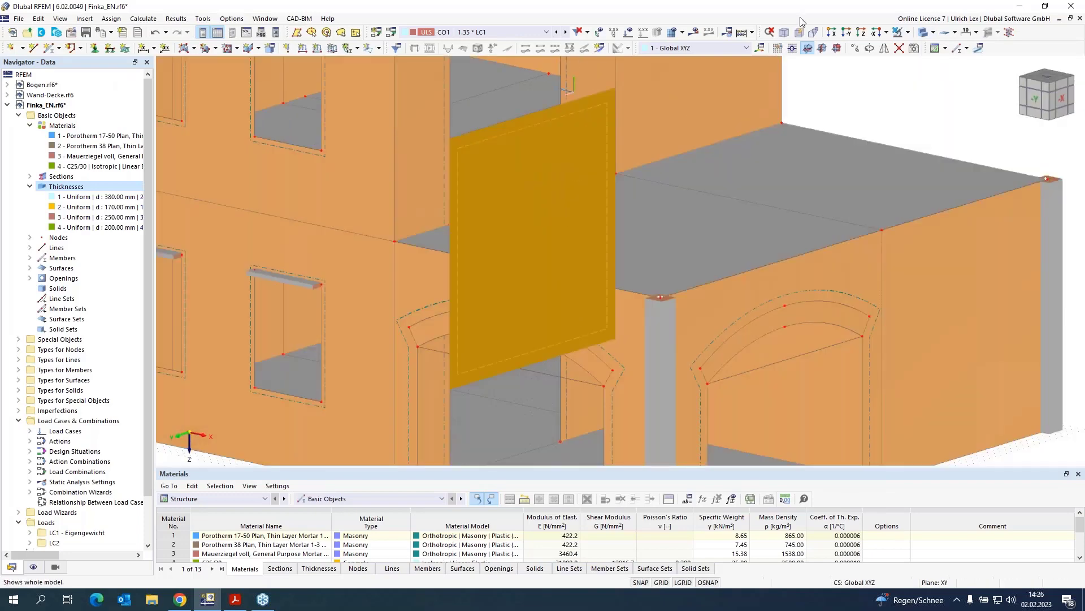
{"action": "left_click", "coordinate": [925, 32]}
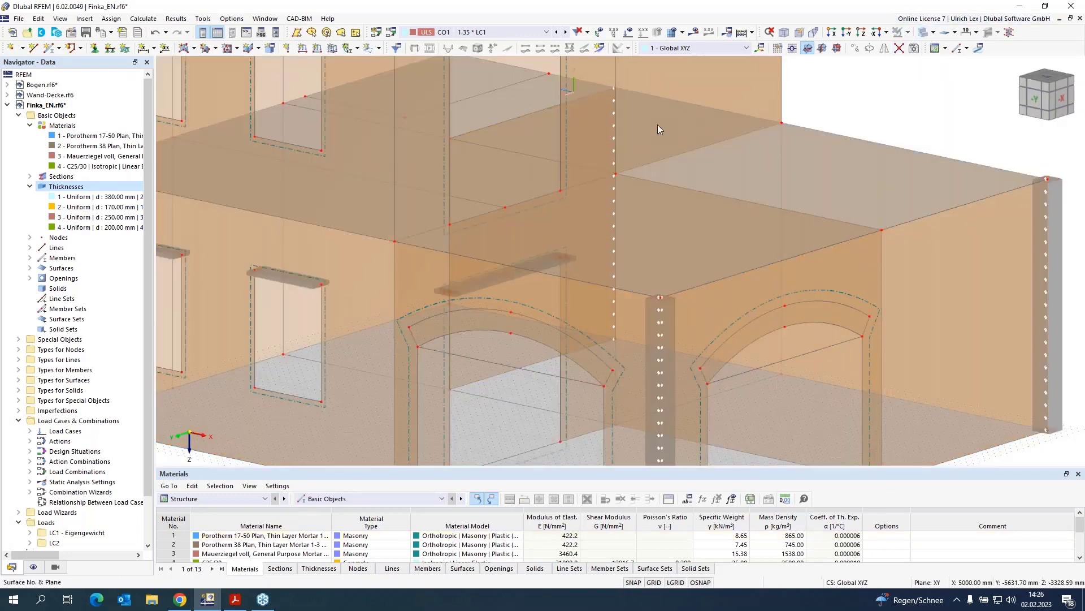
{"action": "scroll", "coordinate": [578, 148], "scroll_direction": "down", "scroll_amount": 3}
{"action": "scroll", "coordinate": [579, 148], "scroll_direction": "down", "scroll_amount": 1}
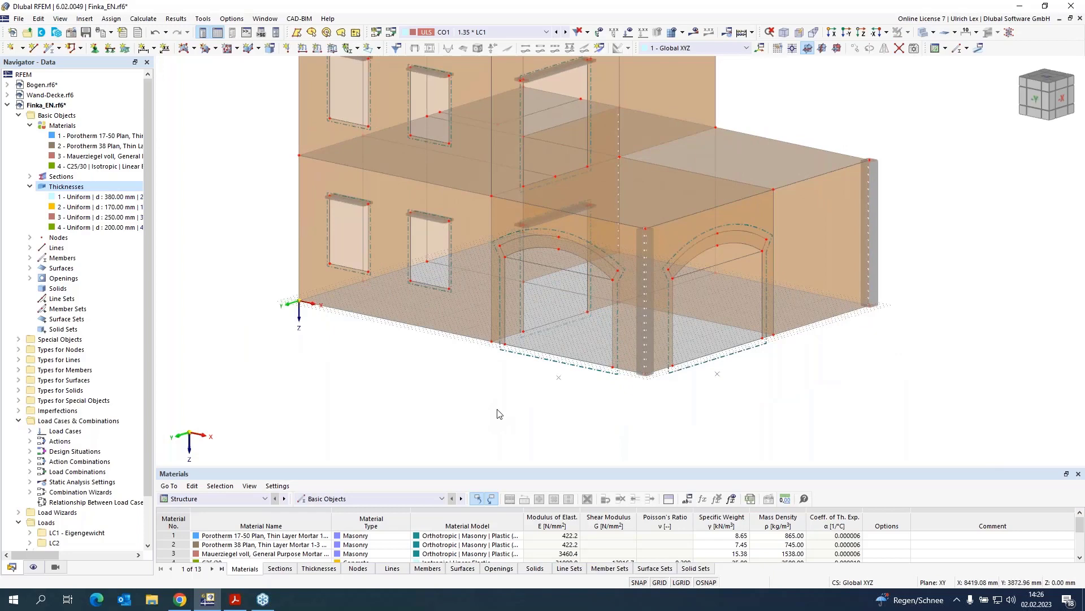
{"action": "mouse_move", "coordinate": [493, 418]}
{"action": "middle_mouse_down", "text": "ctrl"}
{"action": "mouse_move", "coordinate": [516, 405]}
{"action": "mouse_move", "coordinate": [482, 405]}
{"action": "middle_mouse_up", "text": "ctrl"}
{"action": "scroll", "coordinate": [476, 458], "scroll_direction": "down", "scroll_amount": 2}
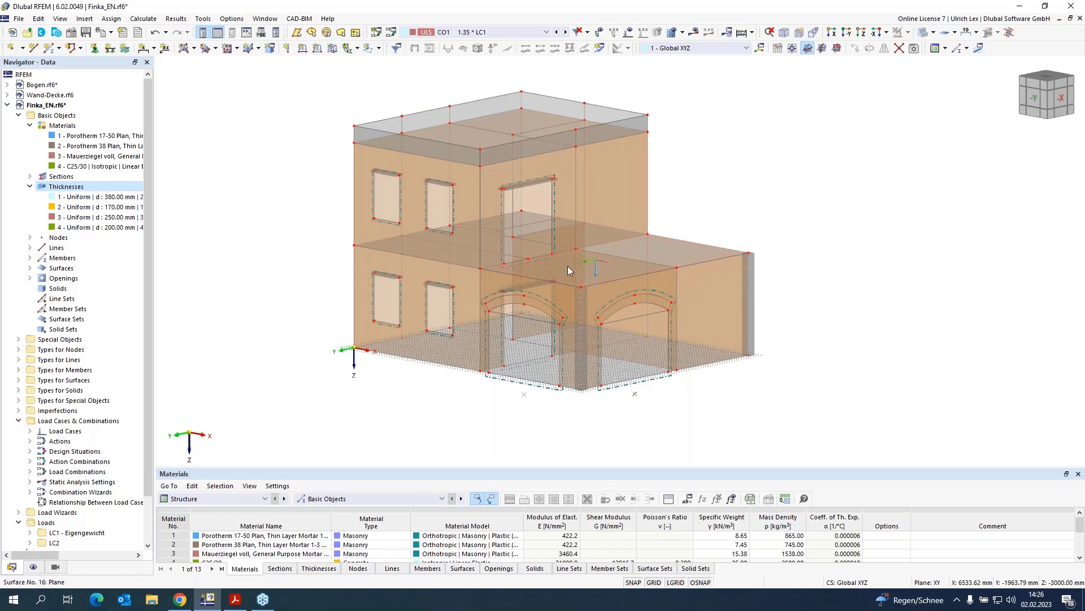
- Enable hinges for the roof slab, surface 14, and show its list of line hinges
{"action": "mouse_move", "coordinate": [572, 271]}
{"action": "mouse_move", "coordinate": [476, 135]}
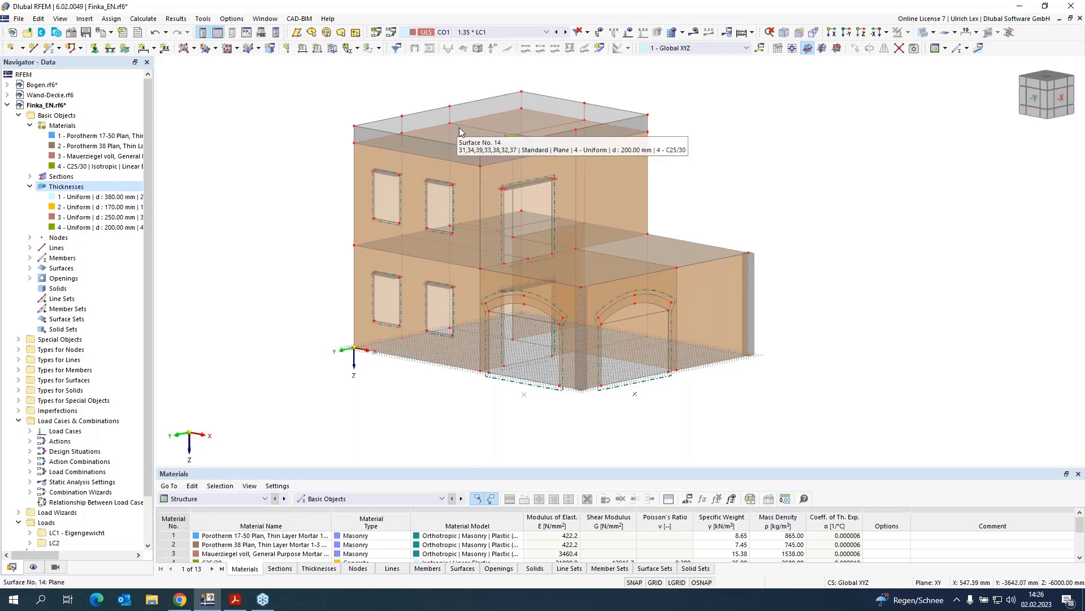
{"action": "scroll", "coordinate": [589, 164], "scroll_direction": "up", "scroll_amount": 5}
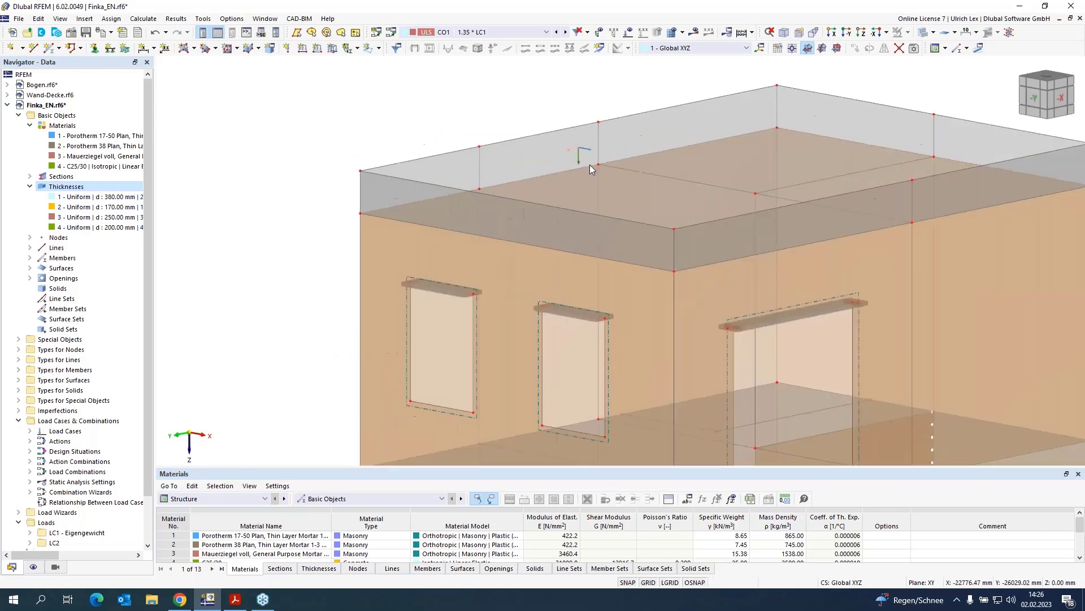
{"action": "double_click", "coordinate": [660, 201]}
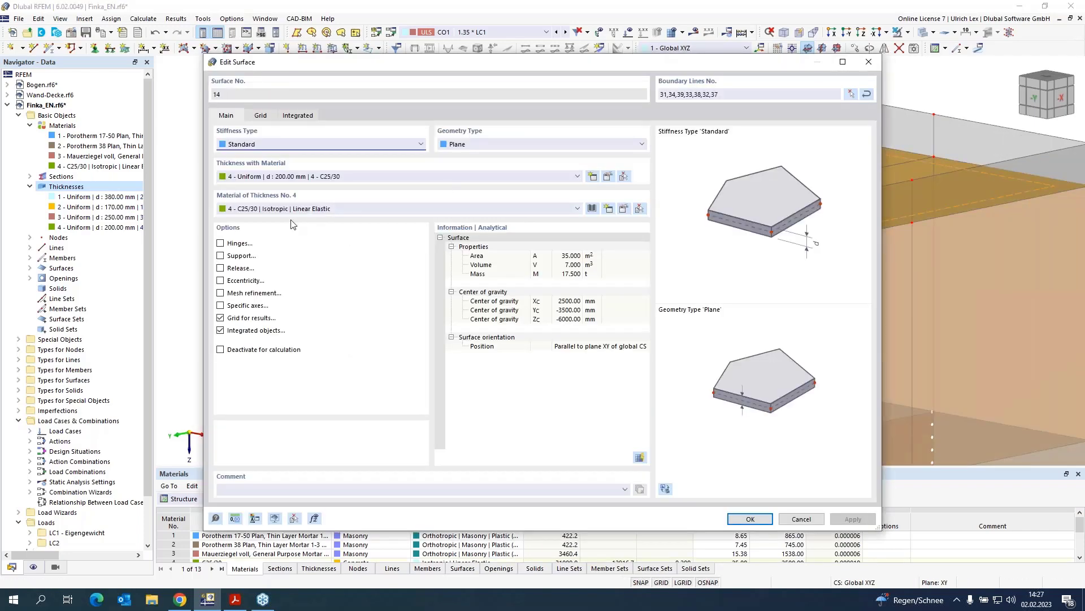
{"action": "left_click", "coordinate": [220, 244]}
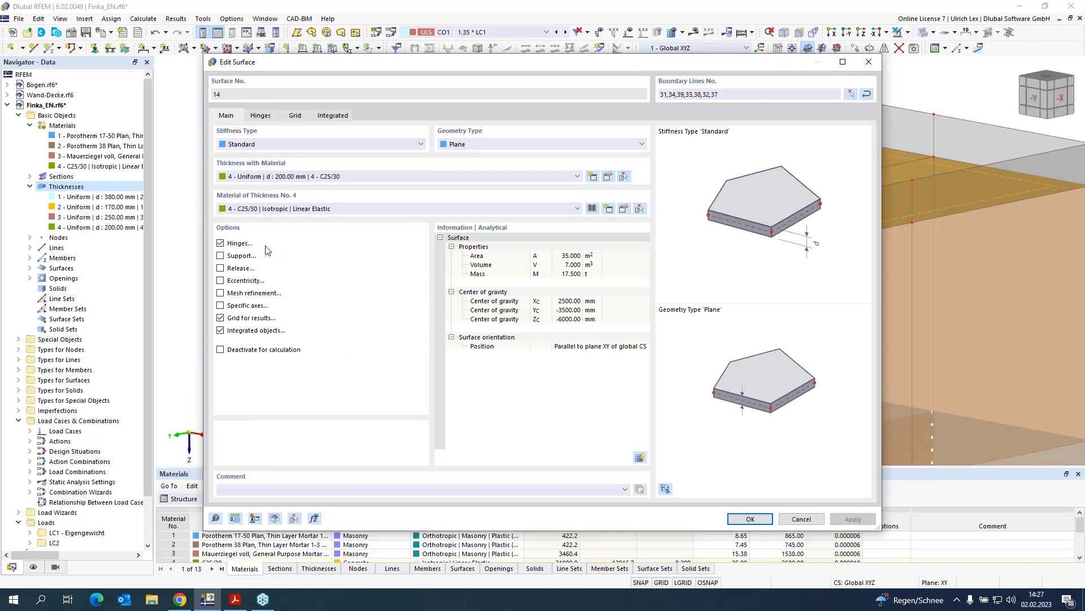
{"action": "left_click", "coordinate": [260, 116]}
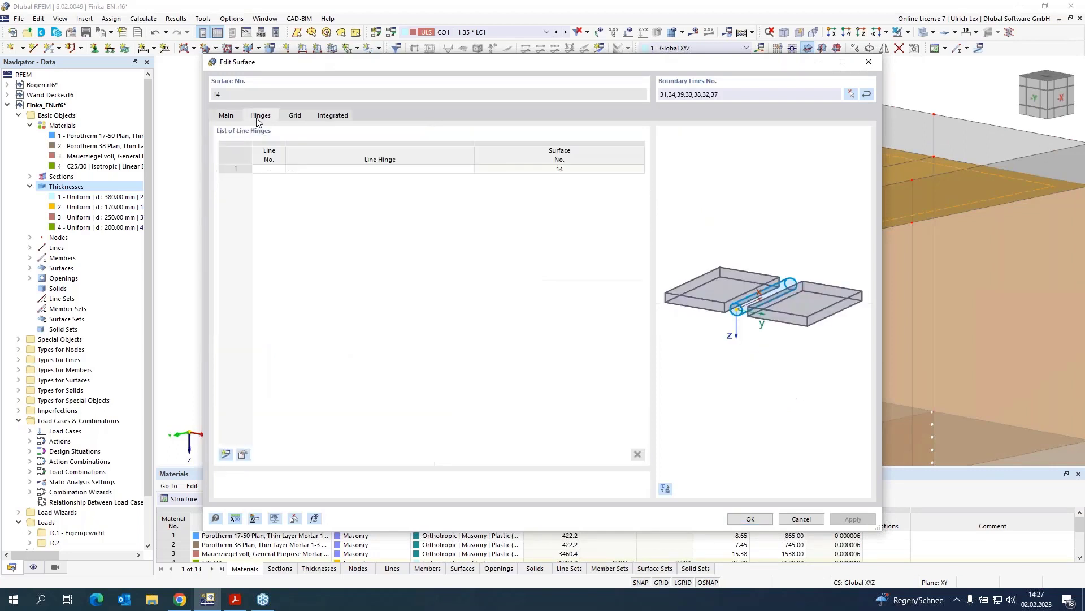
- Create a new line hinge as a slab-wall connection with an offset a of 100 mm
{"action": "left_click", "coordinate": [390, 170]}
{"action": "left_click", "coordinate": [470, 169]}
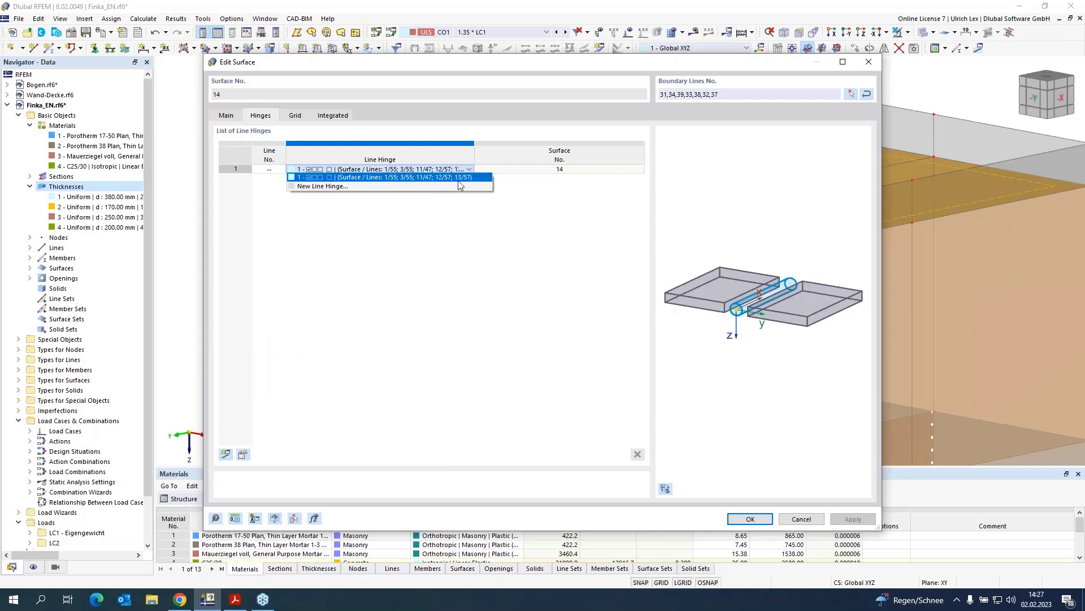
{"action": "left_click", "coordinate": [337, 190]}
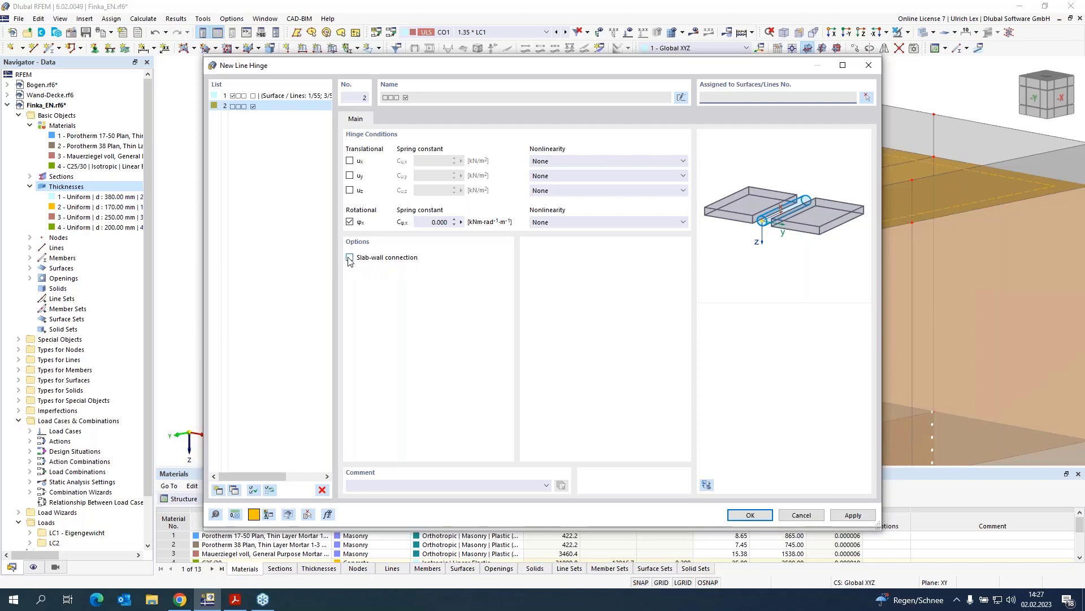
{"action": "left_click", "coordinate": [350, 257]}
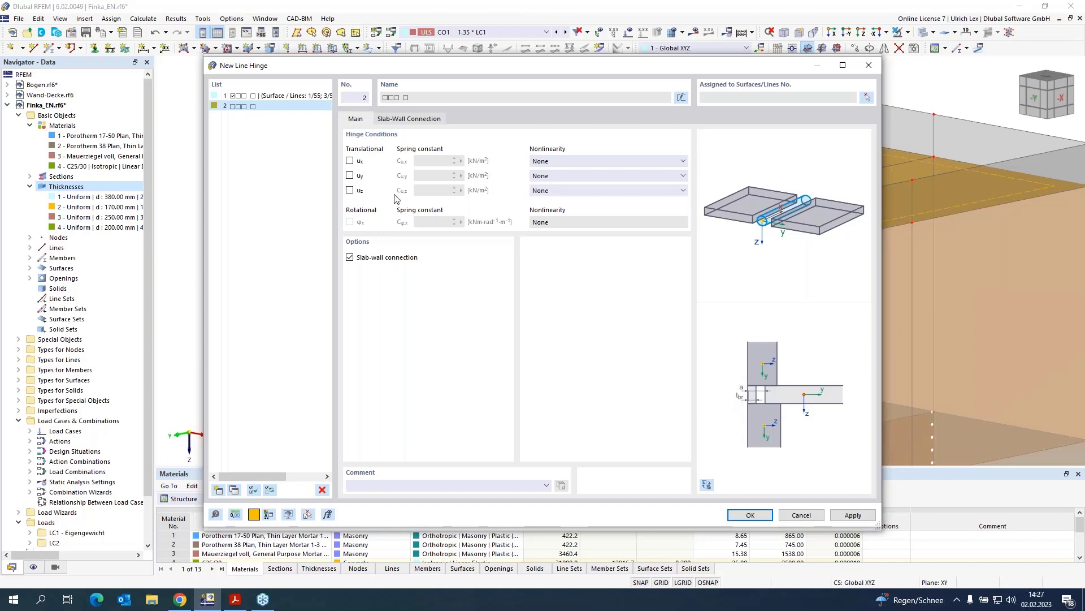
{"action": "left_click", "coordinate": [416, 120]}
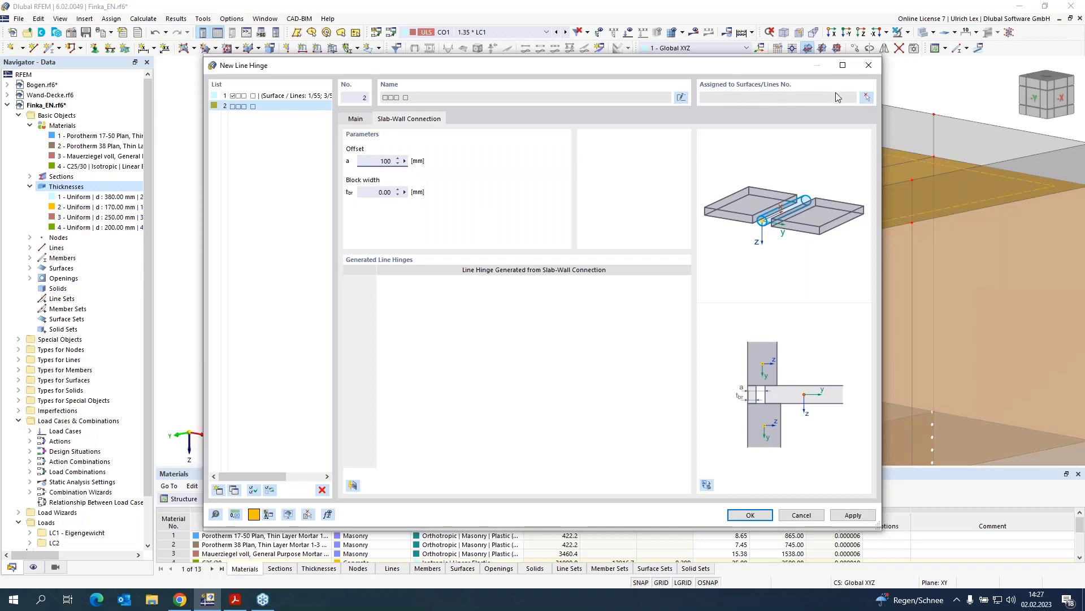
- Assign the slab-wall hinge to roof slab surface 14 along its perimeter lines 31-34 and 37-39
{"action": "left_click", "coordinate": [867, 98]}
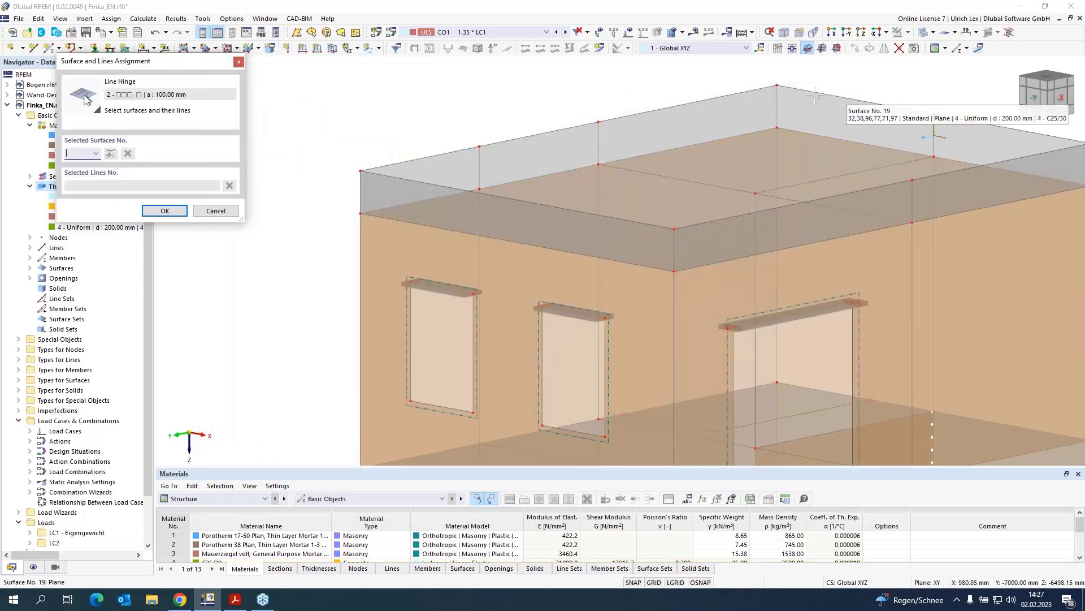
{"action": "left_click", "coordinate": [748, 162]}
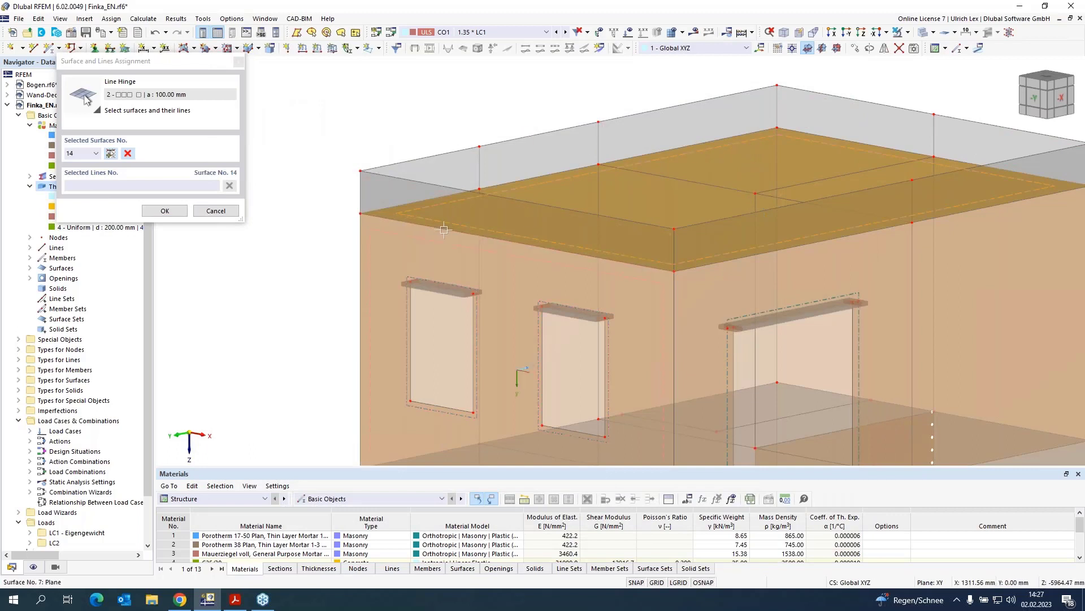
{"action": "left_click", "coordinate": [443, 198]}
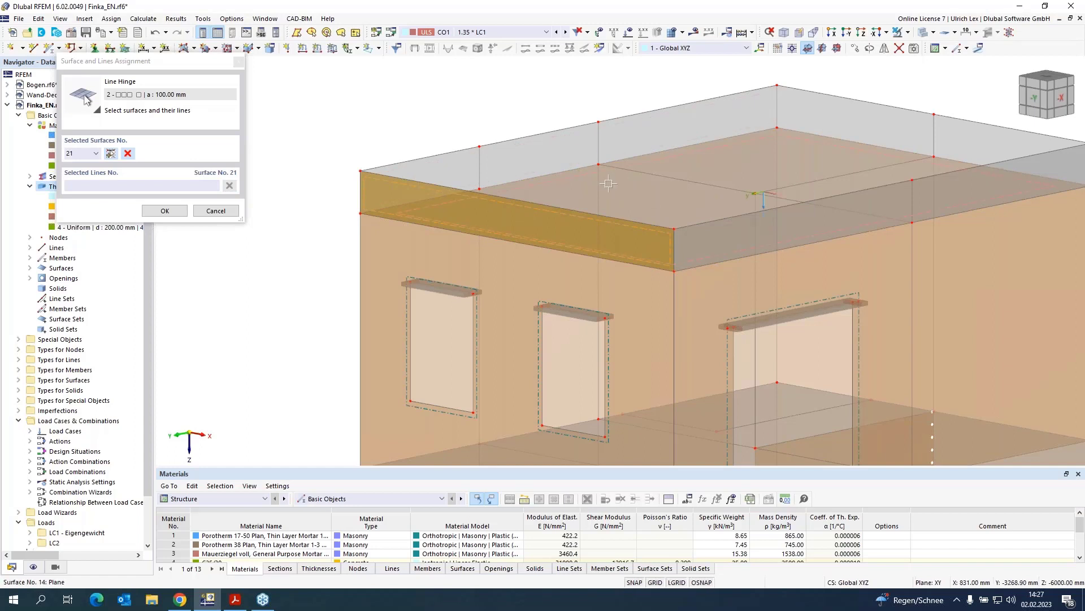
{"action": "left_click", "coordinate": [444, 196]}
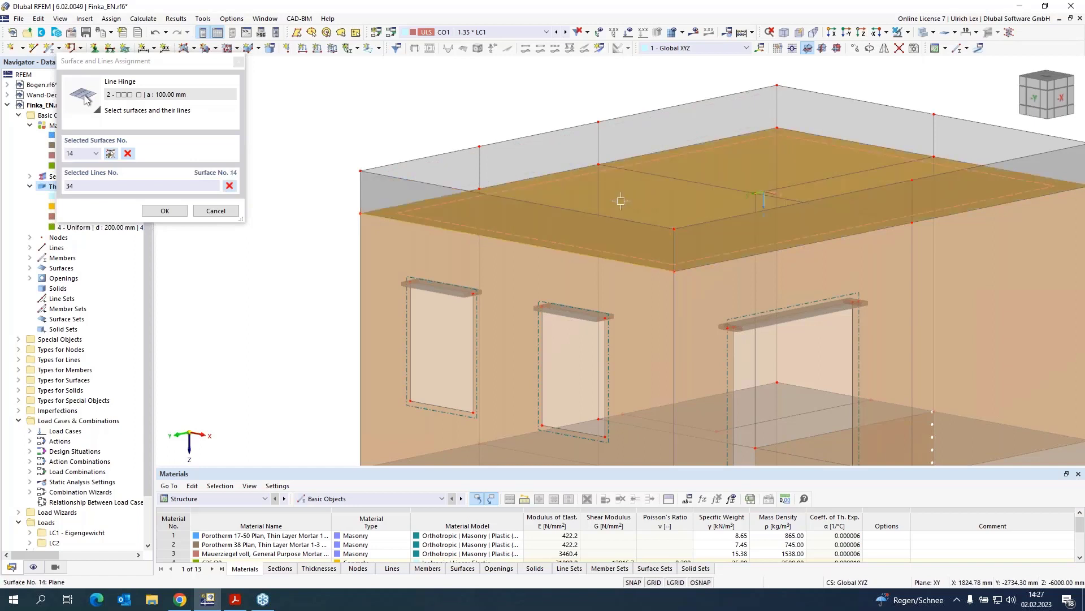
{"action": "left_click", "coordinate": [444, 197]}
{"action": "left_click", "coordinate": [627, 159]}
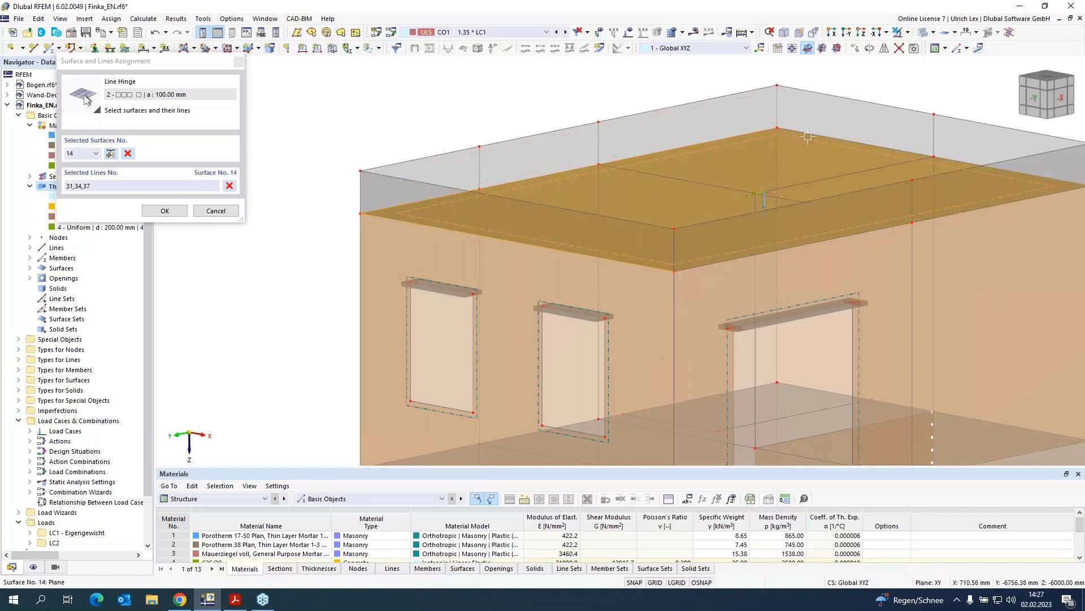
{"action": "left_click", "coordinate": [813, 136]}
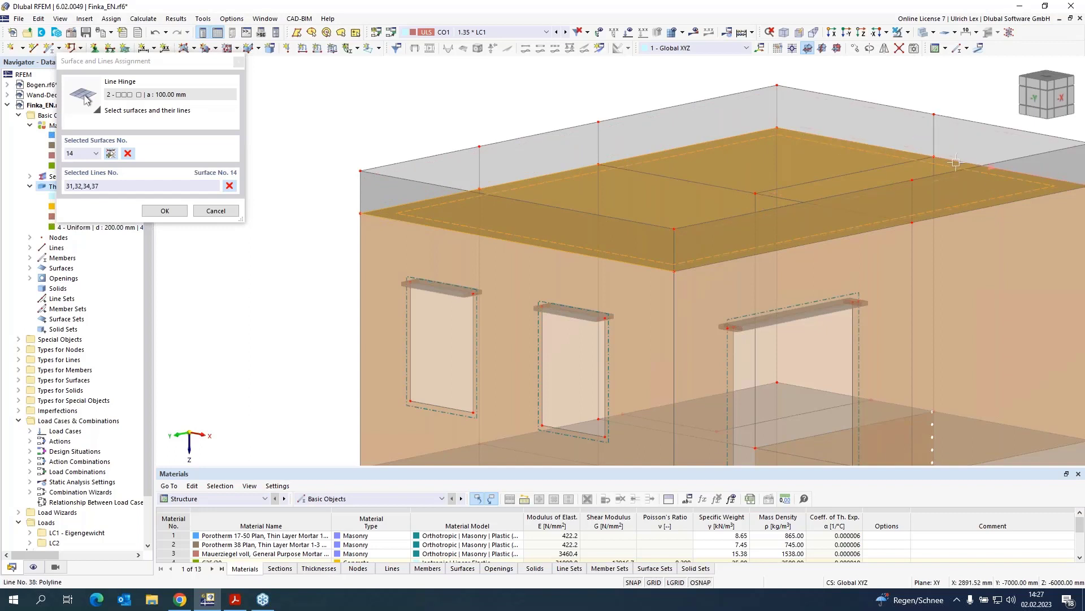
{"action": "left_click", "coordinate": [979, 171]}
{"action": "left_click", "coordinate": [1005, 201]}
{"action": "left_click", "coordinate": [879, 229]}
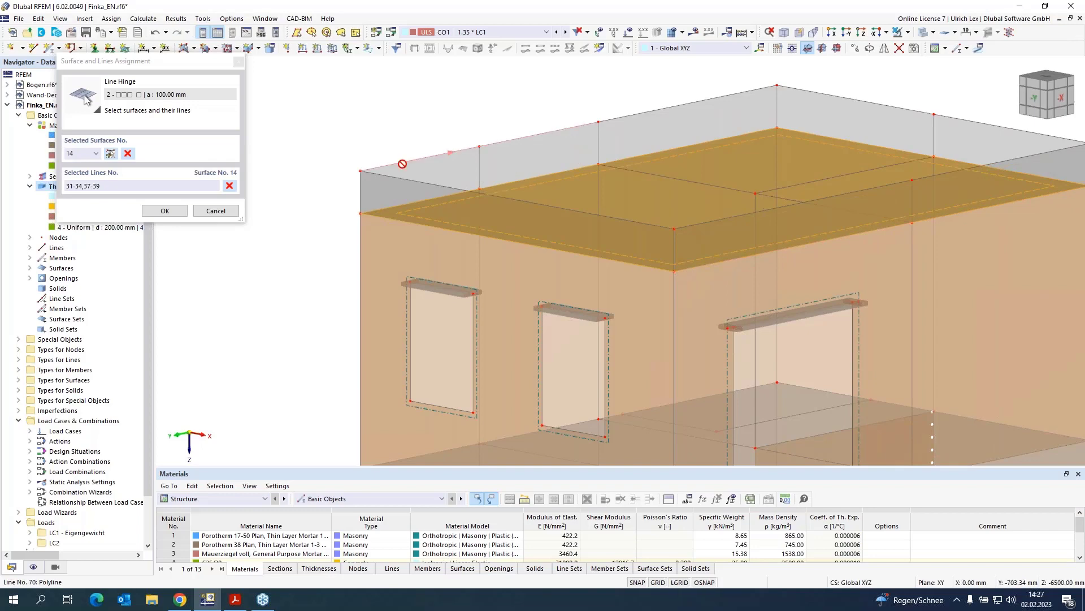
- Select intermediate floor slab surface 15 for the slab-wall hinge and assign its boundary lines 19 and 16
{"action": "scroll", "coordinate": [517, 180], "scroll_direction": "down", "scroll_amount": 3}
{"action": "scroll", "coordinate": [637, 365], "scroll_direction": "up", "scroll_amount": 3}
{"action": "scroll", "coordinate": [637, 365], "scroll_direction": "up", "scroll_amount": 2}
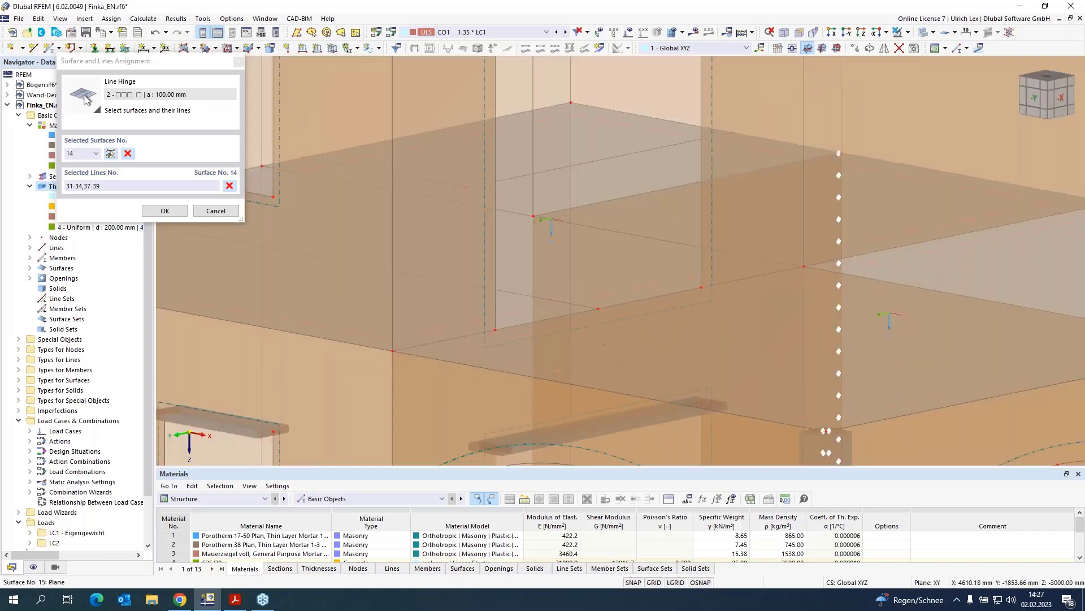
{"action": "left_click", "coordinate": [519, 279]}
{"action": "scroll", "coordinate": [672, 279], "scroll_direction": "down", "scroll_amount": 3}
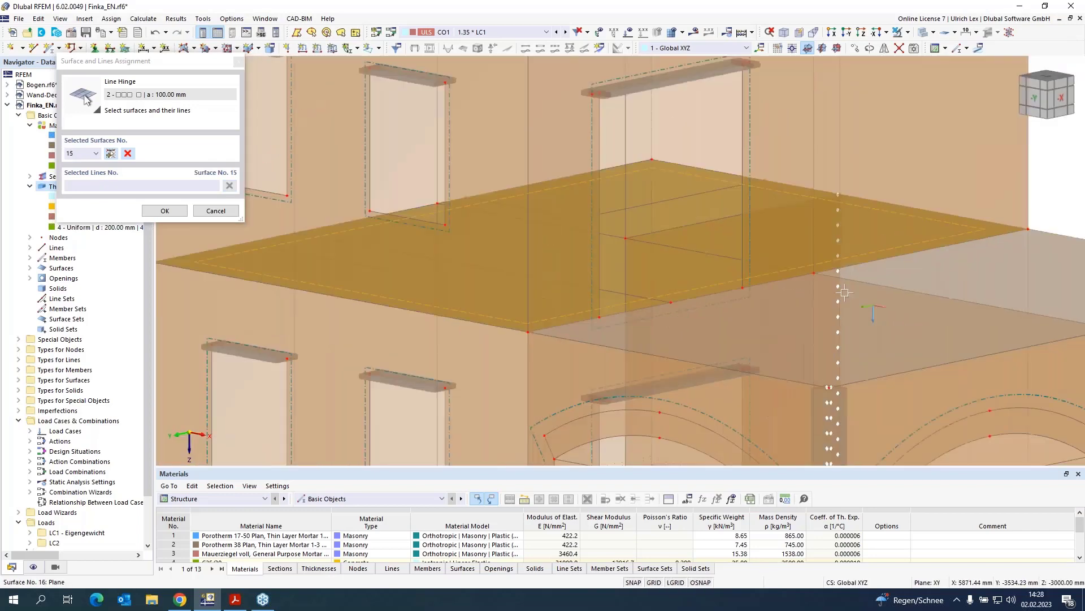
{"action": "scroll", "coordinate": [590, 315], "scroll_direction": "up", "scroll_amount": 3}
{"action": "left_click", "coordinate": [589, 315]}
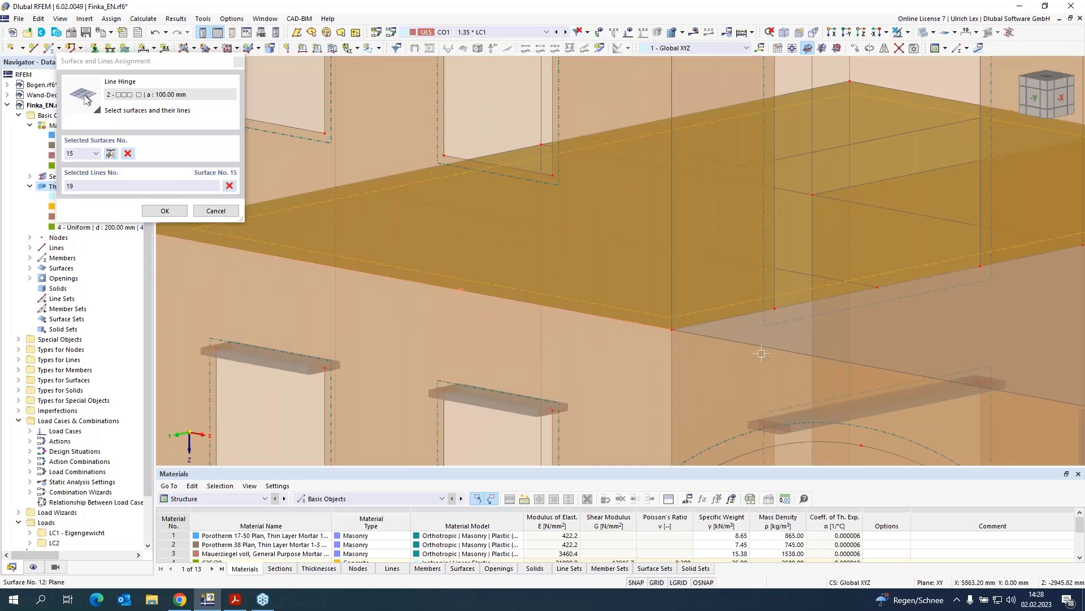
{"action": "scroll", "coordinate": [741, 350], "scroll_direction": "down", "scroll_amount": 2}
{"action": "left_click", "coordinate": [434, 248]}
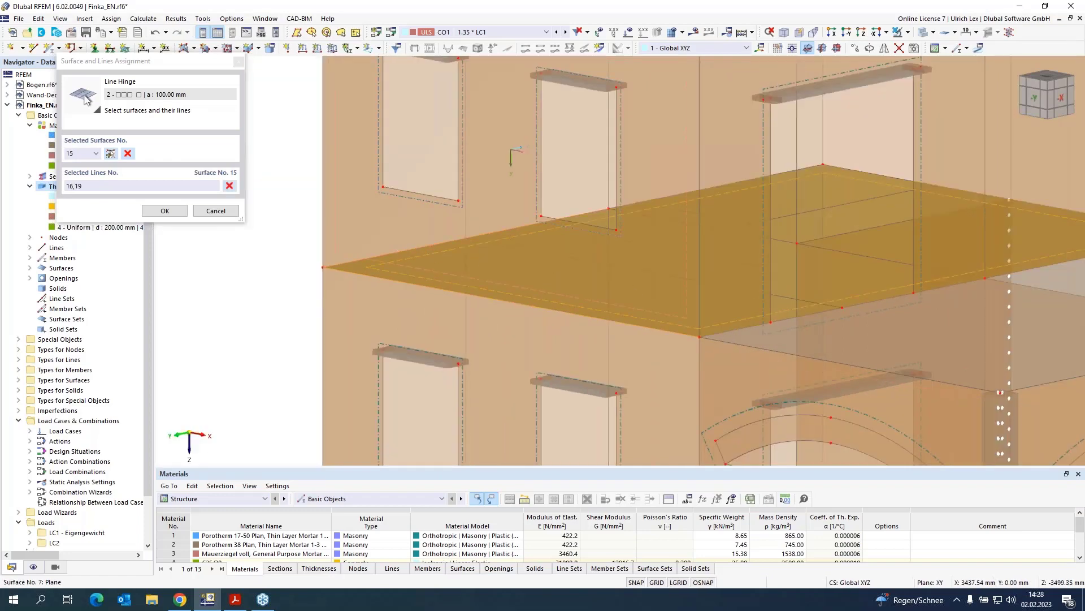
- Add lines 26, 139 and 27 along the rear edges of slab surface 15 to the hinge assignment
{"action": "scroll", "coordinate": [633, 195], "scroll_direction": "up", "scroll_amount": 3}
{"action": "left_click", "coordinate": [623, 231]}
{"action": "scroll", "coordinate": [650, 226], "scroll_direction": "down", "scroll_amount": 2}
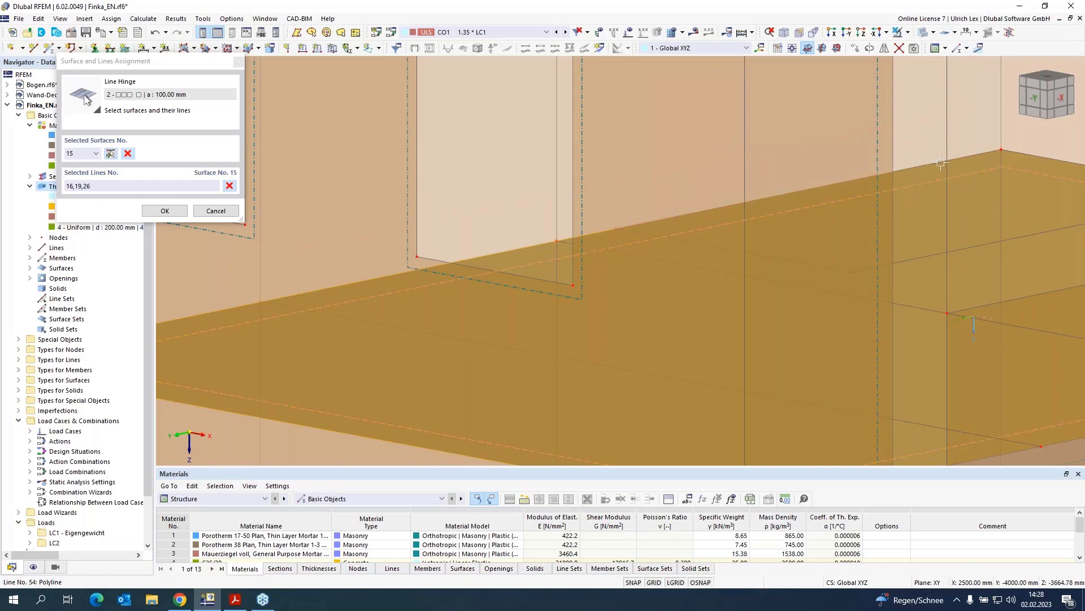
{"action": "scroll", "coordinate": [942, 162], "scroll_direction": "down", "scroll_amount": 4}
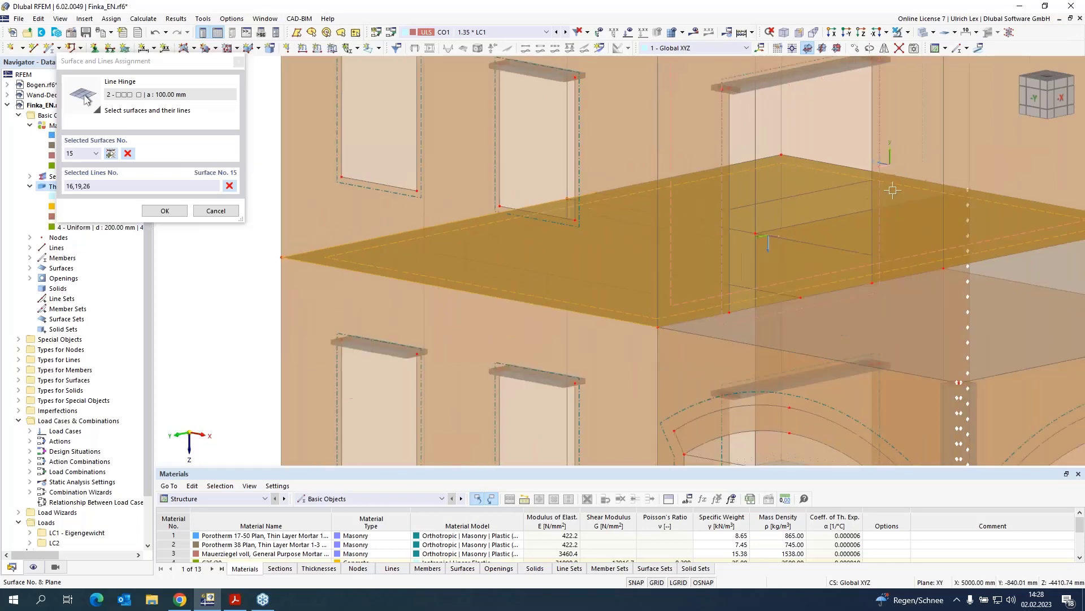
{"action": "scroll", "coordinate": [892, 190], "scroll_direction": "up", "scroll_amount": 3}
{"action": "left_click", "coordinate": [1010, 198]}
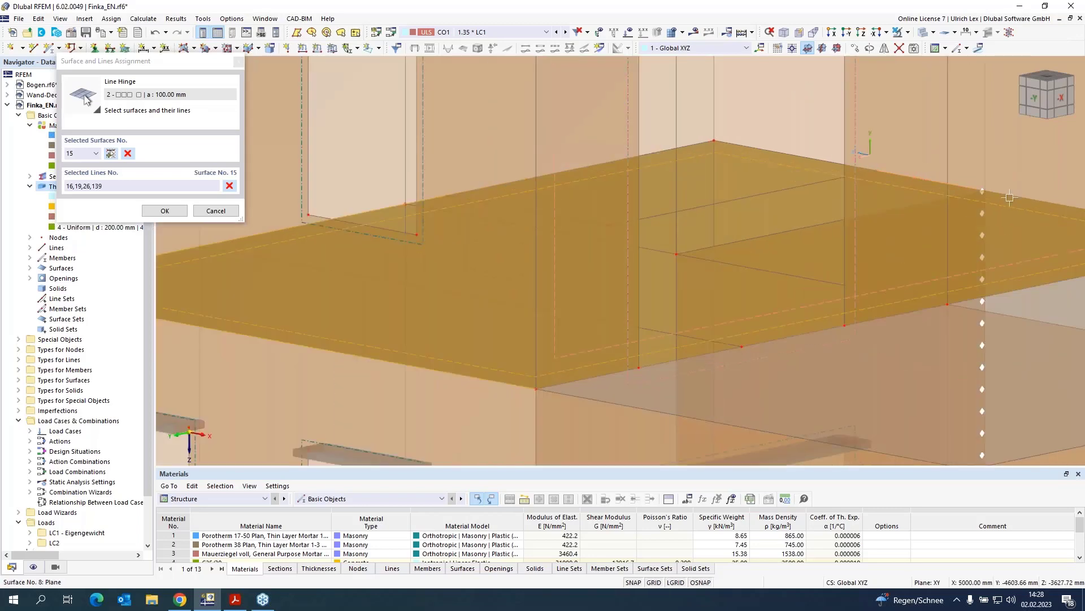
{"action": "left_click", "coordinate": [1010, 198]}
{"action": "scroll", "coordinate": [690, 186], "scroll_direction": "down", "scroll_amount": 4}
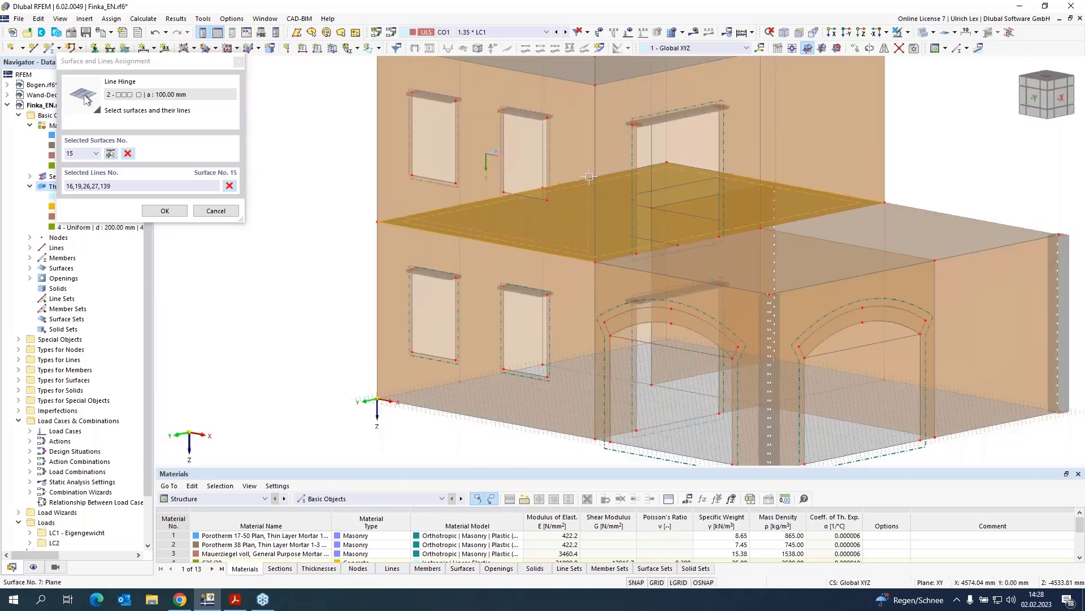
- Assign the slab-wall hinge to surface 16, the slab above the arches, along lines 20-22 and 29, and finish the assignment
{"action": "scroll", "coordinate": [589, 177], "scroll_direction": "up", "scroll_amount": 2}
{"action": "left_click", "coordinate": [937, 220]}
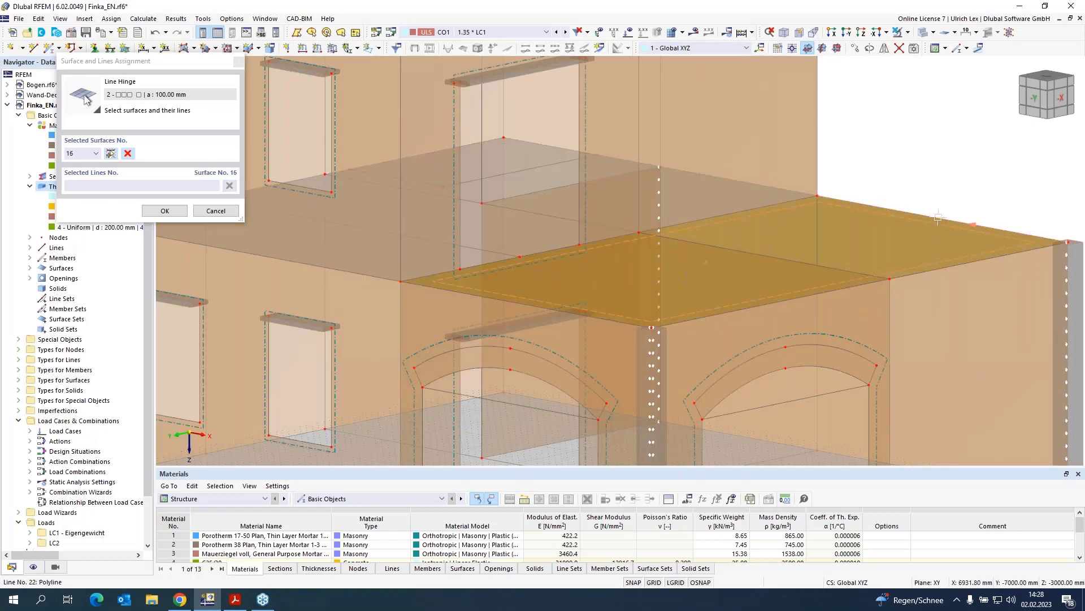
{"action": "left_click", "coordinate": [937, 219]}
{"action": "left_click", "coordinate": [1008, 253]}
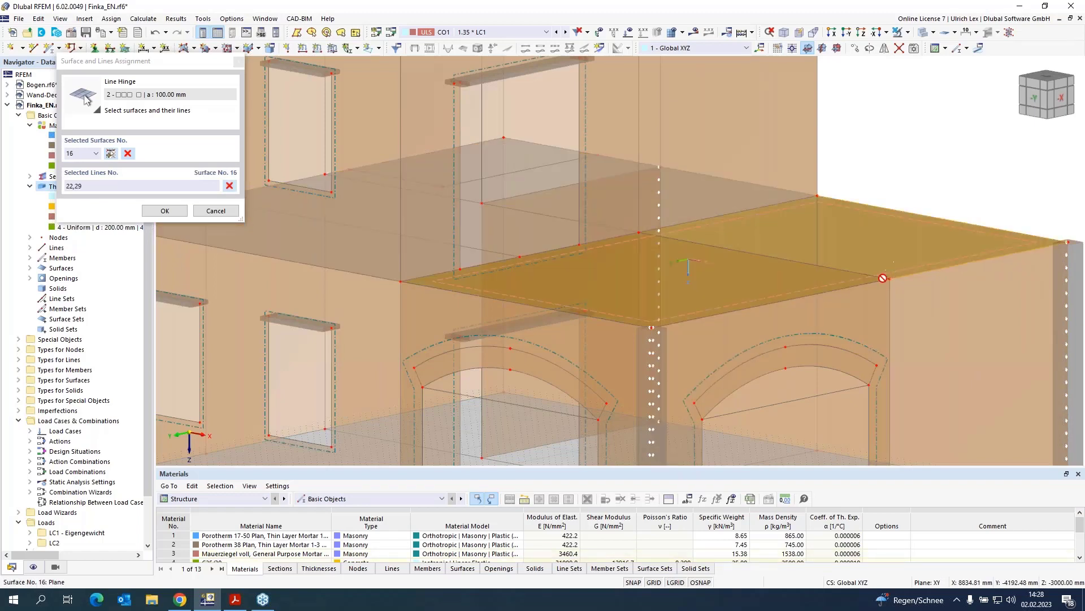
{"action": "left_click", "coordinate": [871, 282]}
{"action": "left_click", "coordinate": [639, 322]}
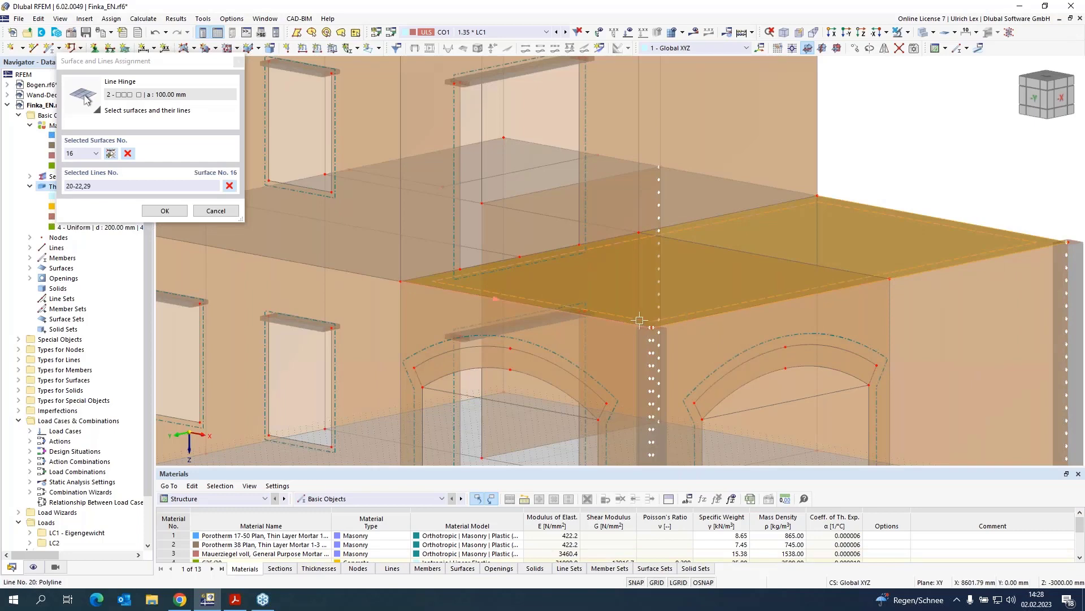
{"action": "scroll", "coordinate": [855, 201], "scroll_direction": "down", "scroll_amount": 4}
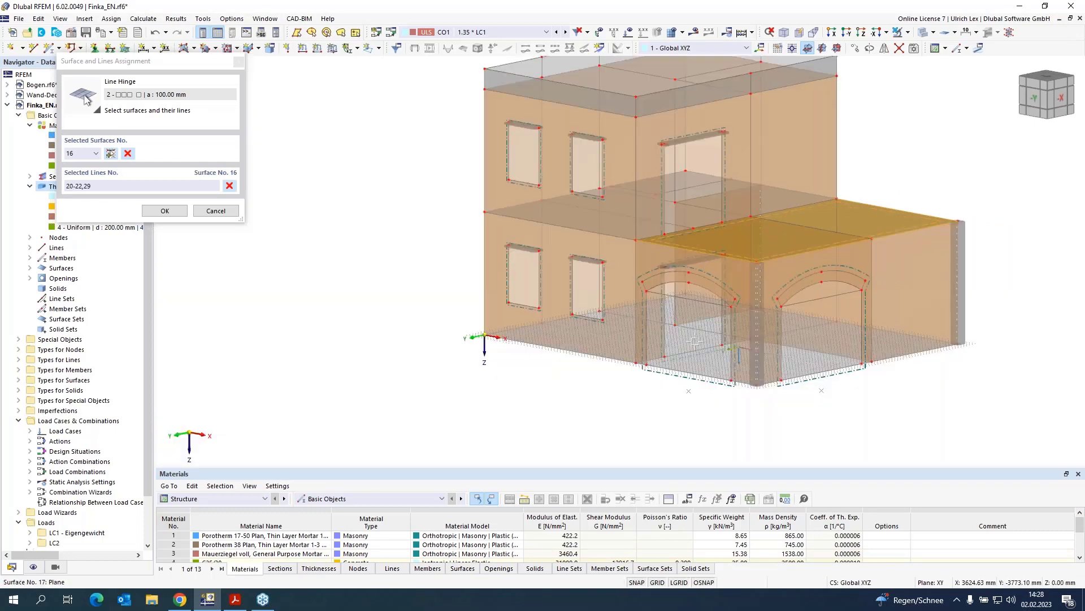
{"action": "scroll", "coordinate": [703, 407], "scroll_direction": "up", "scroll_amount": 2}
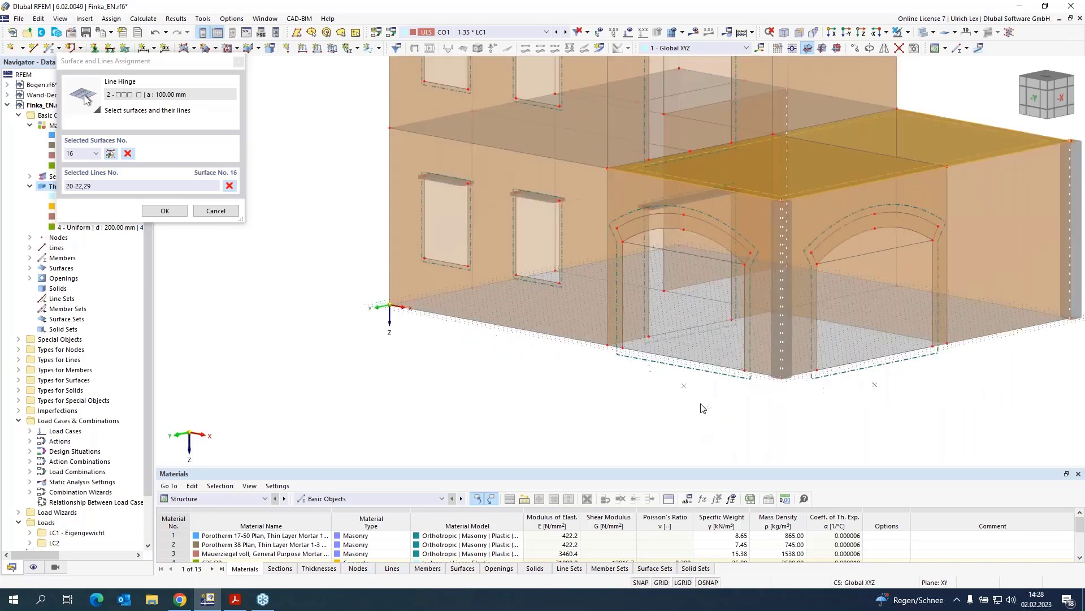
{"action": "scroll", "coordinate": [702, 407], "scroll_direction": "up", "scroll_amount": 1}
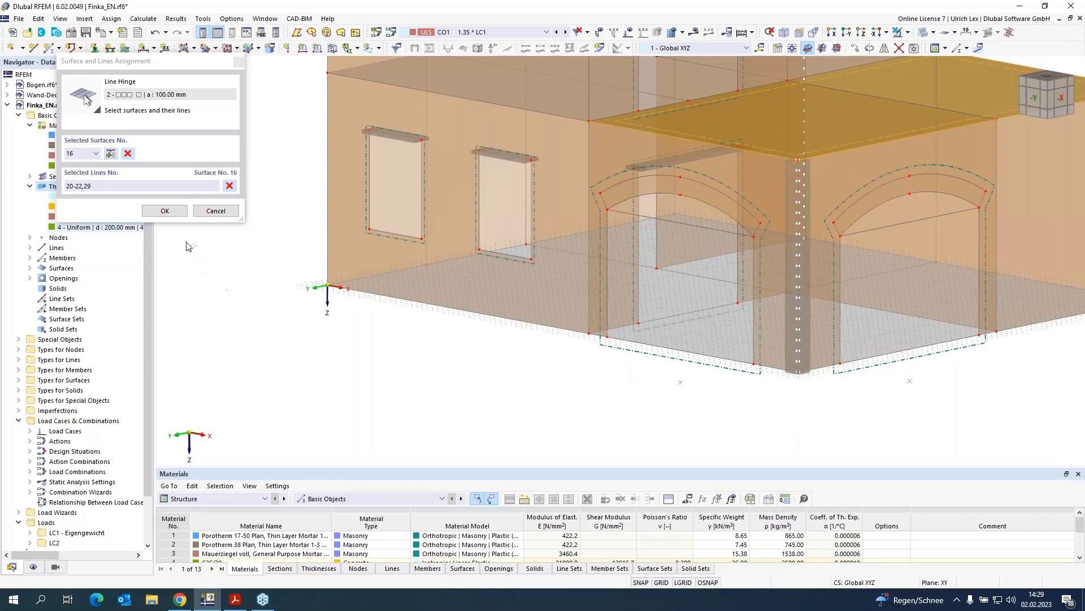
{"action": "left_click", "coordinate": [165, 213]}
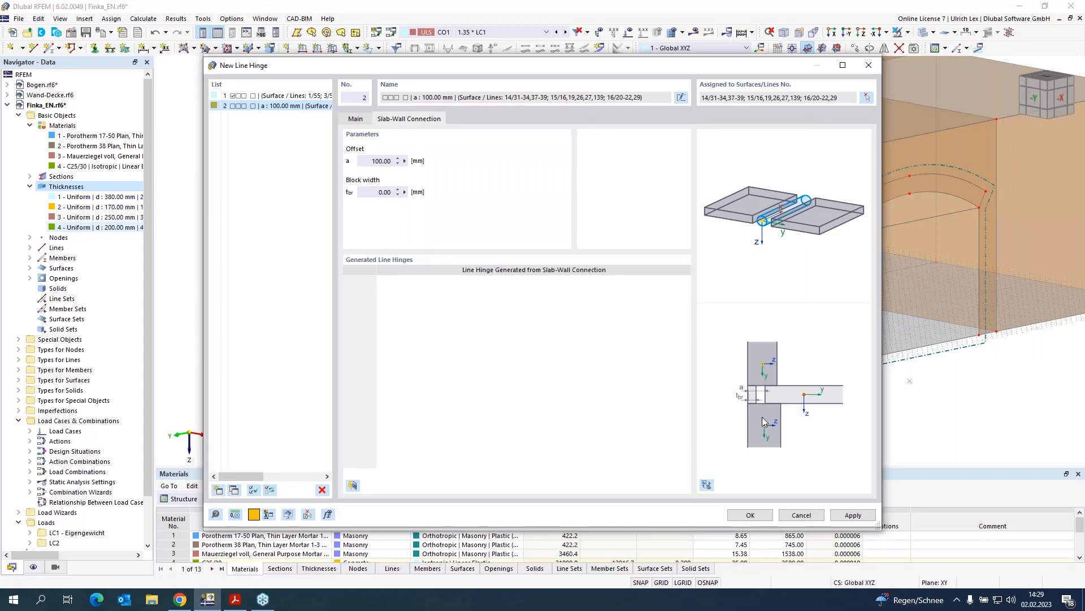
- Generate the line hinges from the slab-wall connection with the 100 mm offset
{"action": "left_click", "coordinate": [353, 486]}
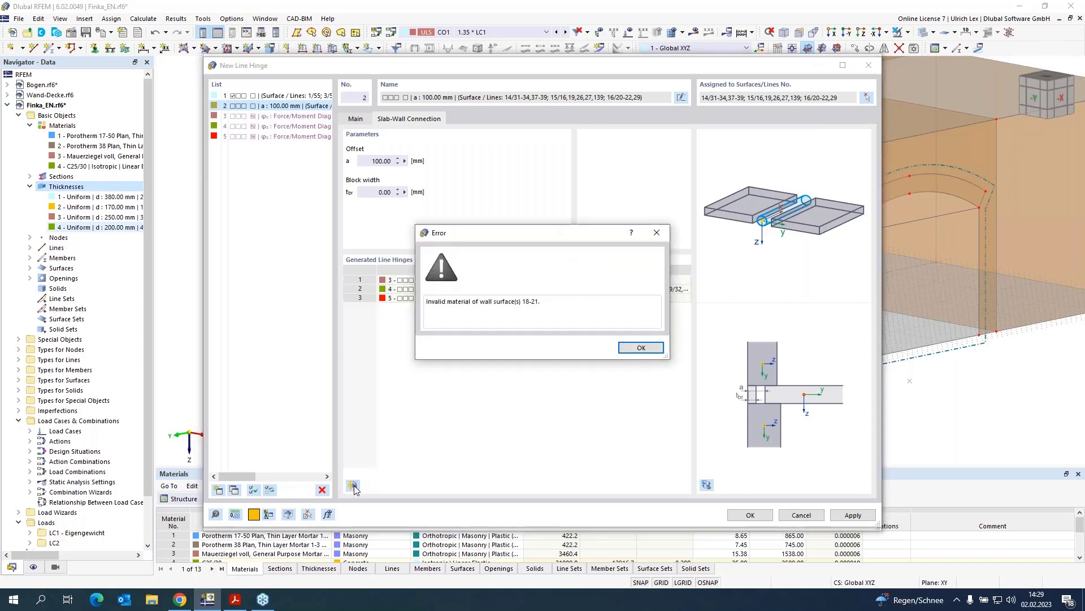
{"action": "left_click_drag", "start_coordinate": [524, 236], "coordinate": [569, 183]}
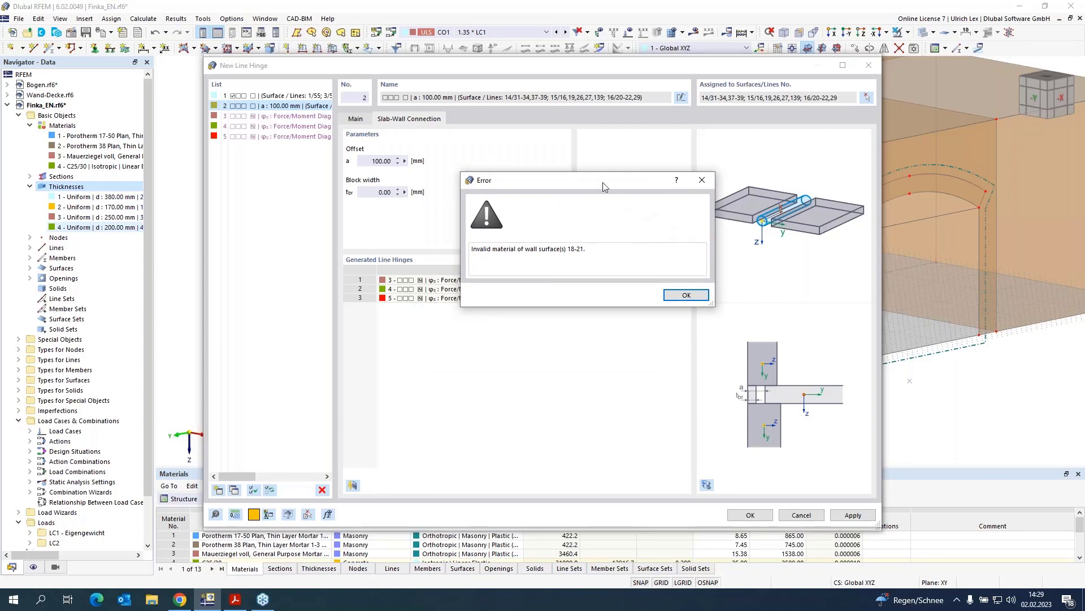
{"action": "left_click", "coordinate": [686, 295]}
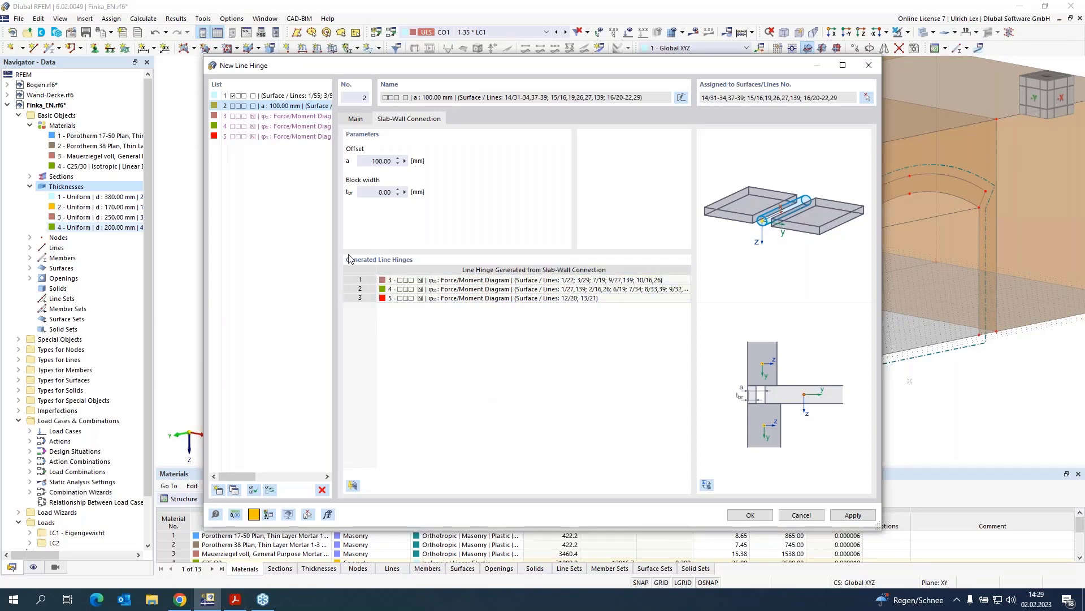
- Review the generated line hinges, accept the new hinge and the surface 14 edits, and inspect the hinges along the floor slab's edges
{"action": "left_click", "coordinate": [368, 282]}
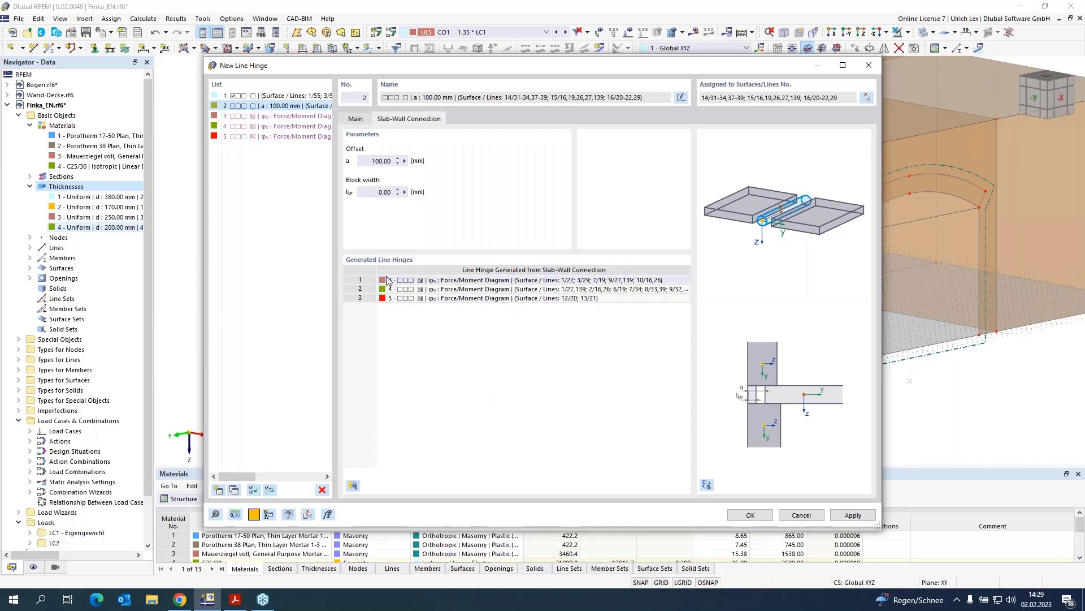
{"action": "left_click", "coordinate": [375, 289]}
{"action": "left_click", "coordinate": [373, 298]}
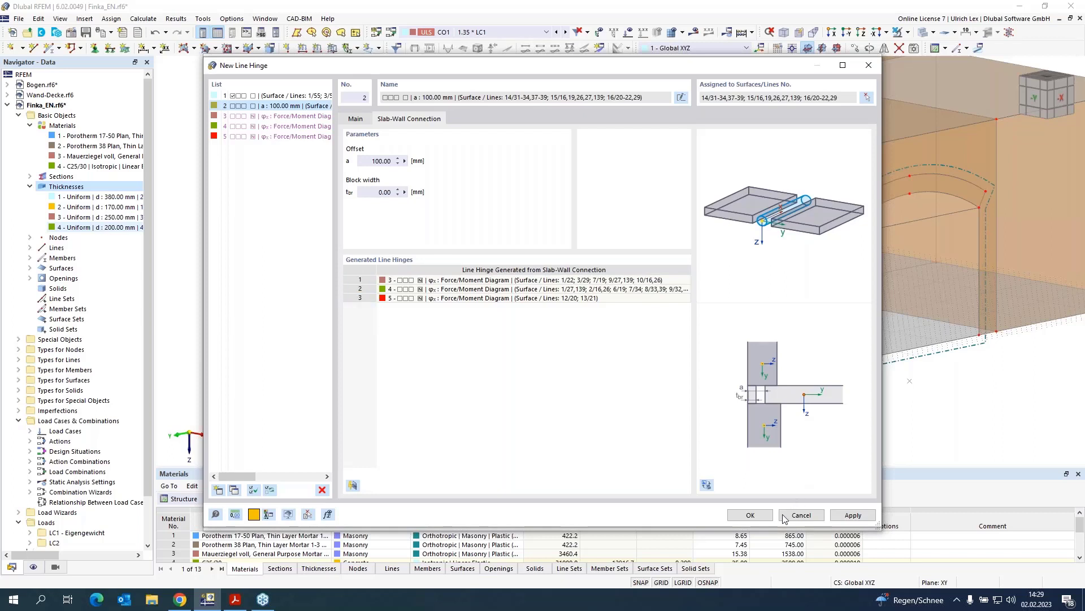
{"action": "left_click", "coordinate": [764, 519]}
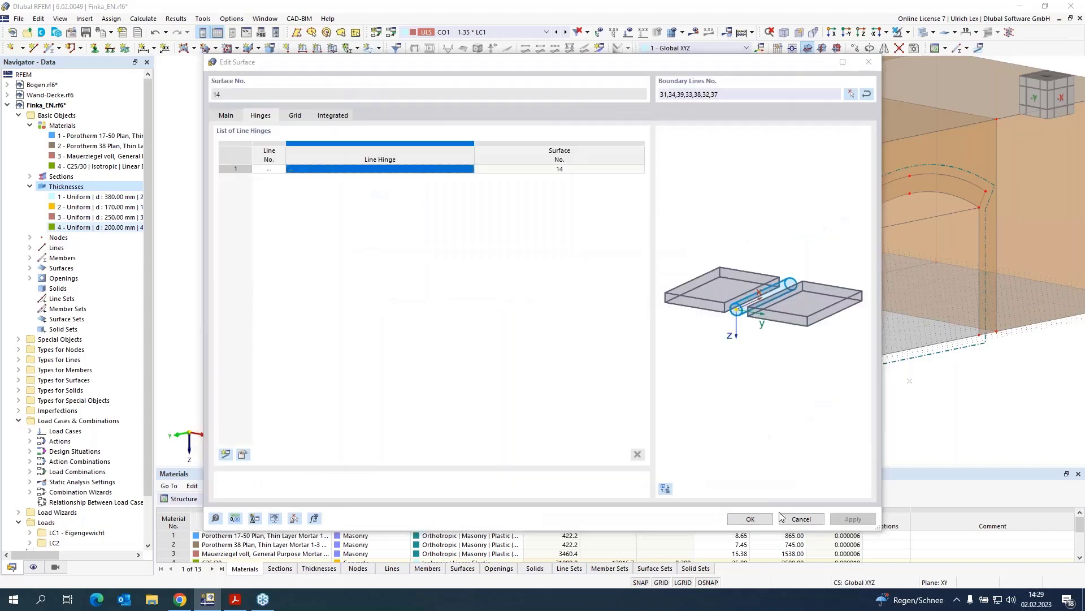
{"action": "left_click", "coordinate": [762, 515]}
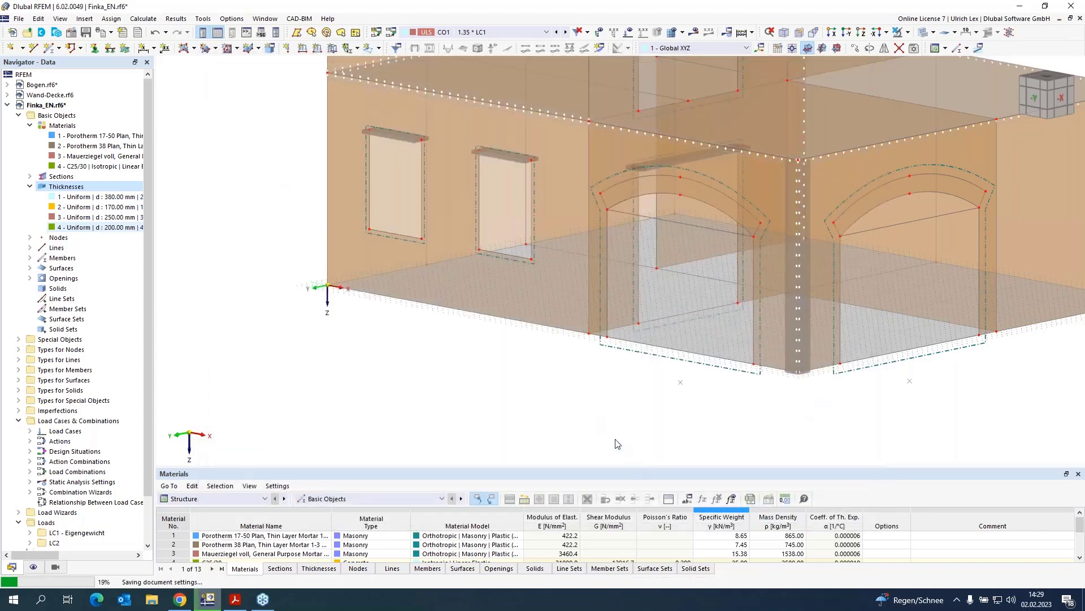
{"action": "scroll", "coordinate": [633, 459], "scroll_direction": "down", "scroll_amount": 1}
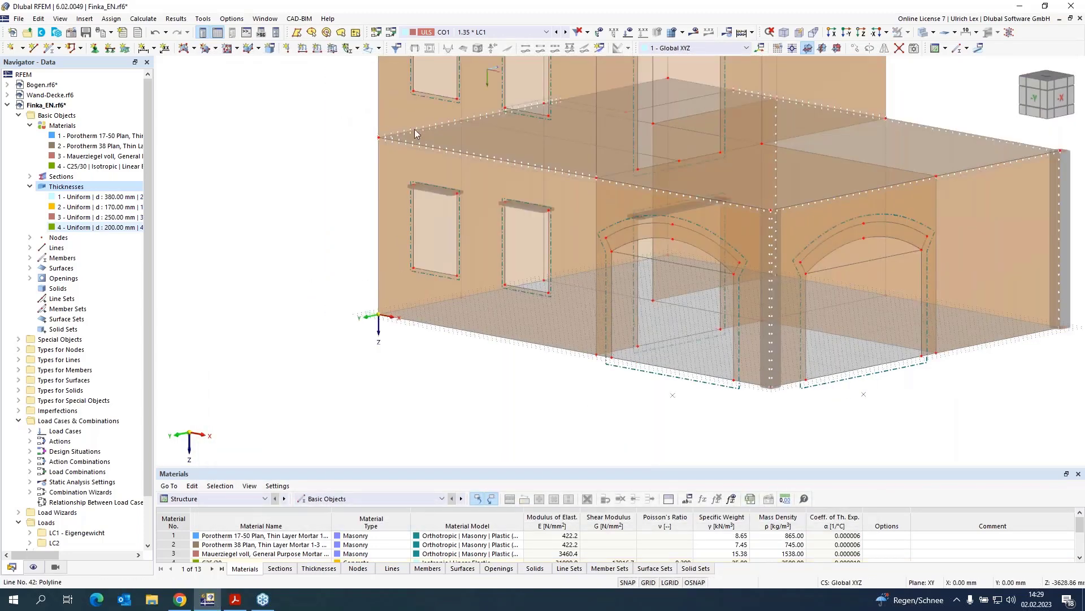
{"action": "scroll", "coordinate": [381, 164], "scroll_direction": "up", "scroll_amount": 5}
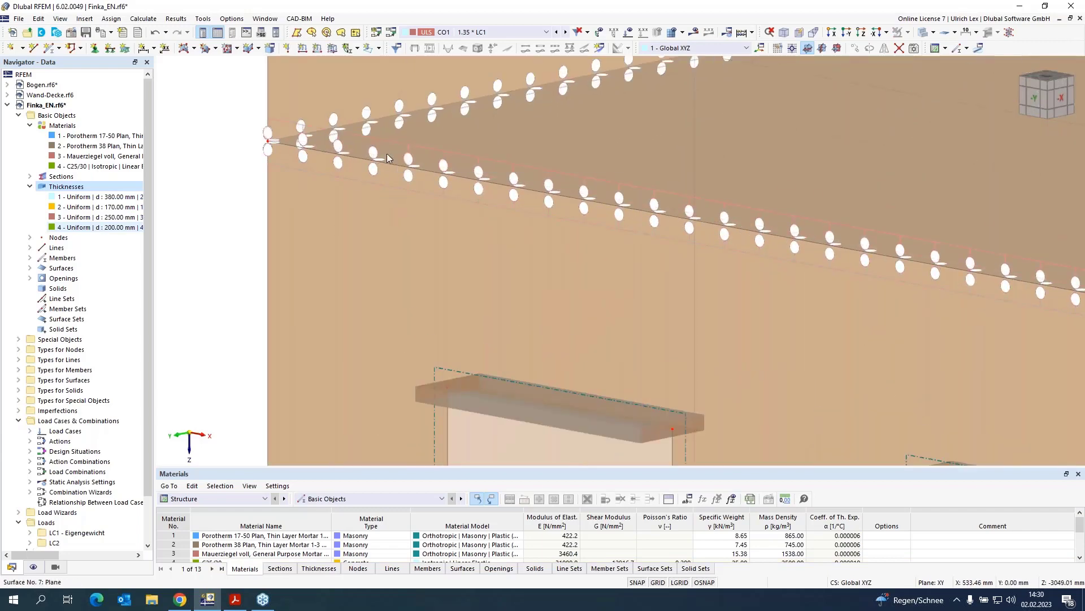
{"action": "scroll", "coordinate": [267, 164], "scroll_direction": "down", "scroll_amount": 3}
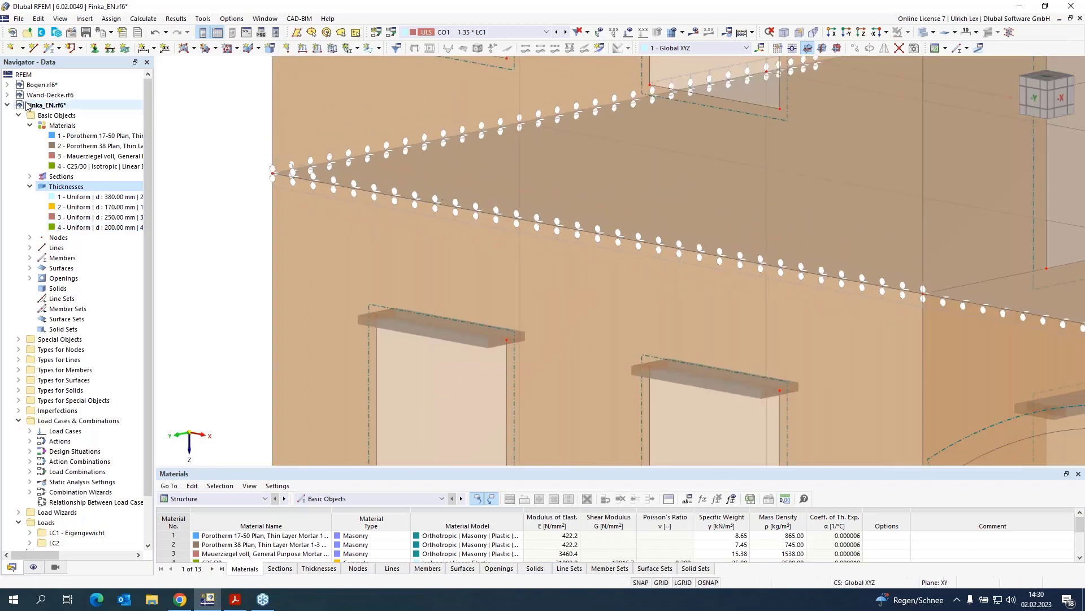
- Switch to the Wand-Decke.rf6 model and examine the principal stresses at the joint between slab and wall
{"action": "left_click", "coordinate": [44, 95]}
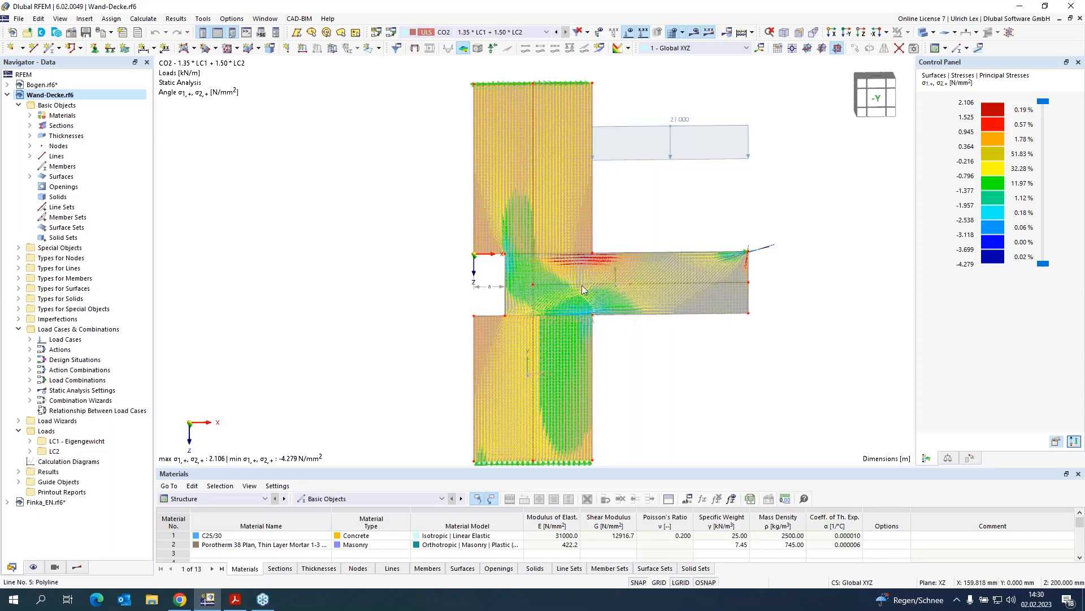
{"action": "scroll", "coordinate": [362, 192], "scroll_direction": "down", "scroll_amount": 5}
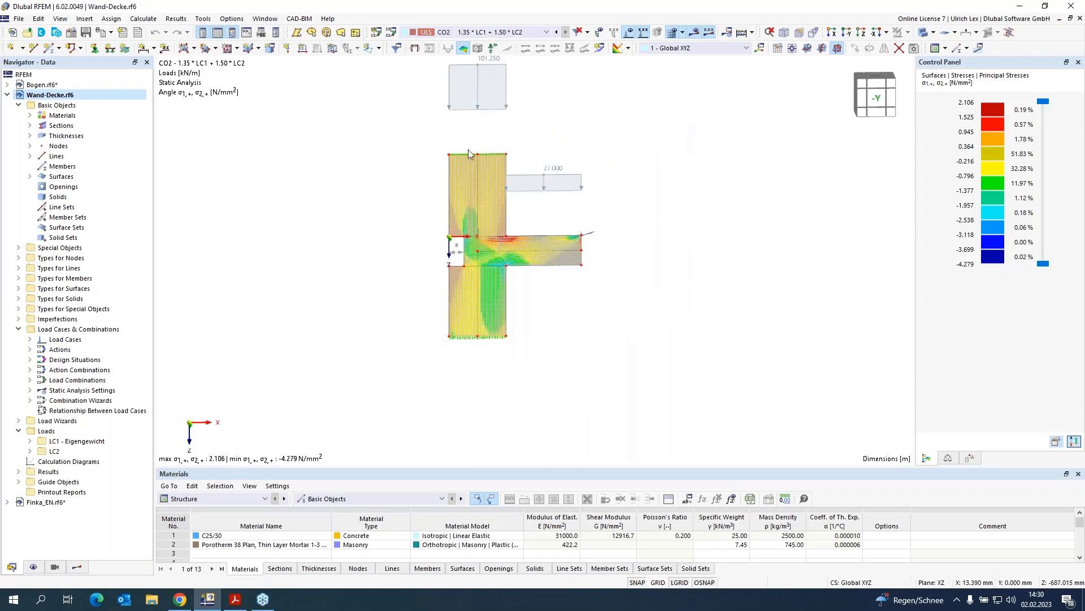
{"action": "scroll", "coordinate": [494, 249], "scroll_direction": "up", "scroll_amount": 3}
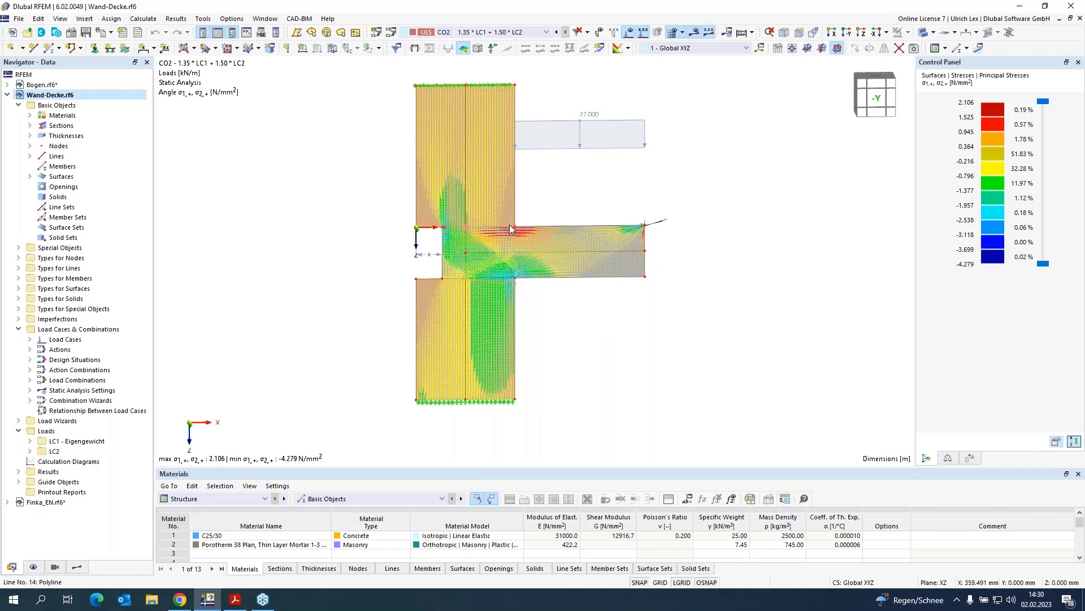
{"action": "mouse_move", "coordinate": [511, 228]}
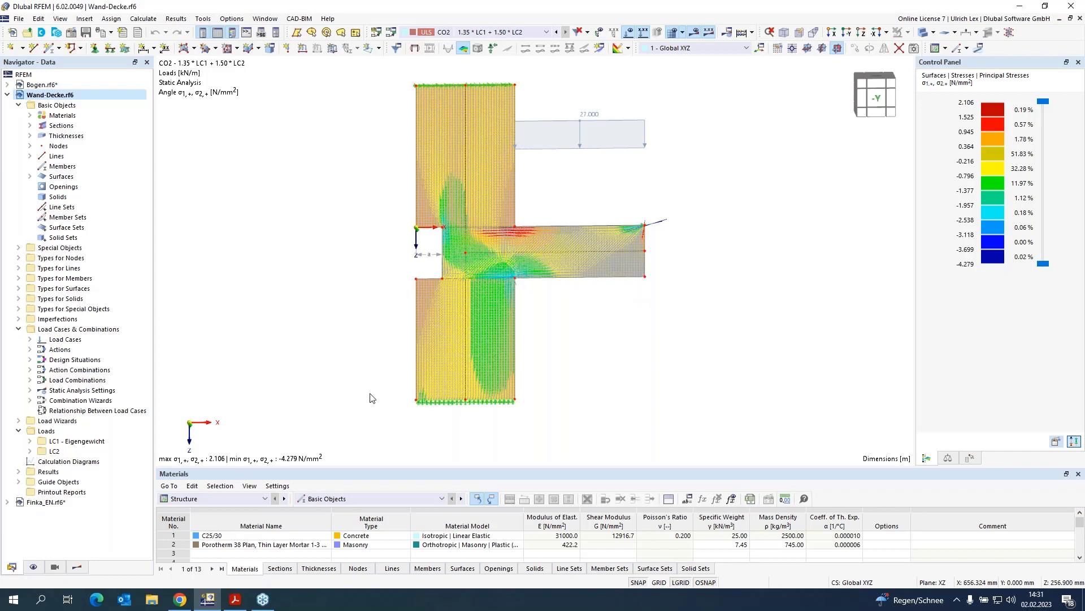
- Return to the Finka_EN.rf6 model and examine the force/moment diagram of line hinge 3 on the floor slab's front edge
{"action": "left_click", "coordinate": [6, 95]}
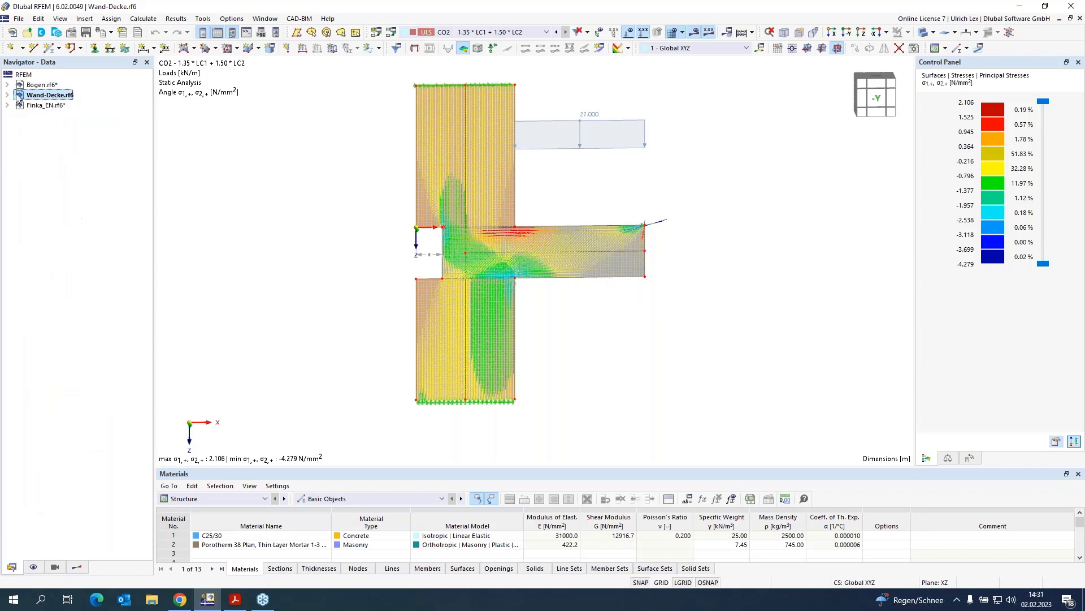
{"action": "left_click", "coordinate": [32, 106]}
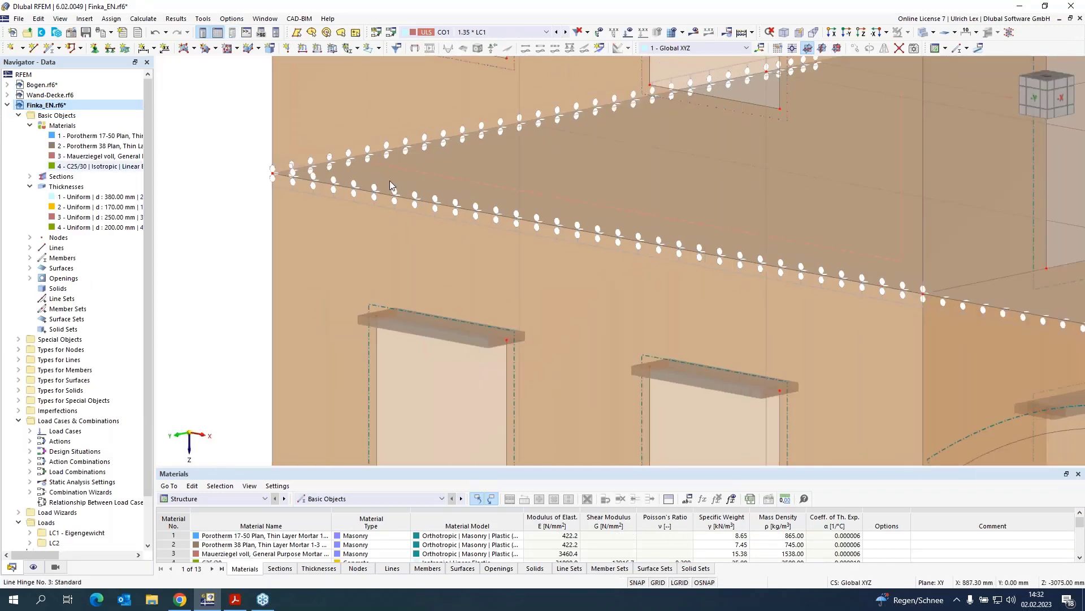
{"action": "double_click", "coordinate": [387, 182]}
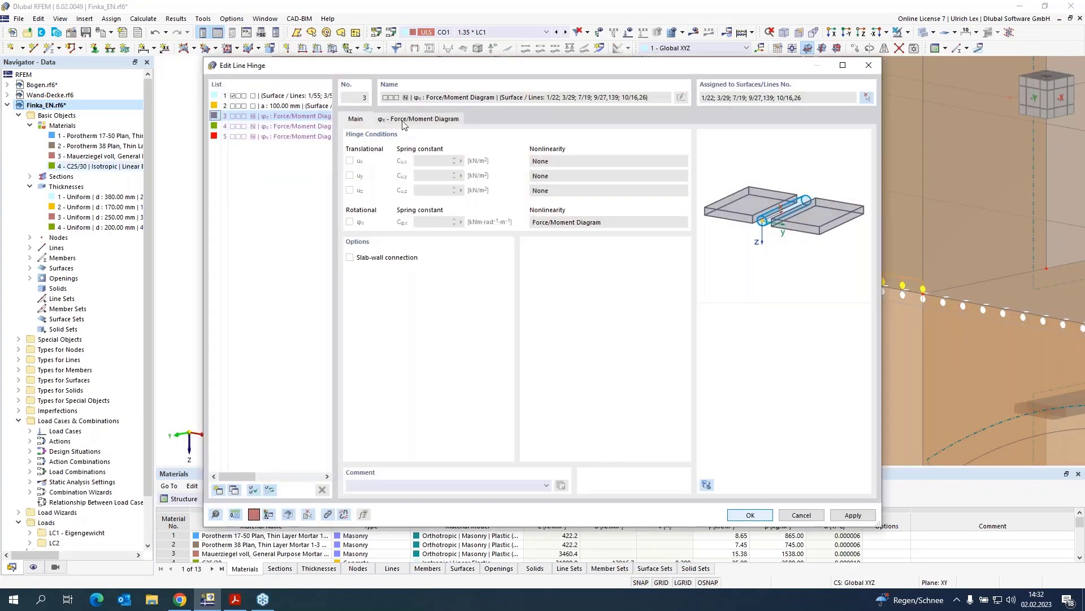
{"action": "left_click", "coordinate": [417, 119]}
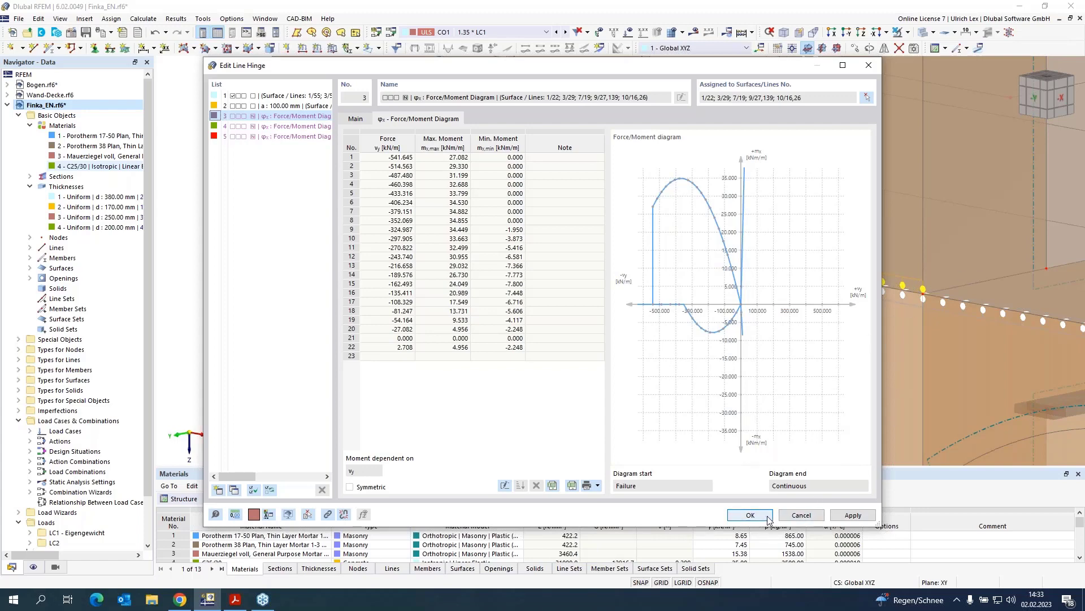
{"action": "left_click", "coordinate": [750, 515]}
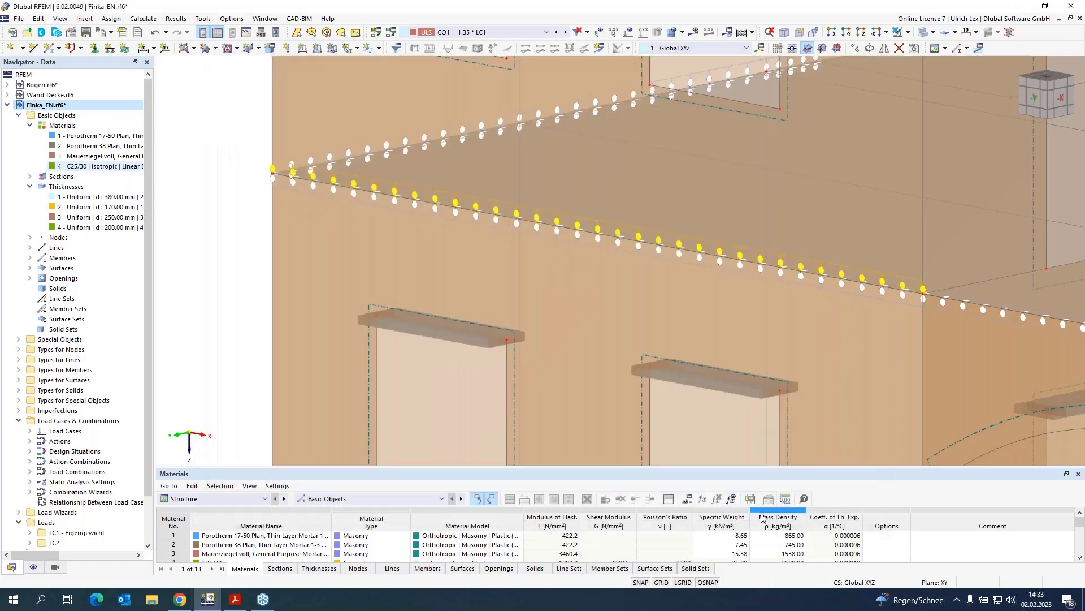
{"action": "scroll", "coordinate": [237, 228], "scroll_direction": "down", "scroll_amount": 3}
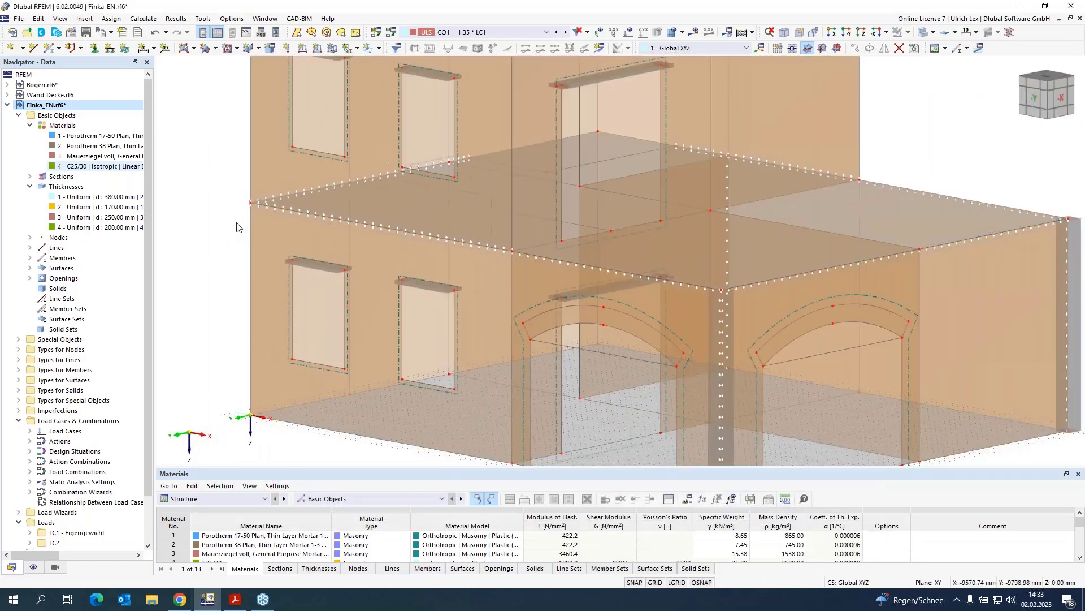
- Inspect the line hinges along the single-storey wing's slab edges above the arched openings
{"action": "scroll", "coordinate": [316, 157], "scroll_direction": "down", "scroll_amount": 1}
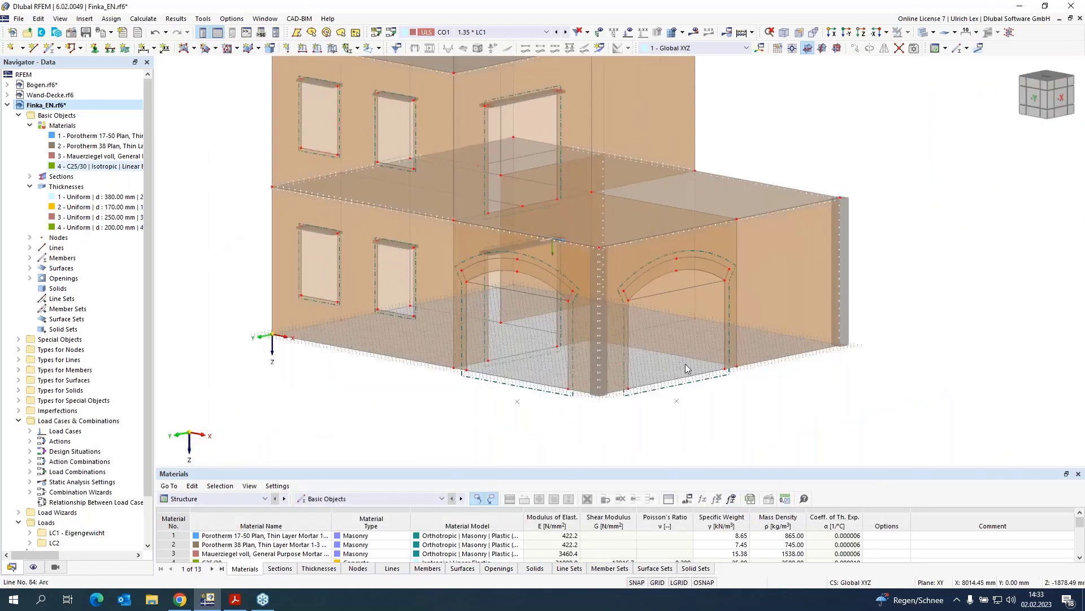
{"action": "scroll", "coordinate": [761, 428], "scroll_direction": "down", "scroll_amount": 2}
{"action": "middle_click_drag", "start_coordinate": [798, 412], "coordinate": [782, 416], "text": "ctrl"}
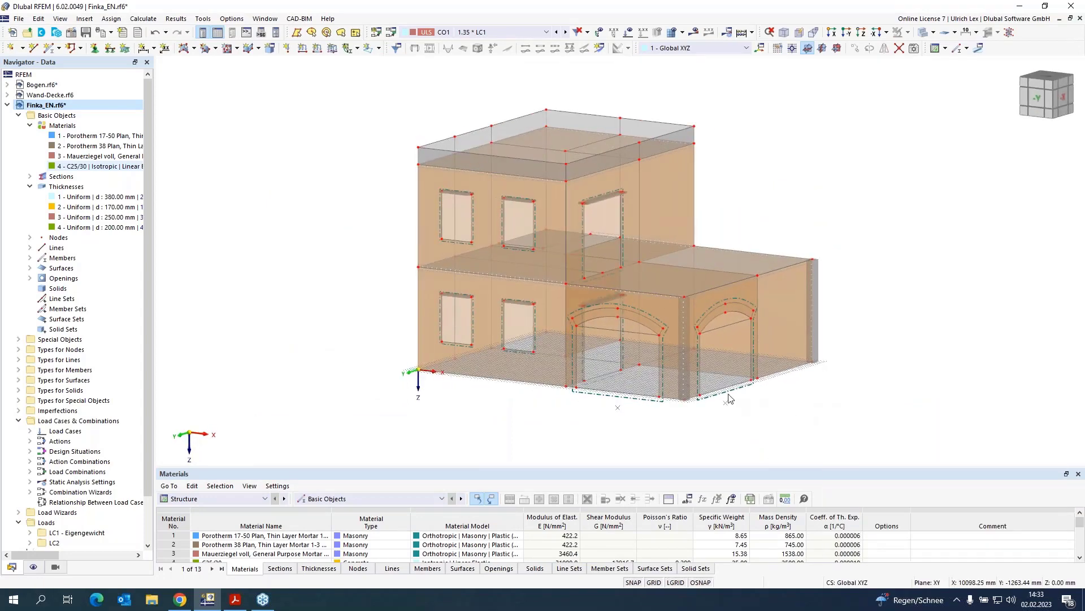
{"action": "scroll", "coordinate": [720, 295], "scroll_direction": "up", "scroll_amount": 1}
{"action": "scroll", "coordinate": [719, 294], "scroll_direction": "up", "scroll_amount": 2}
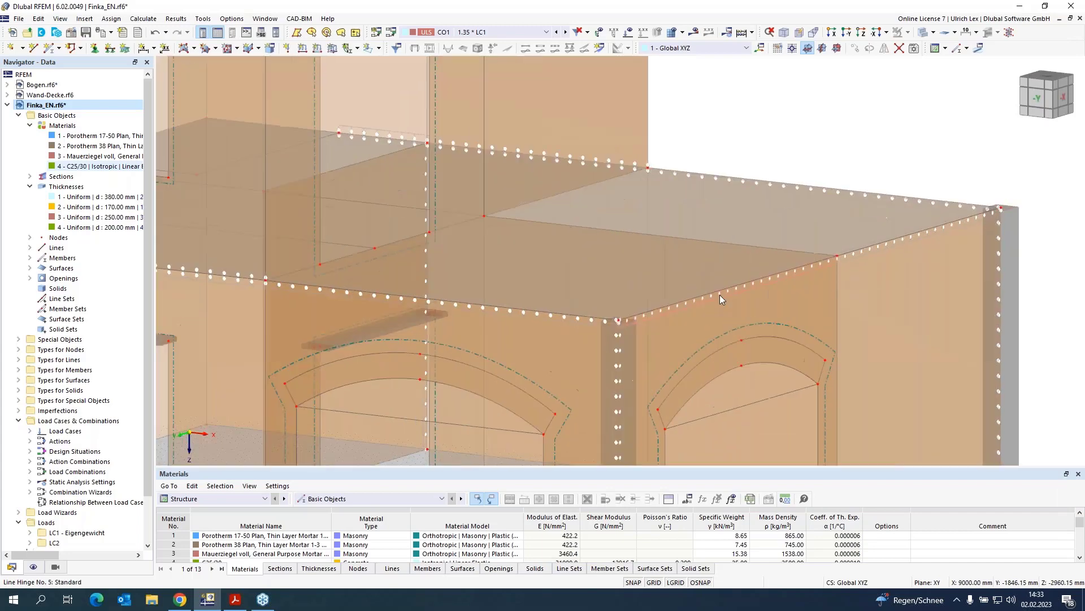
{"action": "scroll", "coordinate": [724, 334], "scroll_direction": "down", "scroll_amount": 2}
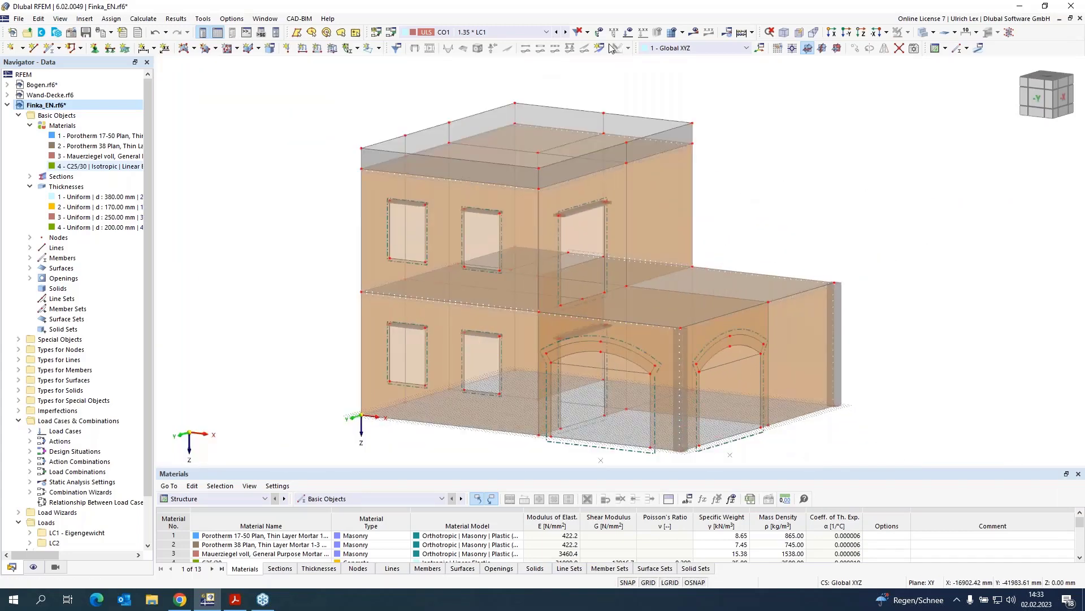
- In load case LC1 Eigengewicht, apply a uniform 2.00 kN/m² surface load to the ground, intermediate and roof slabs, surfaces 14-17
{"action": "left_click", "coordinate": [515, 32]}
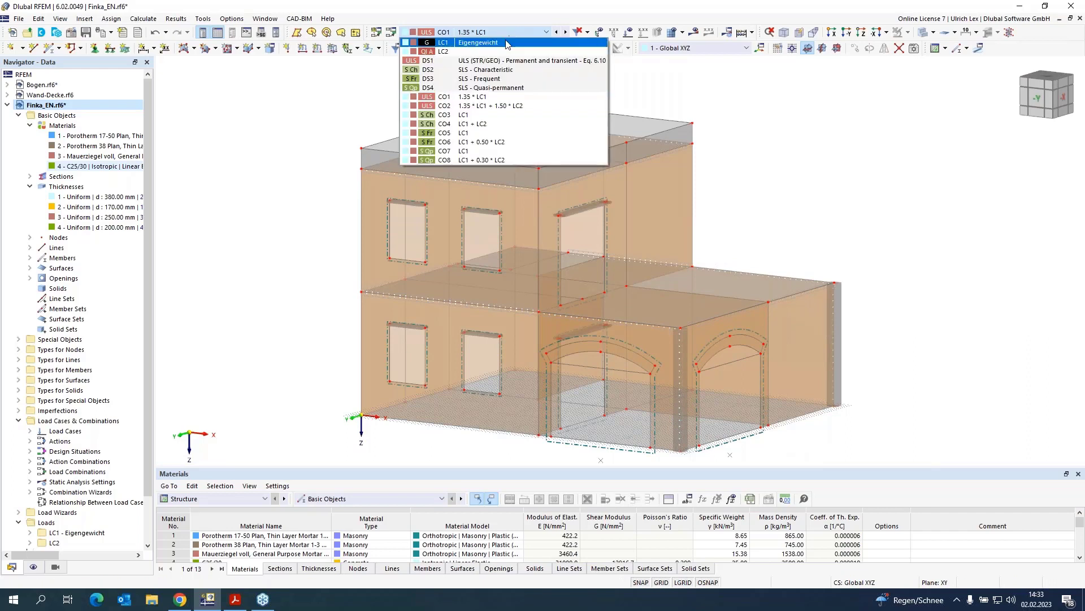
{"action": "left_click", "coordinate": [507, 43]}
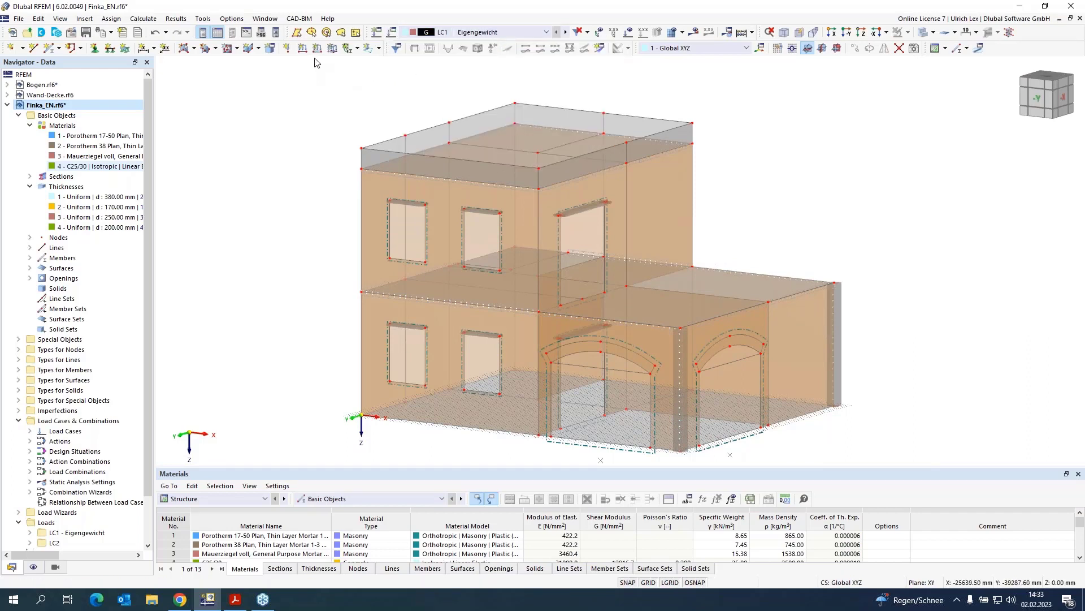
{"action": "left_click", "coordinate": [332, 50]}
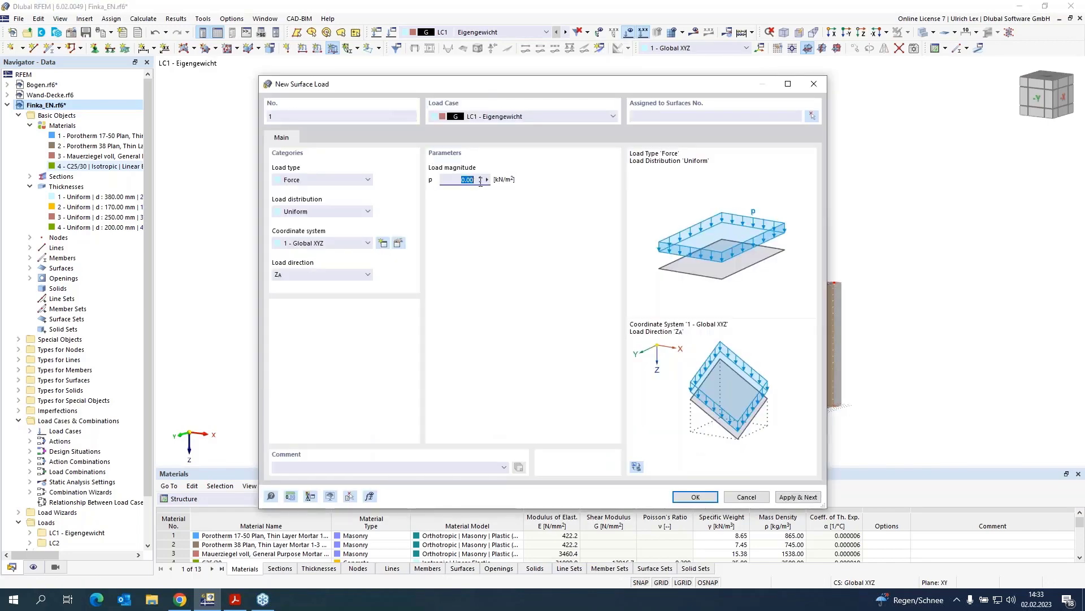
{"action": "type", "text": "2"}
{"action": "left_click", "coordinate": [815, 114]}
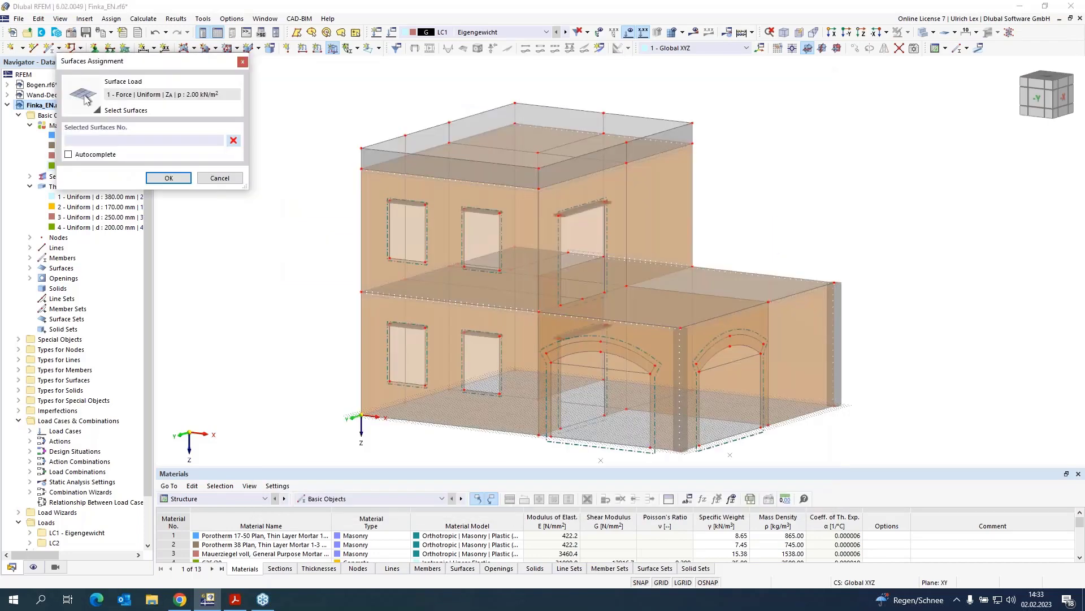
{"action": "left_click", "coordinate": [591, 428]}
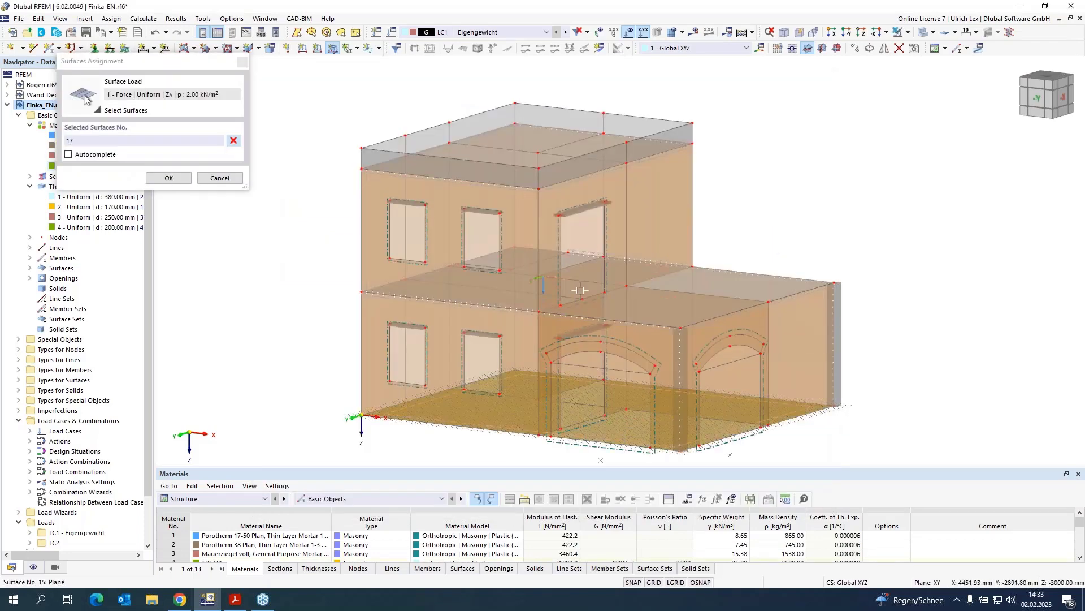
{"action": "left_click", "coordinate": [588, 308]}
{"action": "left_click", "coordinate": [602, 304]}
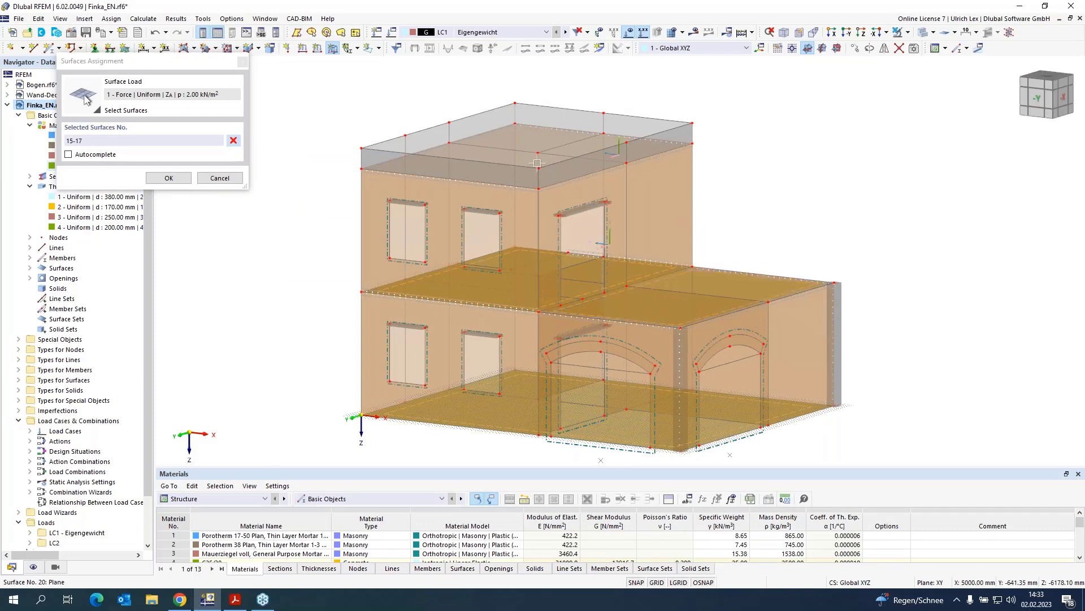
{"action": "left_click", "coordinate": [536, 145]}
{"action": "key", "text": "Return"}
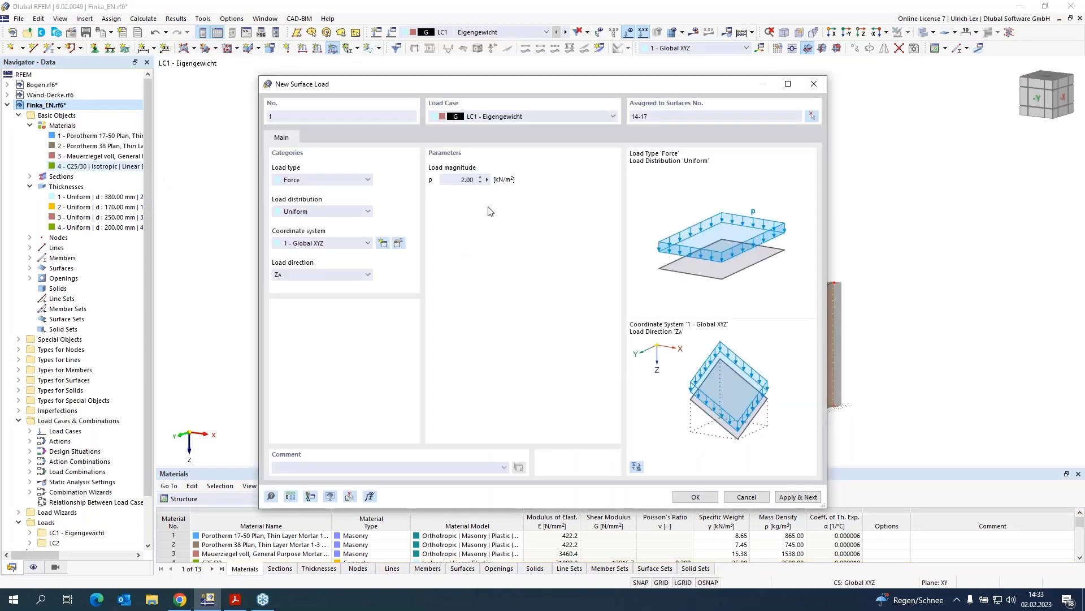
{"action": "left_click", "coordinate": [790, 497]}
- In load case LC2, apply a uniform 2.00 kN/m² surface load to slab surfaces 14, 15 and 17
{"action": "left_click", "coordinate": [572, 117]}
{"action": "left_click", "coordinate": [544, 134]}
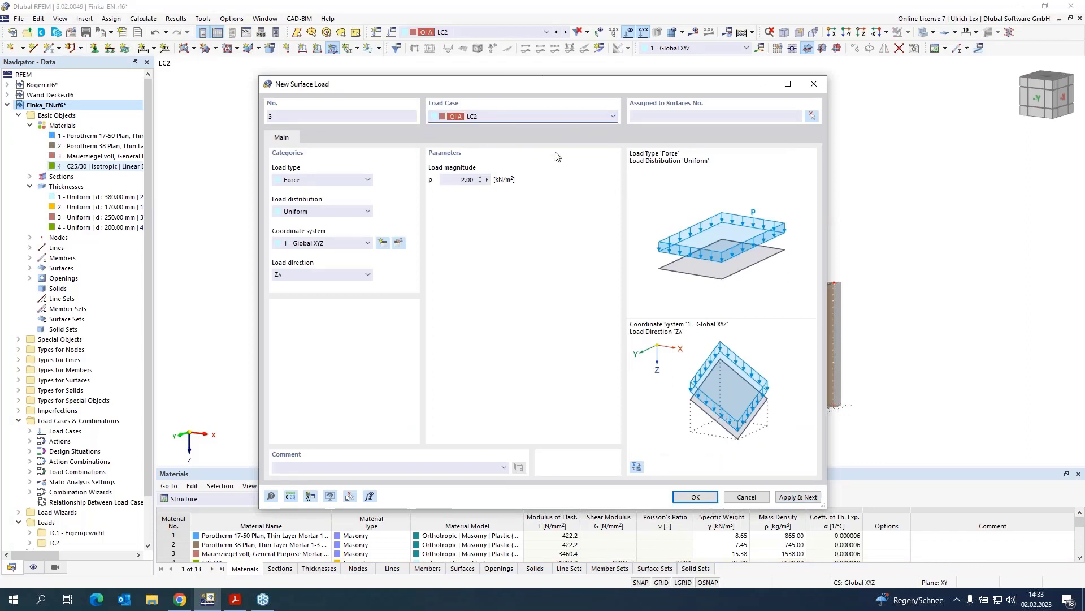
{"action": "left_click", "coordinate": [813, 116]}
{"action": "left_click", "coordinate": [612, 415]}
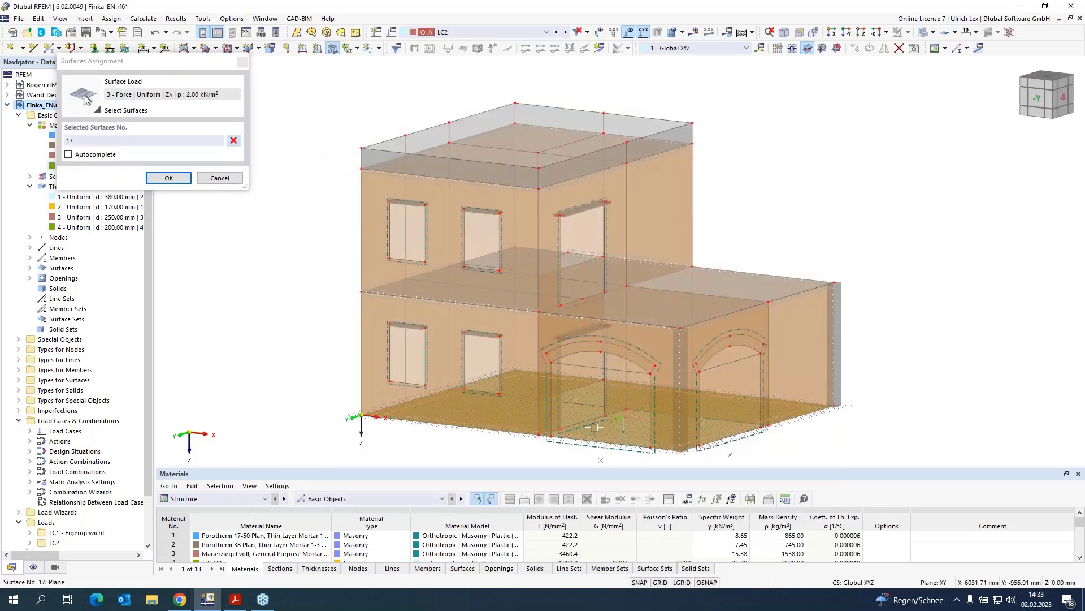
{"action": "left_click", "coordinate": [580, 291]}
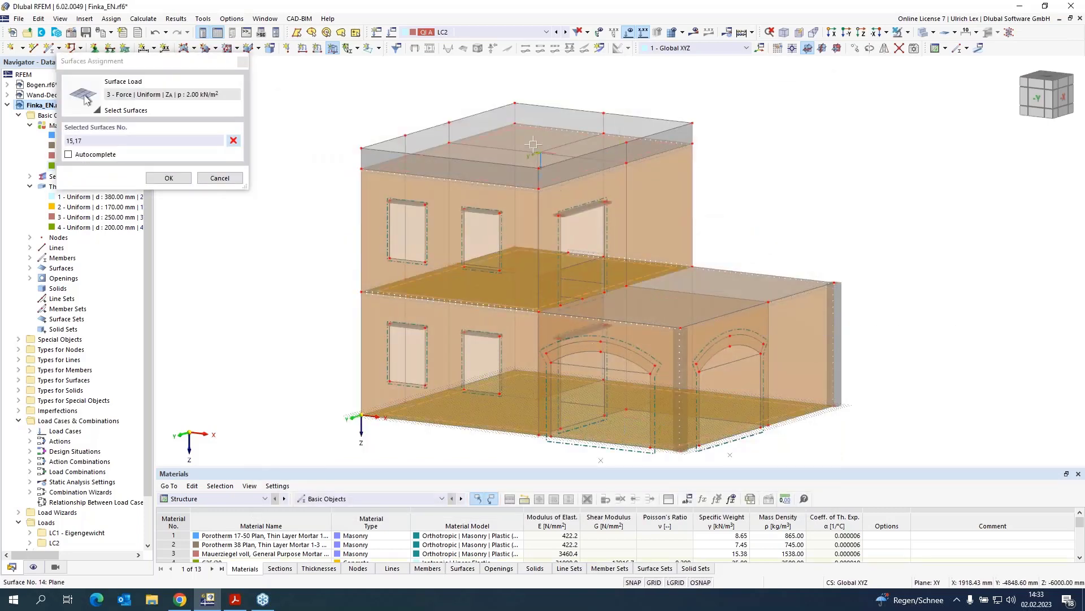
{"action": "left_click", "coordinate": [405, 140]}
{"action": "left_click", "coordinate": [168, 178]}
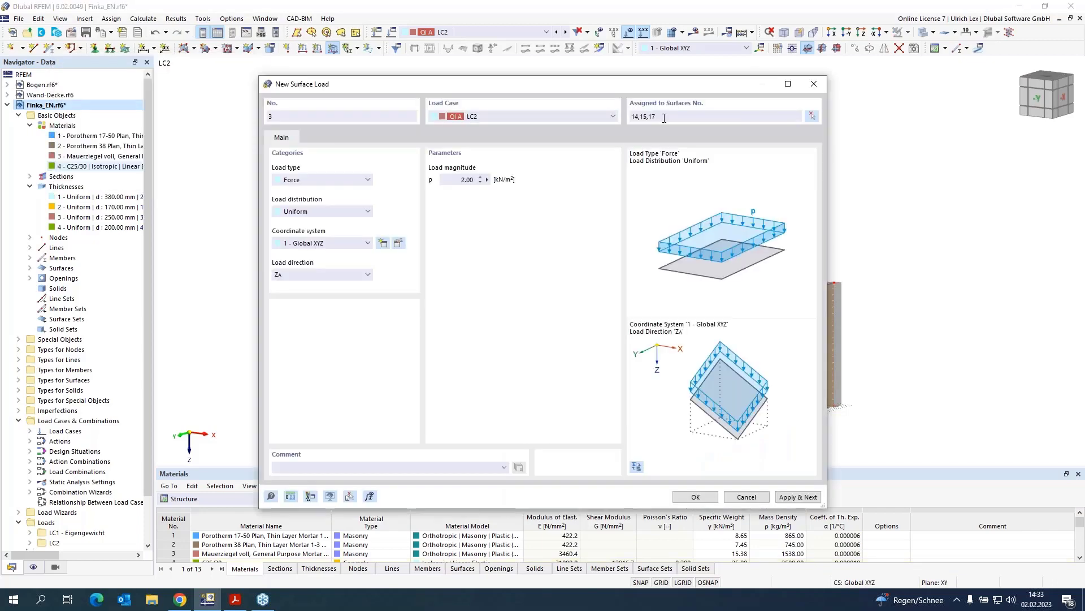
{"action": "left_click", "coordinate": [798, 496]}
- Add a uniform 4.00 kN/m² surface load in LC2 on the terrace slab, surface 16
{"action": "left_click", "coordinate": [461, 179]}
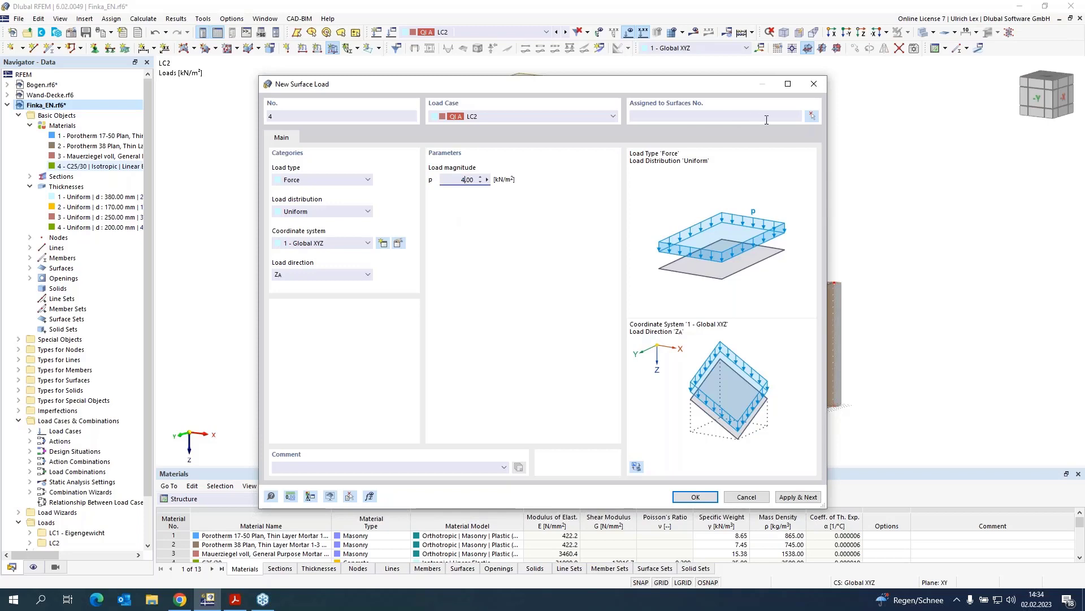
{"action": "left_click", "coordinate": [813, 117]}
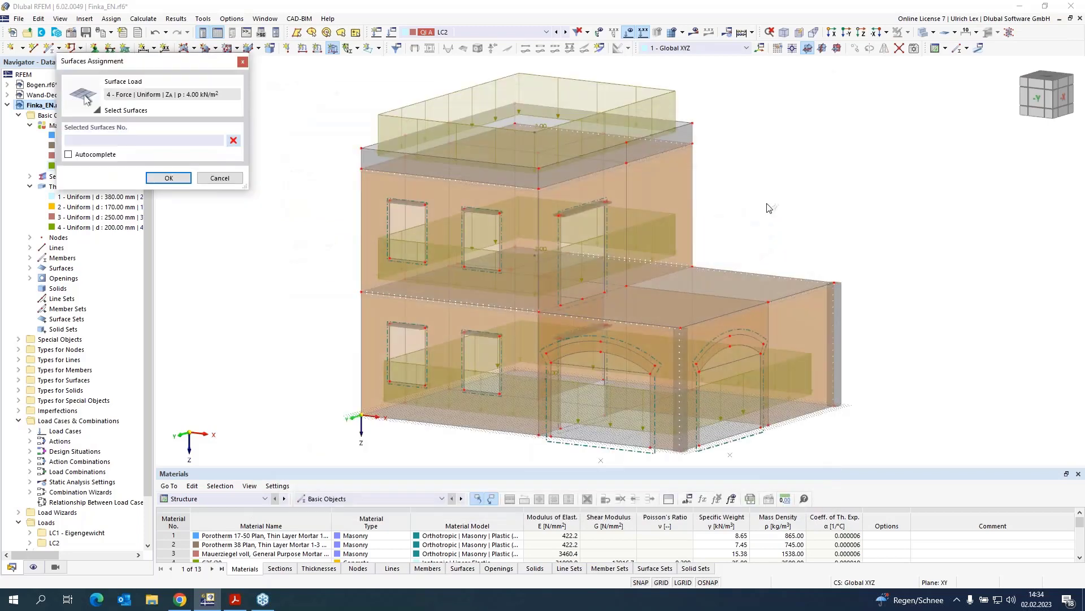
{"action": "left_click", "coordinate": [716, 286]}
{"action": "left_click", "coordinate": [172, 181]}
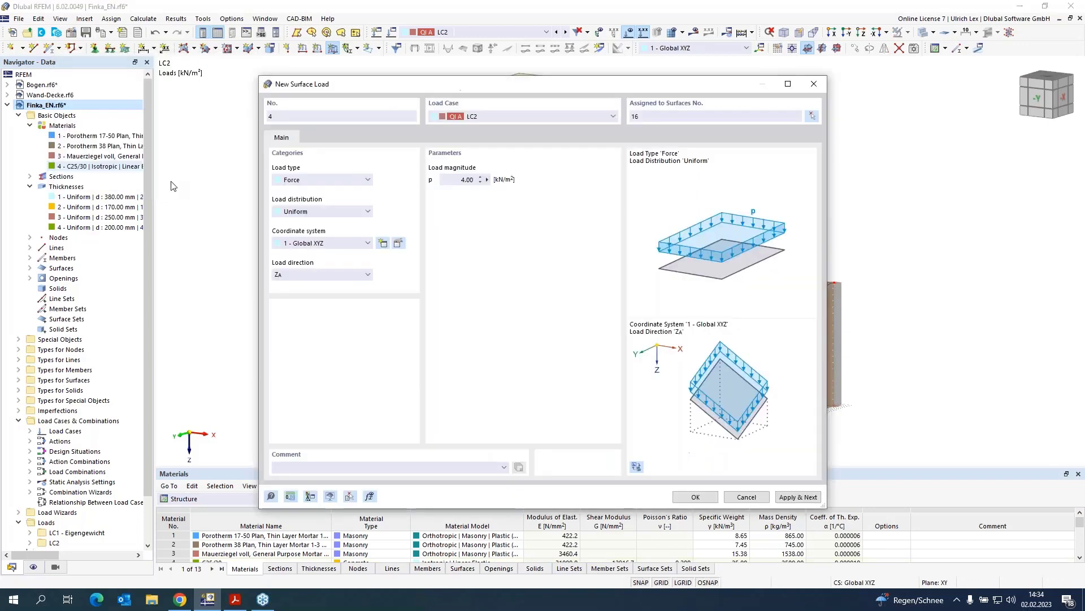
{"action": "left_click", "coordinate": [686, 497]}
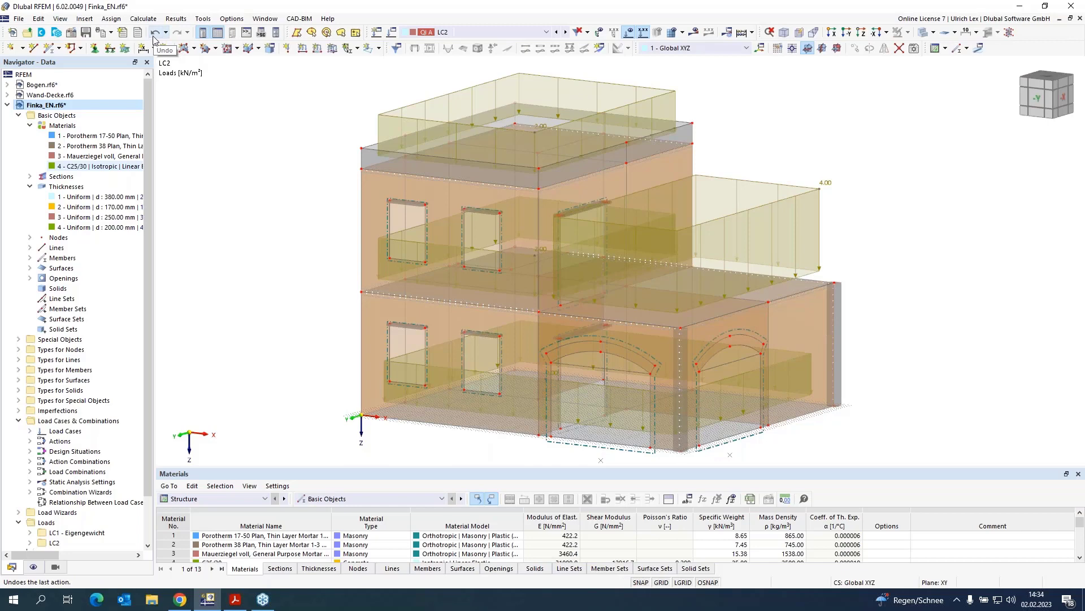
- Generate the finite element mesh with the 200 mm target element length and inspect it around the slab edges and arched openings
{"action": "left_click", "coordinate": [143, 18]}
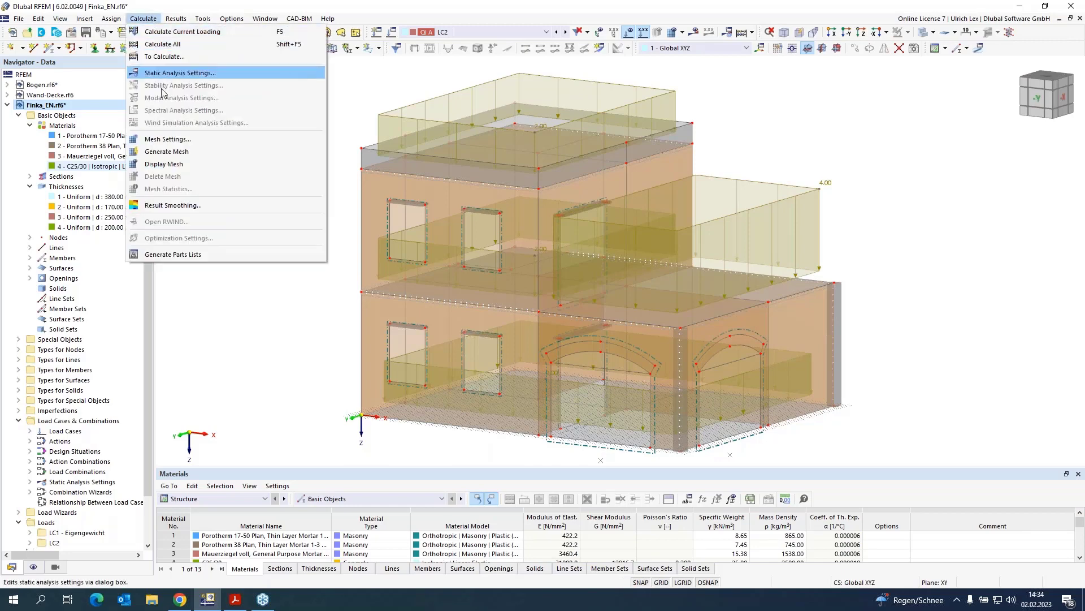
{"action": "left_click", "coordinate": [200, 139]}
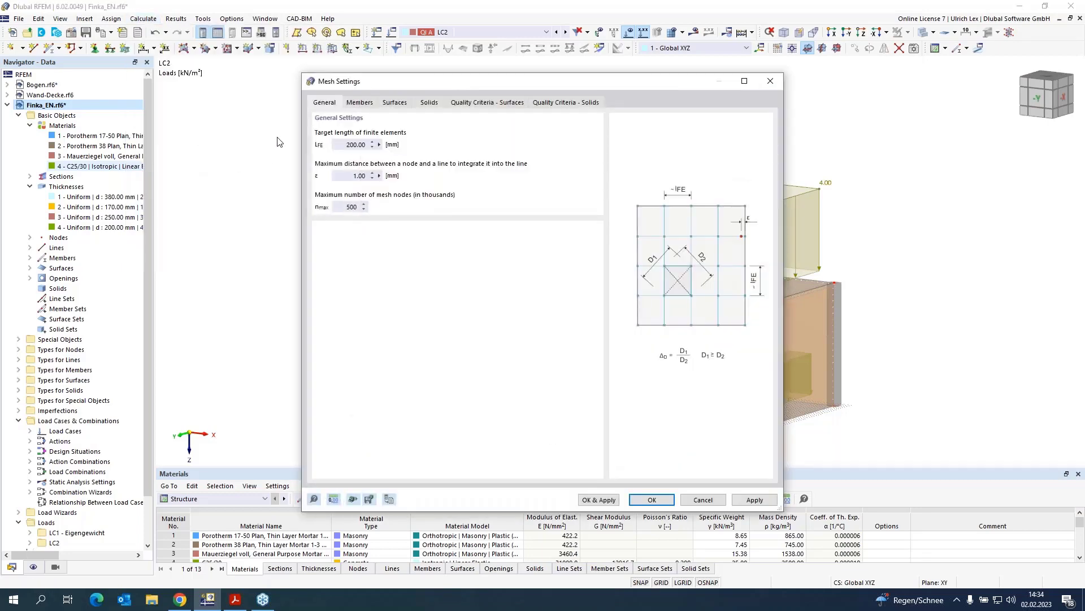
{"action": "left_click_drag", "start_coordinate": [485, 84], "coordinate": [507, 71]}
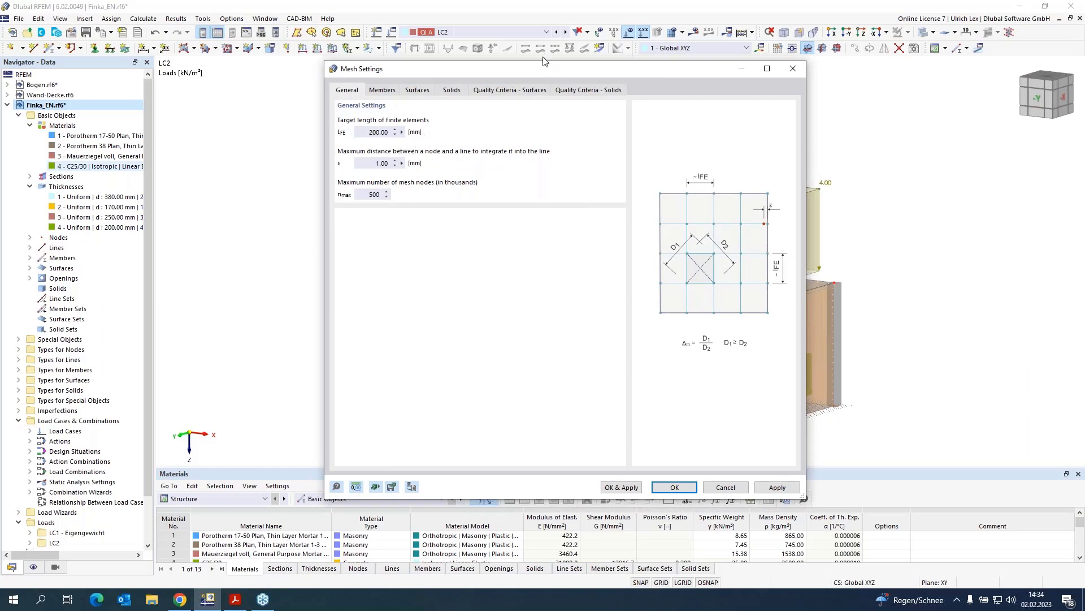
{"action": "left_click_drag", "start_coordinate": [554, 72], "coordinate": [800, 47]}
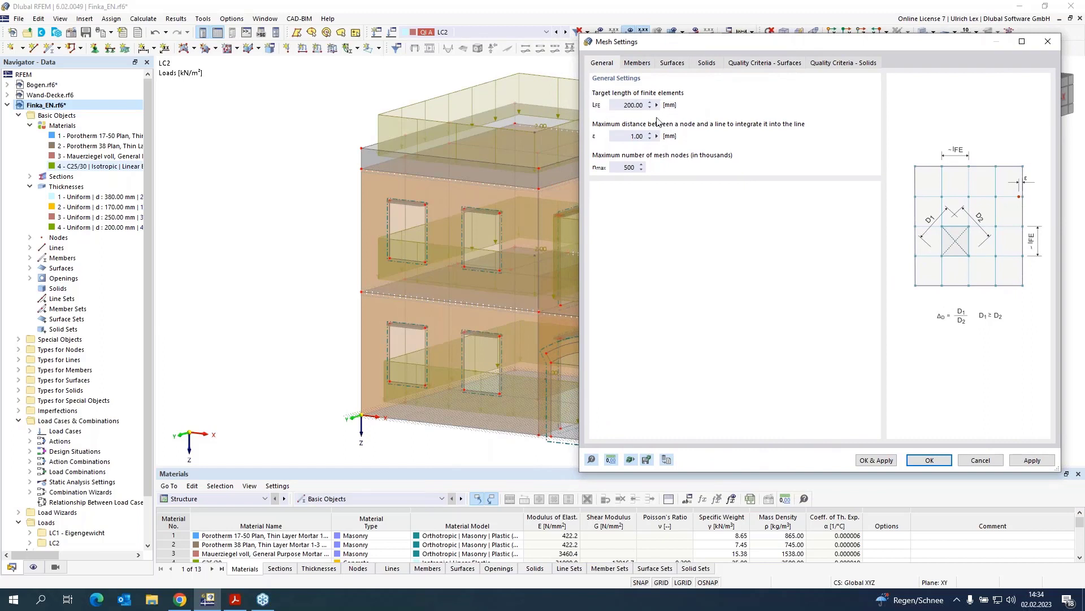
{"action": "left_click_drag", "start_coordinate": [728, 46], "coordinate": [679, 43]}
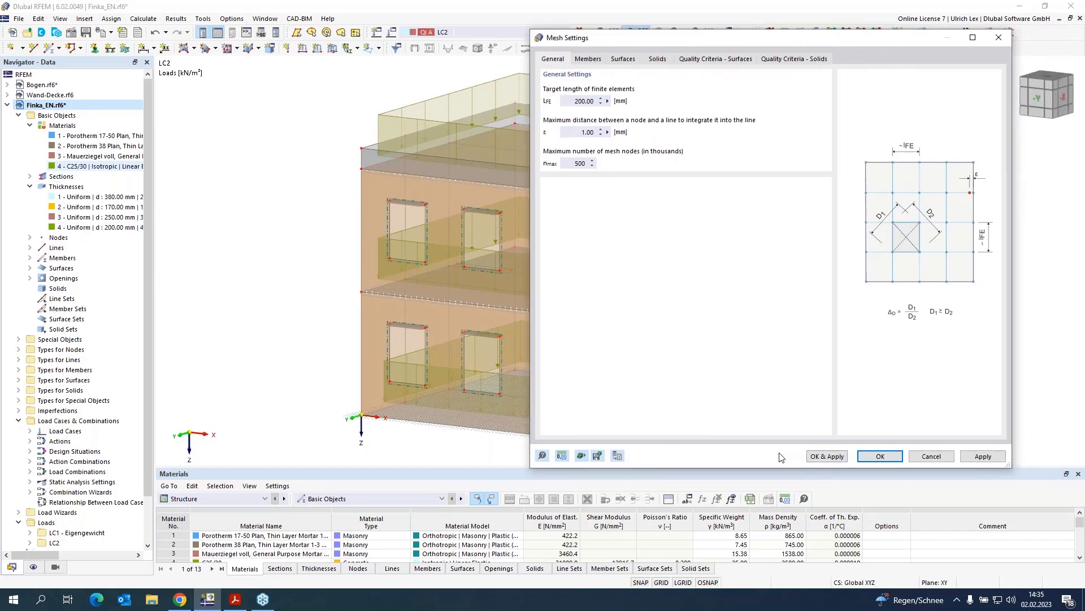
{"action": "left_click", "coordinate": [831, 458]}
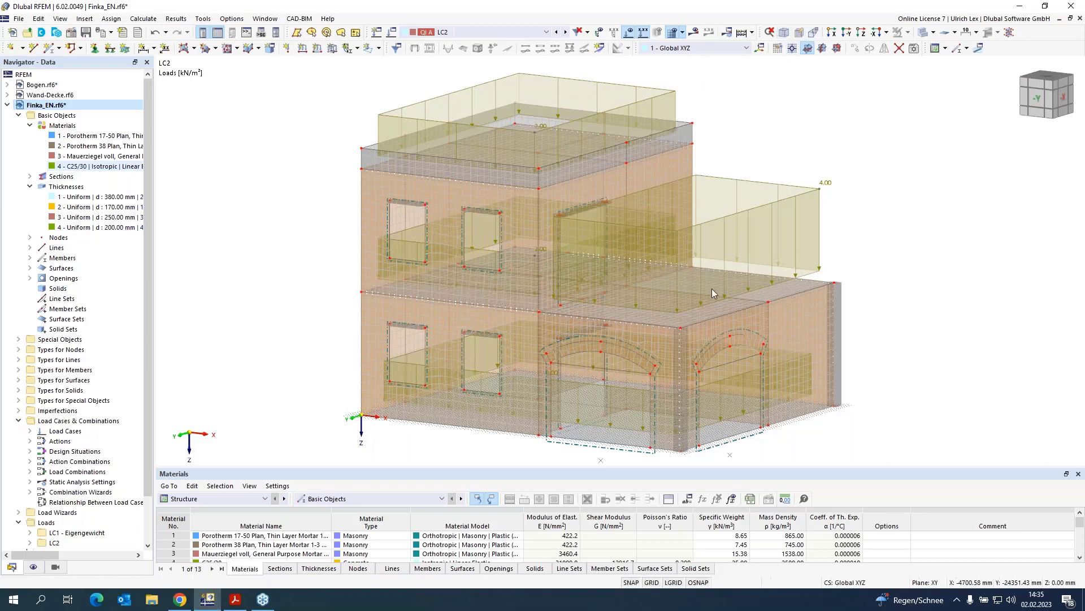
{"action": "scroll", "coordinate": [626, 431], "scroll_direction": "up", "scroll_amount": 1}
{"action": "scroll", "coordinate": [626, 430], "scroll_direction": "up", "scroll_amount": 2}
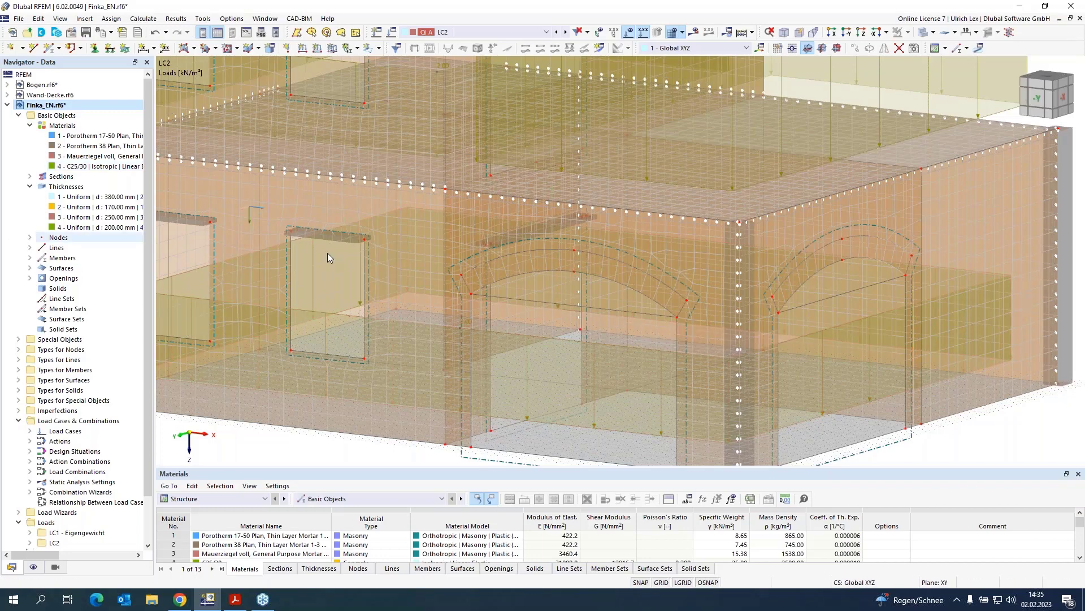
{"action": "scroll", "coordinate": [801, 347], "scroll_direction": "down", "scroll_amount": 5}
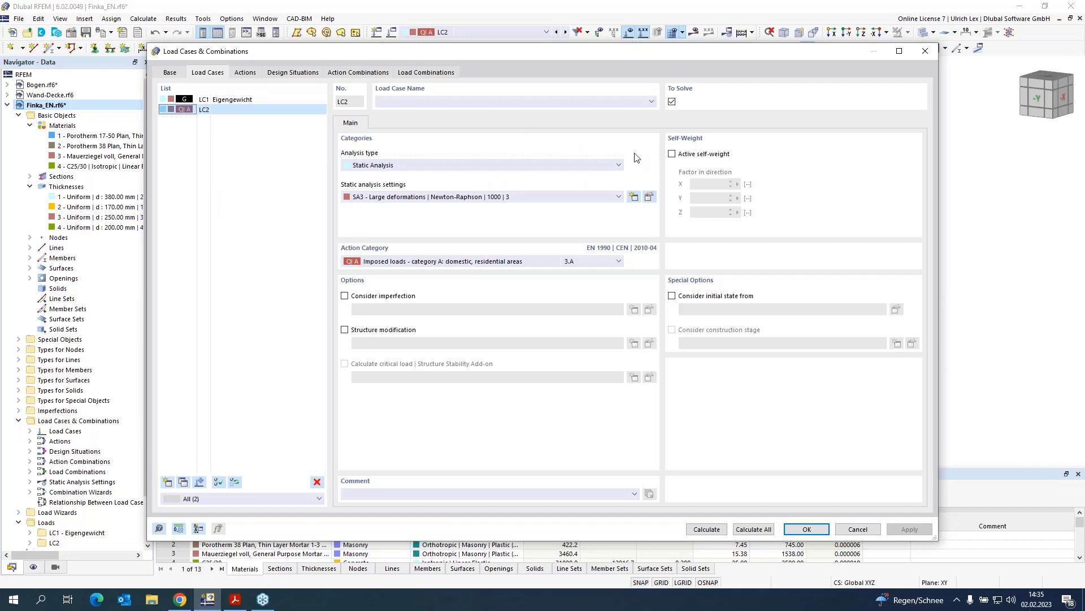
- Review the analysis types and iterative methods in LC2's static analysis settings SA3 and accept Large deformations with Newton-Raphson
{"action": "left_click", "coordinate": [649, 197]}
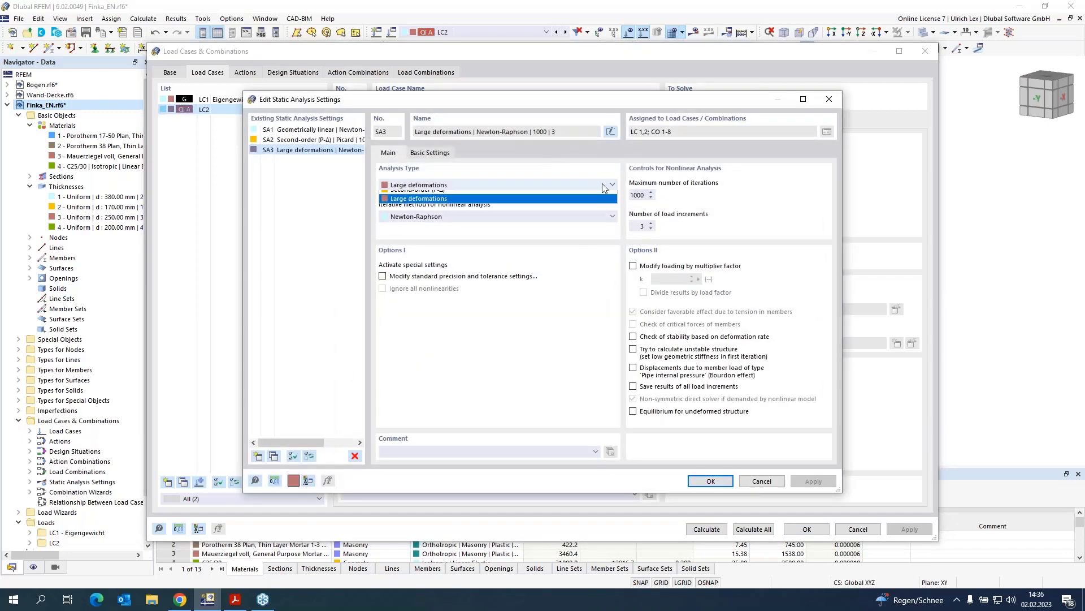
{"action": "left_click", "coordinate": [603, 184]}
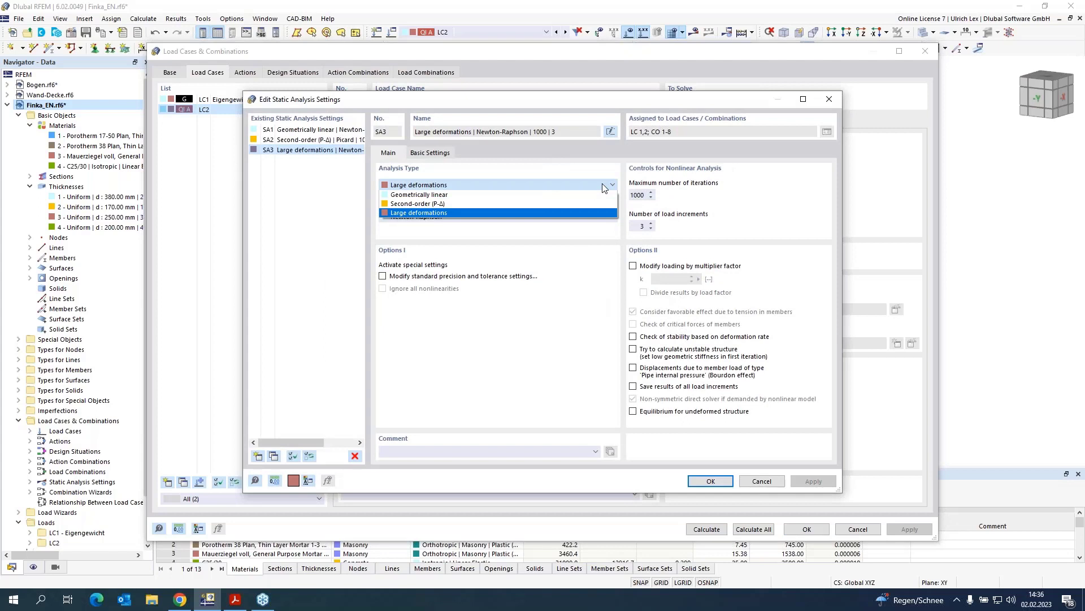
{"action": "left_click", "coordinate": [563, 237]}
{"action": "left_click", "coordinate": [475, 217]}
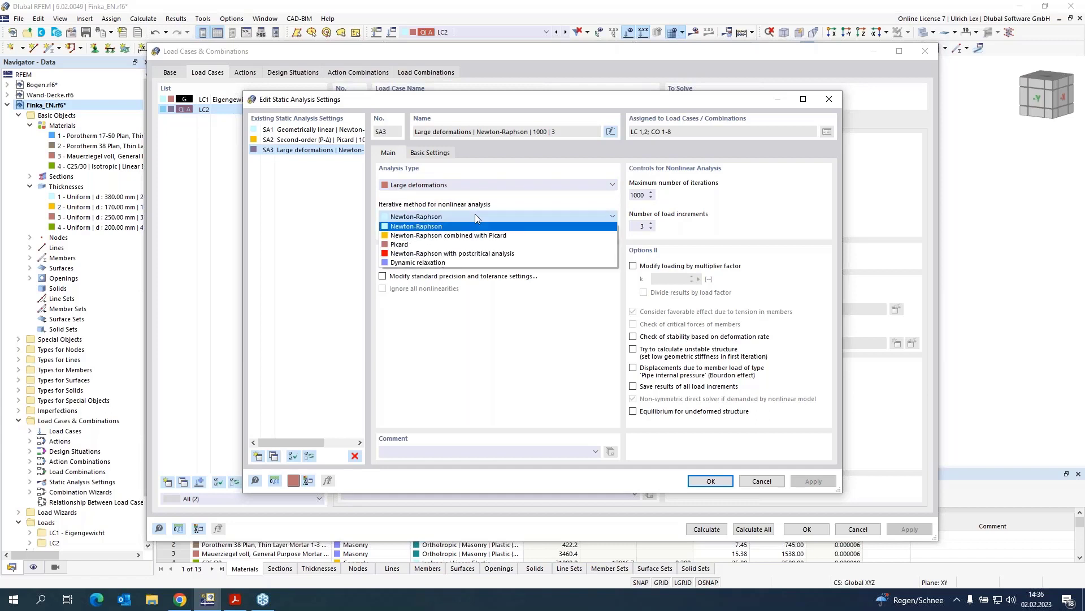
{"action": "left_click", "coordinate": [477, 217]}
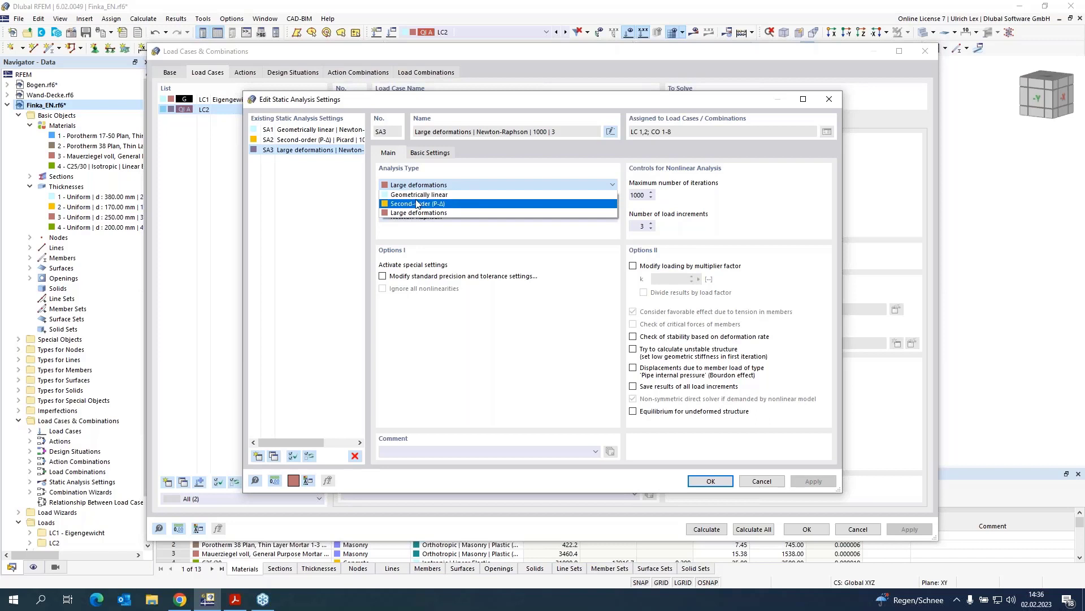
{"action": "left_click", "coordinate": [456, 213]}
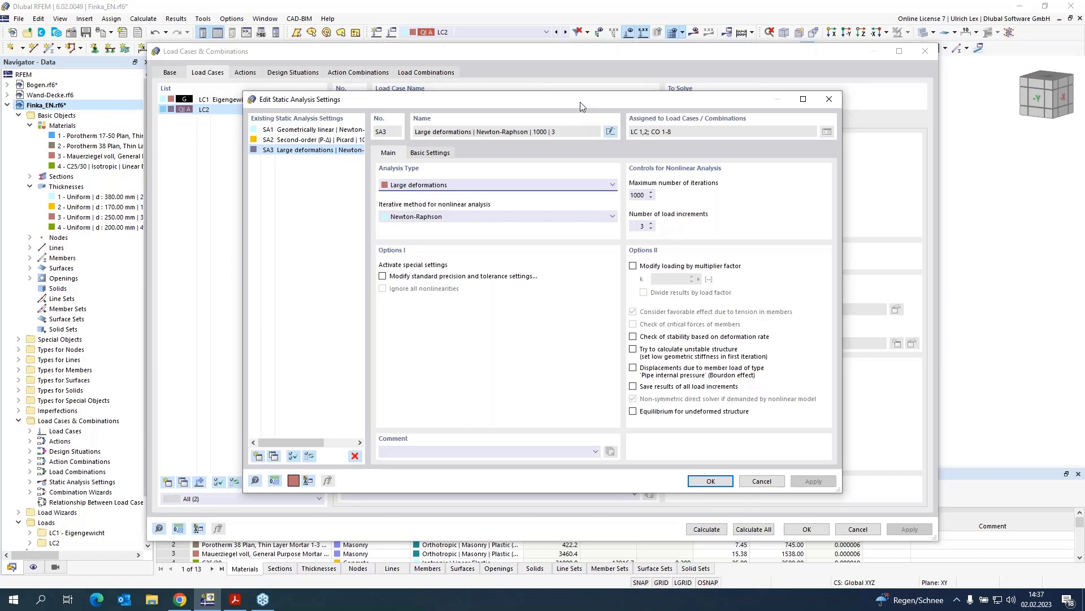
{"action": "left_click_drag", "start_coordinate": [582, 106], "coordinate": [754, 84]}
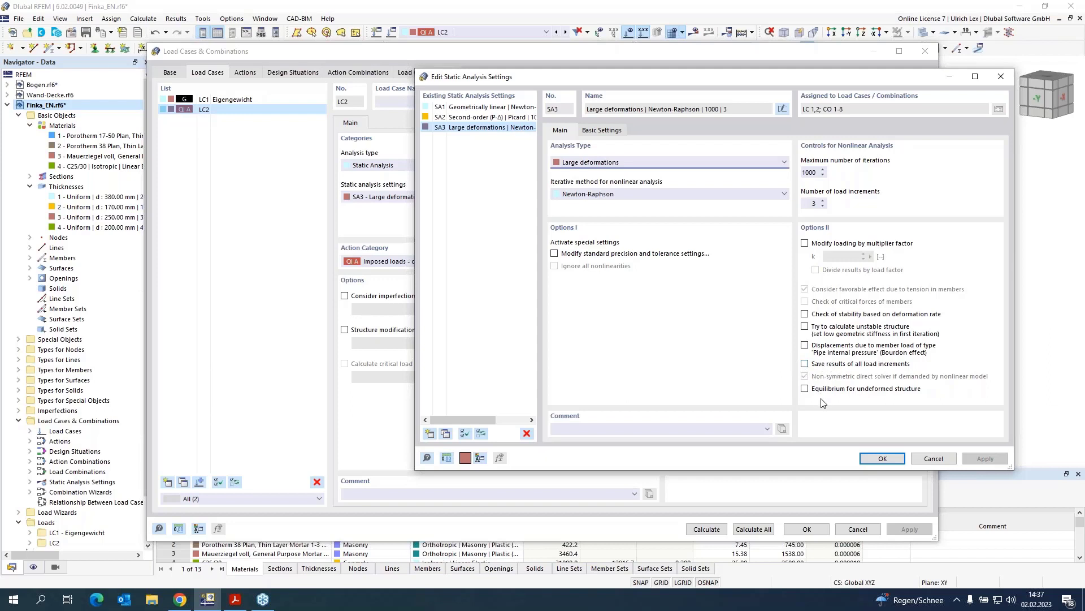
{"action": "left_click", "coordinate": [883, 459]}
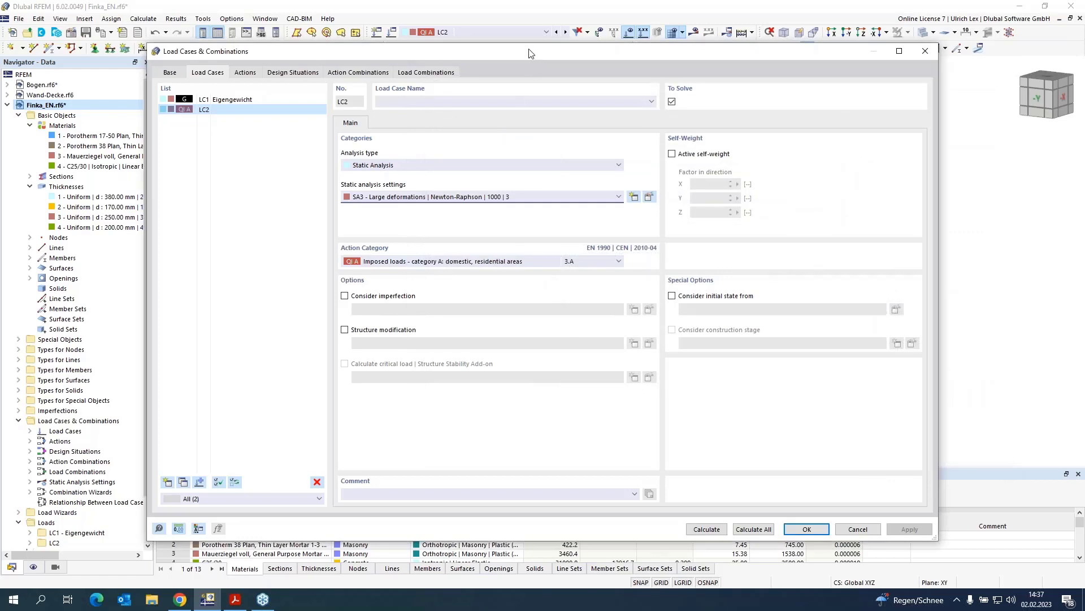
{"action": "left_click_drag", "start_coordinate": [531, 52], "coordinate": [528, 32]}
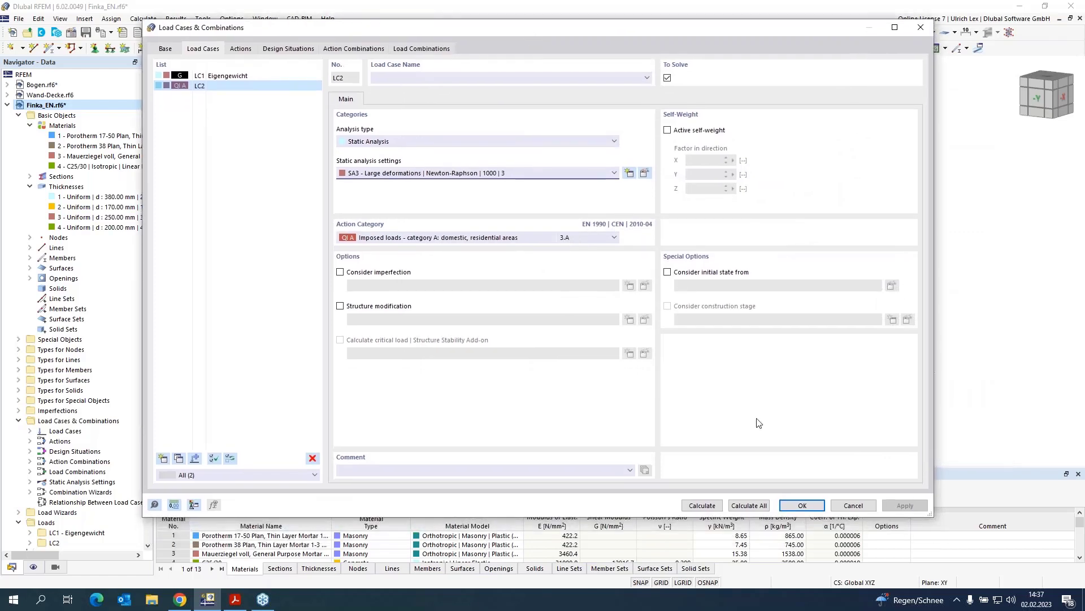
- Accept the load case settings, make load combination CO2 (1.35 * LC1 + 1.50 * LC2) current and hide the loads
{"action": "left_click", "coordinate": [800, 506]}
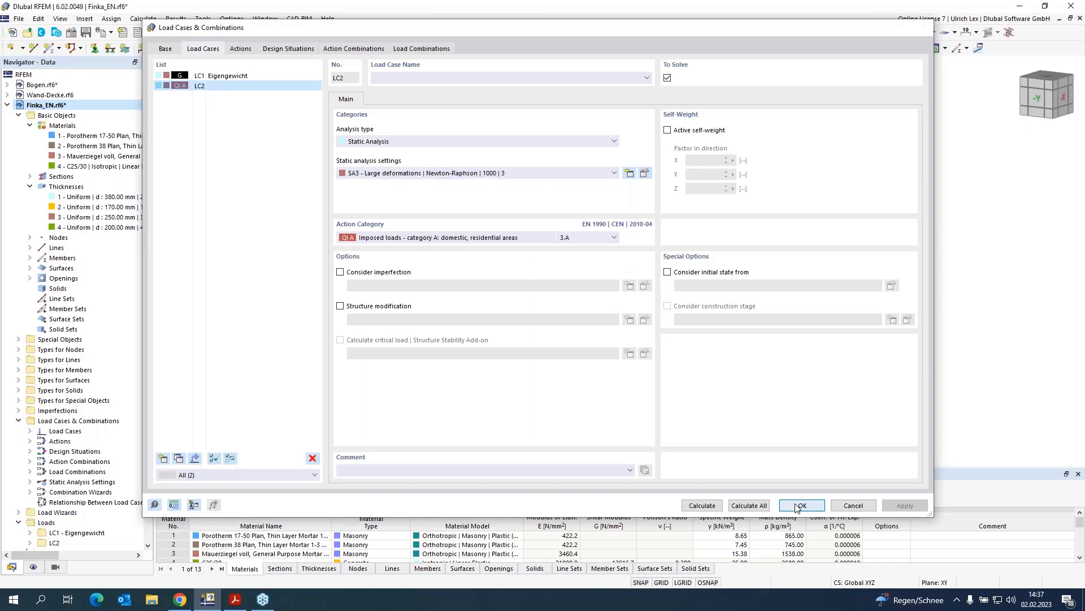
{"action": "left_click", "coordinate": [545, 33]}
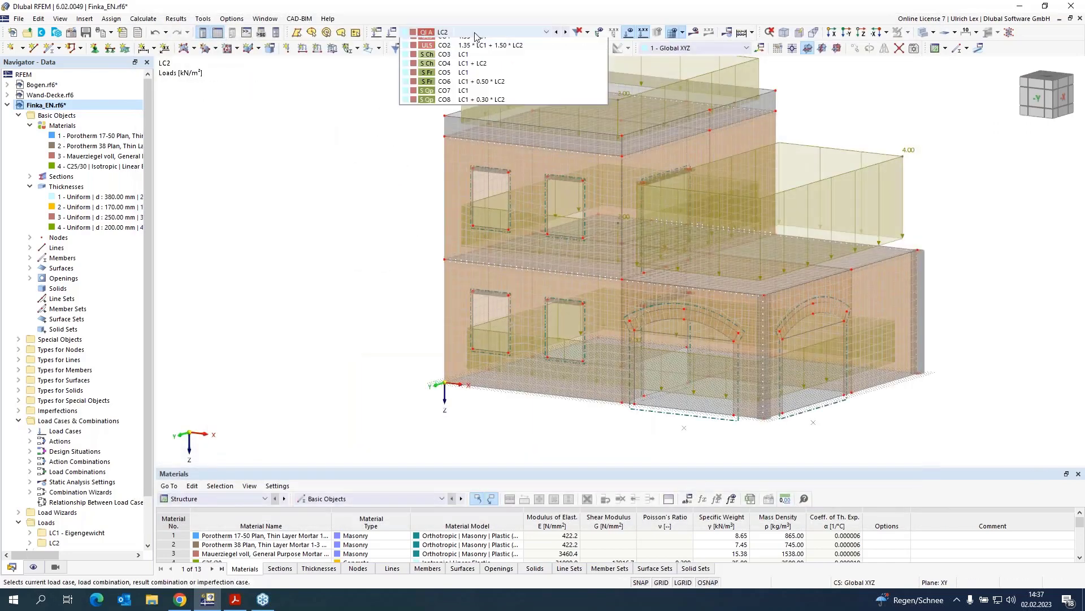
{"action": "left_click", "coordinate": [541, 106]}
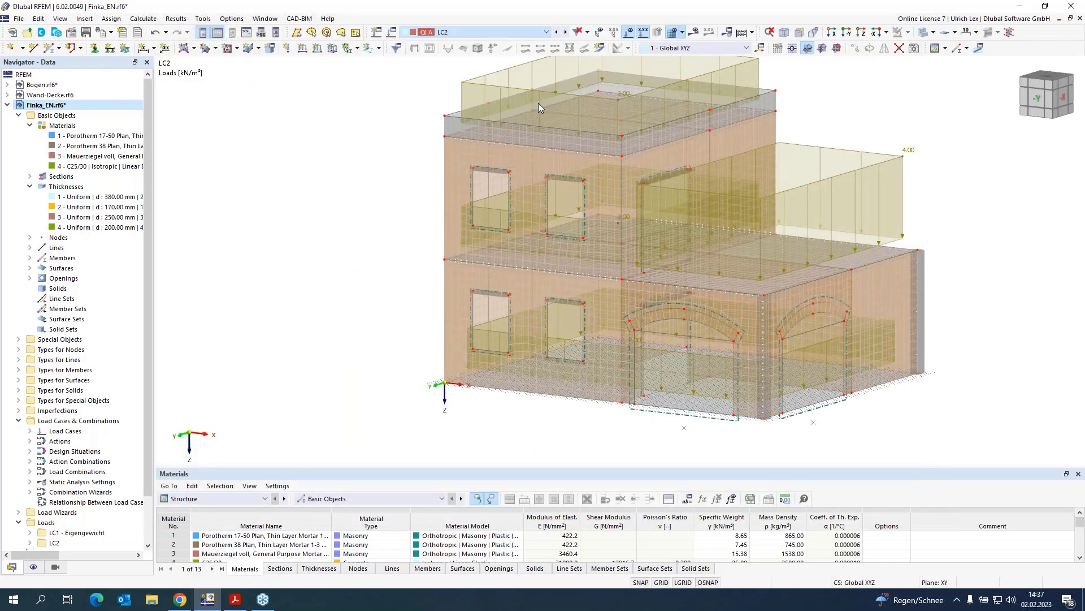
{"action": "left_click", "coordinate": [629, 33]}
- Try to calculate load combination CO2, aborting at the plausibility check
{"action": "left_click", "coordinate": [695, 32]}
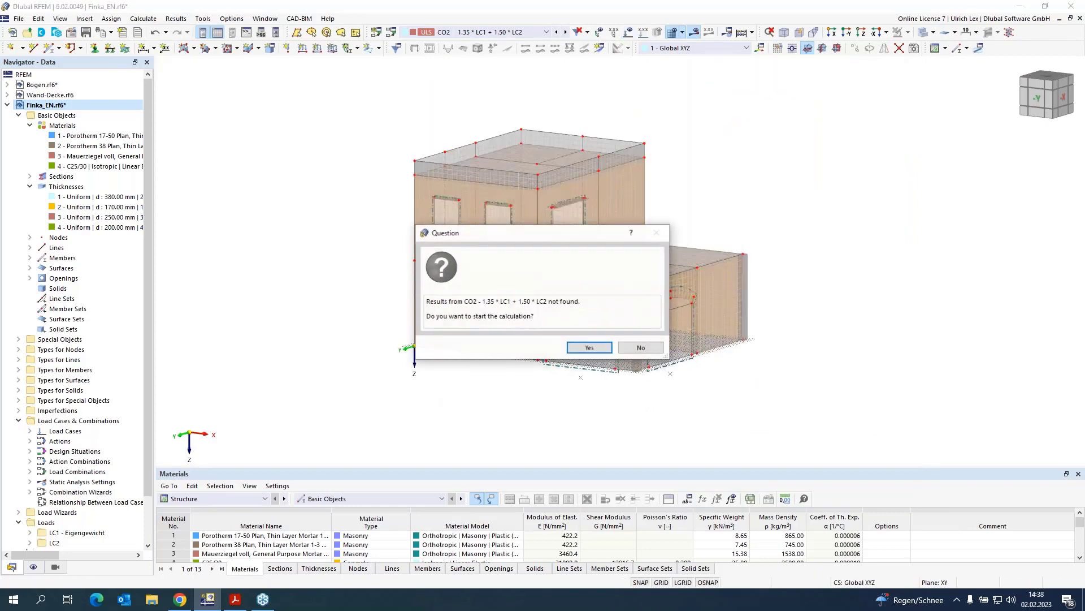
{"action": "left_click", "coordinate": [589, 347]}
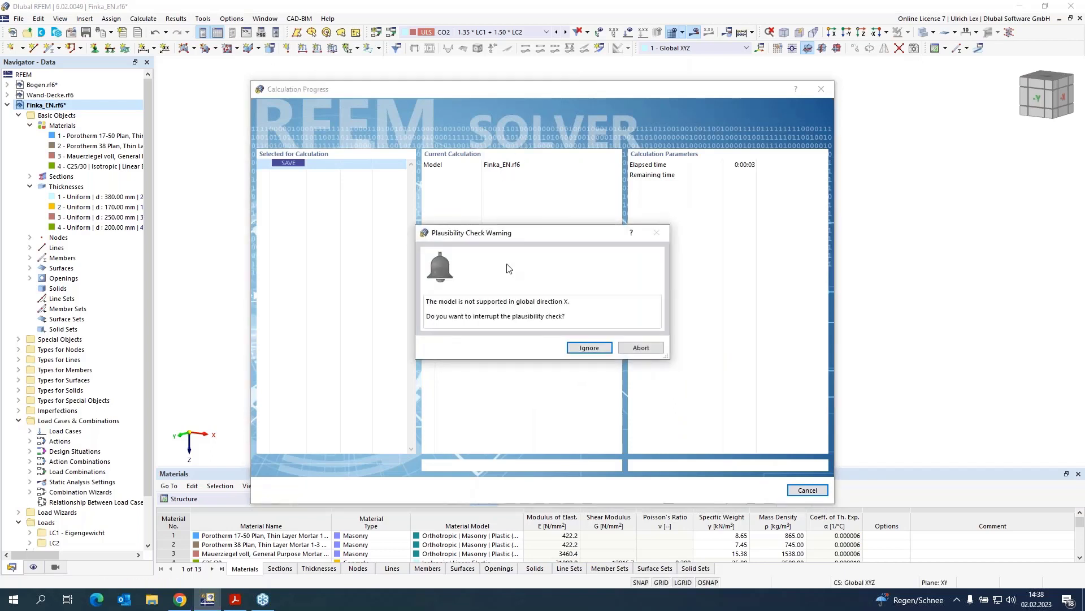
{"action": "left_click", "coordinate": [626, 350]}
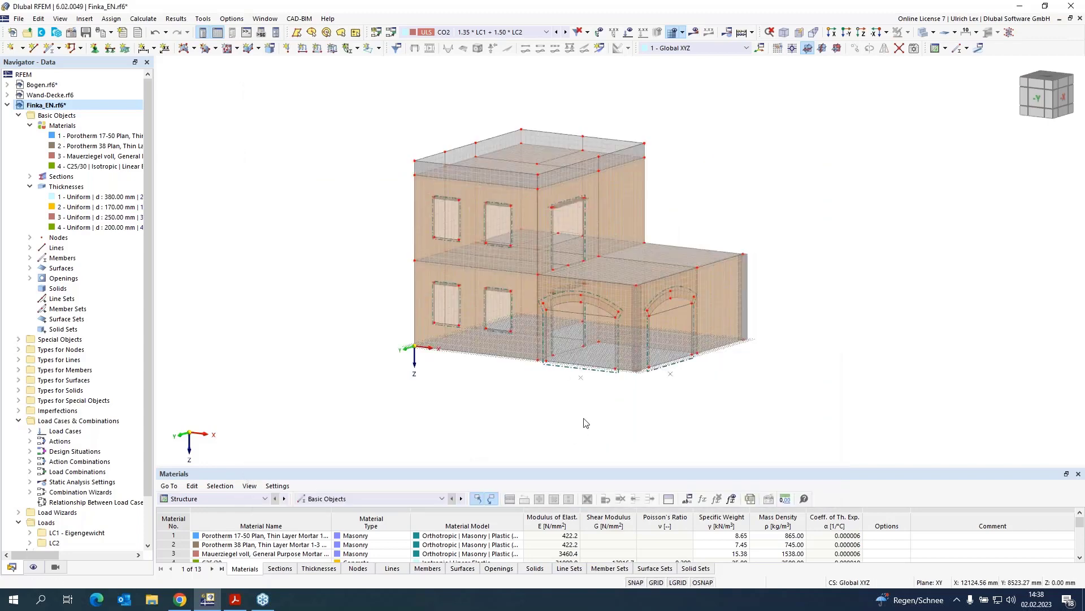
- Assign the existing elastic surface support 5 to the ground floor slab, surface 17, and check its spring constants
{"action": "scroll", "coordinate": [692, 406], "scroll_direction": "up", "scroll_amount": 1}
{"action": "scroll", "coordinate": [692, 406], "scroll_direction": "up", "scroll_amount": 1}
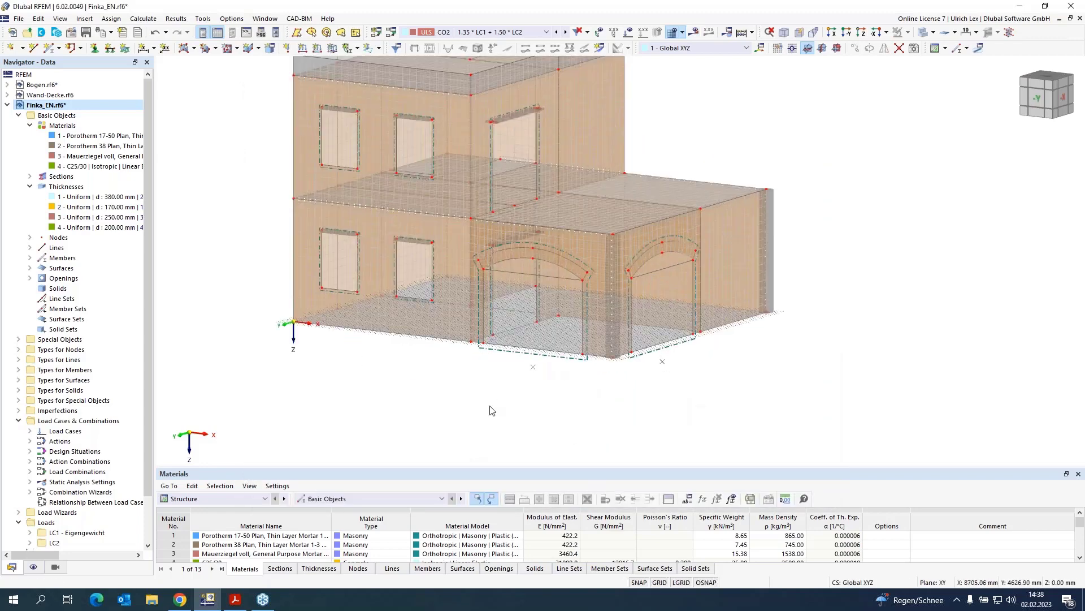
{"action": "double_click", "coordinate": [530, 344]}
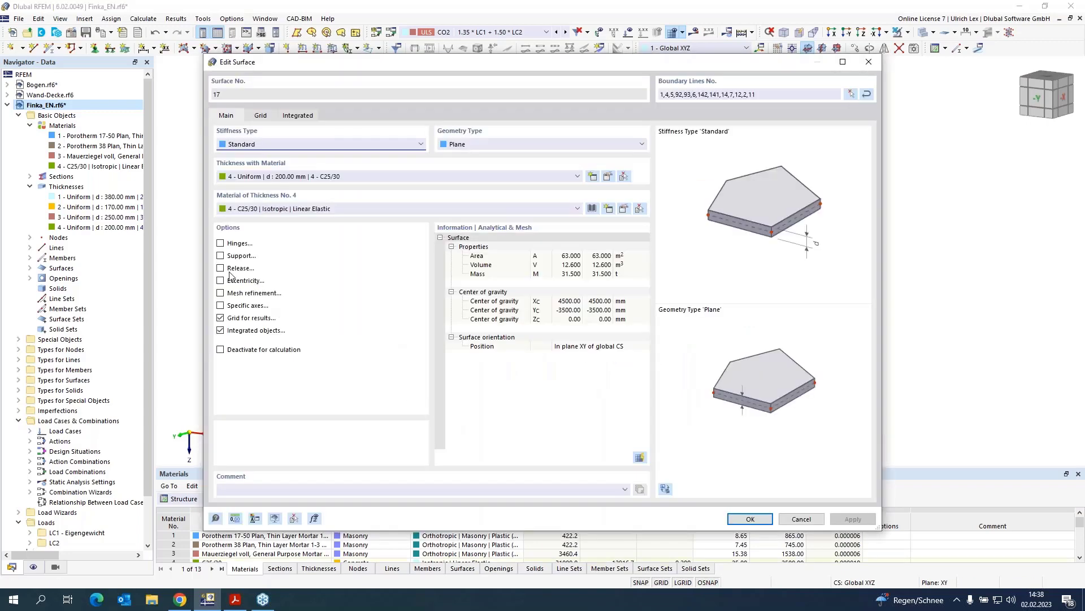
{"action": "left_click", "coordinate": [220, 256]}
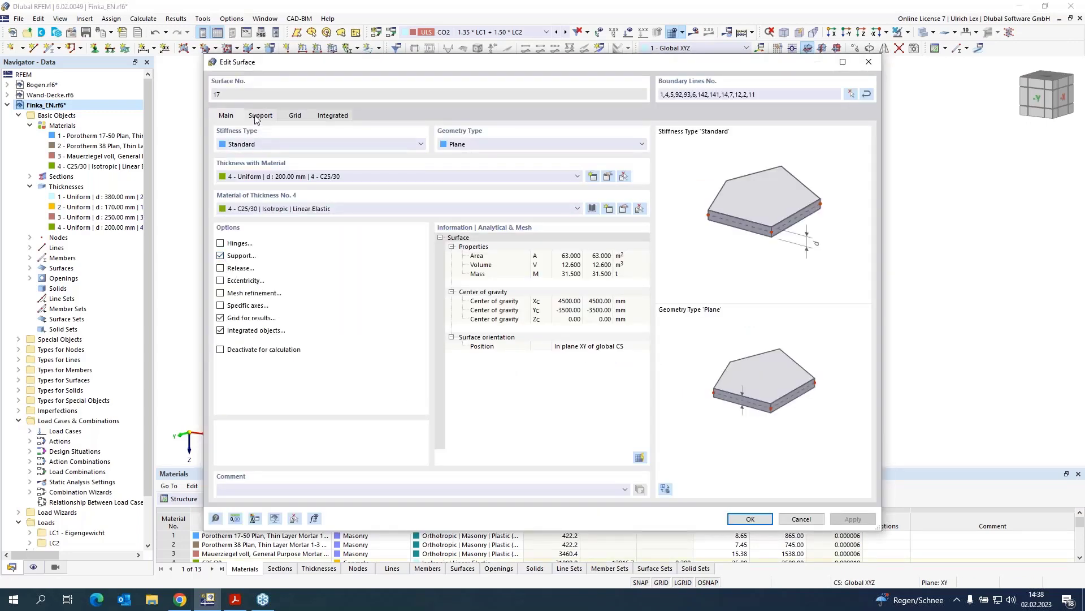
{"action": "left_click", "coordinate": [256, 117]}
{"action": "left_click", "coordinate": [322, 159]}
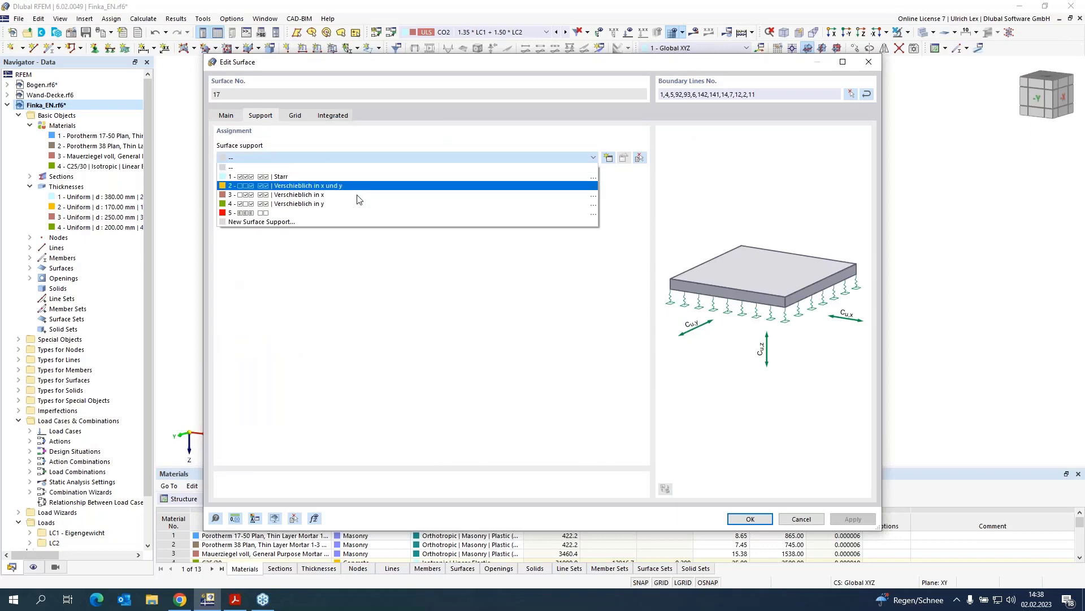
{"action": "left_click", "coordinate": [335, 213]}
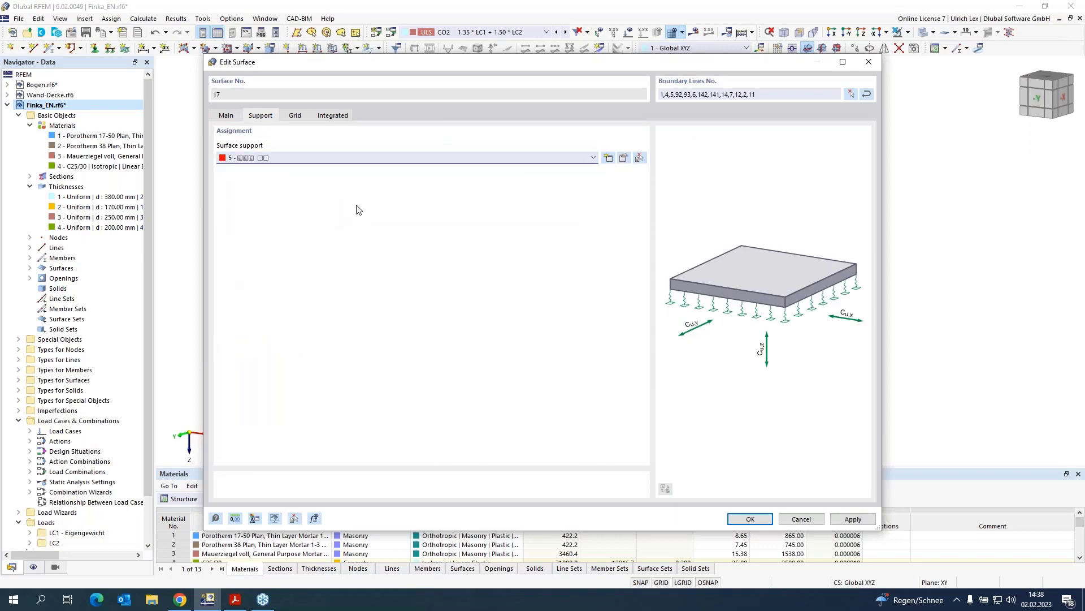
{"action": "left_click", "coordinate": [624, 158]}
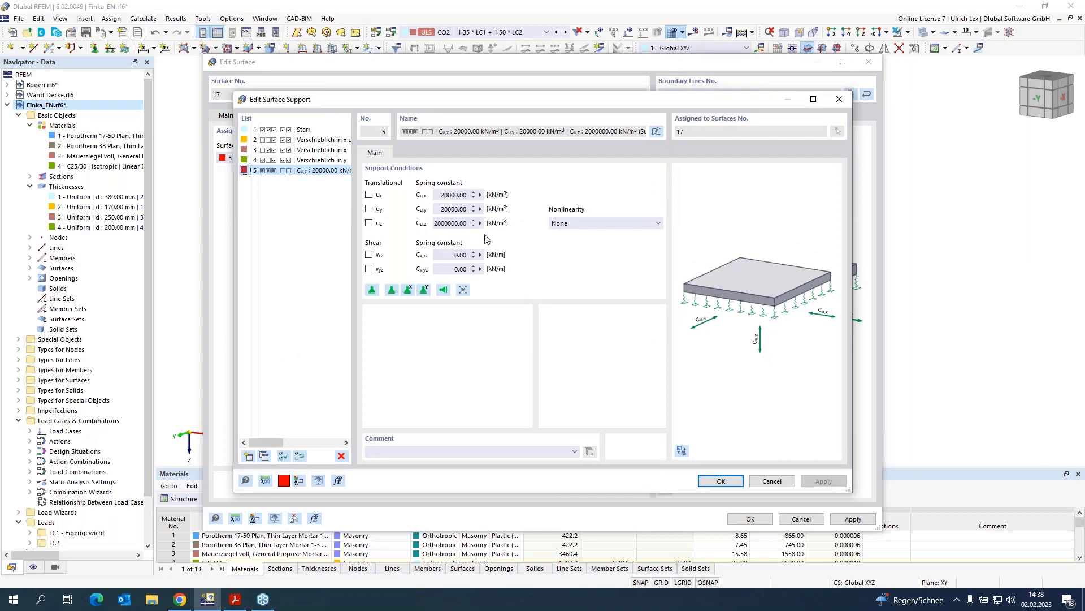
{"action": "left_click", "coordinate": [741, 484]}
{"action": "left_click", "coordinate": [750, 517]}
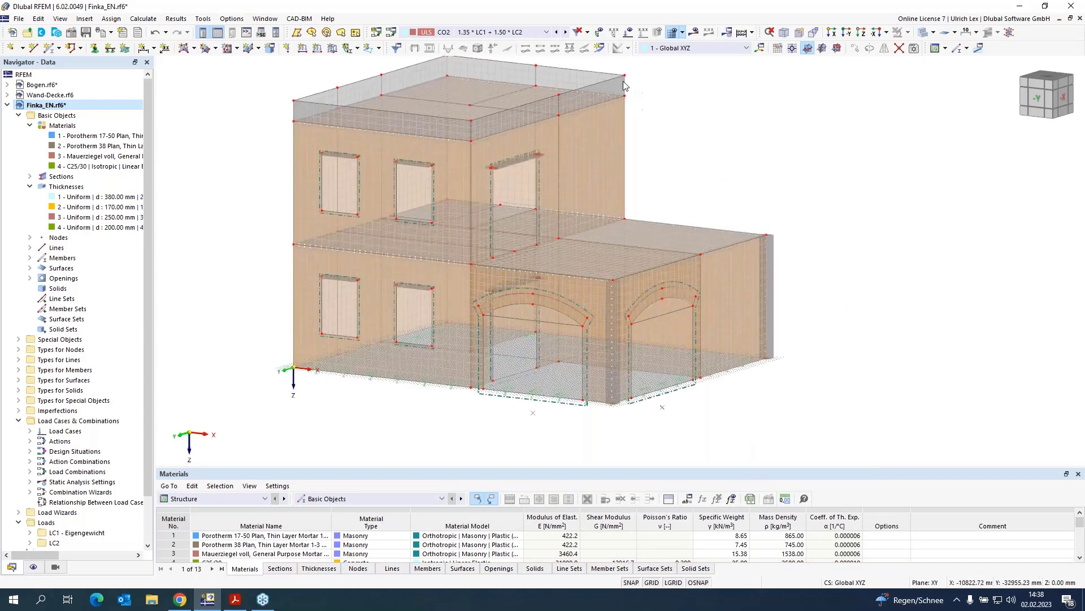
- Calculate load combination CO2 and display the global deformations |u| on the house model
{"action": "left_click", "coordinate": [694, 33]}
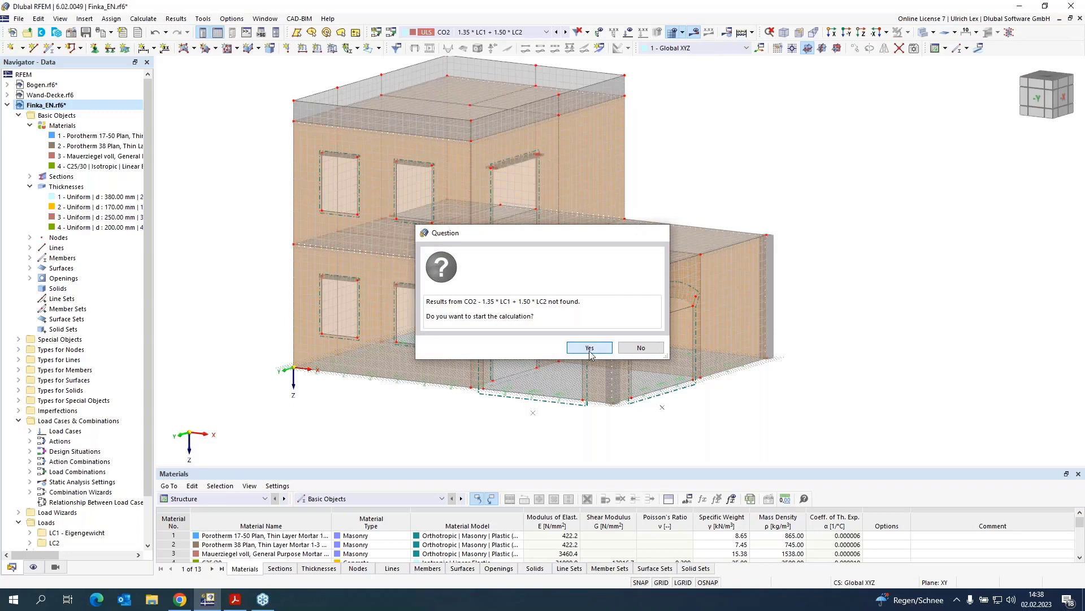
{"action": "left_click", "coordinate": [588, 349]}
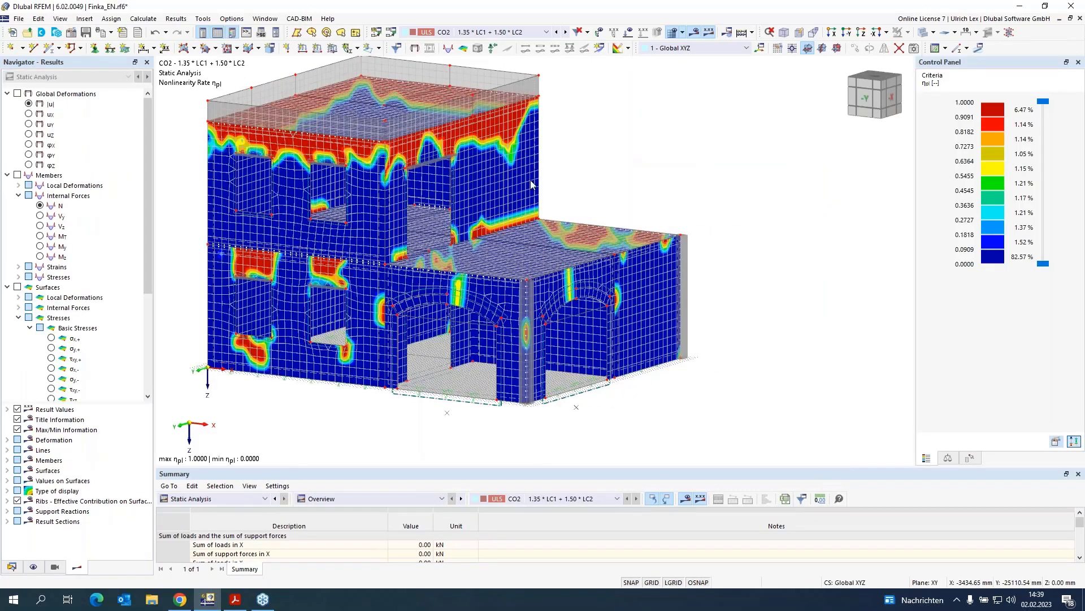
{"action": "left_click", "coordinate": [18, 94]}
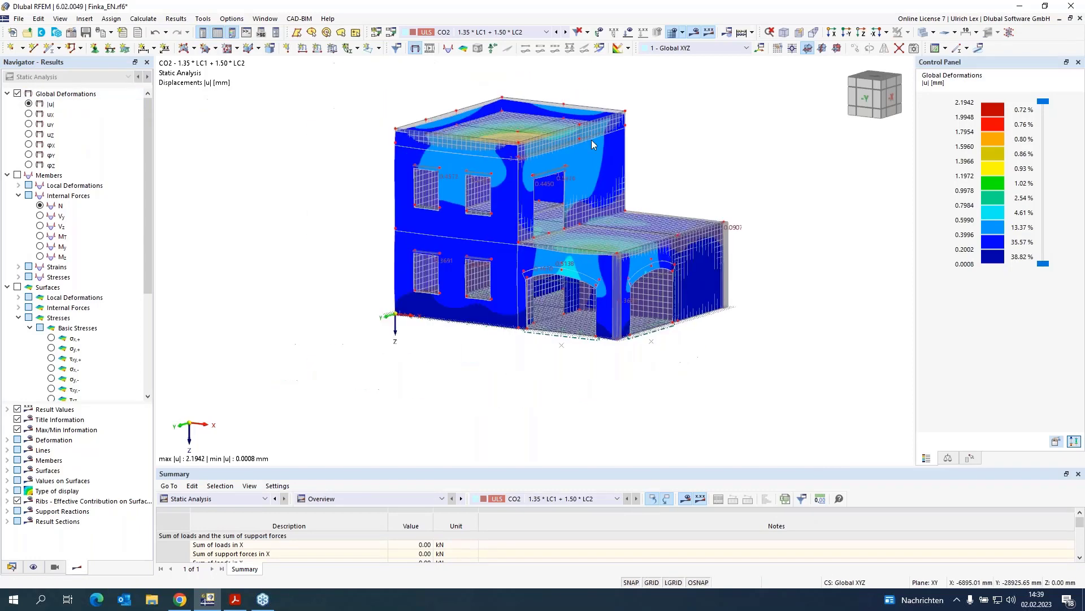
{"action": "scroll", "coordinate": [508, 122], "scroll_direction": "up", "scroll_amount": 1}
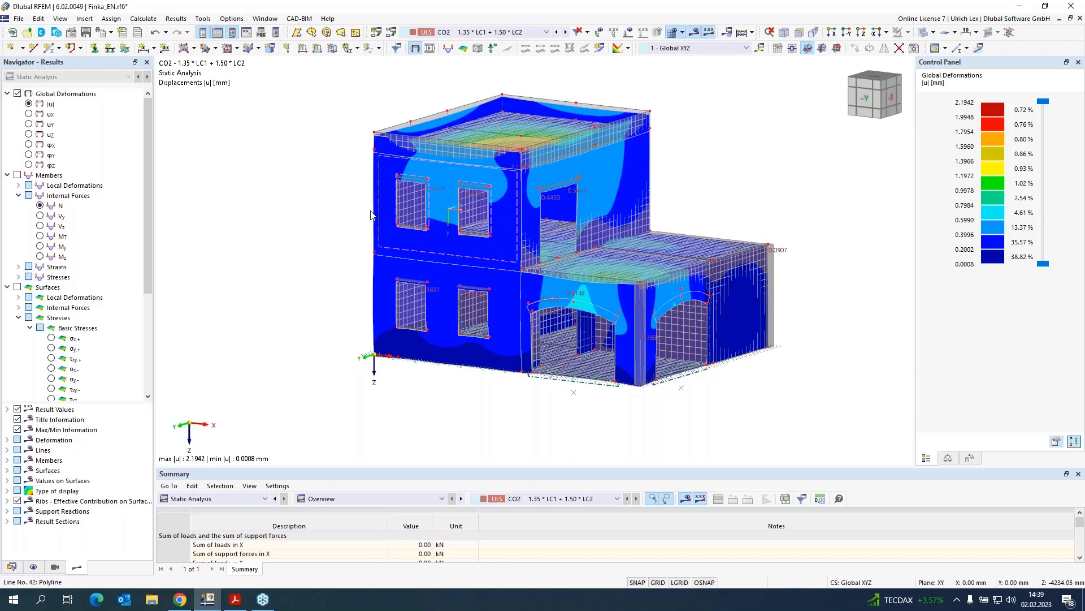
{"action": "scroll", "coordinate": [448, 198], "scroll_direction": "up", "scroll_amount": 1}
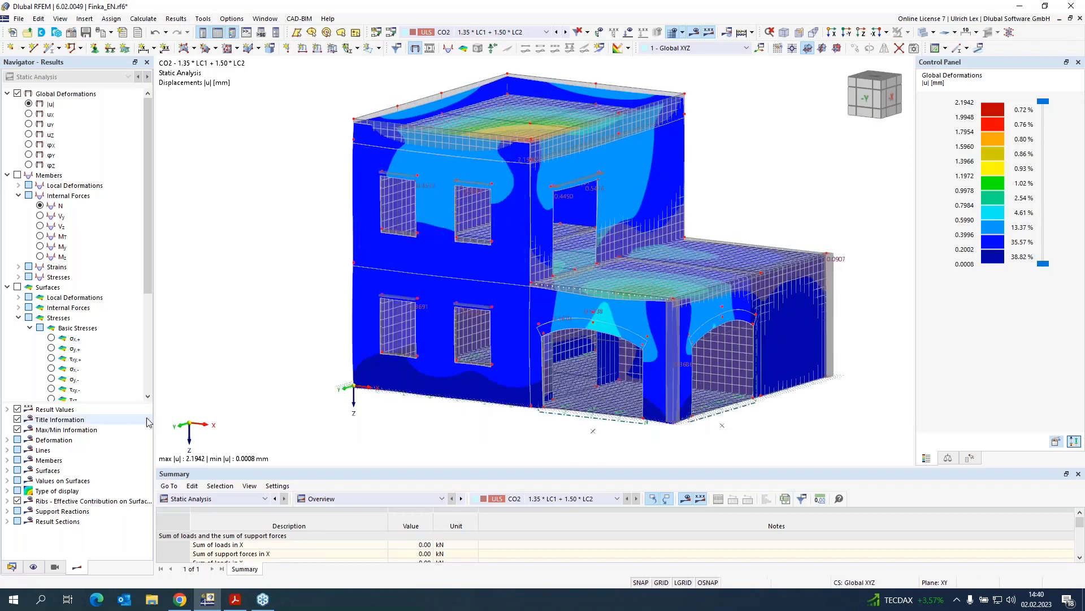
- Display the basic surface stresses σy,- and isolate the surfaces made of the Porotherm 38 Plan masonry material
{"action": "scroll", "coordinate": [93, 297], "scroll_direction": "down", "scroll_amount": 3}
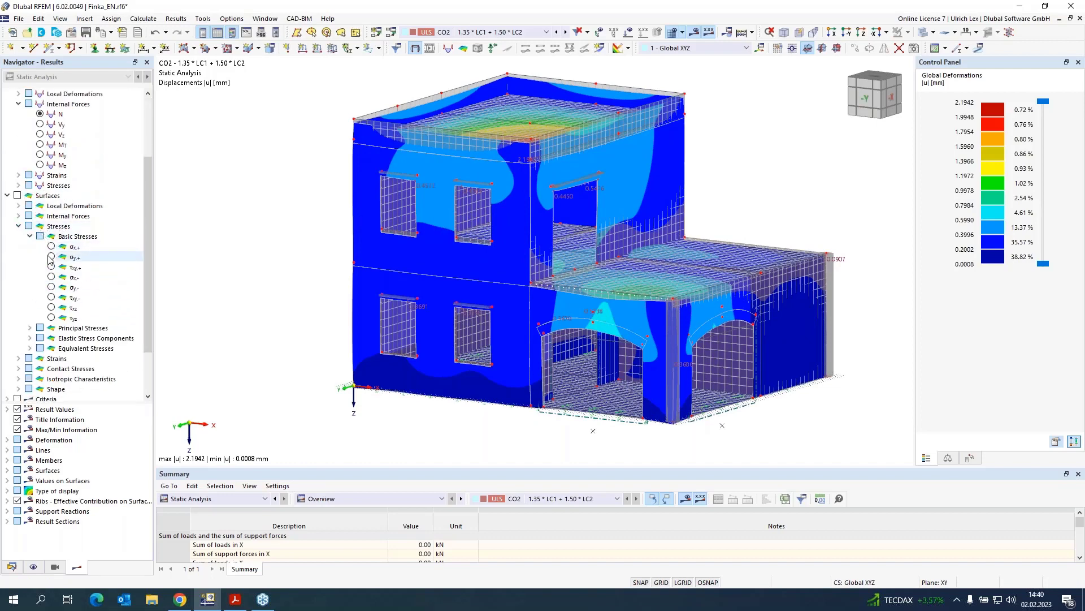
{"action": "left_click", "coordinate": [51, 287]}
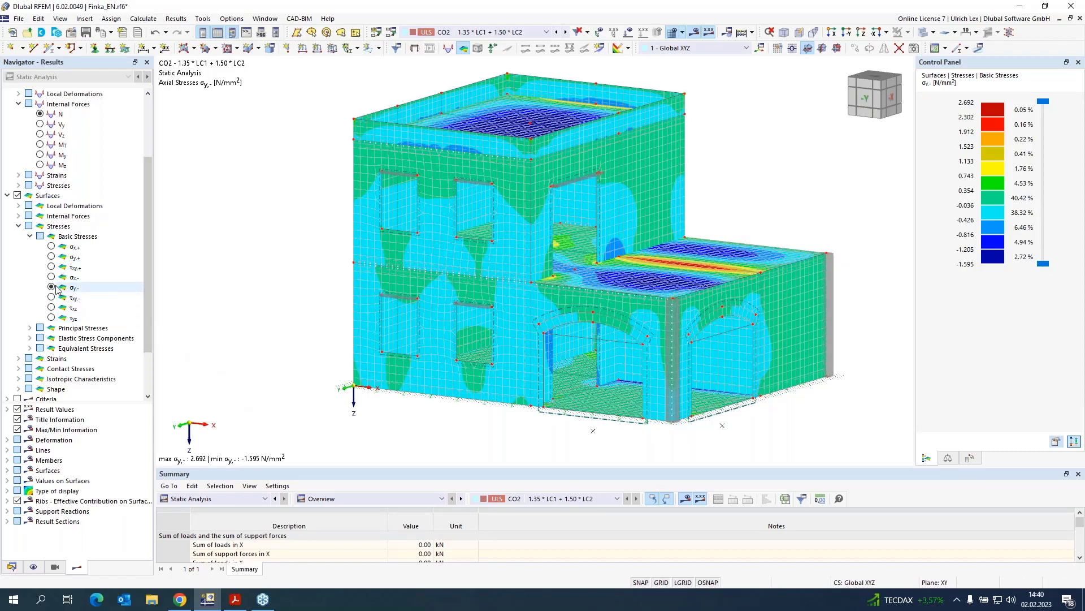
{"action": "left_click", "coordinate": [11, 567]}
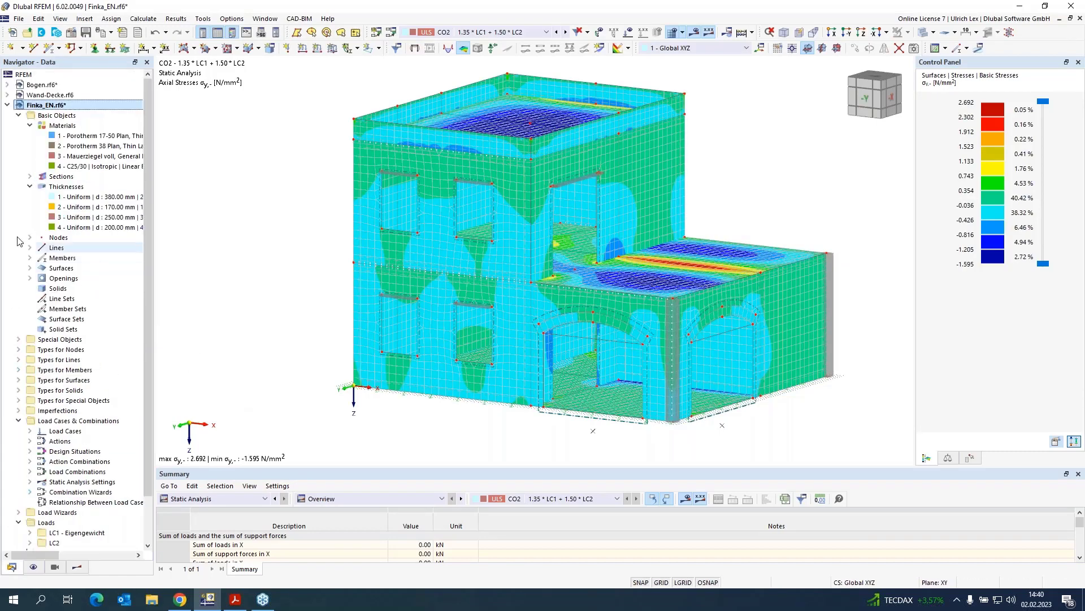
{"action": "left_click", "coordinate": [91, 146]}
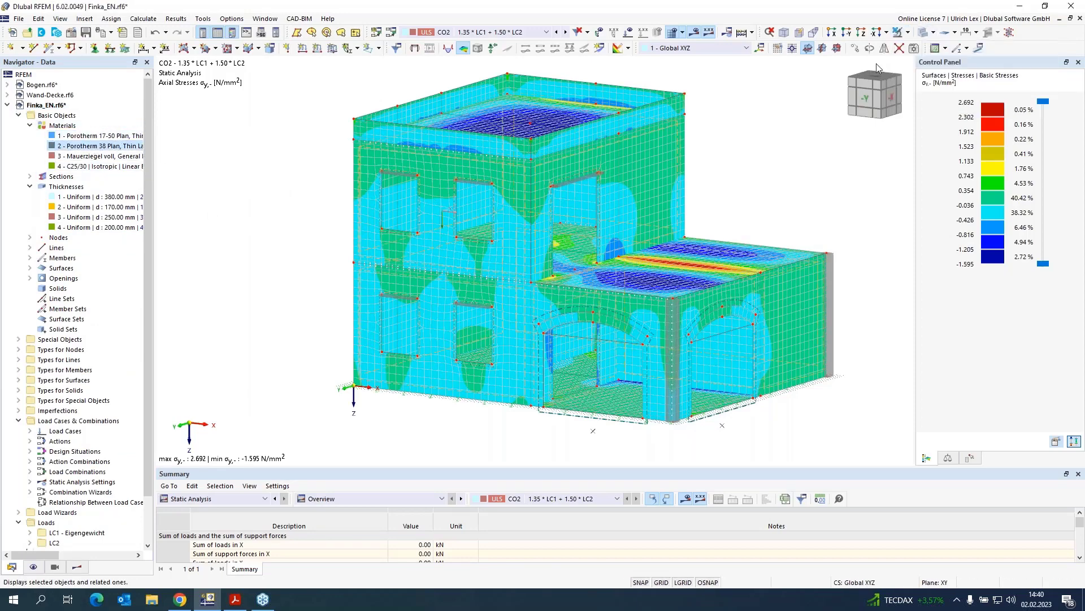
{"action": "left_click", "coordinate": [748, 498]}
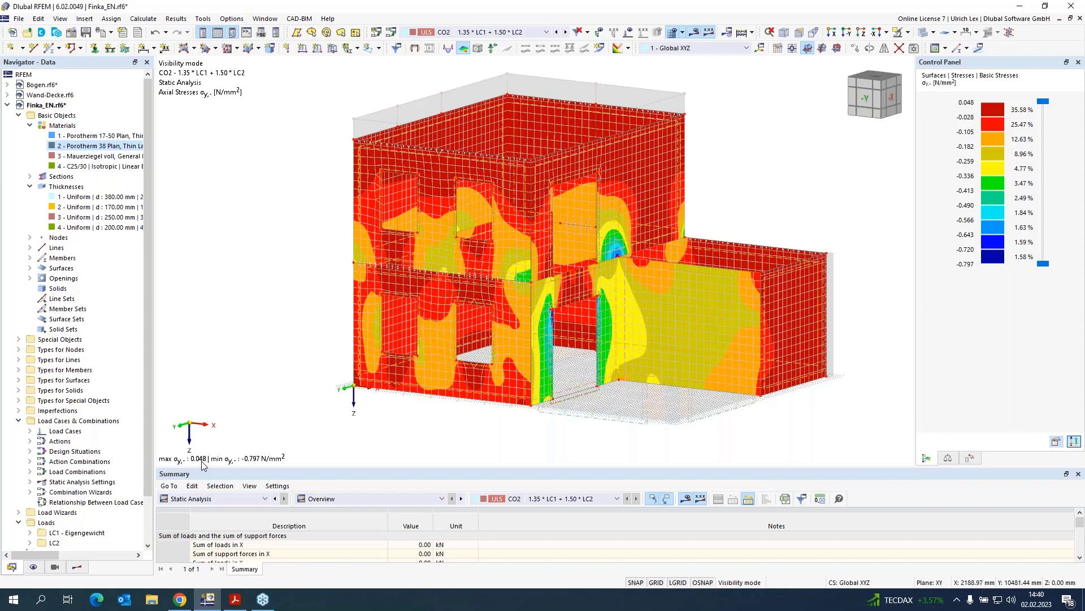
- Review the orthotropic masonry parameters of Porotherm 38 Plan, including its ultimate compressive and tensile strengths
{"action": "double_click", "coordinate": [90, 148]}
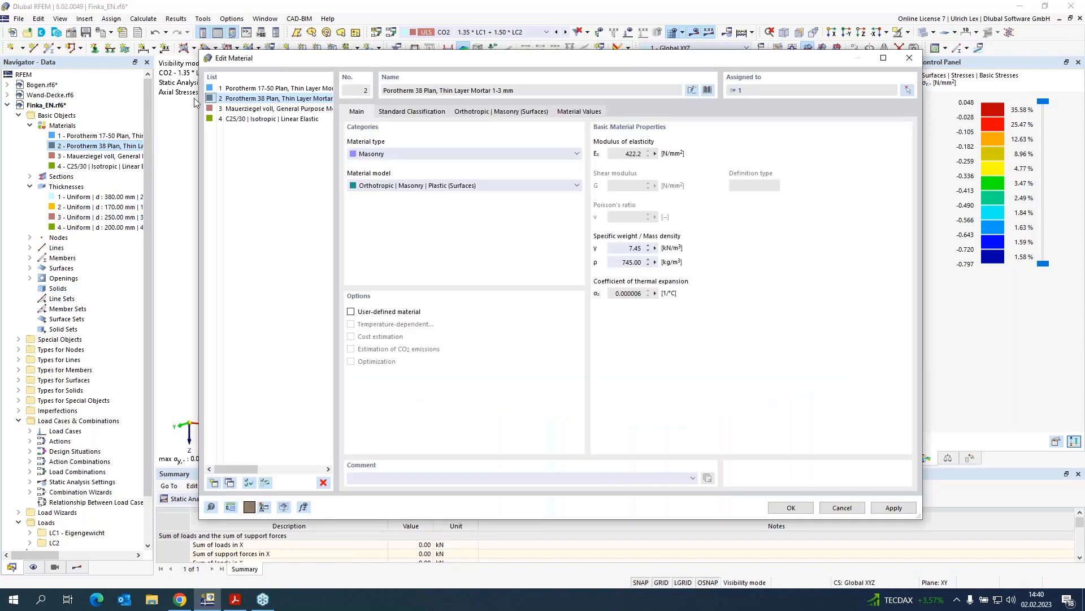
{"action": "left_click", "coordinate": [478, 112]}
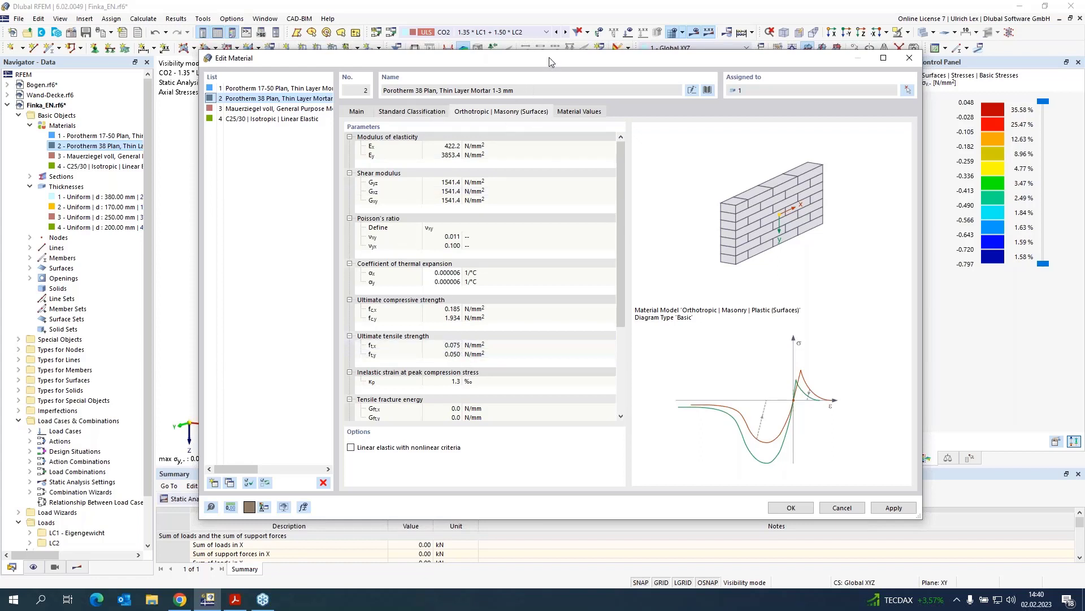
{"action": "left_click_drag", "start_coordinate": [548, 58], "coordinate": [574, 42]}
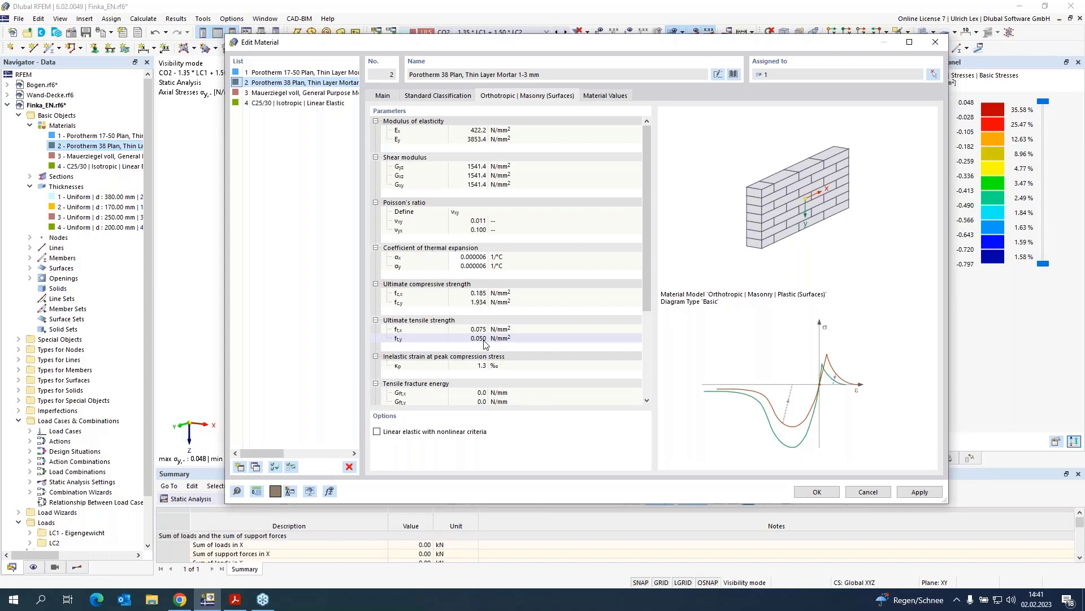
{"action": "left_click", "coordinate": [807, 493]}
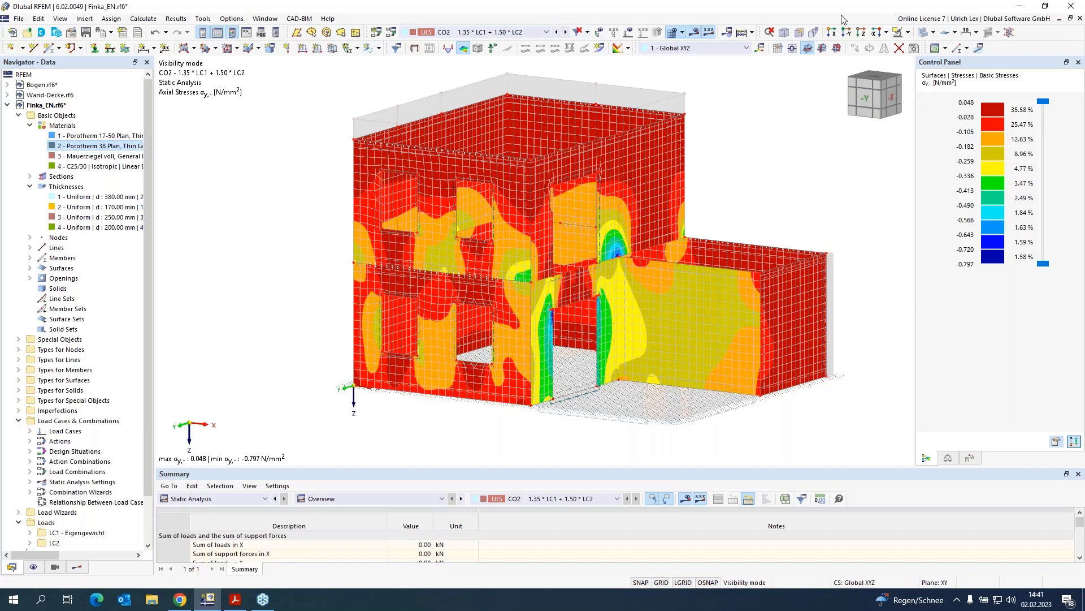
- Cancel the visibility mode to show all objects again and examine the σy,- stresses around the front arched opening
{"action": "left_click", "coordinate": [898, 33]}
{"action": "left_click", "coordinate": [961, 88]}
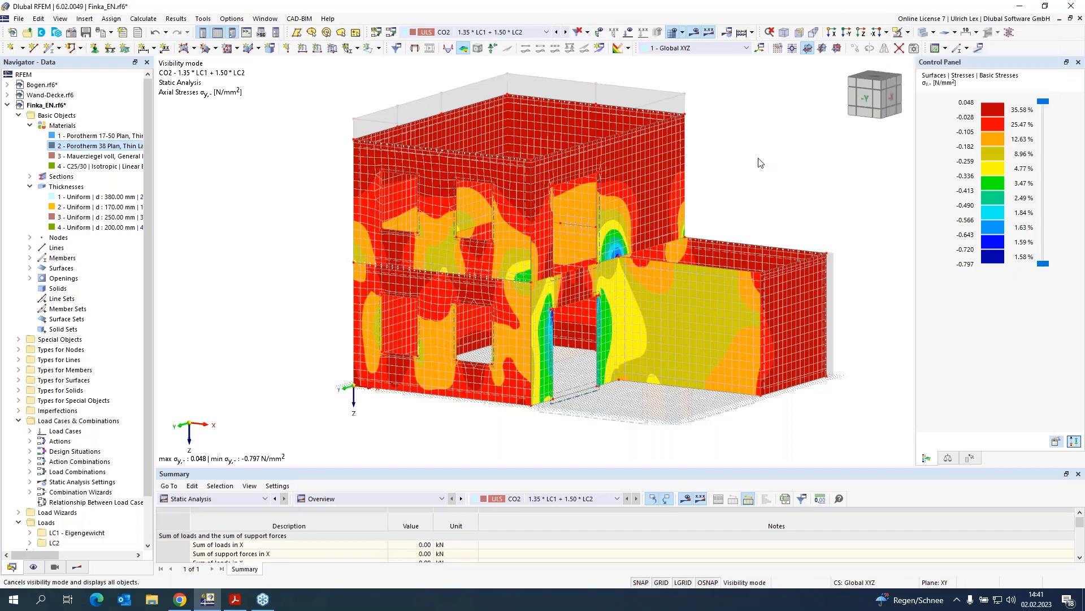
{"action": "scroll", "coordinate": [791, 362], "scroll_direction": "up", "scroll_amount": 5}
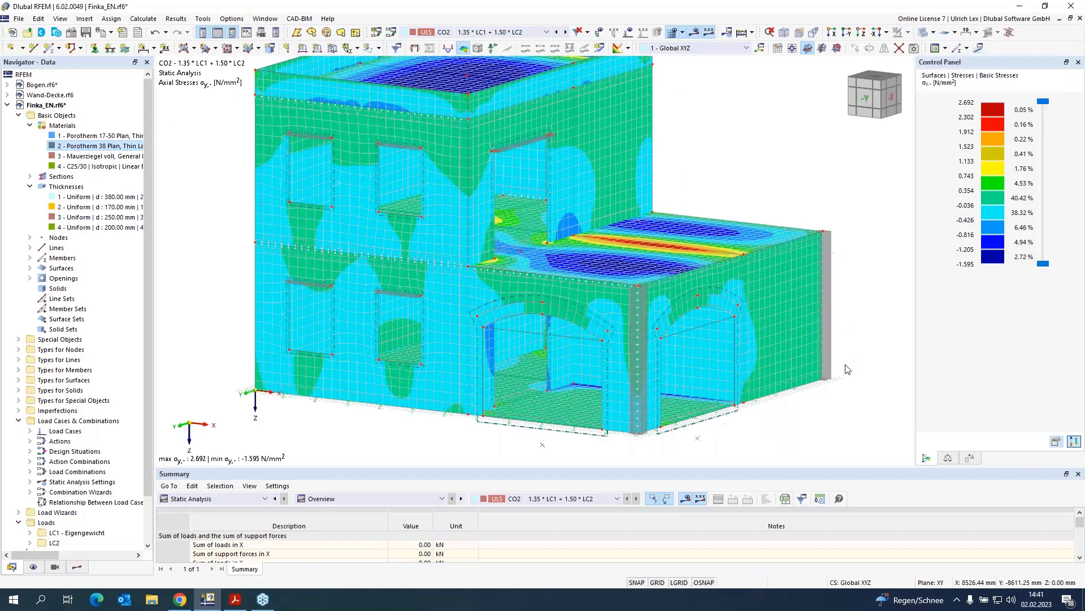
{"action": "scroll", "coordinate": [407, 365], "scroll_direction": "up", "scroll_amount": 2}
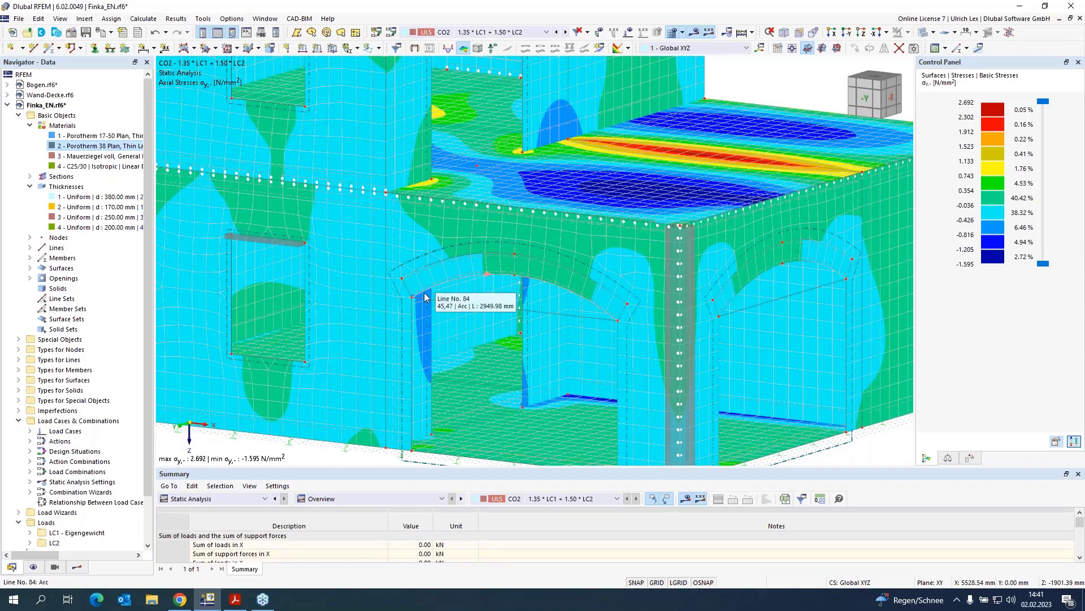
{"action": "scroll", "coordinate": [494, 273], "scroll_direction": "up", "scroll_amount": 3}
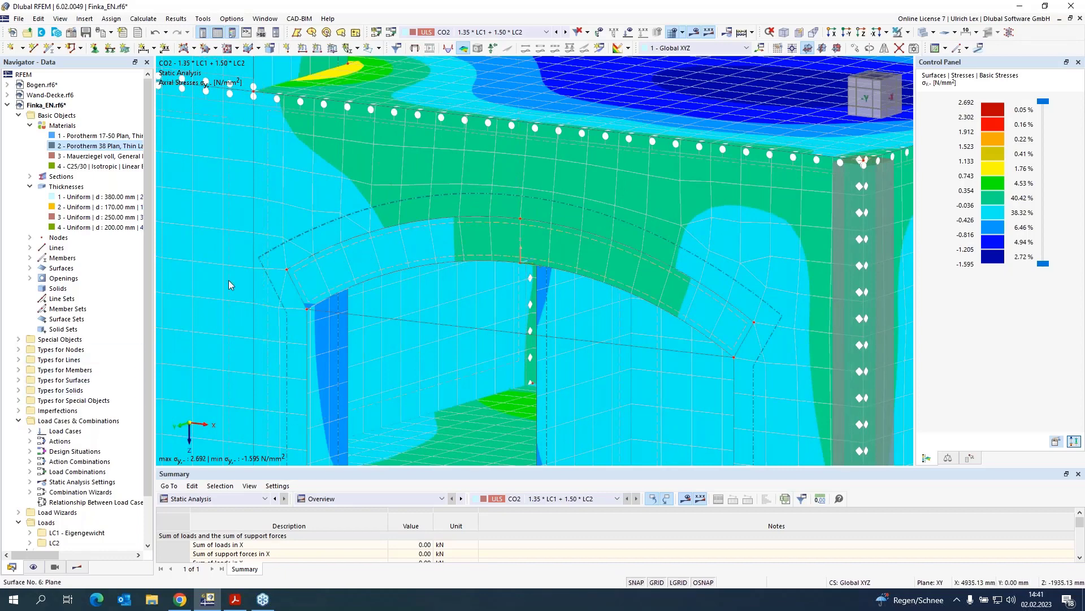
- Turn on the mesh display on members with the FE axis systems x,y,z
{"action": "left_click", "coordinate": [33, 566]}
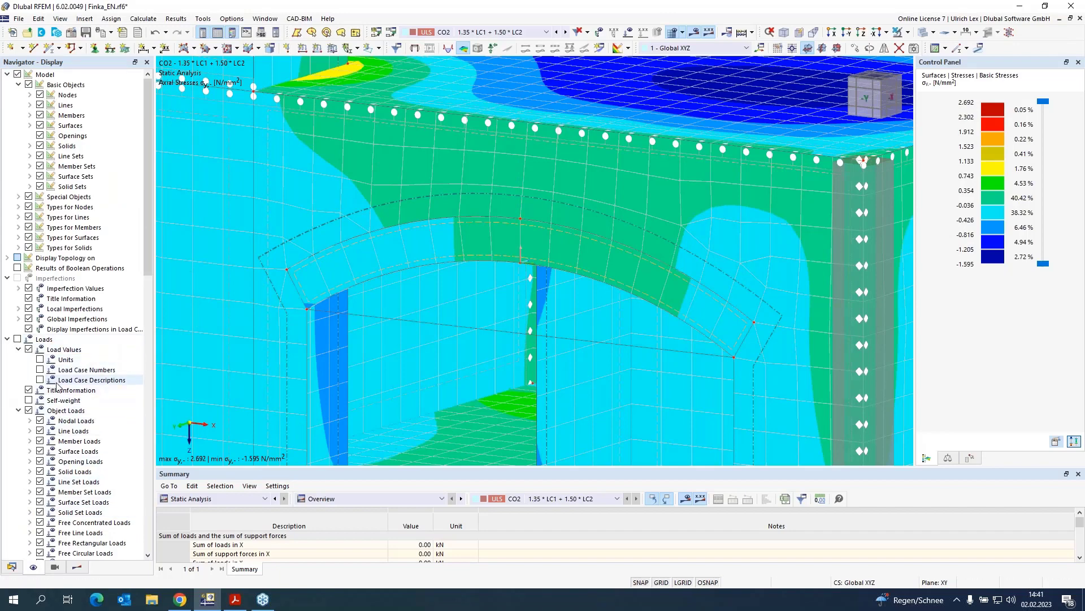
{"action": "scroll", "coordinate": [33, 441], "scroll_direction": "down", "scroll_amount": 6}
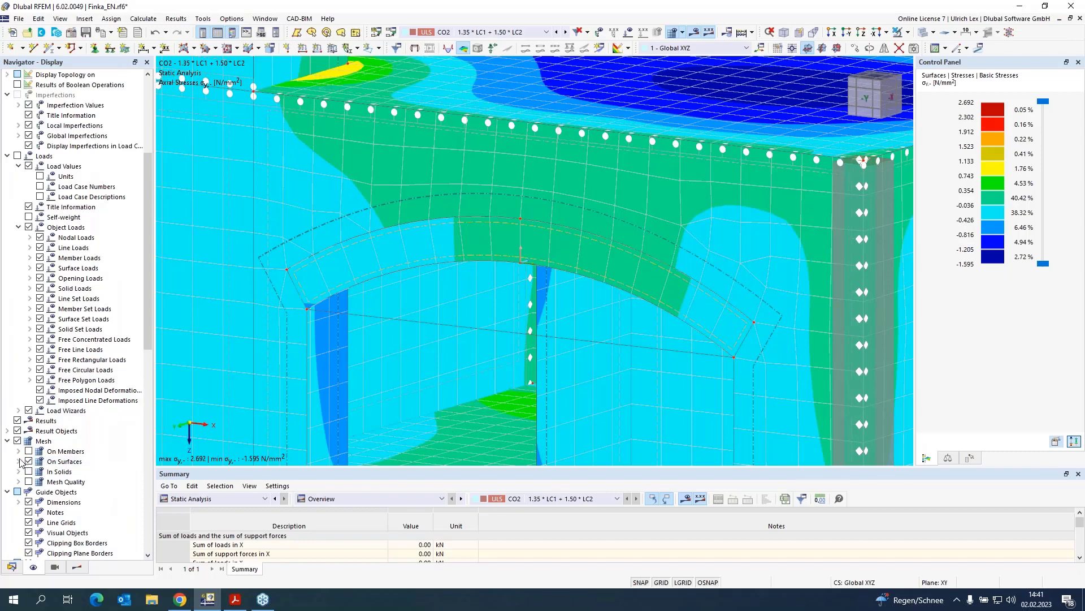
{"action": "left_click", "coordinate": [28, 451]}
{"action": "left_click", "coordinate": [18, 450]}
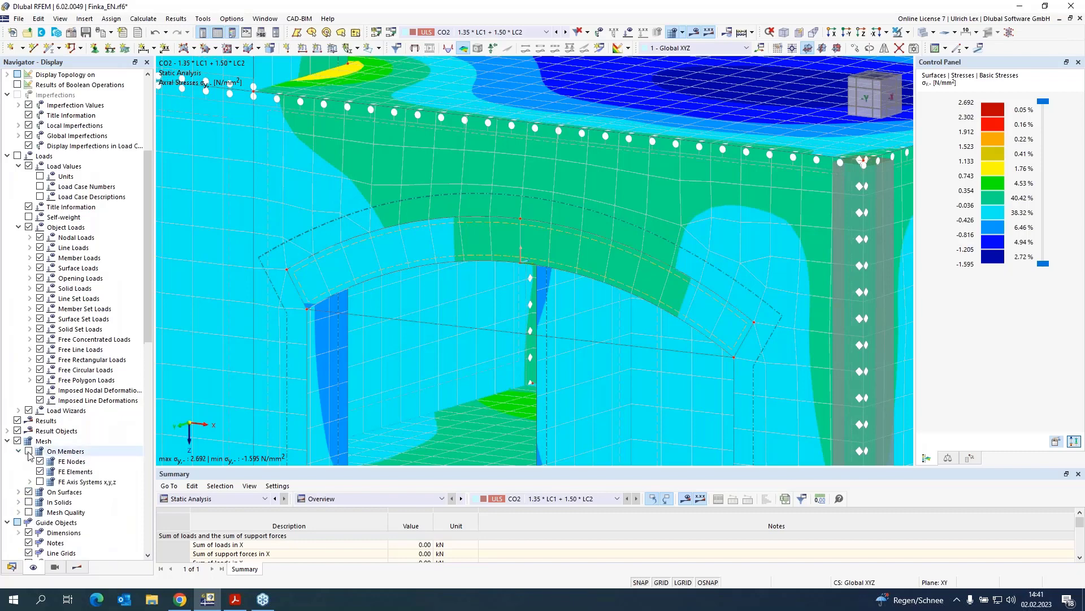
{"action": "left_click", "coordinate": [40, 482]}
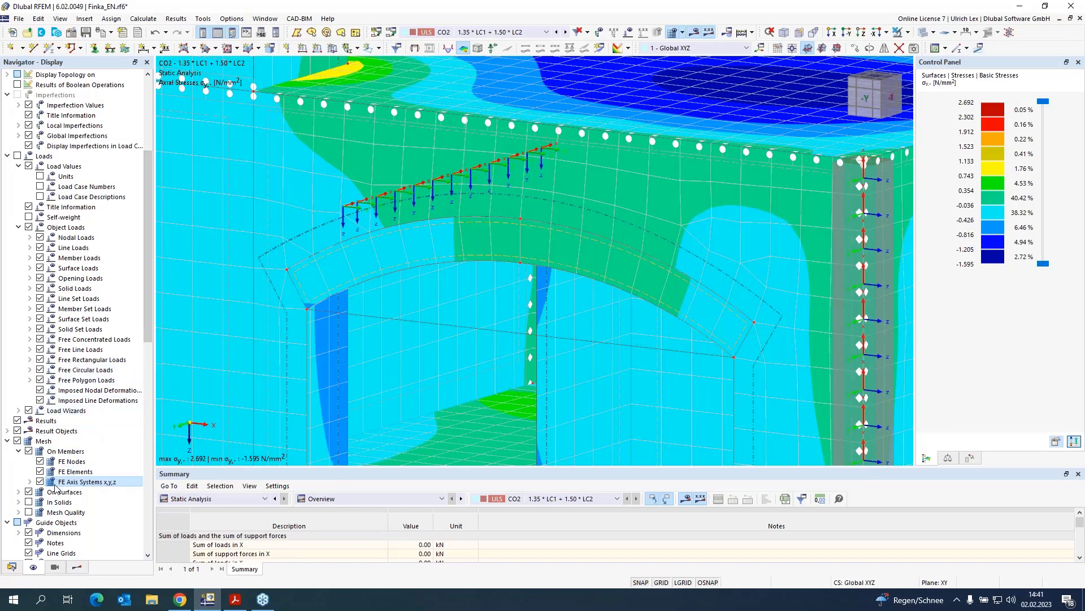
- Hide the mesh display on members and try showing the FE axis systems x,y,z on all surfaces
{"action": "left_click", "coordinate": [30, 481]}
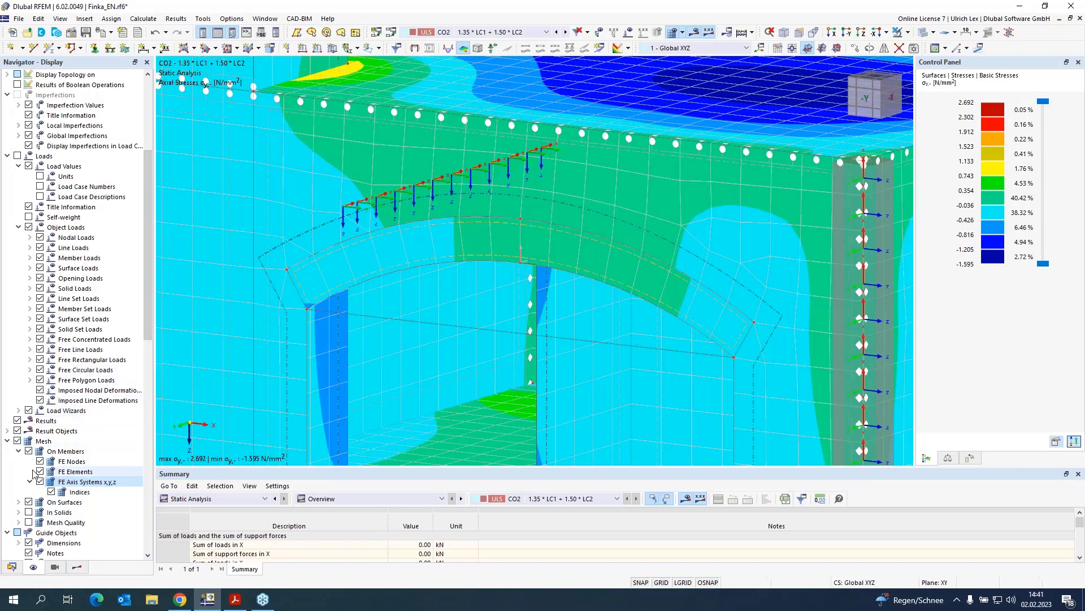
{"action": "left_click", "coordinate": [28, 450]}
{"action": "left_click", "coordinate": [19, 502]}
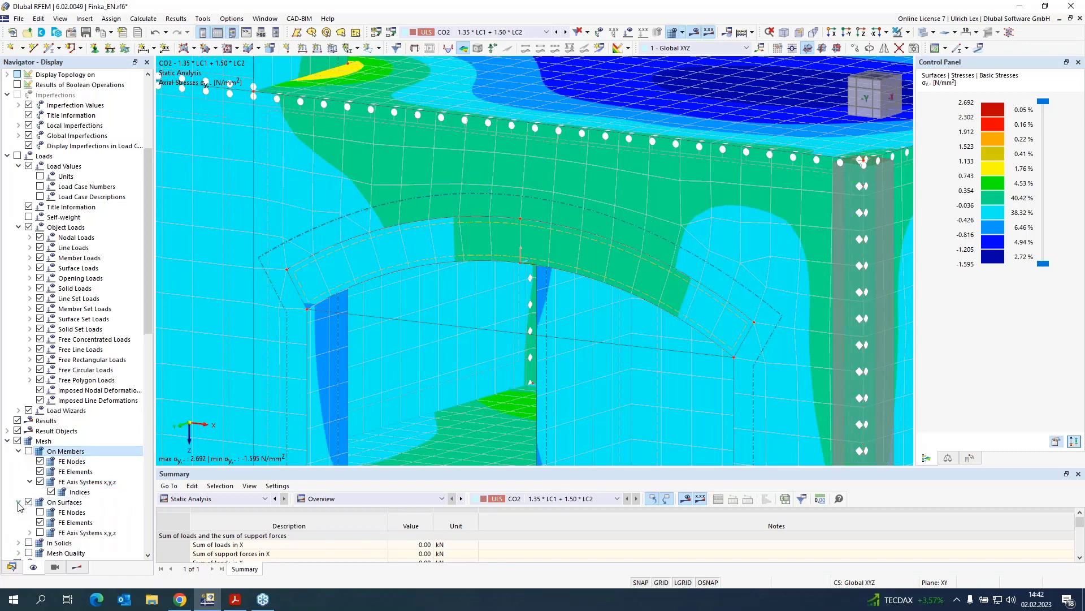
{"action": "left_click", "coordinate": [39, 534]}
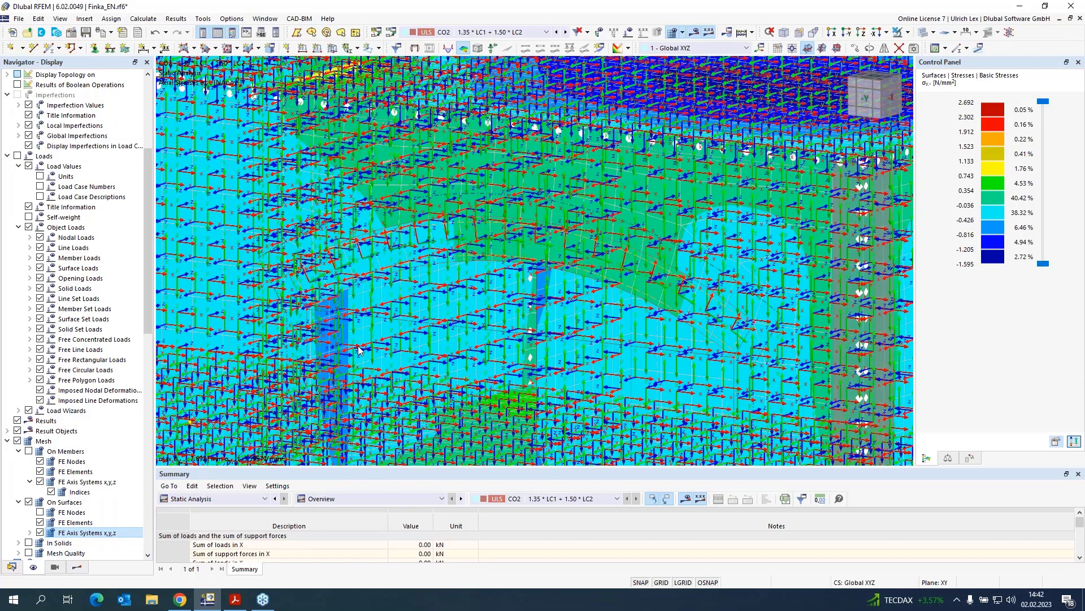
{"action": "left_click", "coordinate": [39, 533]}
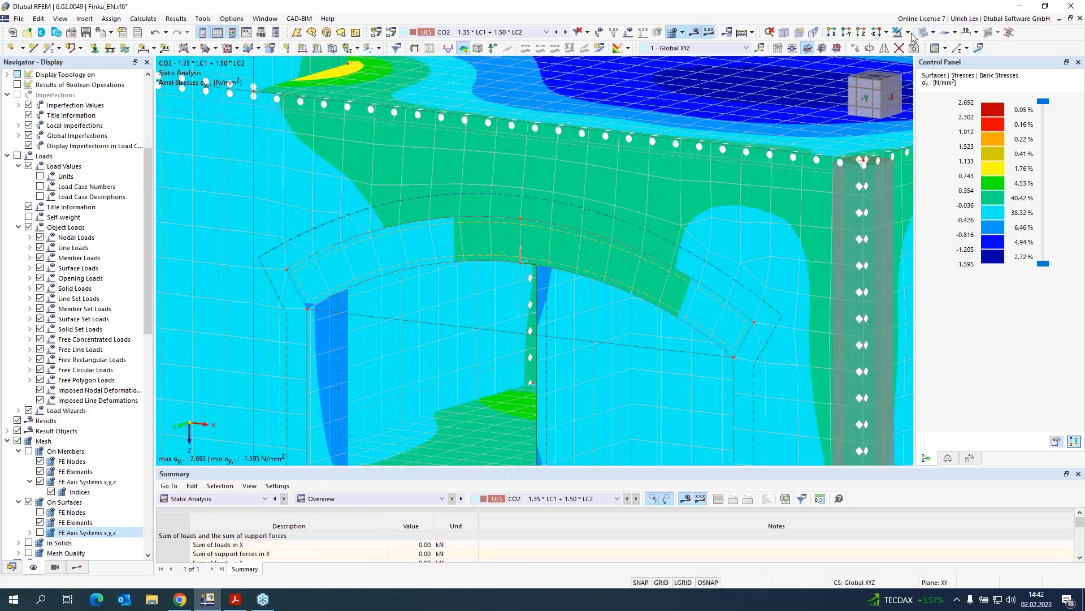
- Isolate the arch surface above the front opening, display its surface FE axis systems x,y,z and examine their directions along the arch
{"action": "left_click", "coordinate": [504, 246]}
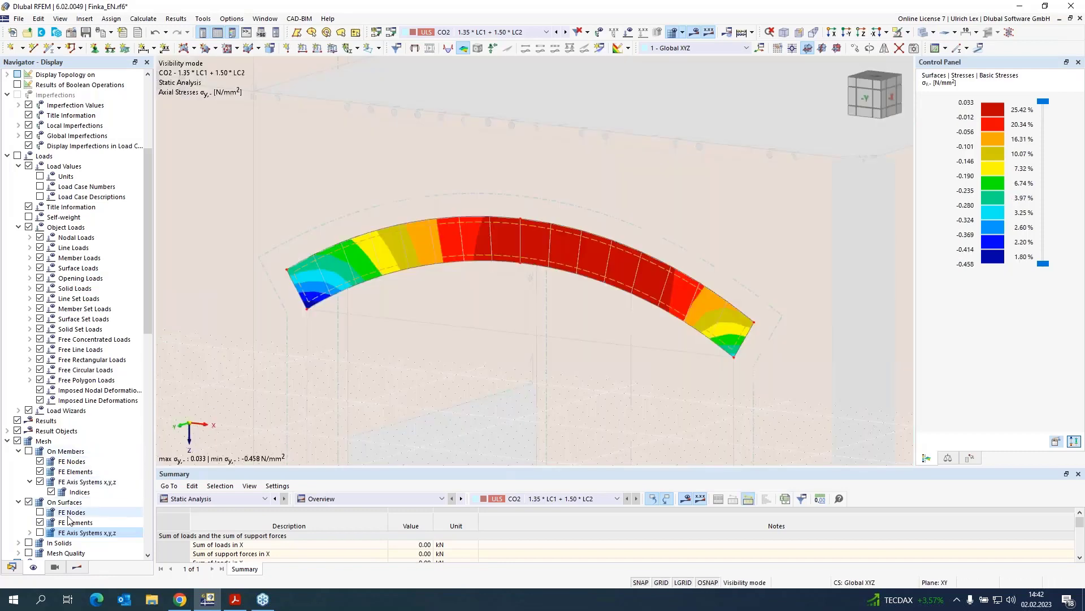
{"action": "left_click", "coordinate": [40, 533]}
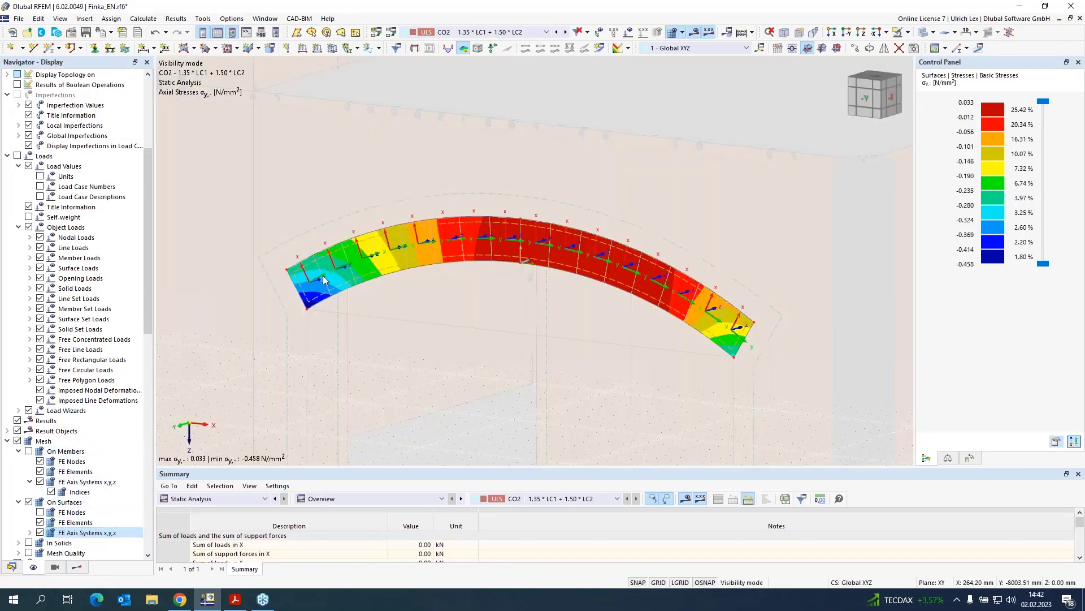
{"action": "scroll", "coordinate": [312, 284], "scroll_direction": "up", "scroll_amount": 4}
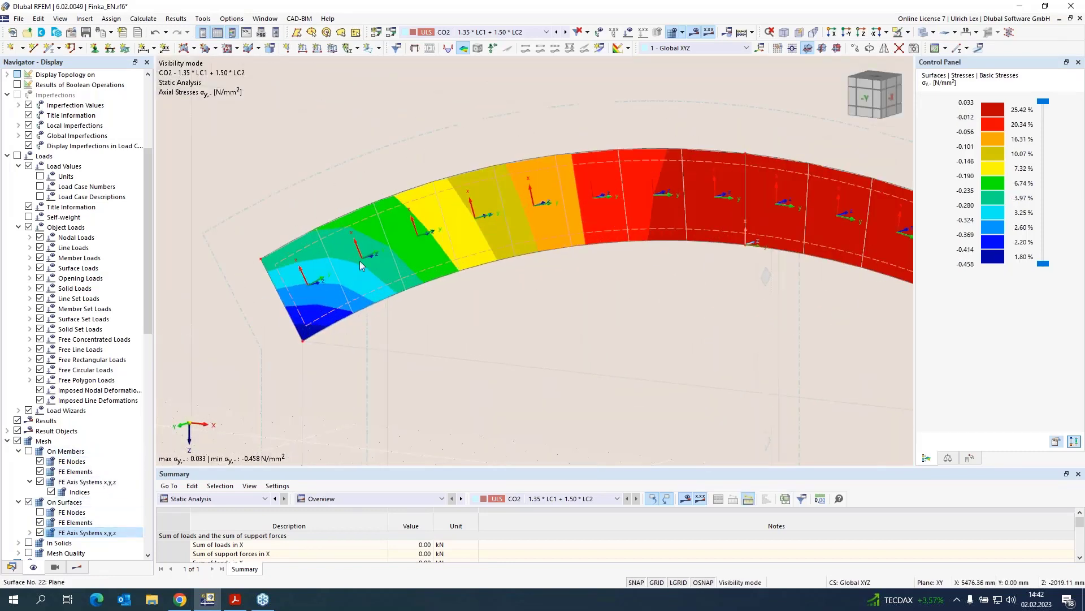
{"action": "scroll", "coordinate": [517, 203], "scroll_direction": "down", "scroll_amount": 2}
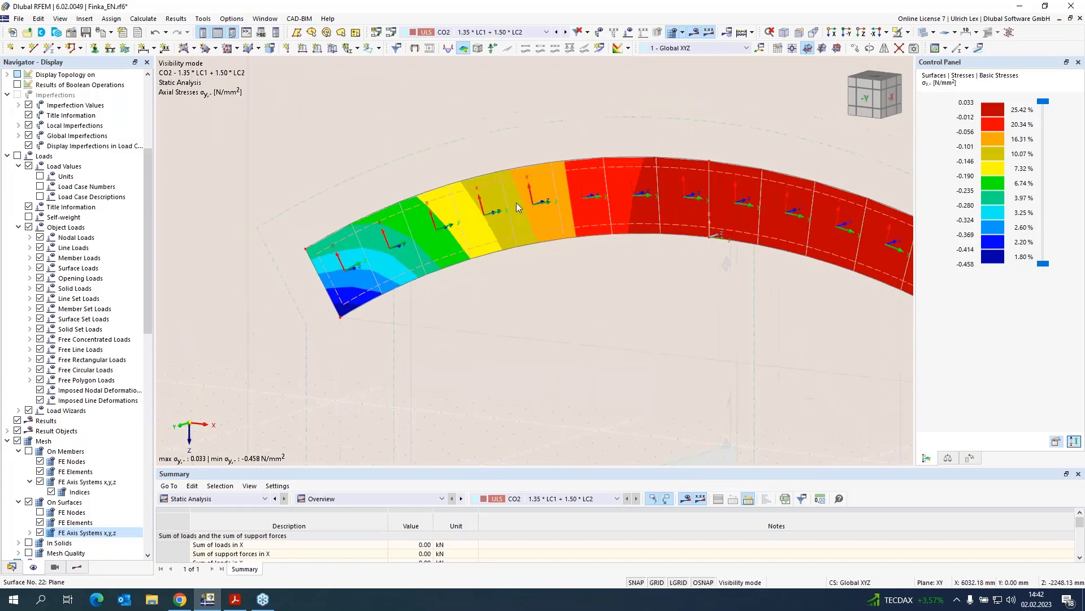
{"action": "scroll", "coordinate": [593, 231], "scroll_direction": "down", "scroll_amount": 2}
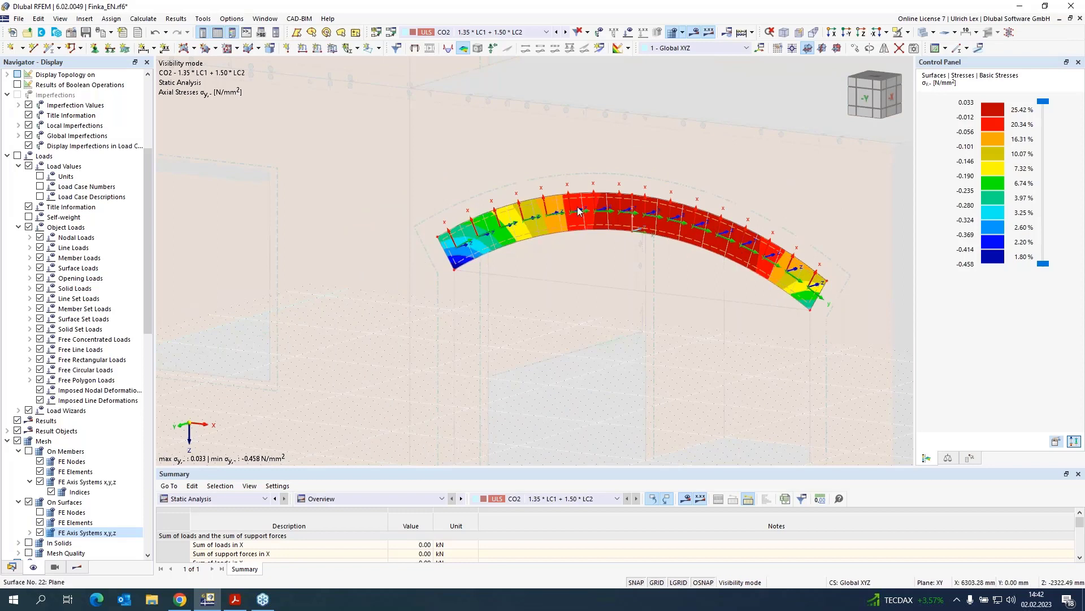
{"action": "mouse_move", "coordinate": [578, 210]}
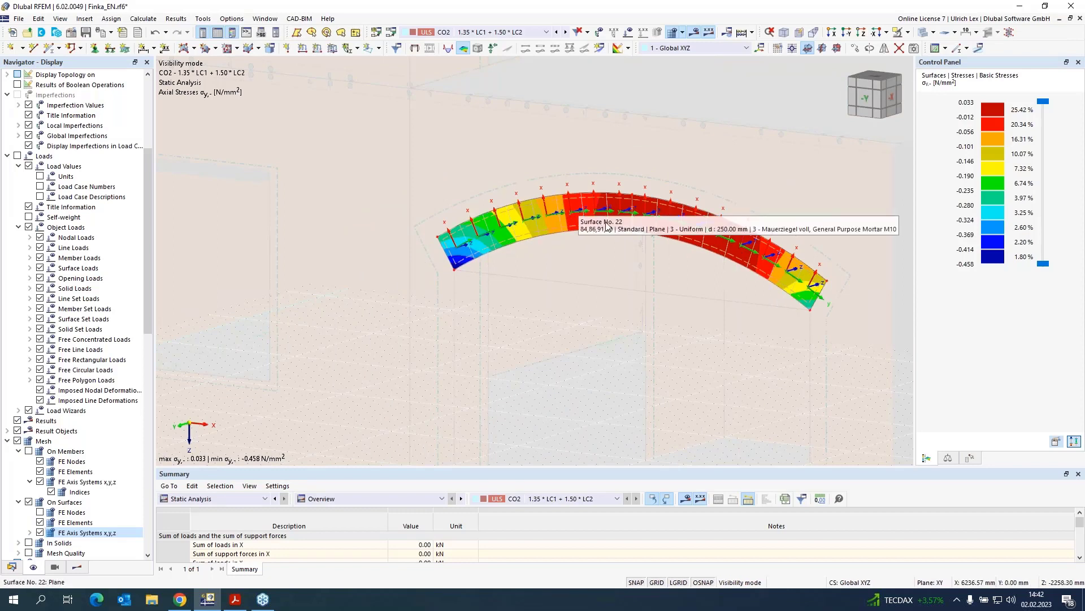
{"action": "scroll", "coordinate": [136, 233], "scroll_direction": "up", "scroll_amount": 6}
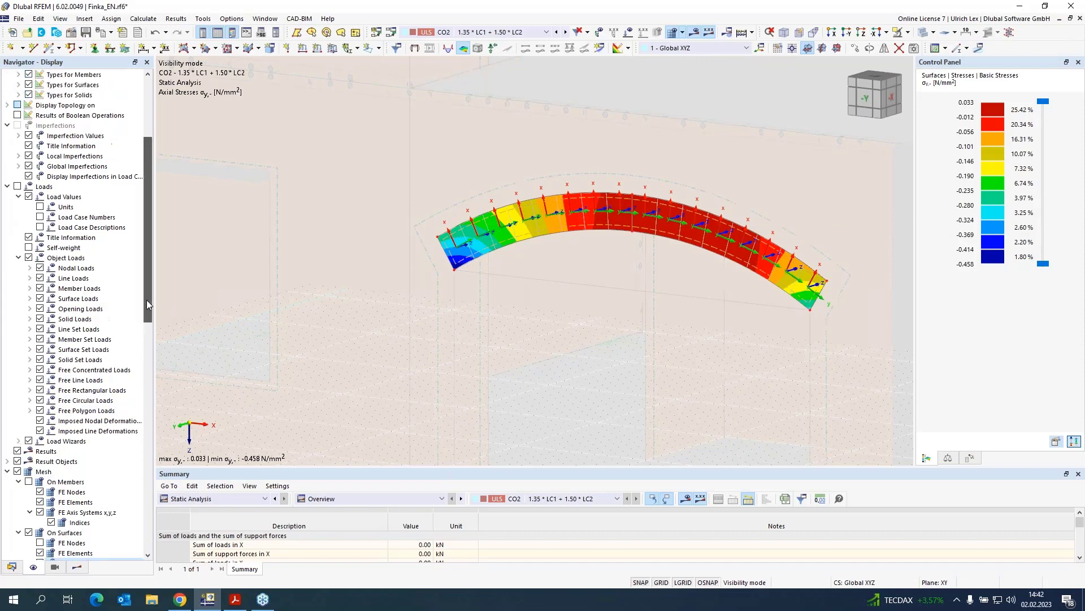
- Switch to the Bogen.rf6 model and view the arch with its LC2 load and normal forces N
{"action": "left_click", "coordinate": [12, 567]}
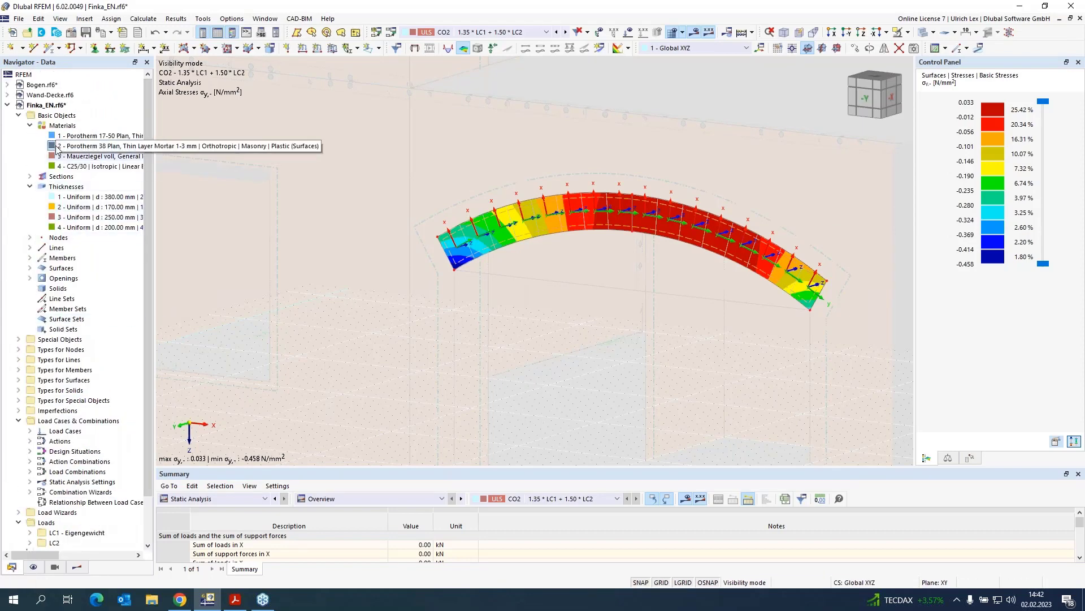
{"action": "left_click", "coordinate": [37, 84]}
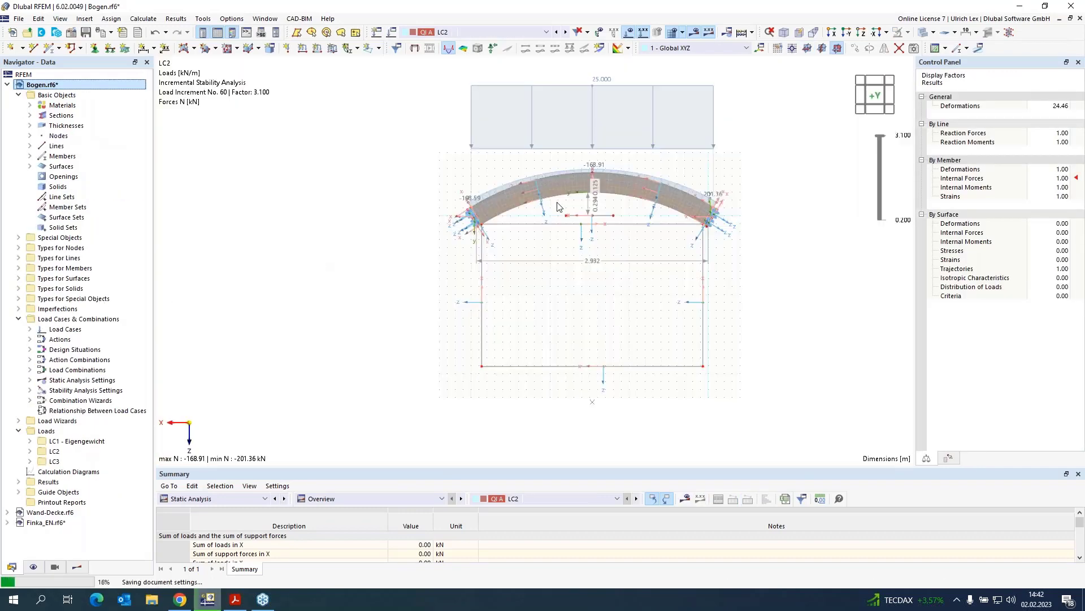
{"action": "left_click", "coordinate": [575, 233]}
{"action": "scroll", "coordinate": [654, 150], "scroll_direction": "up", "scroll_amount": 1}
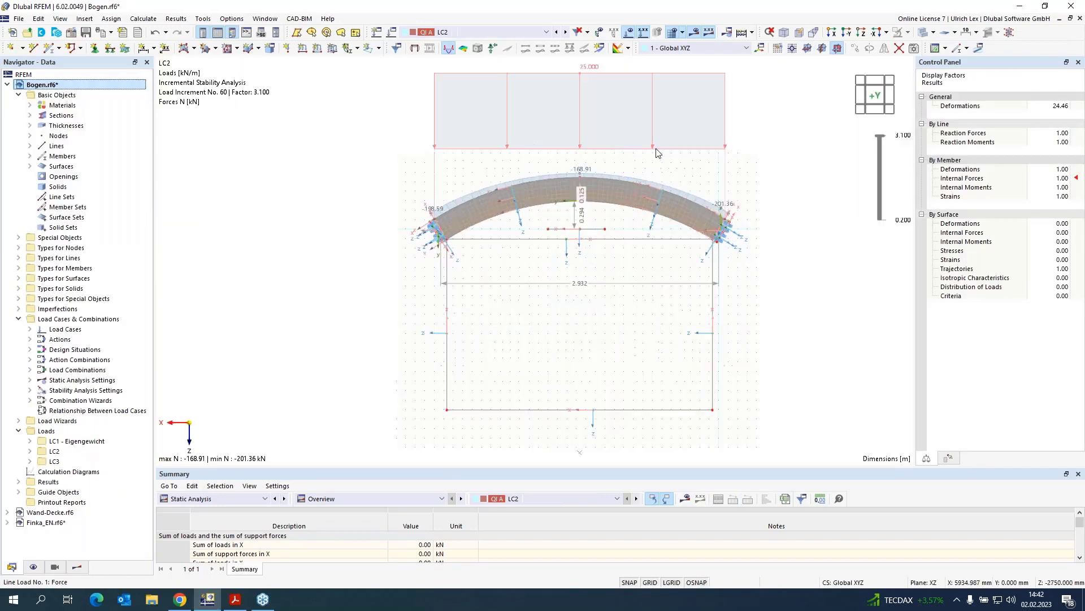
- Switch to the presentation in Adobe Acrobat Reader, review the Arch / Vault slide's calculation of the thrust H, and return to RFEM
{"action": "left_click", "coordinate": [235, 600]}
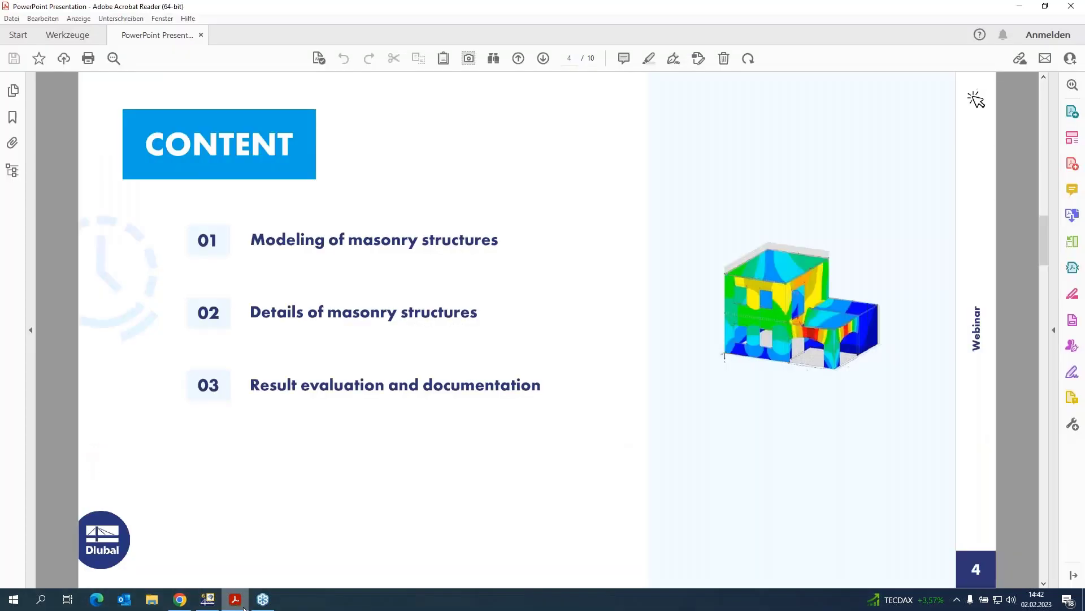
{"action": "scroll", "coordinate": [308, 381], "scroll_direction": "down", "scroll_amount": 1}
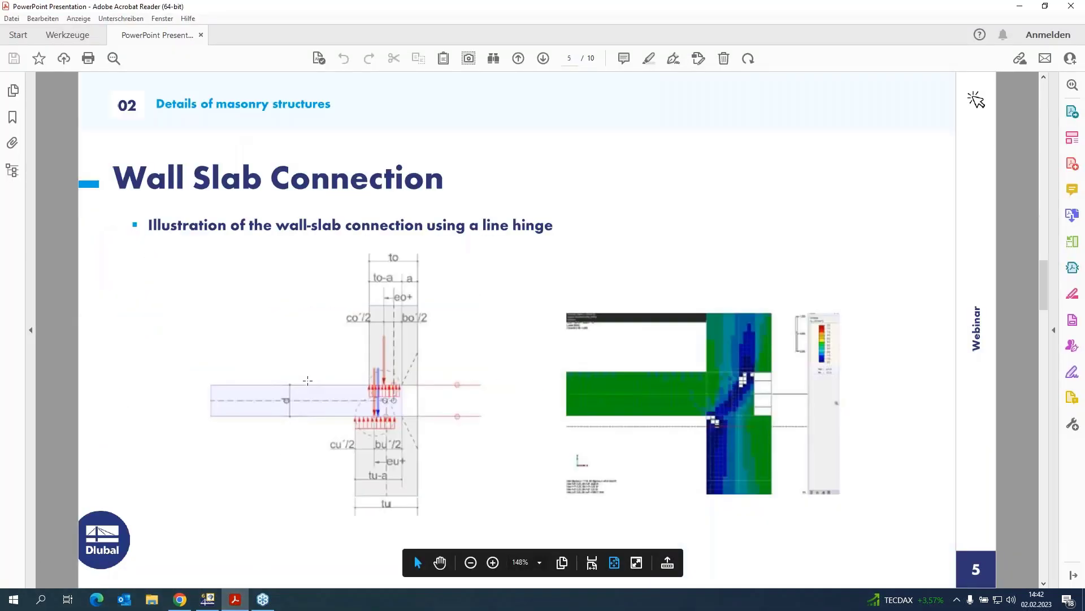
{"action": "scroll", "coordinate": [308, 381], "scroll_direction": "down", "scroll_amount": 1}
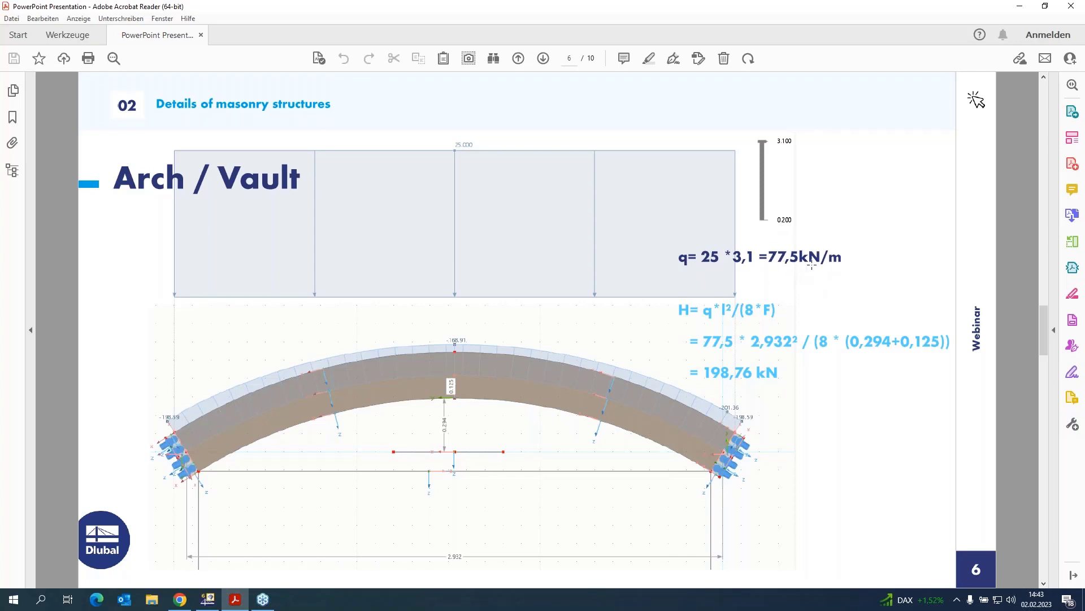
{"action": "left_click", "coordinate": [1019, 6]}
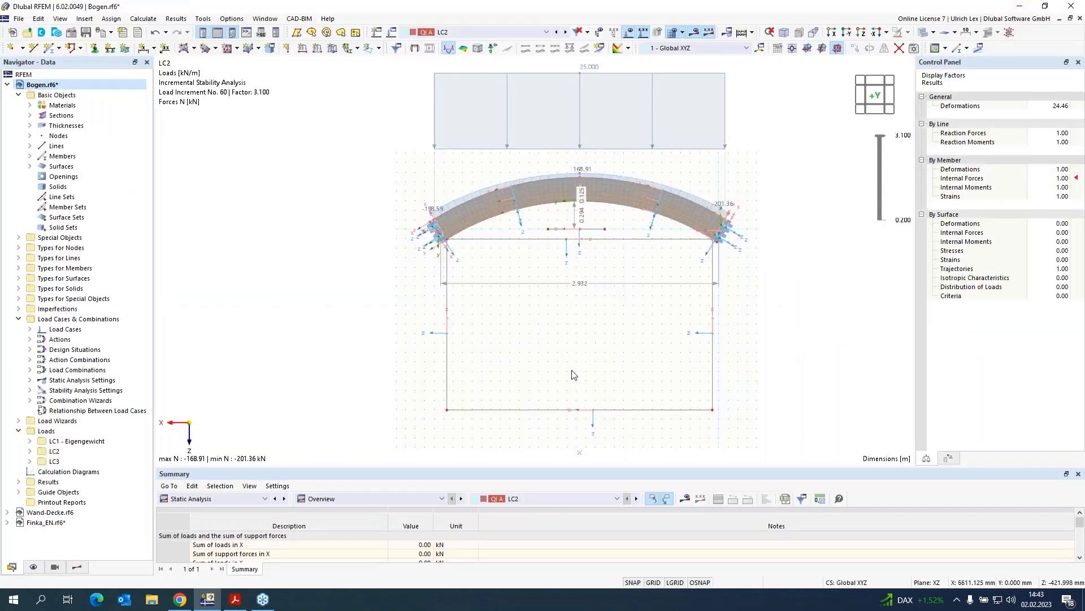
- Examine the arch's dimensions, normal forces and the line supports at its springing points
{"action": "scroll", "coordinate": [588, 230], "scroll_direction": "up", "scroll_amount": 2}
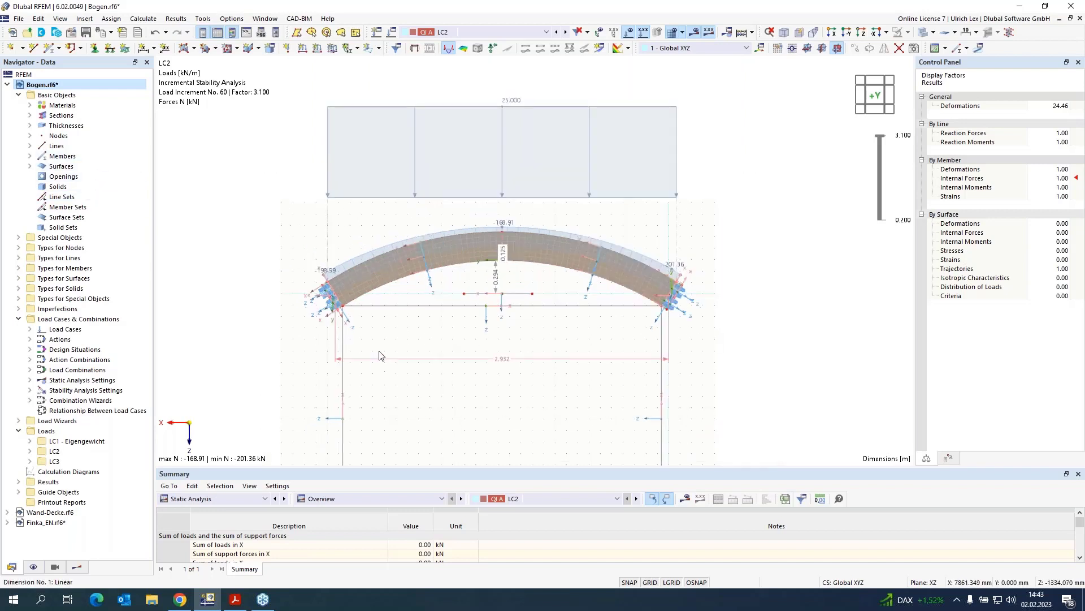
{"action": "scroll", "coordinate": [377, 364], "scroll_direction": "down", "scroll_amount": 1}
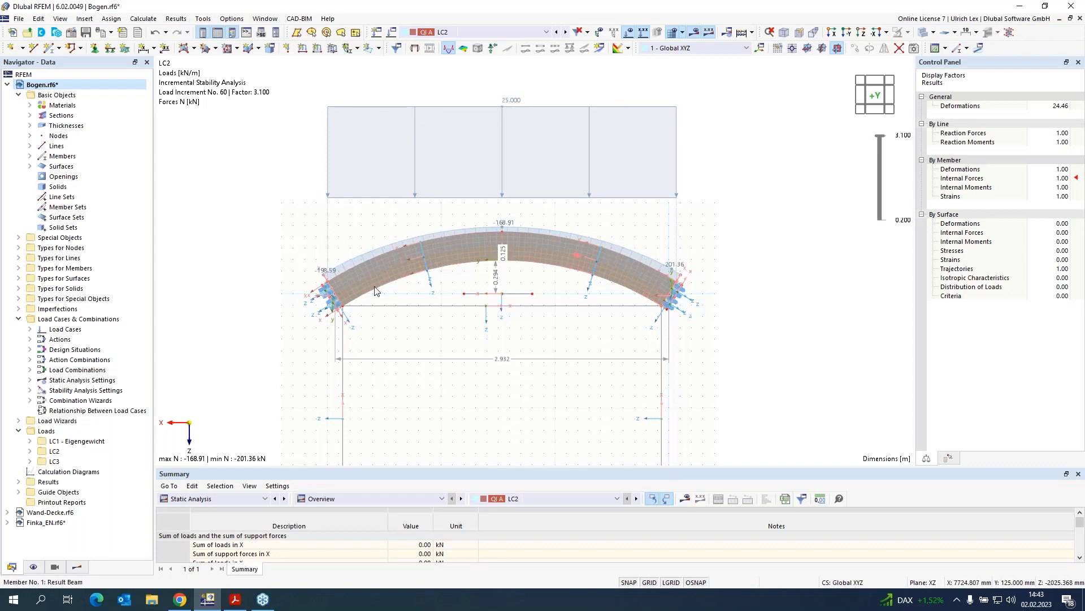
{"action": "scroll", "coordinate": [726, 303], "scroll_direction": "up", "scroll_amount": 4}
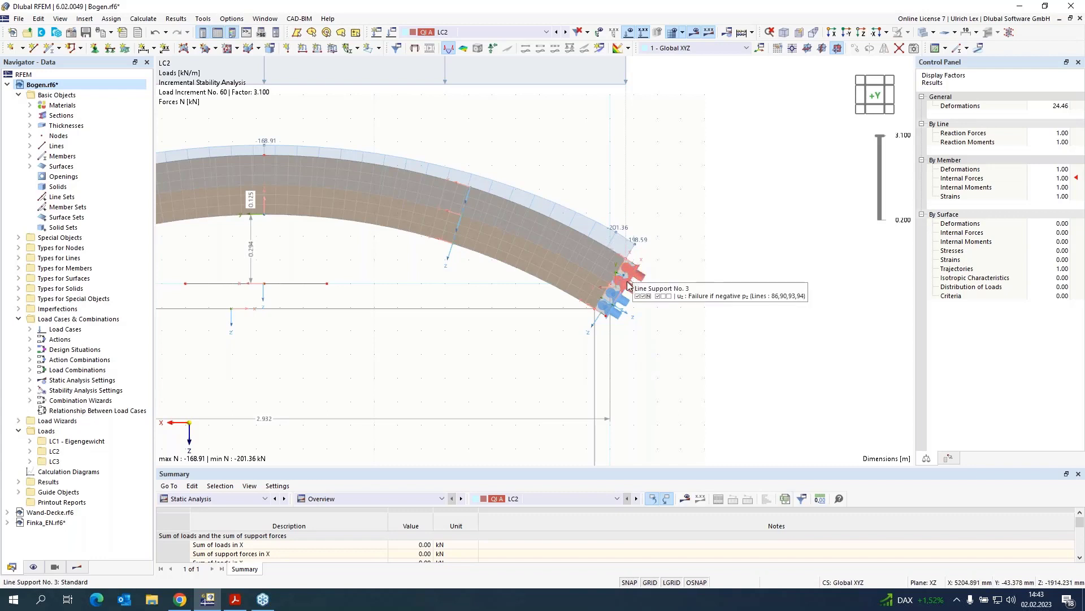
{"action": "scroll", "coordinate": [729, 282], "scroll_direction": "down", "scroll_amount": 3}
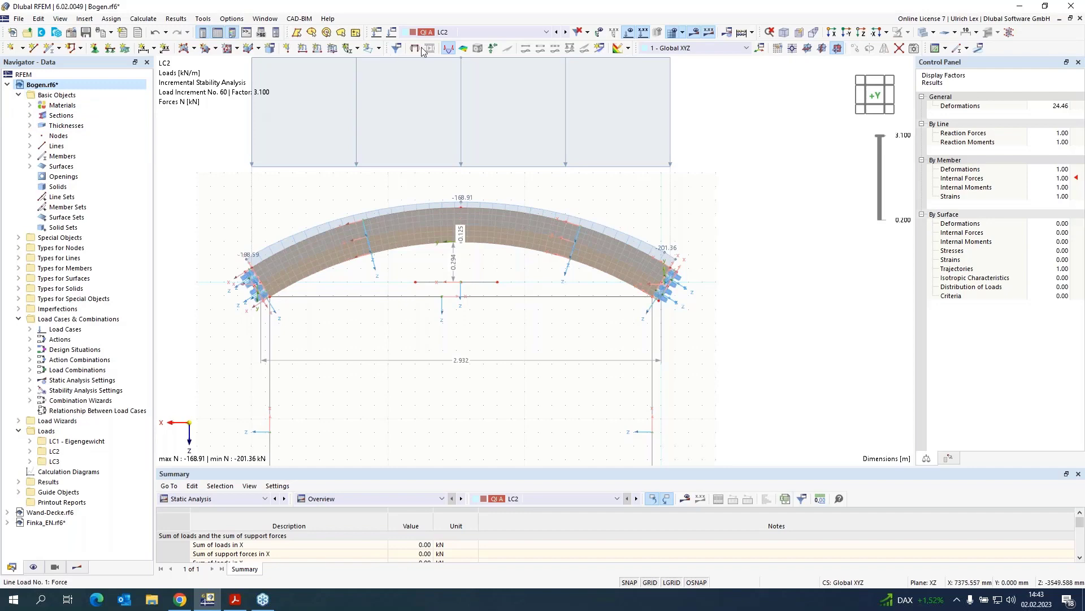
- Display the arch's global deformations |u| for LC2 and compare them with those of load case LC3
{"action": "left_click", "coordinate": [515, 32]}
{"action": "left_click", "coordinate": [514, 34]}
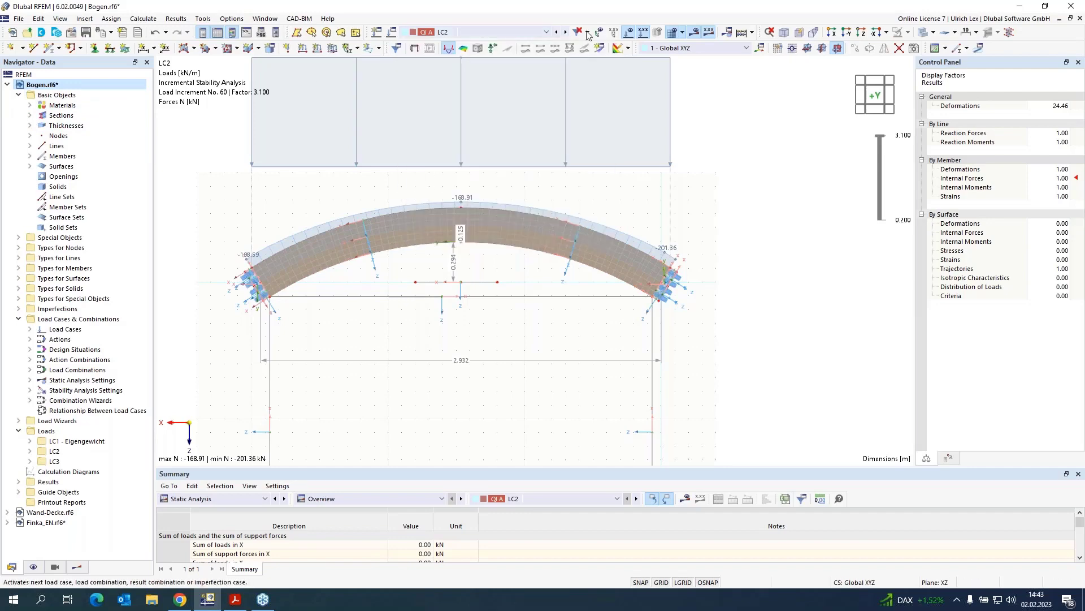
{"action": "left_click", "coordinate": [695, 33]}
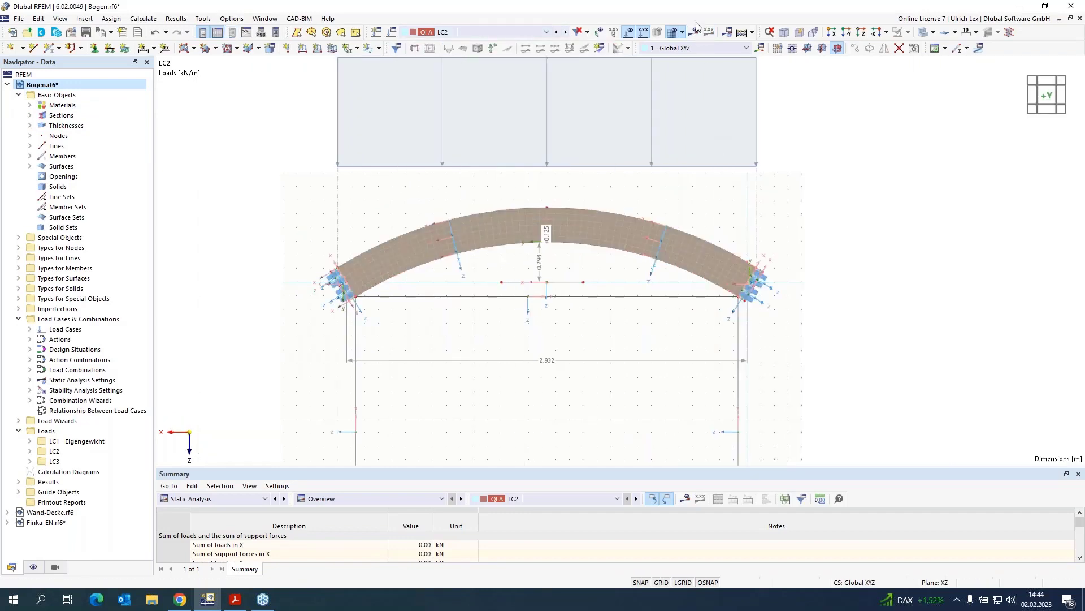
{"action": "scroll", "coordinate": [38, 158], "scroll_direction": "up", "scroll_amount": 3}
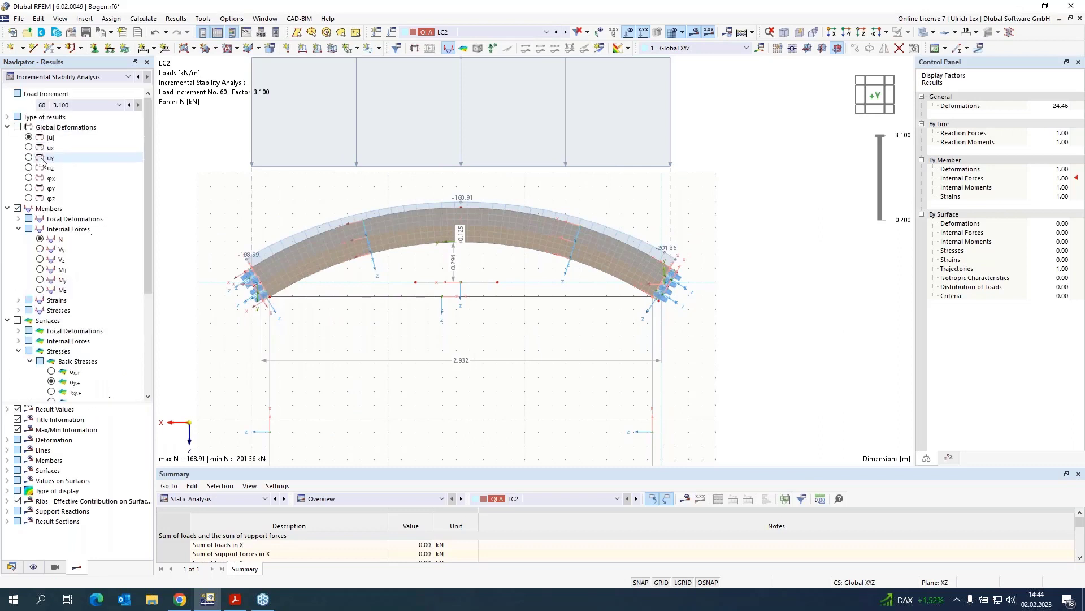
{"action": "left_click", "coordinate": [17, 127]}
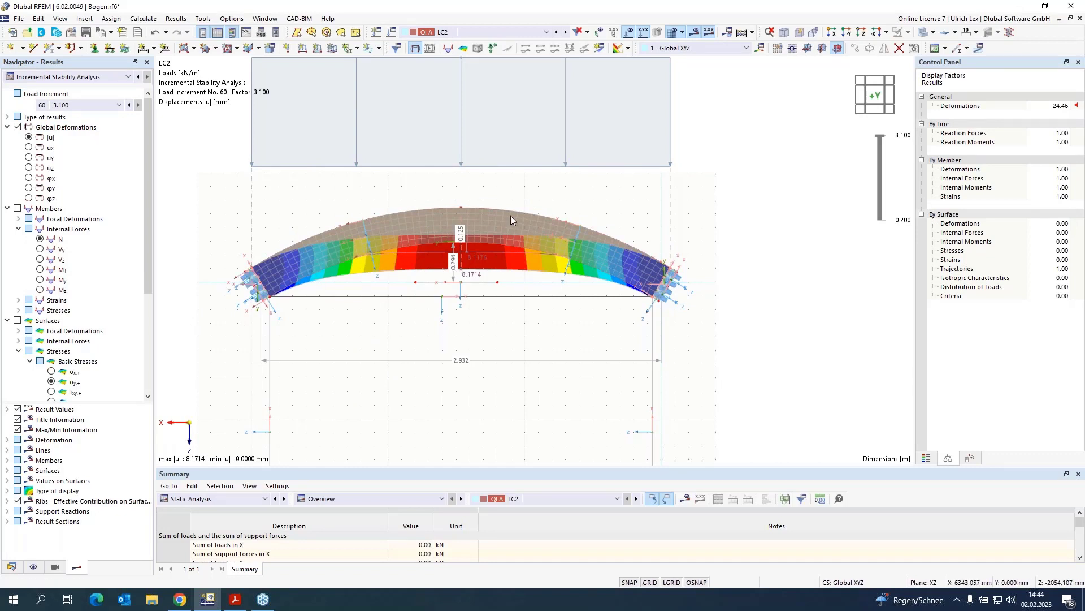
{"action": "left_click", "coordinate": [546, 32]}
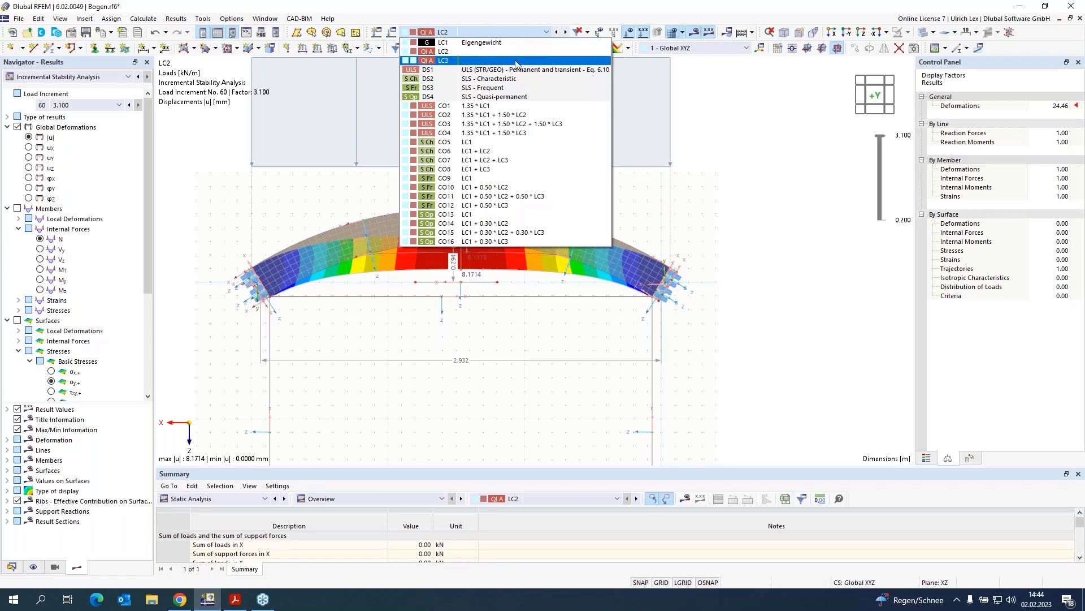
{"action": "left_click", "coordinate": [516, 61]}
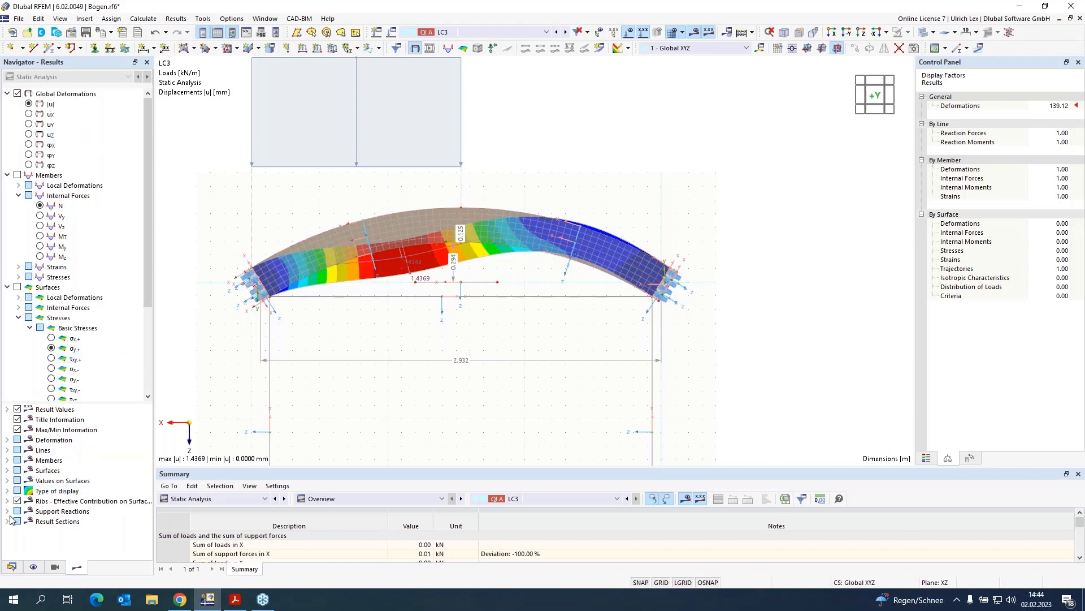
- Collapse the Bogen.rf6 model's data tree and switch back to the Finka_EN.rf6 model, showing the whole house
{"action": "left_click", "coordinate": [11, 567]}
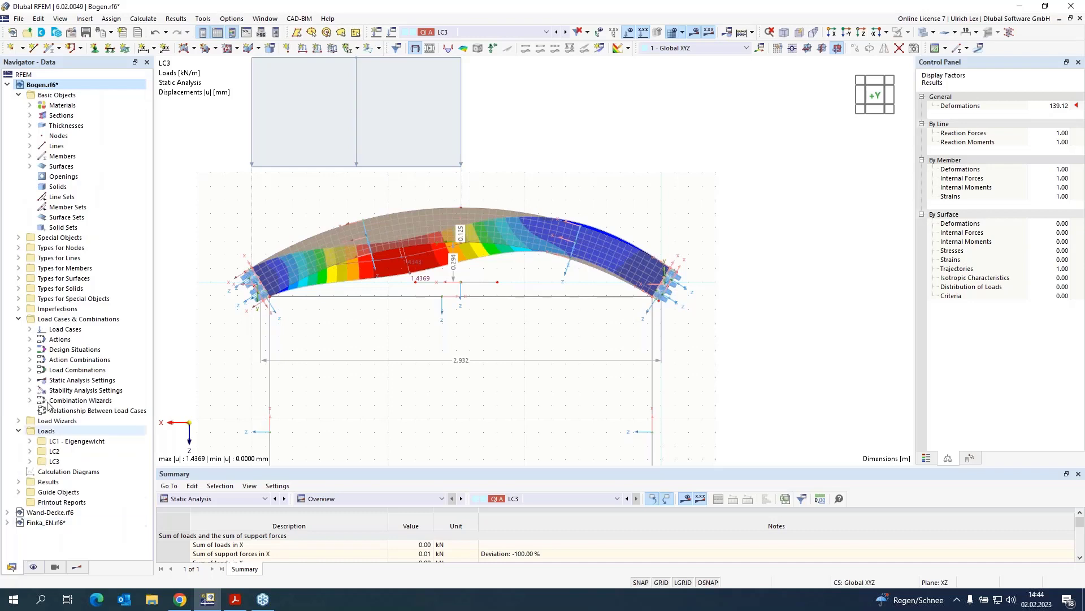
{"action": "right_click", "coordinate": [40, 90]}
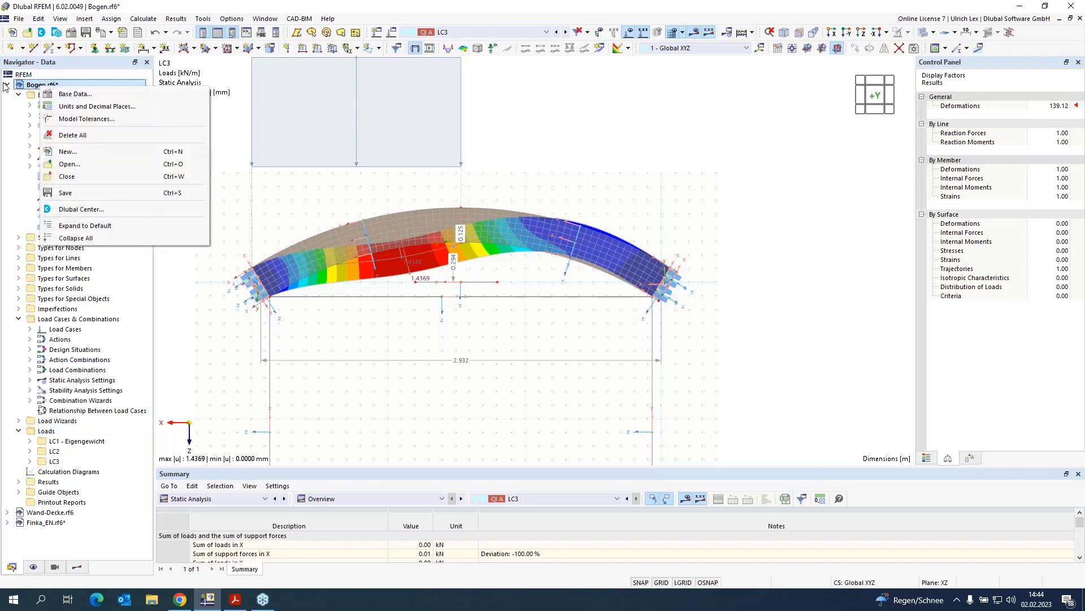
{"action": "left_click", "coordinate": [6, 85]}
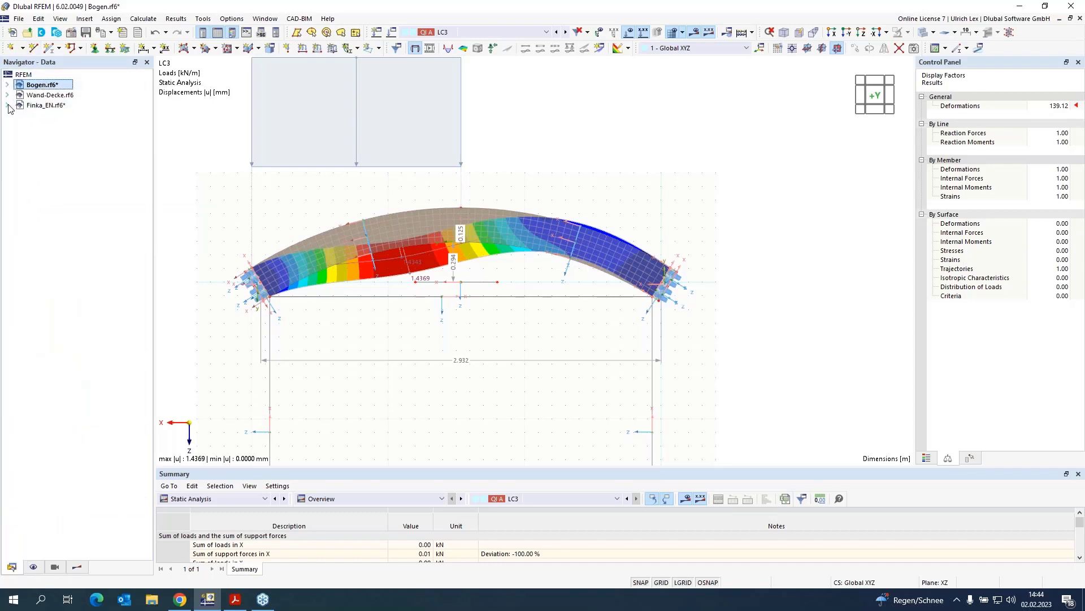
{"action": "left_click", "coordinate": [6, 105]}
{"action": "left_click", "coordinate": [30, 106]}
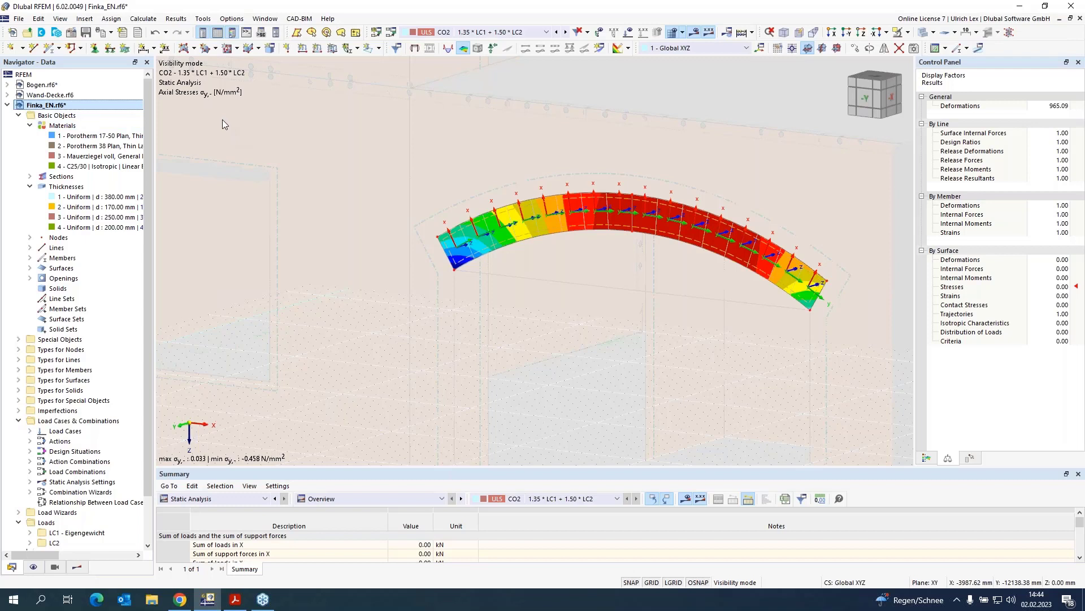
{"action": "scroll", "coordinate": [315, 250], "scroll_direction": "down", "scroll_amount": 1}
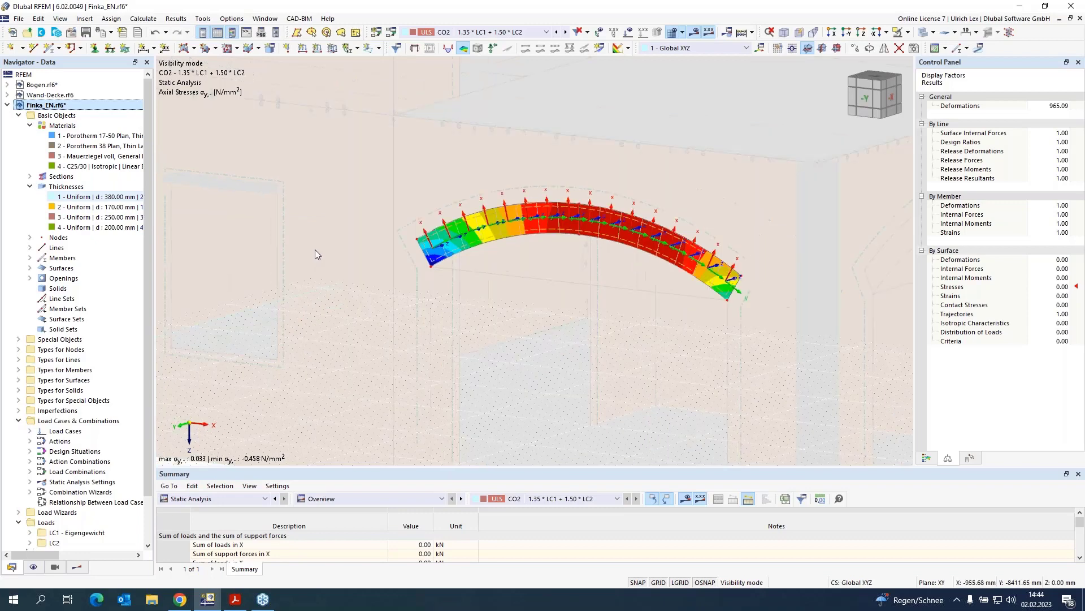
{"action": "scroll", "coordinate": [442, 167], "scroll_direction": "down", "scroll_amount": 3}
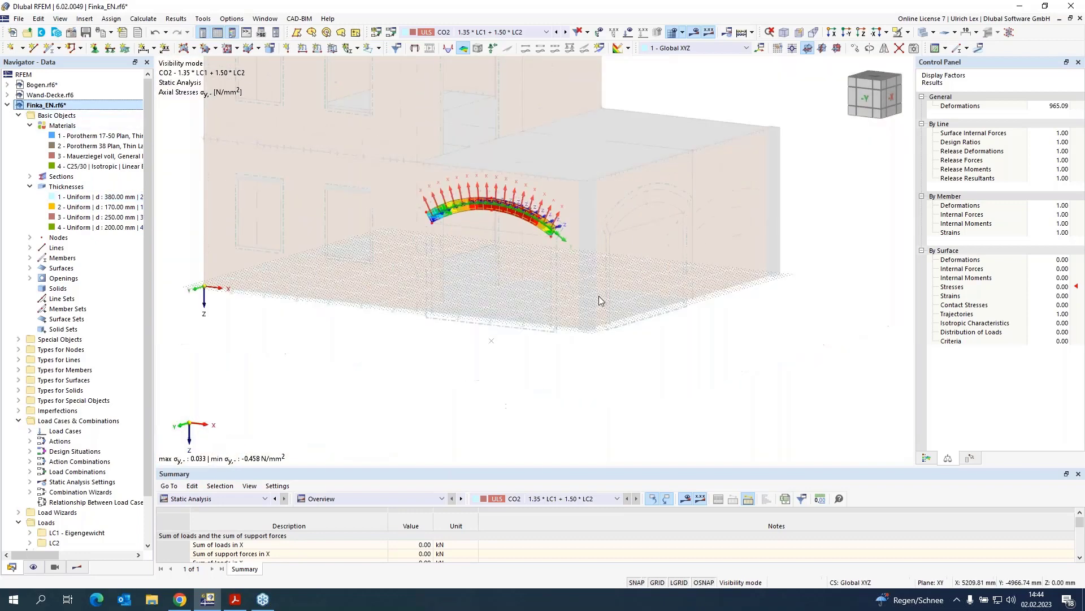
{"action": "scroll", "coordinate": [599, 296], "scroll_direction": "down", "scroll_amount": 2}
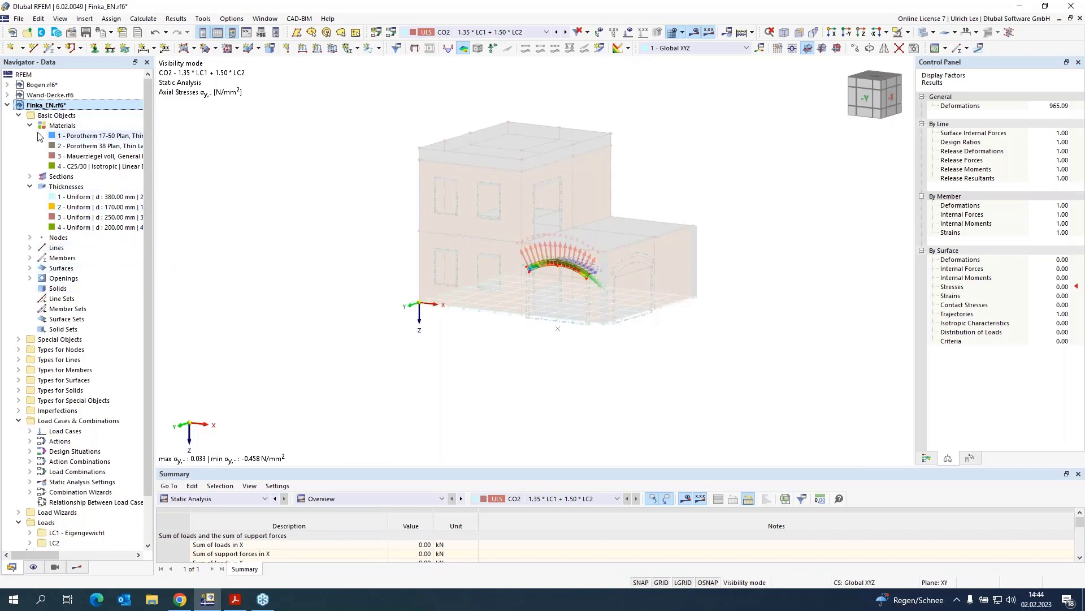
- Review which items are included in the printout report 1 - Dokumentation in the Printout Report Manager
{"action": "scroll", "coordinate": [53, 189], "scroll_direction": "down", "scroll_amount": 2}
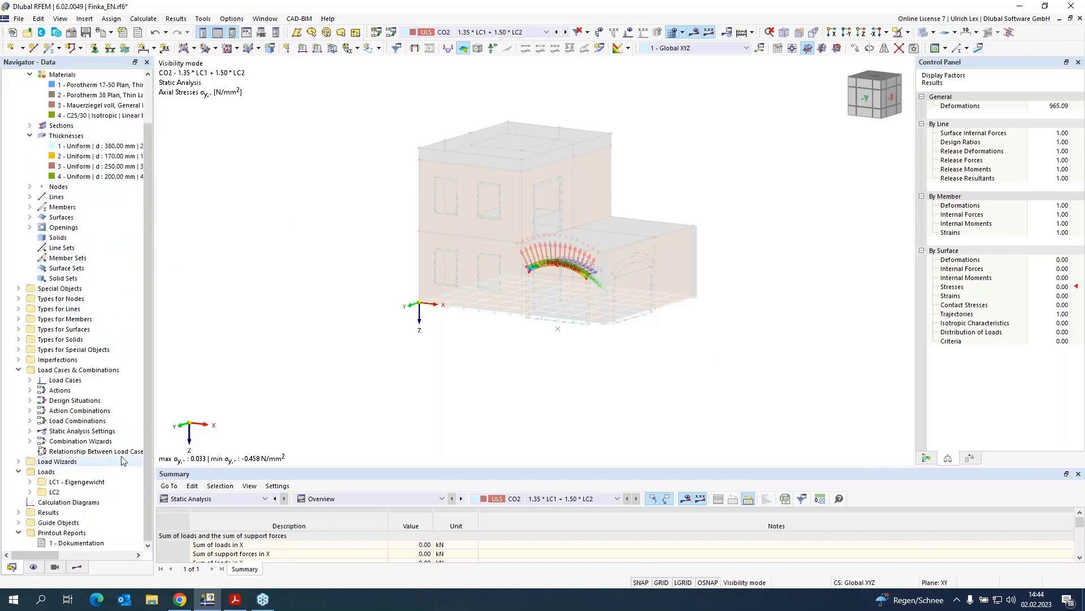
{"action": "right_click", "coordinate": [85, 546]}
{"action": "left_click", "coordinate": [164, 465]}
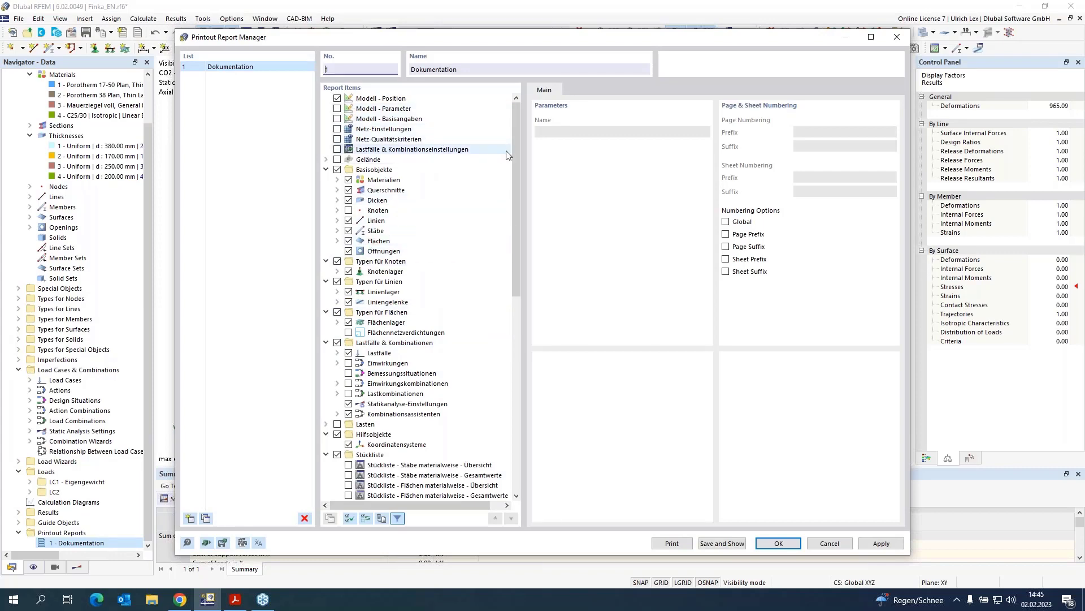
{"action": "left_click_drag", "start_coordinate": [517, 157], "coordinate": [537, 141]}
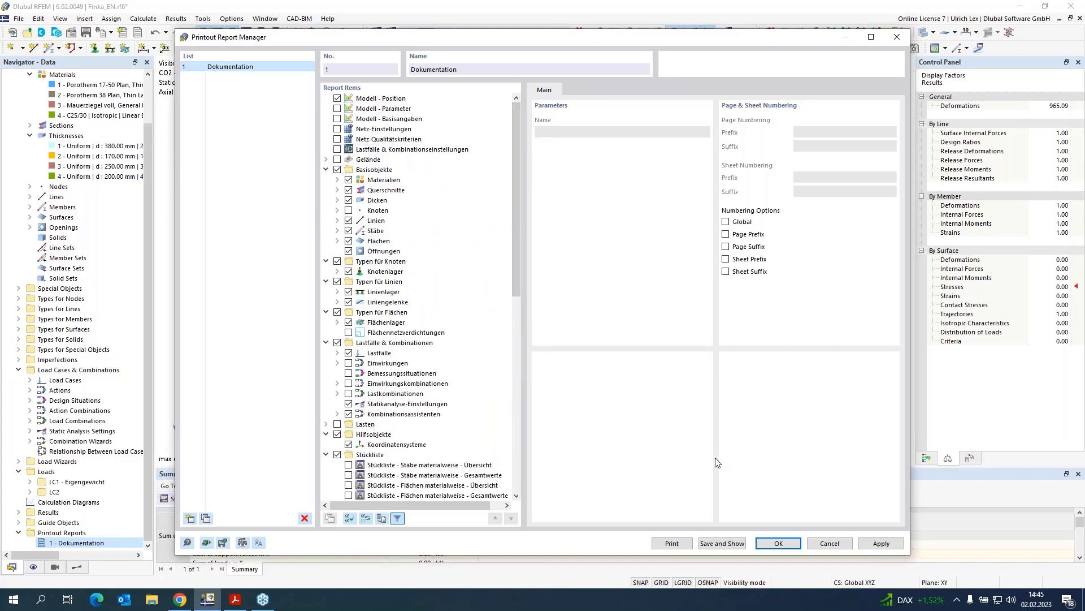
{"action": "left_click", "coordinate": [776, 543]}
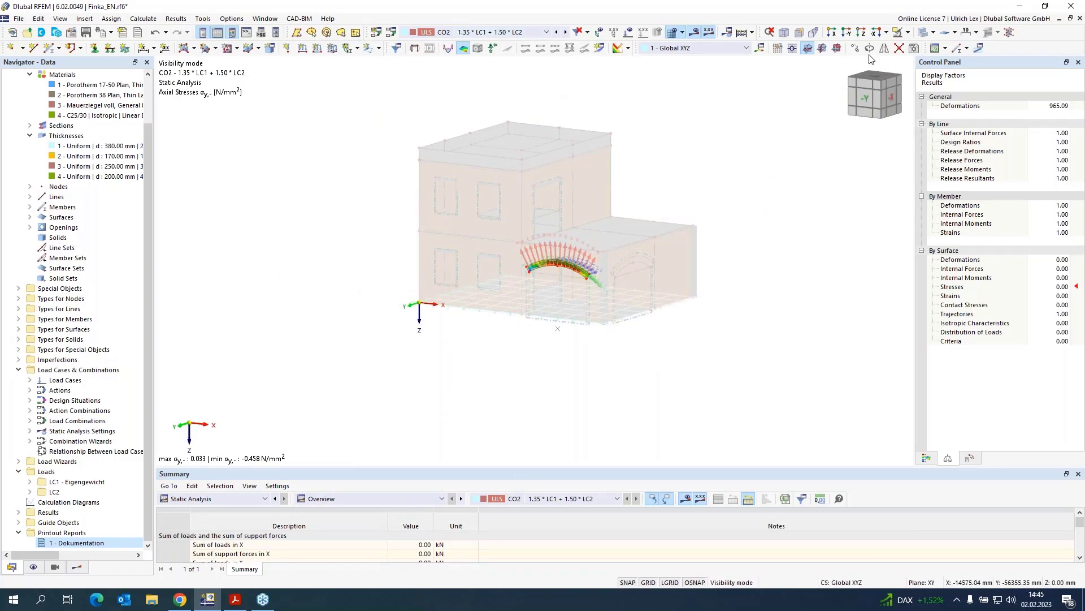
- Cancel the visibility mode to show the whole house, and turn off the display of the member FE axis systems and the mesh
{"action": "left_click", "coordinate": [908, 32]}
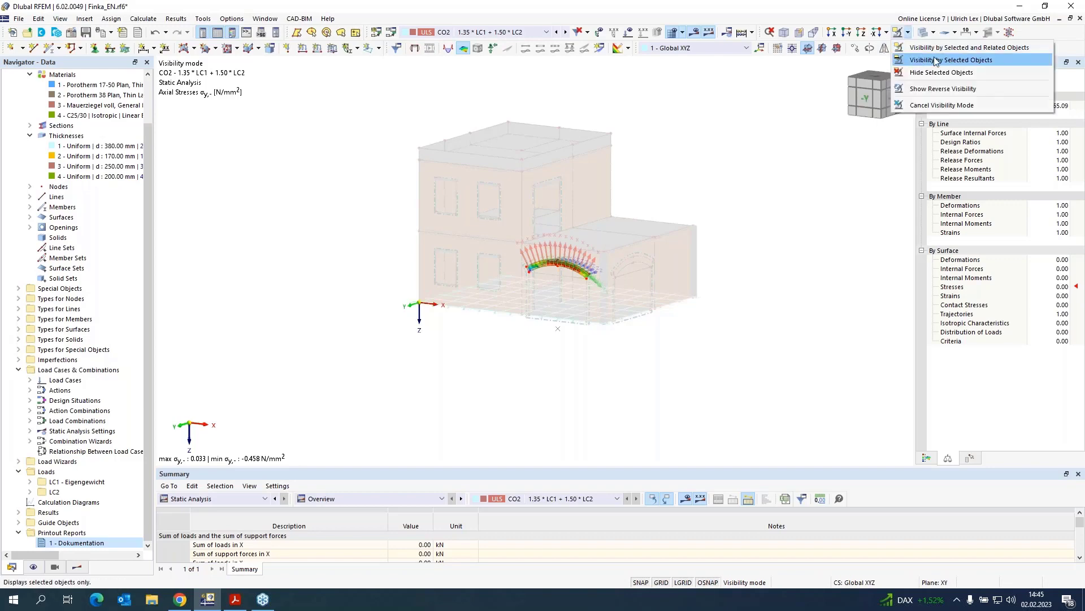
{"action": "left_click", "coordinate": [937, 107]}
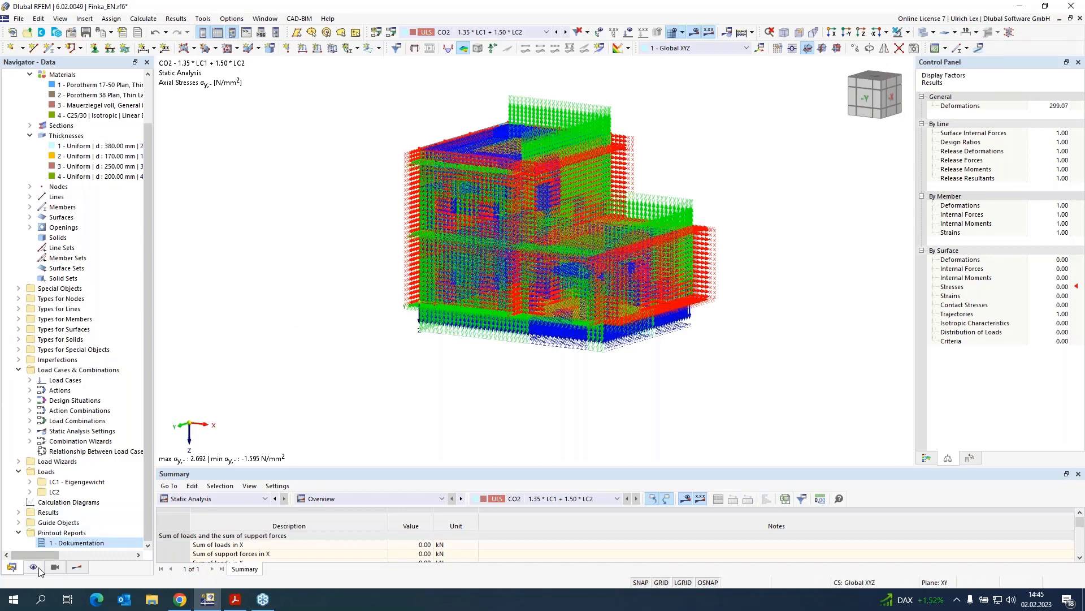
{"action": "left_click", "coordinate": [33, 567]}
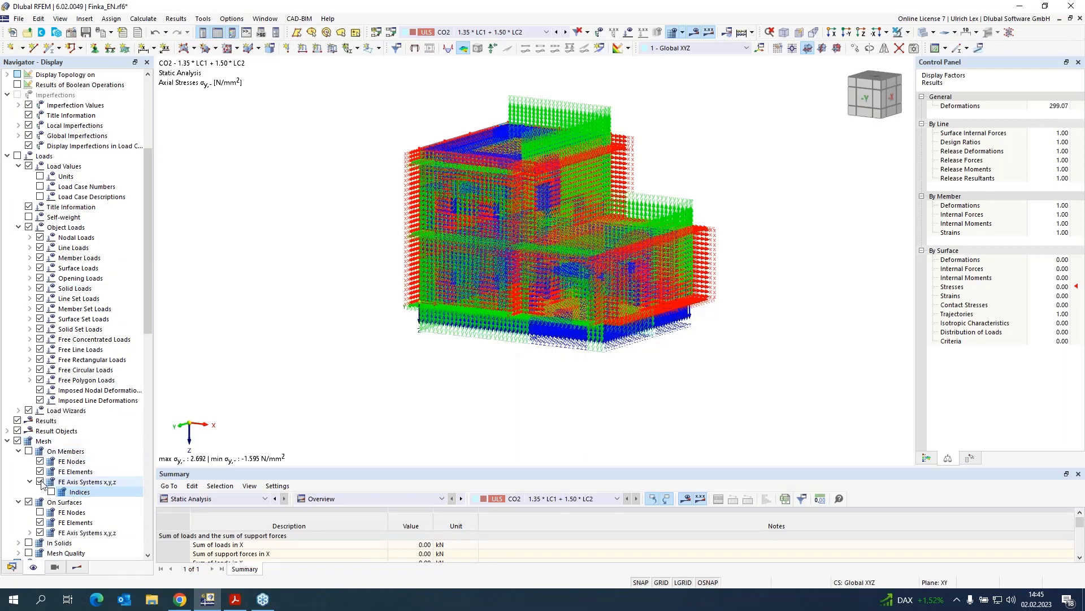
{"action": "left_click", "coordinate": [48, 483]}
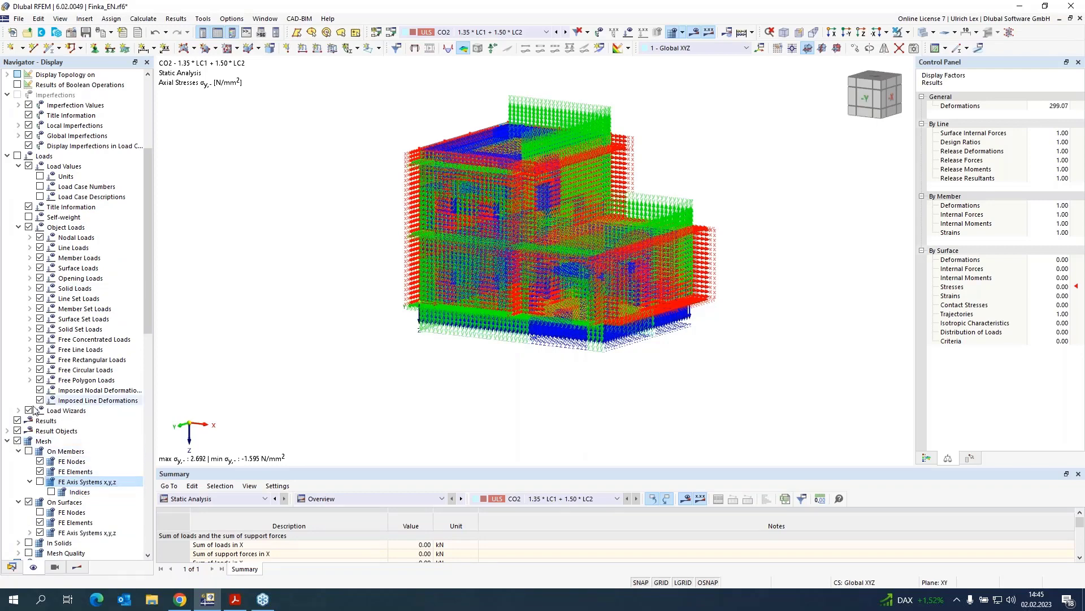
{"action": "left_click", "coordinate": [17, 442]}
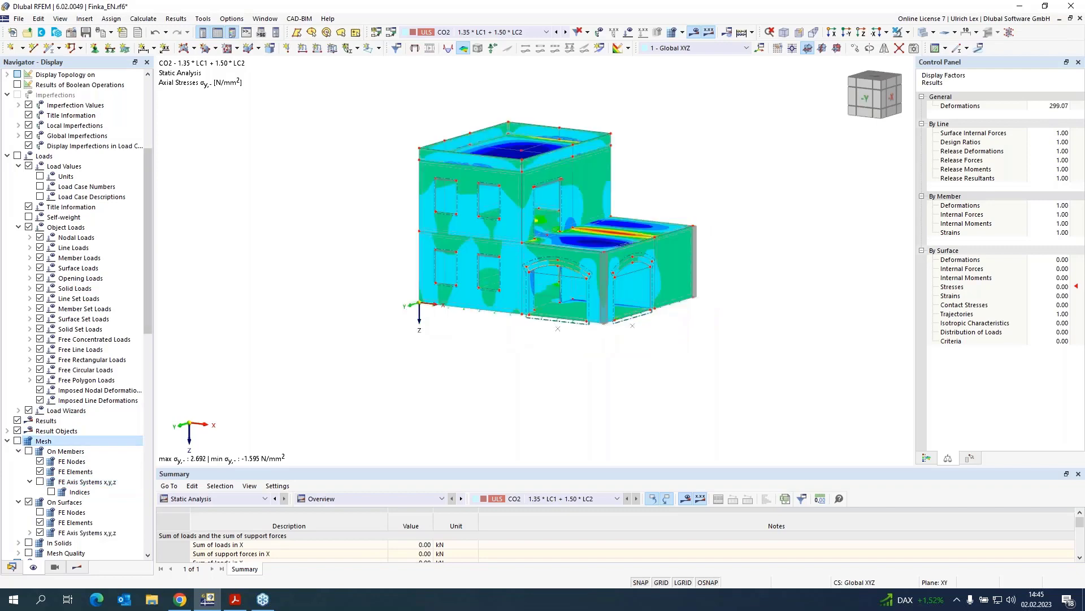
{"action": "scroll", "coordinate": [321, 197], "scroll_direction": "up", "scroll_amount": 2}
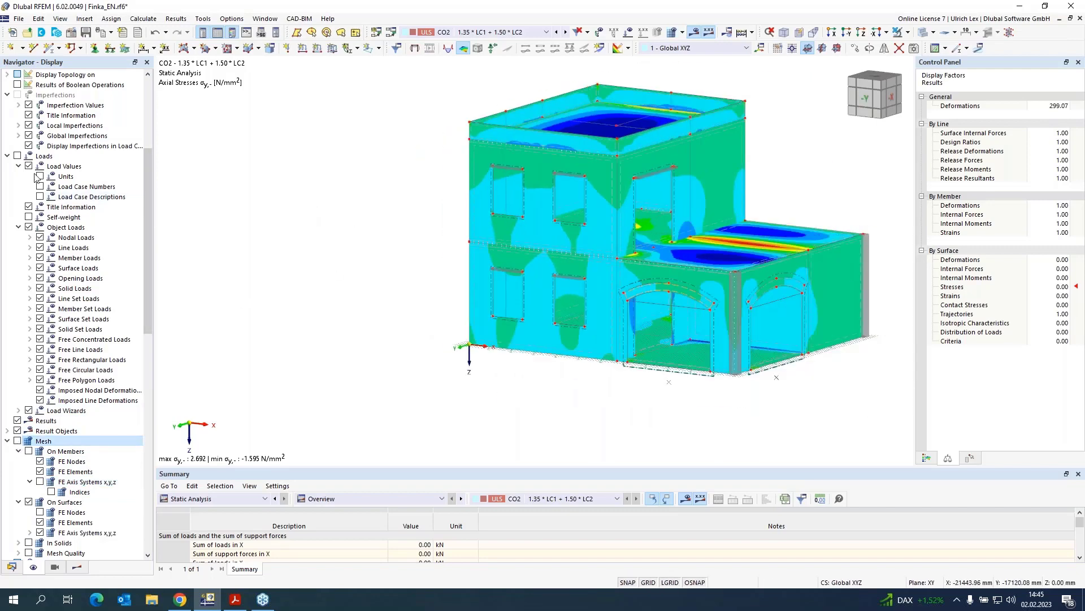
- Show only the objects made of material 2 - Porotherm 38 Plan, together with their related objects
{"action": "left_click", "coordinate": [13, 567]}
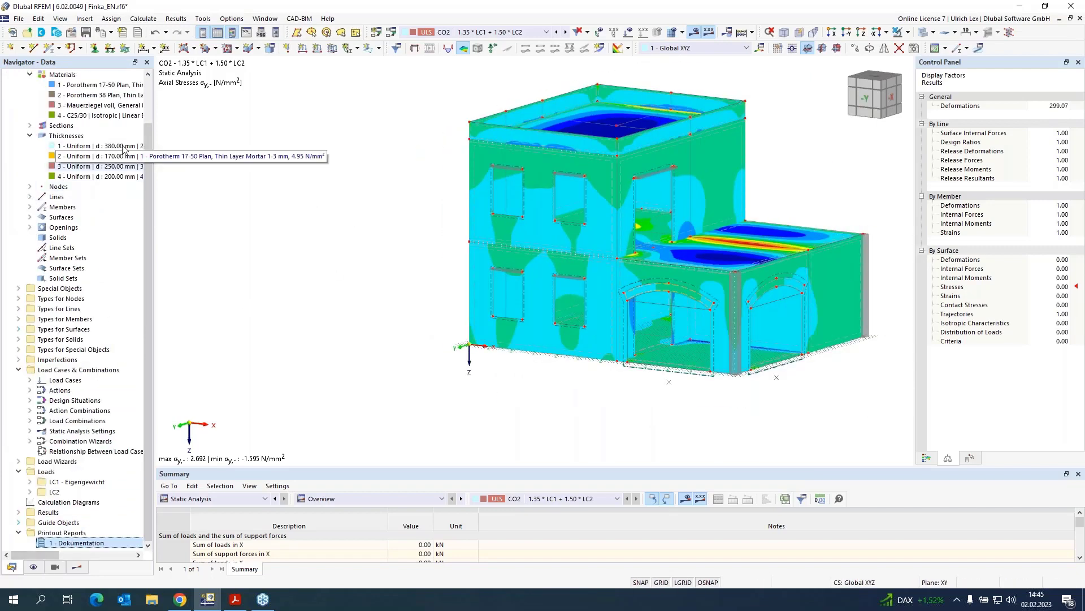
{"action": "double_click", "coordinate": [95, 84]}
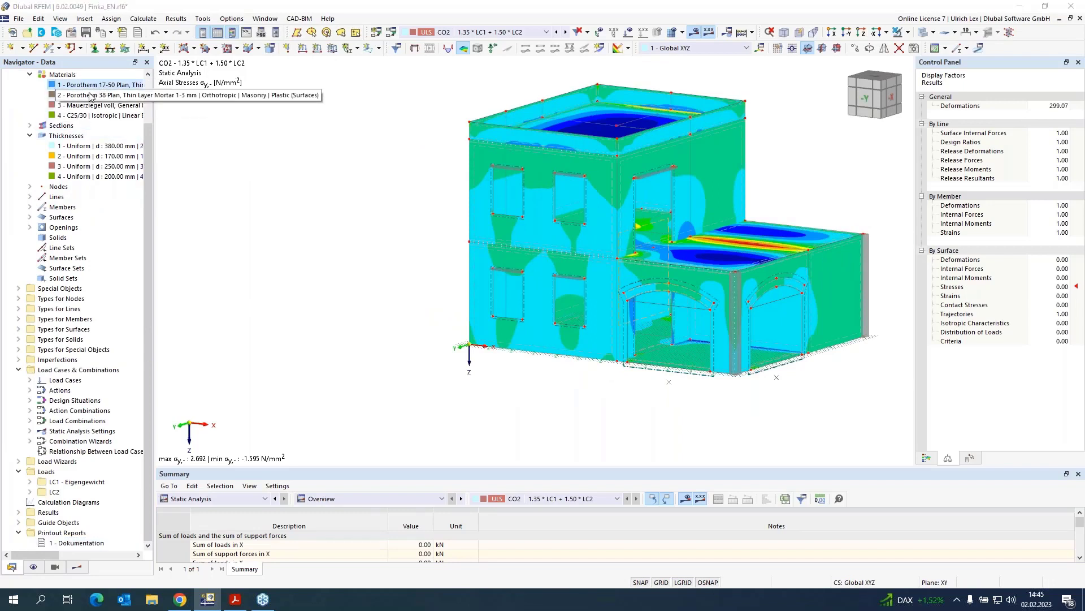
{"action": "left_click", "coordinate": [79, 96]}
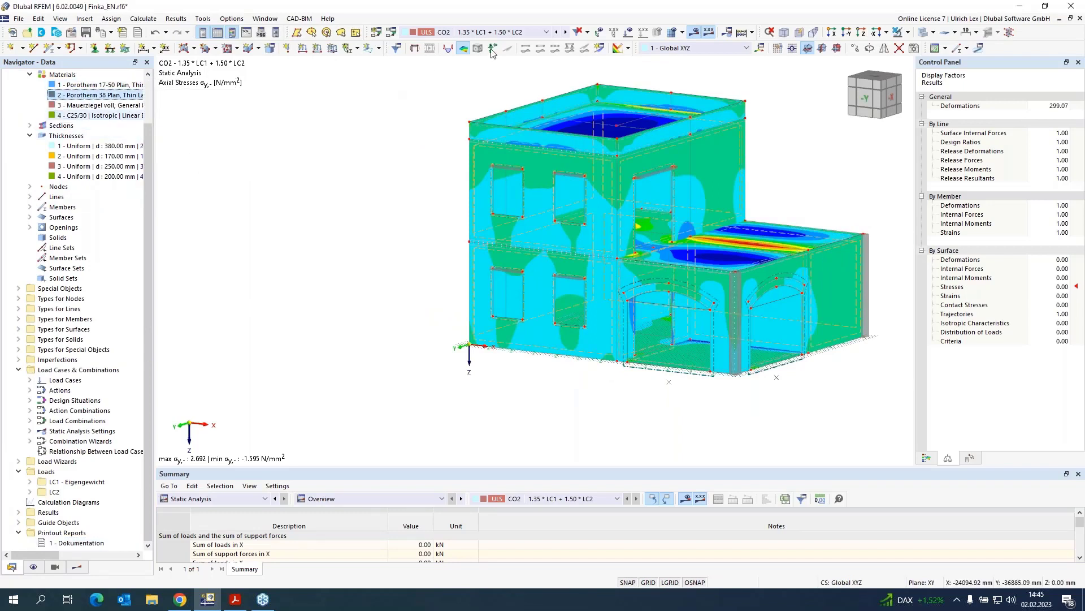
{"action": "left_click", "coordinate": [909, 33]}
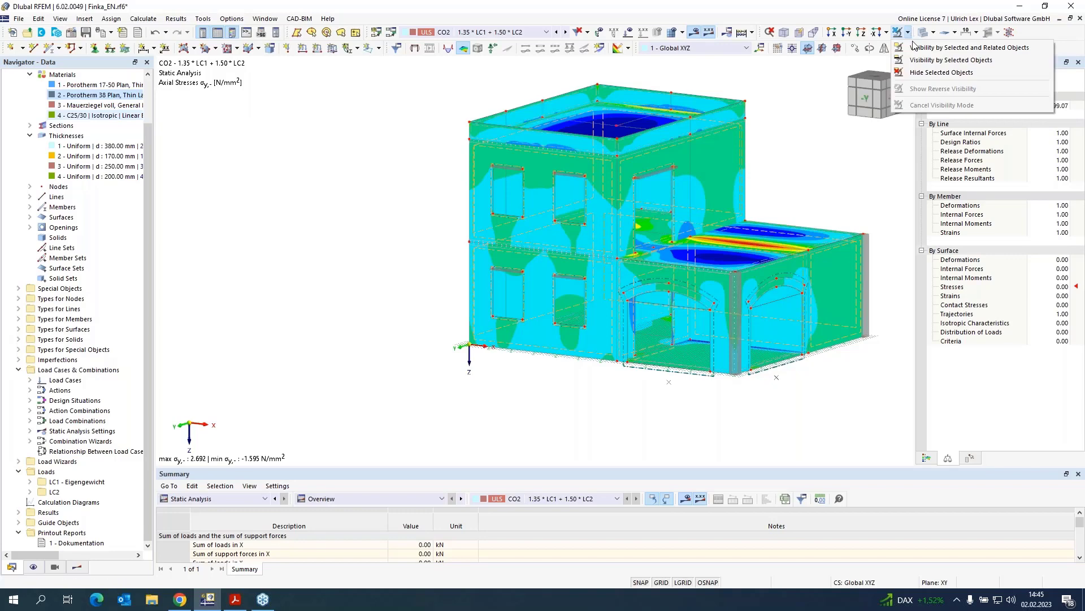
{"action": "left_click", "coordinate": [915, 48]}
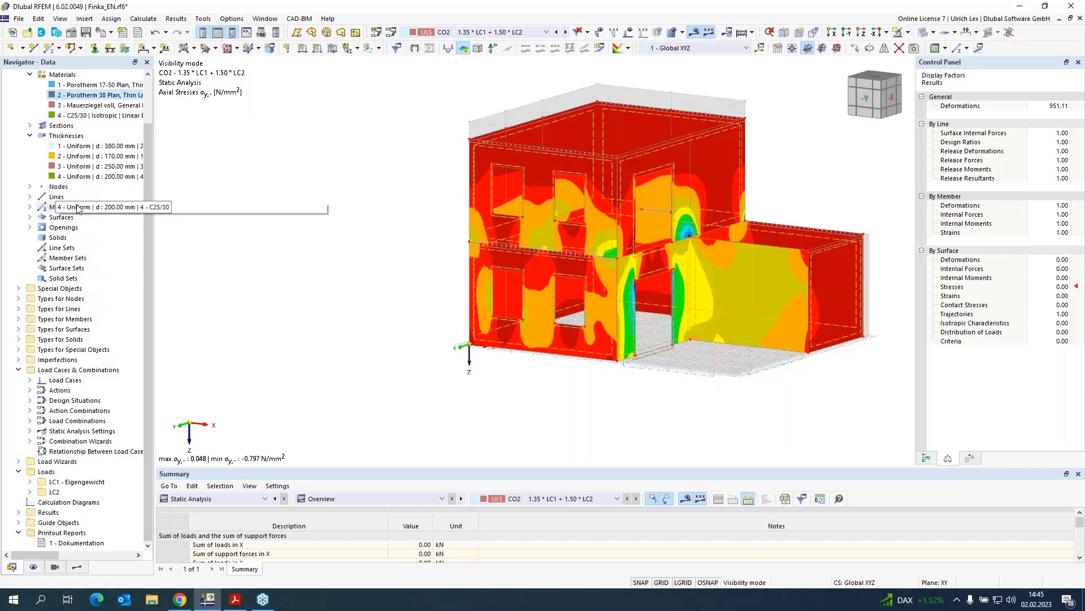
- Check the displayed σy,- stresses against the orthotropic masonry compressive and tensile strengths of the Porotherm 38 Plan material
{"action": "scroll", "coordinate": [57, 212], "scroll_direction": "up", "scroll_amount": 3}
{"action": "left_click", "coordinate": [76, 568]}
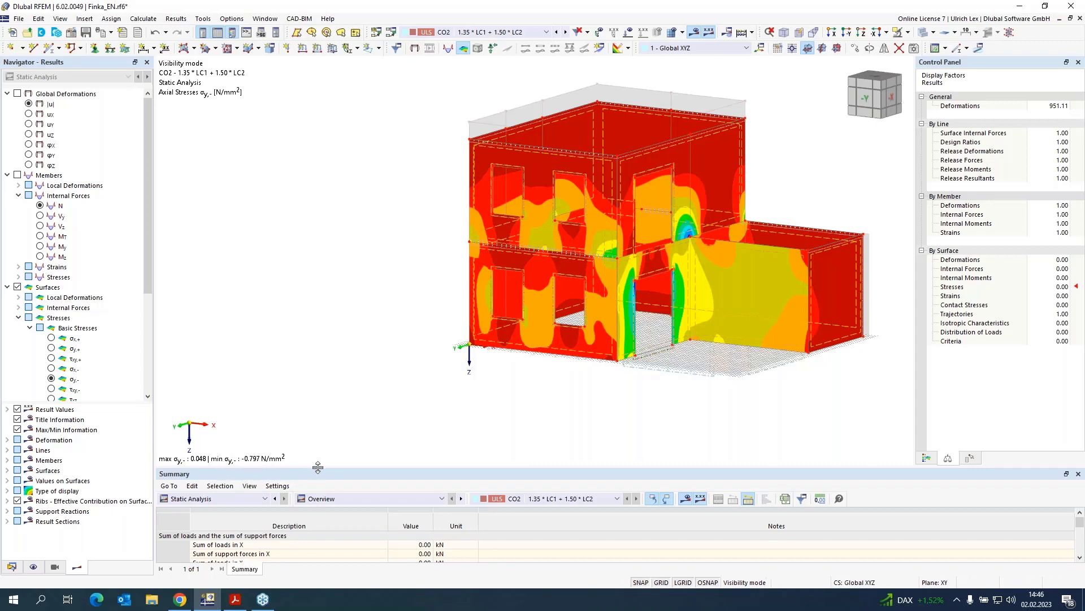
{"action": "scroll", "coordinate": [633, 261], "scroll_direction": "up", "scroll_amount": 1}
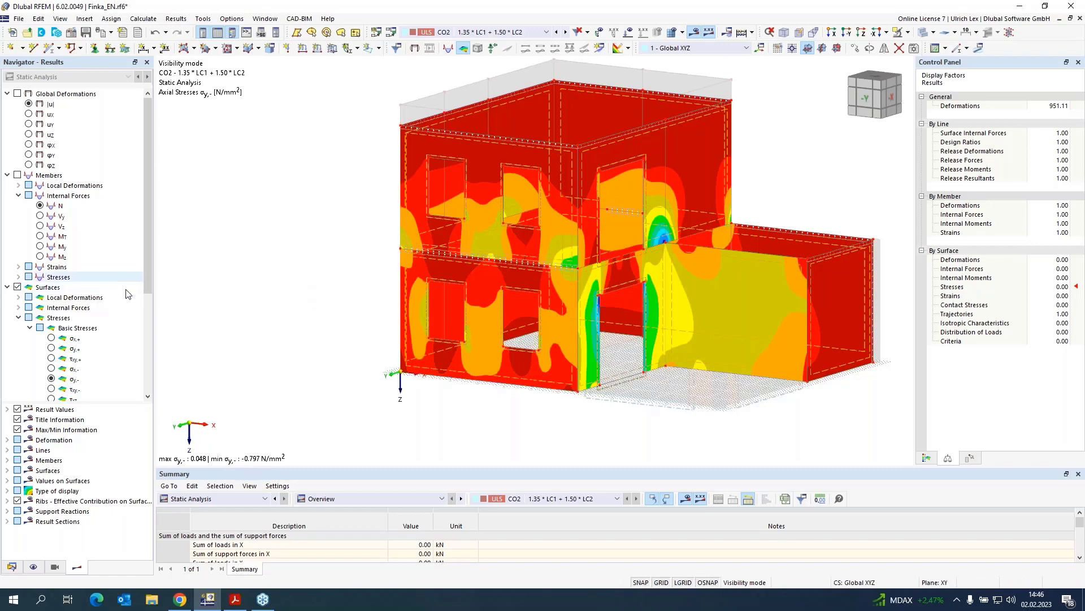
{"action": "left_click", "coordinate": [12, 564]}
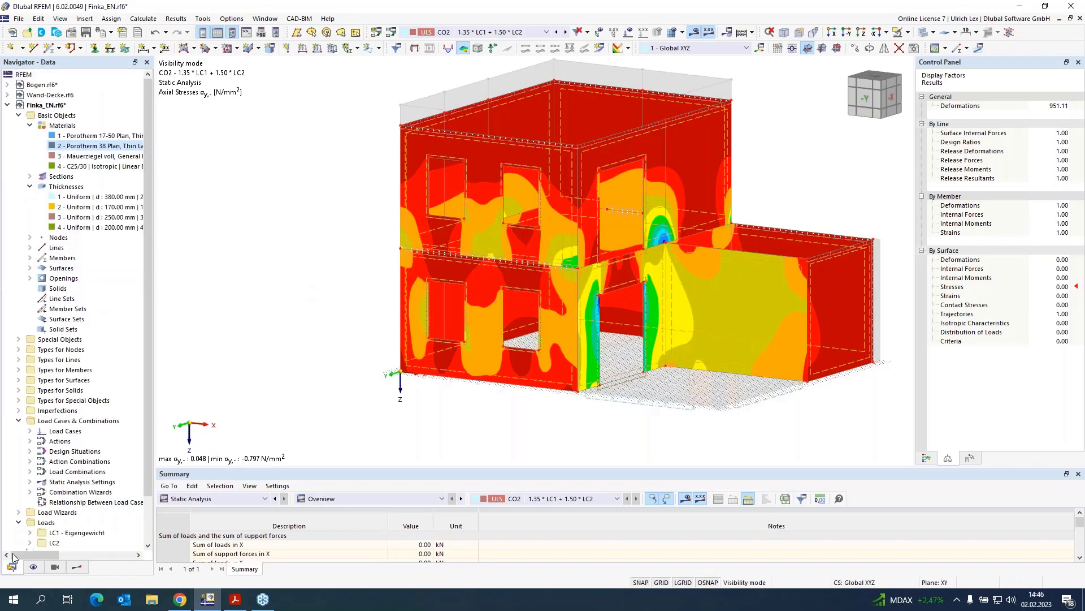
{"action": "double_click", "coordinate": [84, 146]}
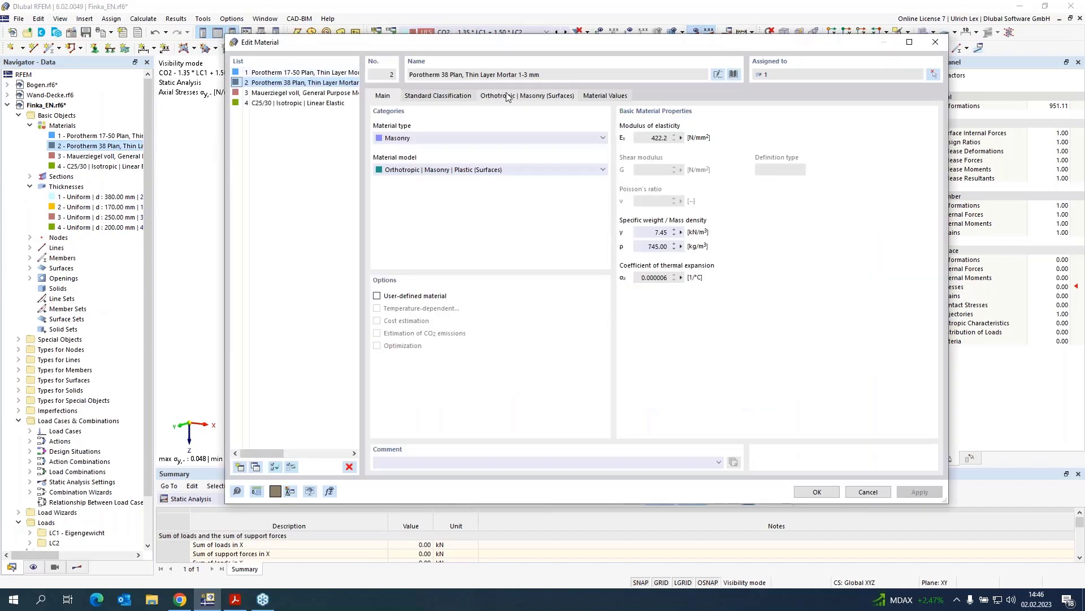
{"action": "left_click", "coordinate": [508, 97]}
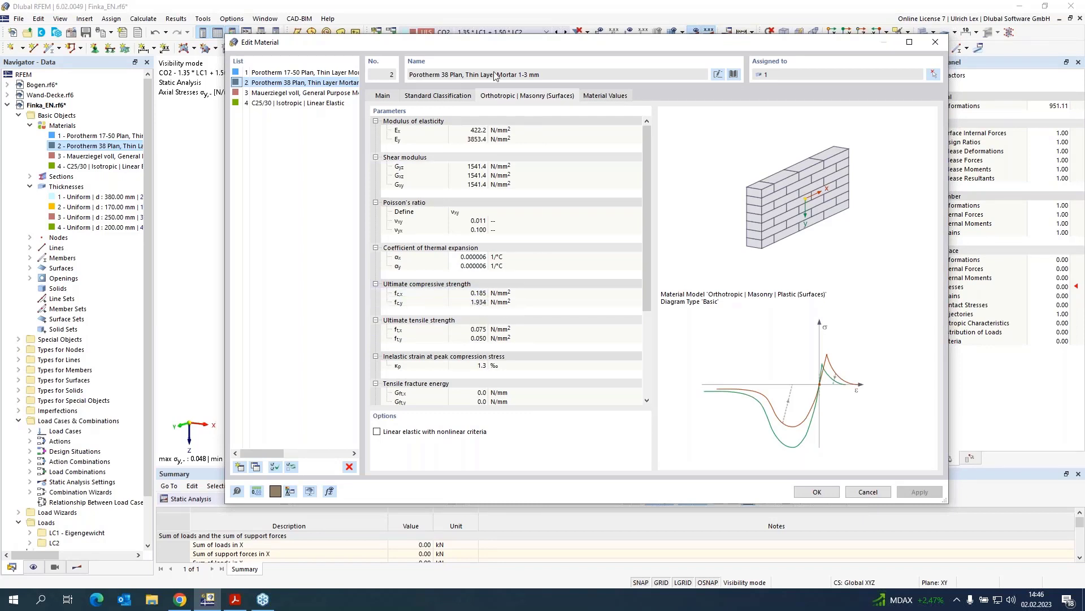
{"action": "left_click_drag", "start_coordinate": [536, 47], "coordinate": [624, 22]}
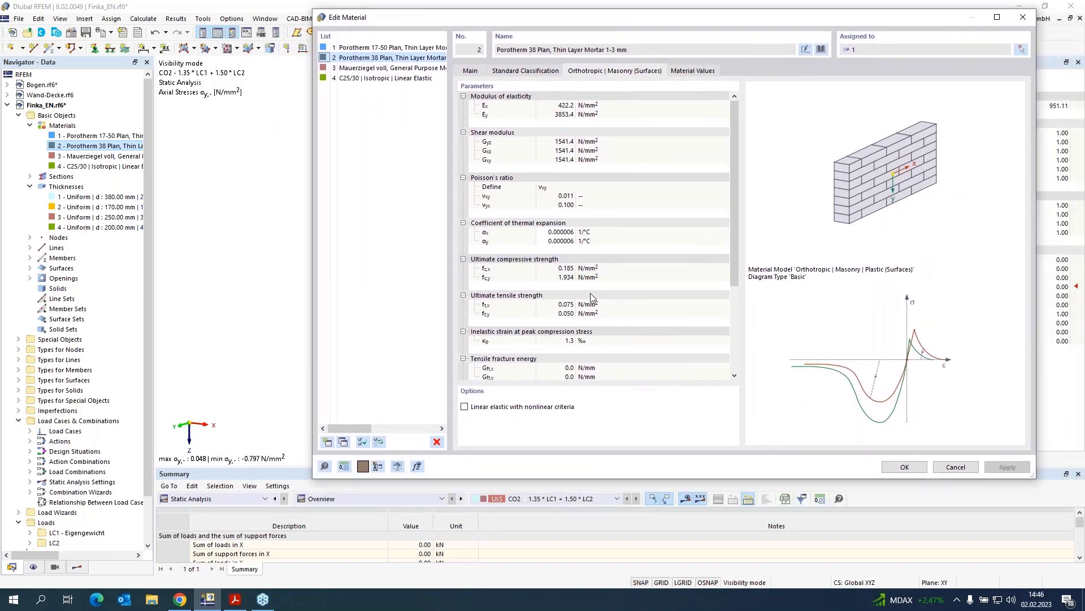
{"action": "left_click", "coordinate": [956, 467]}
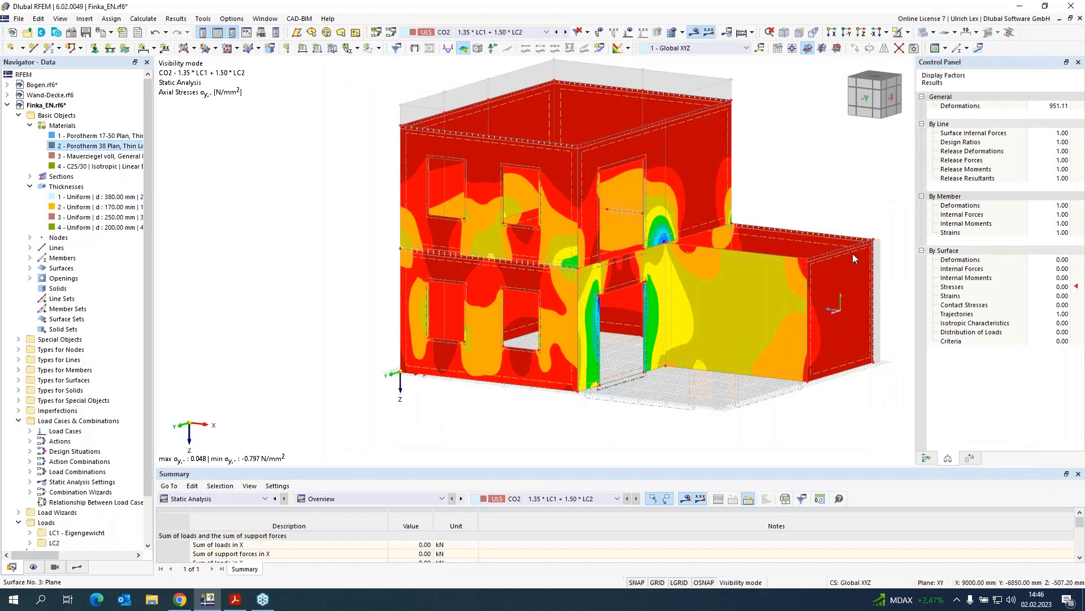
- Print the current σy,- stress view of the Porotherm 38 walls to the printout report 1 - Dokumentation
{"action": "left_click", "coordinate": [110, 33]}
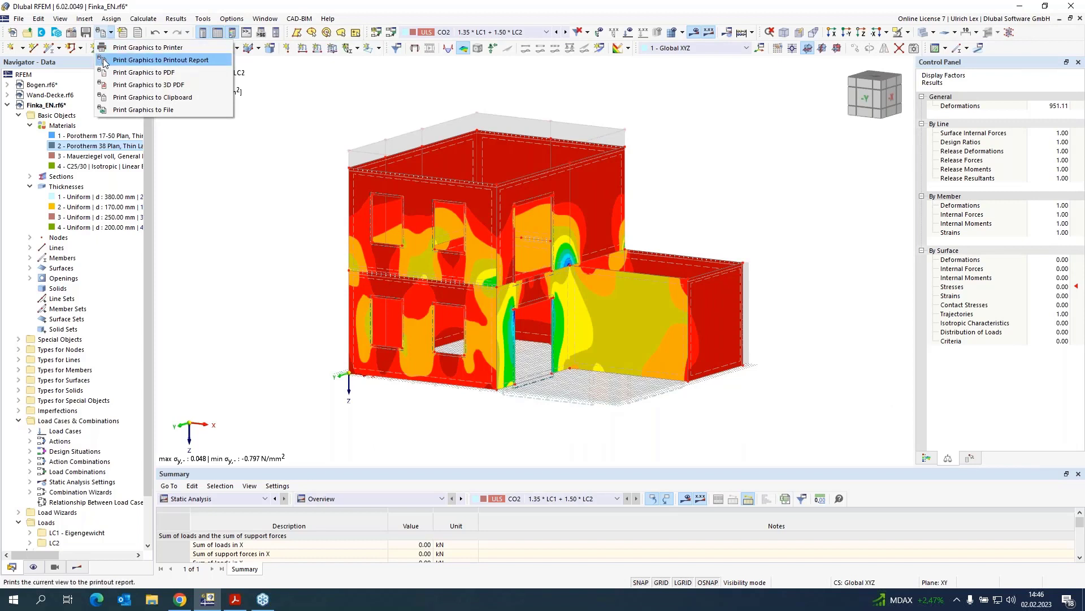
{"action": "left_click", "coordinate": [199, 61]}
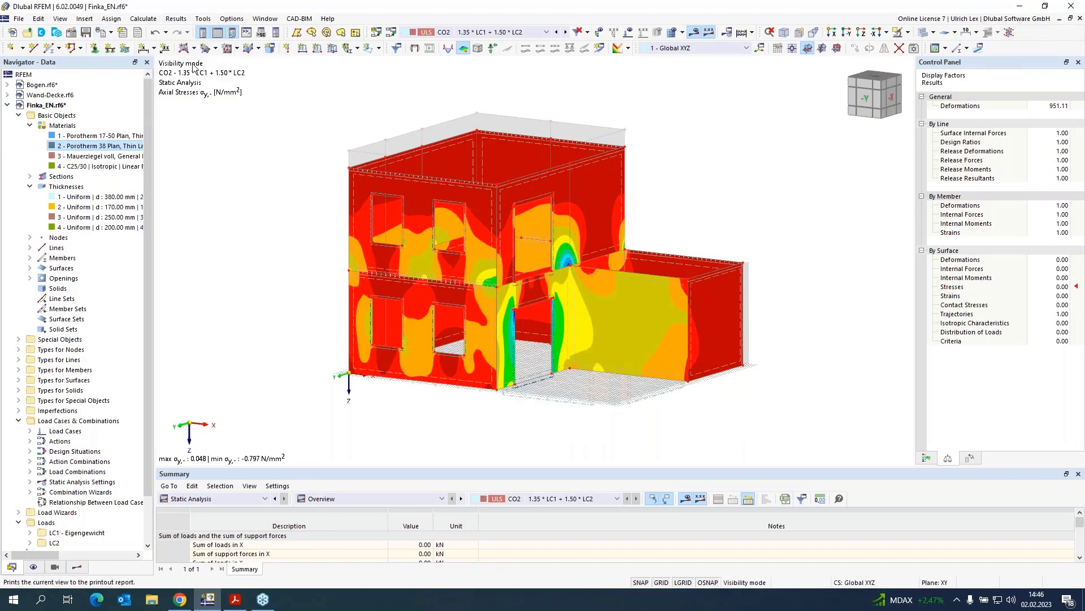
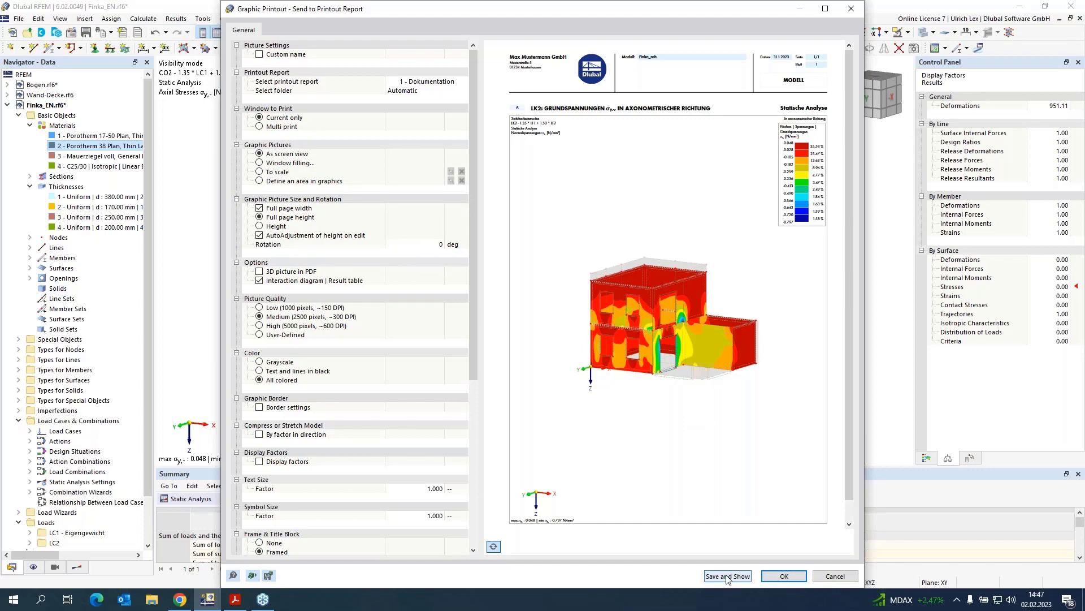
{"action": "left_click", "coordinate": [769, 577]}
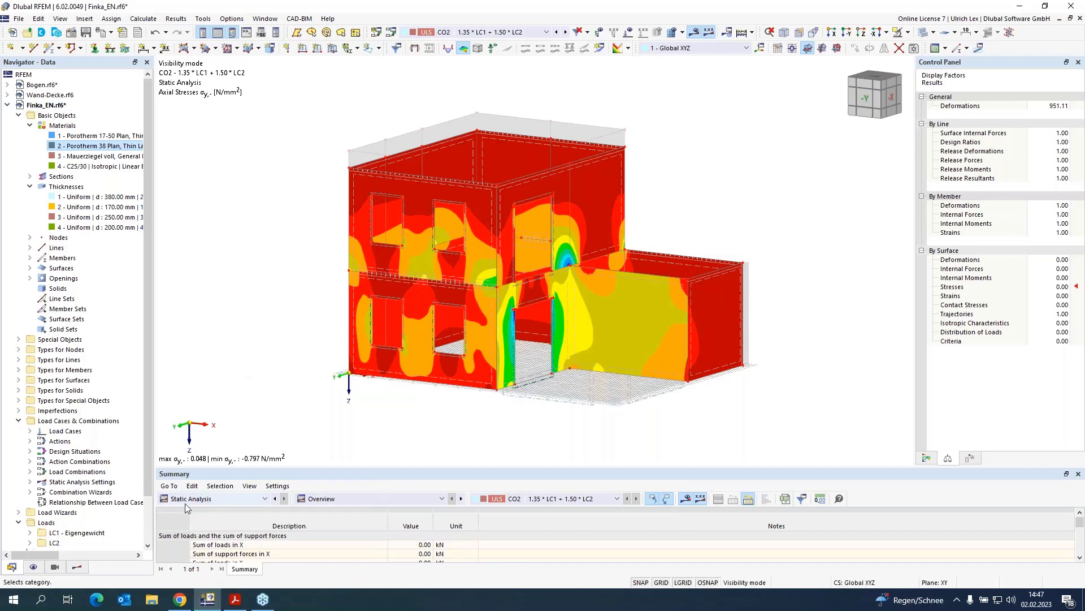
- Open the printout report 1 - Dokumentation, check the 7.3 LK2 Grundspannungen graphic, and close the report
{"action": "scroll", "coordinate": [63, 495], "scroll_direction": "down", "scroll_amount": 2}
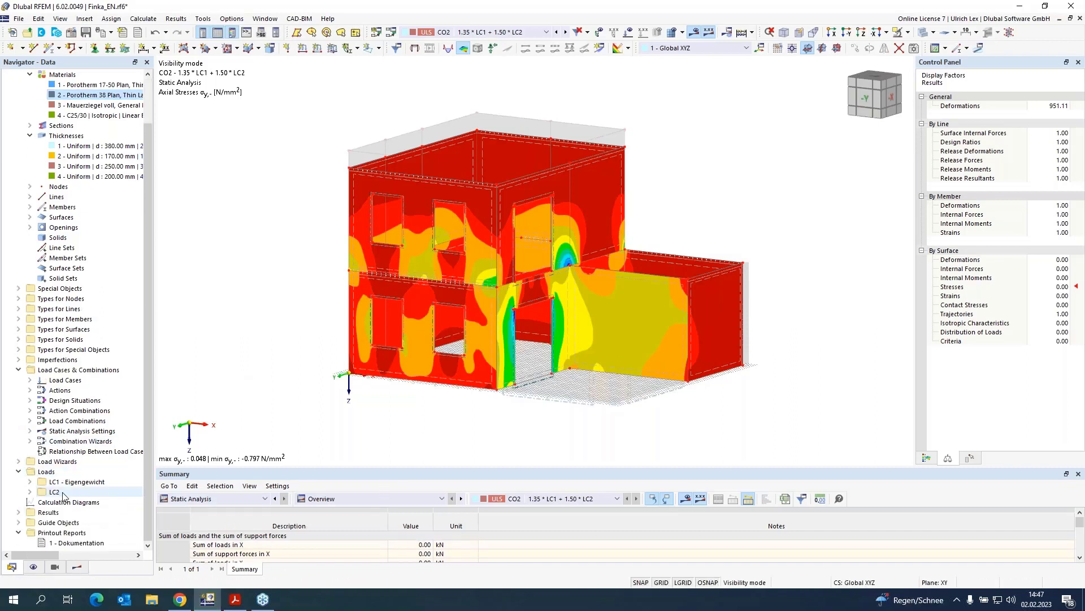
{"action": "left_click", "coordinate": [89, 544]}
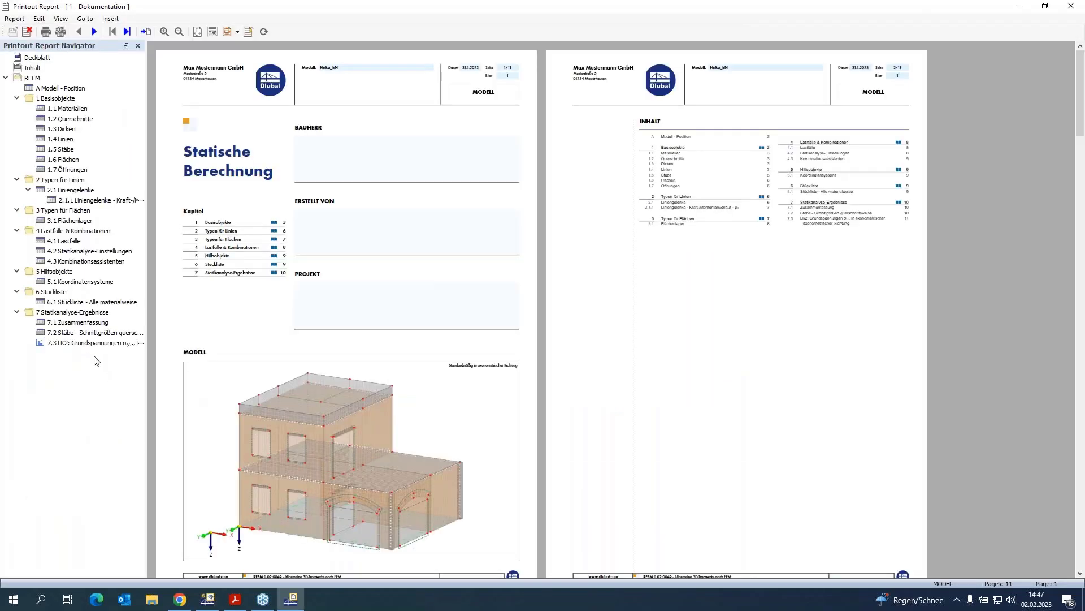
{"action": "left_click", "coordinate": [90, 342]}
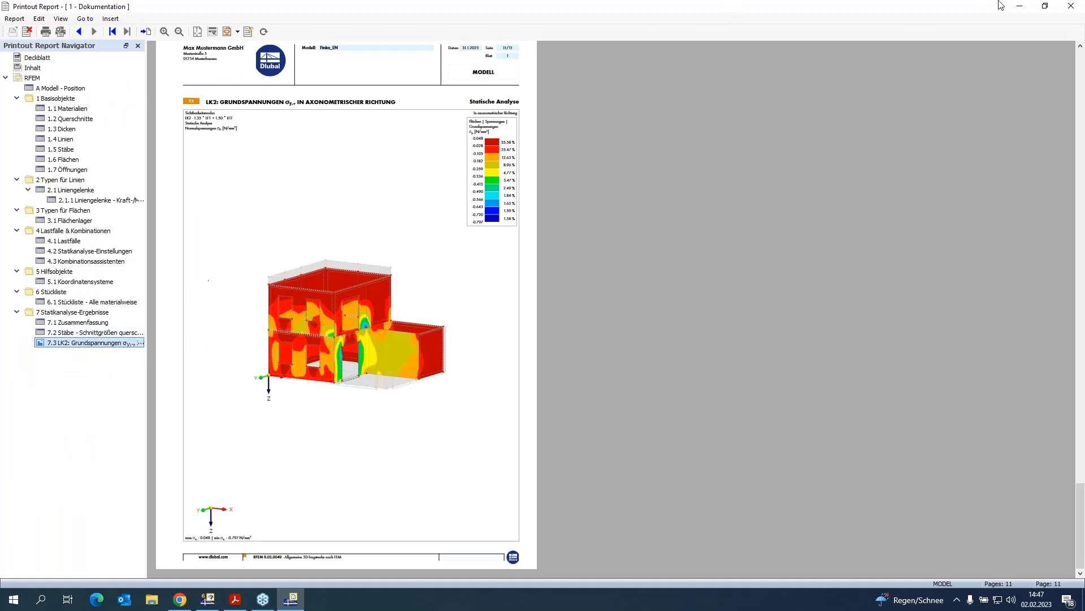
{"action": "left_click", "coordinate": [1069, 7]}
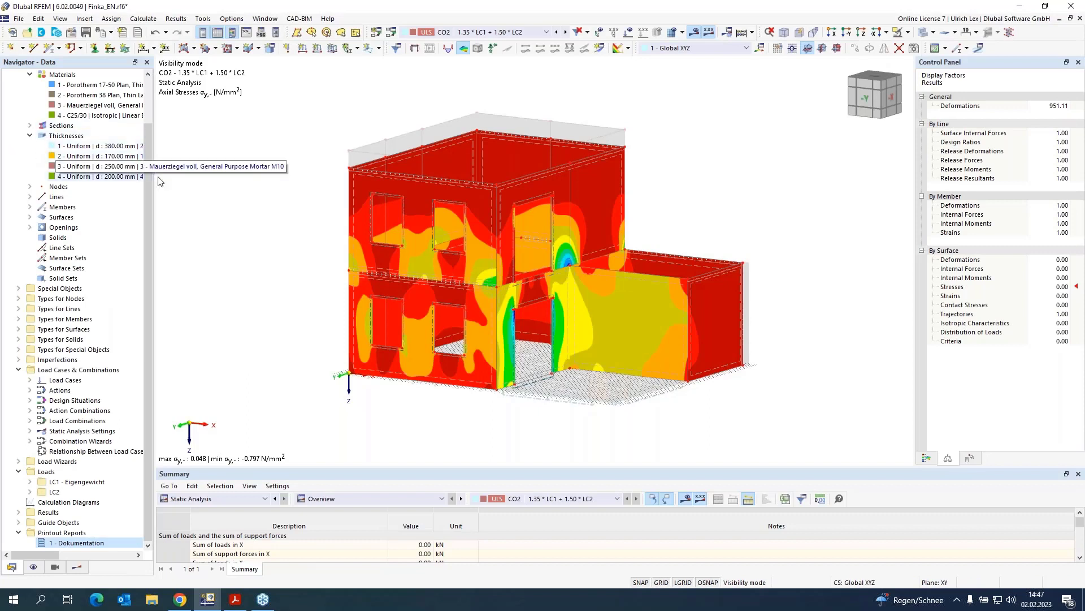
- Place the work plane origin at the upper wall corner and create a two-point result section from (1300, 0, -3900) to (2900, -7400, -6000) mm
{"action": "left_click", "coordinate": [793, 49]}
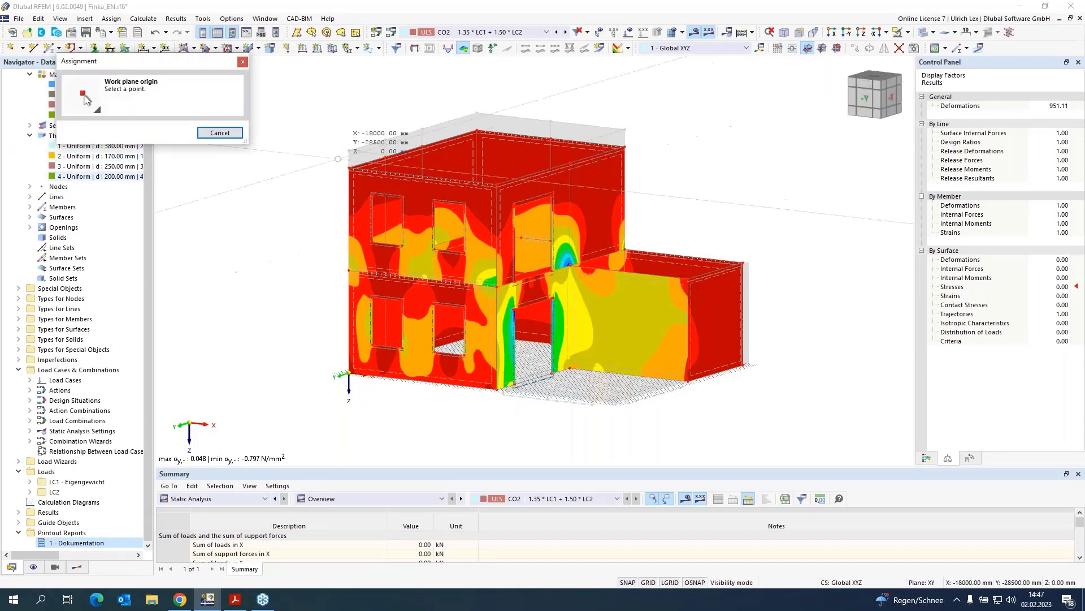
{"action": "left_click", "coordinate": [349, 168]}
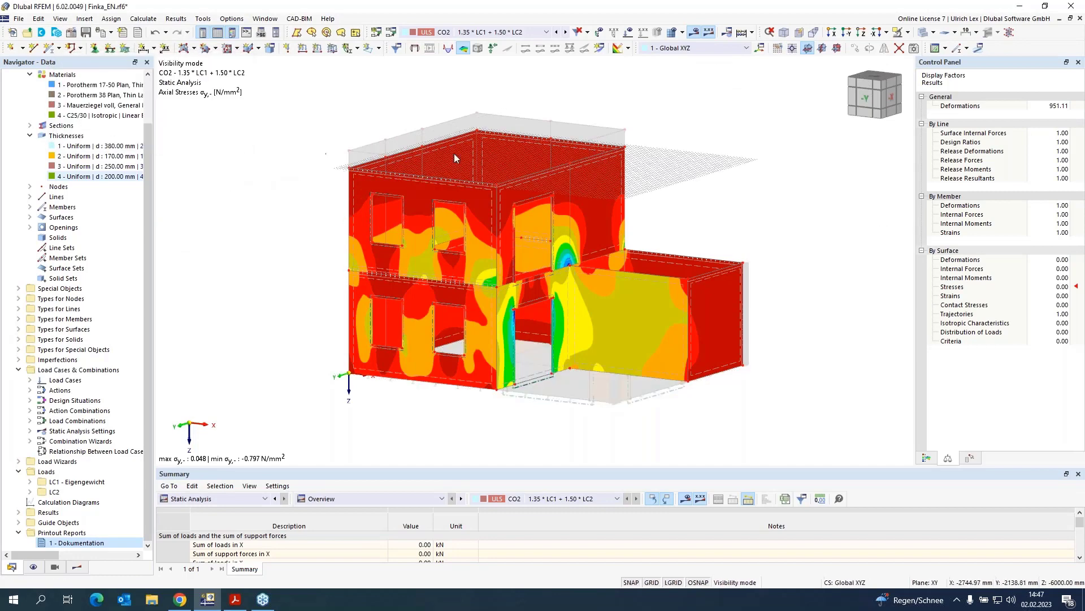
{"action": "left_click", "coordinate": [600, 49]}
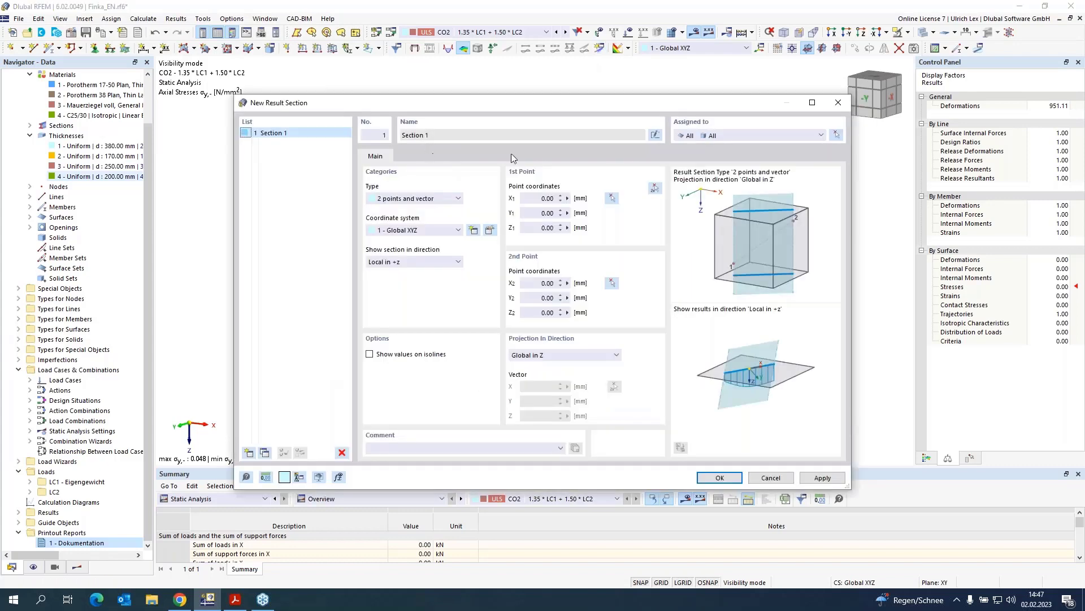
{"action": "left_click", "coordinate": [654, 187]}
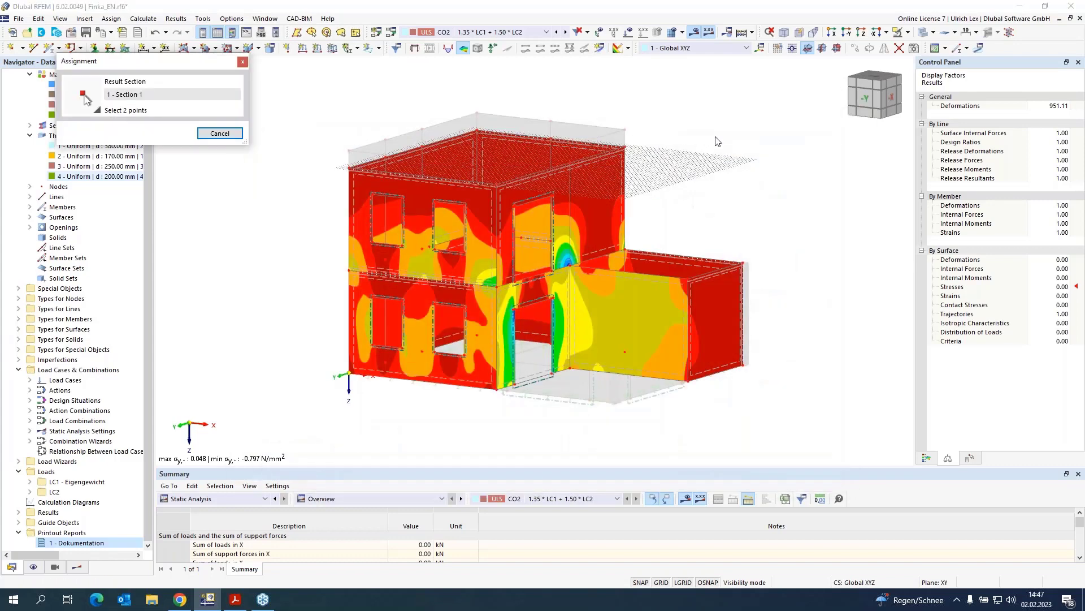
{"action": "middle_click_drag", "start_coordinate": [713, 122], "coordinate": [596, 215], "text": "ctrl"}
{"action": "scroll", "coordinate": [595, 215], "scroll_direction": "up", "scroll_amount": 8}
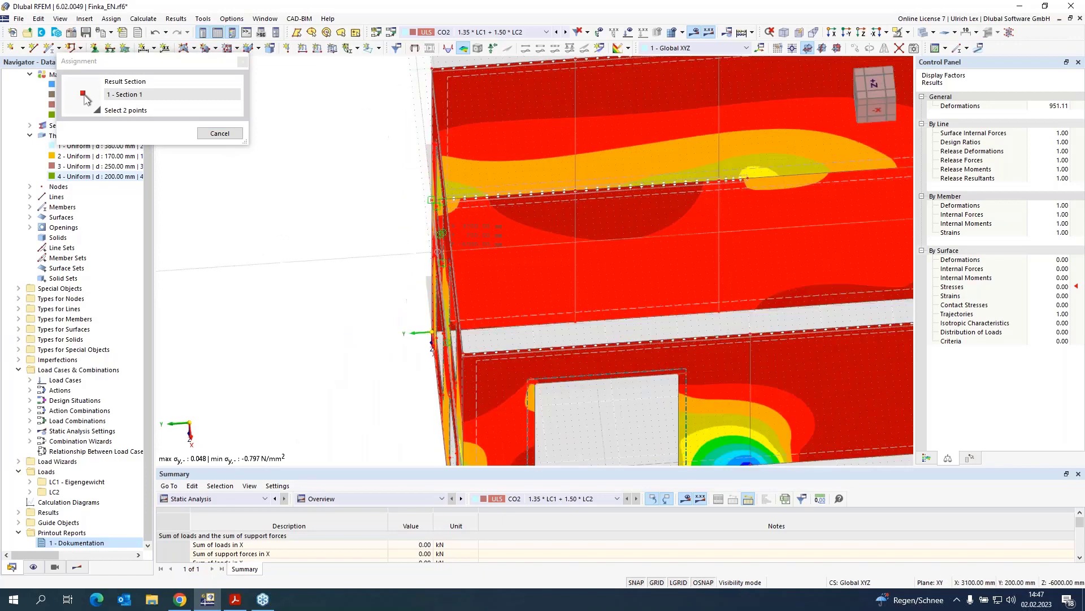
{"action": "scroll", "coordinate": [440, 234], "scroll_direction": "down", "scroll_amount": 5}
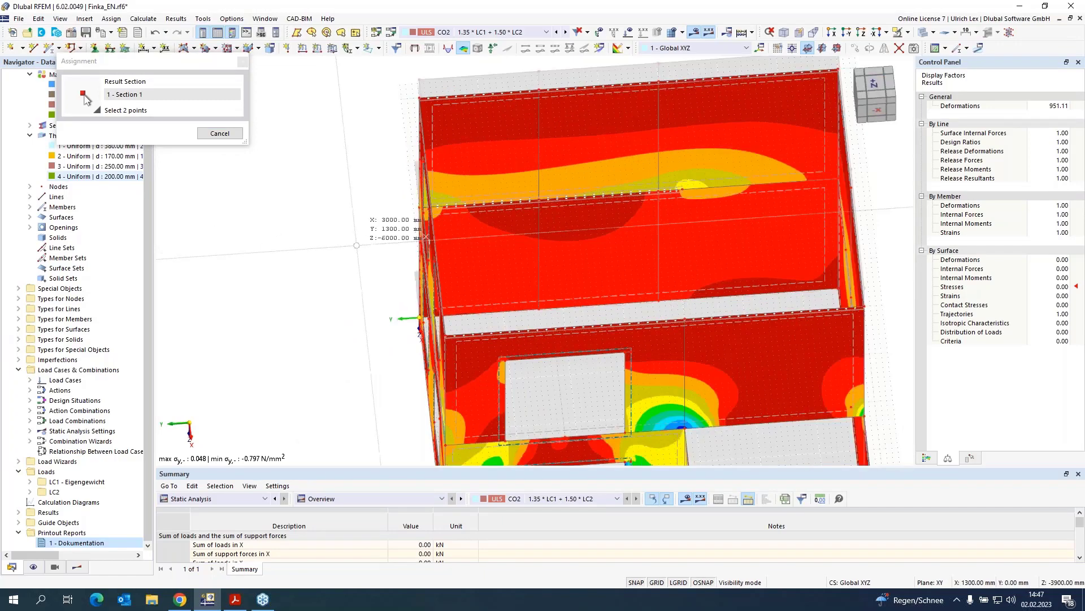
{"action": "scroll", "coordinate": [699, 217], "scroll_direction": "up", "scroll_amount": 5}
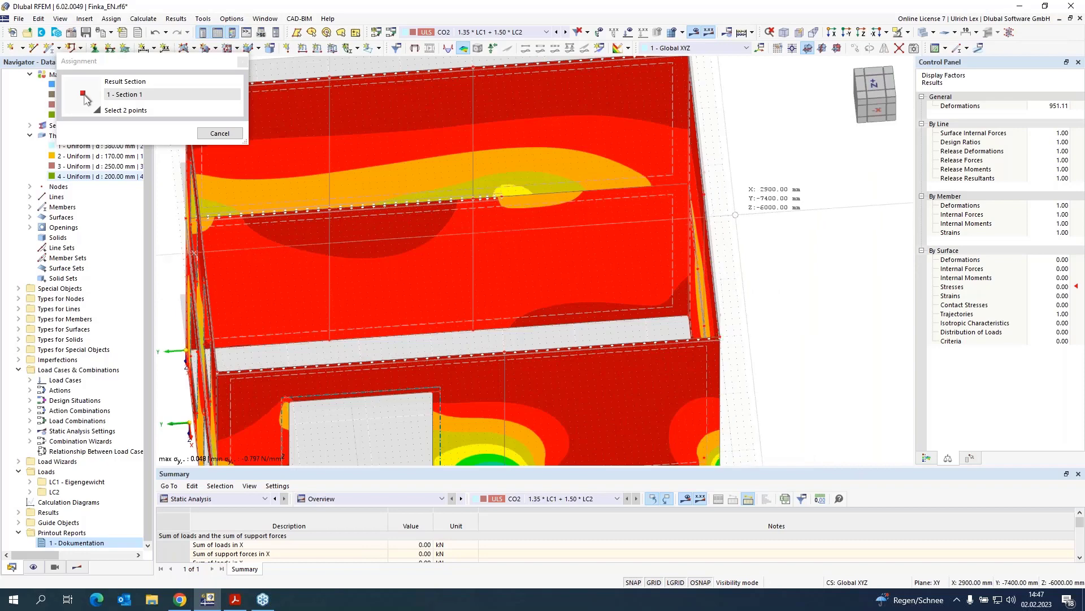
{"action": "left_click", "coordinate": [735, 215]}
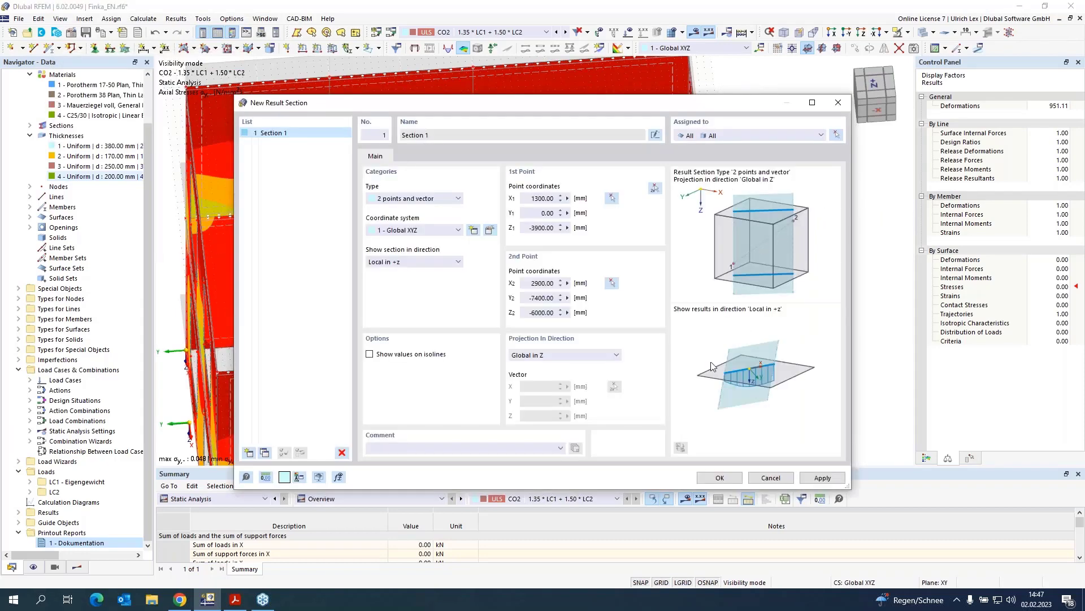
{"action": "left_click", "coordinate": [729, 479]}
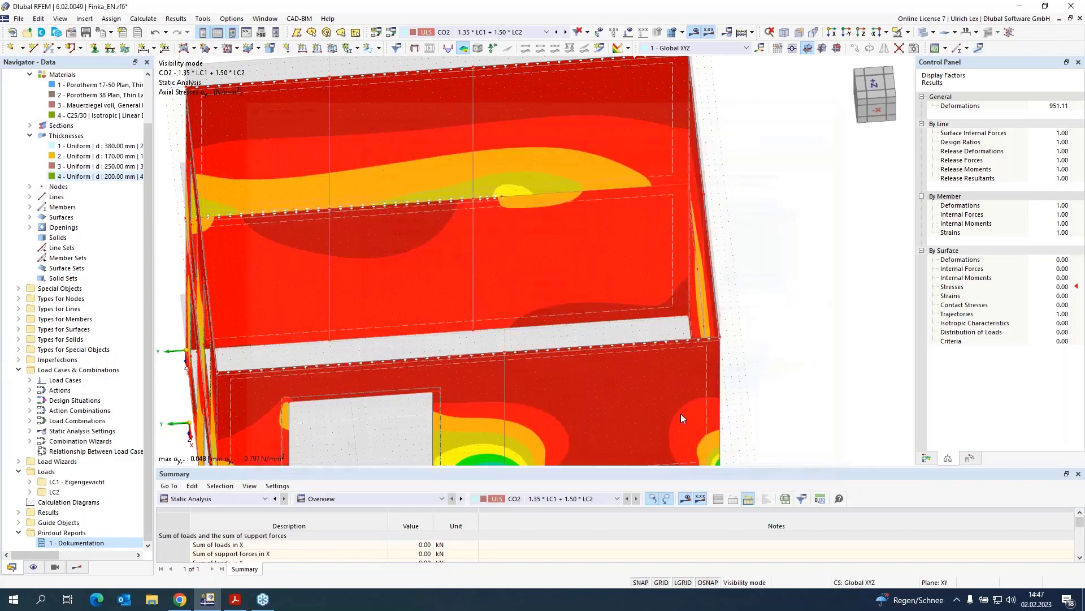
- Examine the σy,- stress diagram of Section 1 on the window wall where the storeys meet at the line hinge
{"action": "scroll", "coordinate": [809, 199], "scroll_direction": "down", "scroll_amount": 4}
{"action": "middle_click_drag", "start_coordinate": [499, 346], "coordinate": [530, 308], "text": "ctrl"}
{"action": "scroll", "coordinate": [531, 305], "scroll_direction": "up", "scroll_amount": 3}
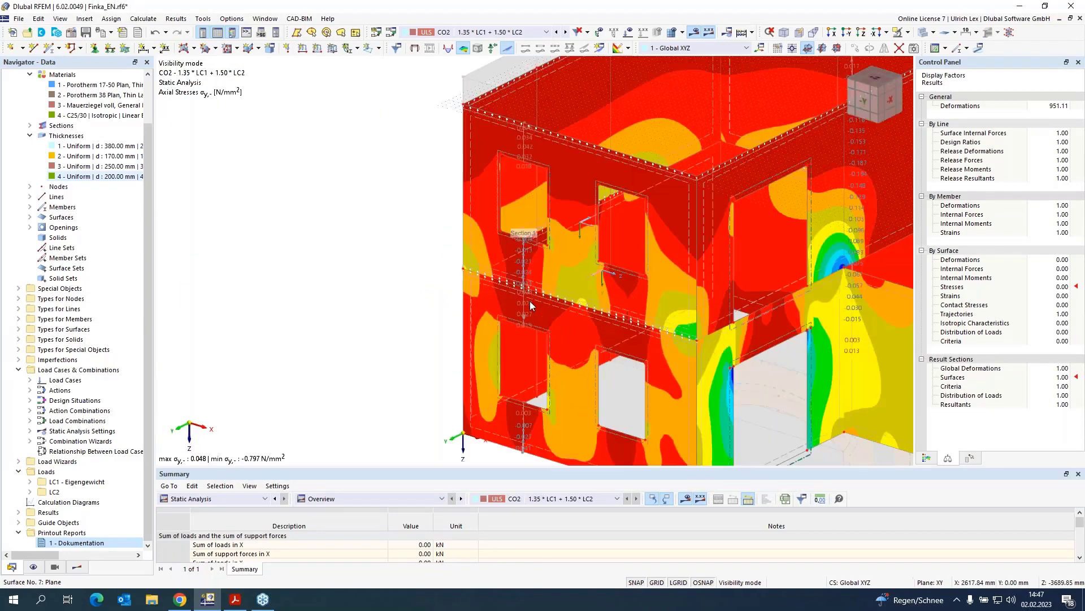
{"action": "scroll", "coordinate": [530, 301], "scroll_direction": "up", "scroll_amount": 5}
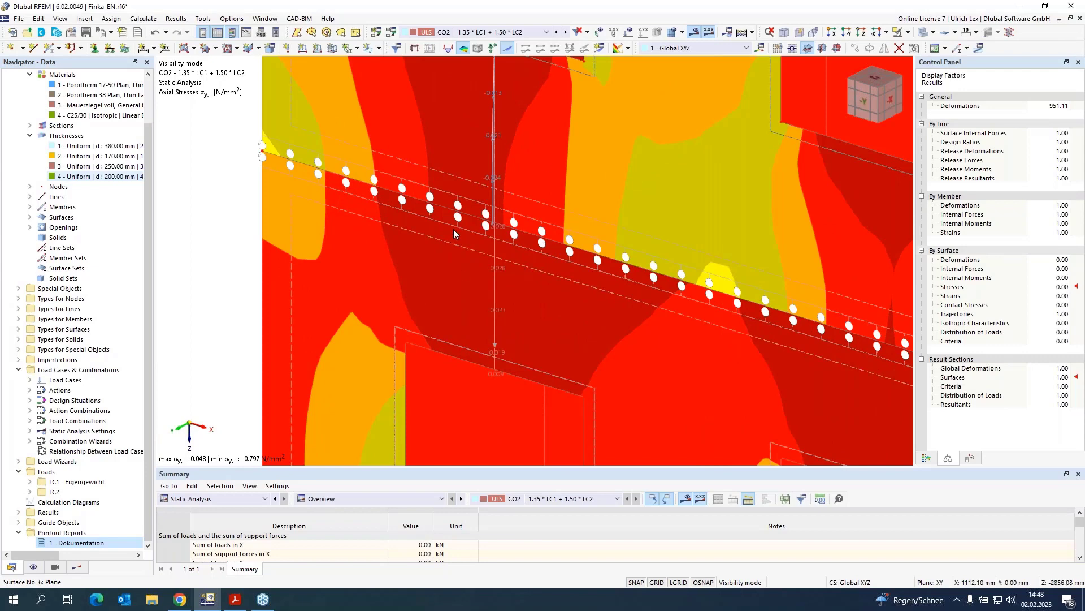
{"action": "scroll", "coordinate": [505, 221], "scroll_direction": "up", "scroll_amount": 4}
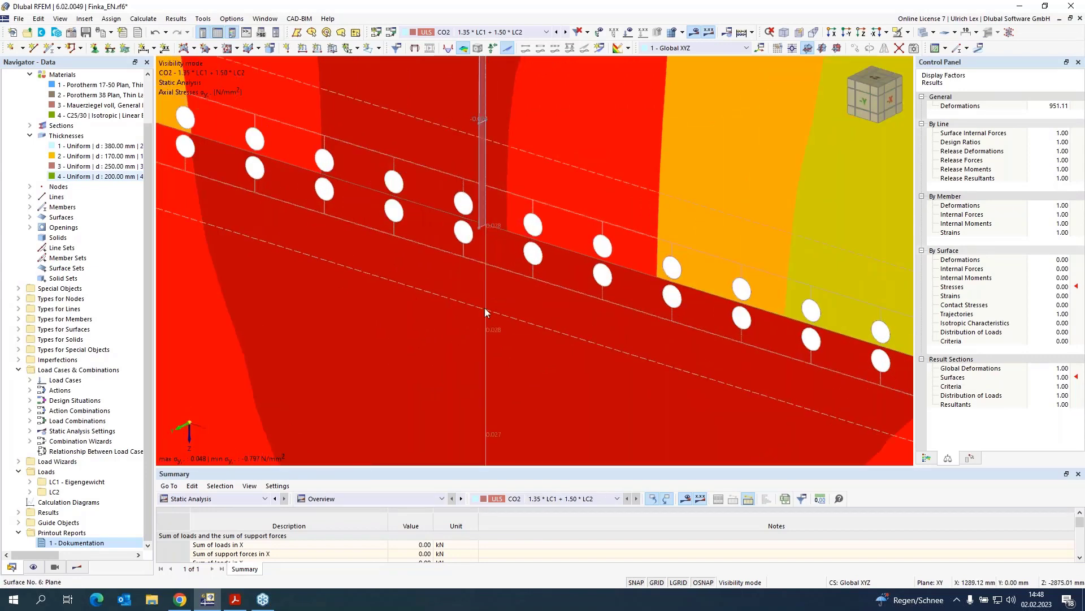
{"action": "scroll", "coordinate": [482, 370], "scroll_direction": "down", "scroll_amount": 1}
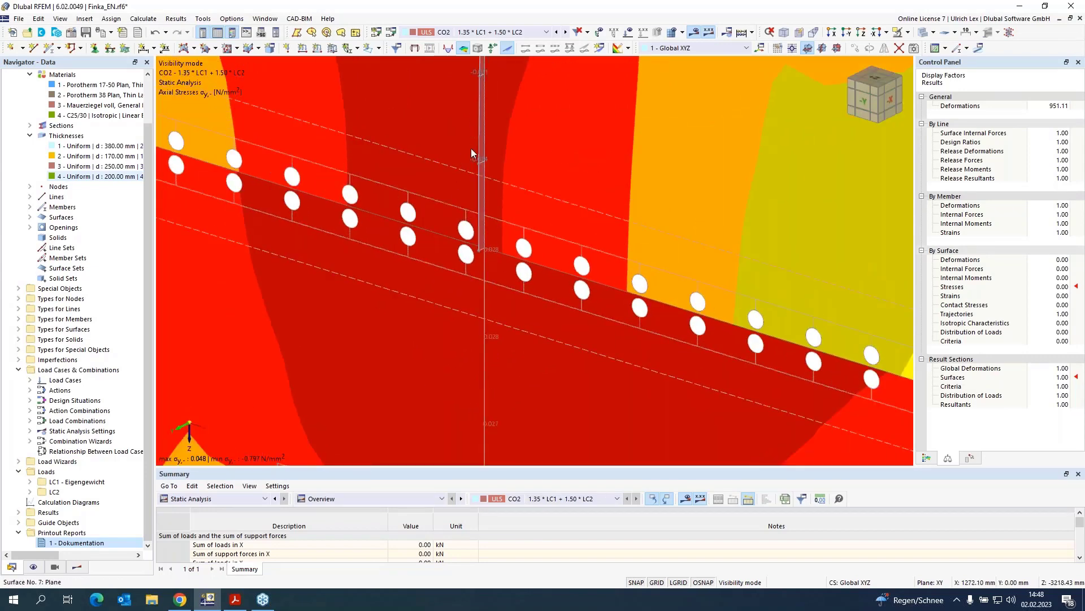
{"action": "scroll", "coordinate": [526, 90], "scroll_direction": "down", "scroll_amount": 3}
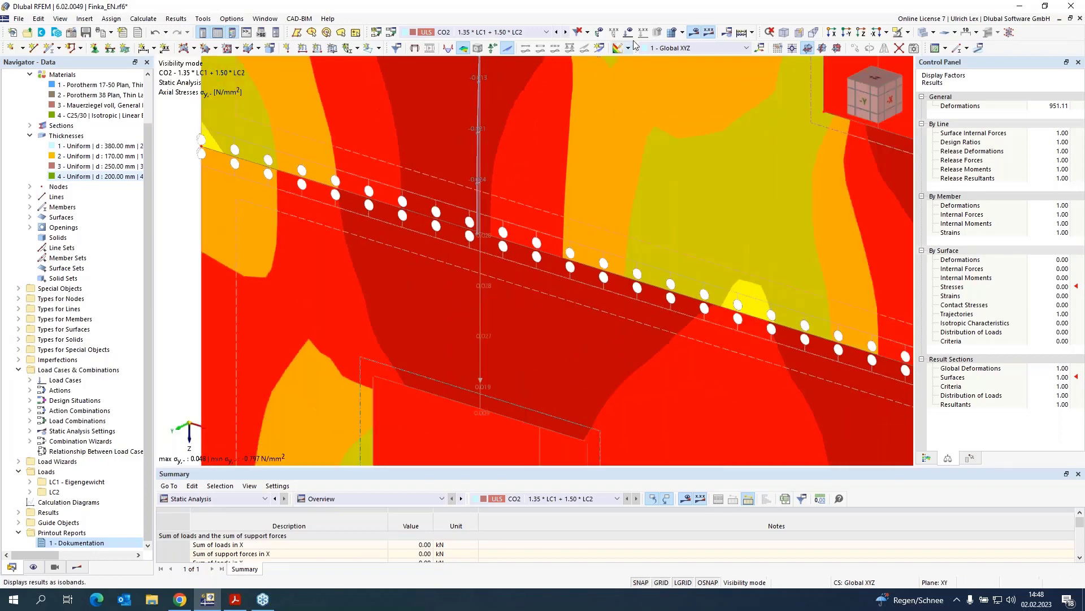
- Turn off the coloured surface result display and check the Section 1 stress diagram at the line hinge between the storeys
{"action": "left_click", "coordinate": [628, 48]}
{"action": "left_click", "coordinate": [625, 113]}
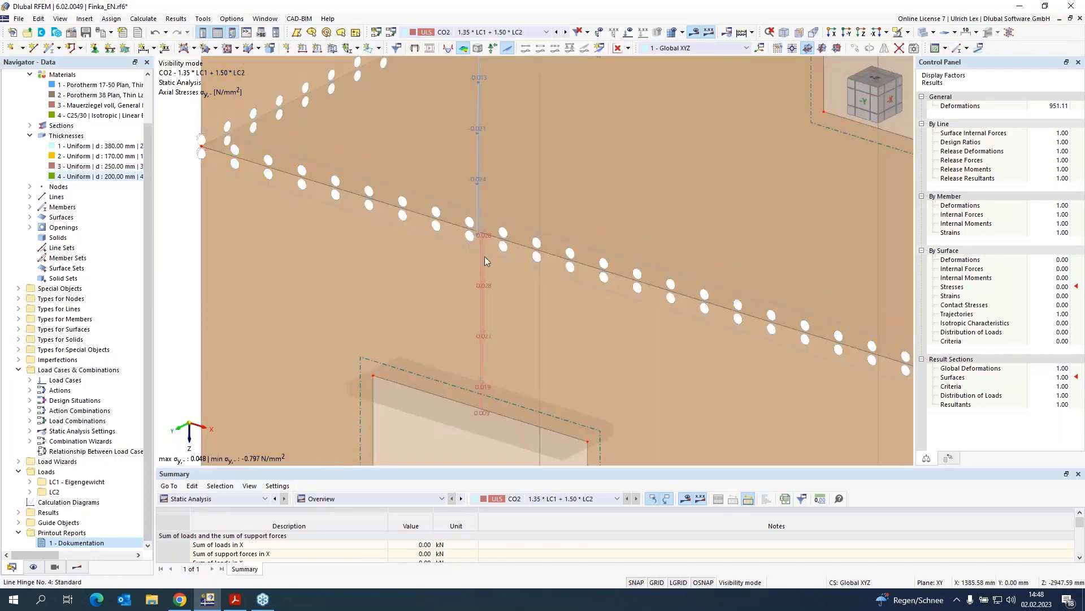
{"action": "scroll", "coordinate": [529, 249], "scroll_direction": "up", "scroll_amount": 2}
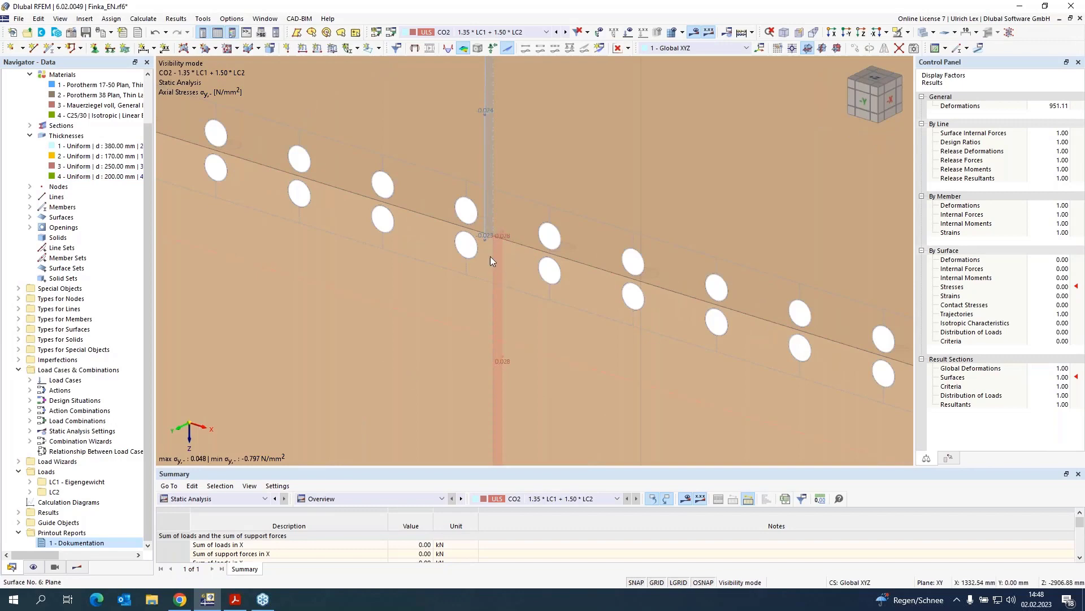
{"action": "scroll", "coordinate": [457, 294], "scroll_direction": "down", "scroll_amount": 2}
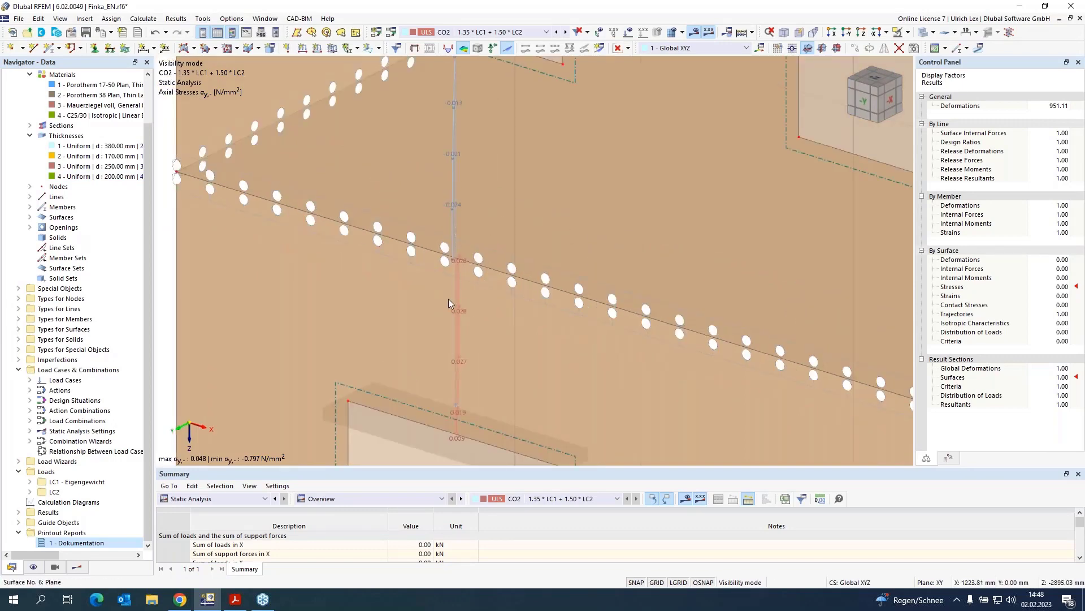
{"action": "scroll", "coordinate": [382, 311], "scroll_direction": "down", "scroll_amount": 1}
{"action": "scroll", "coordinate": [382, 308], "scroll_direction": "down", "scroll_amount": 3}
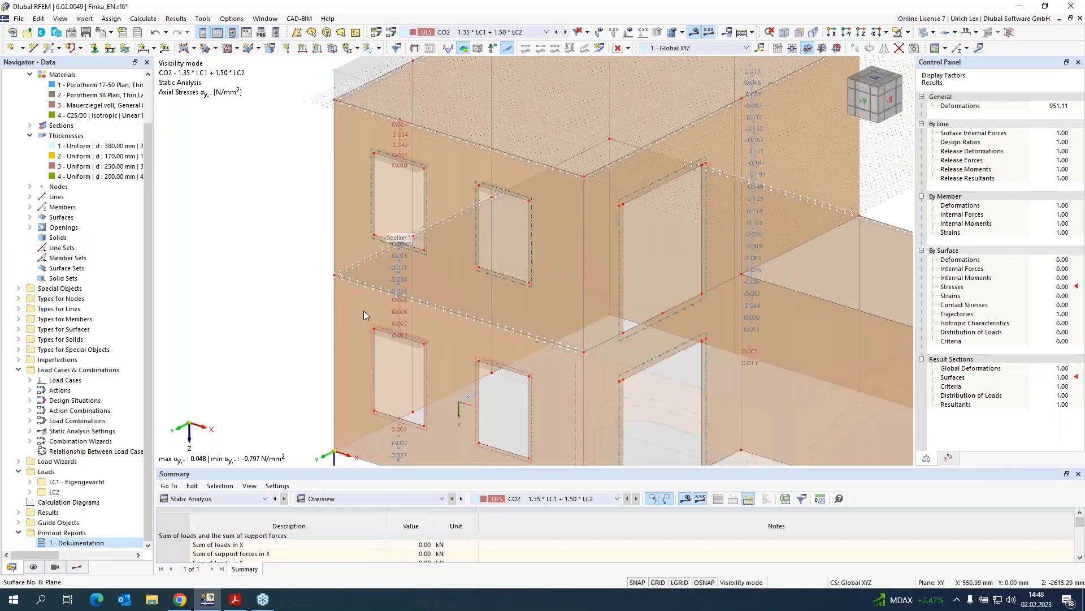
- Display the basic internal force my on the surfaces and check its Section 1 diagram at the line hinge
{"action": "left_click", "coordinate": [77, 566]}
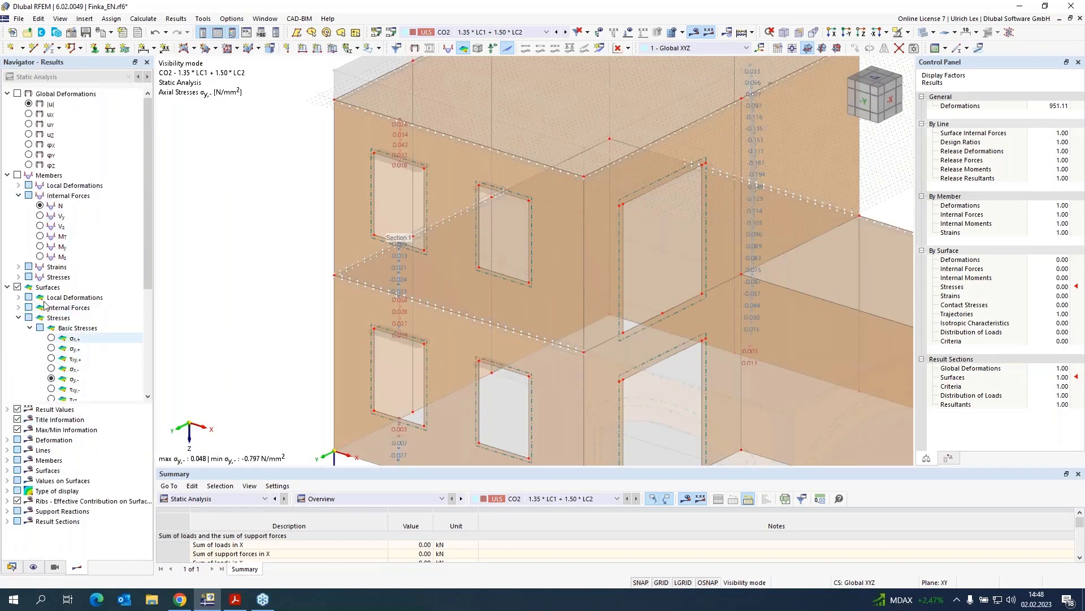
{"action": "left_click", "coordinate": [18, 307]}
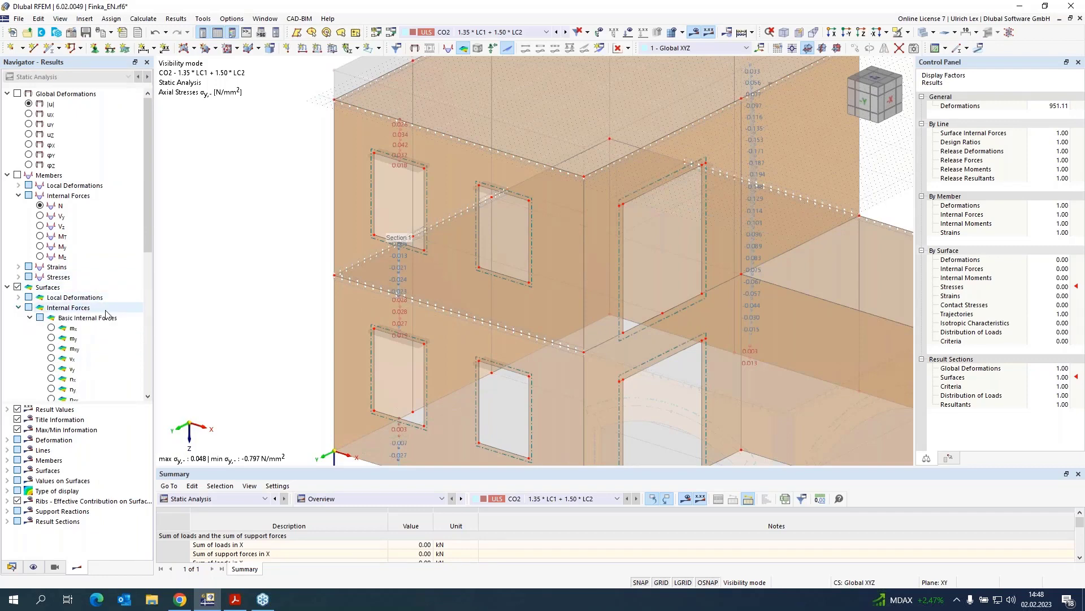
{"action": "left_click", "coordinate": [51, 339]}
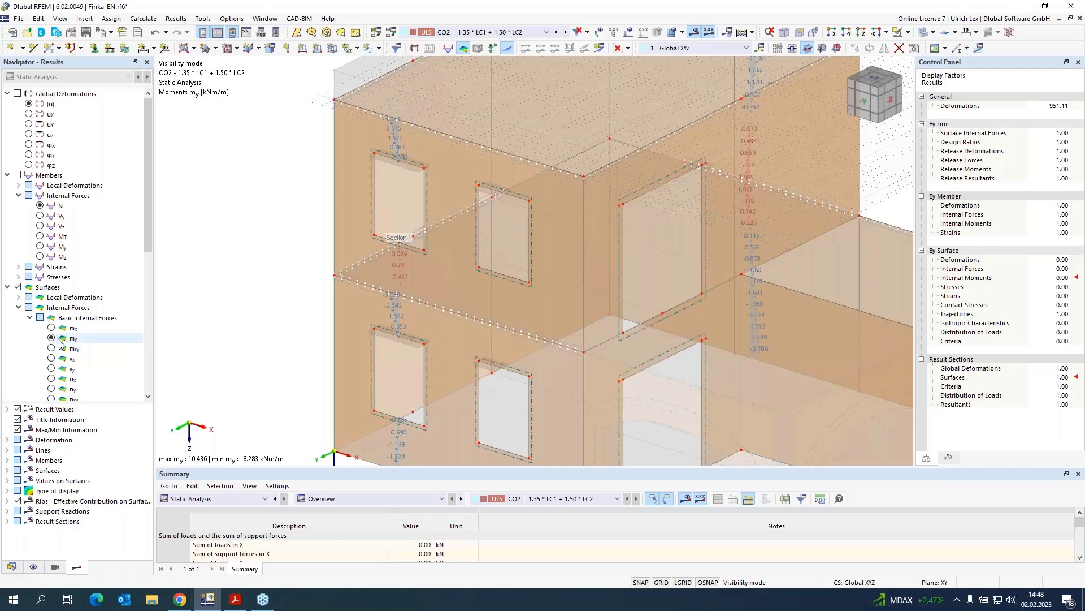
{"action": "scroll", "coordinate": [378, 294], "scroll_direction": "up", "scroll_amount": 10}
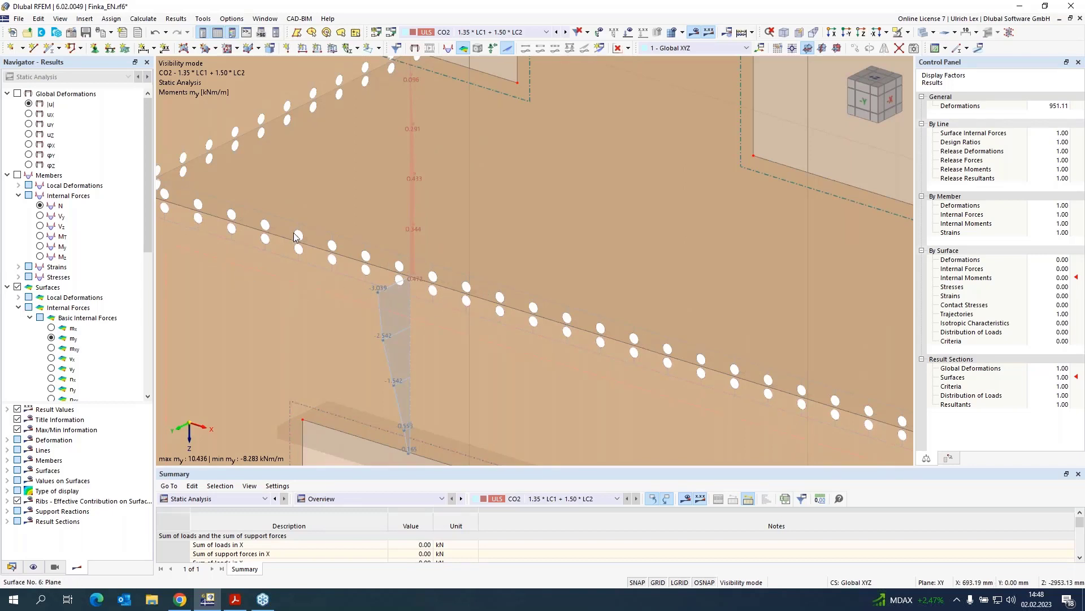
{"action": "scroll", "coordinate": [295, 236], "scroll_direction": "down", "scroll_amount": 8}
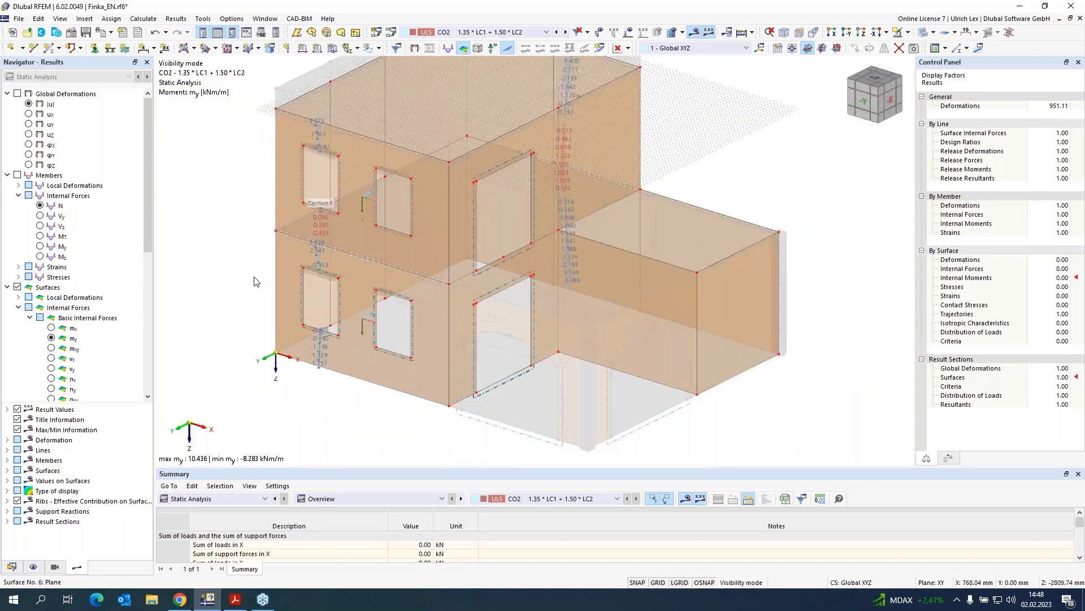
- Start a new member on the vertical wall line 144 and set its member type to Result Beam
{"action": "middle_click_drag", "start_coordinate": [221, 314], "coordinate": [417, 338], "text": "ctrl"}
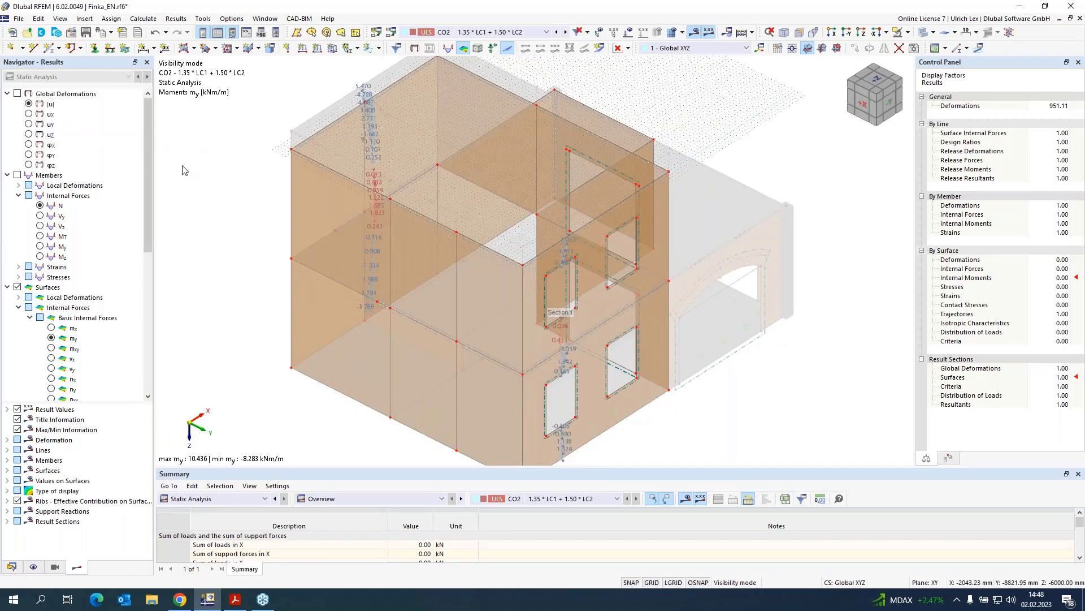
{"action": "double_click", "coordinate": [458, 411]}
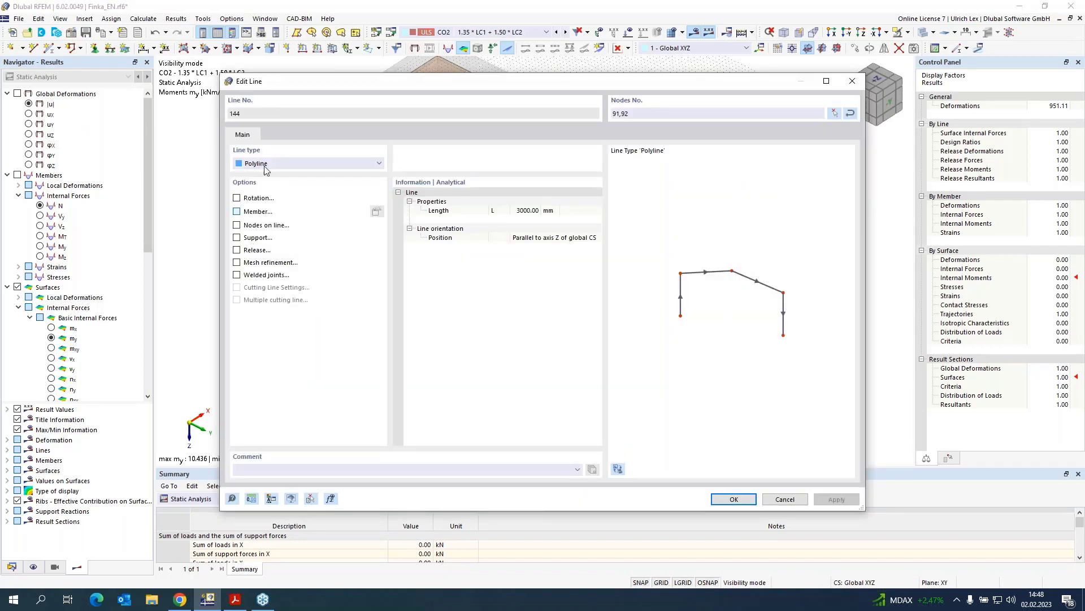
{"action": "left_click", "coordinate": [266, 144]}
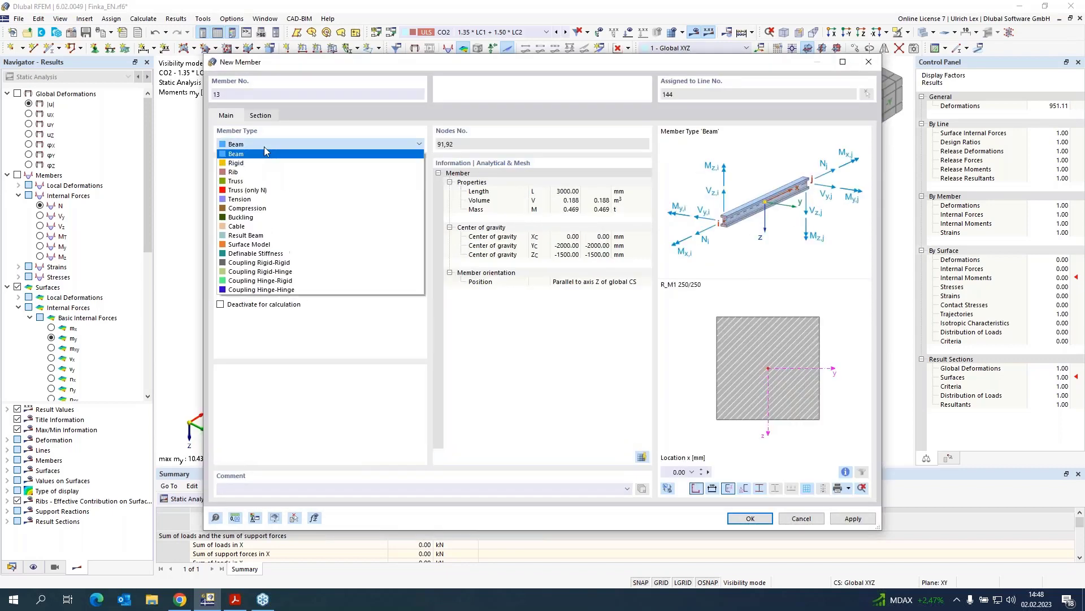
{"action": "left_click", "coordinate": [324, 235]}
- Keep the result beam integrating stresses within a block with square base and set its dimension Yz to 1000 mm
{"action": "left_click", "coordinate": [266, 116]}
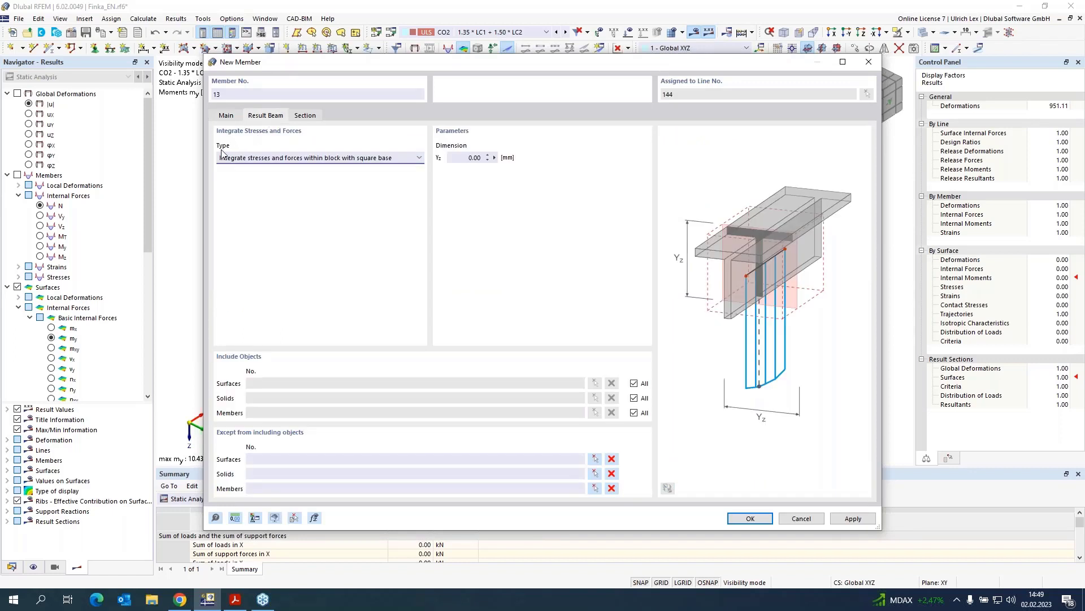
{"action": "left_click", "coordinate": [405, 159]}
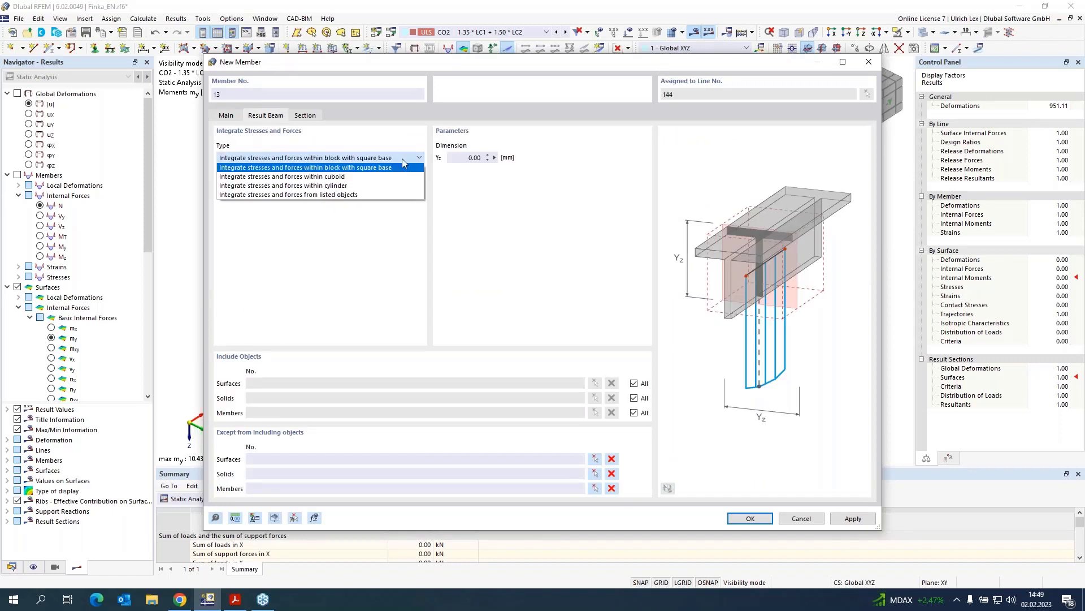
{"action": "left_click", "coordinate": [402, 158]}
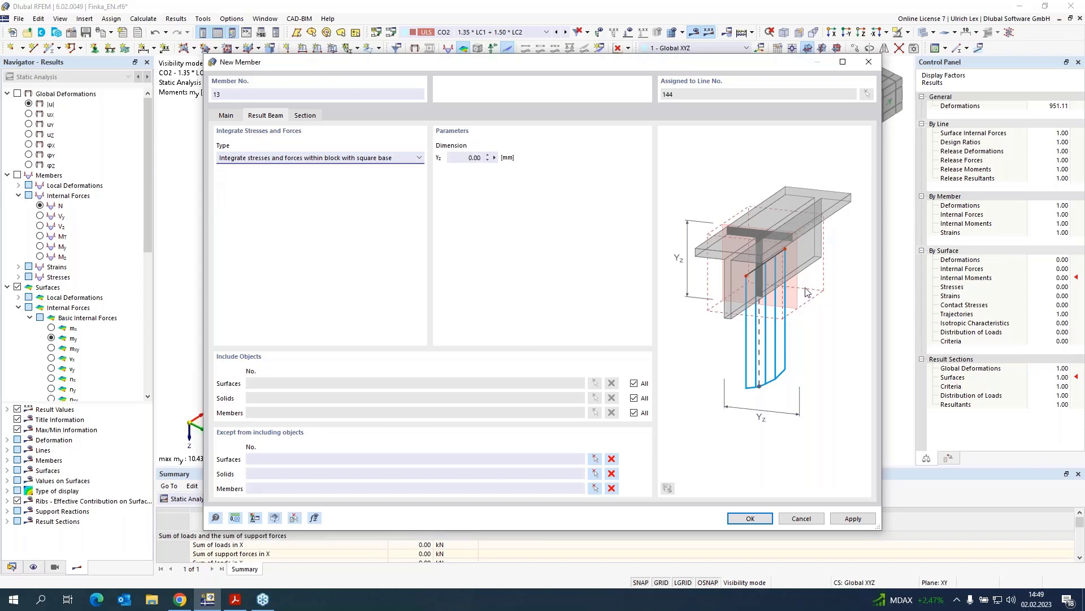
{"action": "left_click", "coordinate": [464, 159]}
- Restrict the surfaces included in the result beam to surface 2, the ground-floor wall containing line 144
{"action": "left_click", "coordinate": [634, 384]}
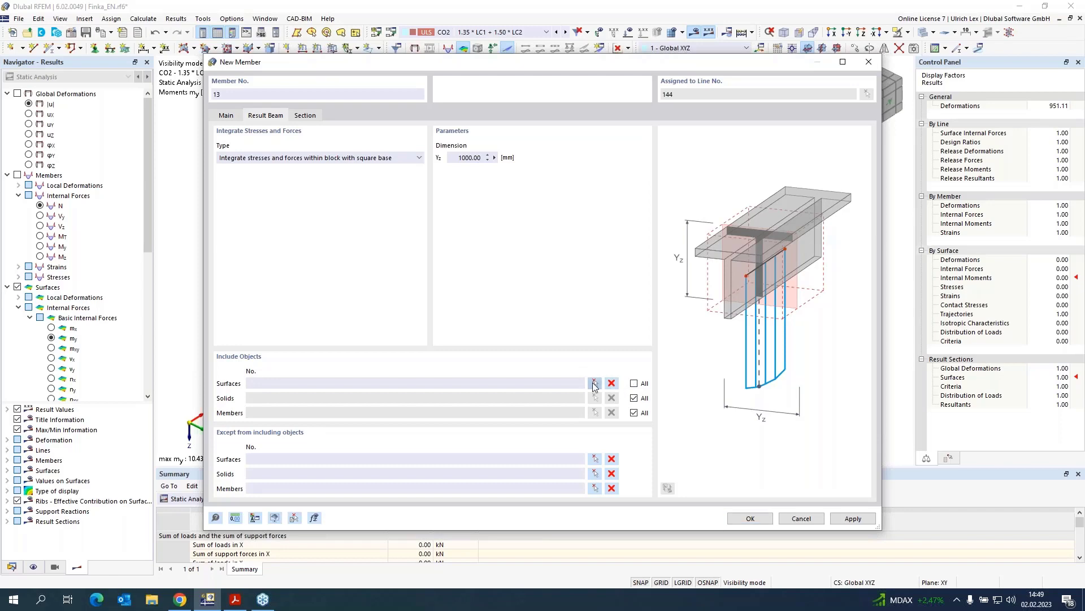
{"action": "left_click", "coordinate": [594, 384]}
{"action": "scroll", "coordinate": [496, 354], "scroll_direction": "up", "scroll_amount": 5}
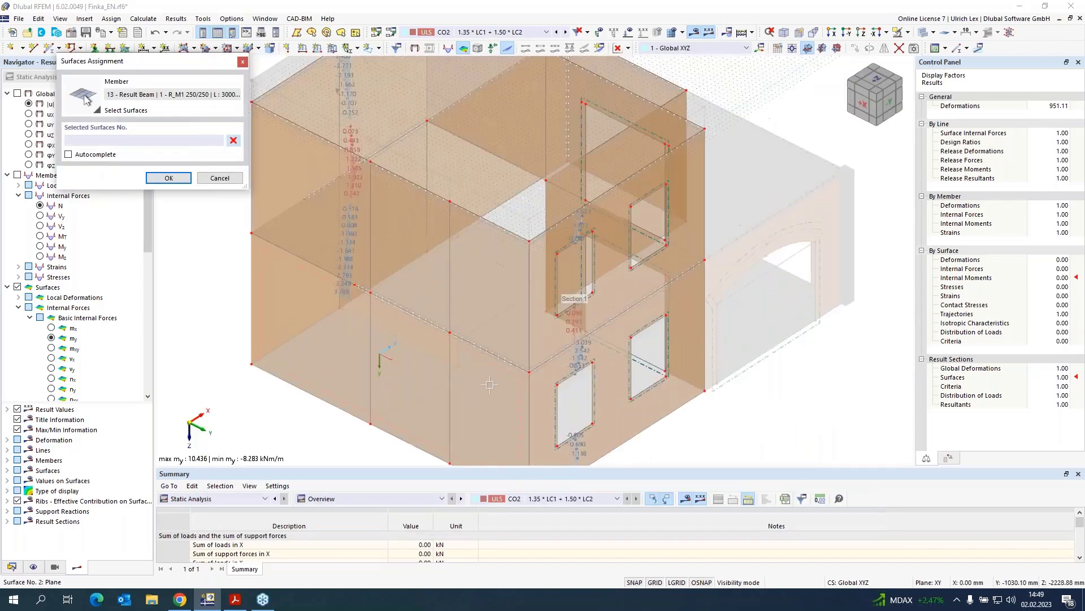
{"action": "left_click", "coordinate": [496, 353]}
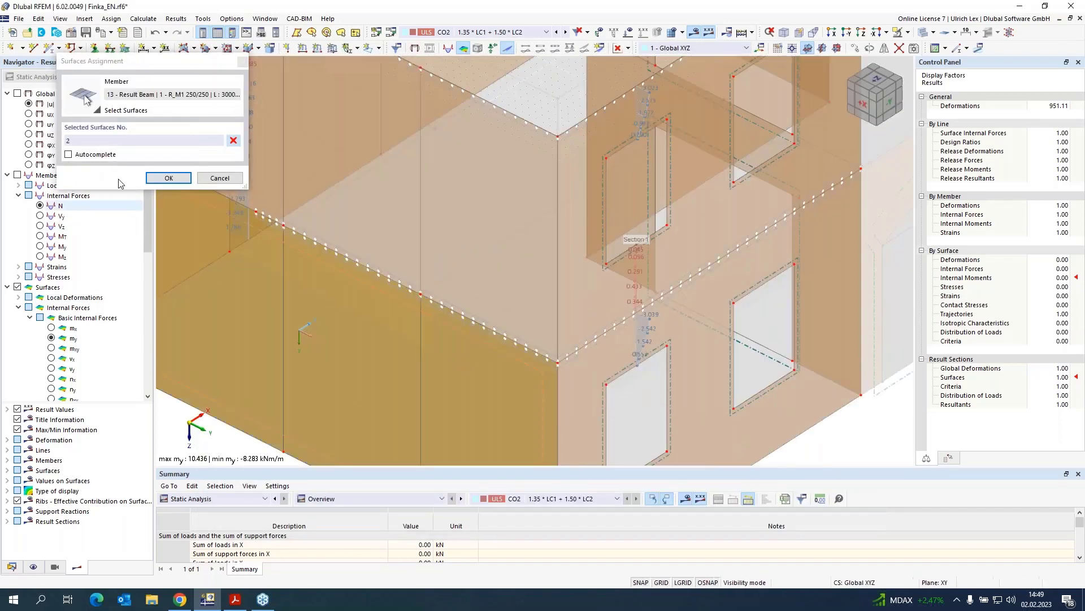
{"action": "left_click", "coordinate": [159, 178]}
- Create a new 50/50 mm massive rectangle section in C25/30 for the result beam on line 144
{"action": "left_click", "coordinate": [311, 117]}
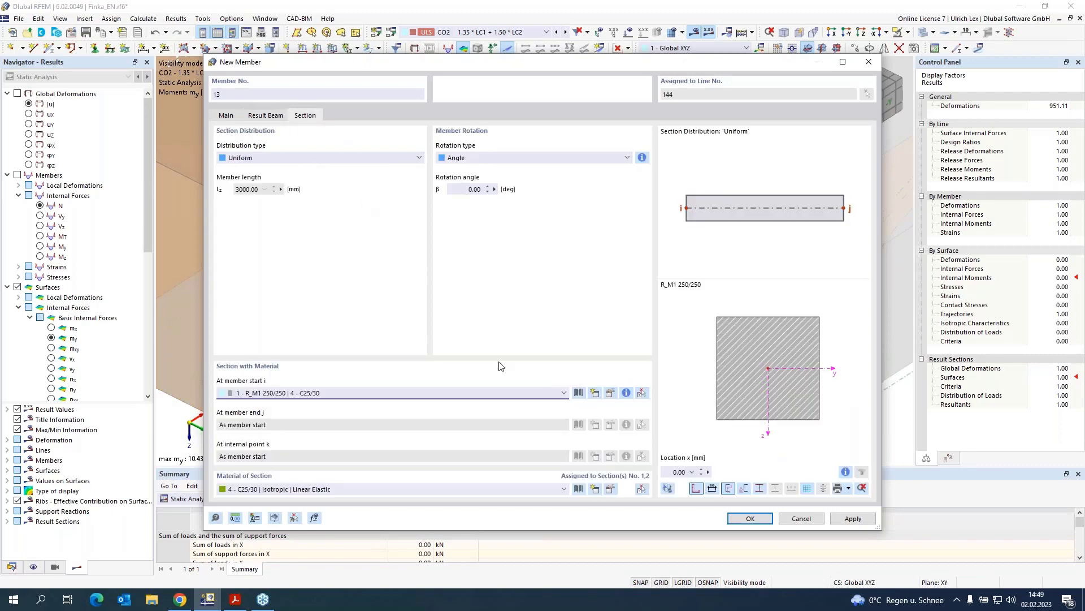
{"action": "left_click", "coordinate": [596, 394]}
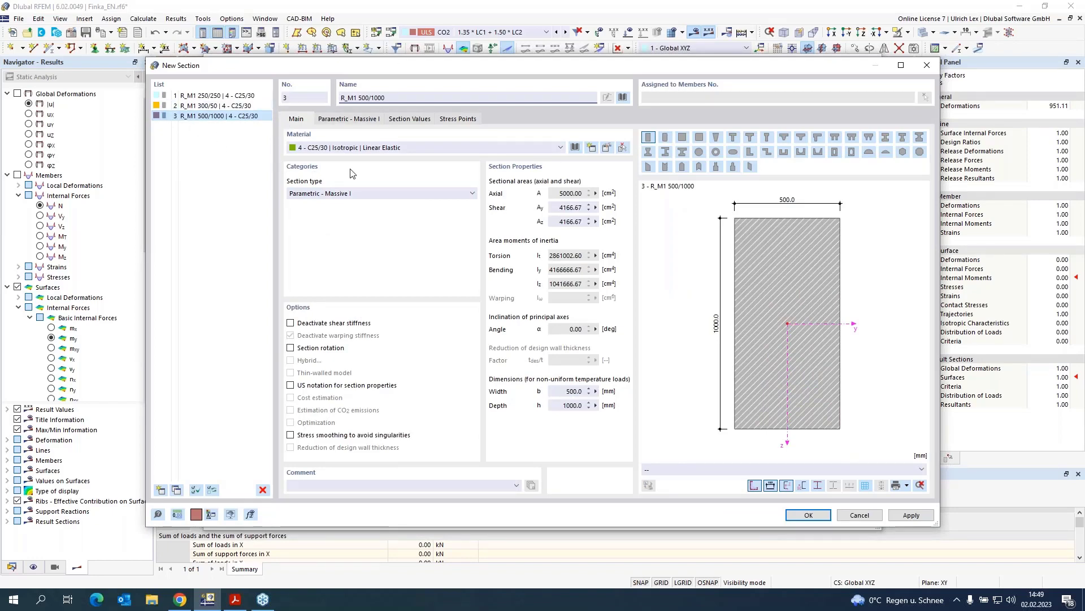
{"action": "left_click", "coordinate": [368, 120]}
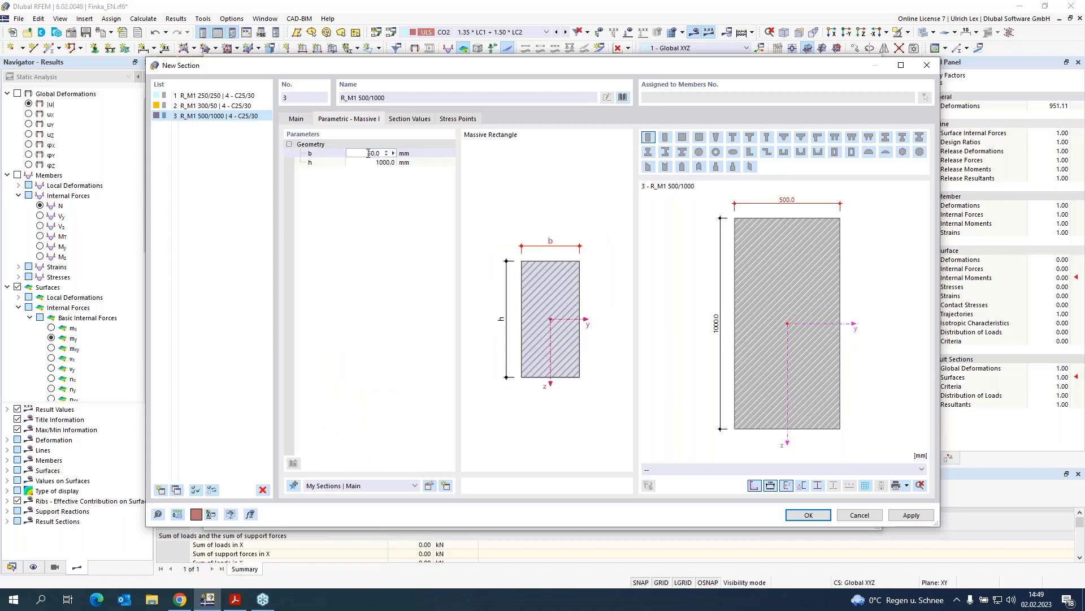
{"action": "key", "text": "Tab"}
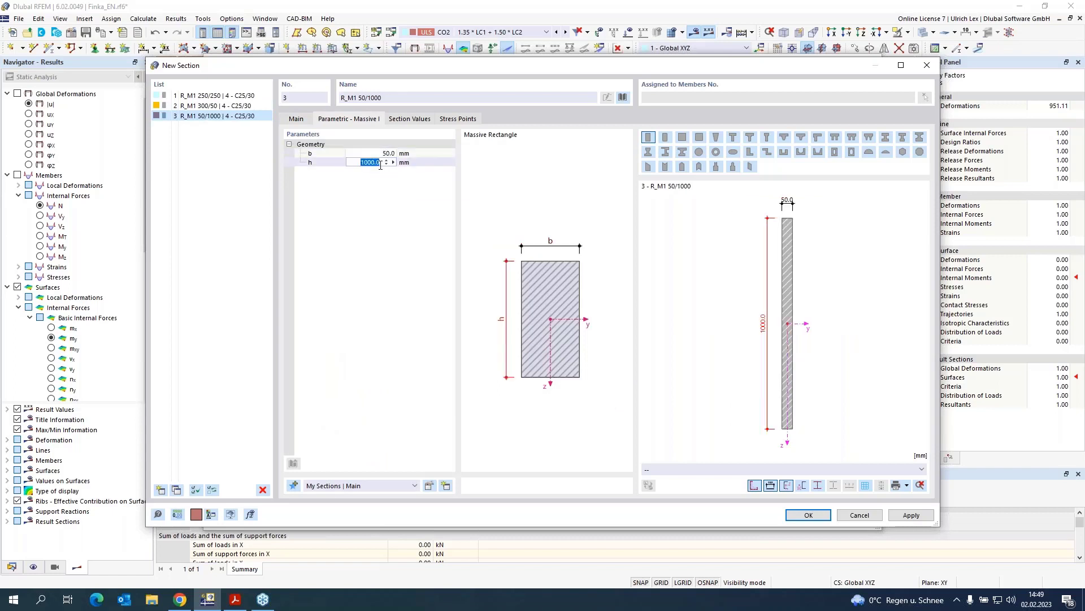
{"action": "type", "text": "50"}
{"action": "left_click", "coordinate": [396, 180]}
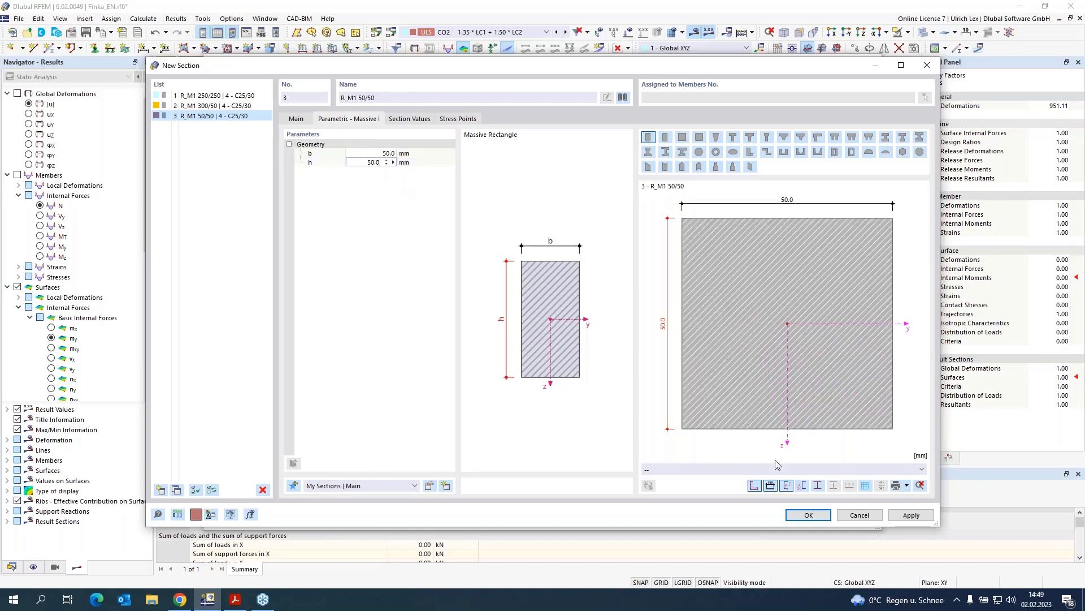
{"action": "left_click", "coordinate": [797, 516]}
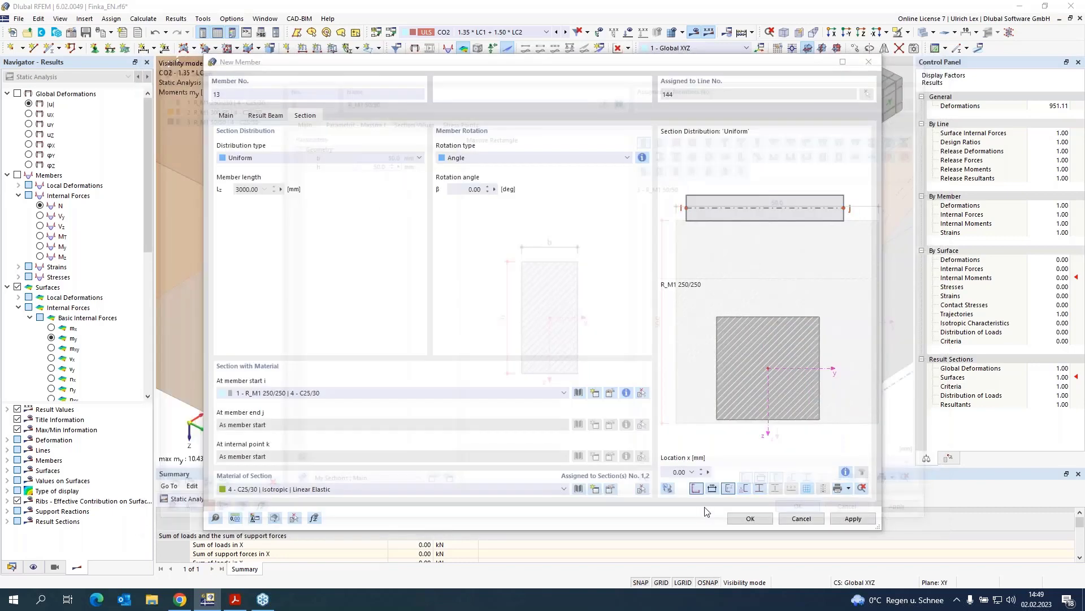
- Finish the result beam definition on line 144 and save the model
{"action": "left_click", "coordinate": [758, 520]}
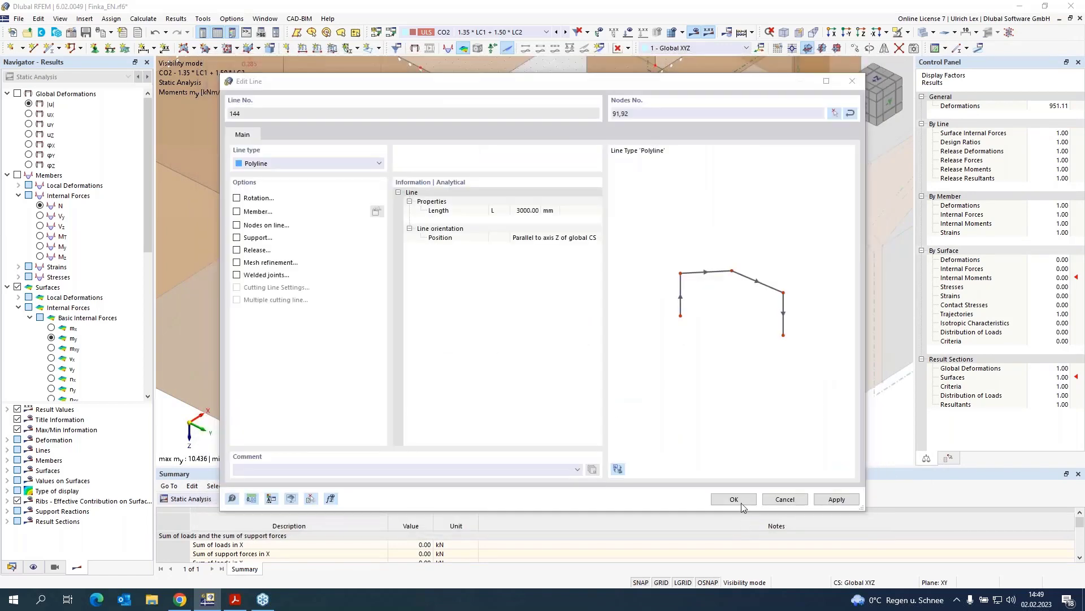
{"action": "left_click", "coordinate": [734, 498]}
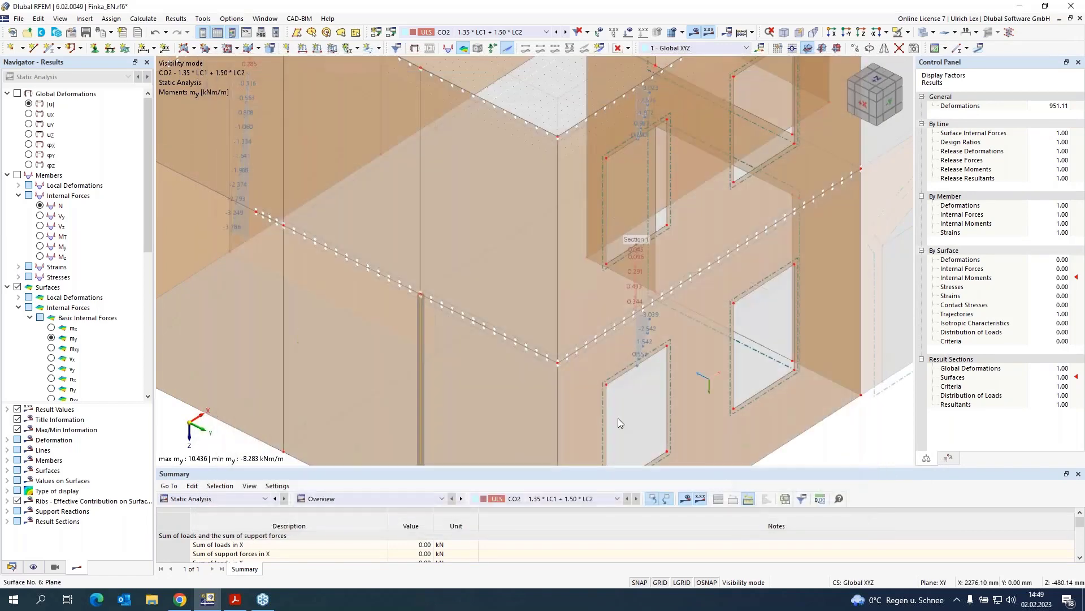
{"action": "key", "text": "ctrl+s"}
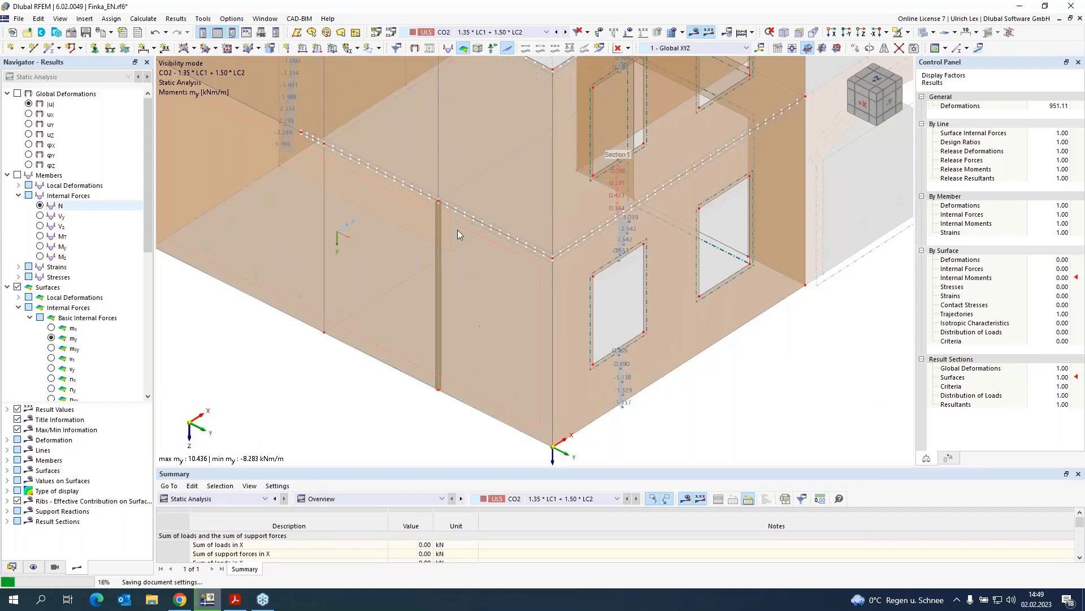
- Display the member results on the ground-floor result beam, first the axial force N and then the moment My
{"action": "left_click", "coordinate": [17, 174]}
{"action": "left_click", "coordinate": [8, 175]}
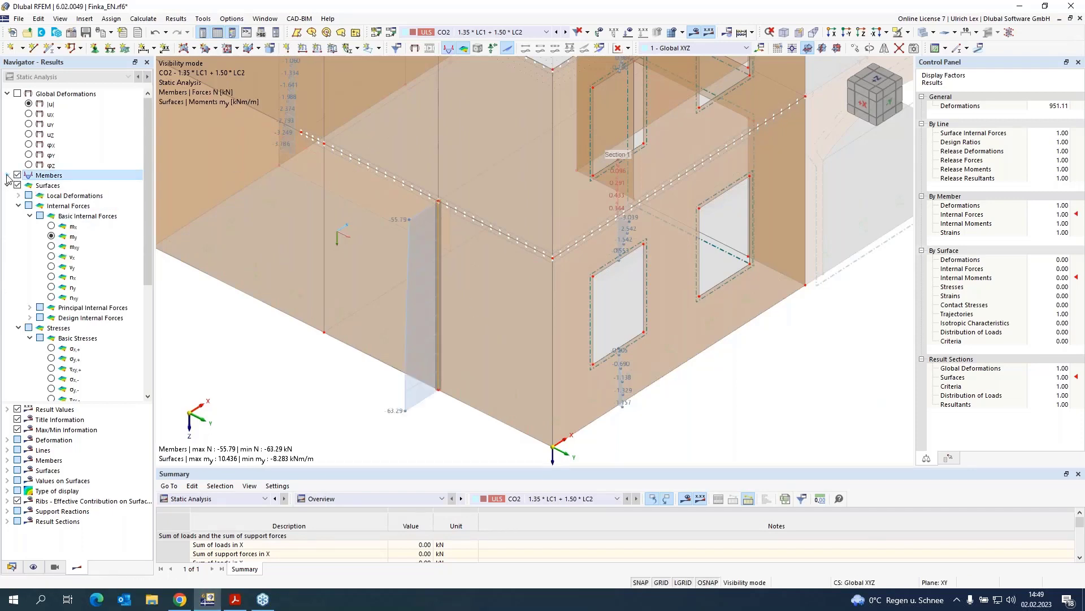
{"action": "left_click", "coordinate": [9, 175]}
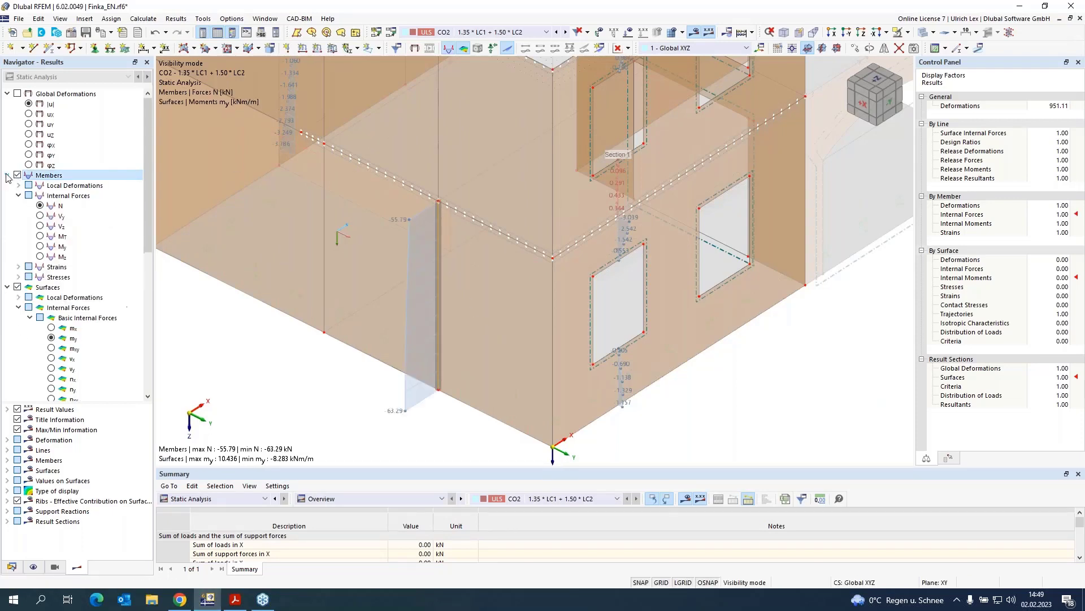
{"action": "left_click", "coordinate": [41, 246]}
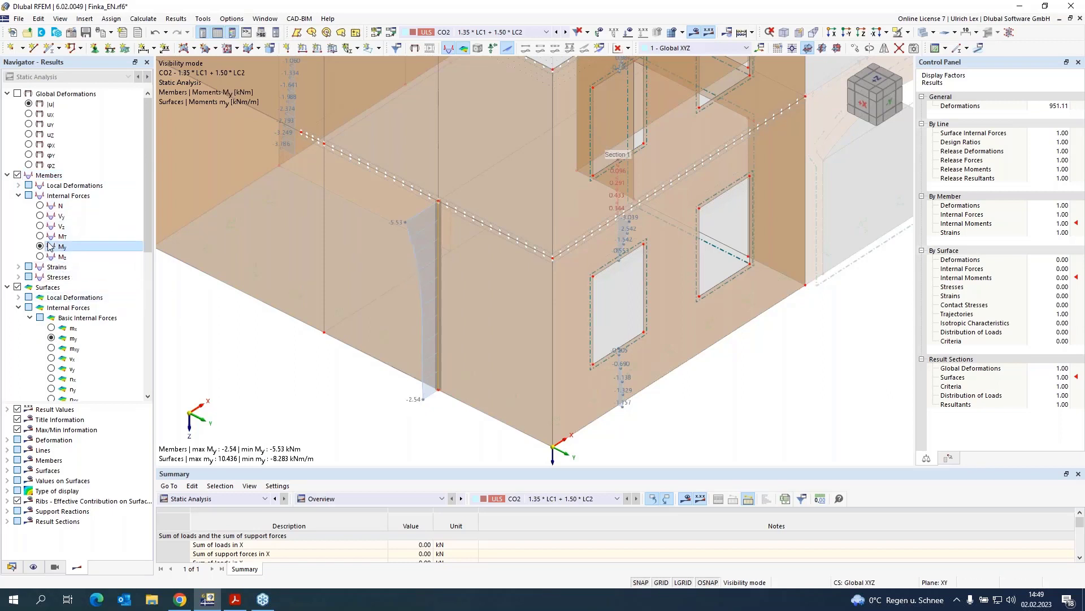
- Start a Result Beam member on the upper-floor wall line 145 and set its integration block dimension Yz to 1000 mm
{"action": "double_click", "coordinate": [438, 145]}
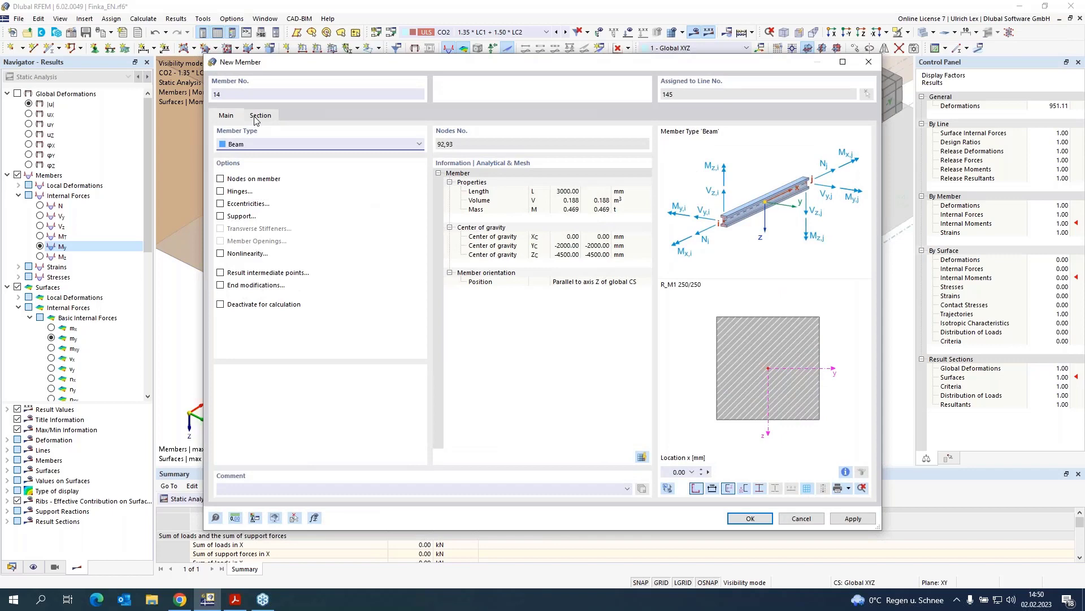
{"action": "left_click", "coordinate": [257, 115]}
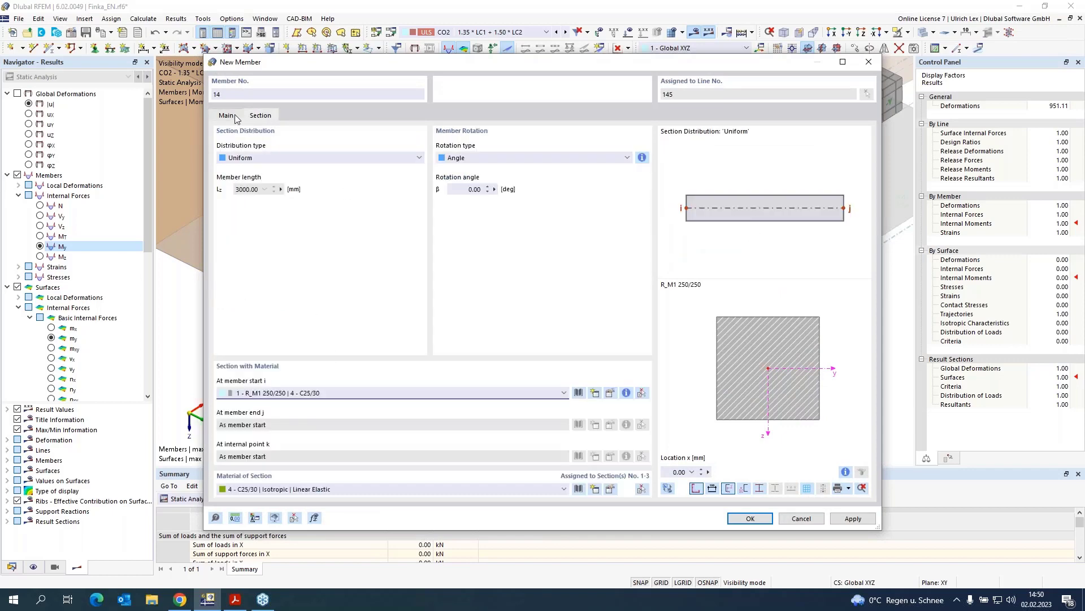
{"action": "left_click", "coordinate": [237, 117]}
{"action": "left_click", "coordinate": [283, 145]}
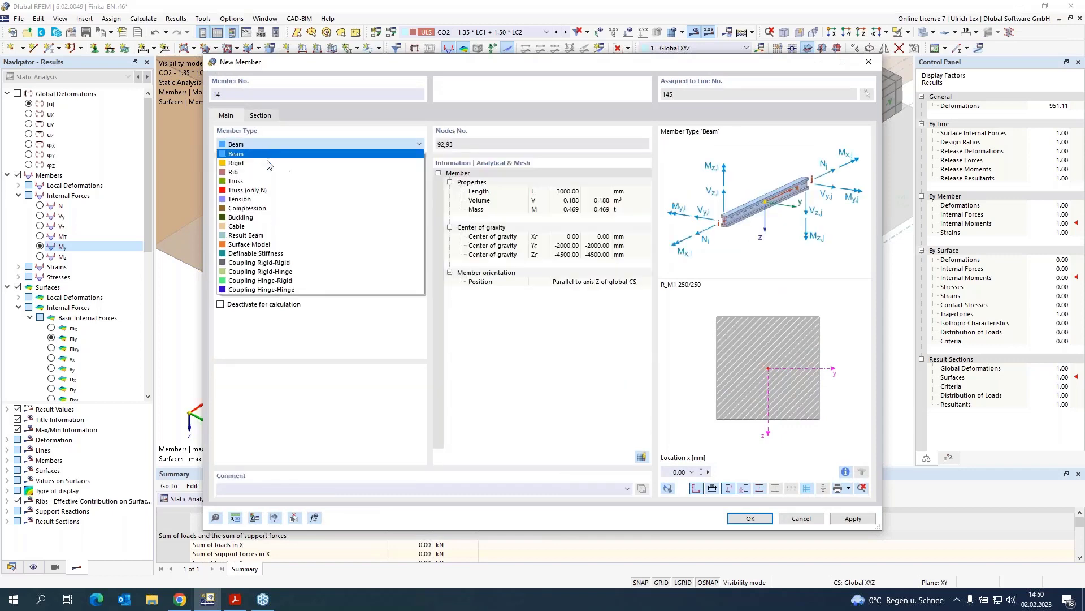
{"action": "left_click", "coordinate": [285, 236]}
{"action": "left_click", "coordinate": [266, 115]}
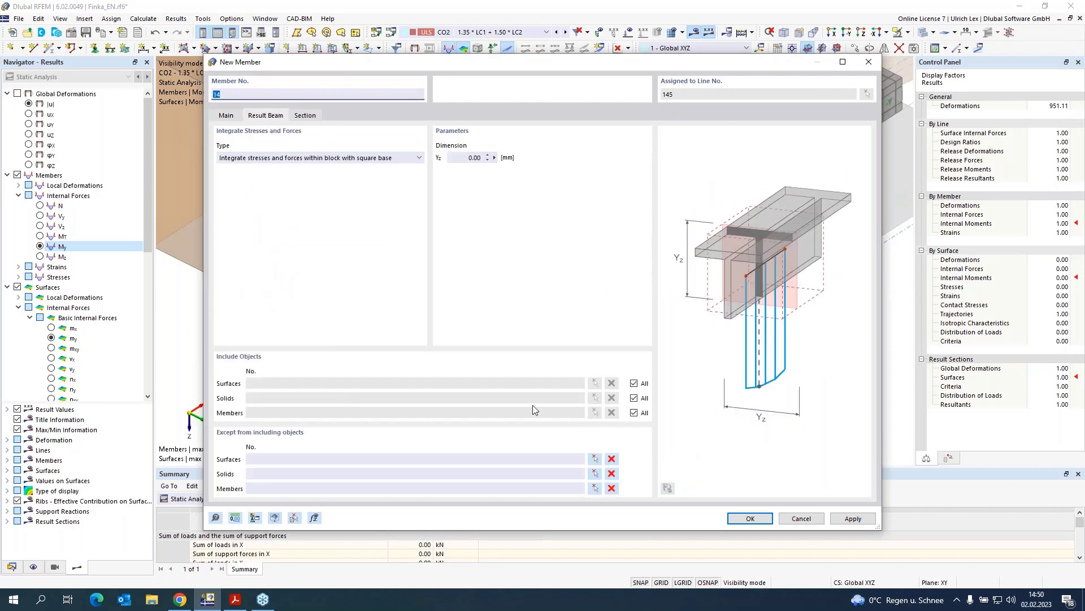
{"action": "left_click", "coordinate": [467, 158]}
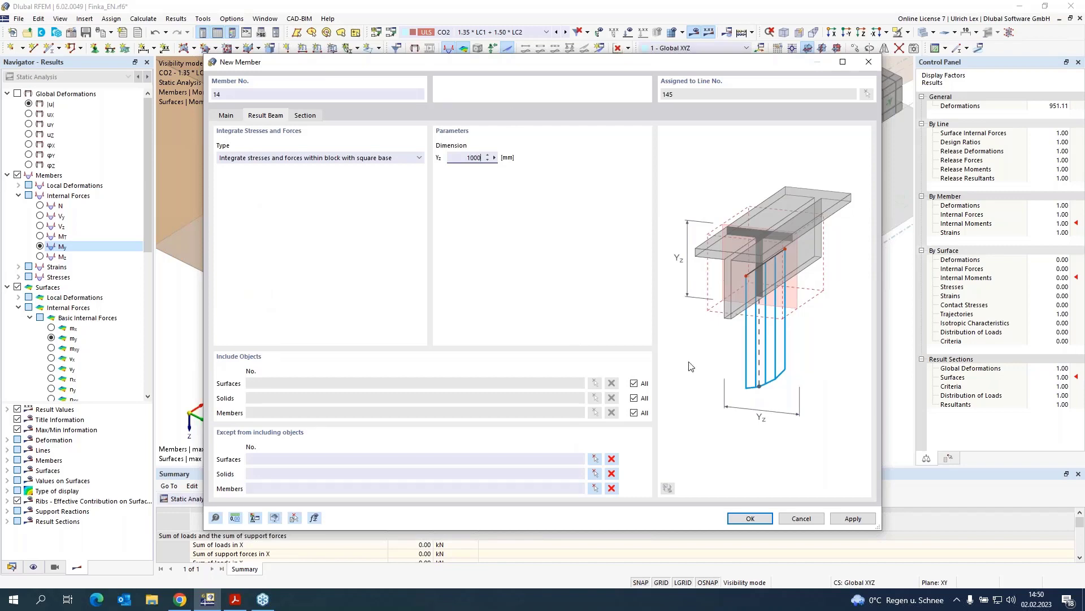
- Restrict the included surfaces to wall surface 10 and finish the result beam on line 145
{"action": "left_click", "coordinate": [634, 383]}
{"action": "left_click", "coordinate": [599, 384]}
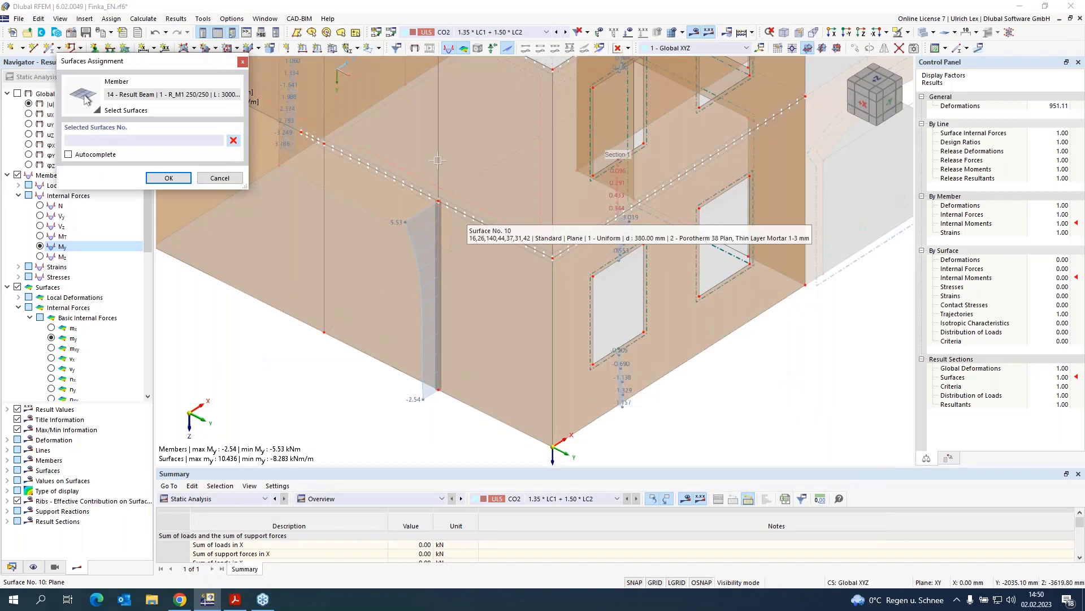
{"action": "left_click", "coordinate": [438, 160]}
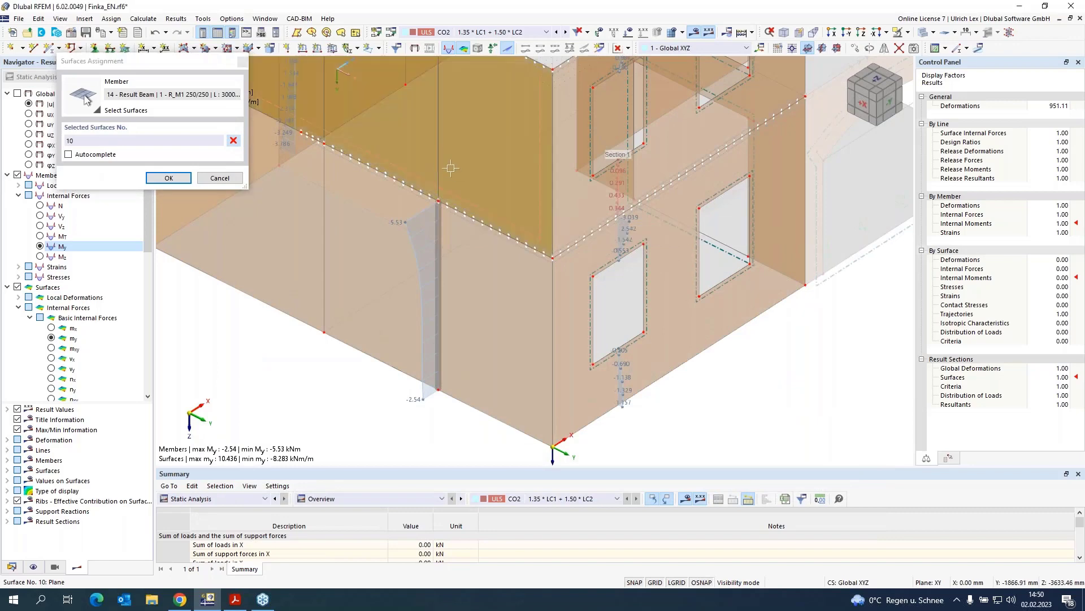
{"action": "left_click", "coordinate": [170, 178]}
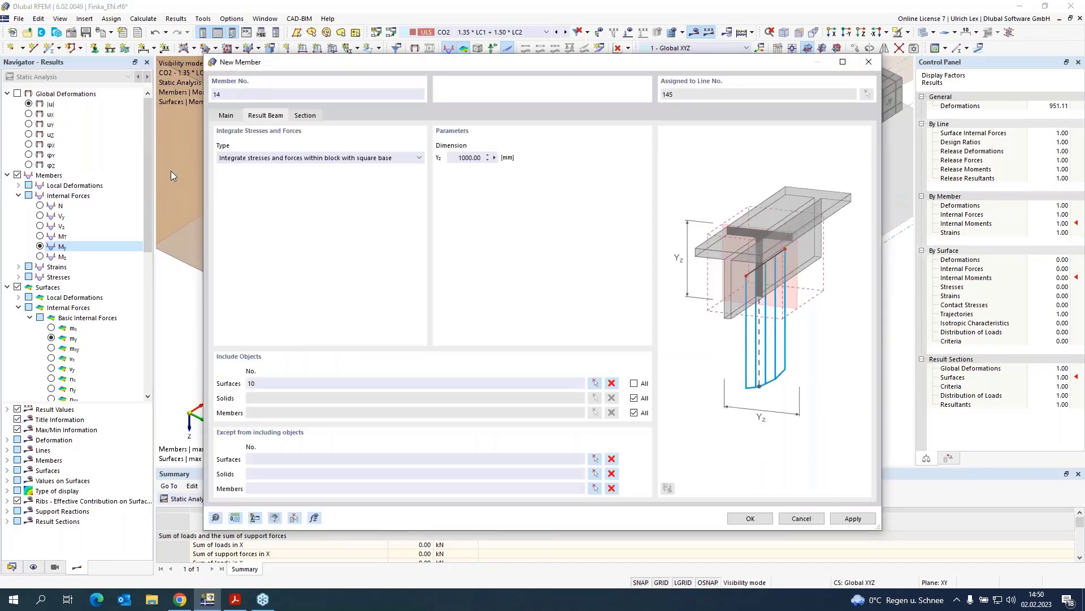
{"action": "left_click", "coordinate": [741, 519]}
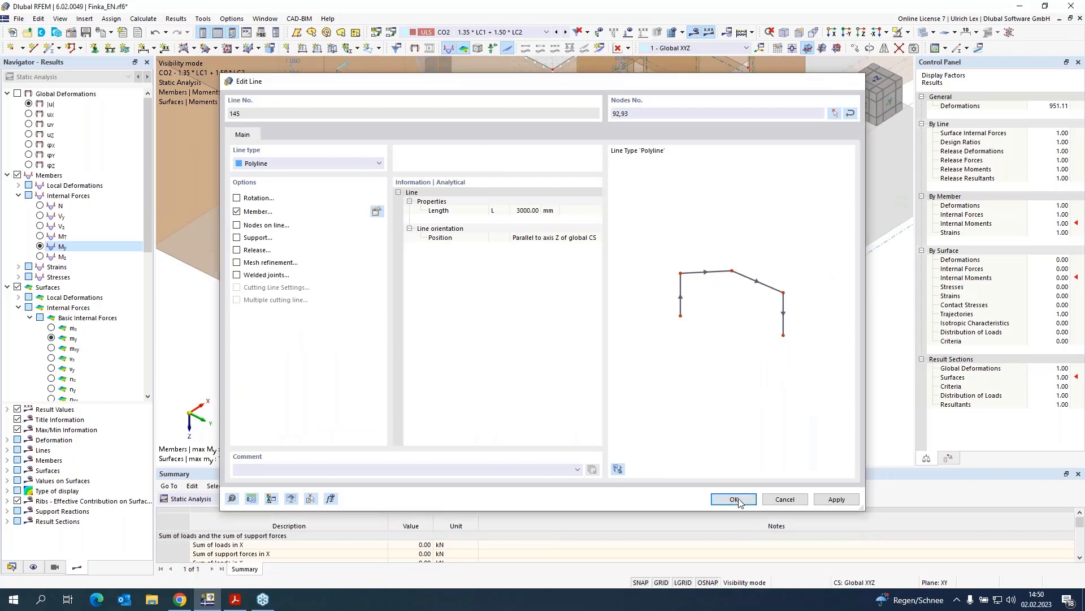
{"action": "left_click", "coordinate": [734, 502]}
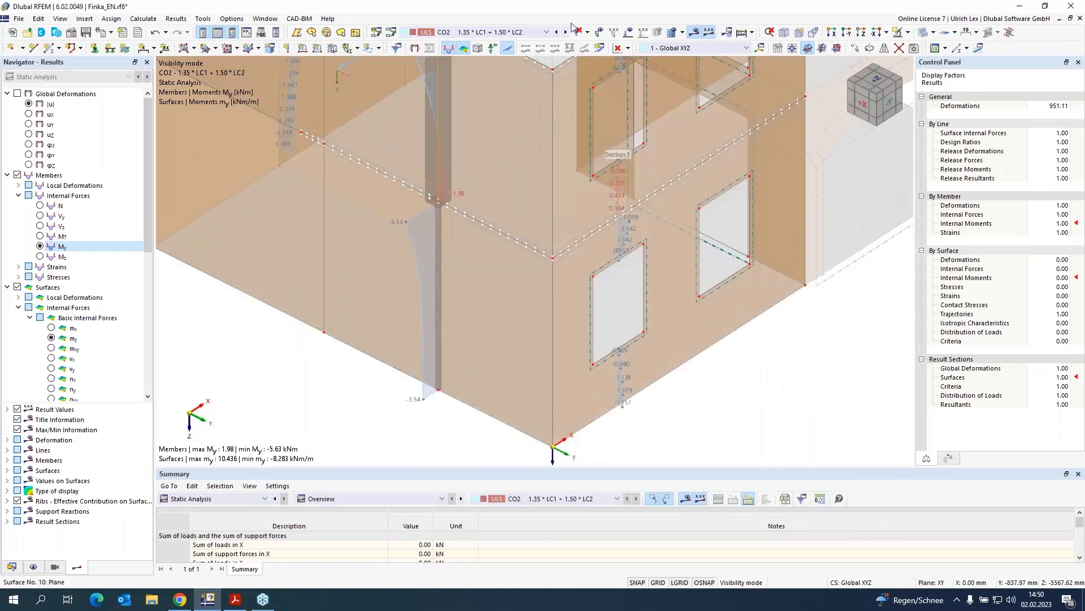
- Show the model as wireframe and cancel visibility mode so that all objects are displayed
{"action": "left_click", "coordinate": [923, 33]}
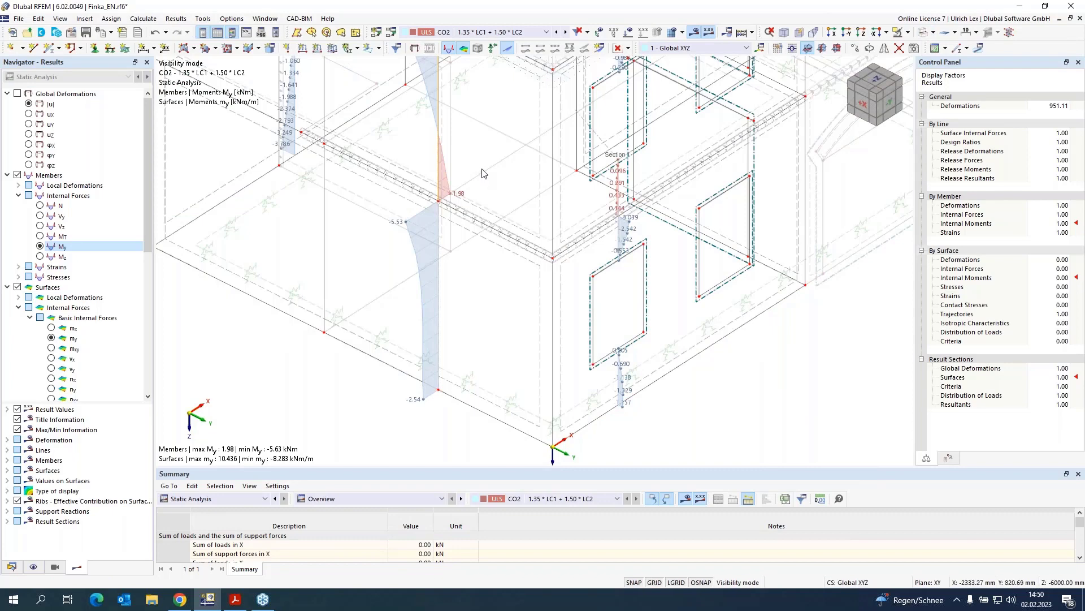
{"action": "scroll", "coordinate": [485, 175], "scroll_direction": "up", "scroll_amount": 3}
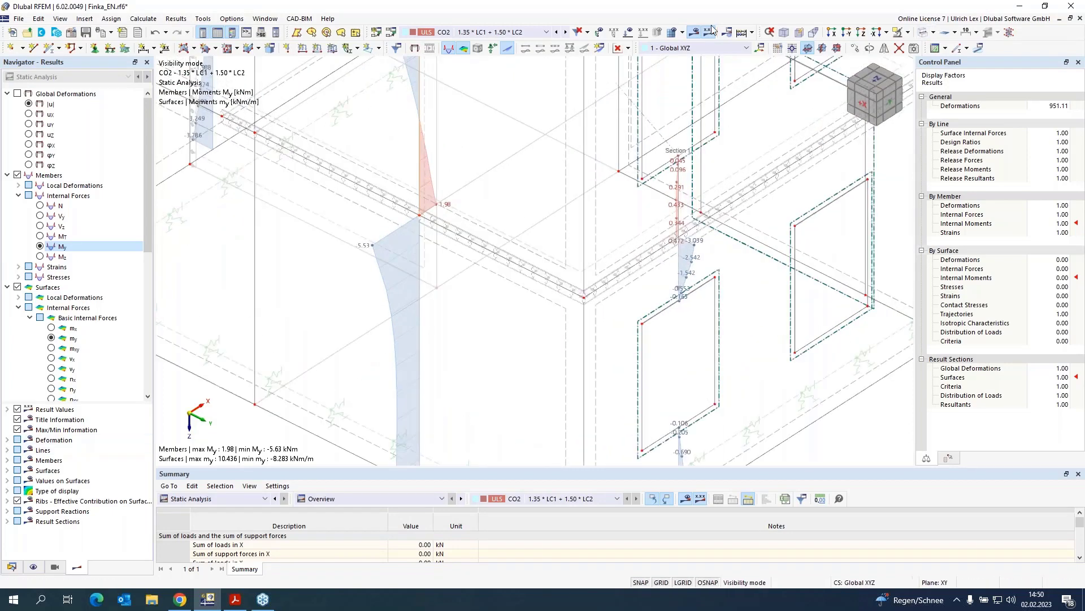
{"action": "left_click", "coordinate": [898, 33]}
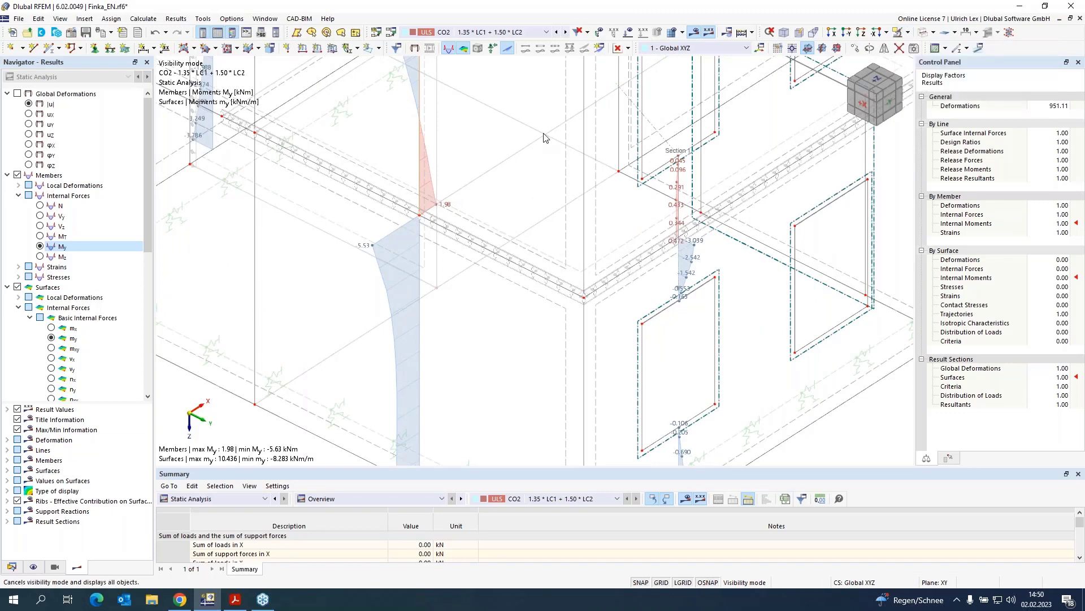
- Start a Result Beam member on the floor slab line 147 and set its integration block dimension Yz to 1000 mm
{"action": "double_click", "coordinate": [368, 246]}
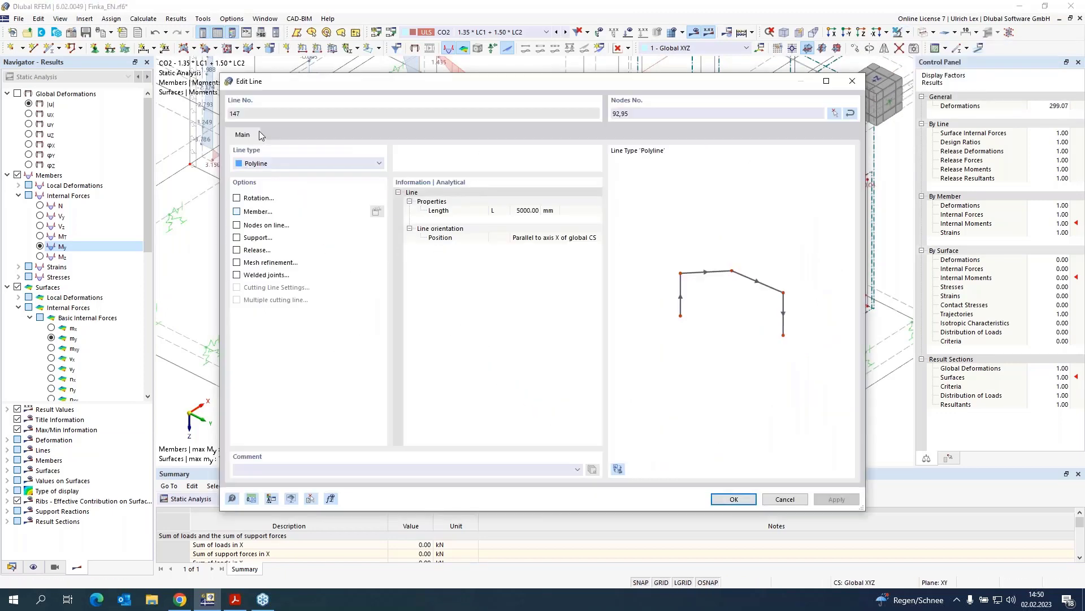
{"action": "left_click", "coordinate": [267, 117]}
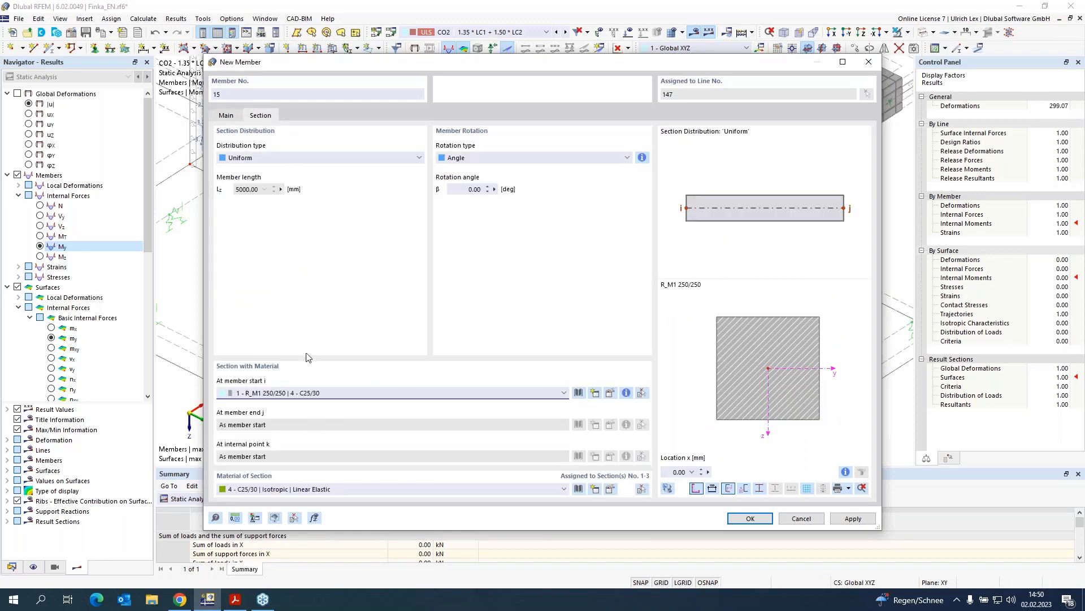
{"action": "left_click", "coordinate": [227, 117]}
{"action": "left_click", "coordinate": [256, 145]}
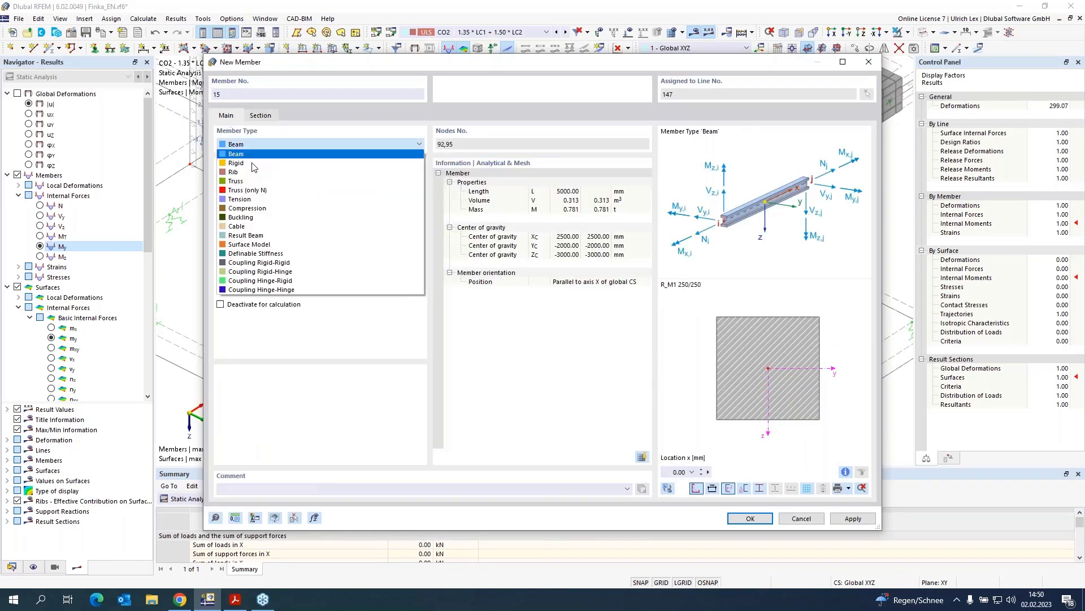
{"action": "left_click", "coordinate": [275, 238]}
{"action": "left_click", "coordinate": [268, 116]}
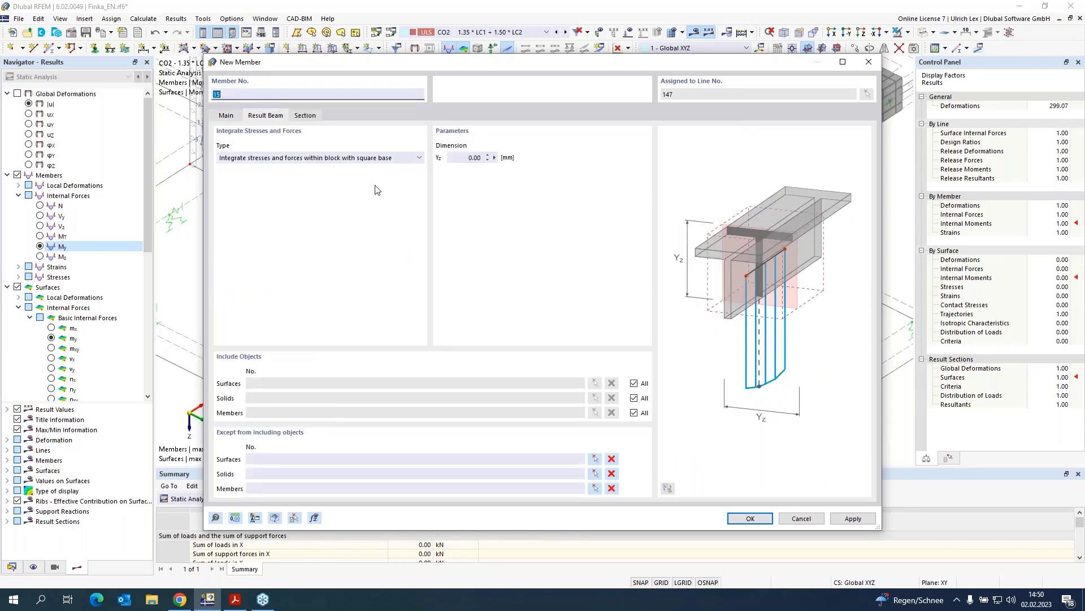
{"action": "left_click", "coordinate": [469, 157]}
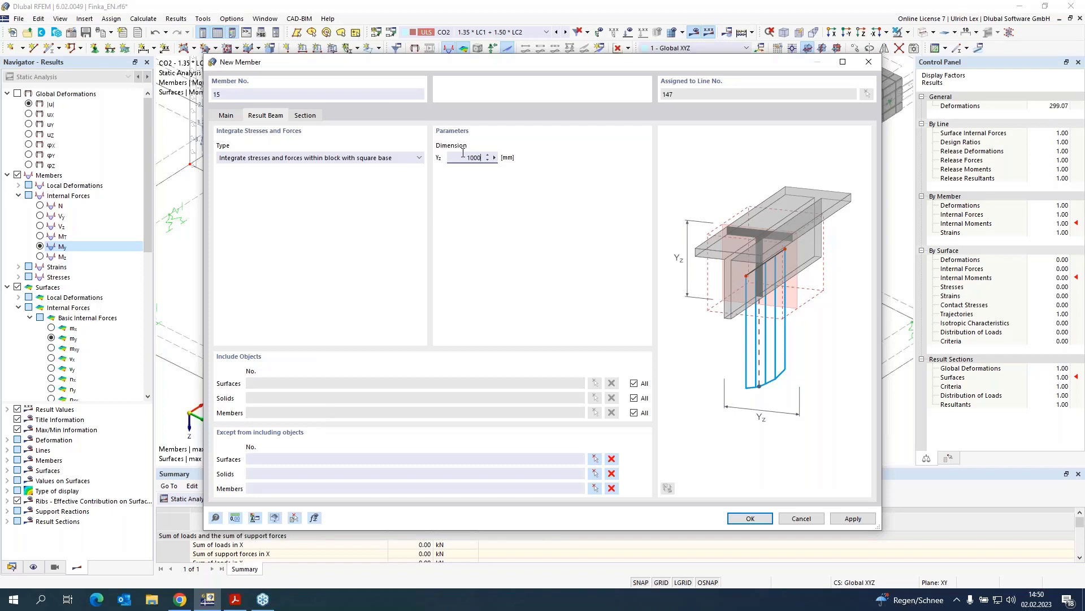
- Restrict the included surfaces to slab surface 15 and finish the result beam on line 147
{"action": "left_click", "coordinate": [634, 383]}
{"action": "left_click", "coordinate": [594, 384]}
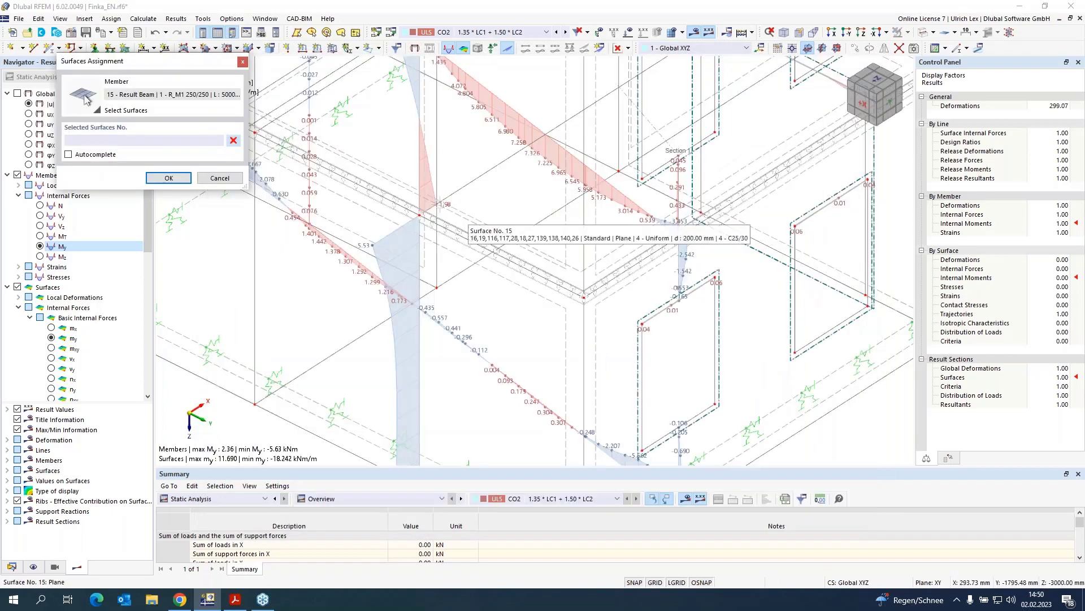
{"action": "scroll", "coordinate": [594, 282], "scroll_direction": "up", "scroll_amount": 3}
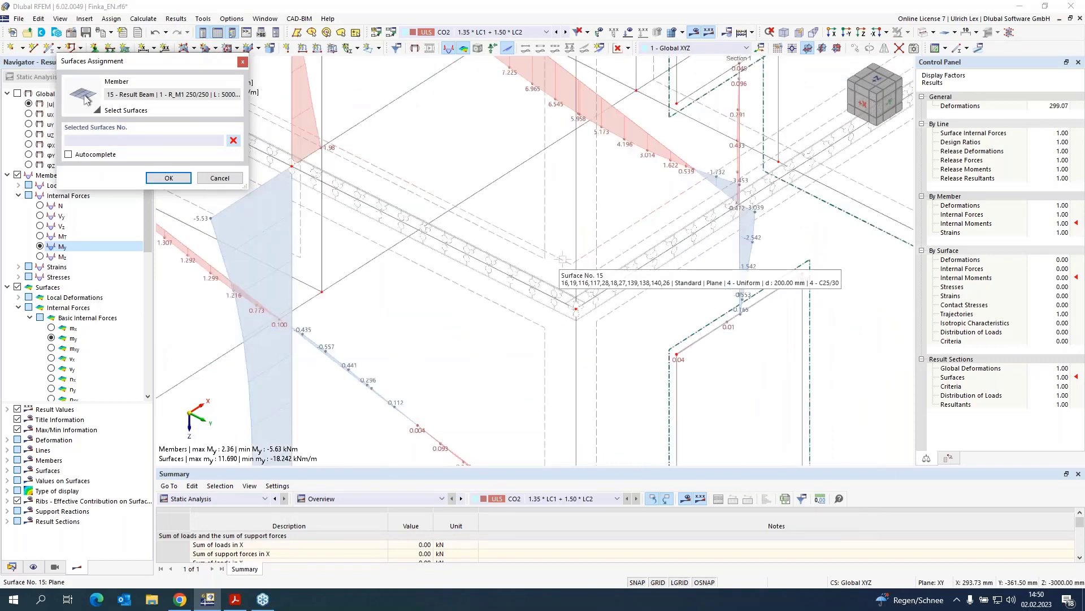
{"action": "left_click", "coordinate": [548, 253]}
{"action": "left_click", "coordinate": [169, 178]}
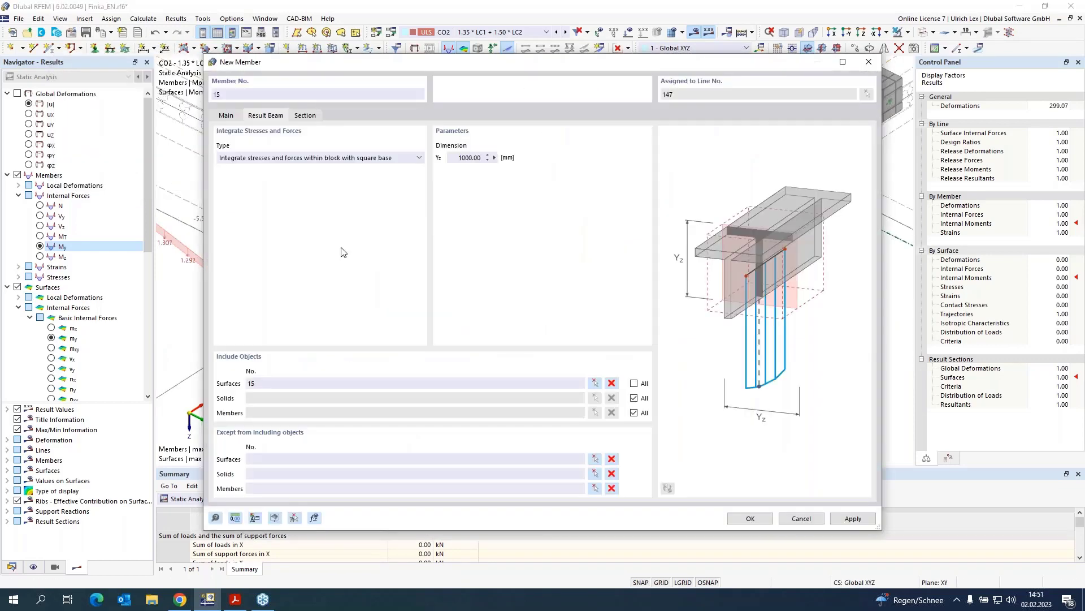
{"action": "left_click", "coordinate": [749, 518]}
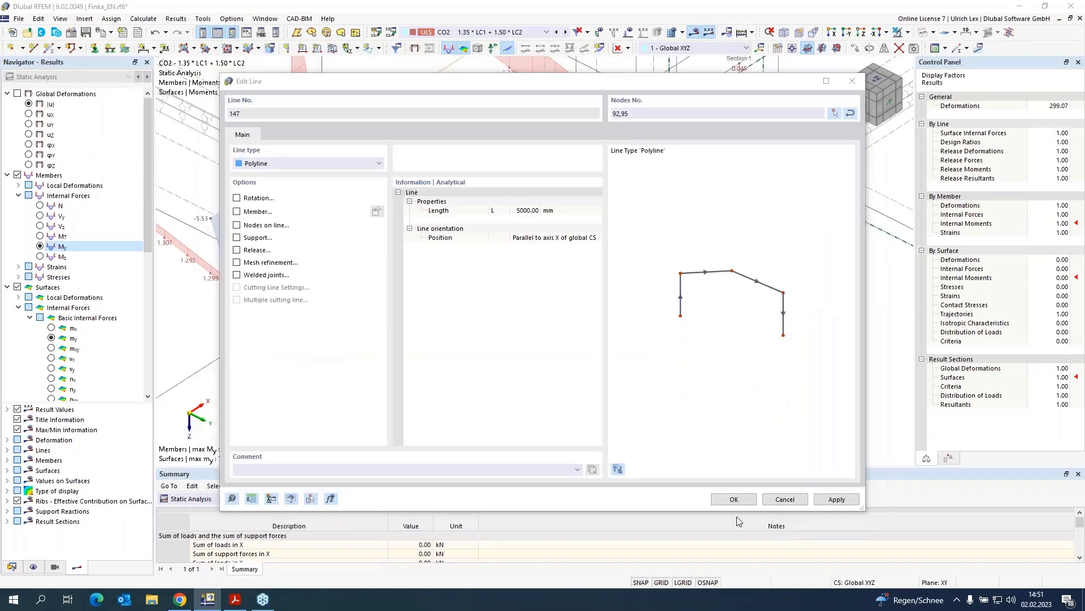
{"action": "left_click", "coordinate": [735, 497]}
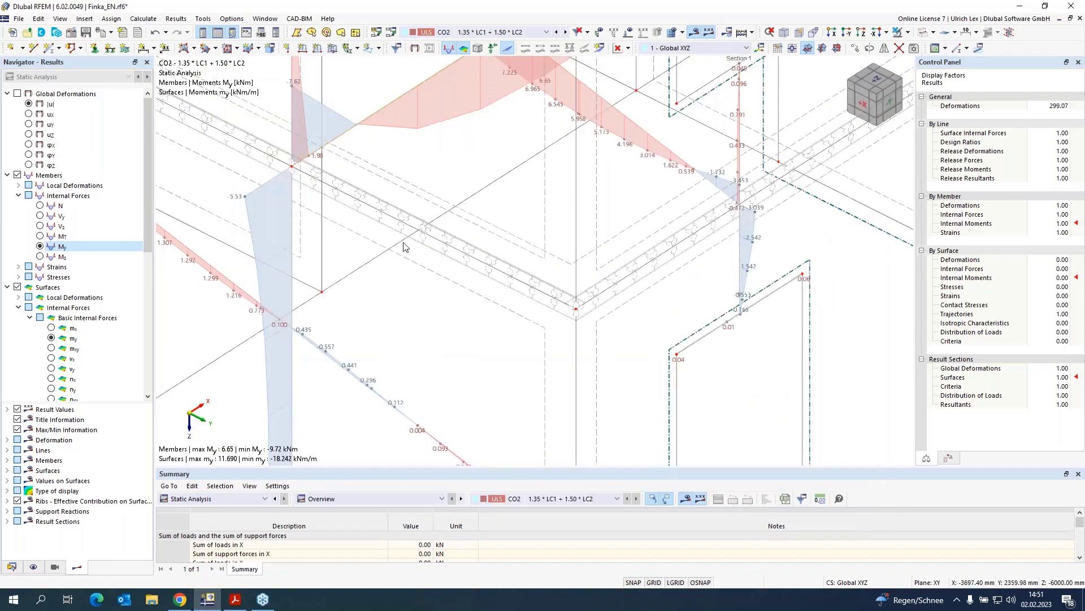
- Examine the My moment diagrams of the result beams across the wireframe house model from several viewpoints
{"action": "scroll", "coordinate": [542, 374], "scroll_direction": "down", "scroll_amount": 4}
{"action": "scroll", "coordinate": [320, 241], "scroll_direction": "up", "scroll_amount": 1}
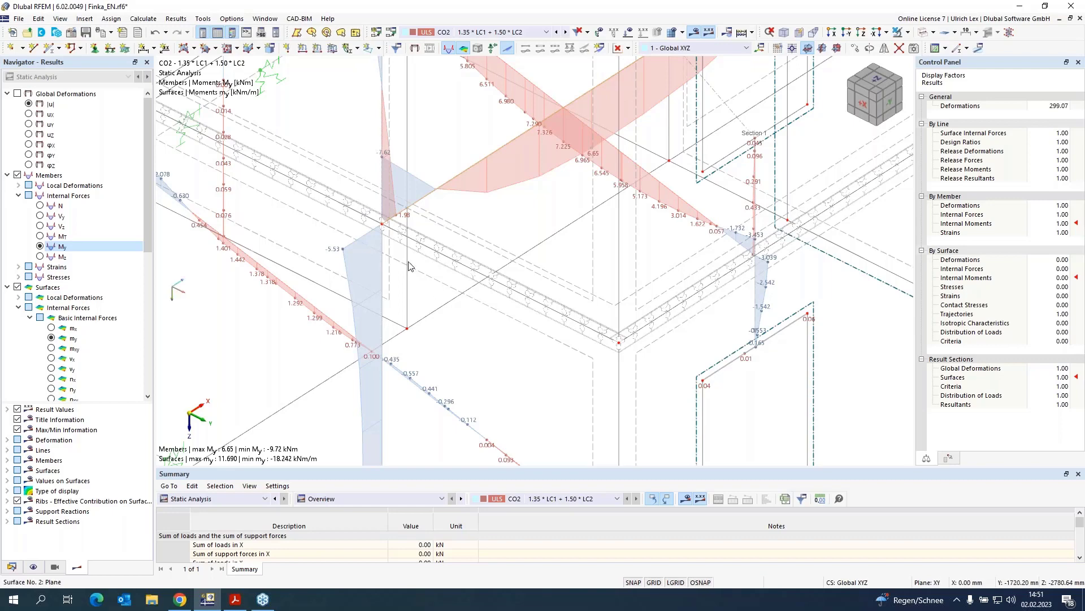
{"action": "scroll", "coordinate": [450, 286], "scroll_direction": "down", "scroll_amount": 3}
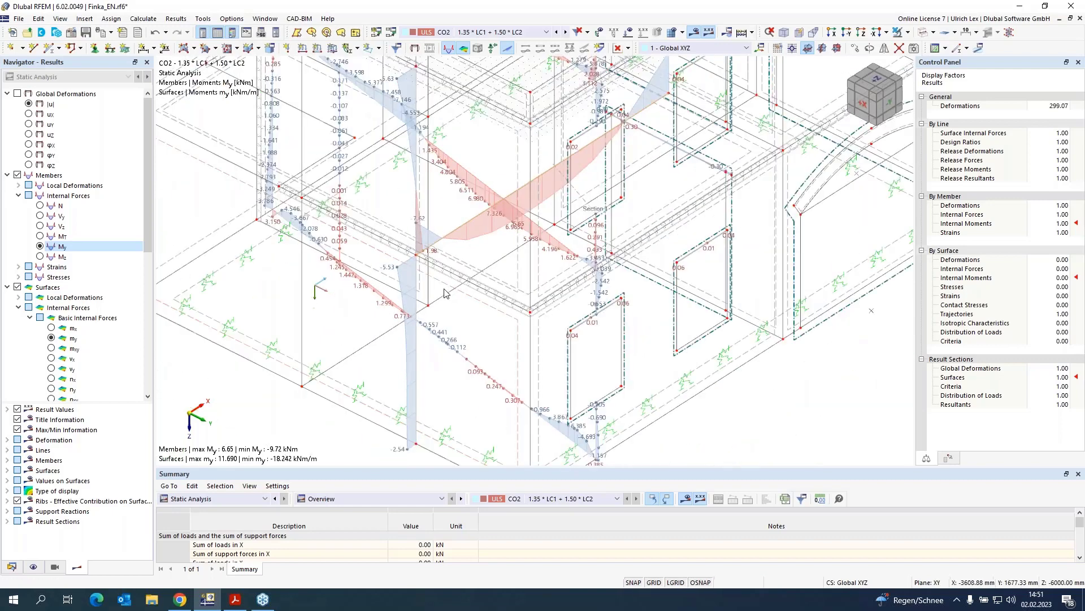
{"action": "scroll", "coordinate": [449, 299], "scroll_direction": "up", "scroll_amount": 1}
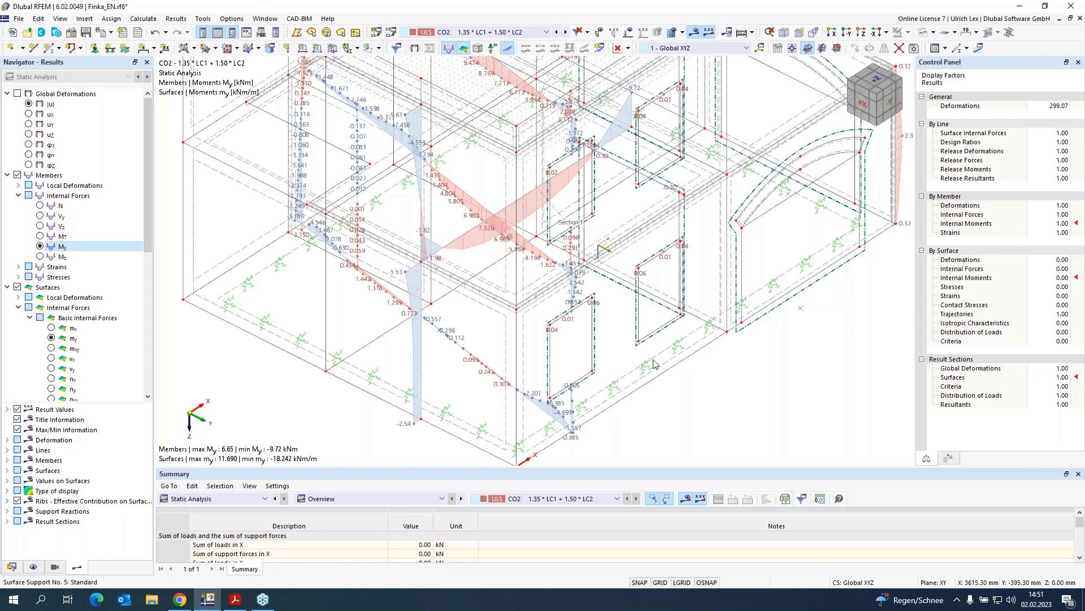
{"action": "scroll", "coordinate": [487, 356], "scroll_direction": "down", "scroll_amount": 2}
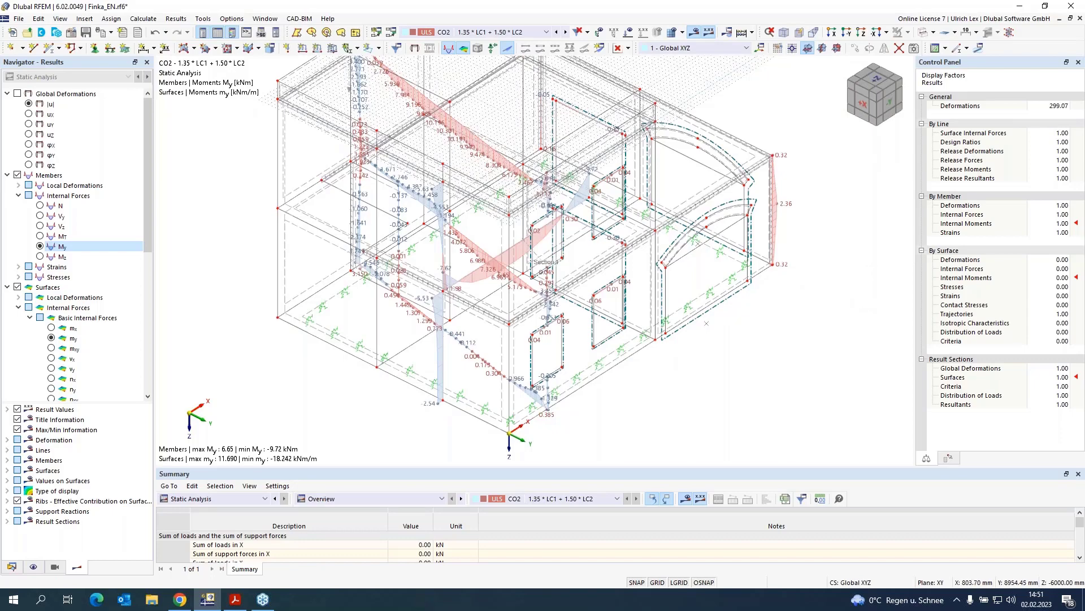
{"action": "middle_click_drag", "start_coordinate": [821, 348], "coordinate": [650, 293], "text": "ctrl"}
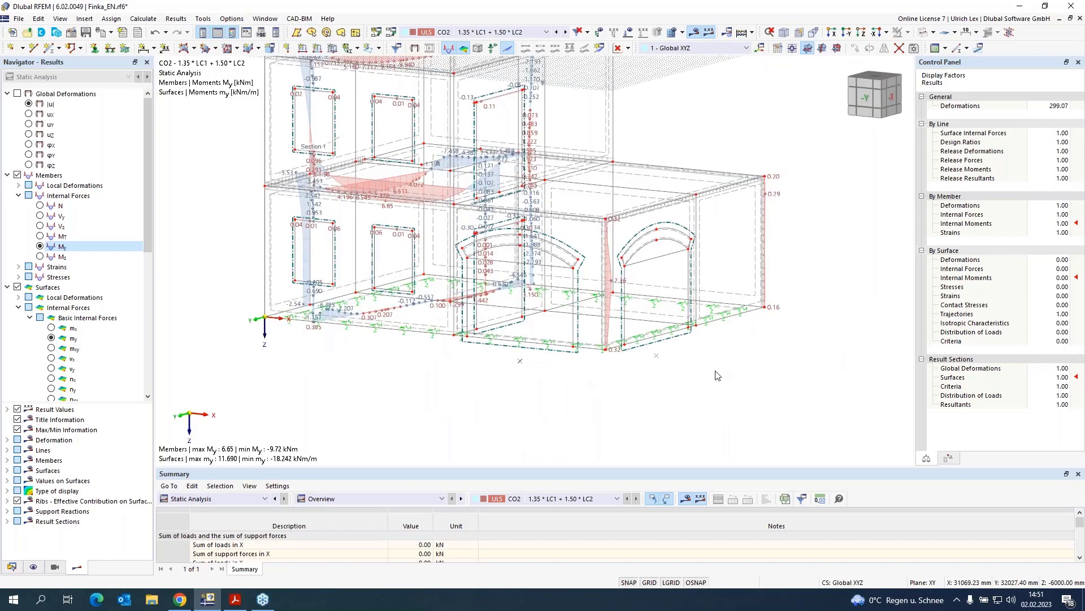
{"action": "scroll", "coordinate": [764, 178], "scroll_direction": "down", "scroll_amount": 3}
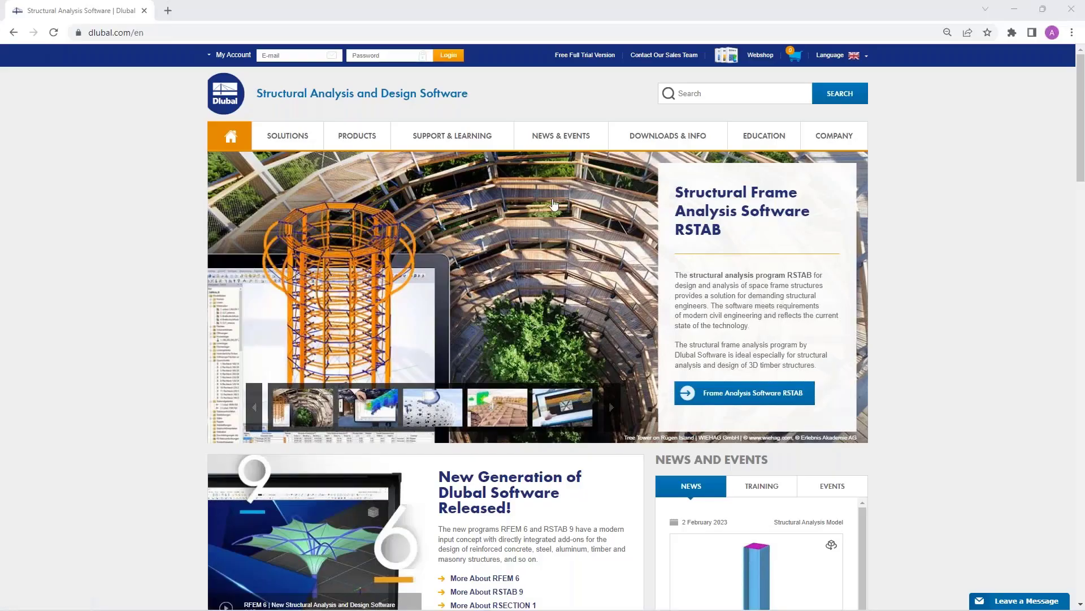
- Switch to the Dlubal website in the browser and open its Webinars page from the events section
{"action": "mouse_move", "coordinate": [302, 125]}
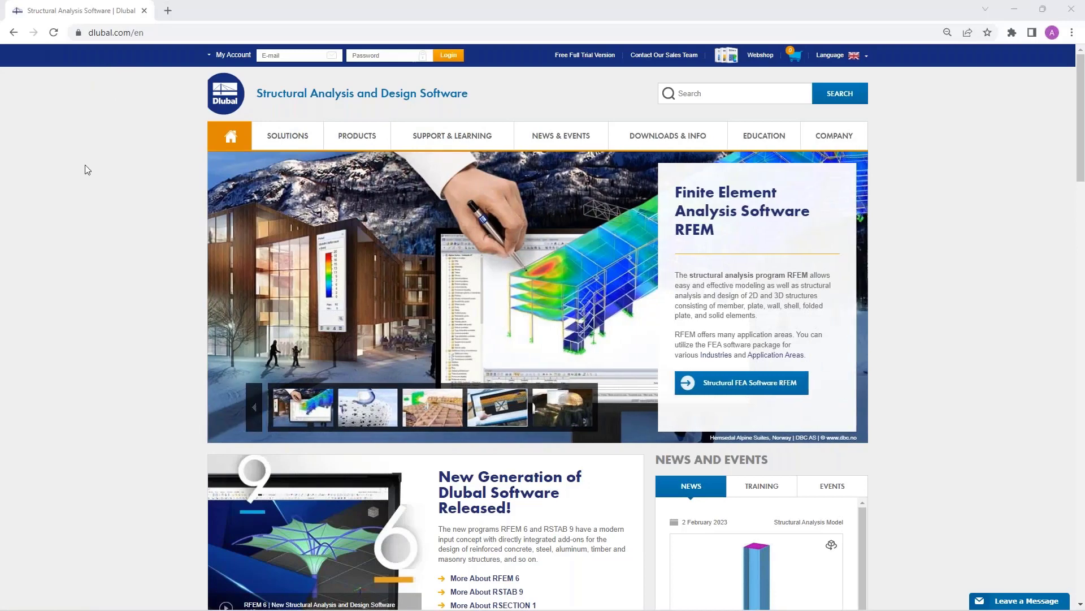
{"action": "mouse_move", "coordinate": [557, 141]}
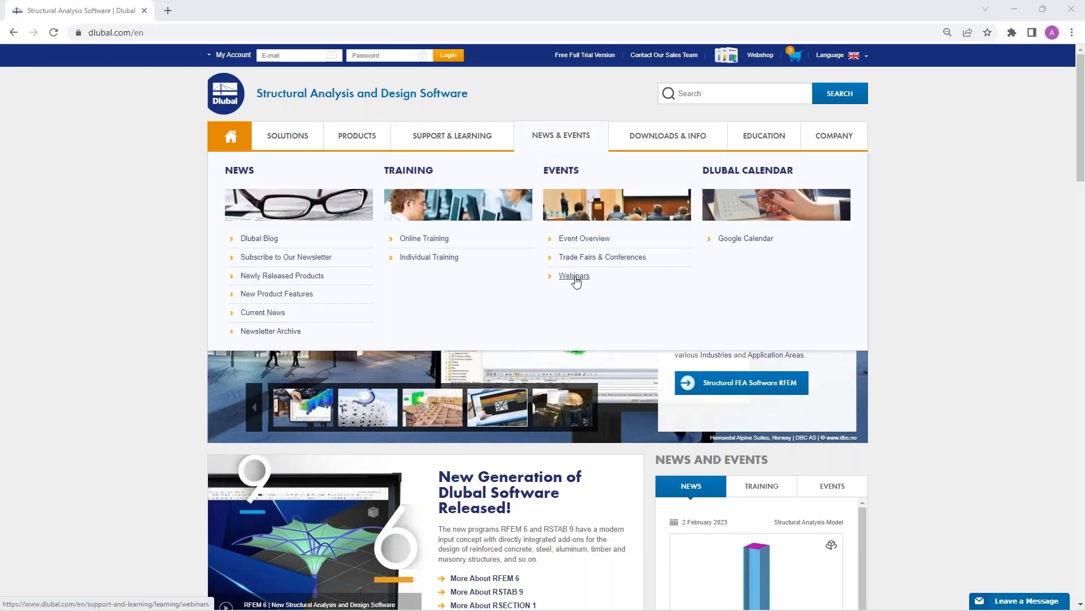
{"action": "left_click", "coordinate": [574, 276]}
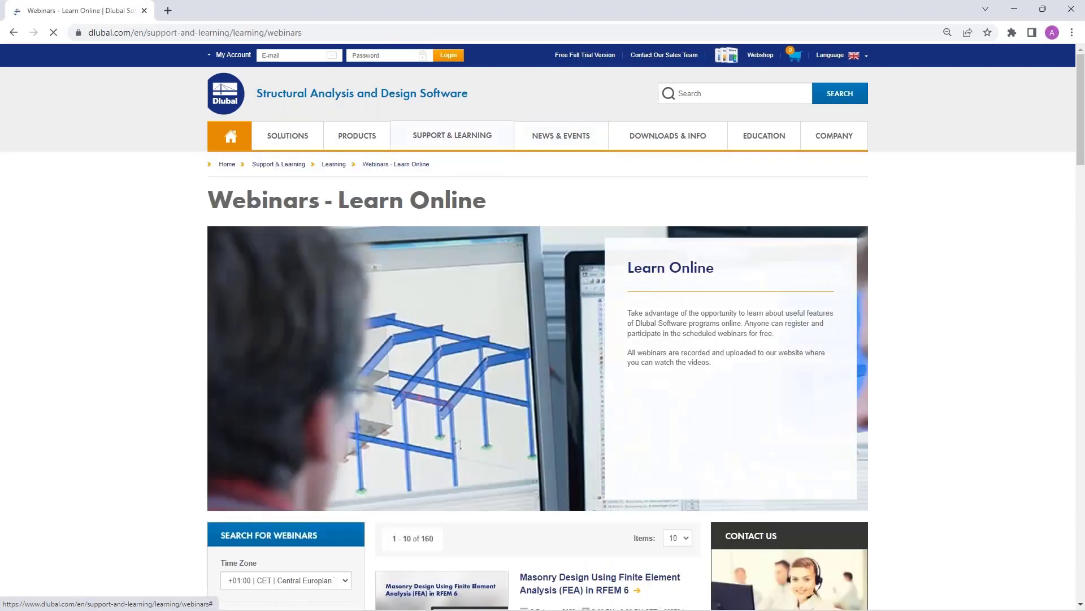
- Look through the listed webinars and open the page for "Masonry Design Using Finite Element Analysis (FEA) in RFEM 6"
{"action": "scroll", "coordinate": [568, 376], "scroll_direction": "down", "scroll_amount": 7}
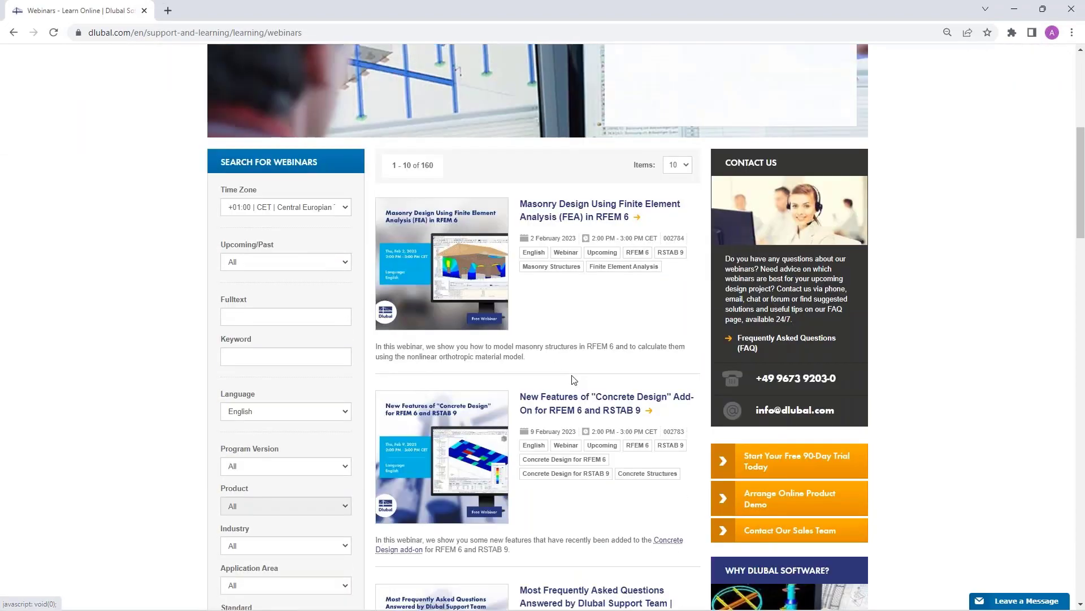
{"action": "scroll", "coordinate": [575, 379], "scroll_direction": "down", "scroll_amount": 1}
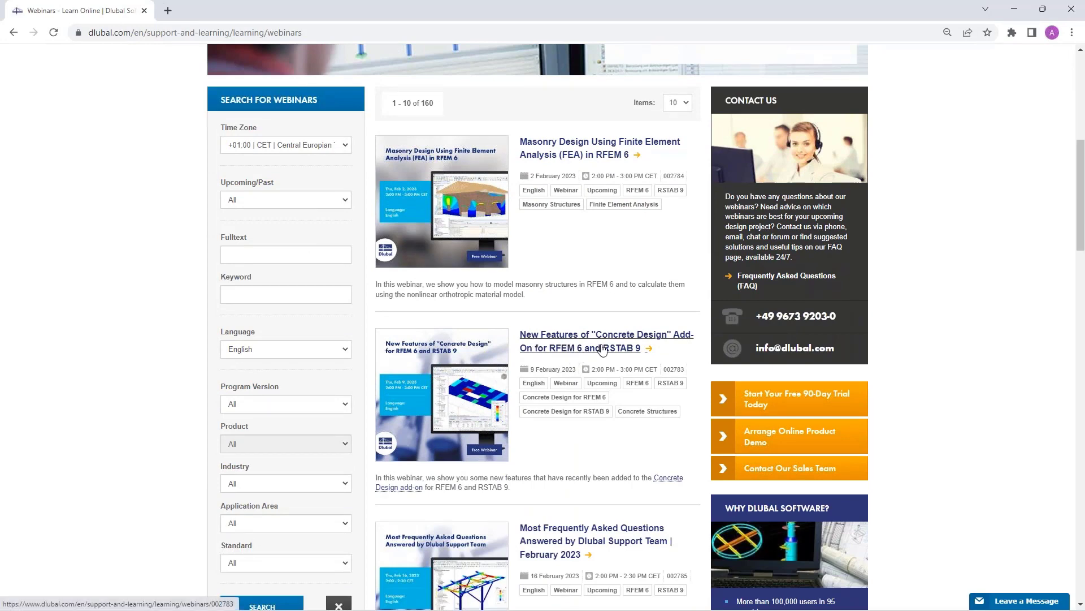
{"action": "scroll", "coordinate": [619, 357], "scroll_direction": "down", "scroll_amount": 2}
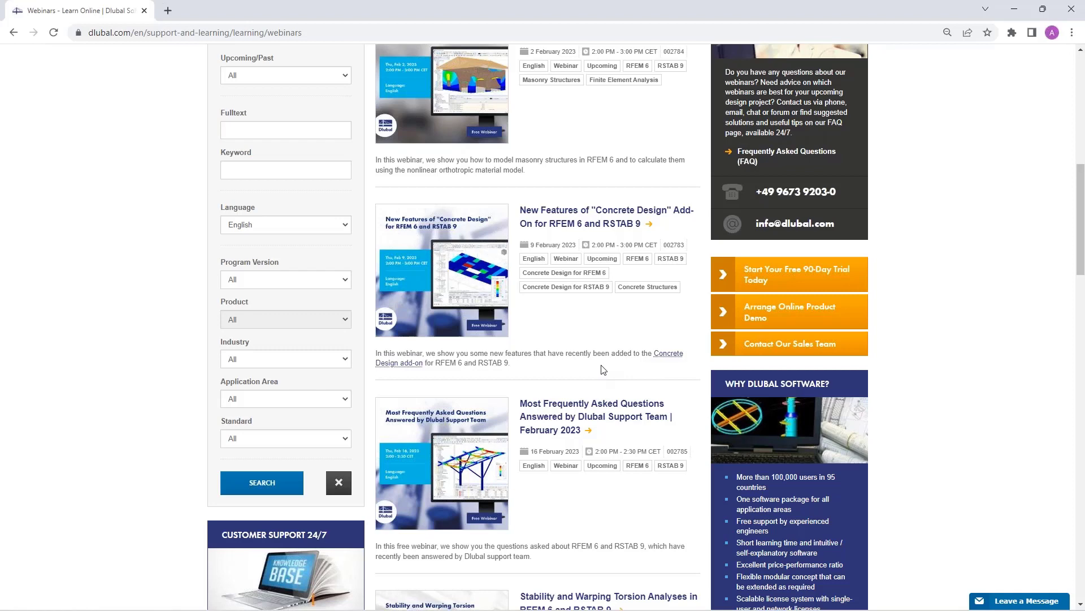
{"action": "scroll", "coordinate": [595, 370], "scroll_direction": "up", "scroll_amount": 5}
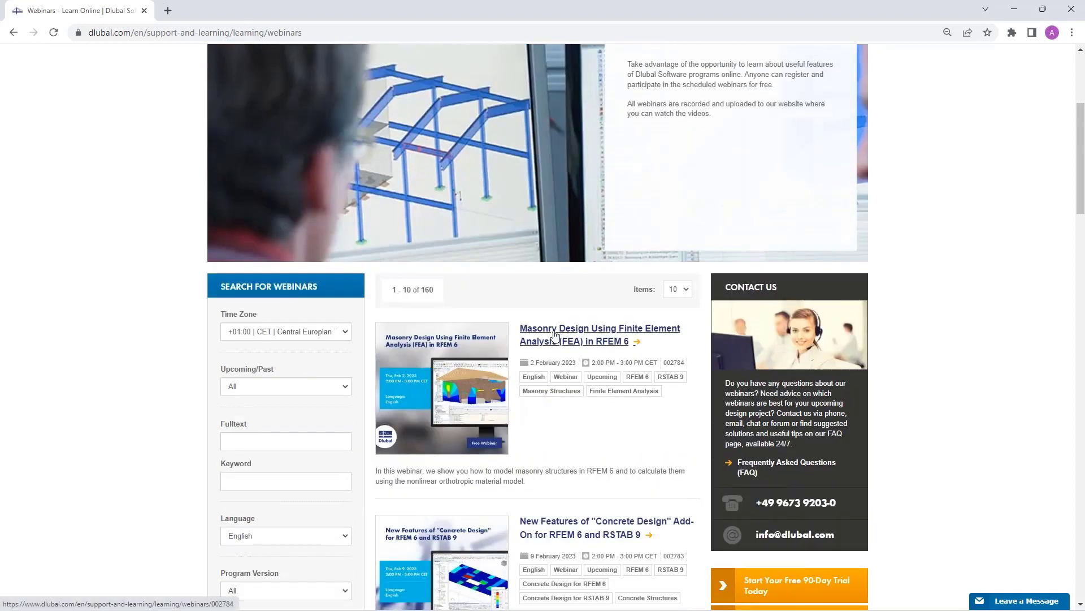
{"action": "left_click", "coordinate": [555, 332]}
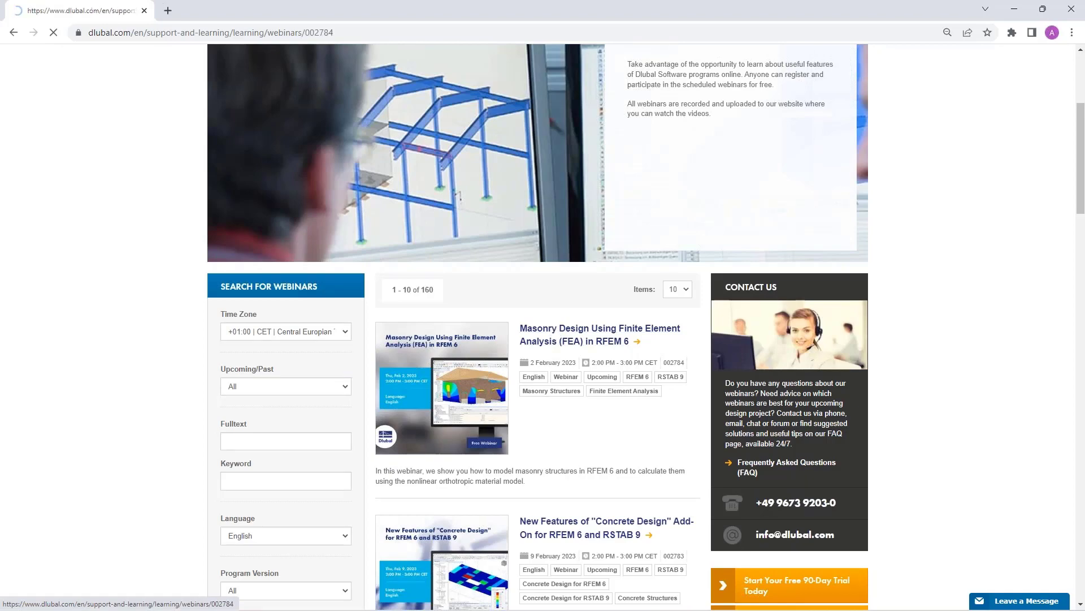
- Examine the masonry webinar page, including its content description, downloads, related videos and models to download
{"action": "scroll", "coordinate": [540, 421], "scroll_direction": "down", "scroll_amount": 3}
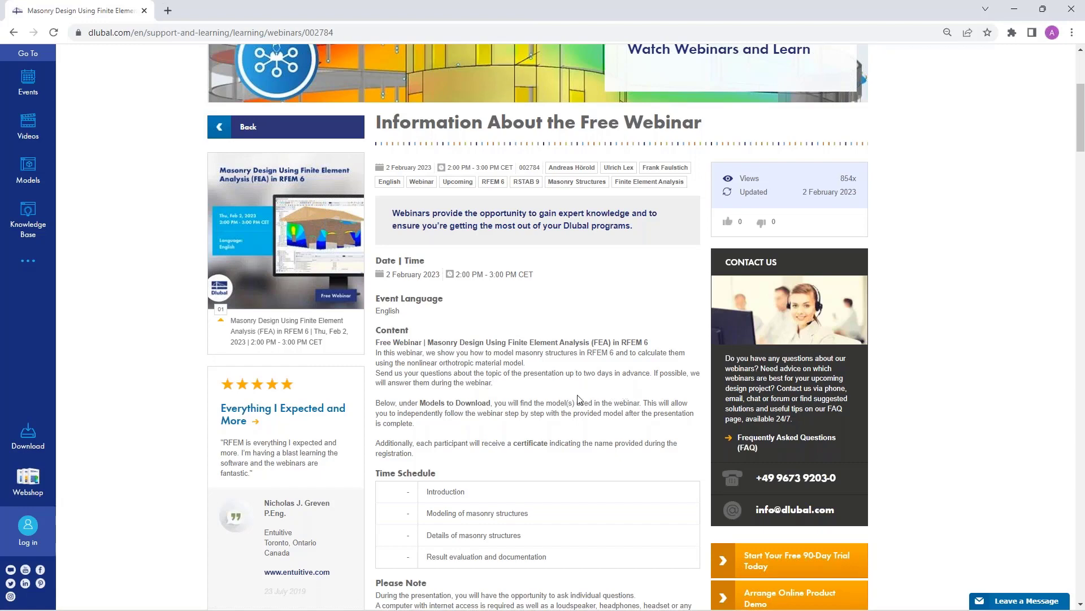
{"action": "scroll", "coordinate": [537, 427], "scroll_direction": "down", "scroll_amount": 5}
{"action": "scroll", "coordinate": [537, 316], "scroll_direction": "down", "scroll_amount": 5}
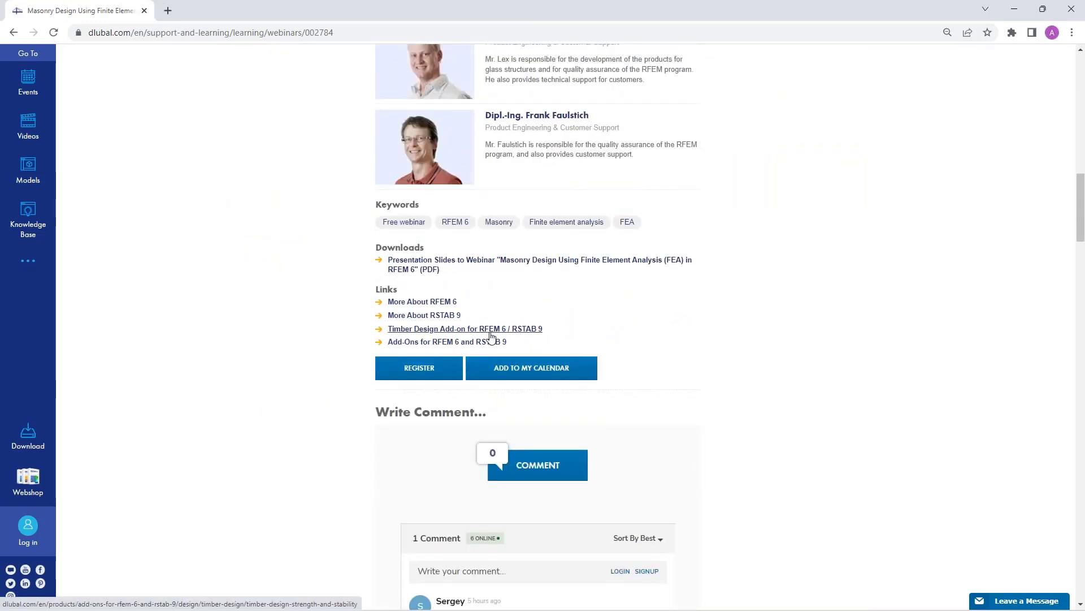
{"action": "scroll", "coordinate": [491, 337], "scroll_direction": "down", "scroll_amount": 8}
{"action": "scroll", "coordinate": [491, 337], "scroll_direction": "down", "scroll_amount": 5}
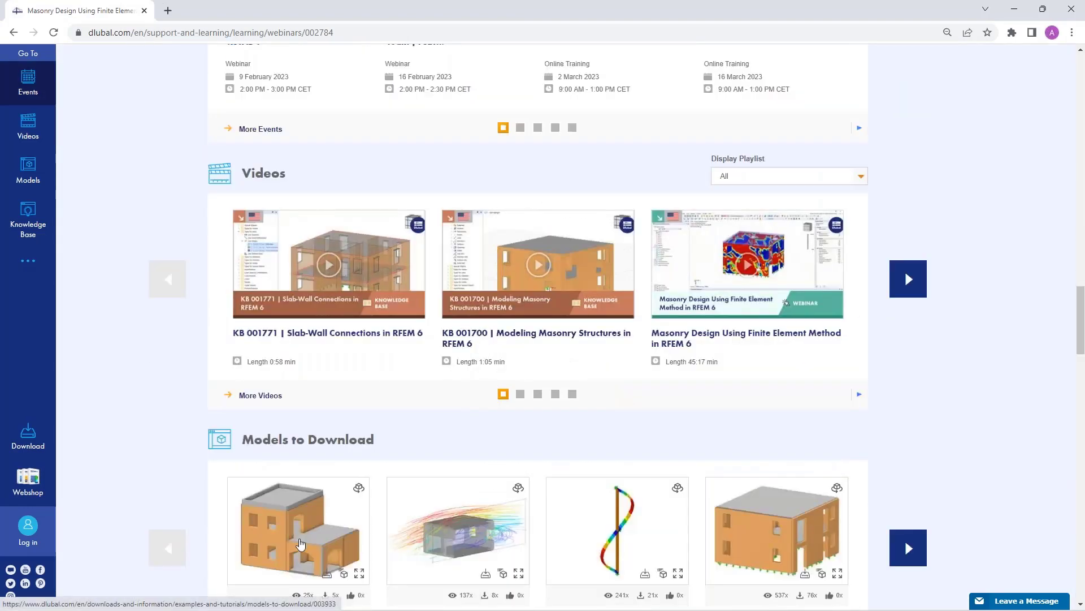
{"action": "scroll", "coordinate": [300, 537], "scroll_direction": "down", "scroll_amount": 3}
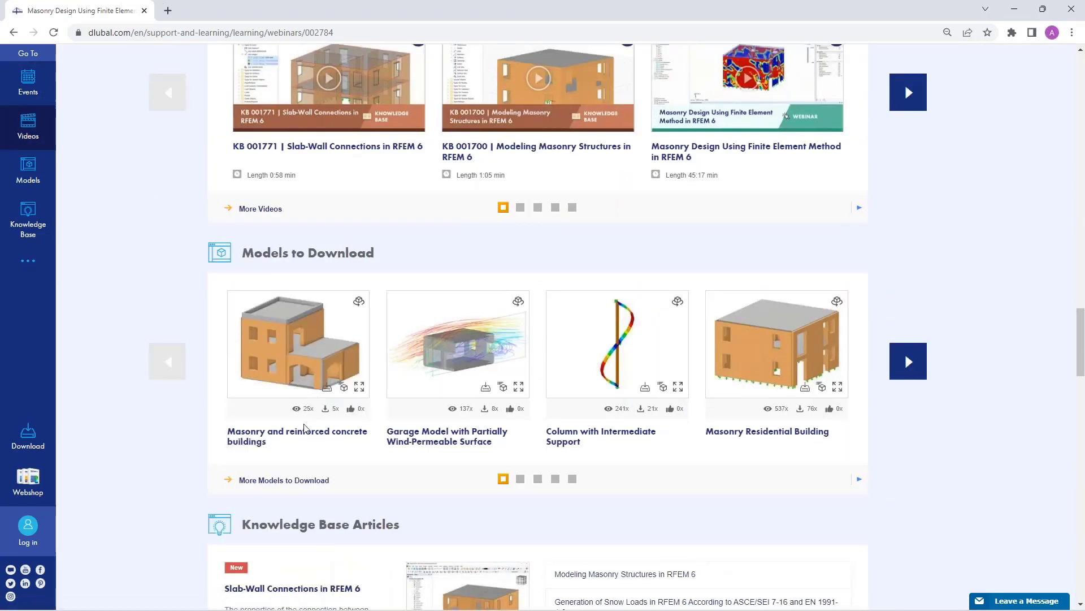
{"action": "scroll", "coordinate": [458, 394], "scroll_direction": "up", "scroll_amount": 16}
{"action": "scroll", "coordinate": [458, 394], "scroll_direction": "up", "scroll_amount": 15}
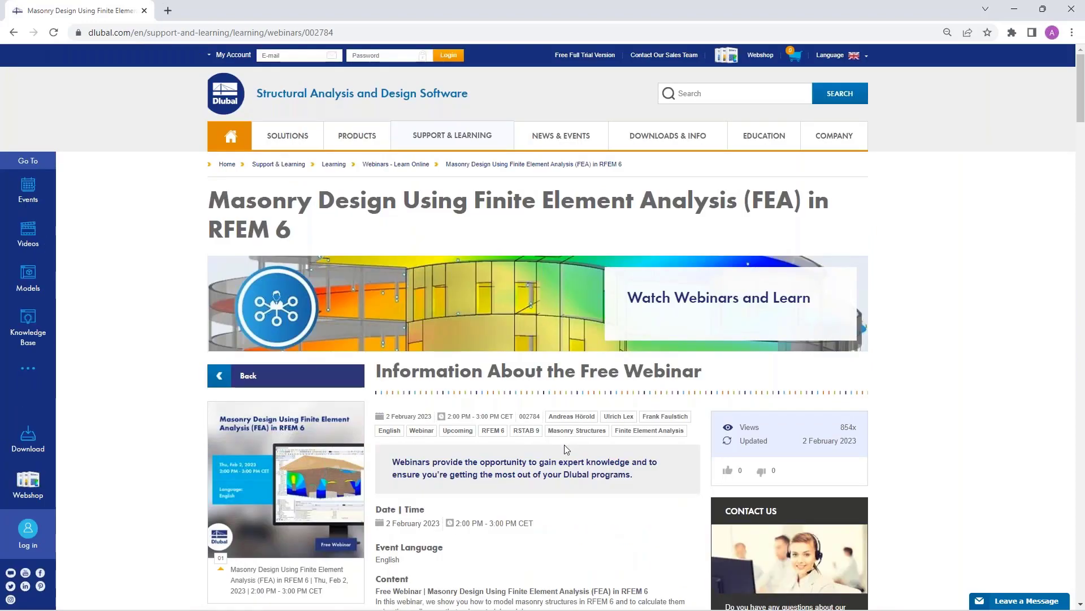
{"action": "scroll", "coordinate": [564, 446], "scroll_direction": "down", "scroll_amount": 5}
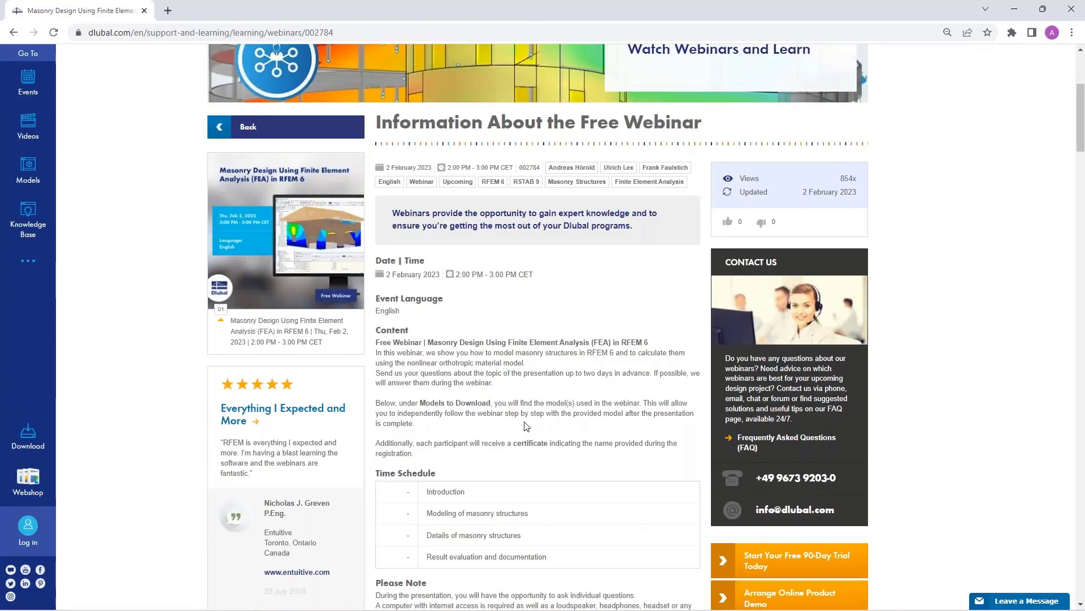
{"action": "scroll", "coordinate": [524, 421], "scroll_direction": "up", "scroll_amount": 4}
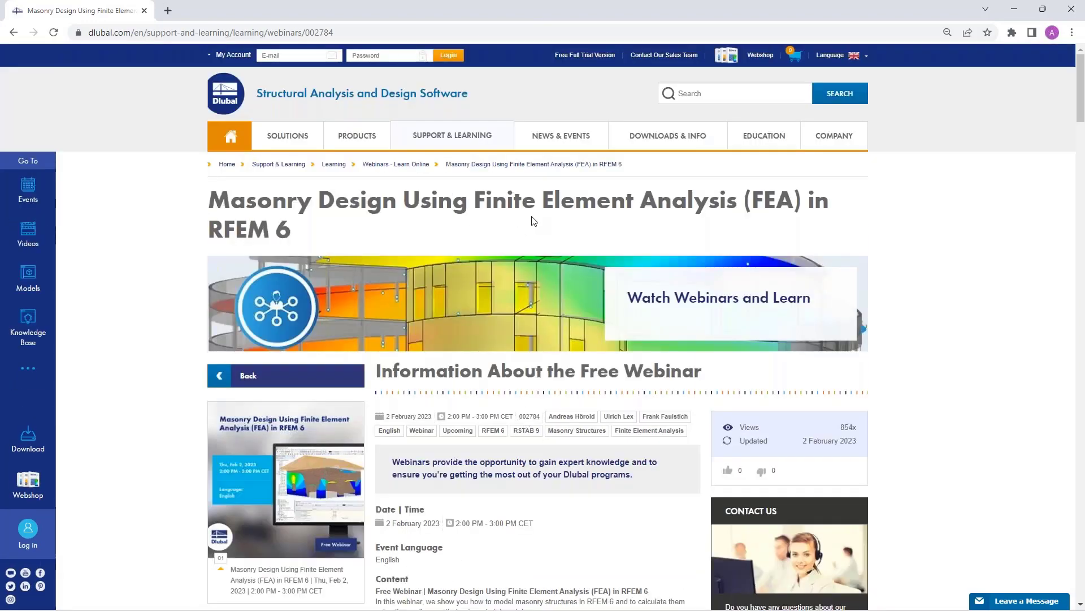
- Open the Free Full Trial Version page, review the program trials offered and return to the masonry webinar page
{"action": "left_click", "coordinate": [578, 55]}
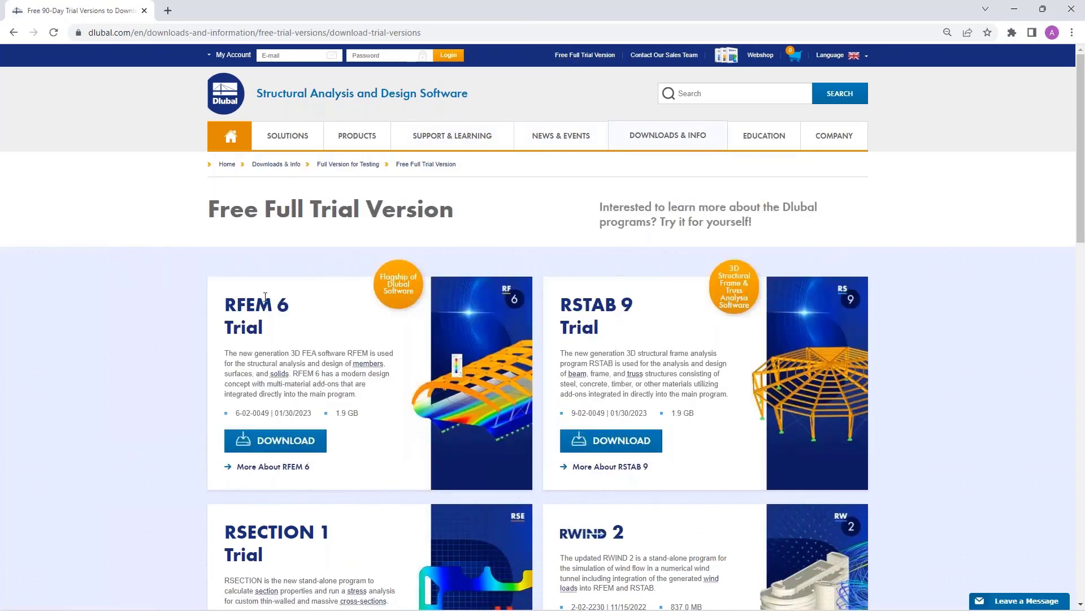
{"action": "scroll", "coordinate": [265, 296], "scroll_direction": "down", "scroll_amount": 2}
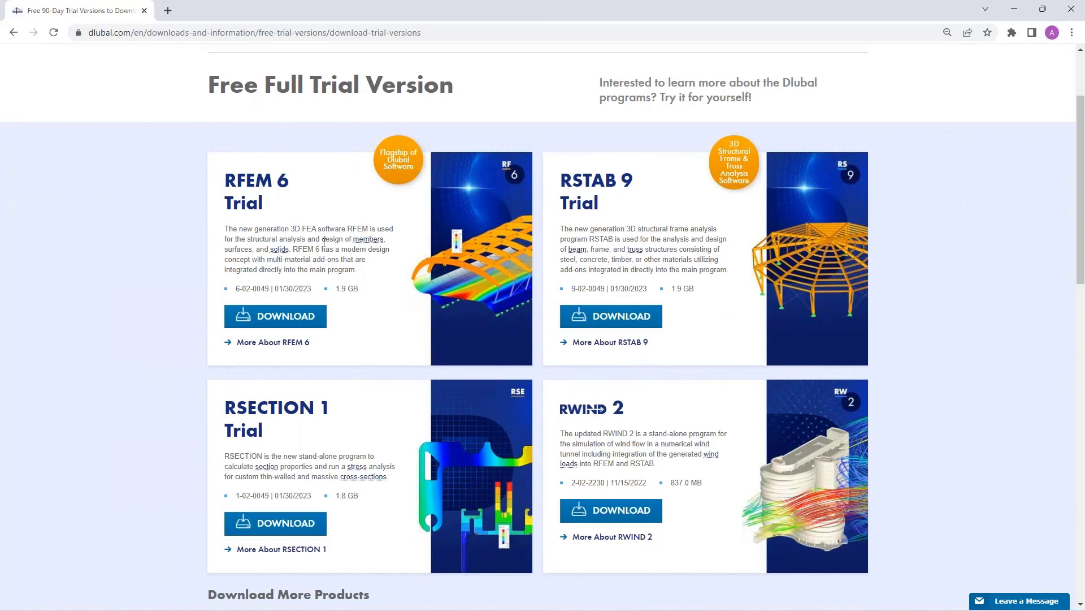
{"action": "left_click", "coordinate": [13, 32]}
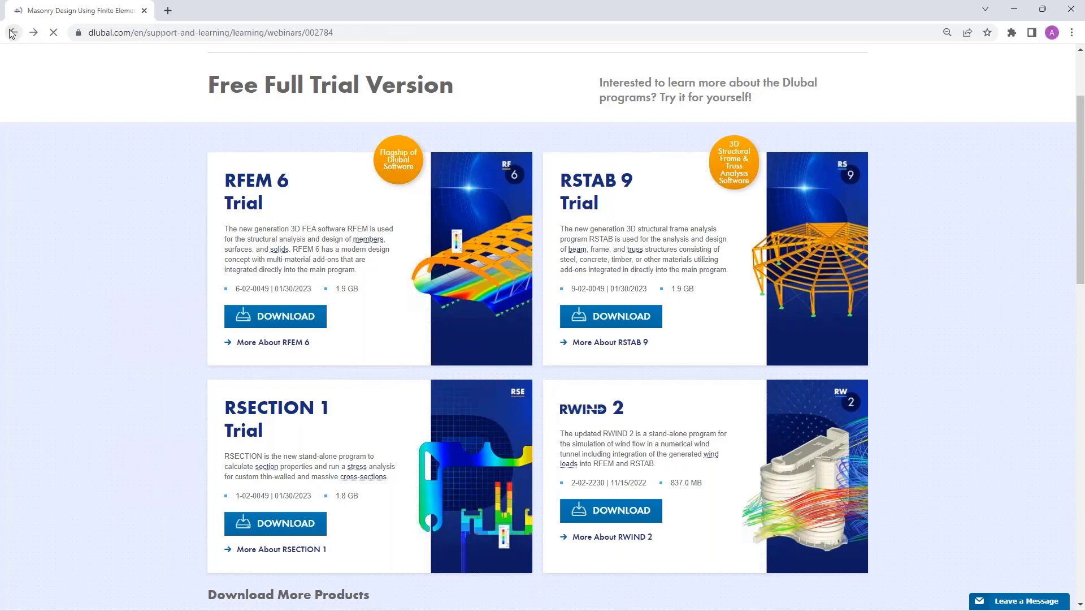
- Open the Contact Our Sales Team page and view its contact form
{"action": "mouse_move", "coordinate": [685, 201]}
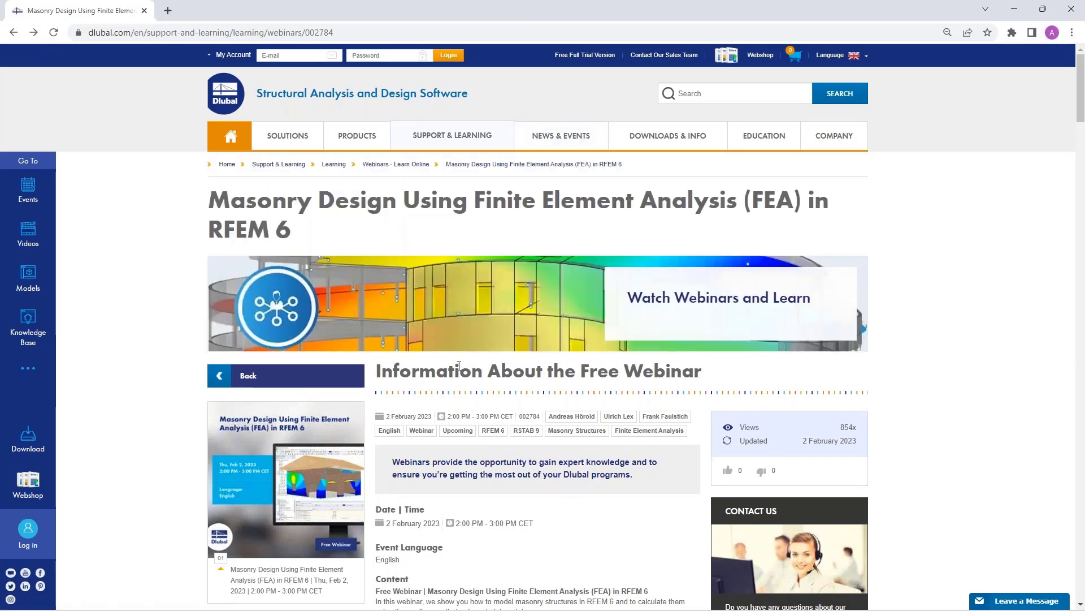
{"action": "mouse_move", "coordinate": [454, 133]}
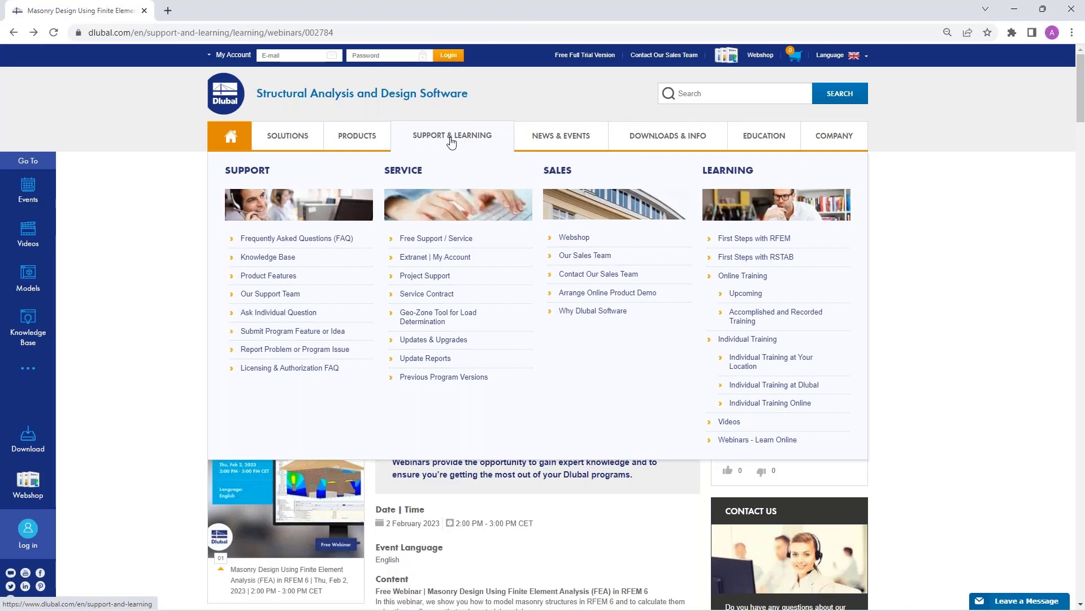
{"action": "left_click", "coordinate": [603, 277]}
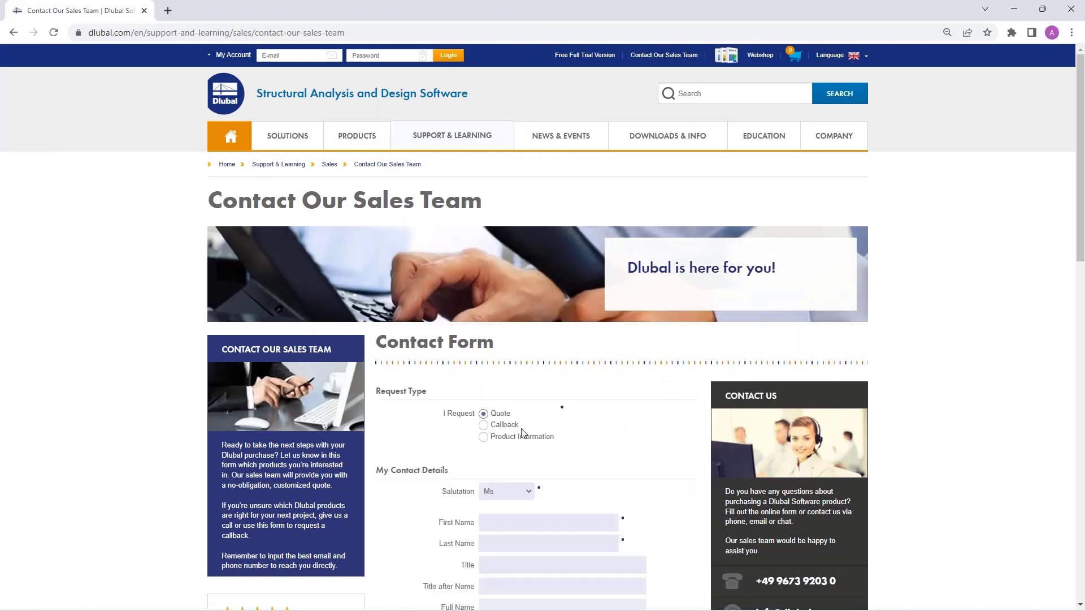
{"action": "scroll", "coordinate": [601, 482], "scroll_direction": "down", "scroll_amount": 1}
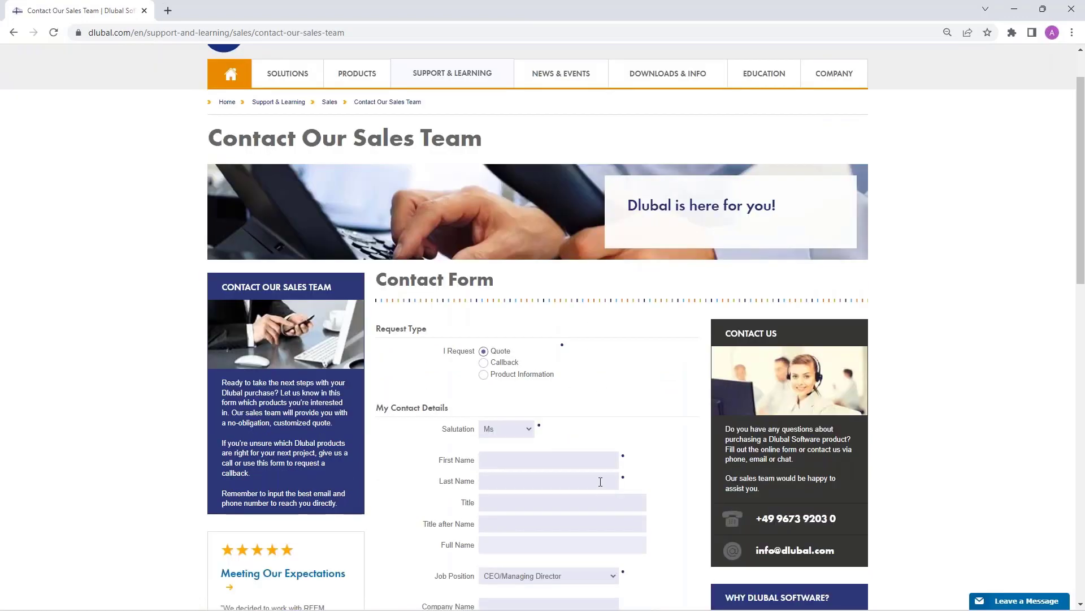